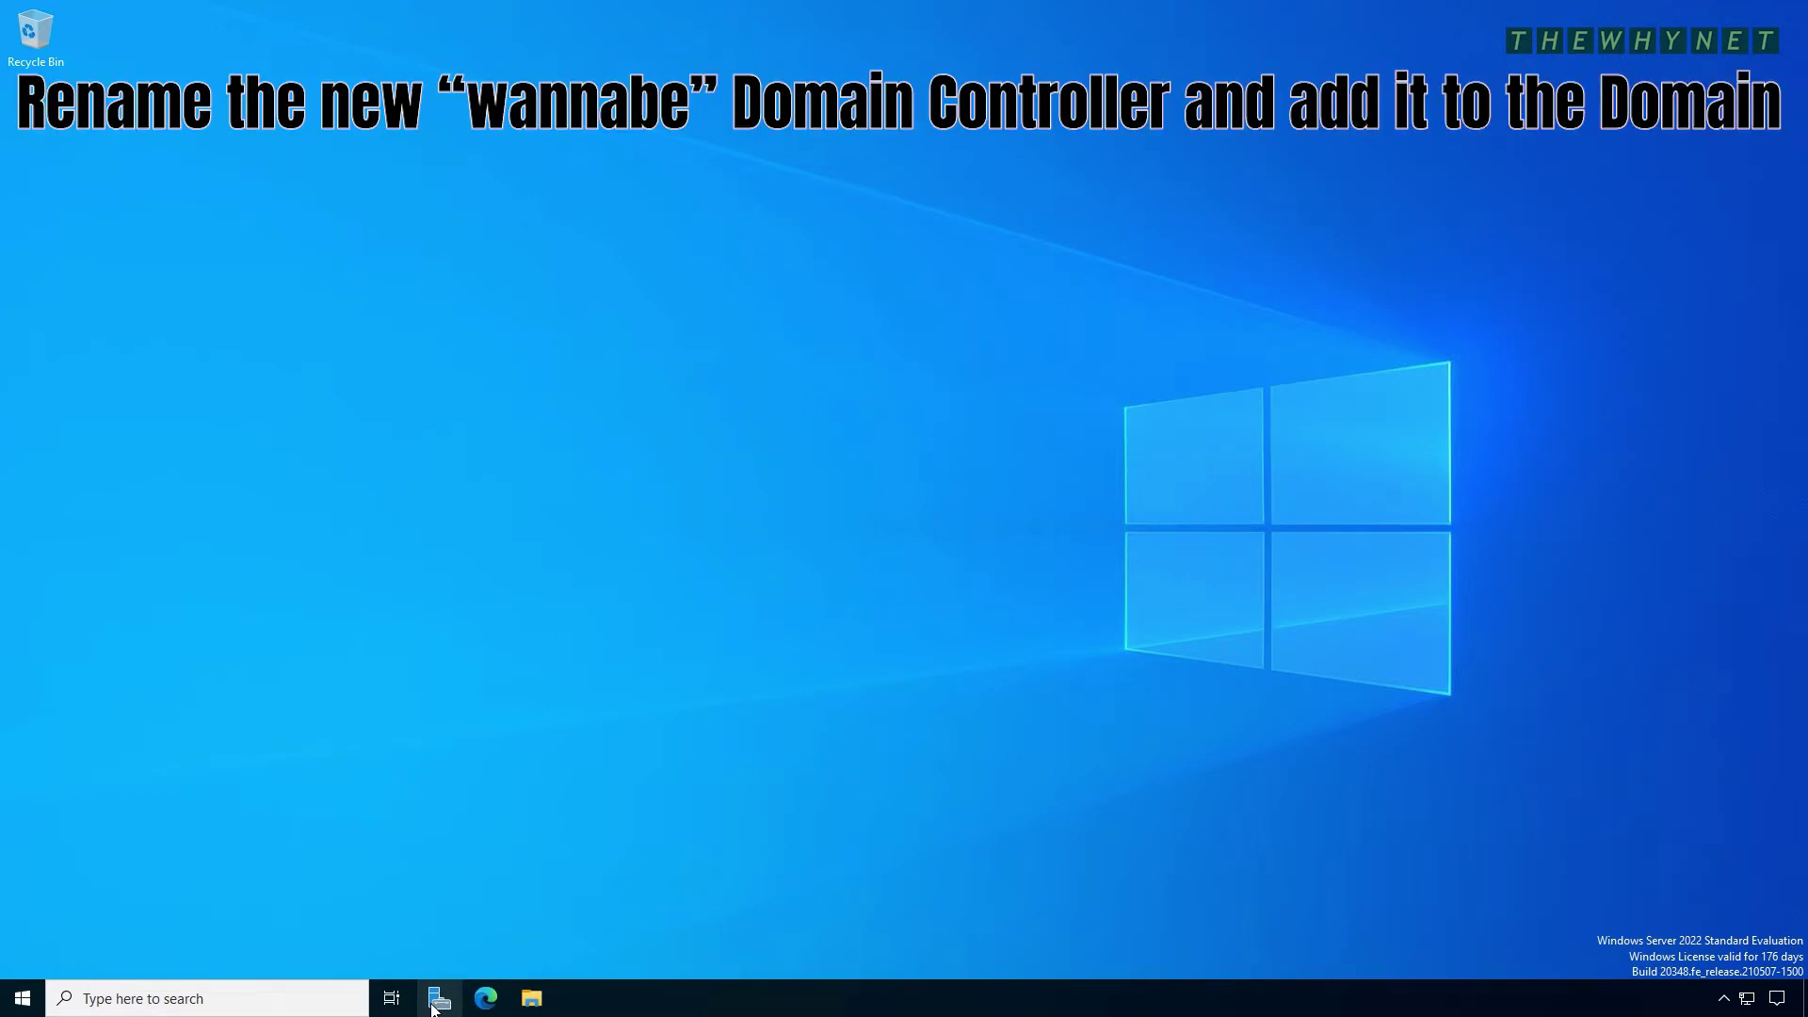
Step: Open the computer name and domain settings from Server Manager's Local Server page
{"action": "left_click", "coordinate": [436, 1000]}
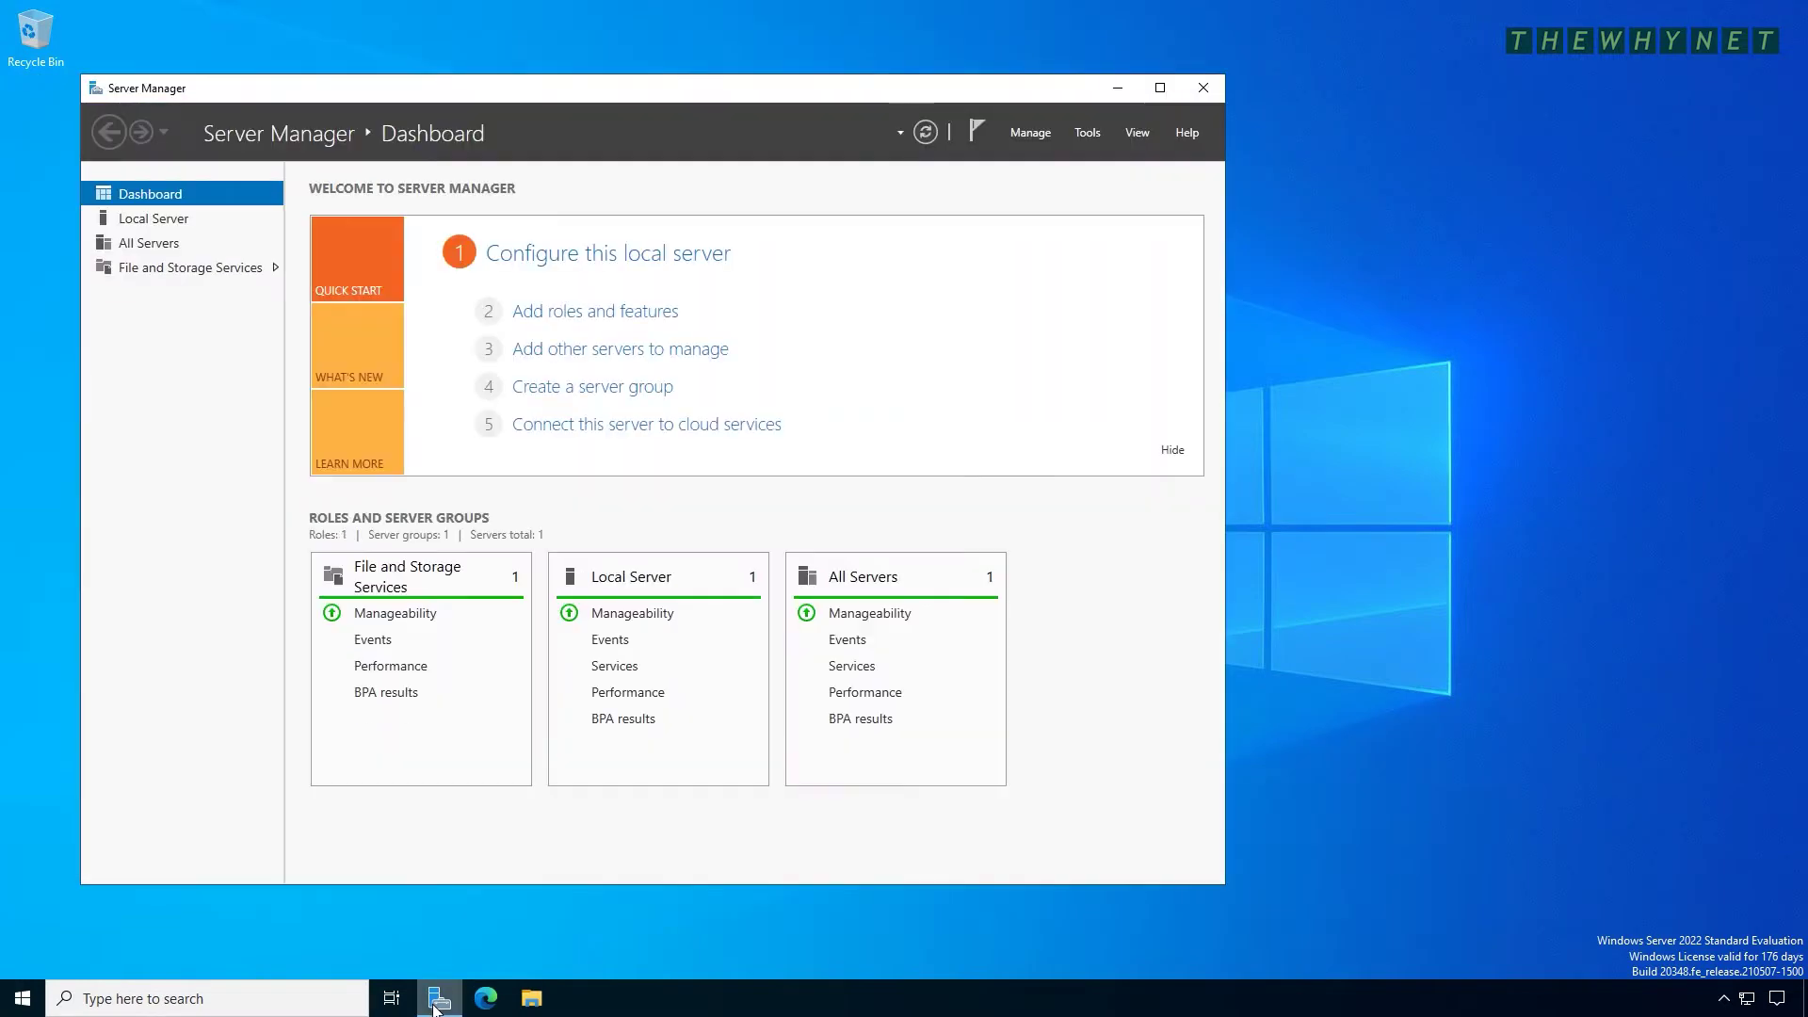
{"action": "left_click", "coordinate": [157, 220]}
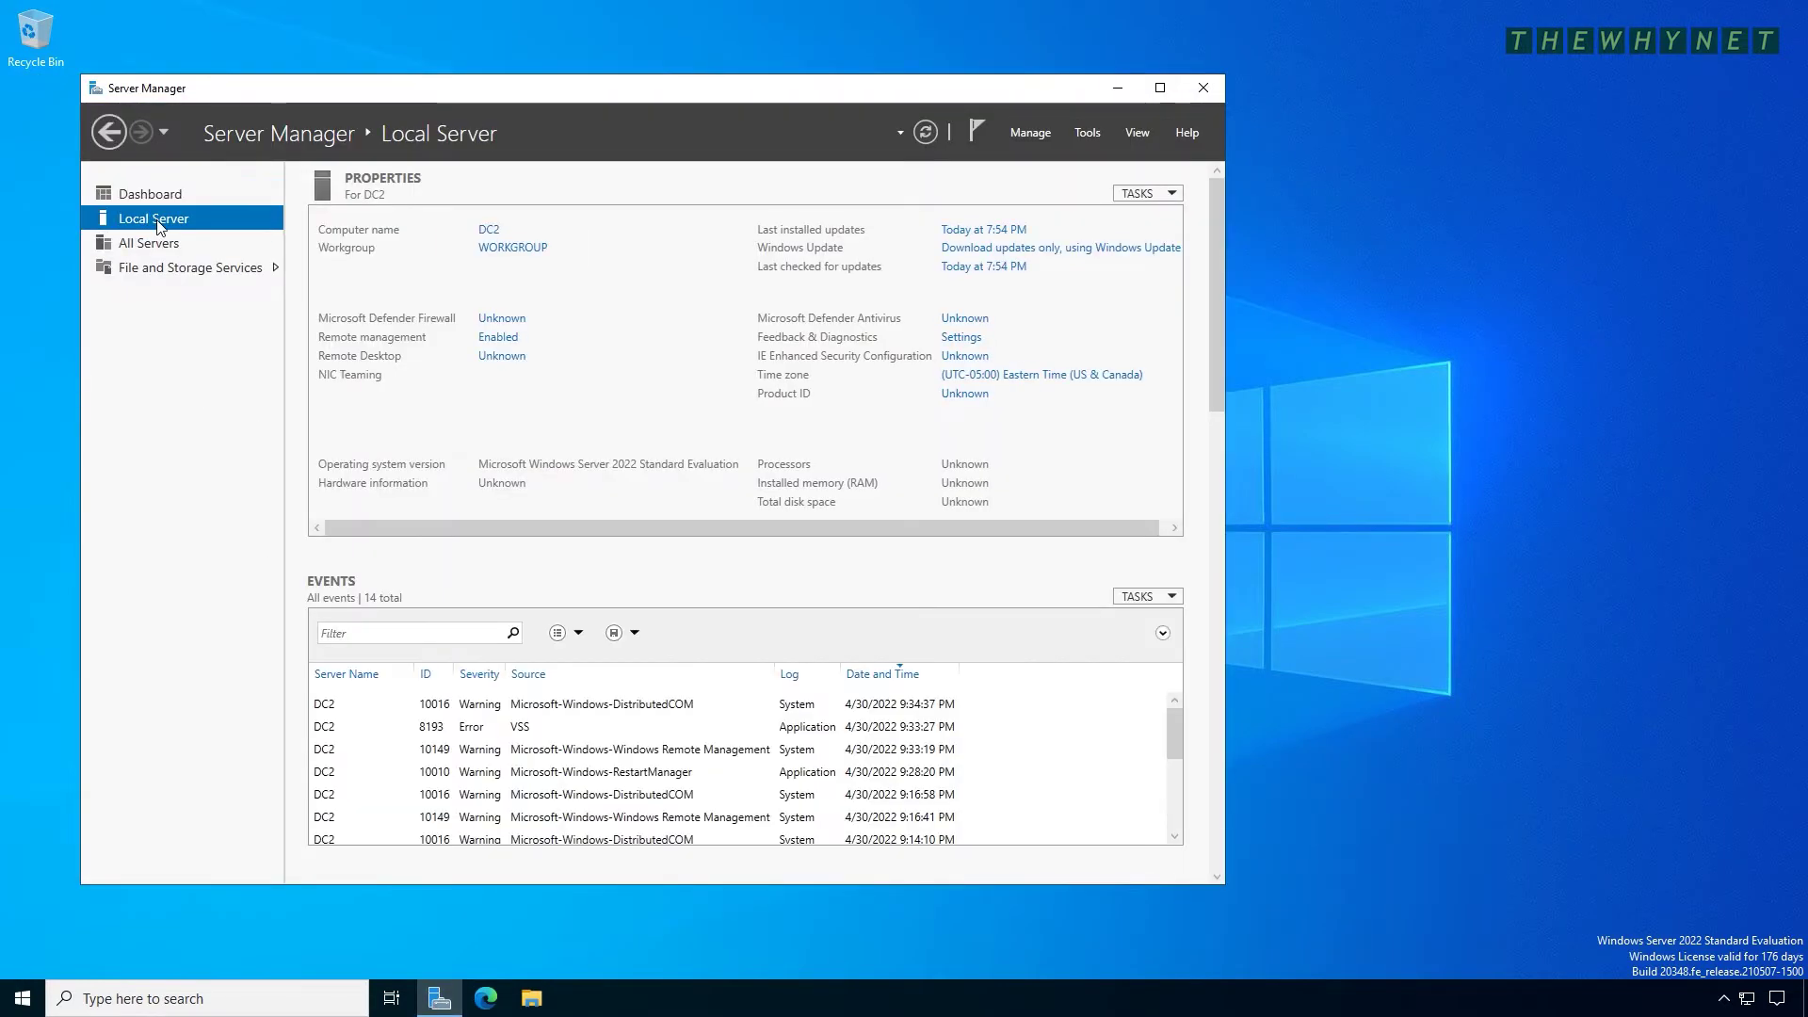
{"action": "left_click", "coordinate": [509, 248]}
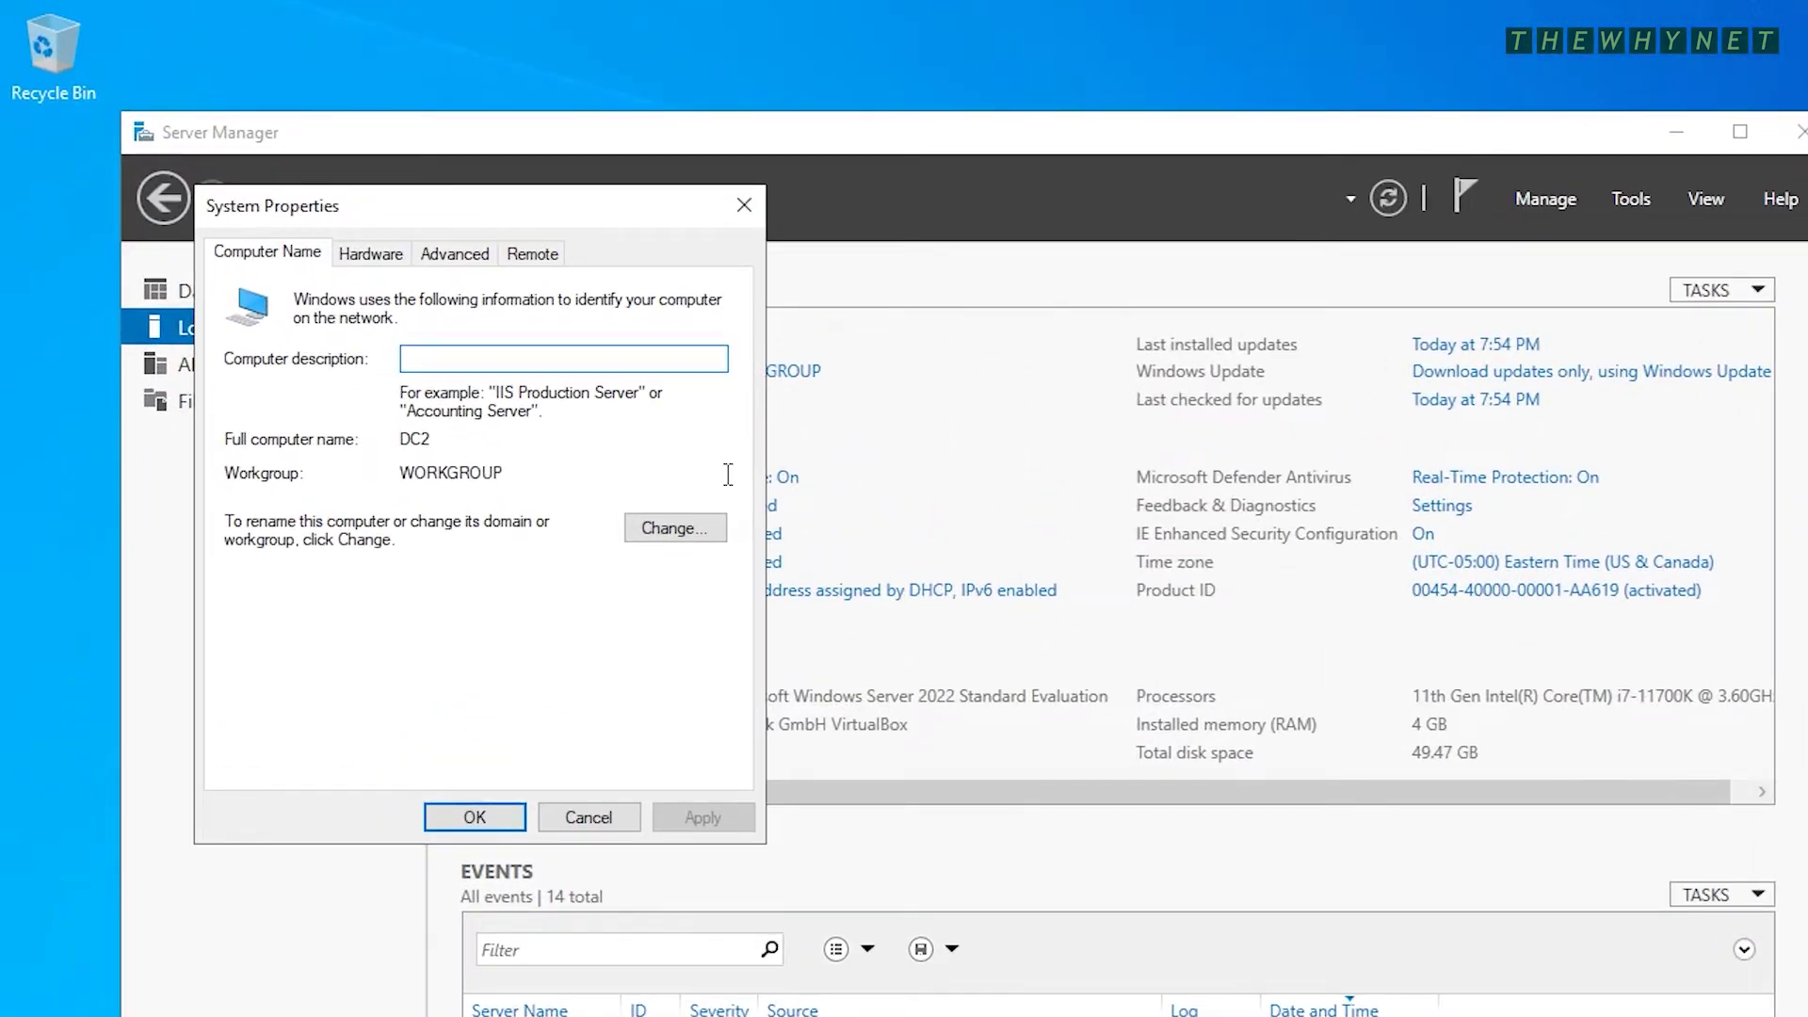
{"action": "left_click", "coordinate": [701, 533]}
{"action": "left_click", "coordinate": [295, 584]}
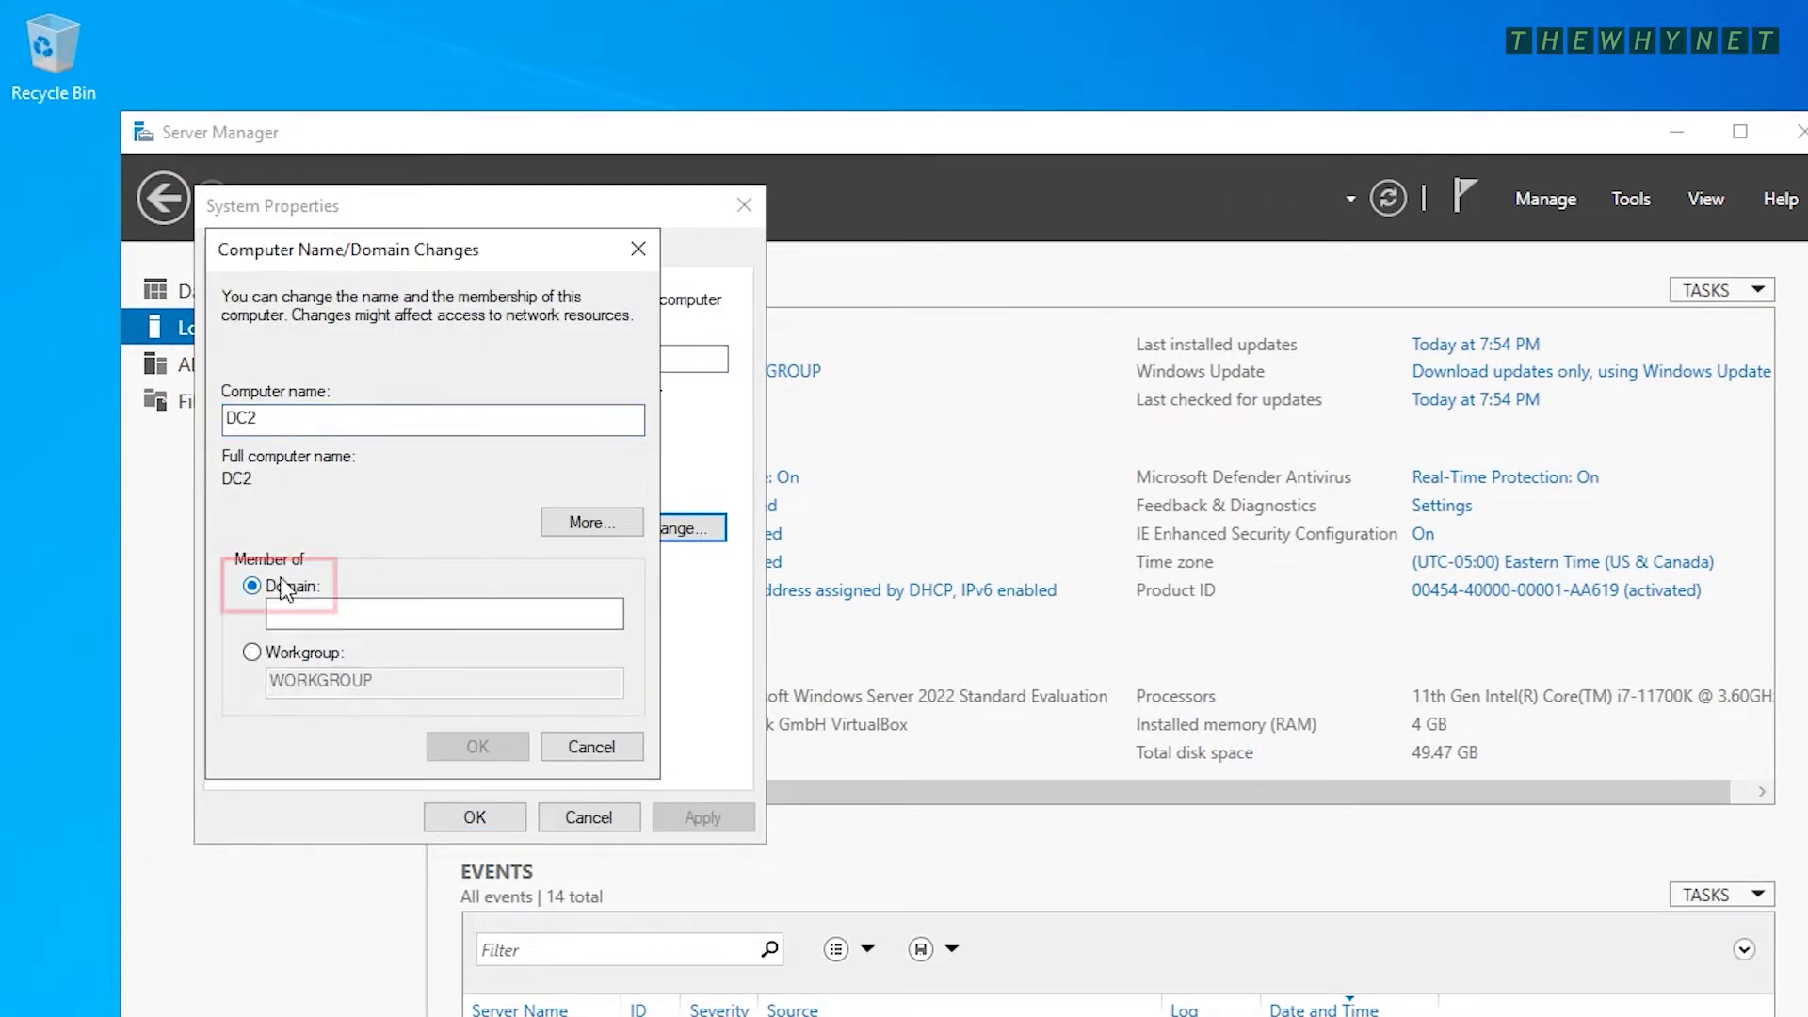
Step: Join the computer to the TWN.LOCAL domain using the administrator account and its password
{"action": "type", "text": "TWN"}
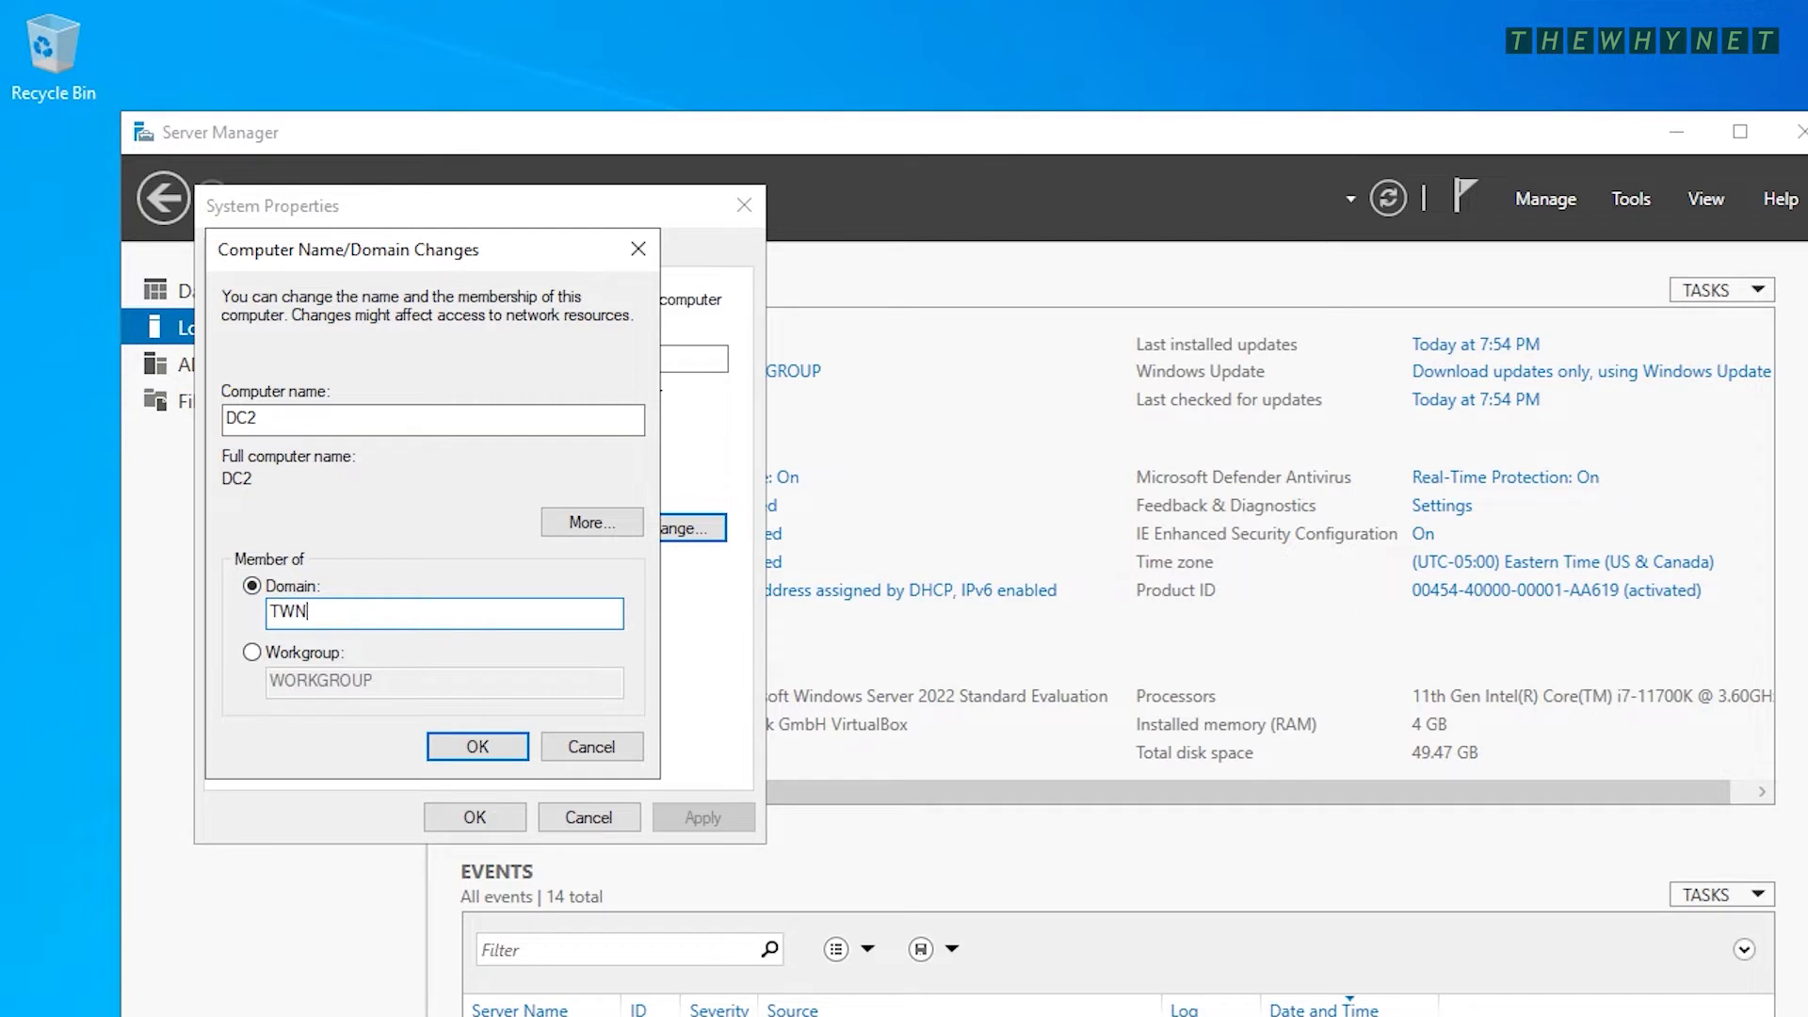
{"action": "type", "text": ".LOCAL"}
{"action": "key", "text": "Return"}
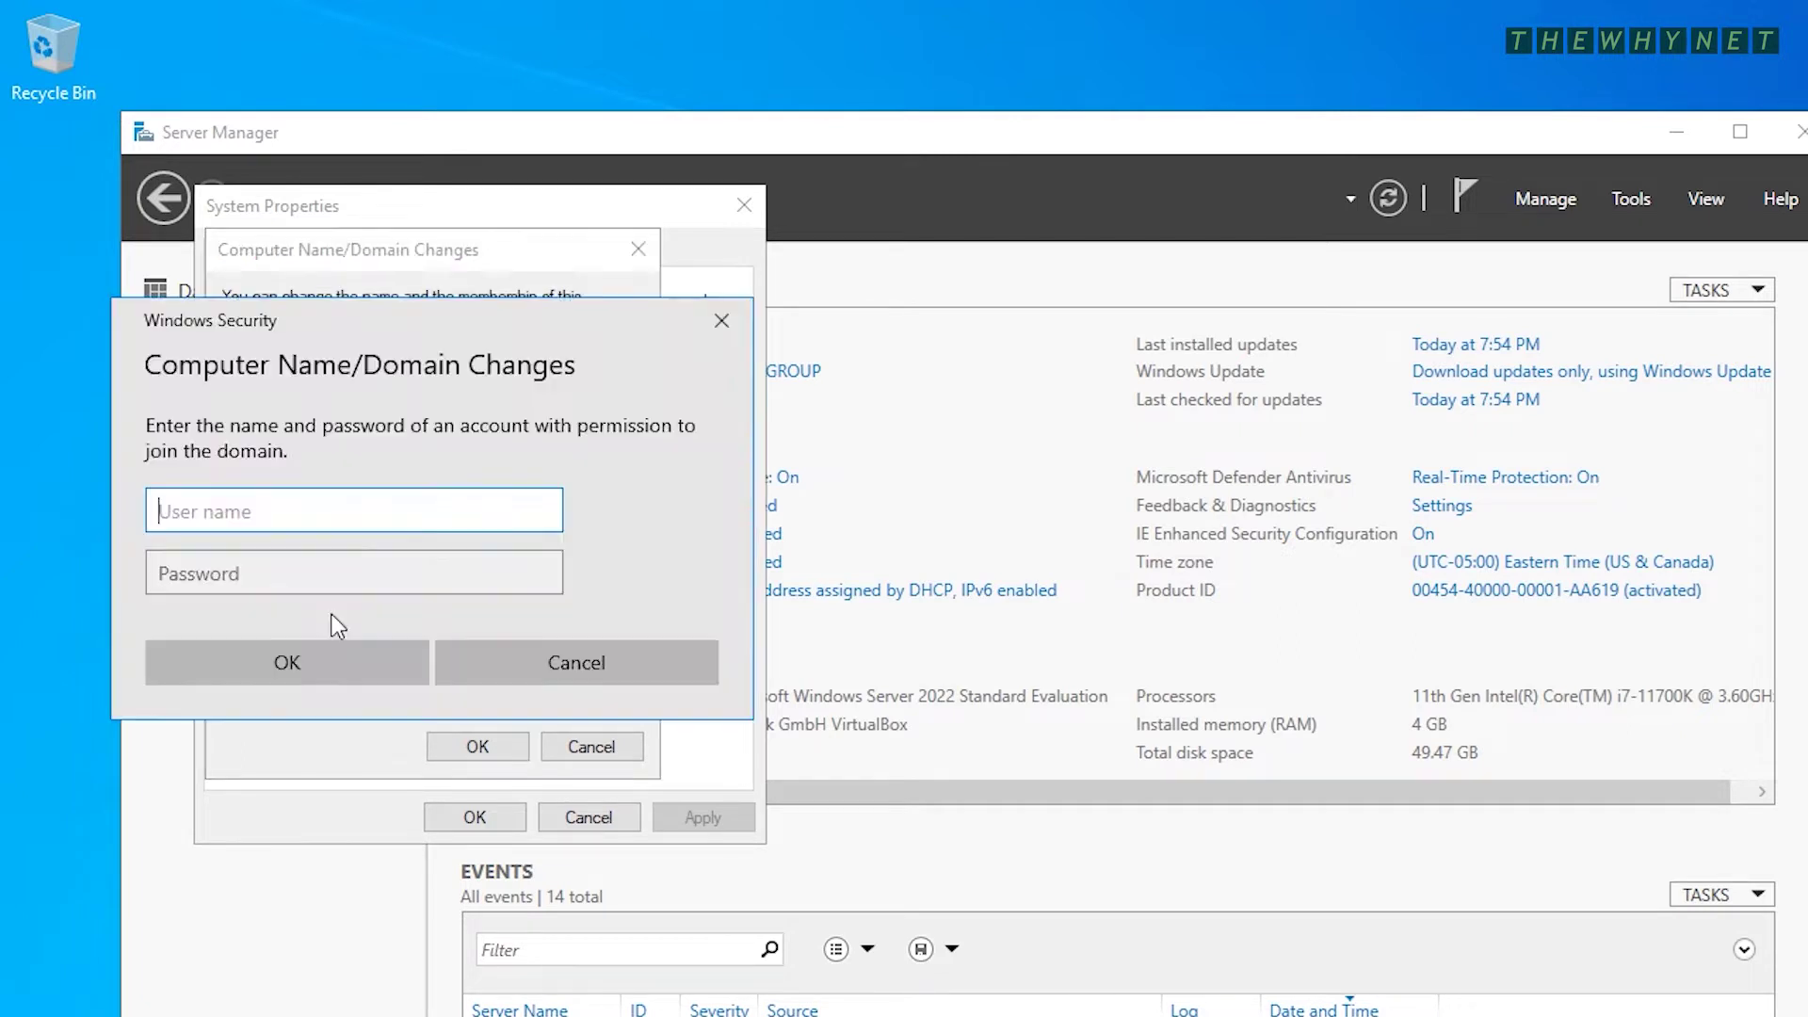
{"action": "type", "text": "administrator"}
{"action": "key", "text": "Tab"}
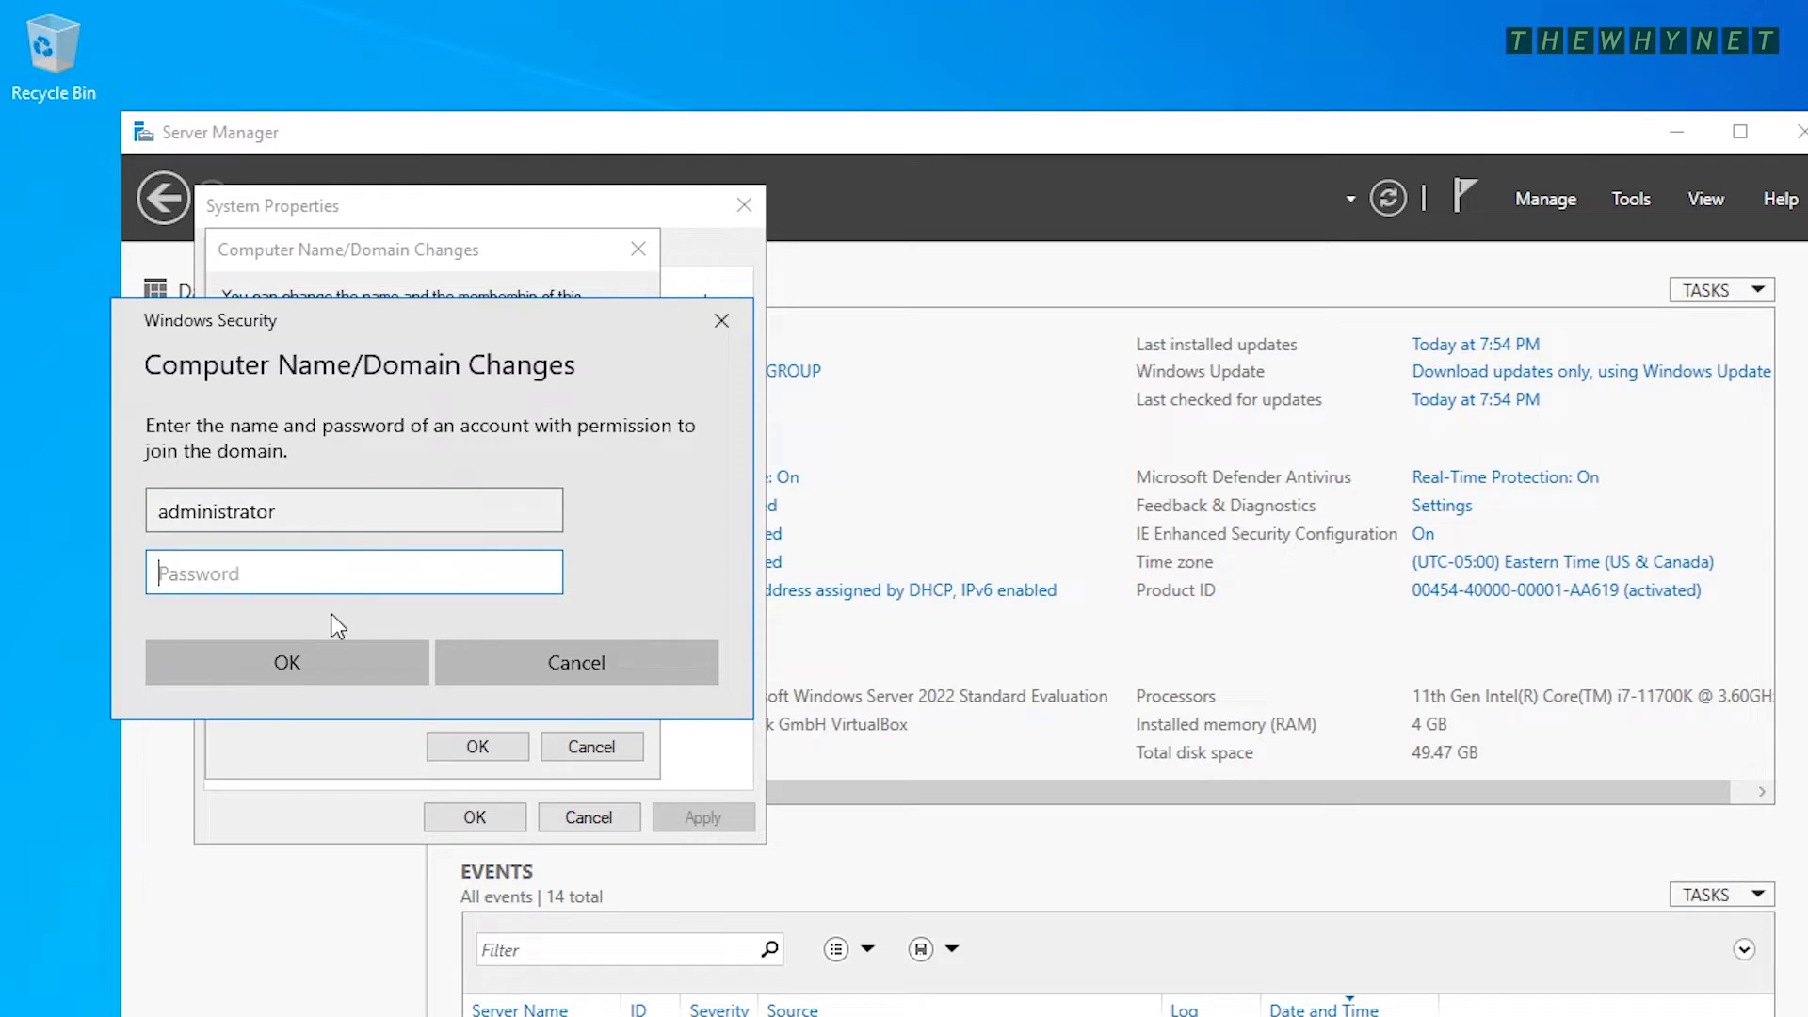
{"action": "key", "text": "Return"}
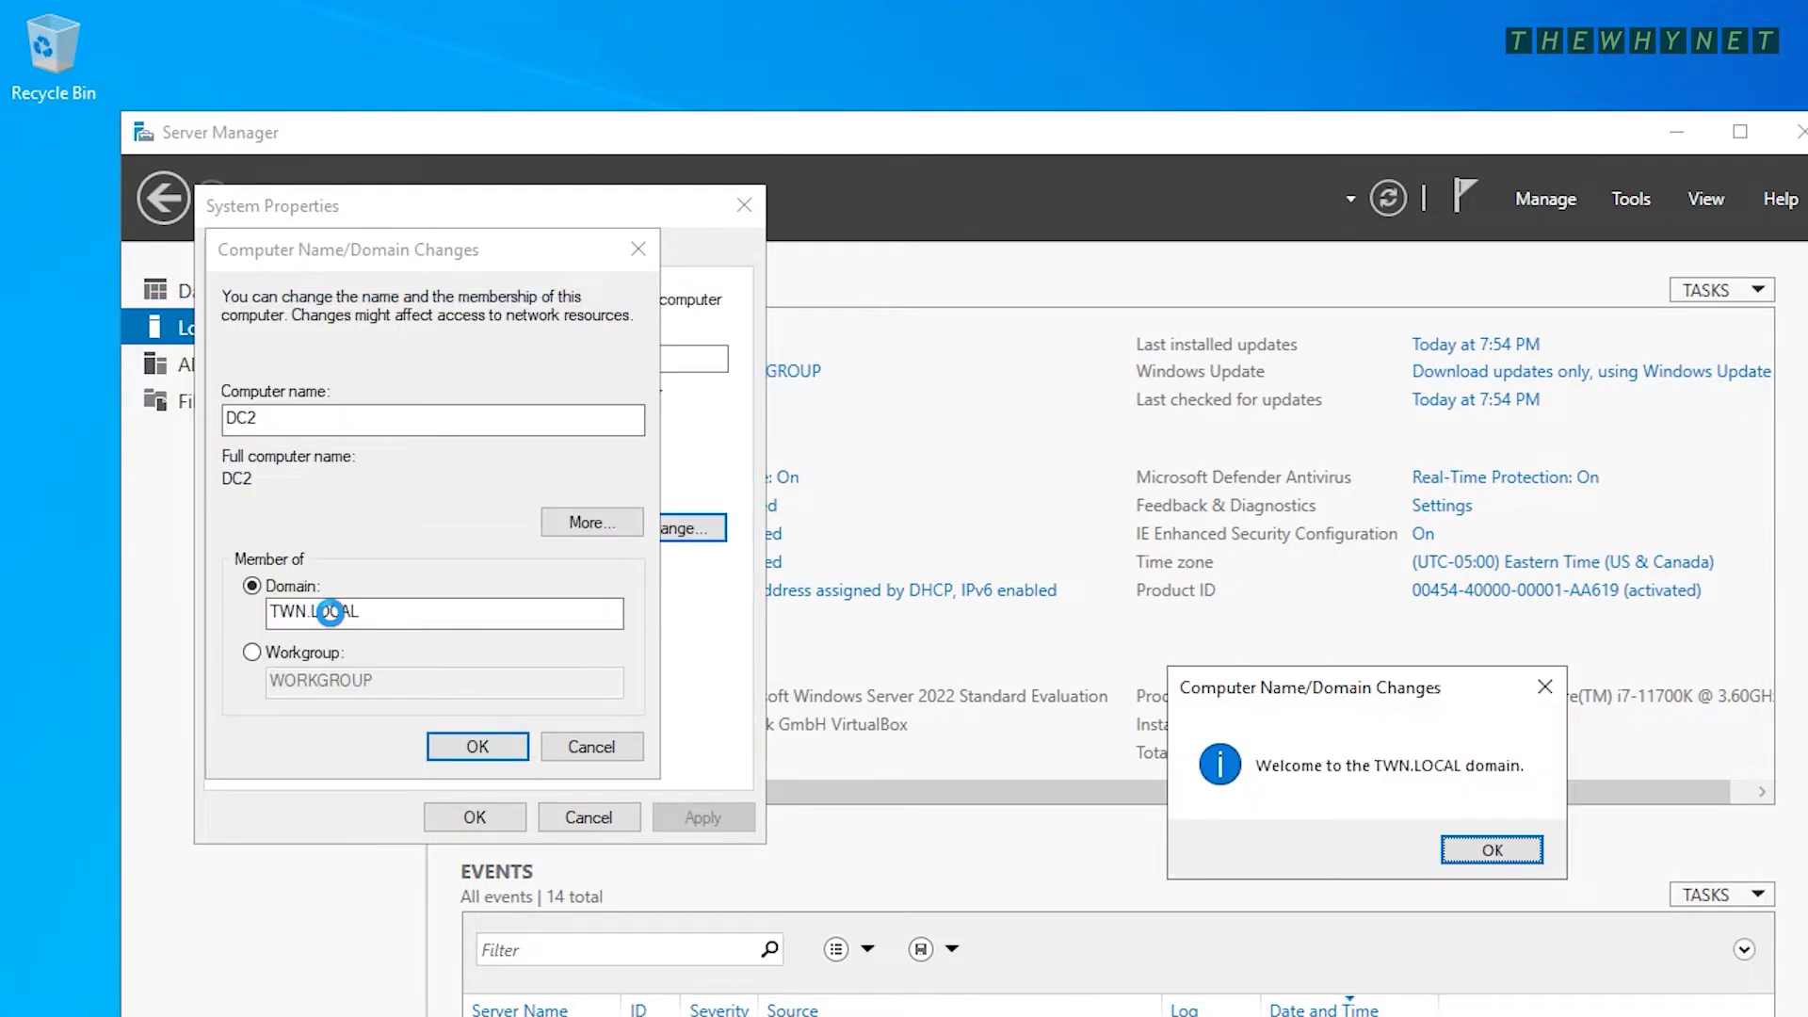
Step: Acknowledge the domain welcome and restart notices, close System Properties and restart now
{"action": "left_click", "coordinate": [1476, 851]}
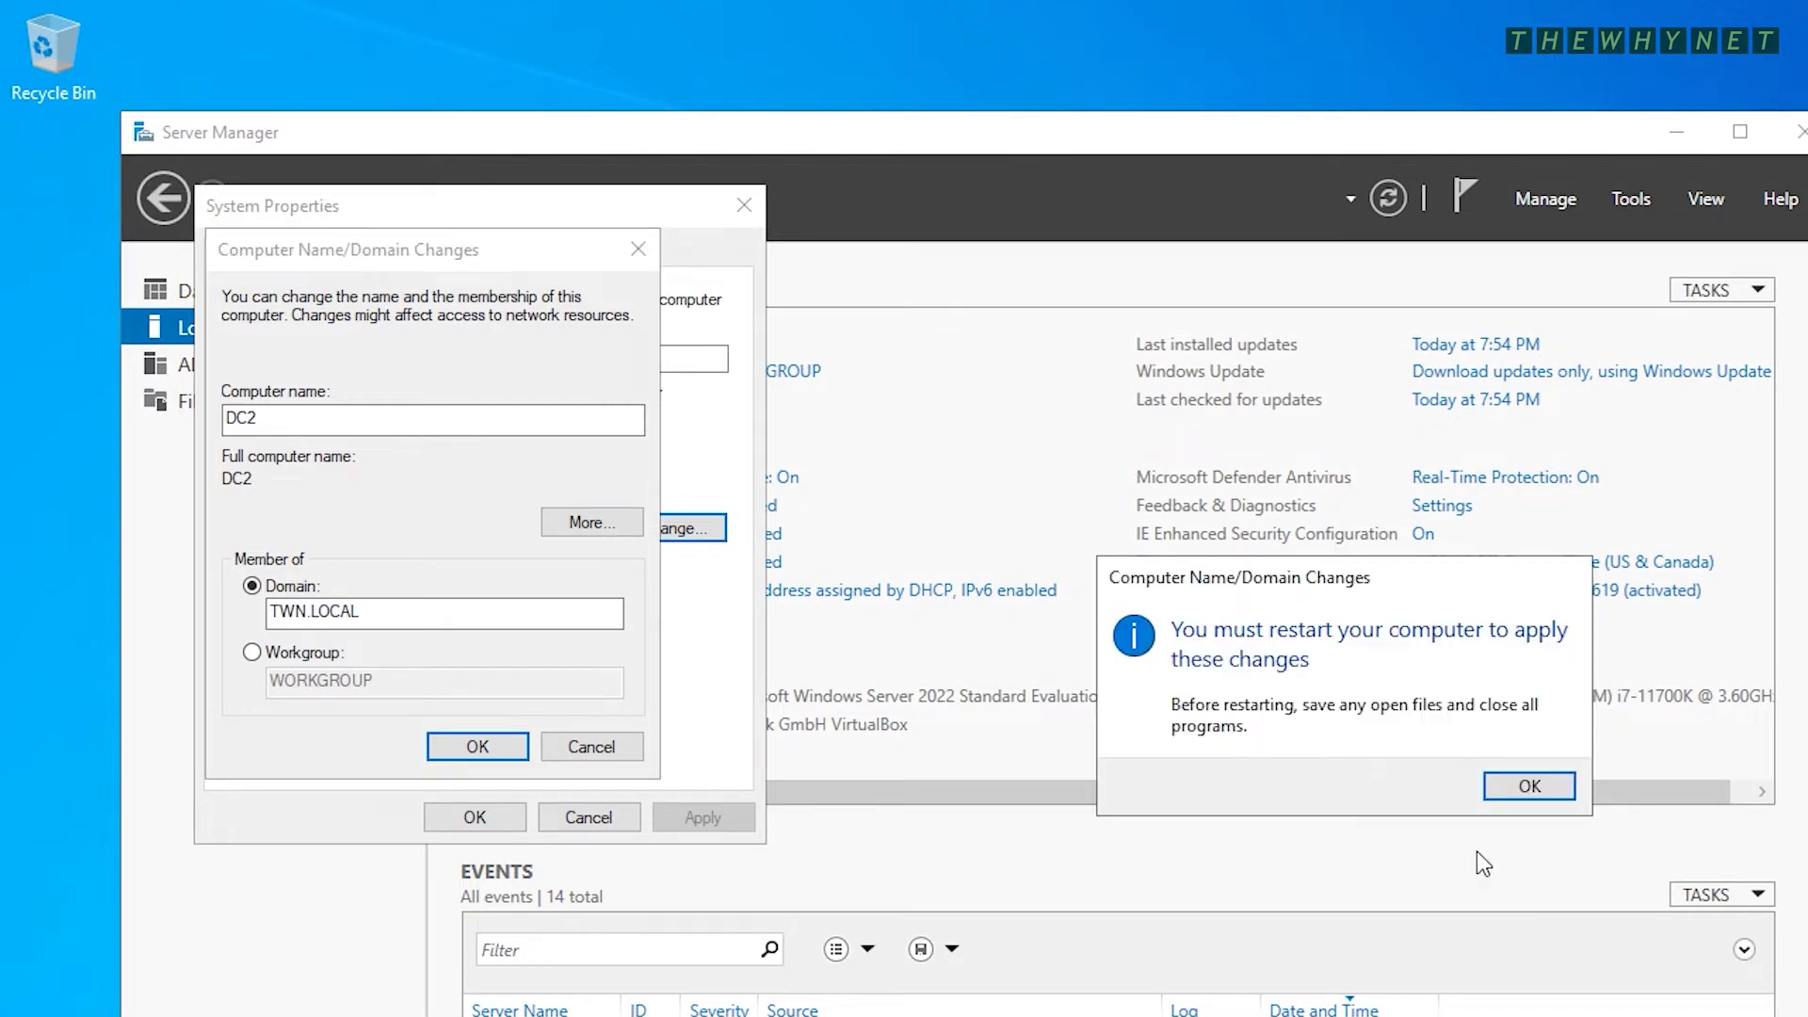
{"action": "left_click", "coordinate": [1507, 789]}
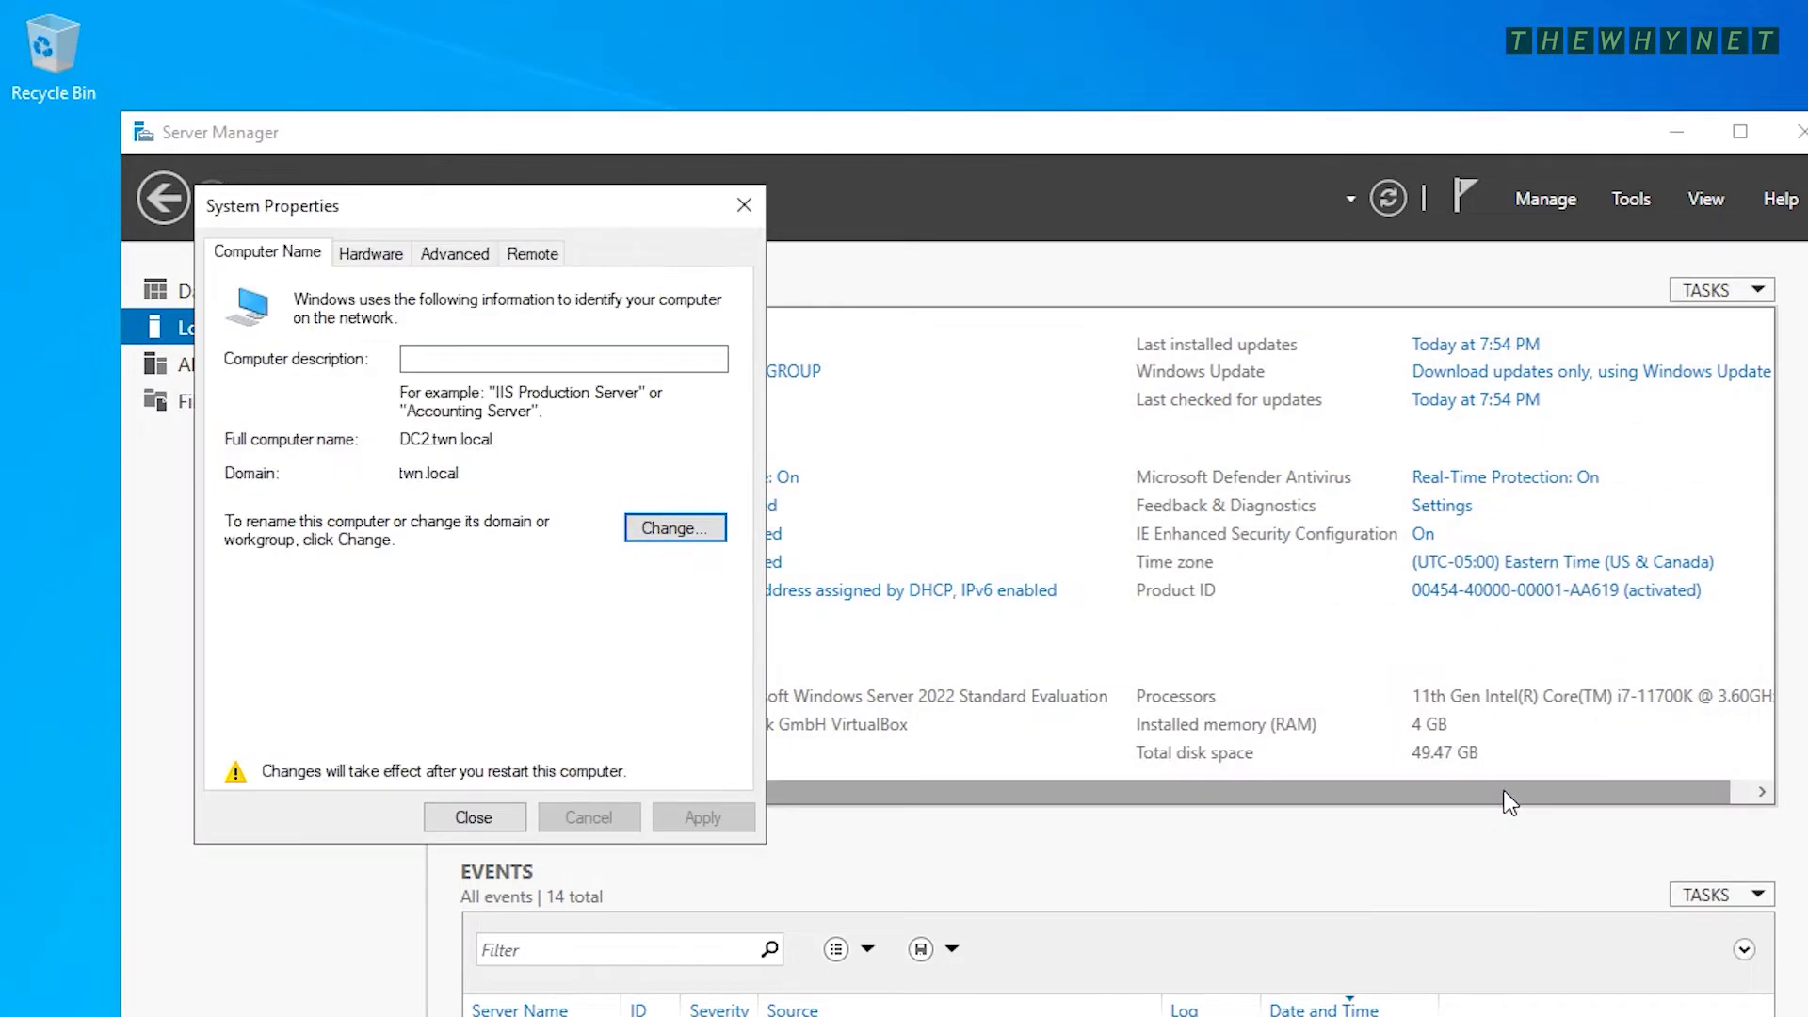
{"action": "left_click", "coordinate": [475, 814]}
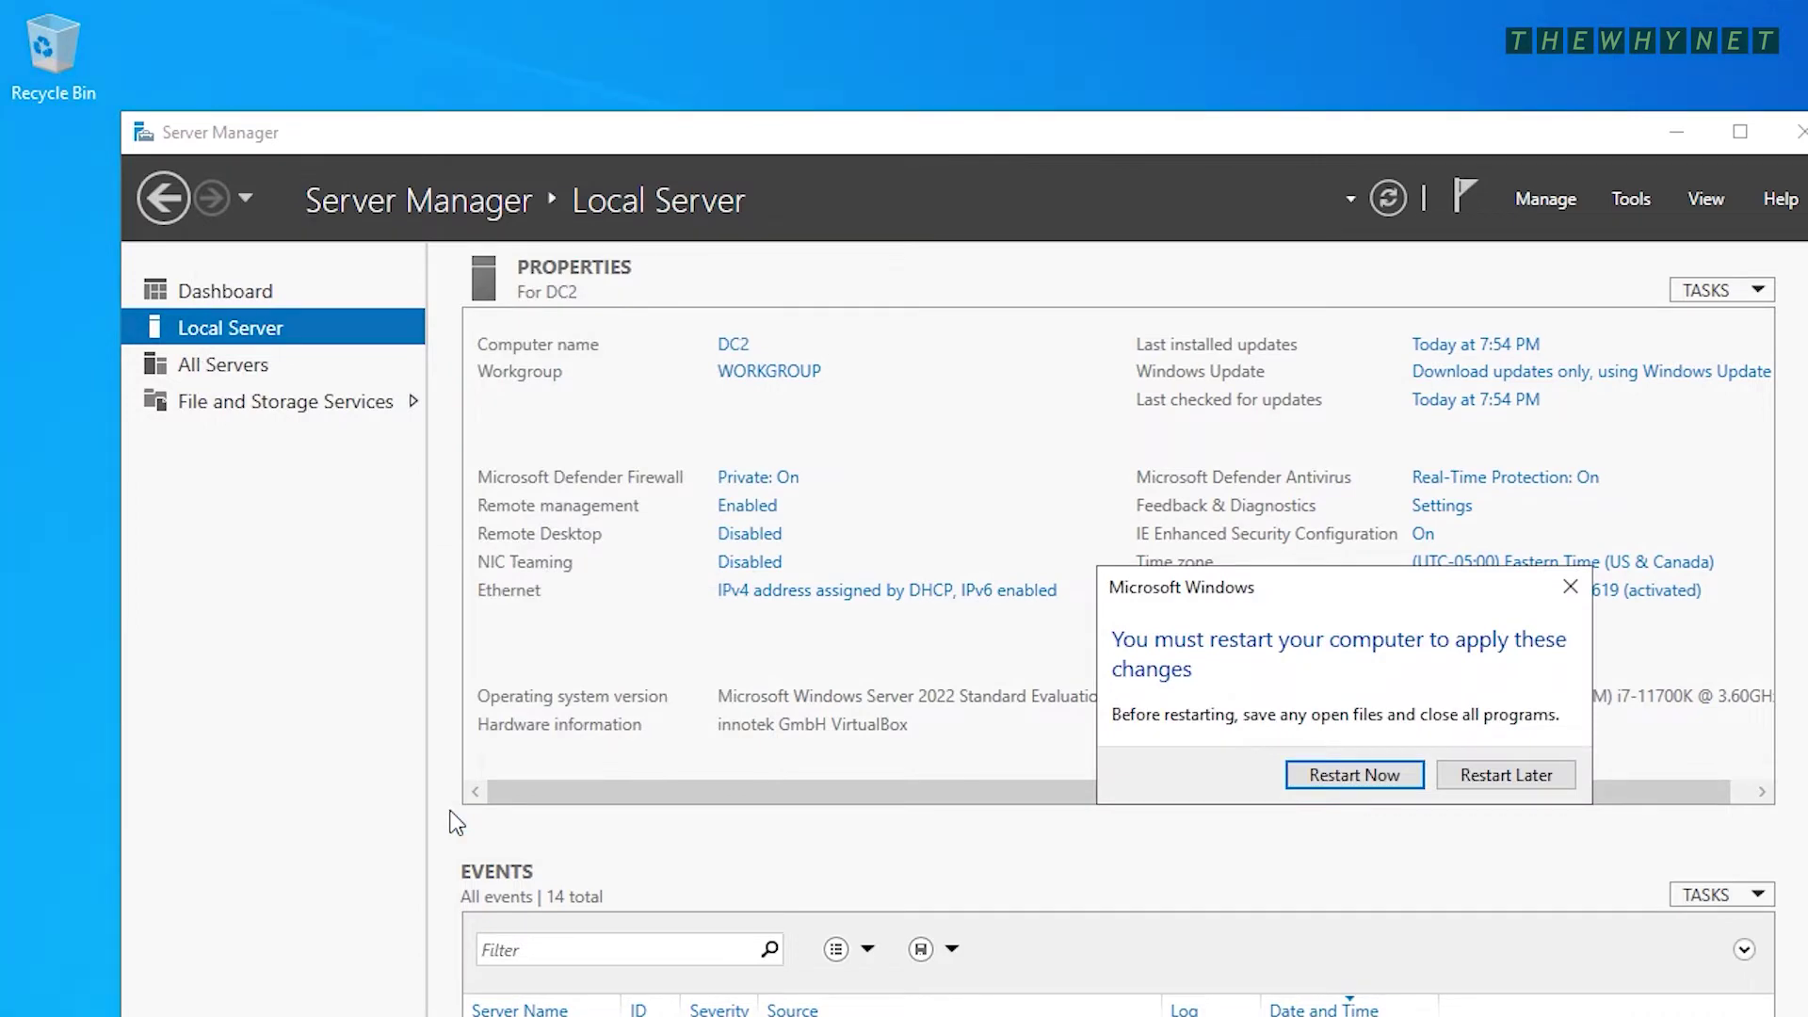
{"action": "left_click", "coordinate": [1348, 778]}
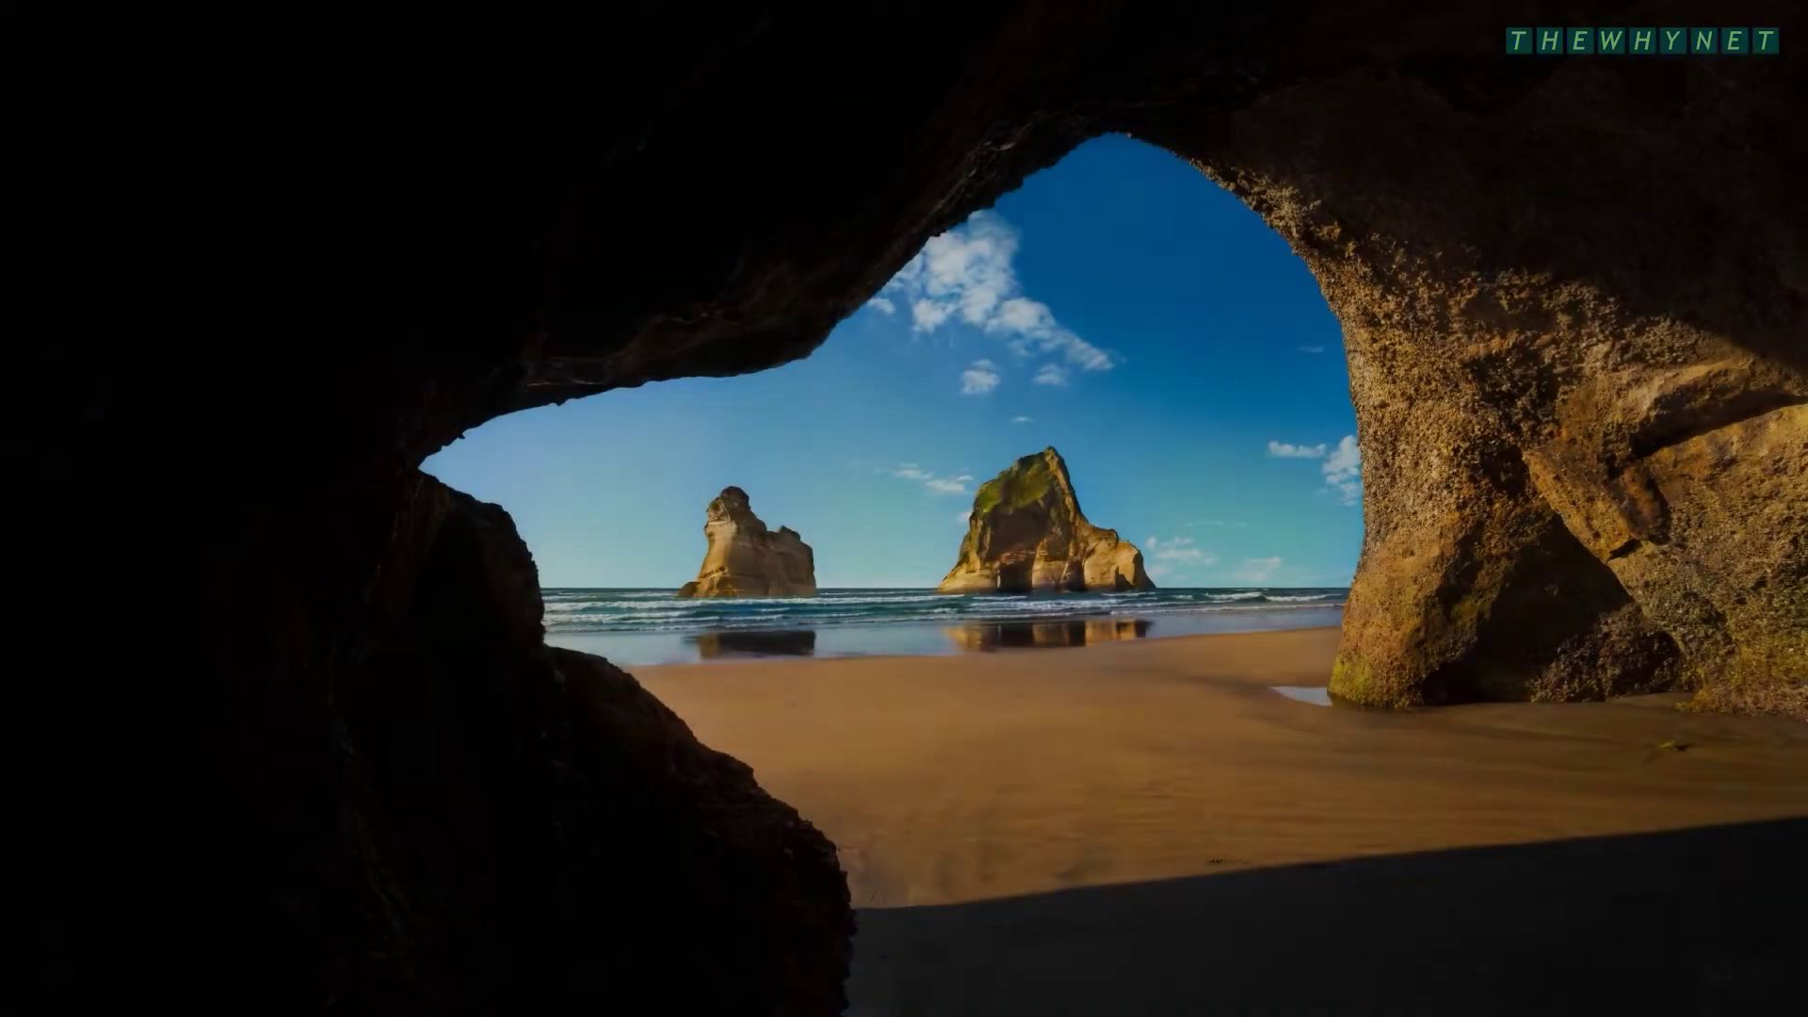
Step: Sign back in to DC2 with the administrator password
{"action": "key", "text": "ctrl+alt+Delete"}
{"action": "key", "text": "Return"}
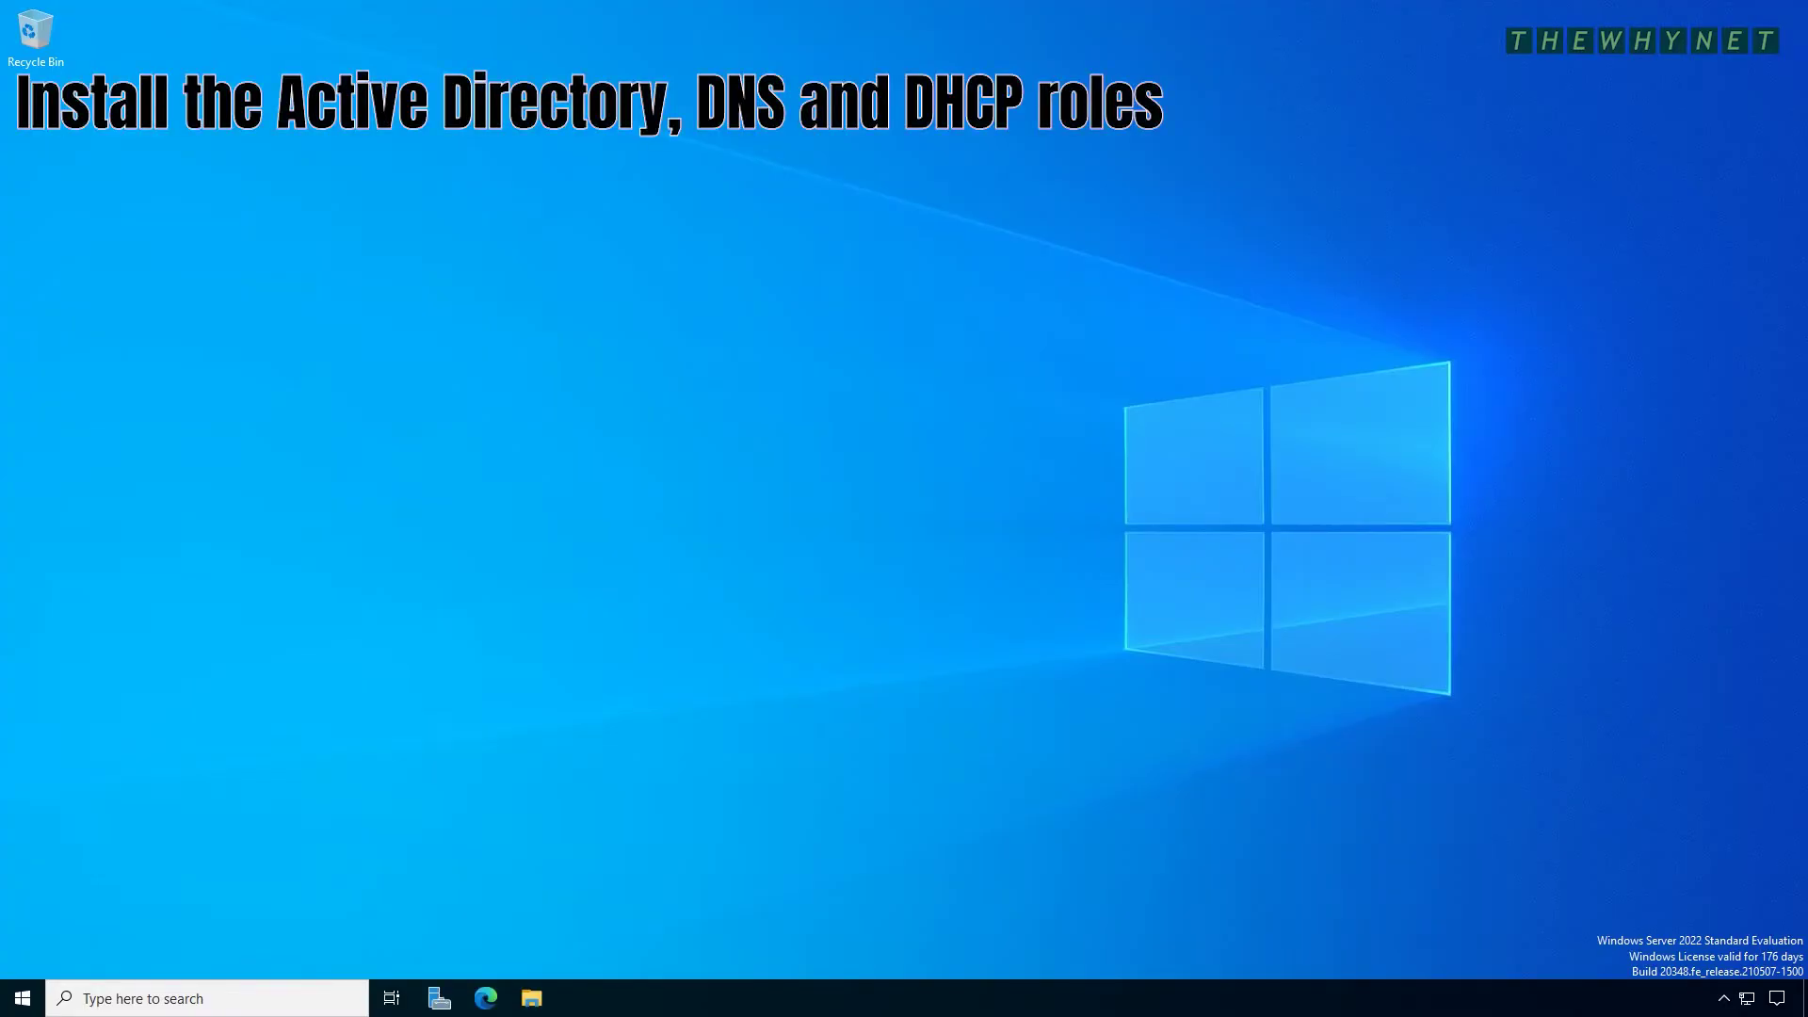
Step: Show the Roles and Features TASKS menu on Server Manager's Local Server page
{"action": "left_click", "coordinate": [448, 1006]}
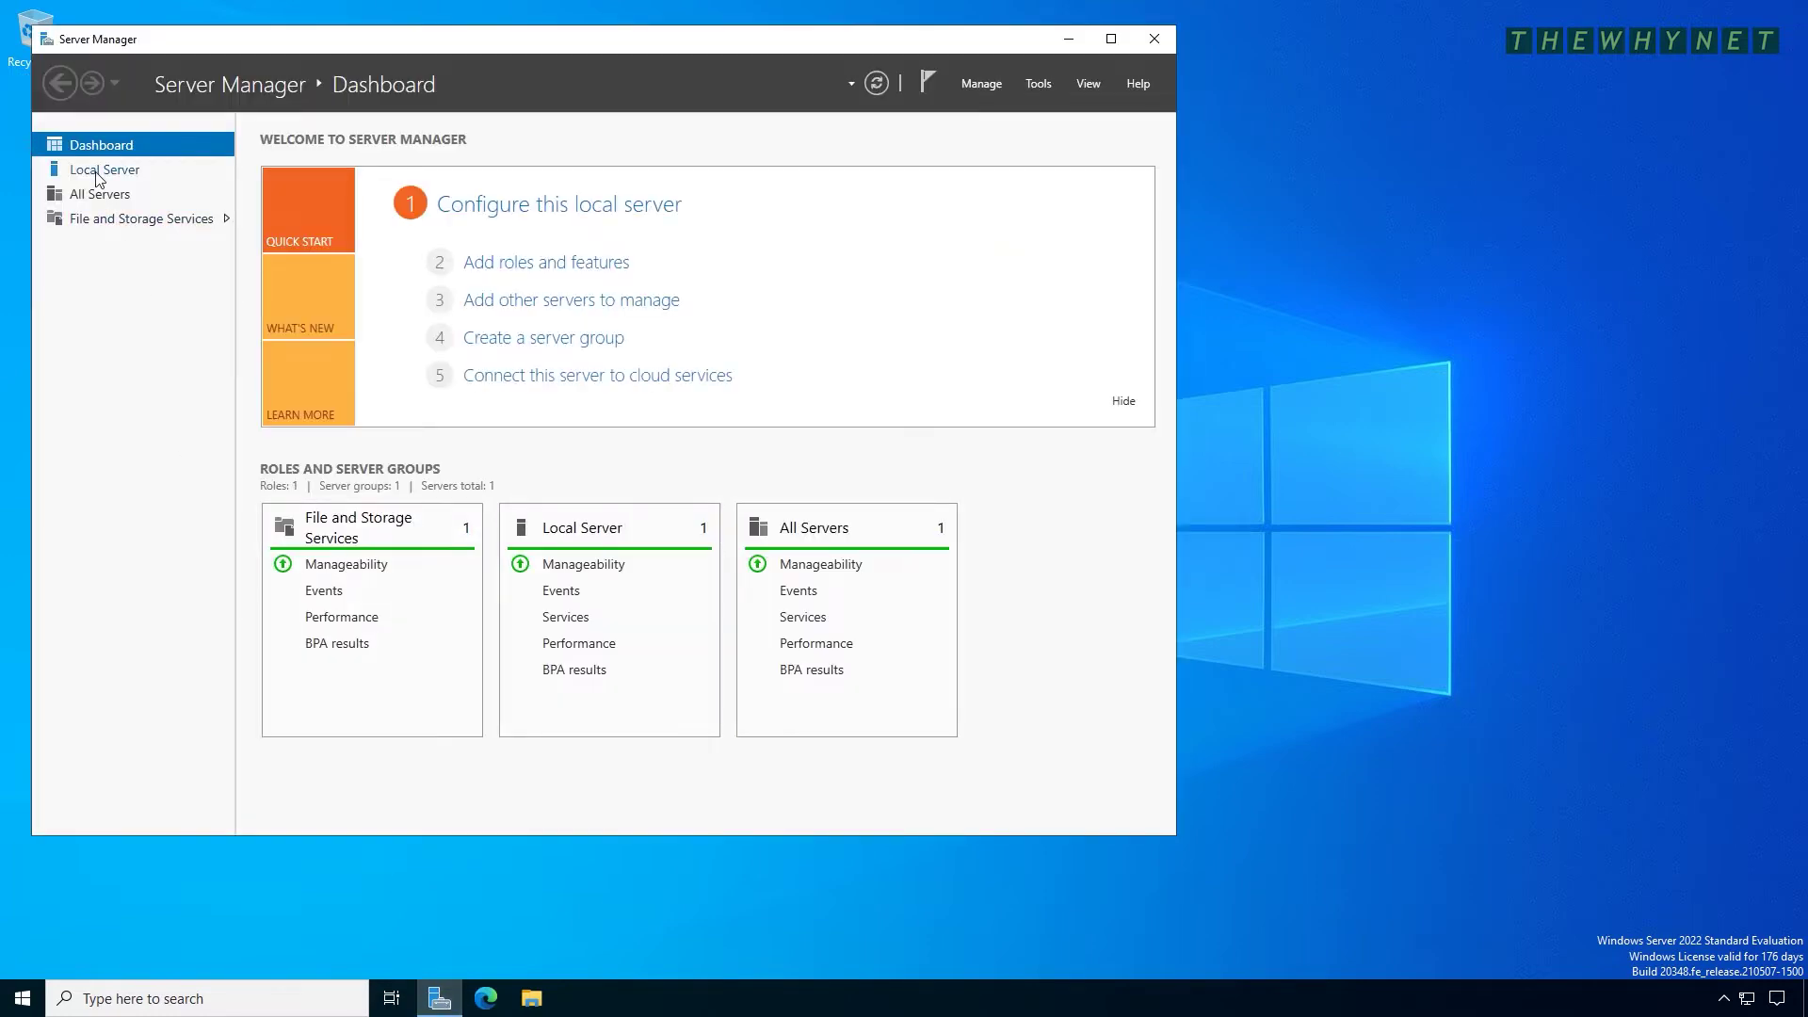
{"action": "left_click", "coordinate": [92, 171]}
{"action": "scroll", "coordinate": [1173, 810], "scroll_direction": "down", "scroll_amount": 10}
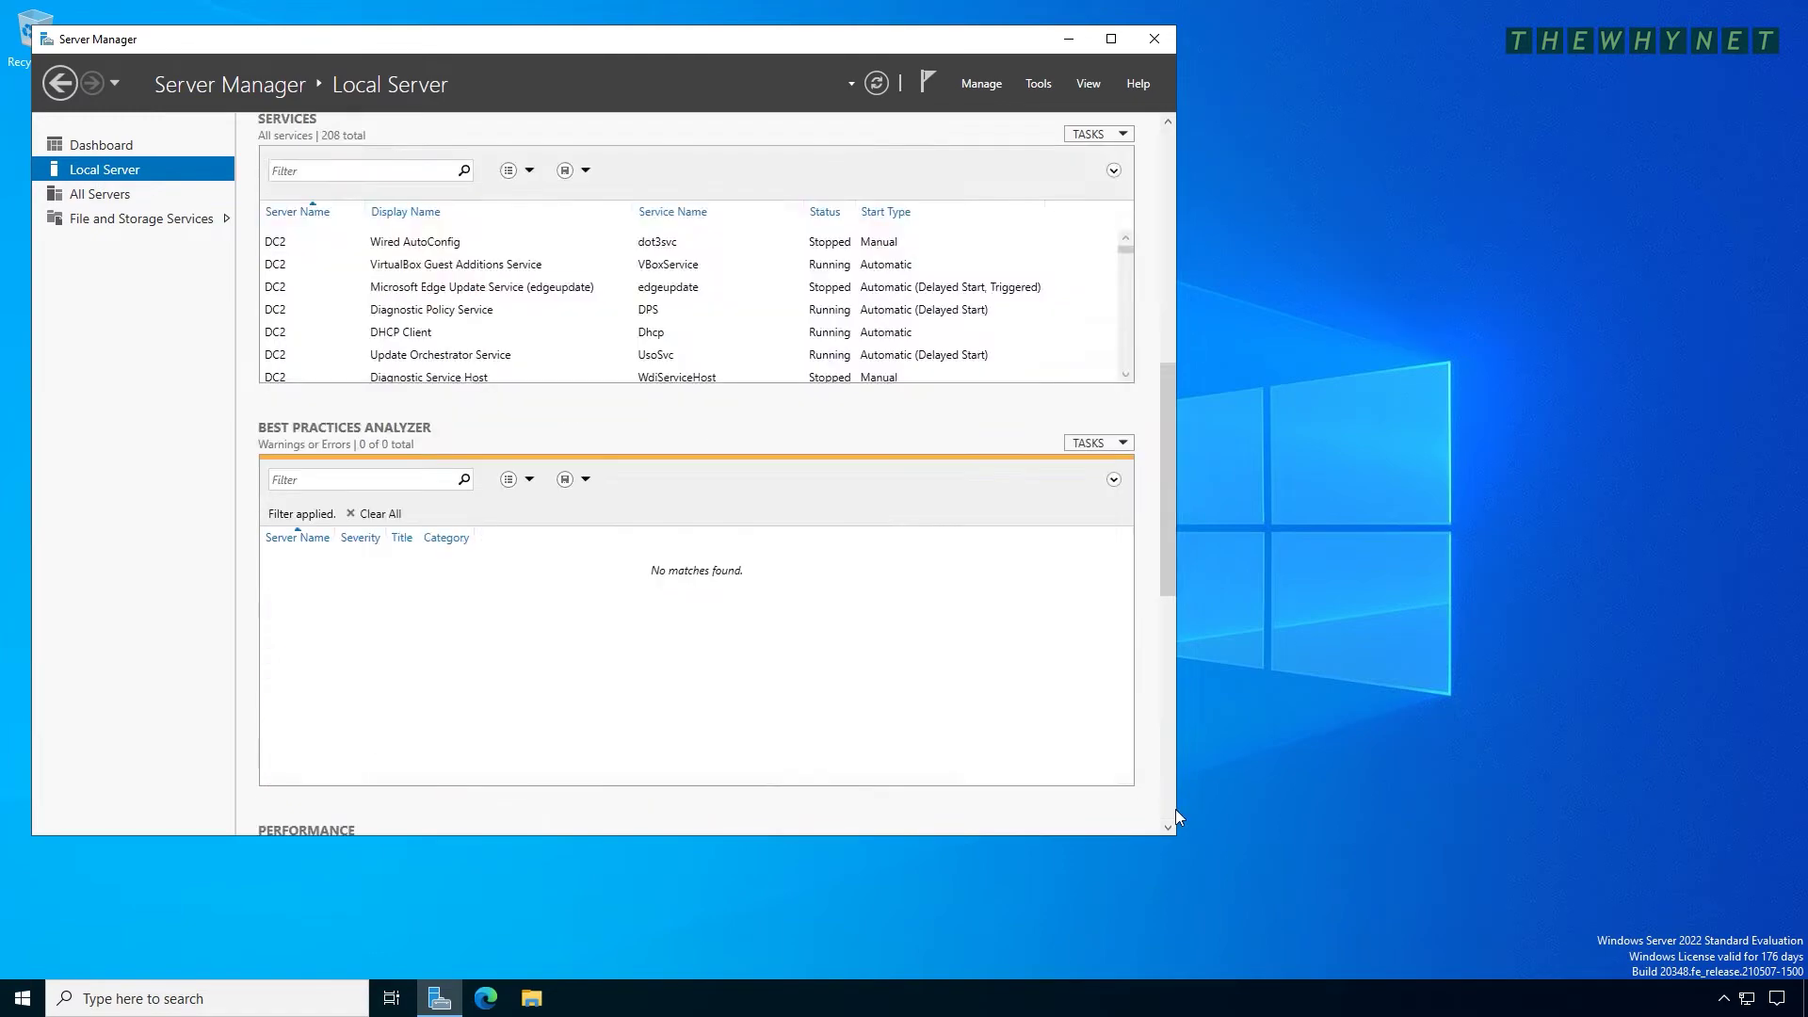
{"action": "left_click", "coordinate": [1127, 561]}
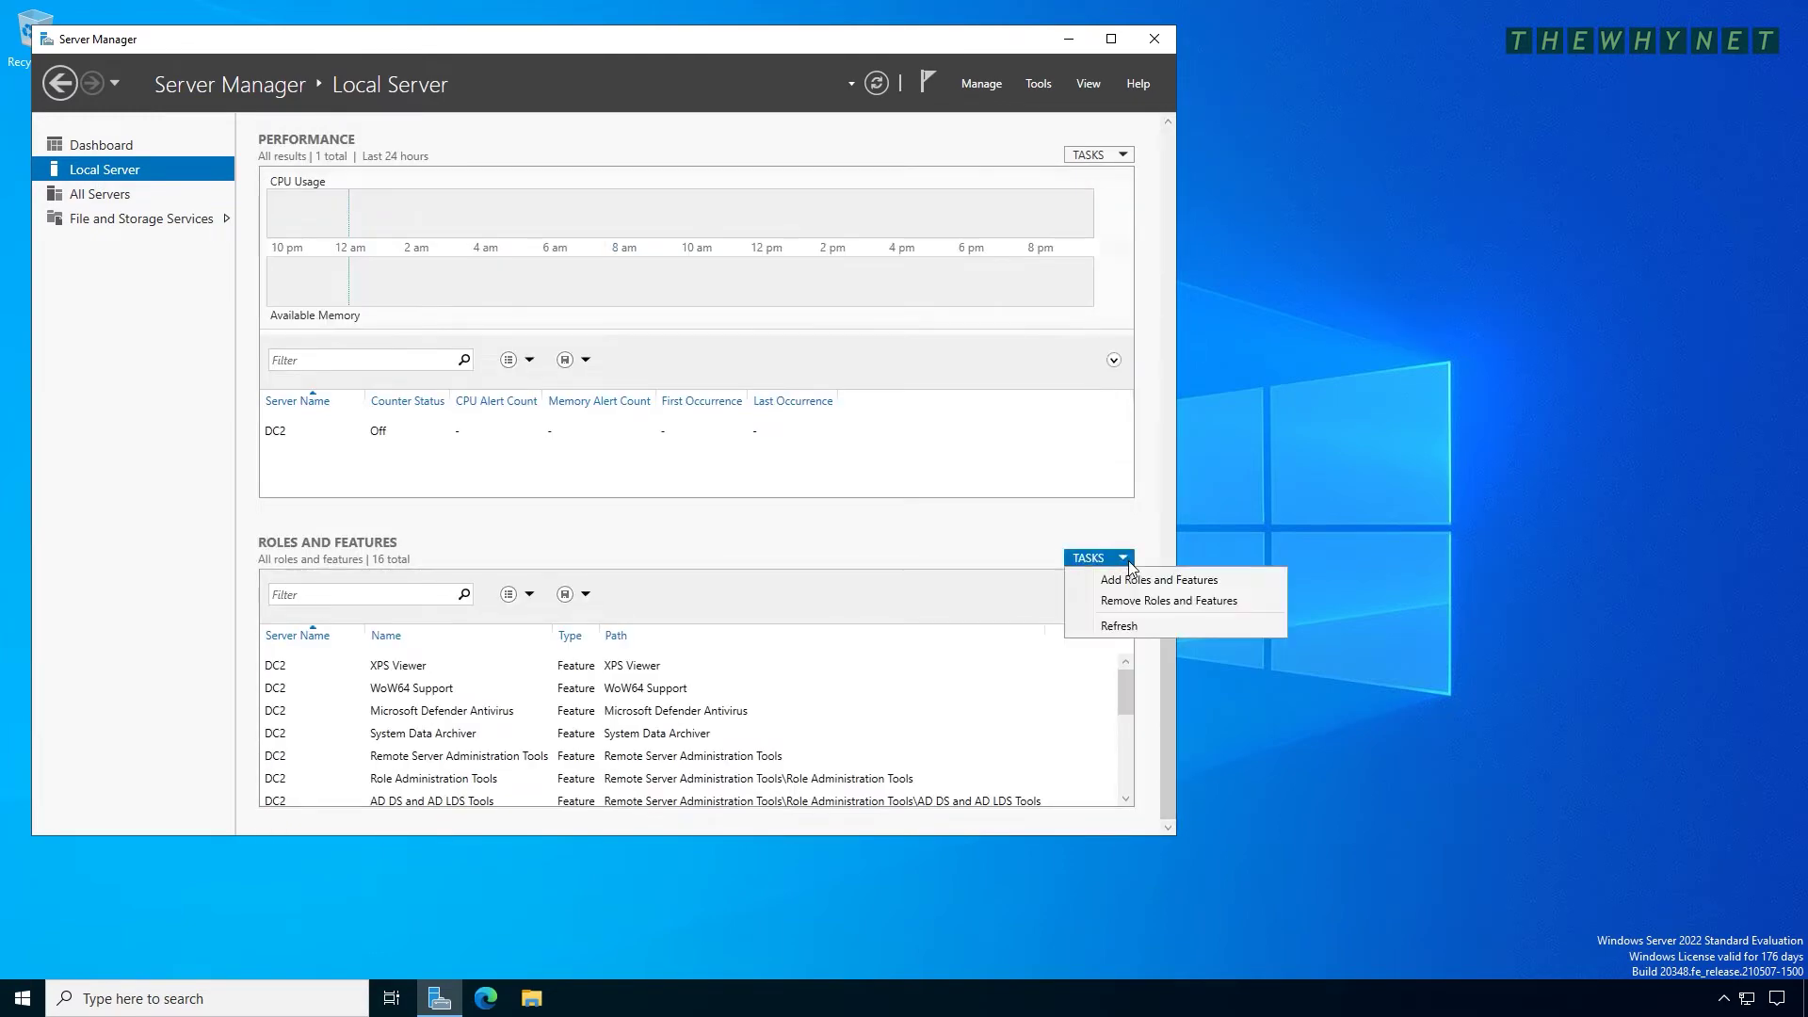
Step: Launch Add Roles and Features as a role-based installation targeting DC2.twn.local
{"action": "left_click", "coordinate": [1145, 581]}
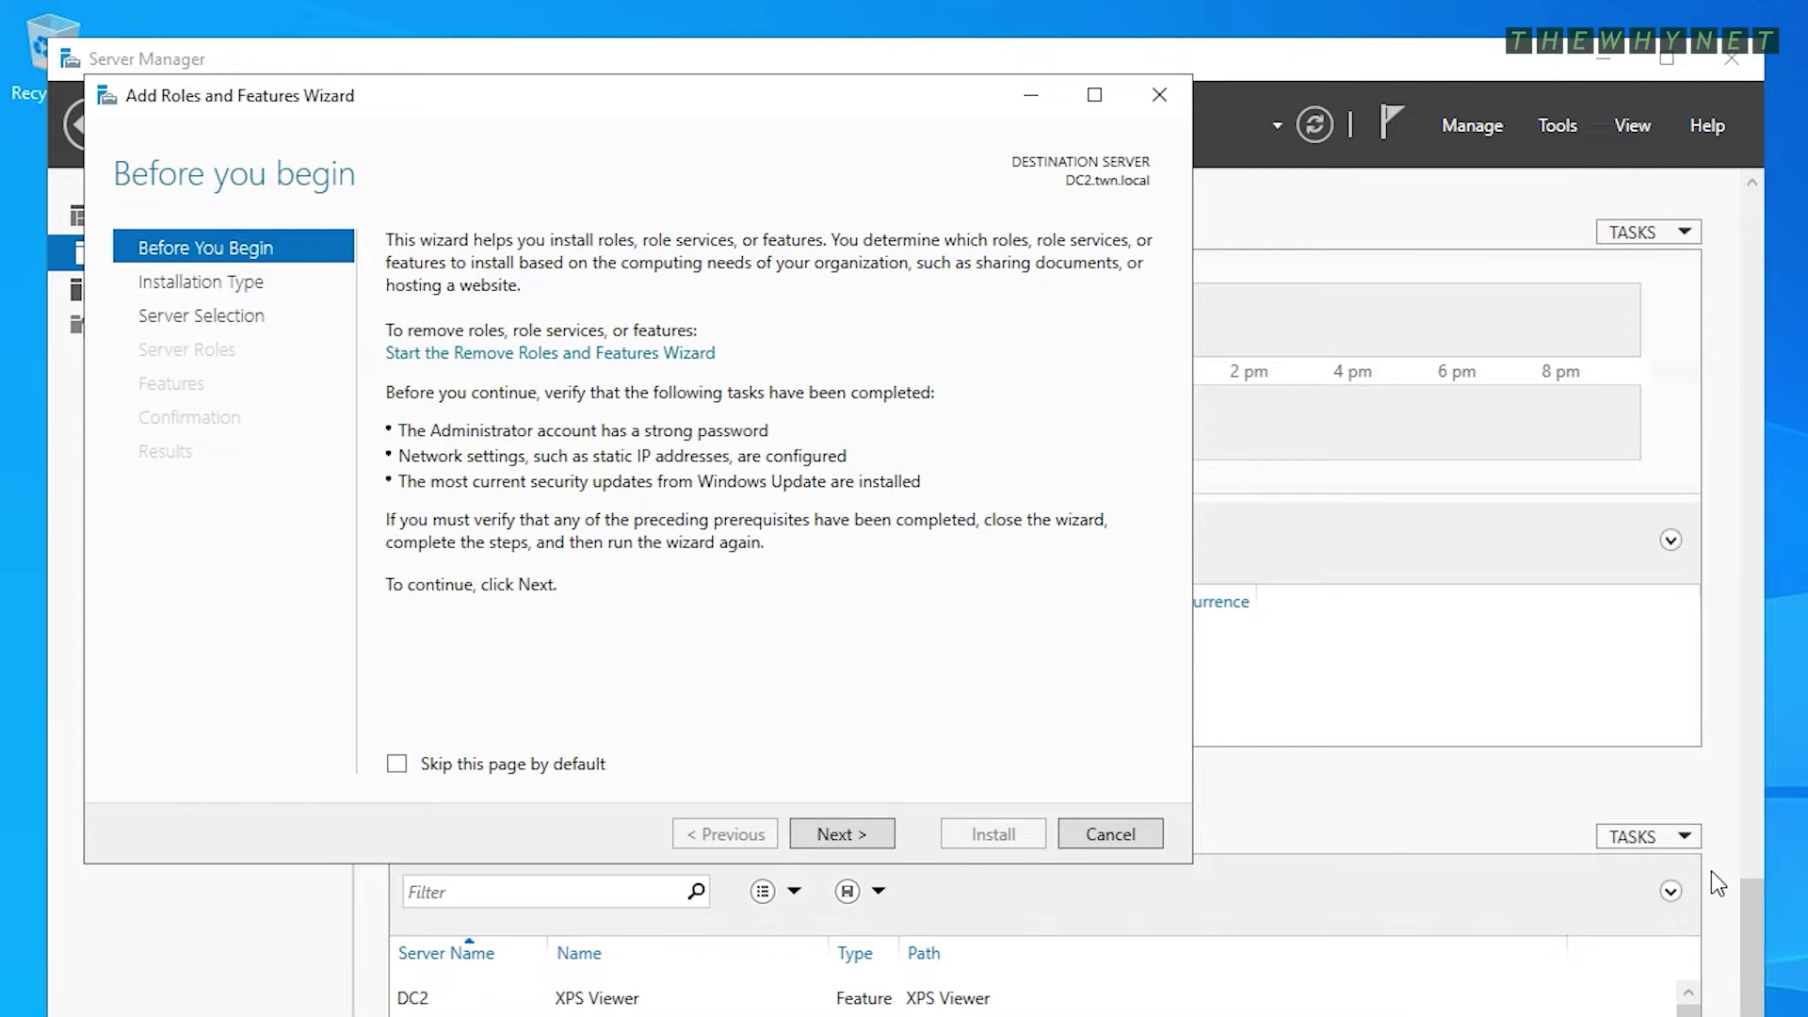
{"action": "left_click", "coordinate": [868, 838]}
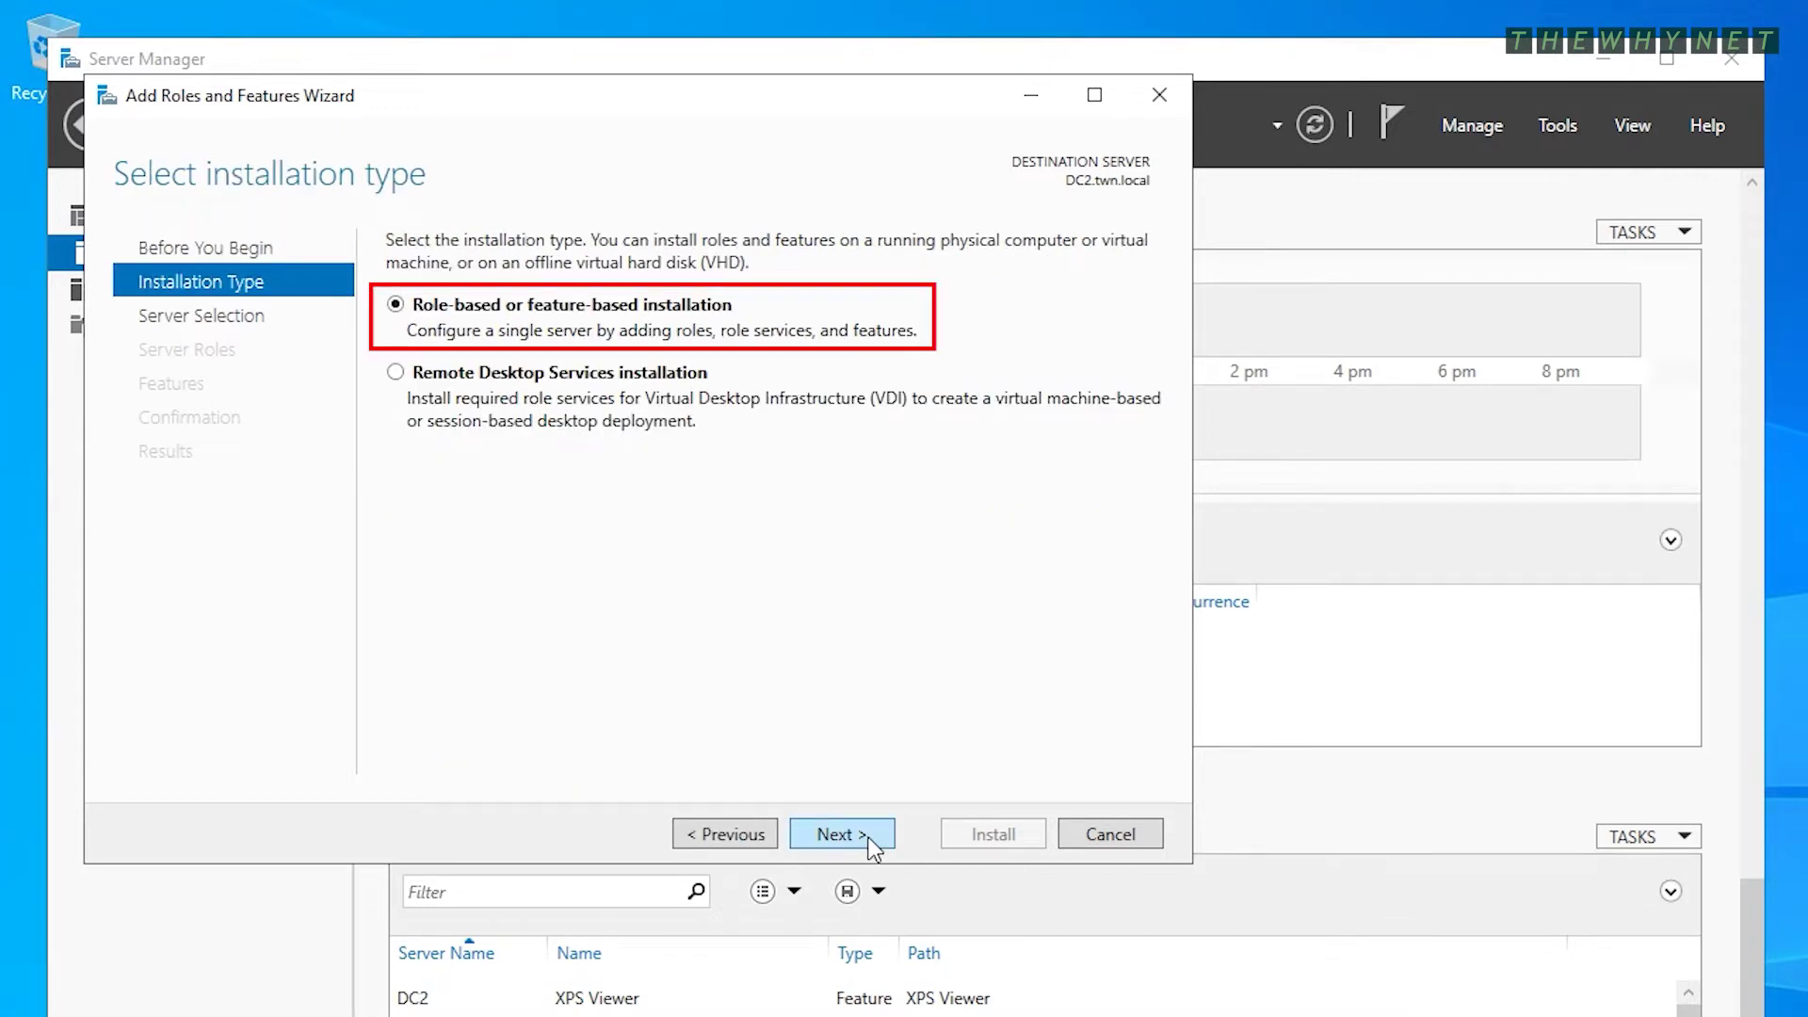
{"action": "left_click", "coordinate": [868, 837]}
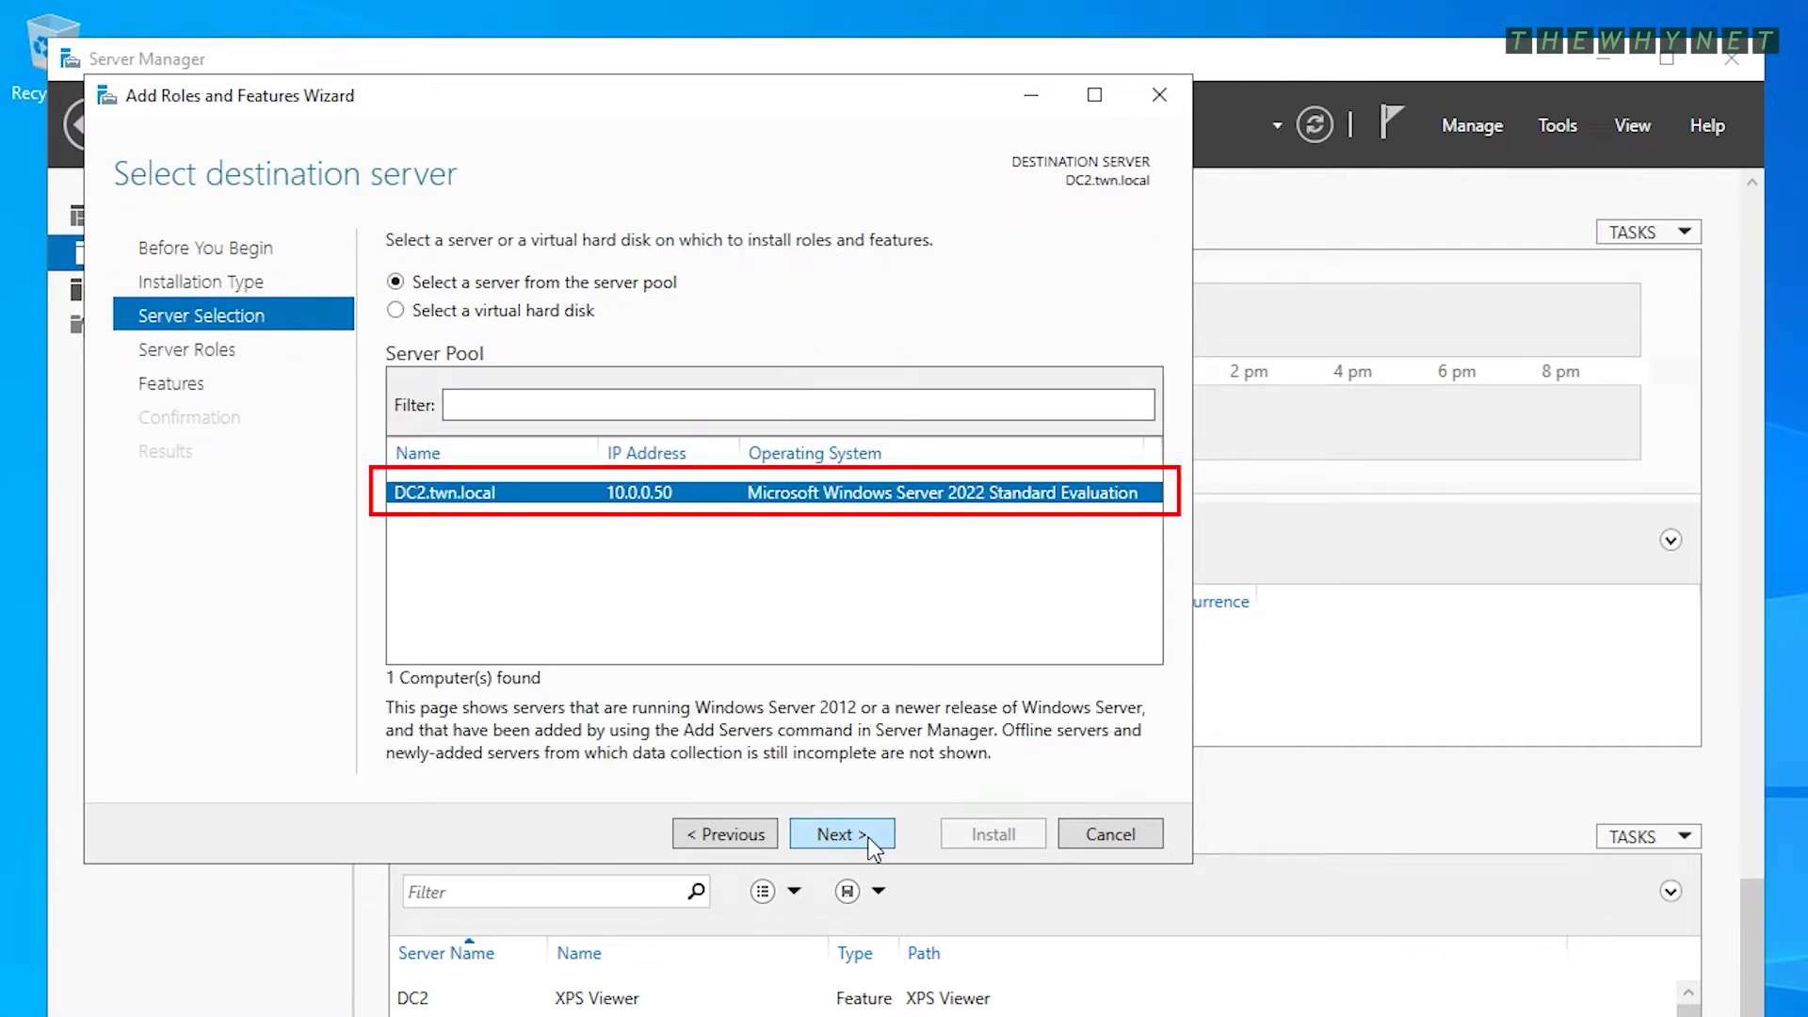
{"action": "left_click", "coordinate": [869, 838]}
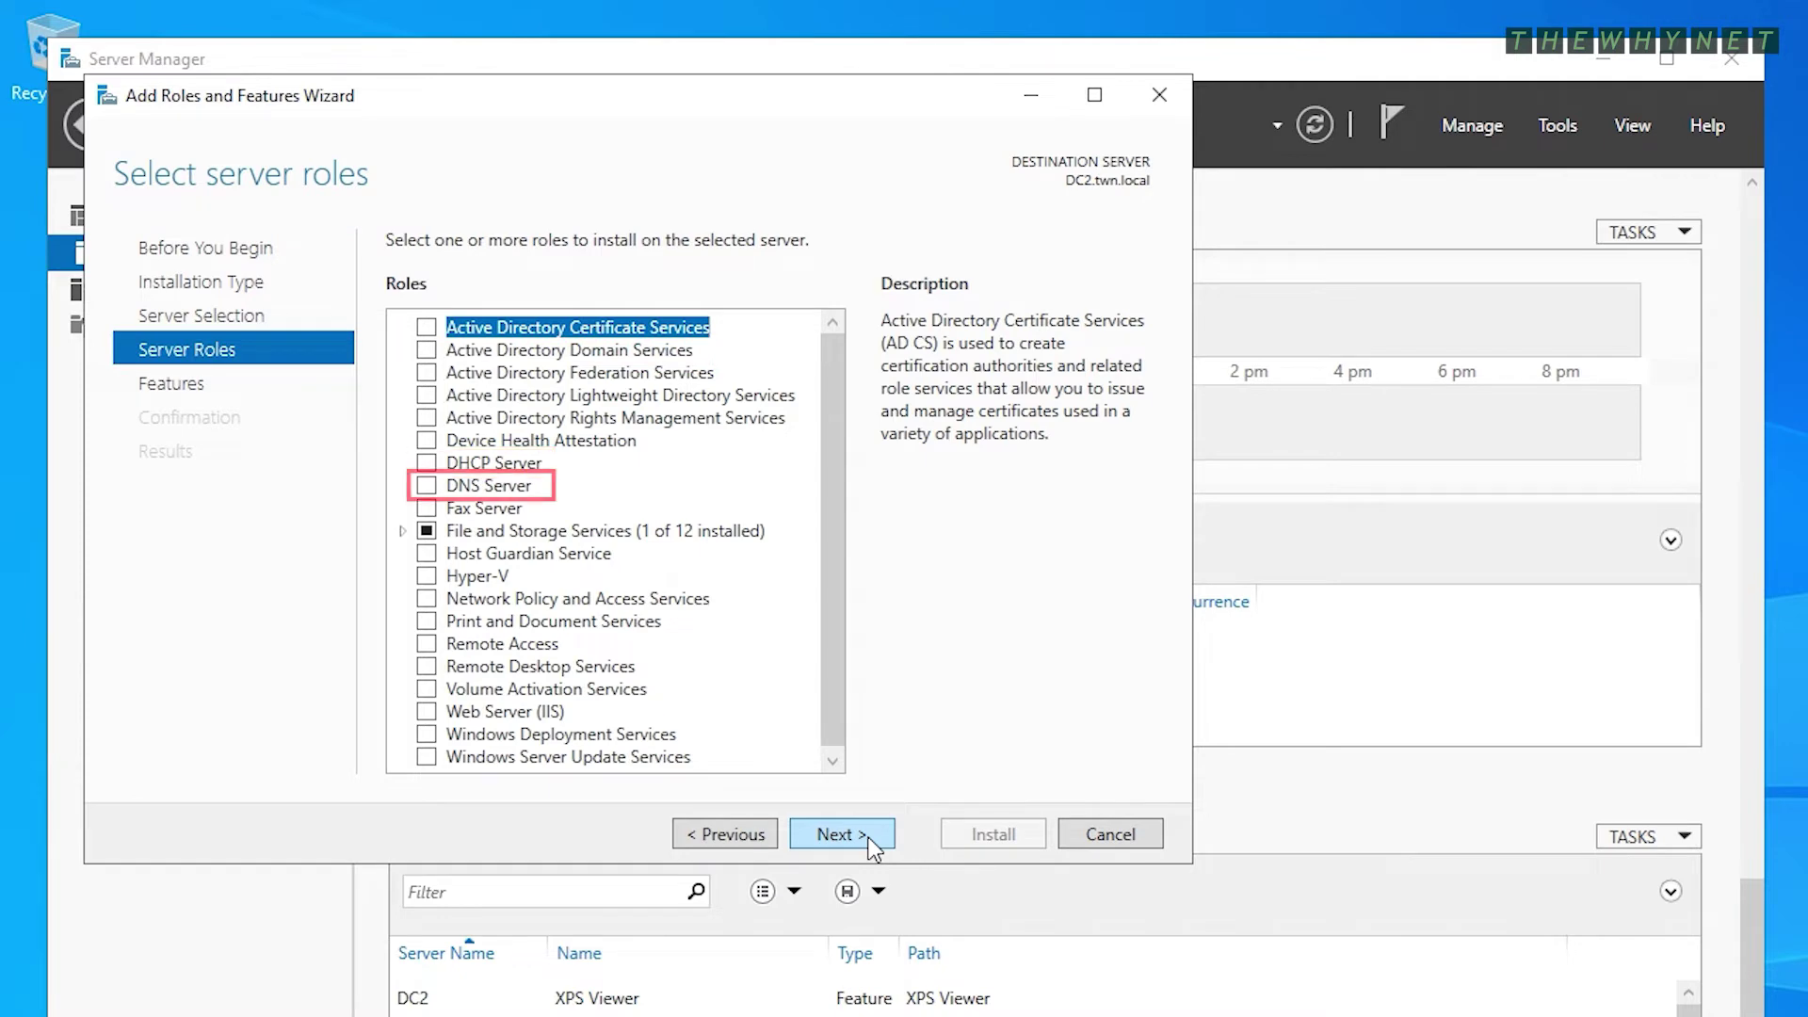
Step: Select AD DS, DHCP Server and DNS Server with their required features, ignoring static IP warnings
{"action": "left_click", "coordinate": [427, 349]}
{"action": "left_click", "coordinate": [705, 718]}
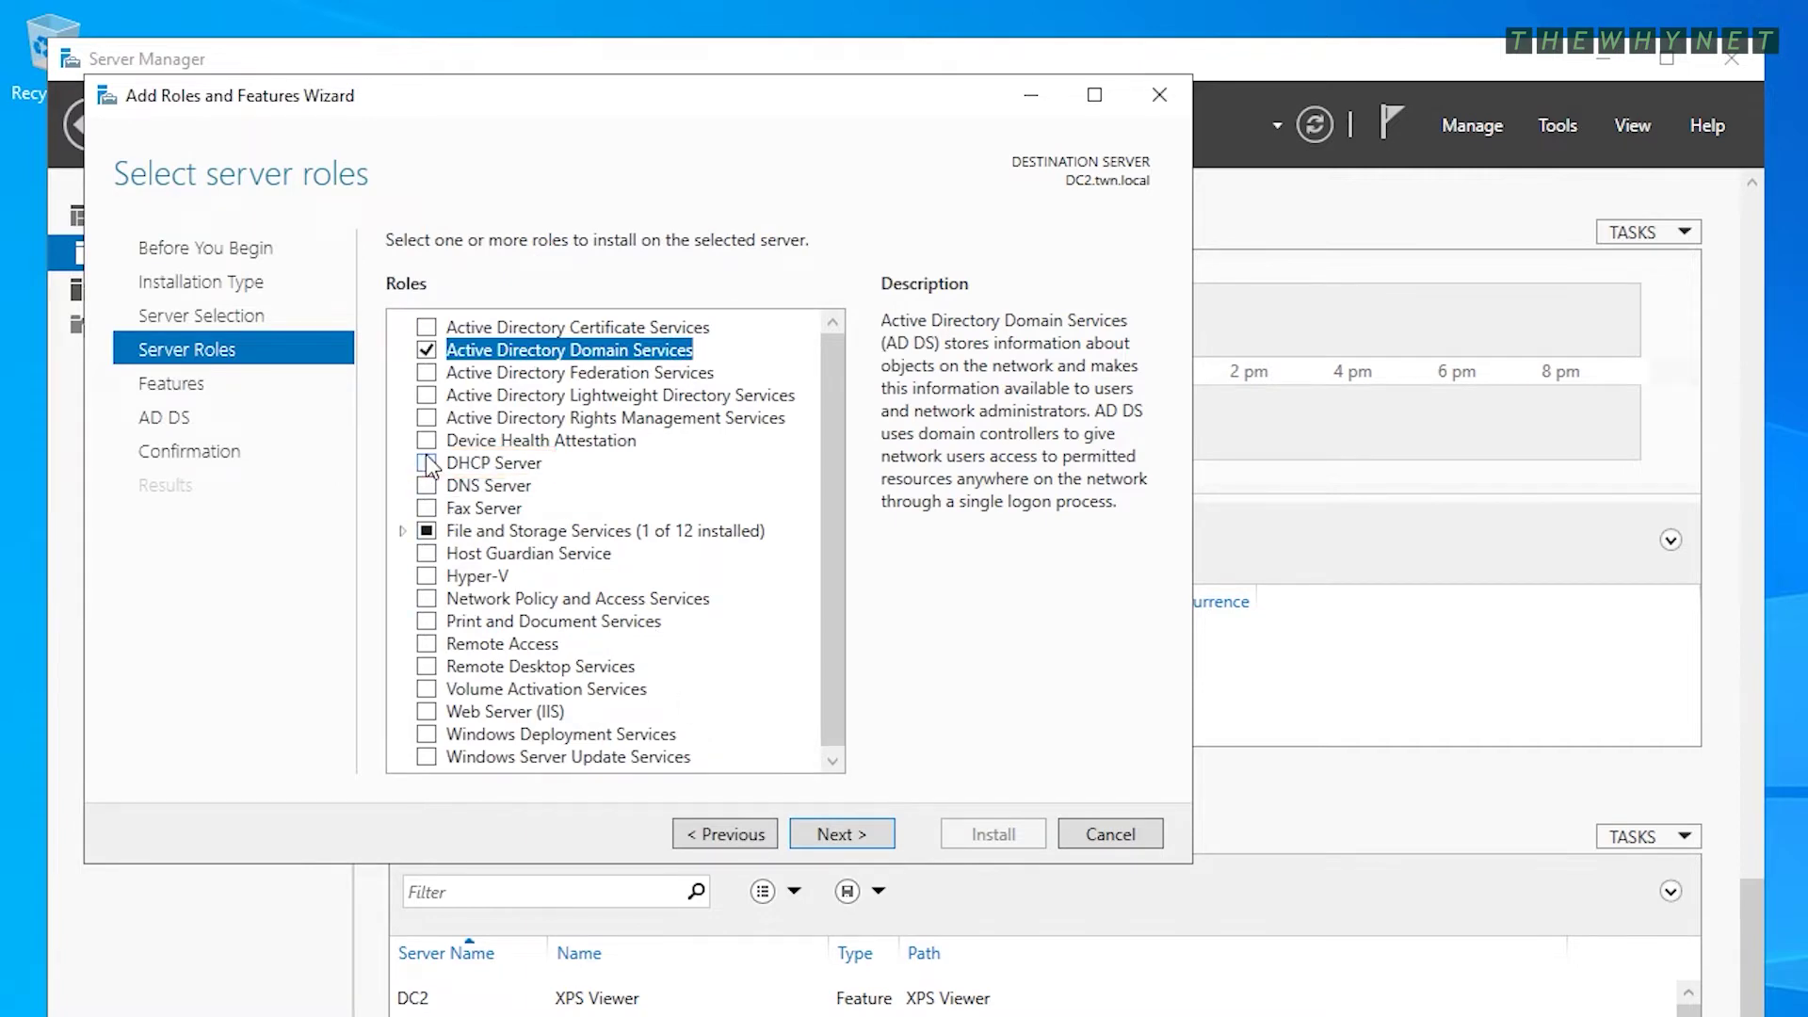
{"action": "left_click", "coordinate": [427, 462]}
{"action": "left_click", "coordinate": [699, 704]}
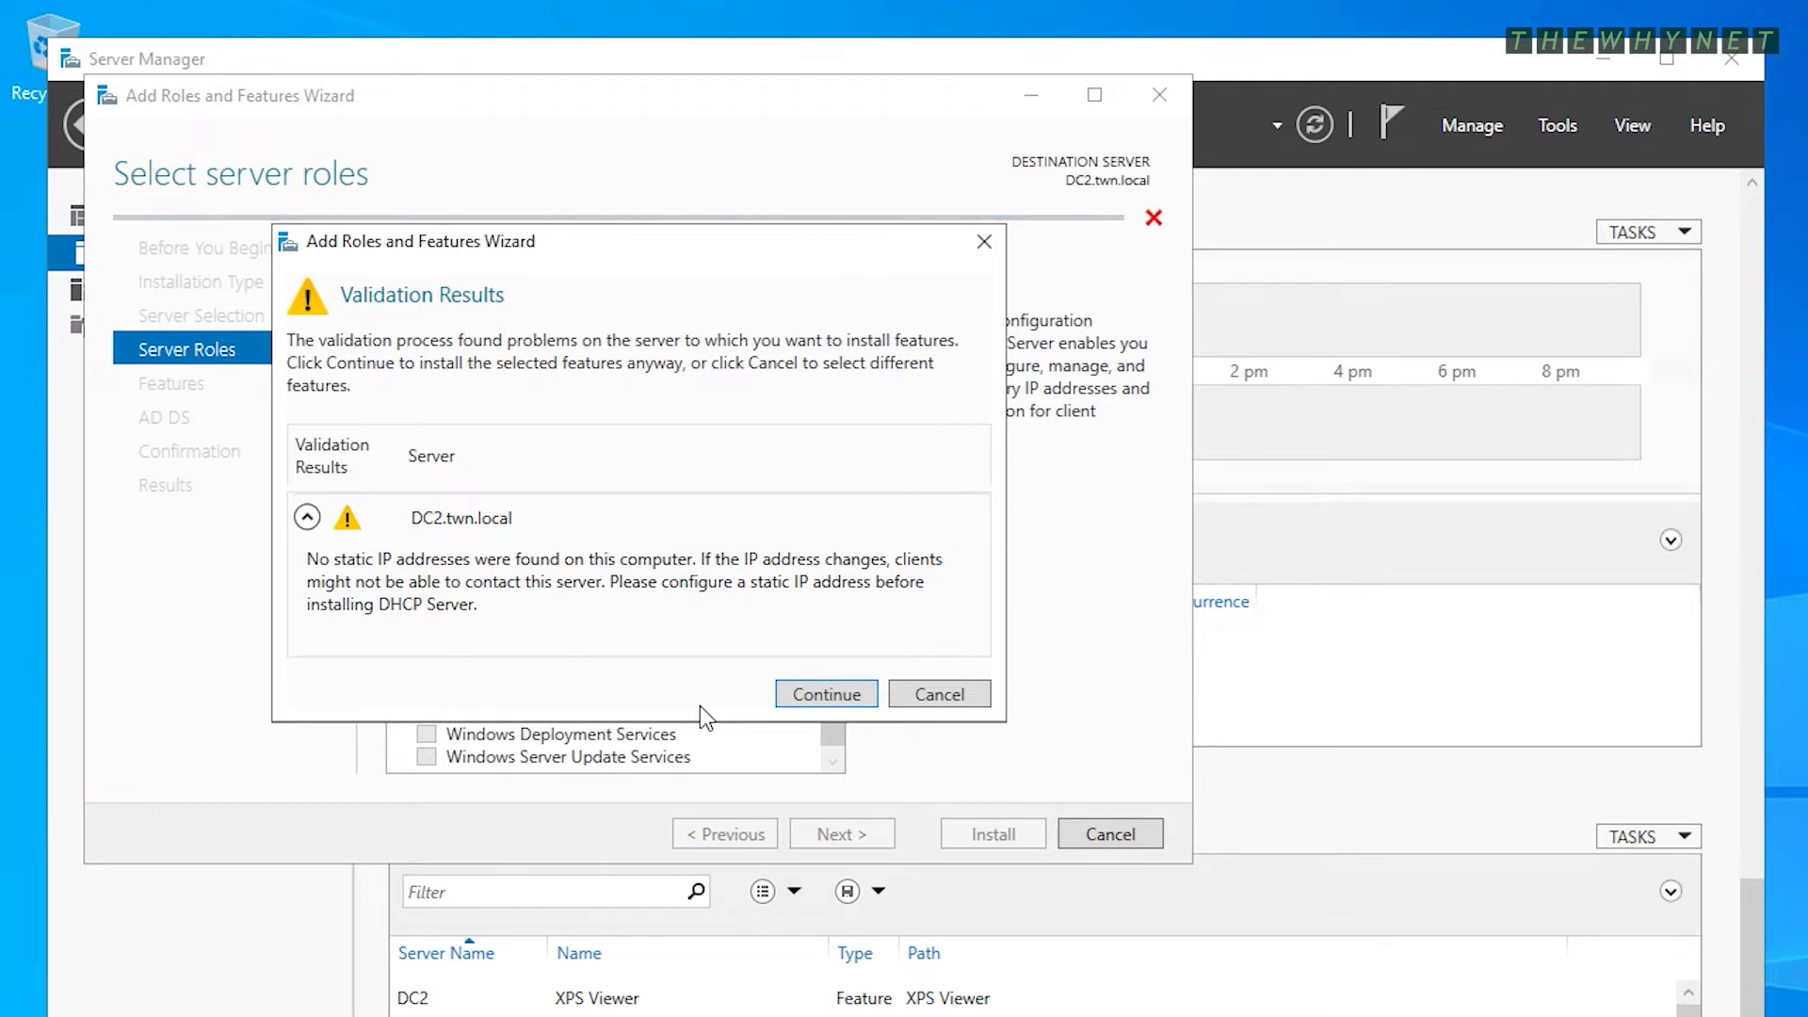
{"action": "left_click", "coordinate": [793, 697]}
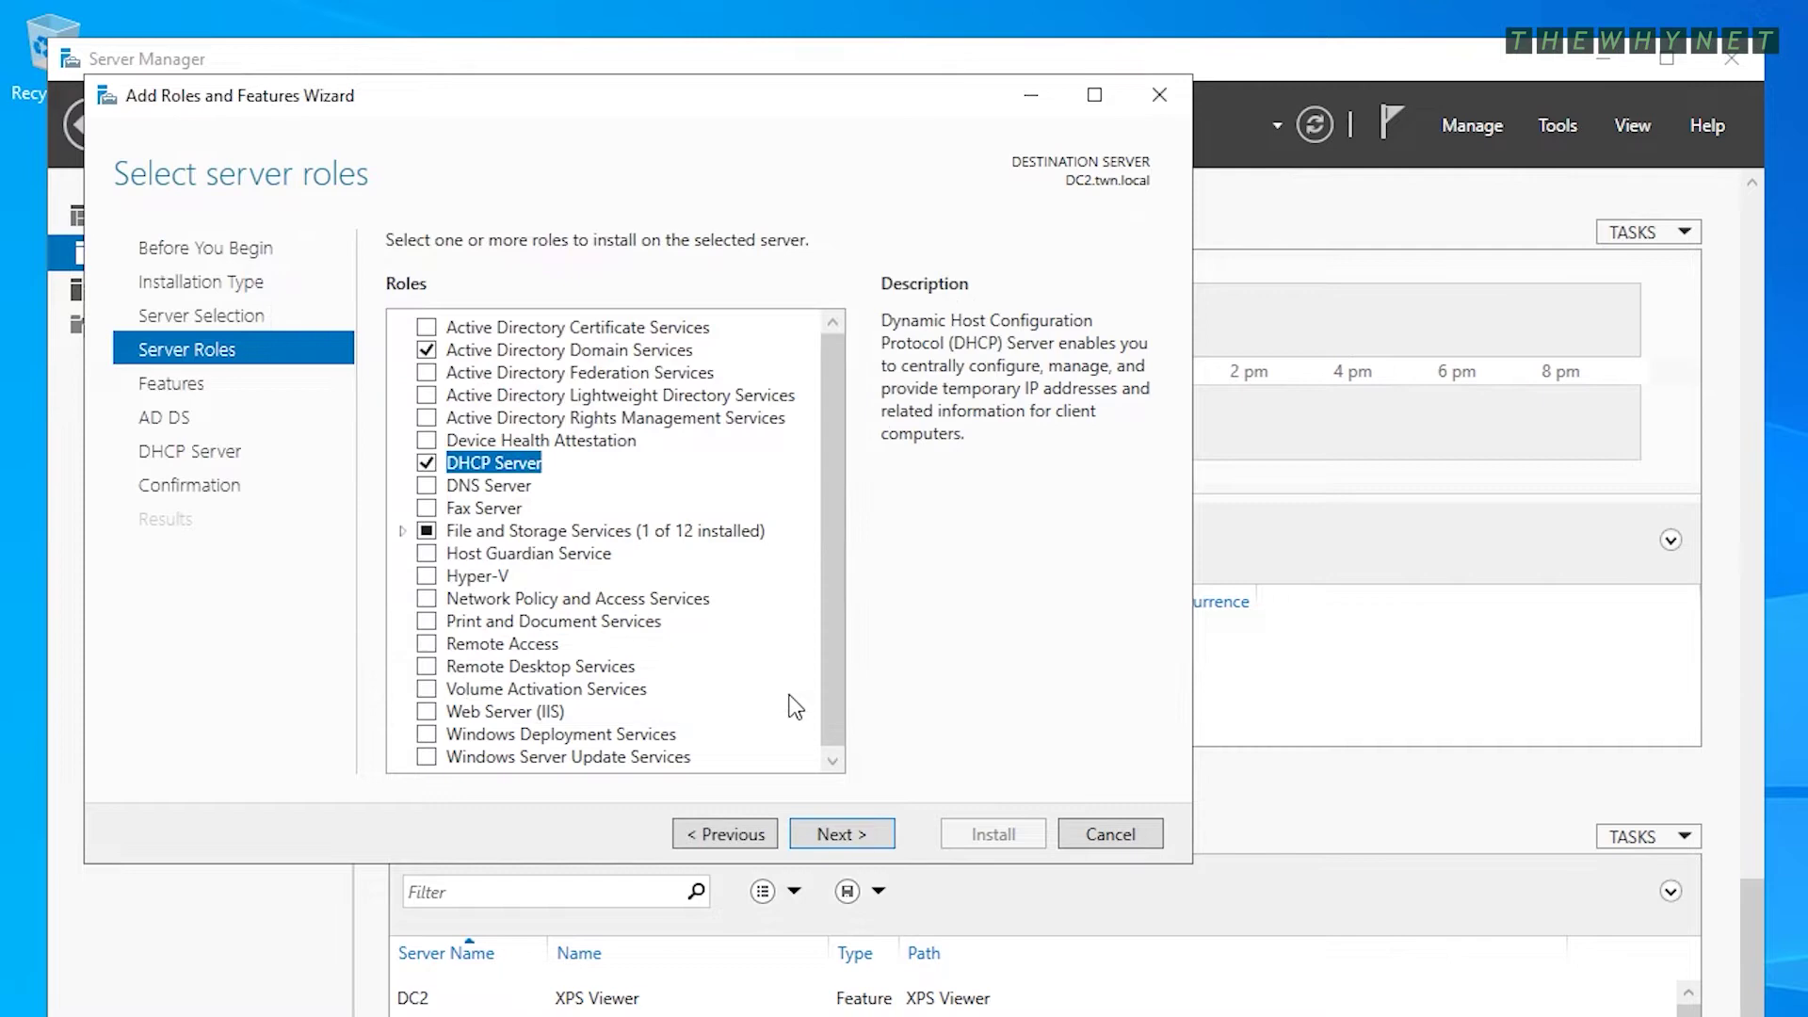
{"action": "left_click", "coordinate": [426, 486]}
{"action": "left_click", "coordinate": [717, 708]}
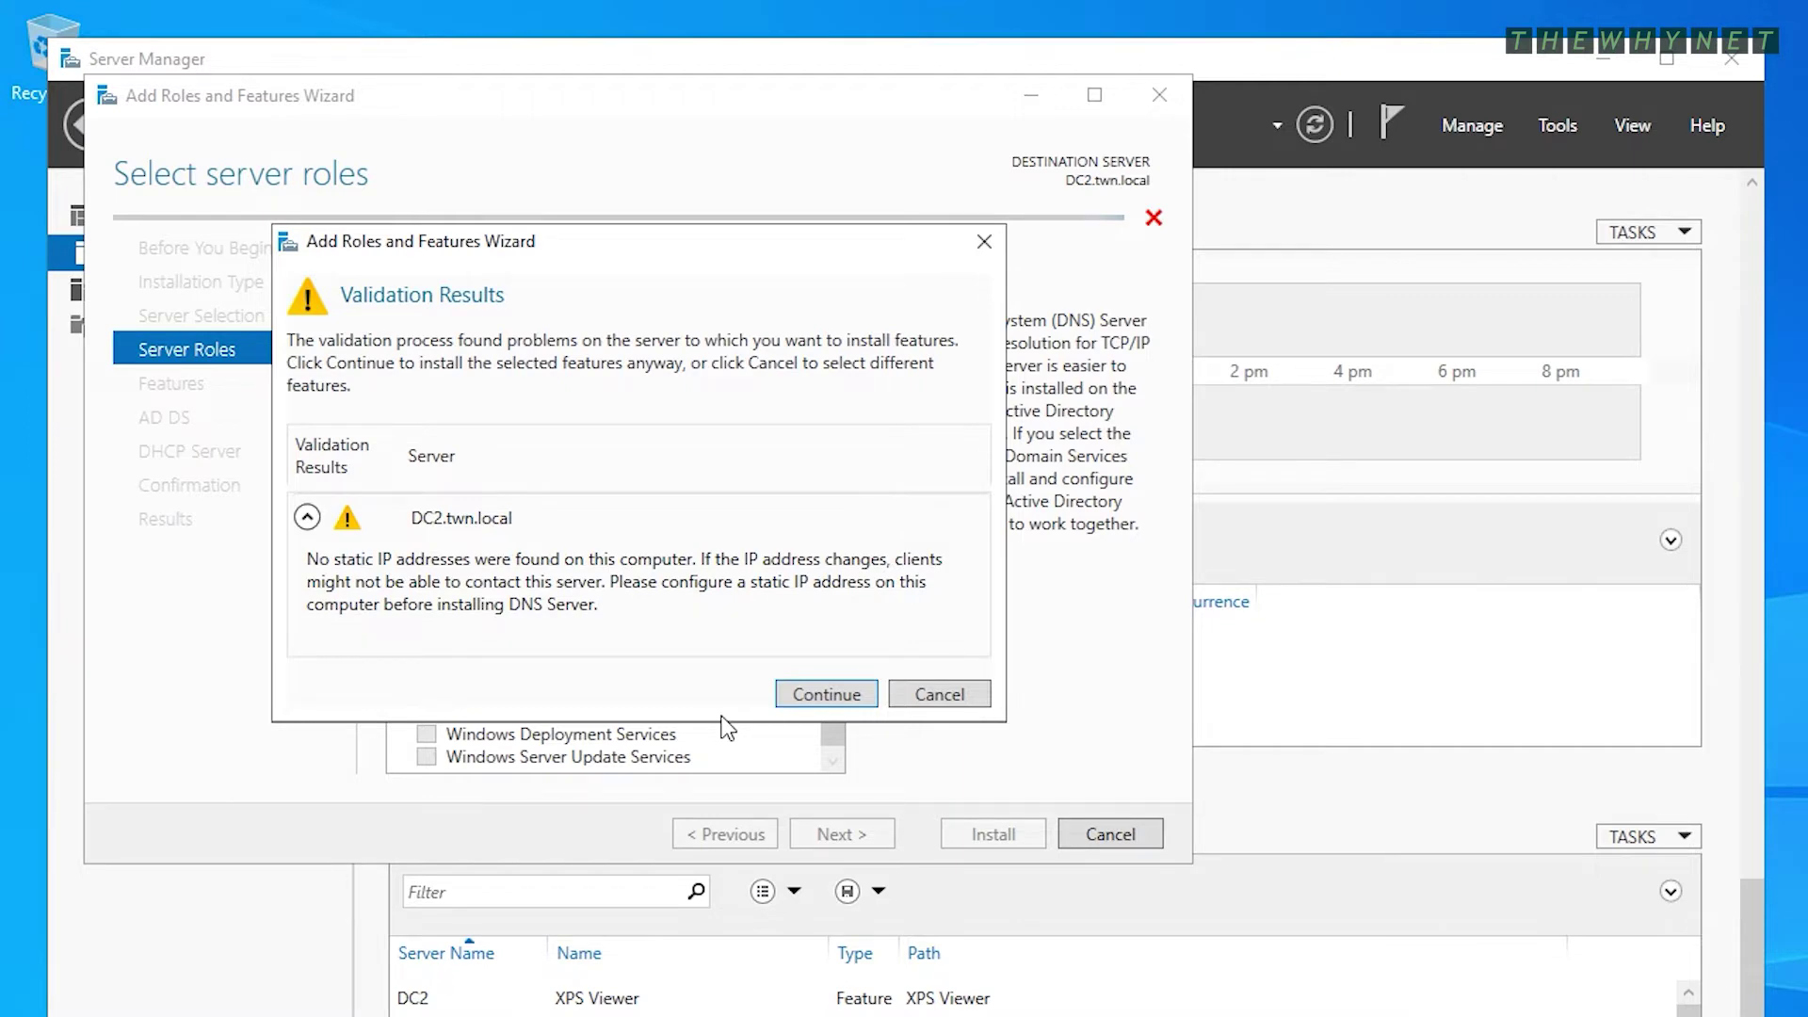
{"action": "left_click", "coordinate": [800, 701]}
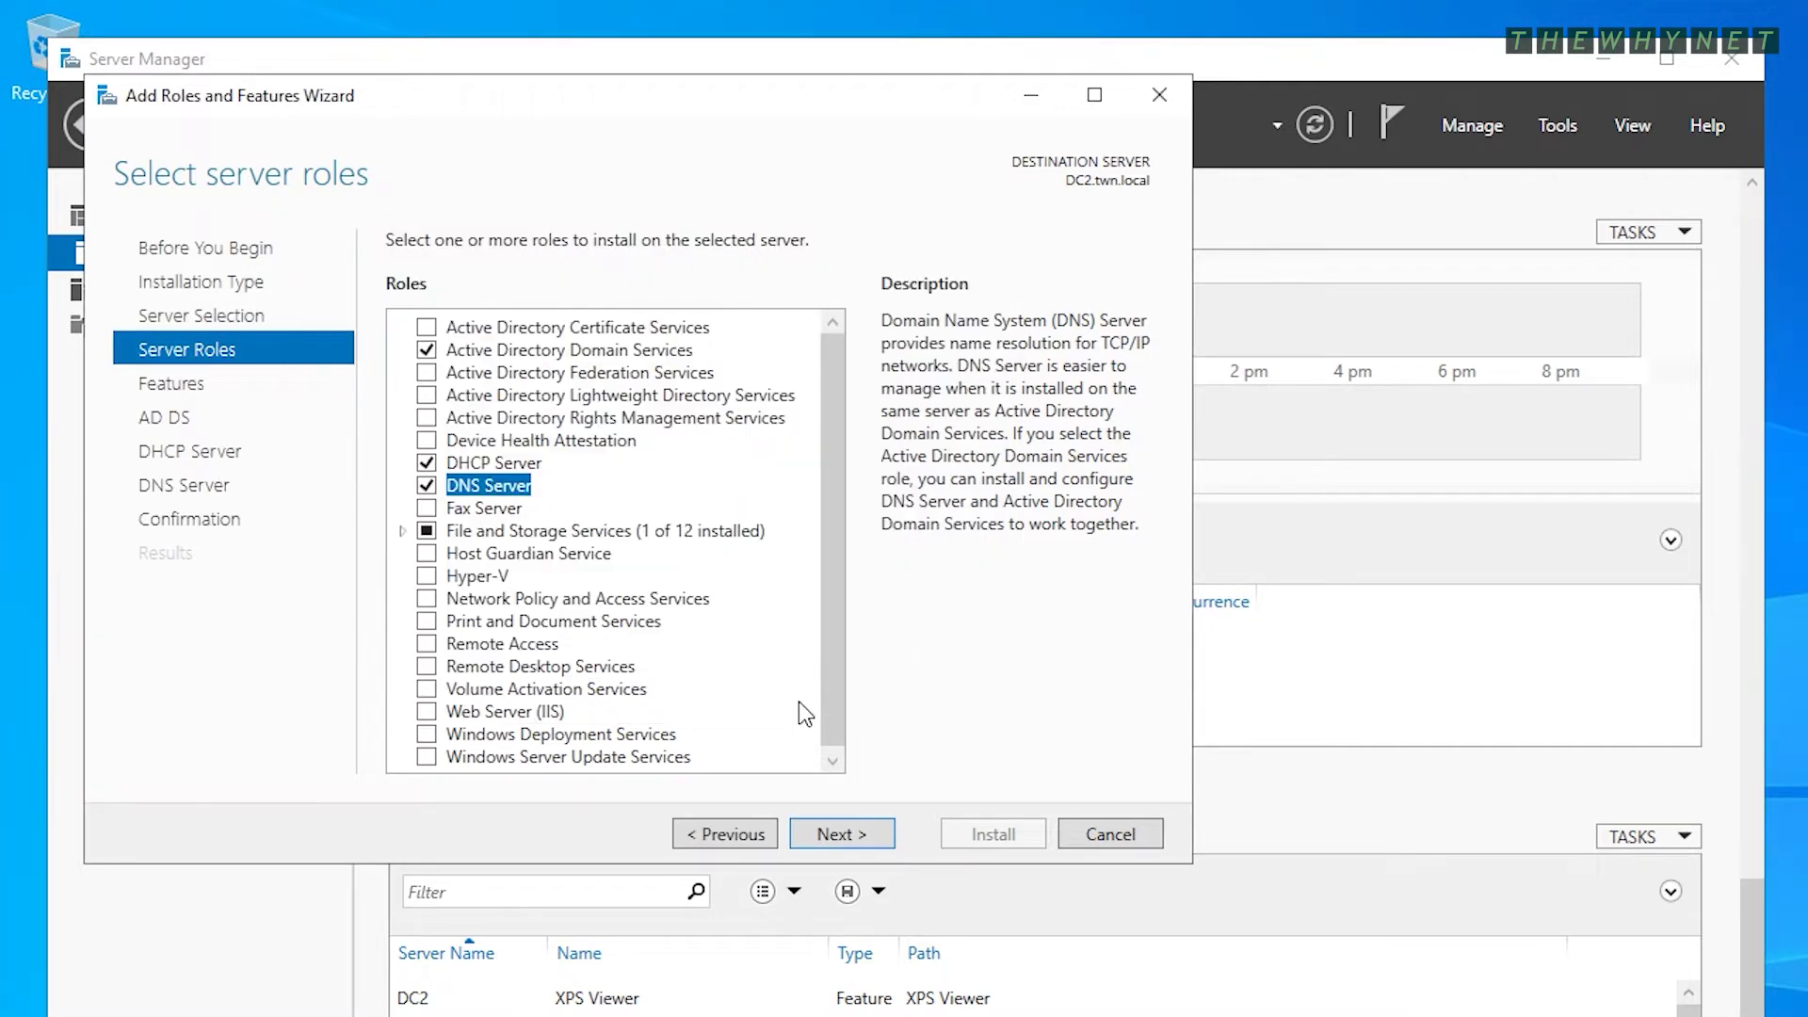
{"action": "left_click", "coordinate": [846, 833]}
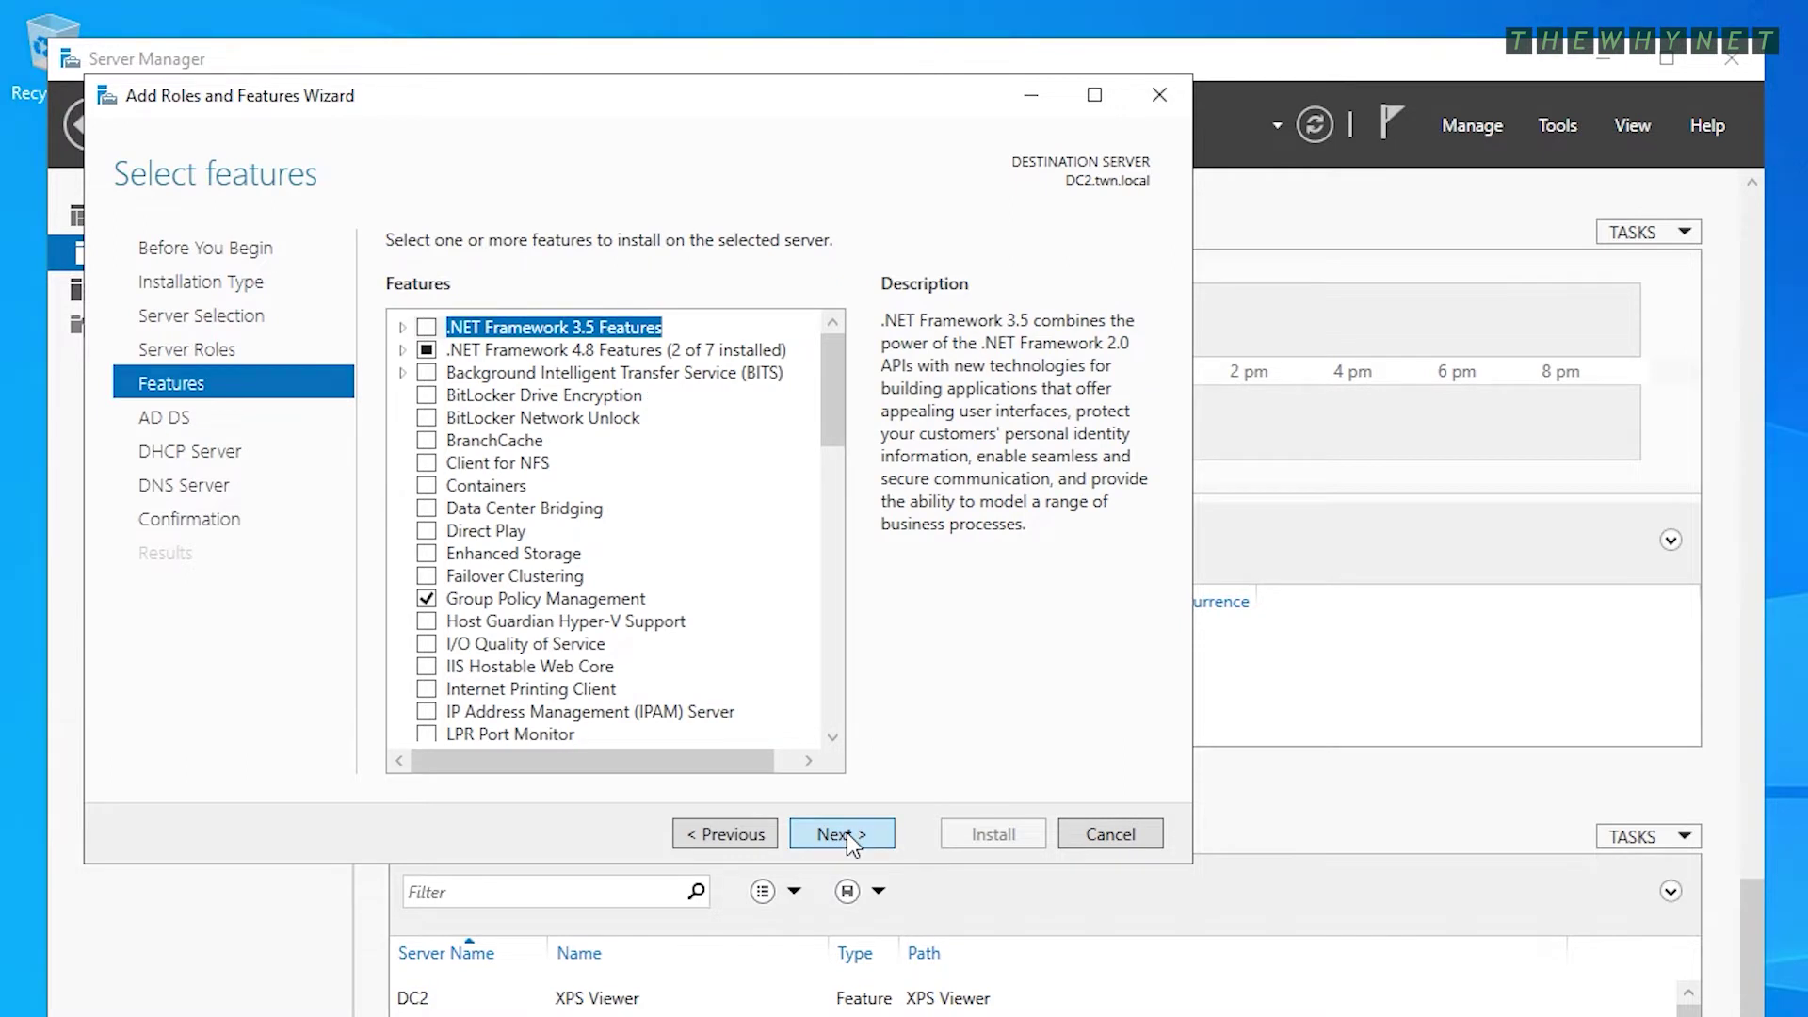
Step: Advance past the Features, AD DS, DHCP Server and DNS Server pages to the confirmation
{"action": "left_click", "coordinate": [846, 833]}
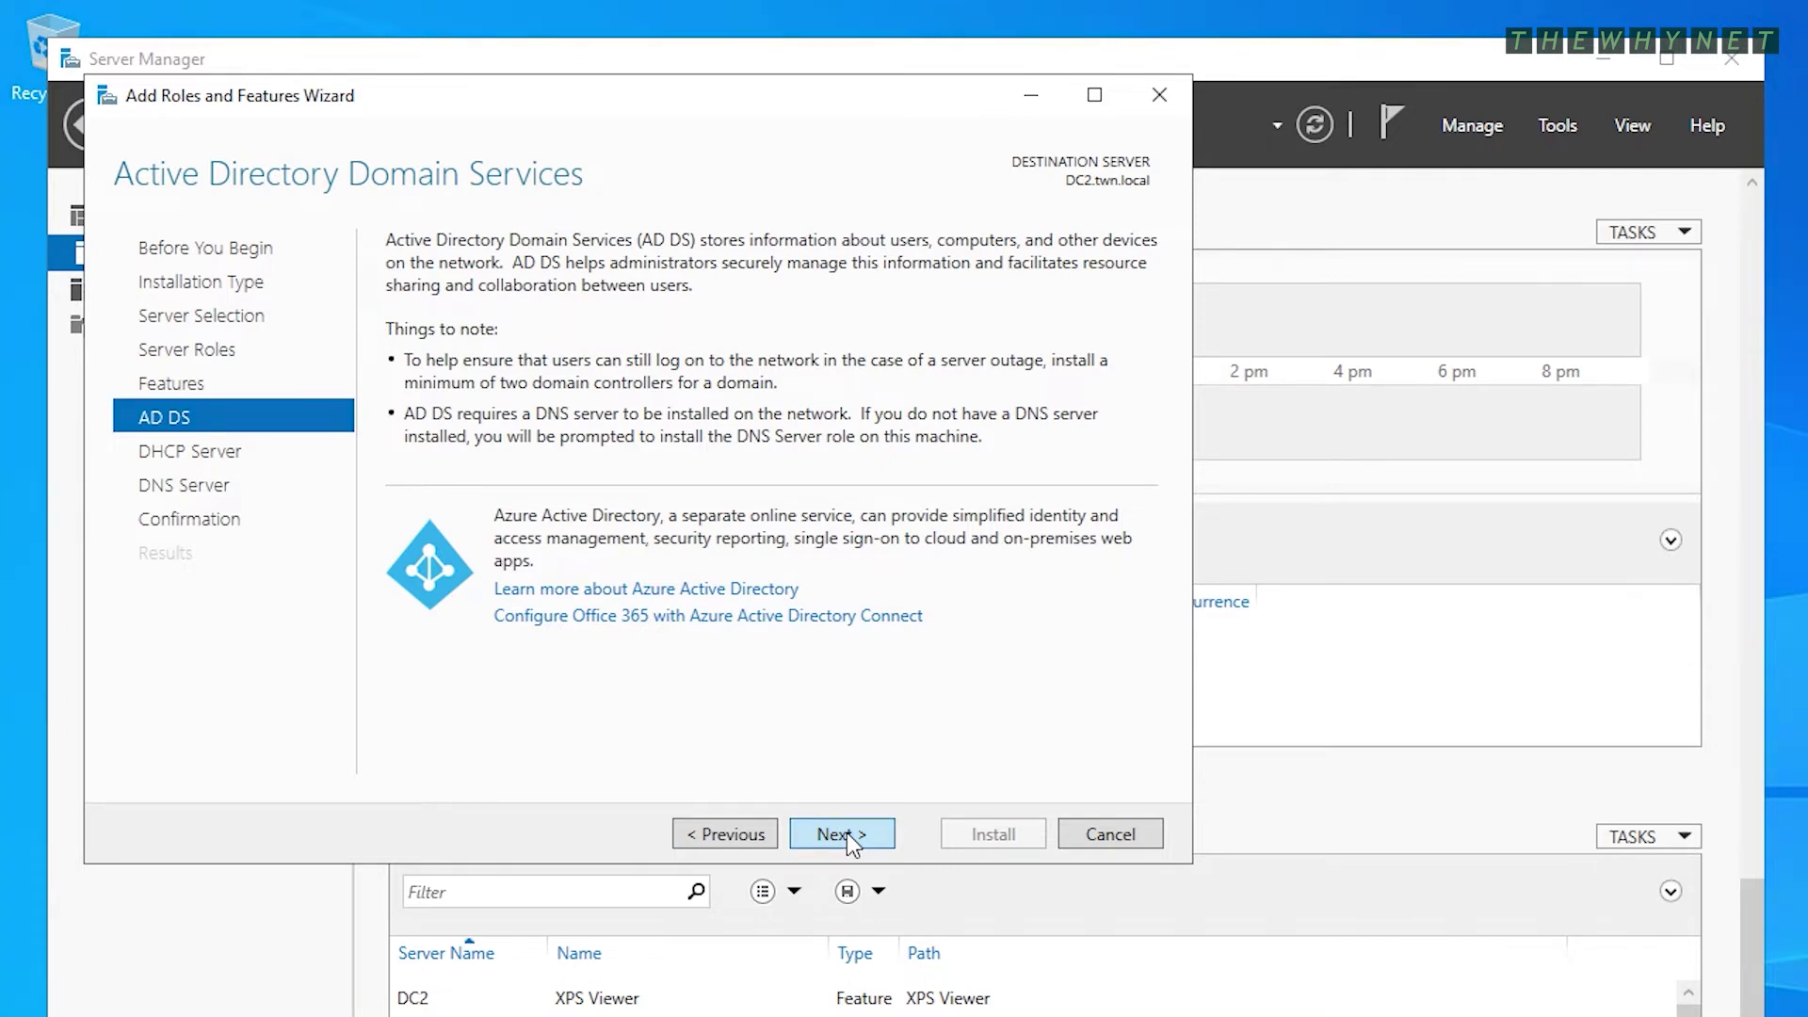
{"action": "left_click", "coordinate": [845, 833]}
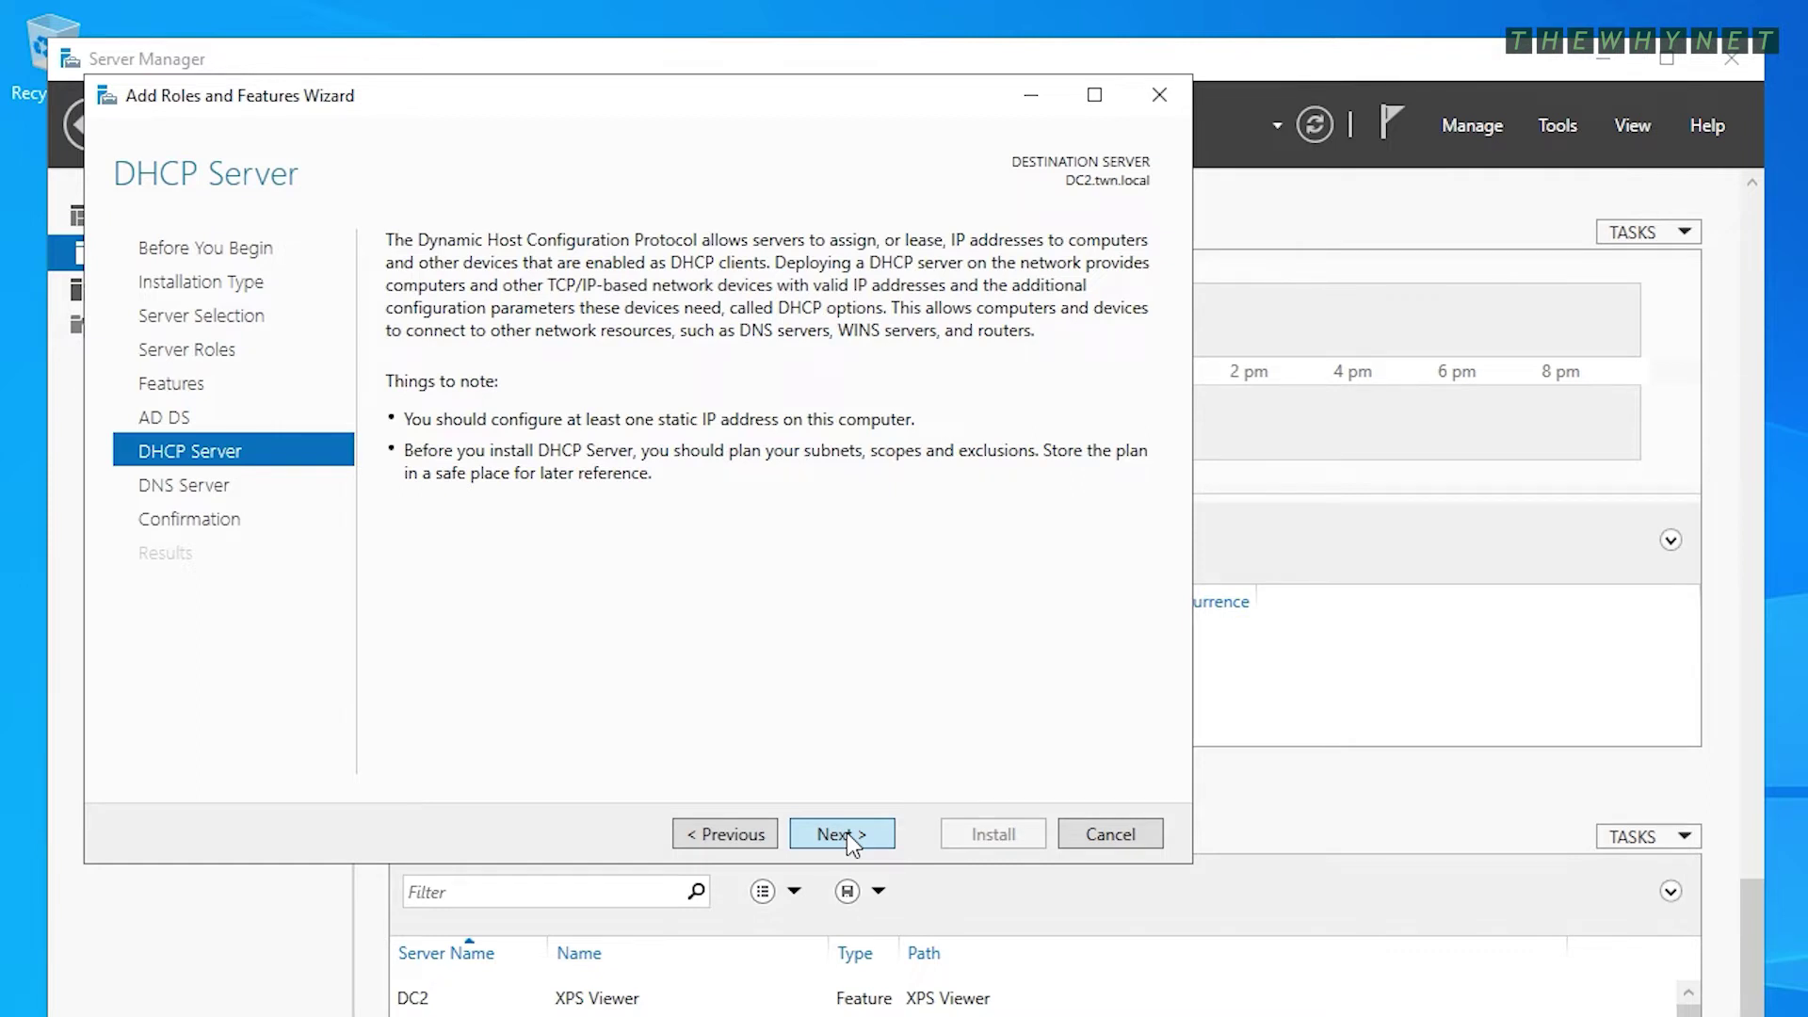
{"action": "left_click", "coordinate": [851, 840]}
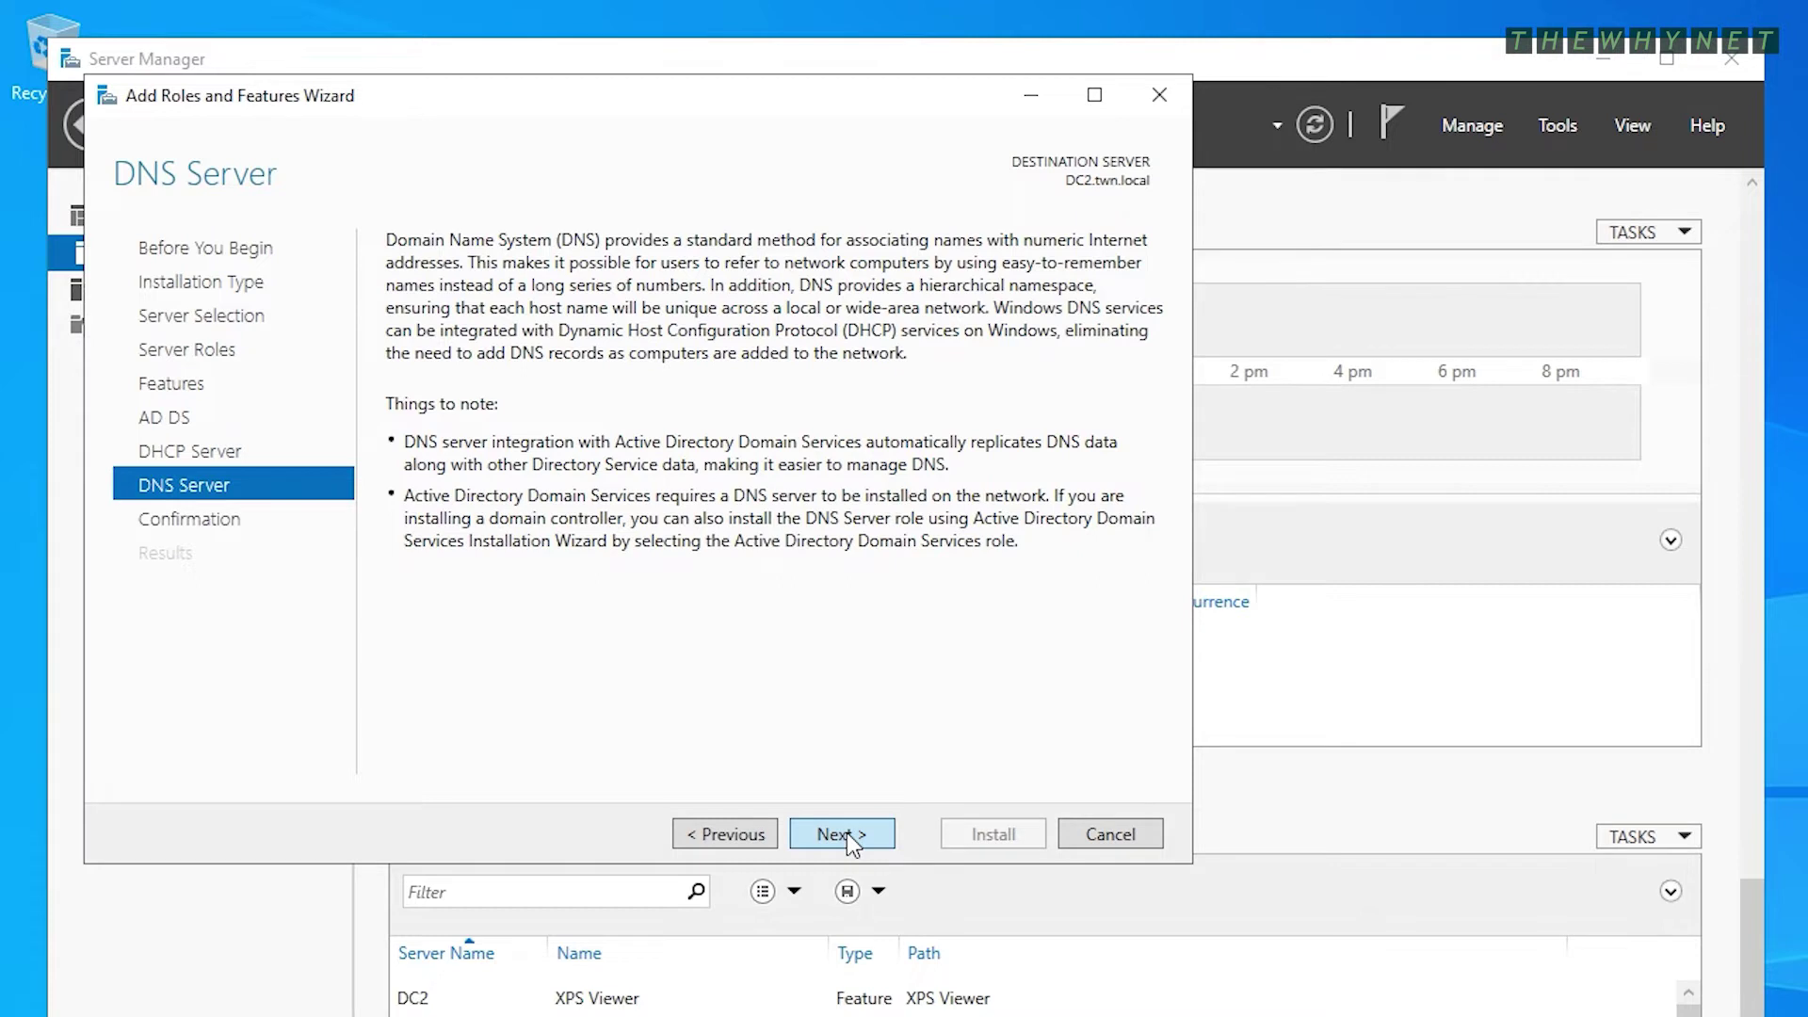
{"action": "left_click", "coordinate": [846, 832]}
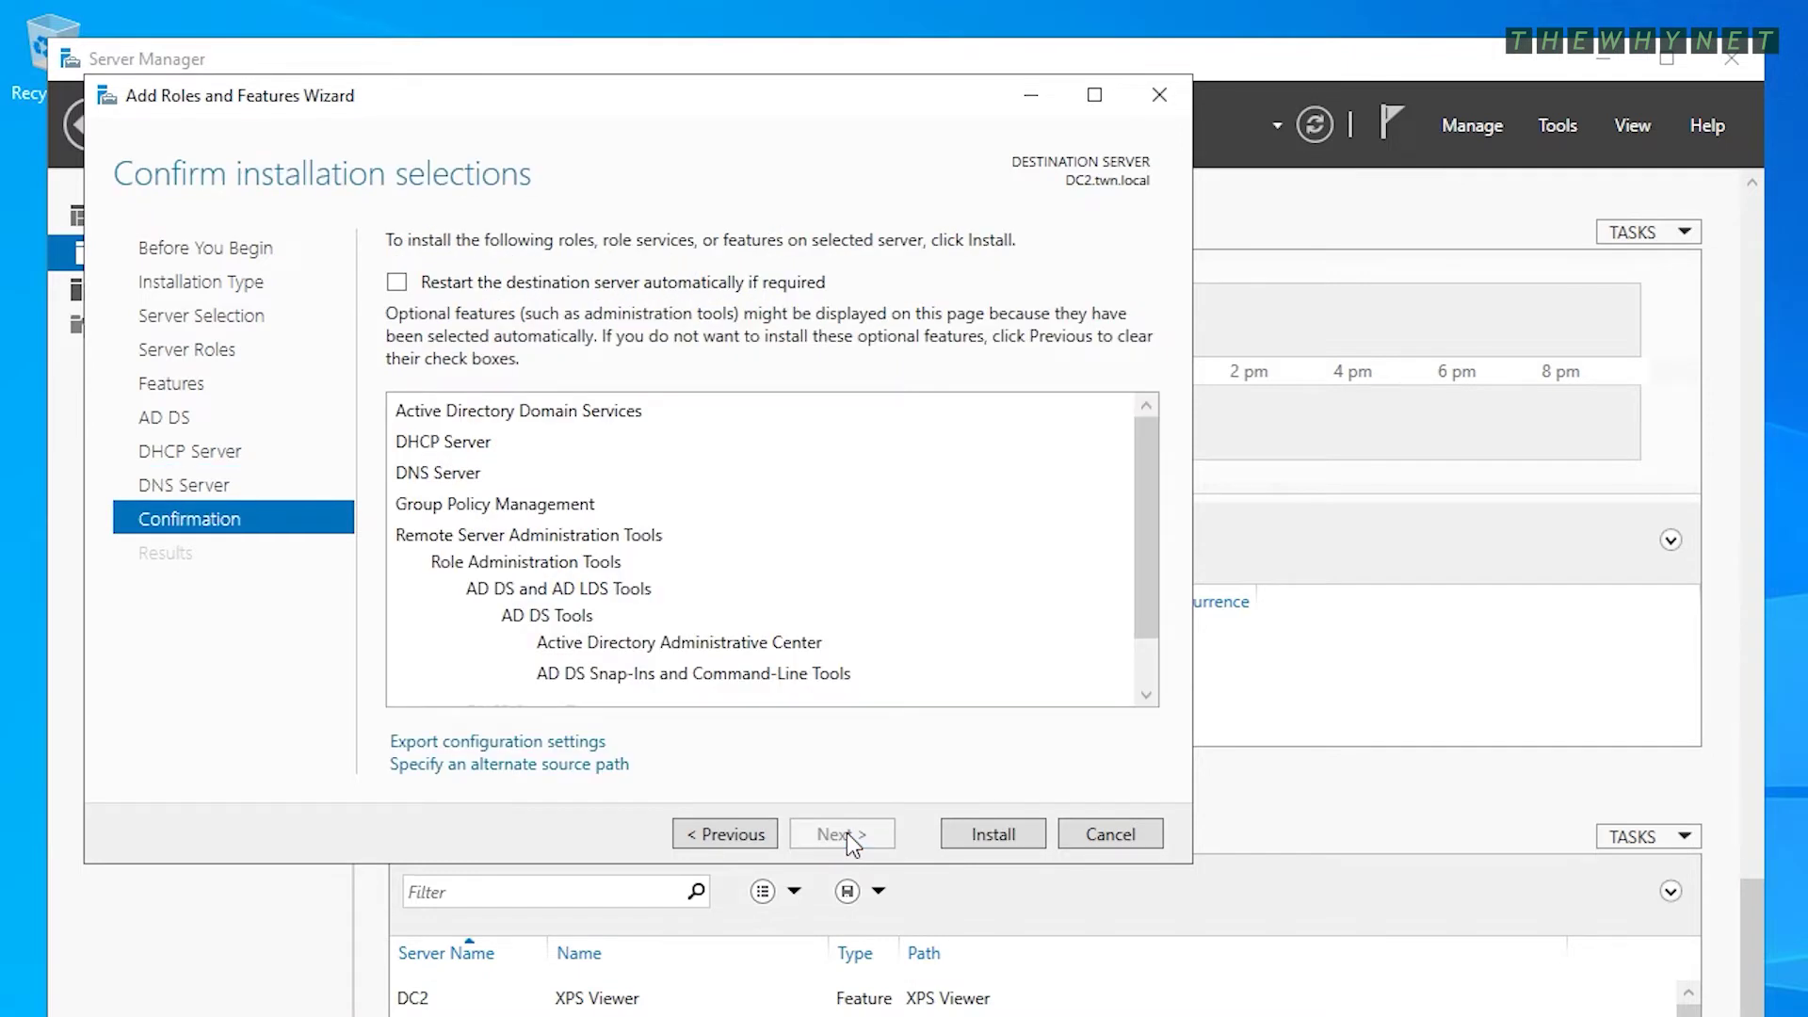
Step: Enable automatic restart if required and install AD DS, DHCP Server and DNS Server
{"action": "left_click", "coordinate": [544, 290]}
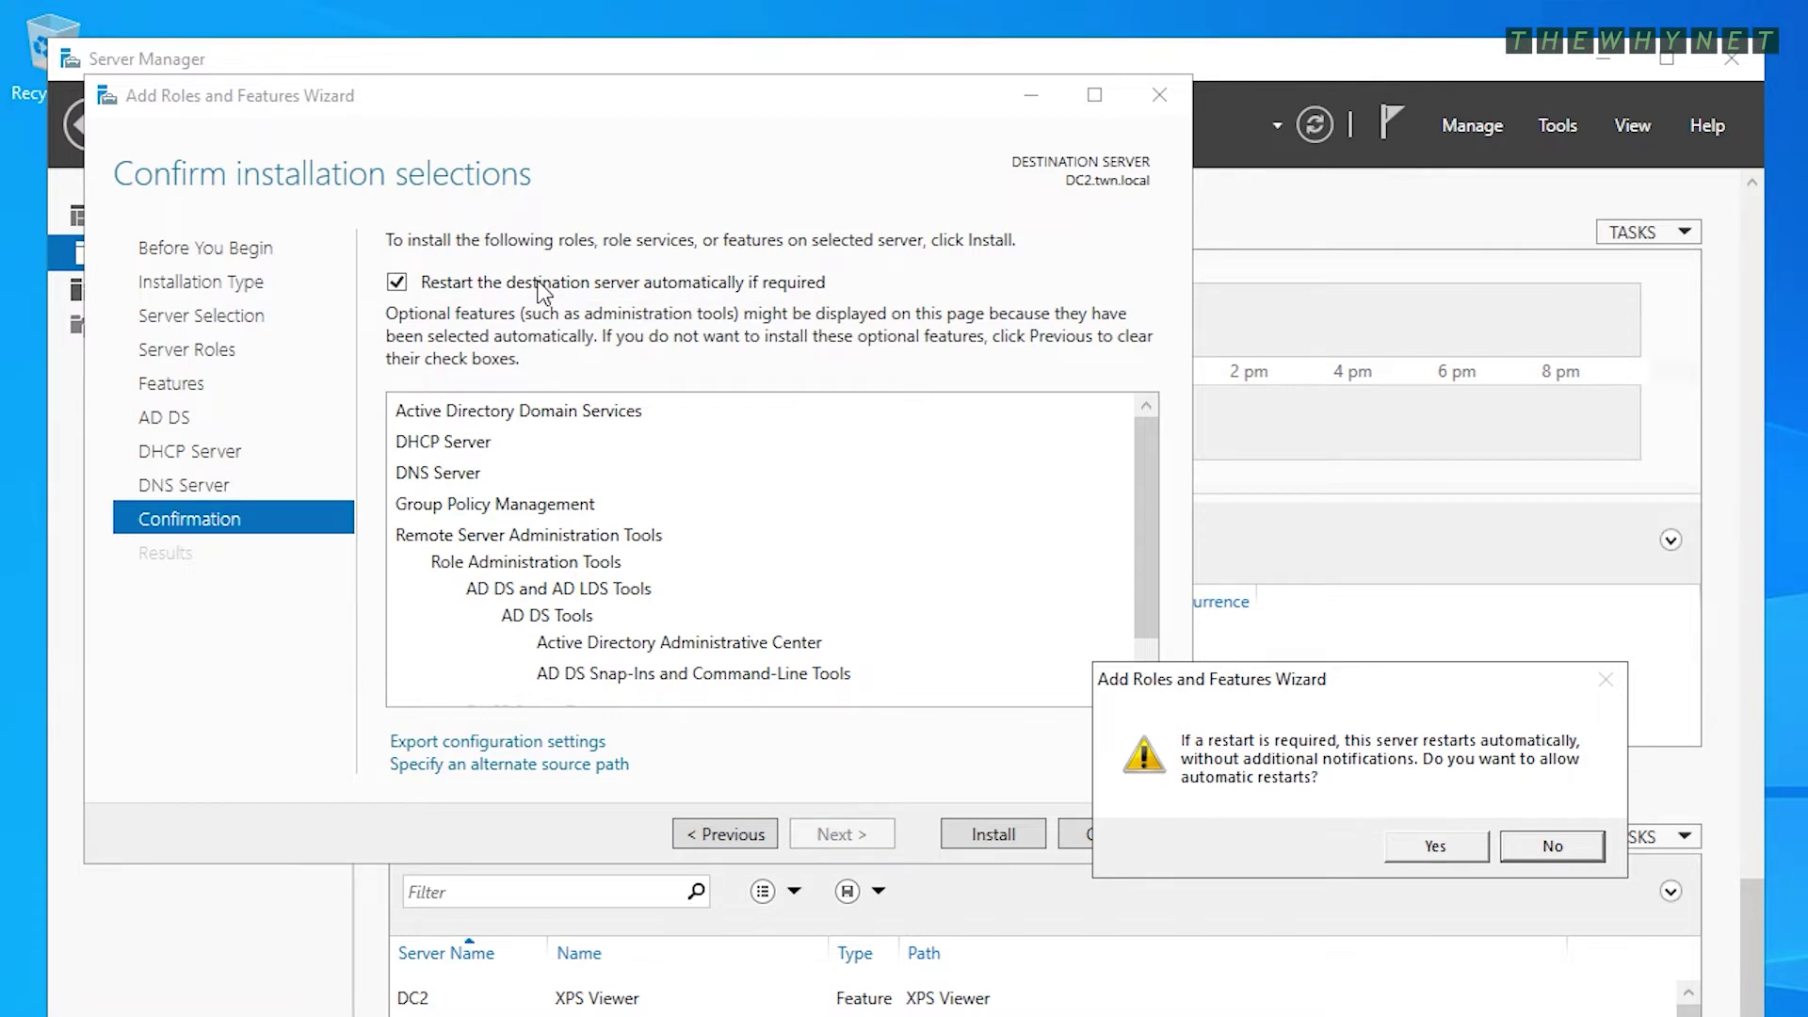
{"action": "left_click", "coordinate": [1395, 840]}
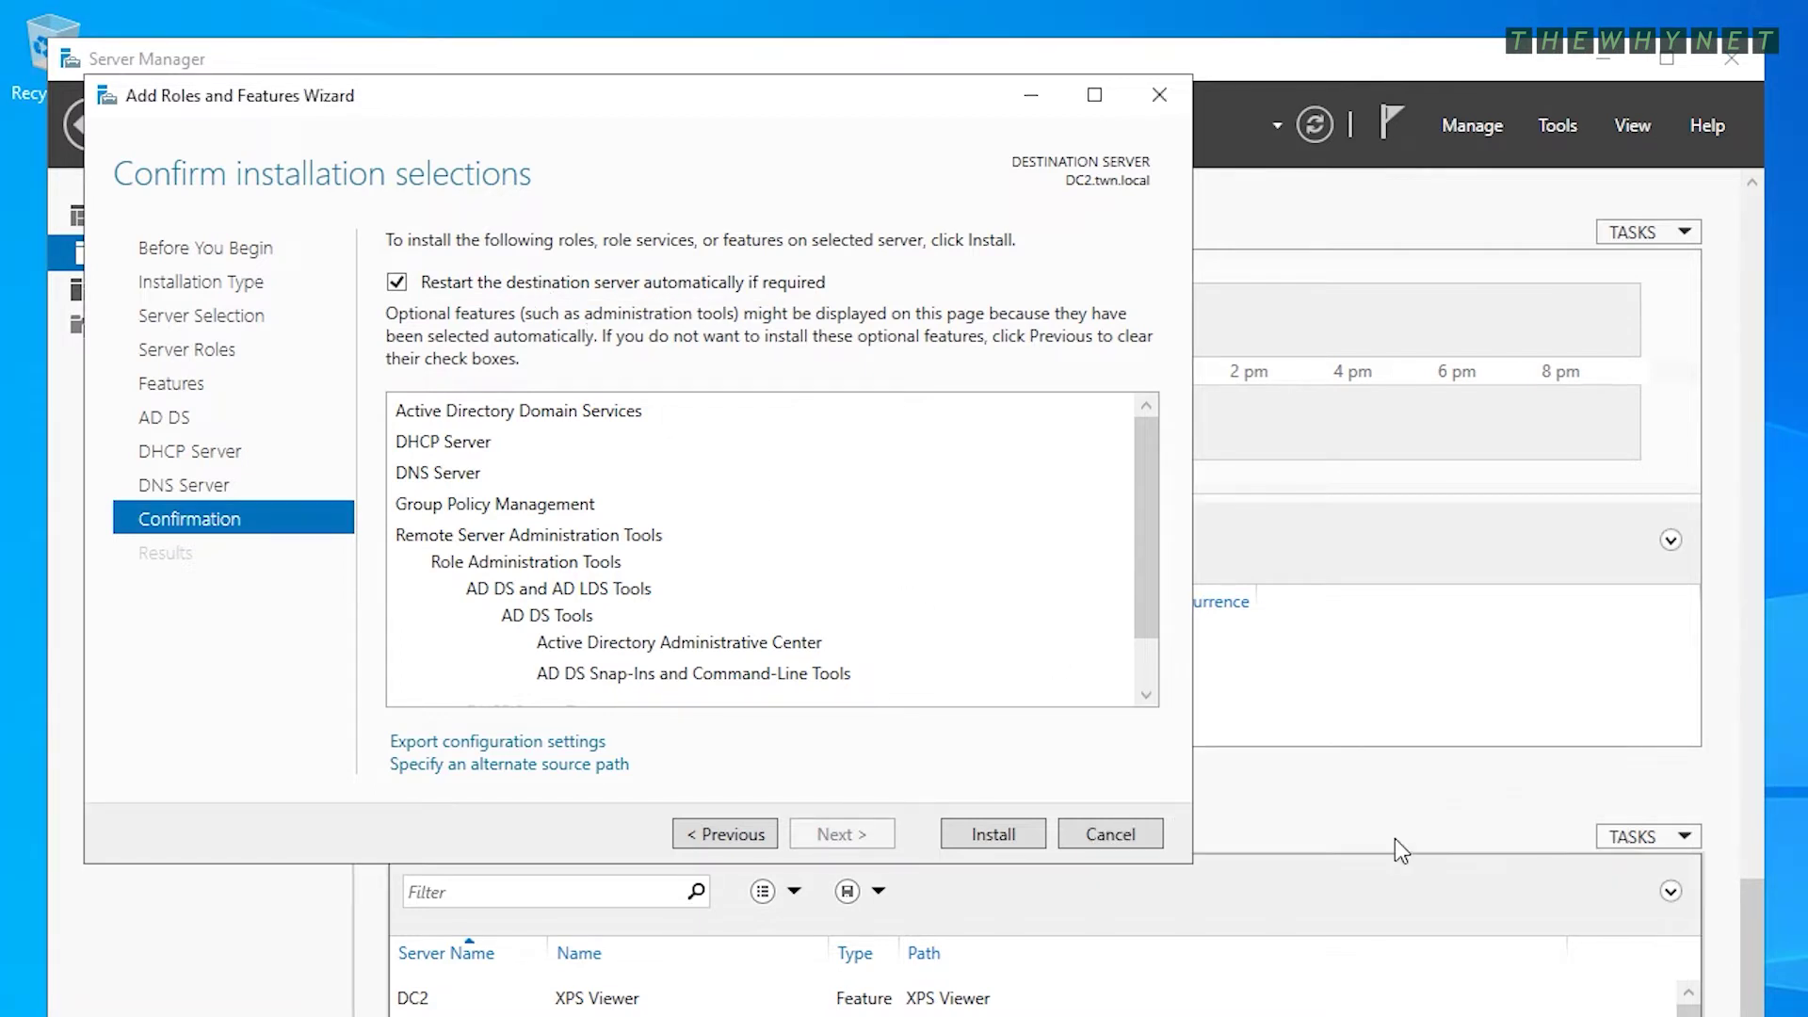
{"action": "left_click", "coordinate": [1017, 832]}
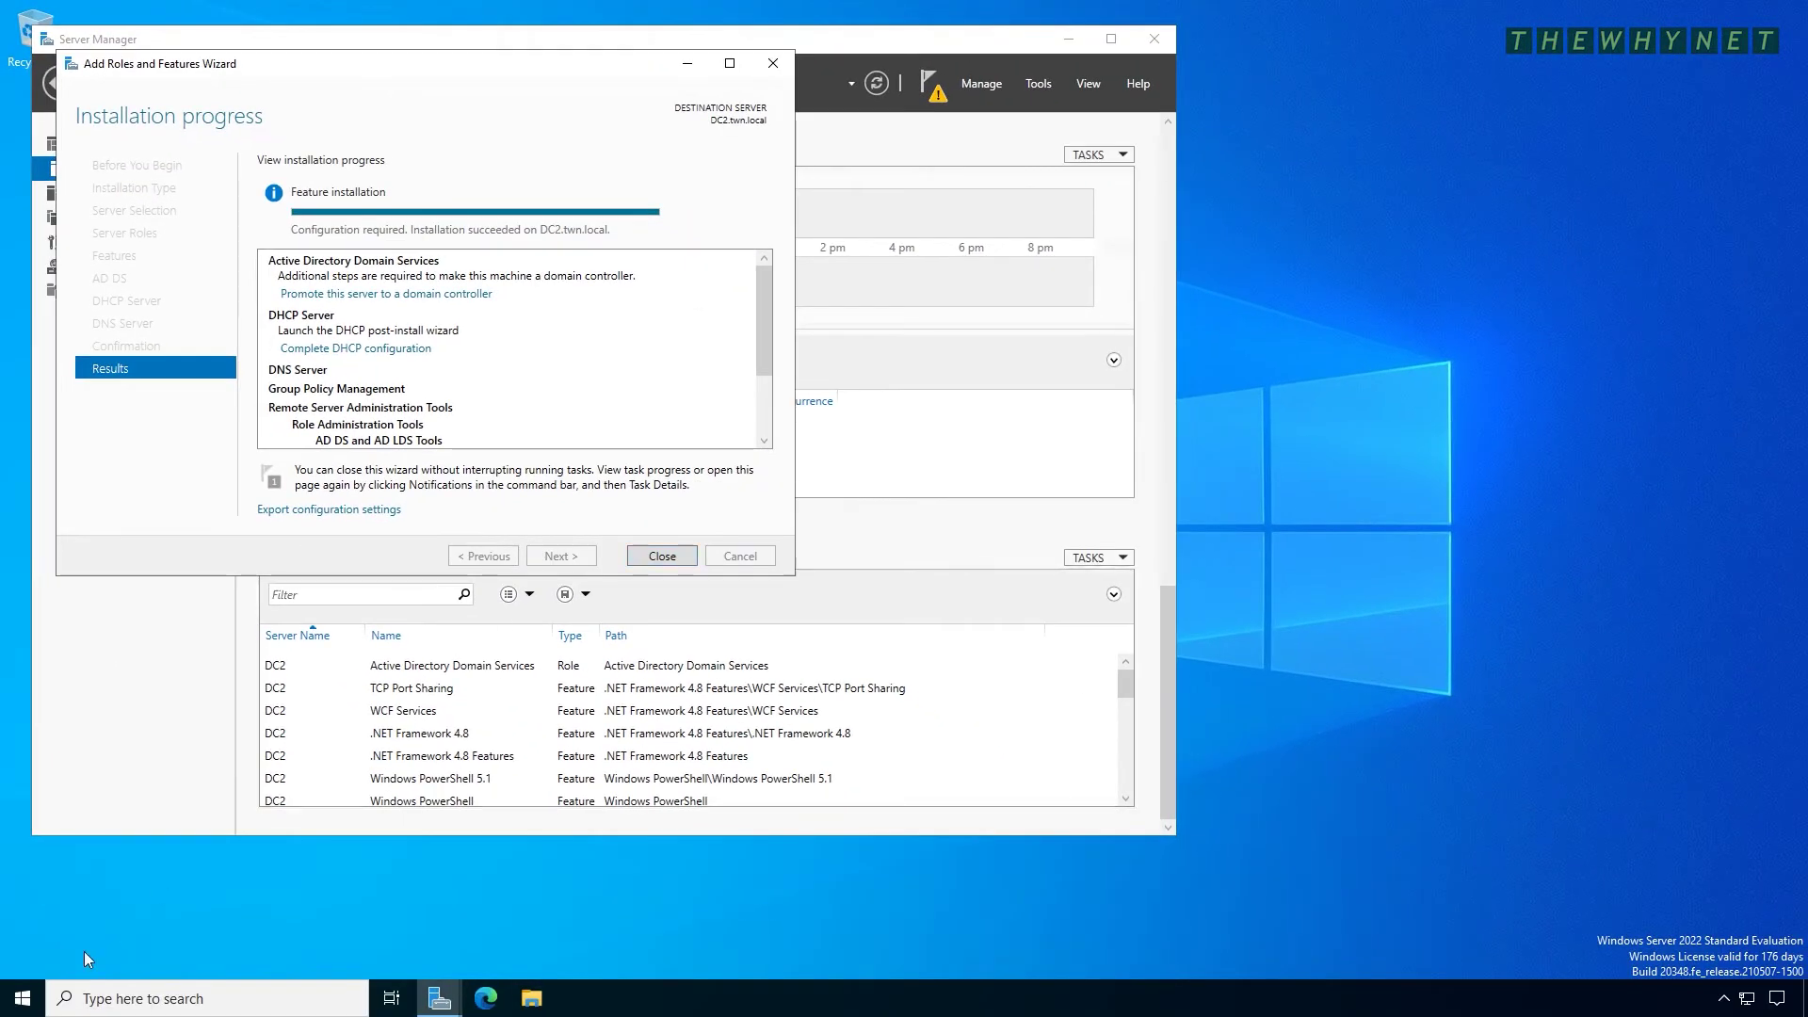
Step: Run 'ping dc1' and 'ping 10.0.0.5' in an administrator Command Prompt
{"action": "left_click", "coordinate": [29, 1001]}
{"action": "type", "text": "cmd"}
{"action": "key", "text": "Return"}
{"action": "type", "text": "ping dc1"}
{"action": "key", "text": "Return"}
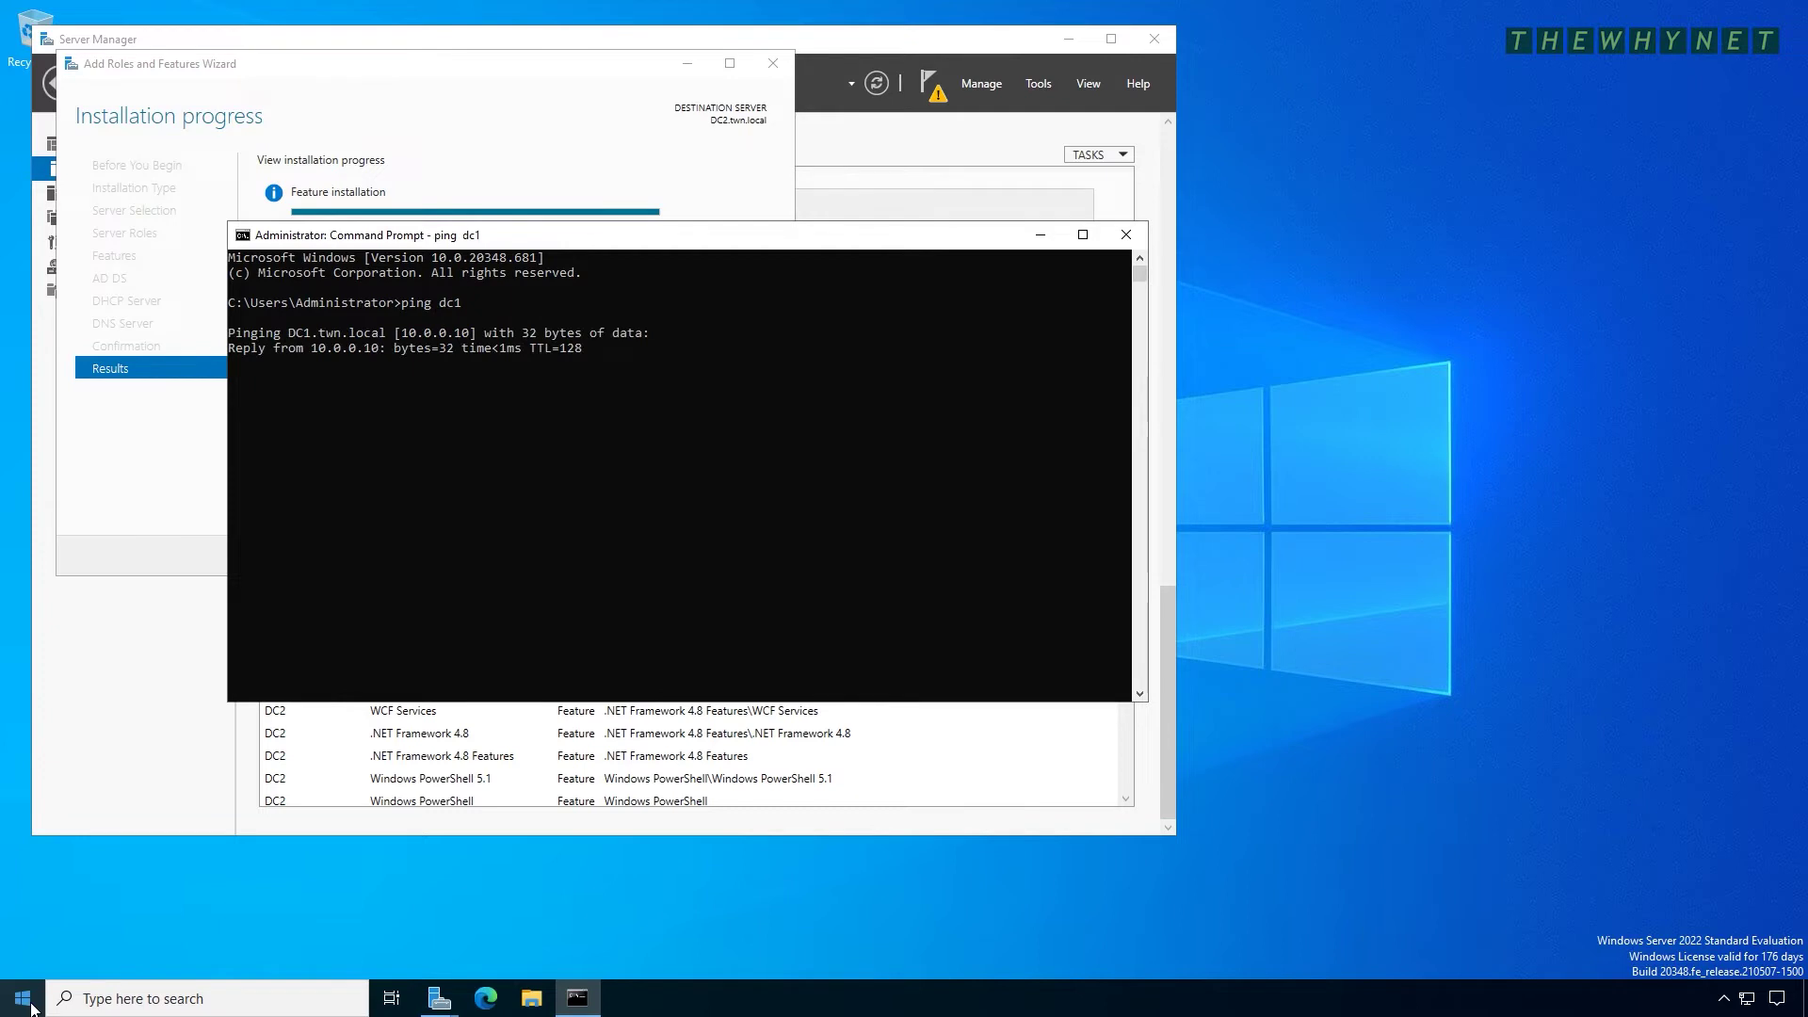
{"action": "type", "text": "pi"}
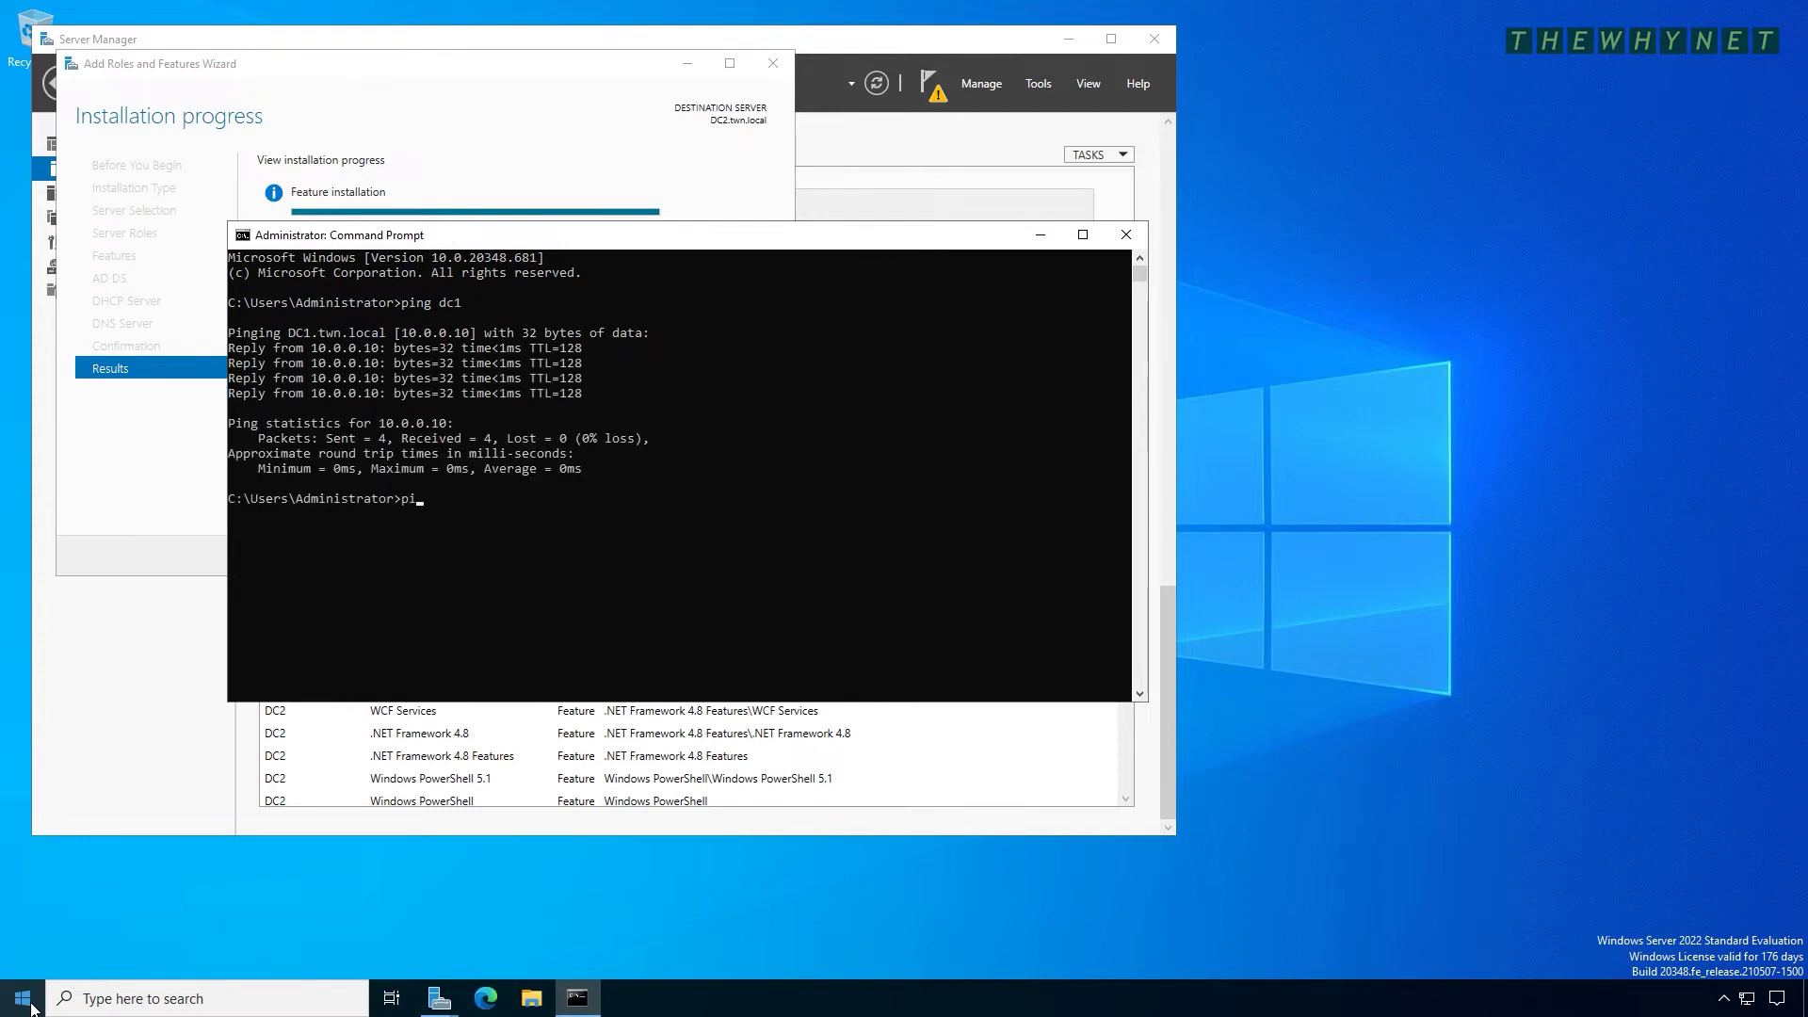
{"action": "type", "text": "ng 10.0.0.5"}
{"action": "key", "text": "Return"}
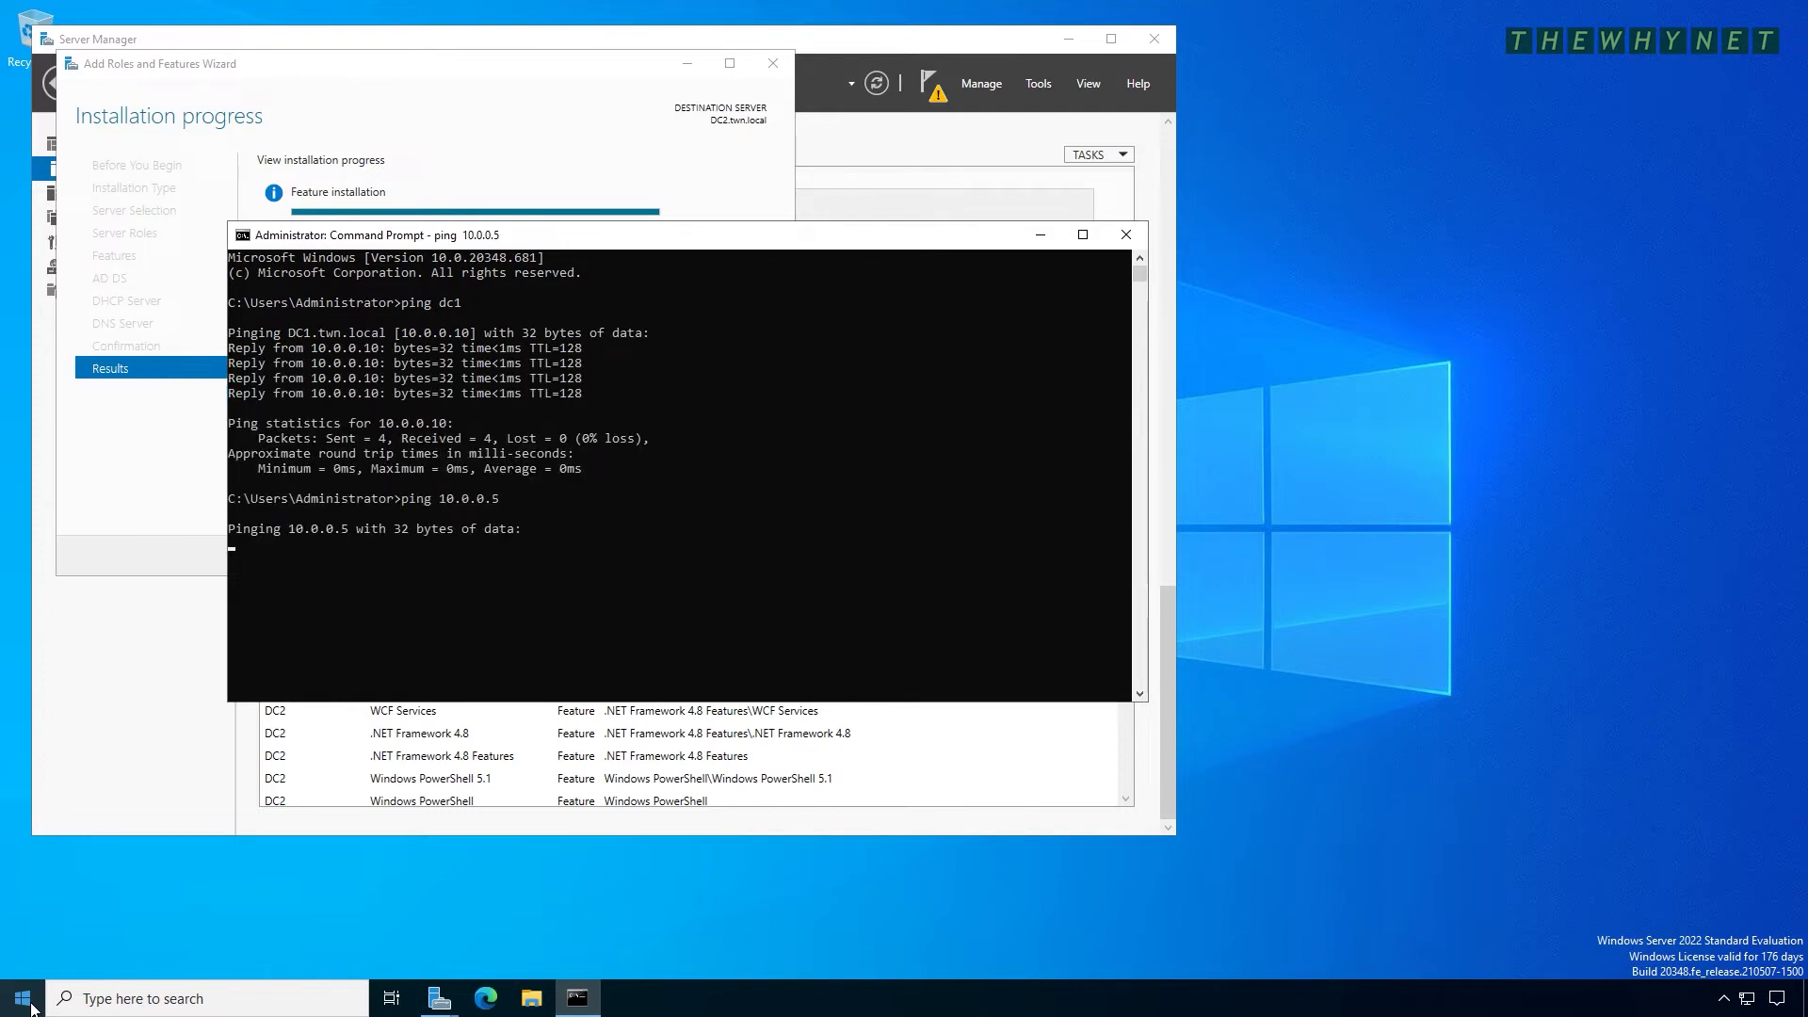
Step: Stop the ping, exit Command Prompt and show the network connection status
{"action": "key", "text": "ctrl+c"}
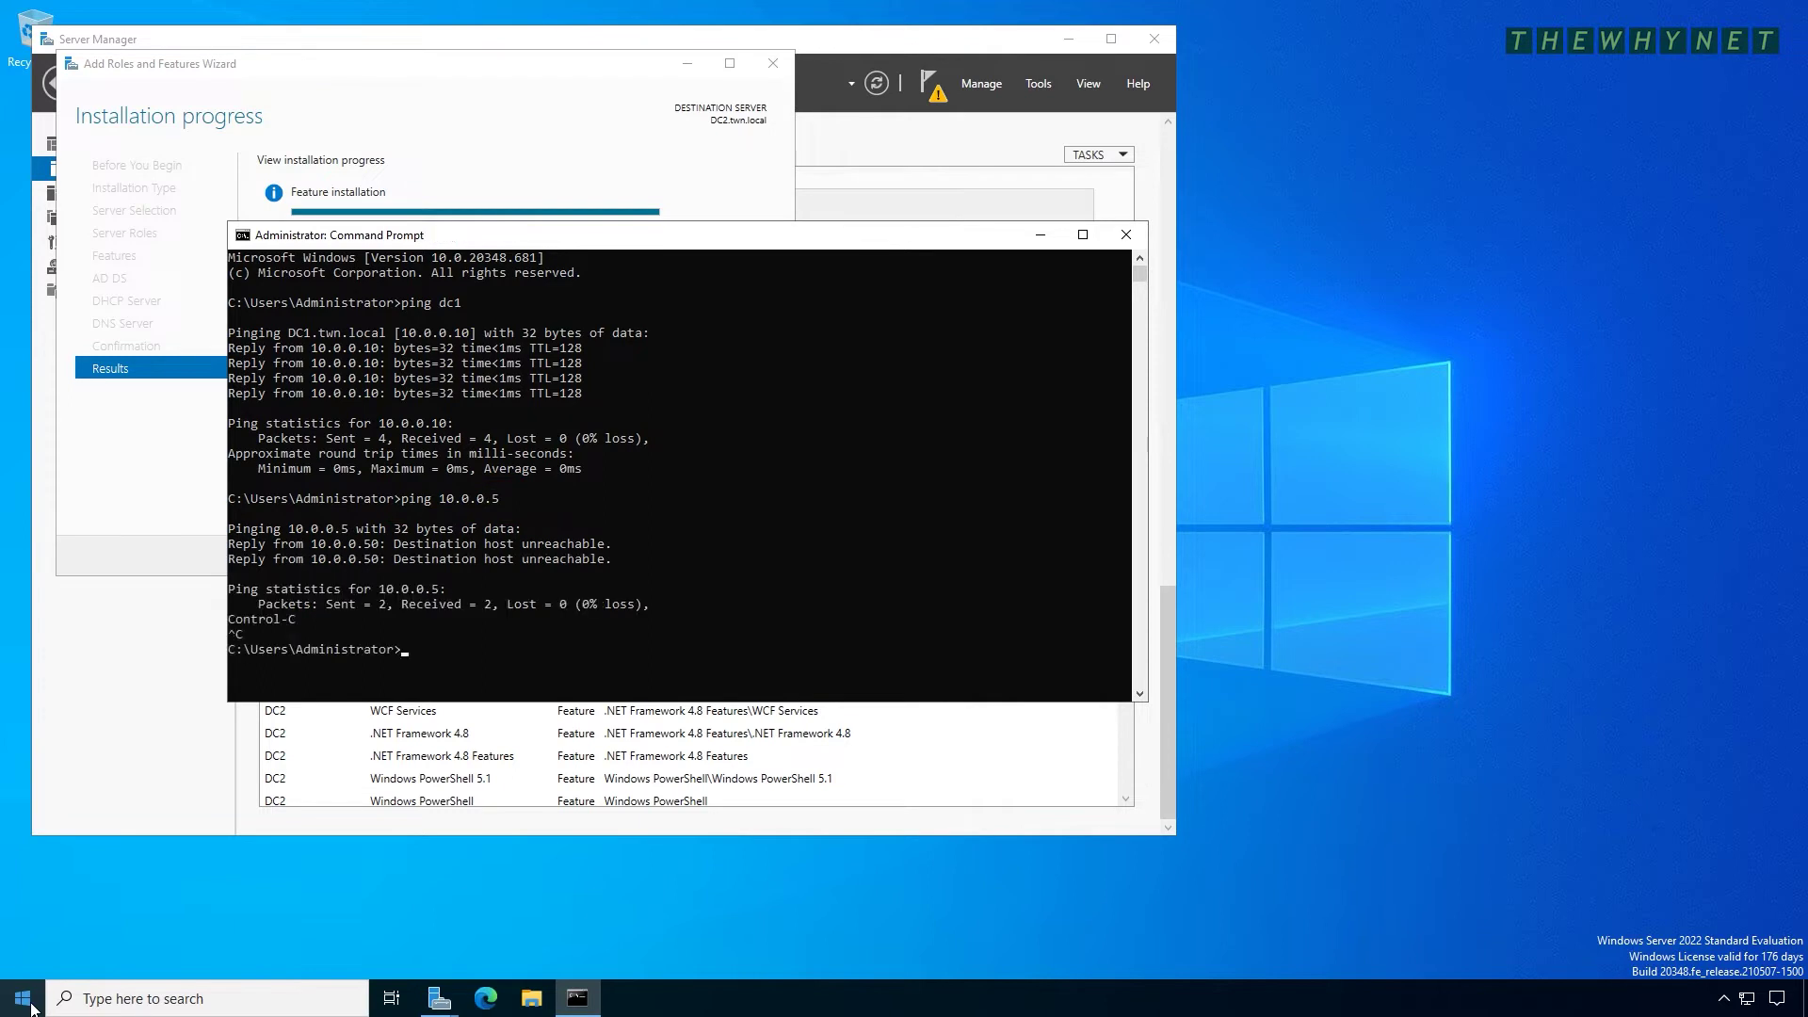
{"action": "type", "text": "exit"}
{"action": "key", "text": "Return"}
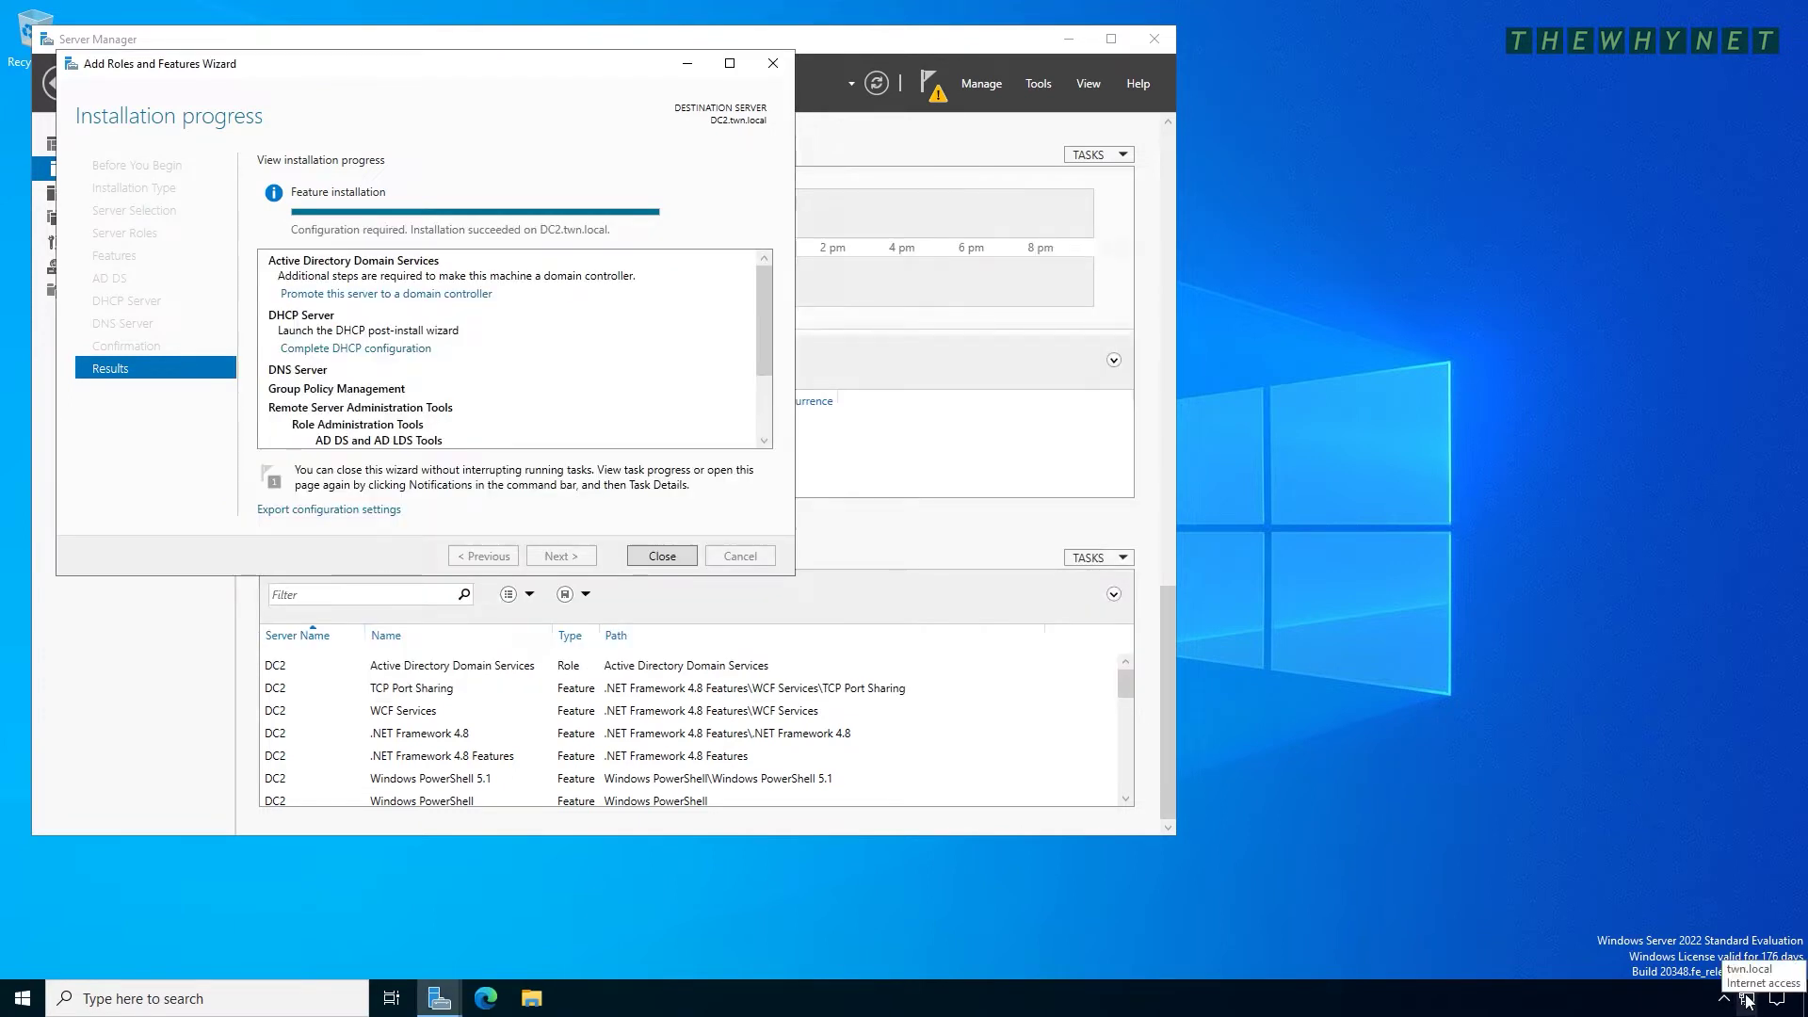
{"action": "left_click", "coordinate": [1746, 999]}
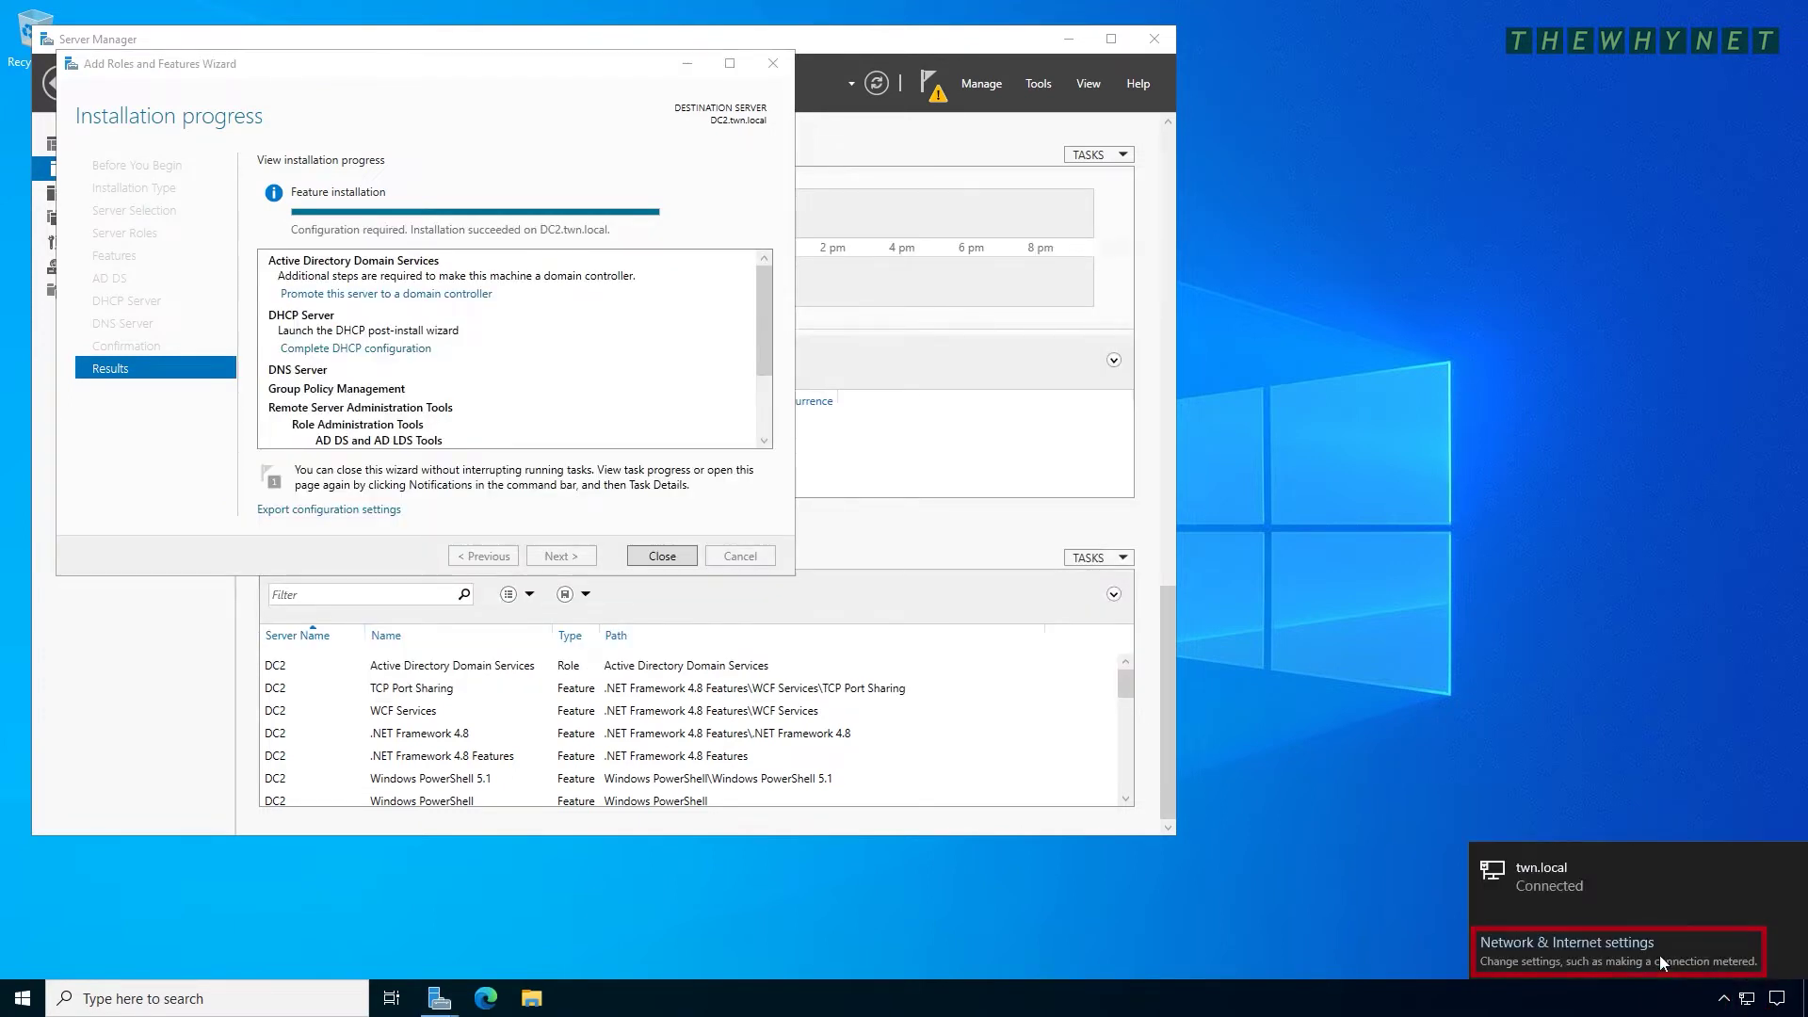
Step: Open the Ethernet adapter's Properties via Network and Sharing Center and select Internet Protocol Version 4
{"action": "left_click", "coordinate": [1620, 943]}
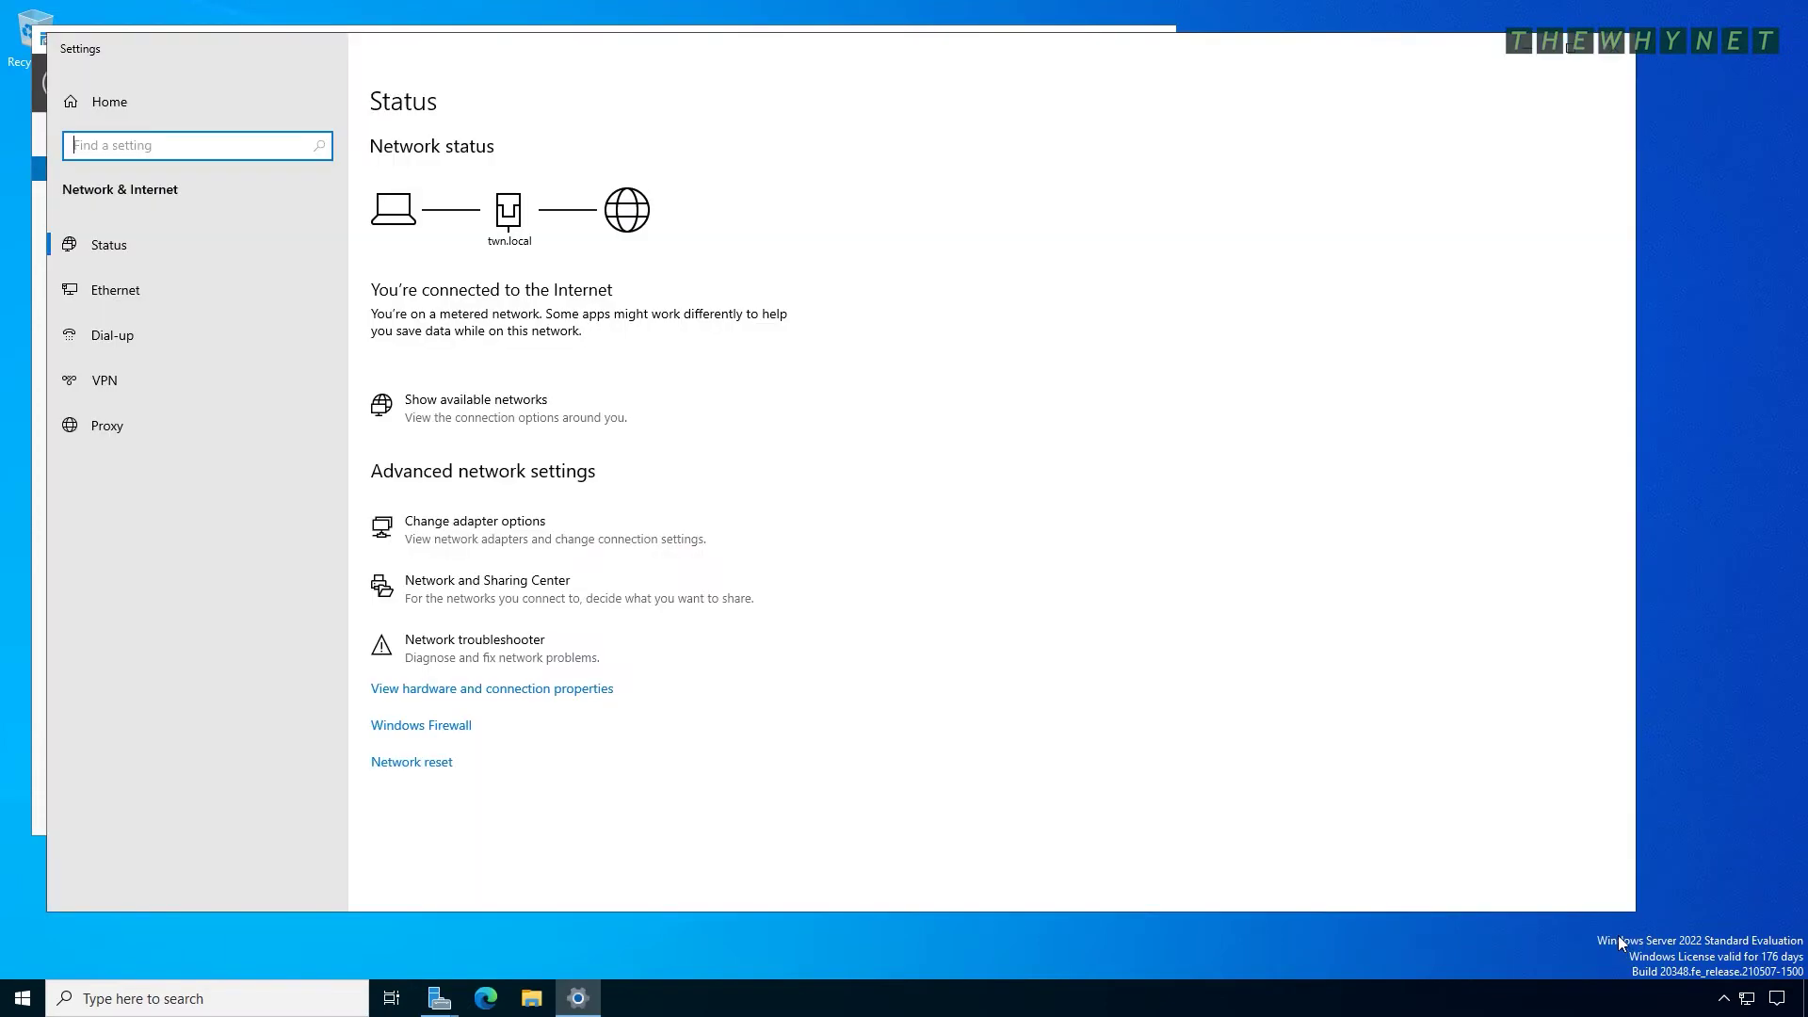
{"action": "left_click", "coordinate": [545, 603]}
{"action": "left_click", "coordinate": [480, 321]}
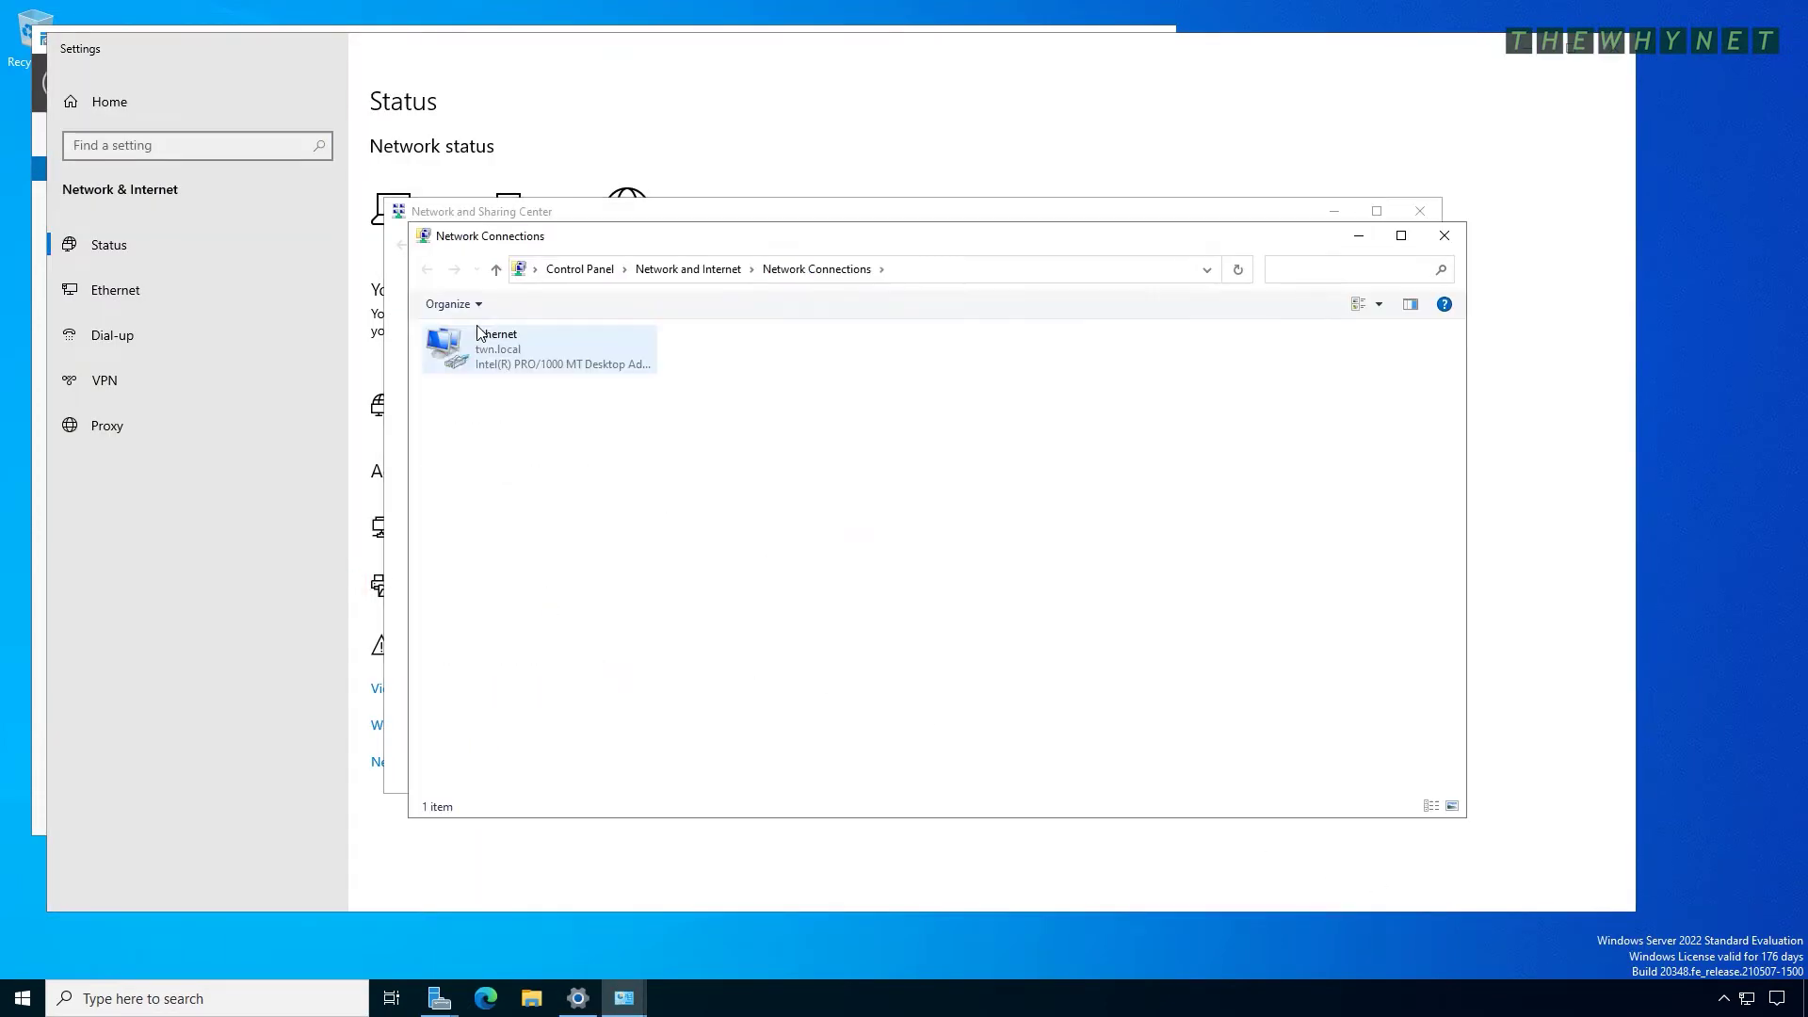
{"action": "right_click", "coordinate": [496, 347]}
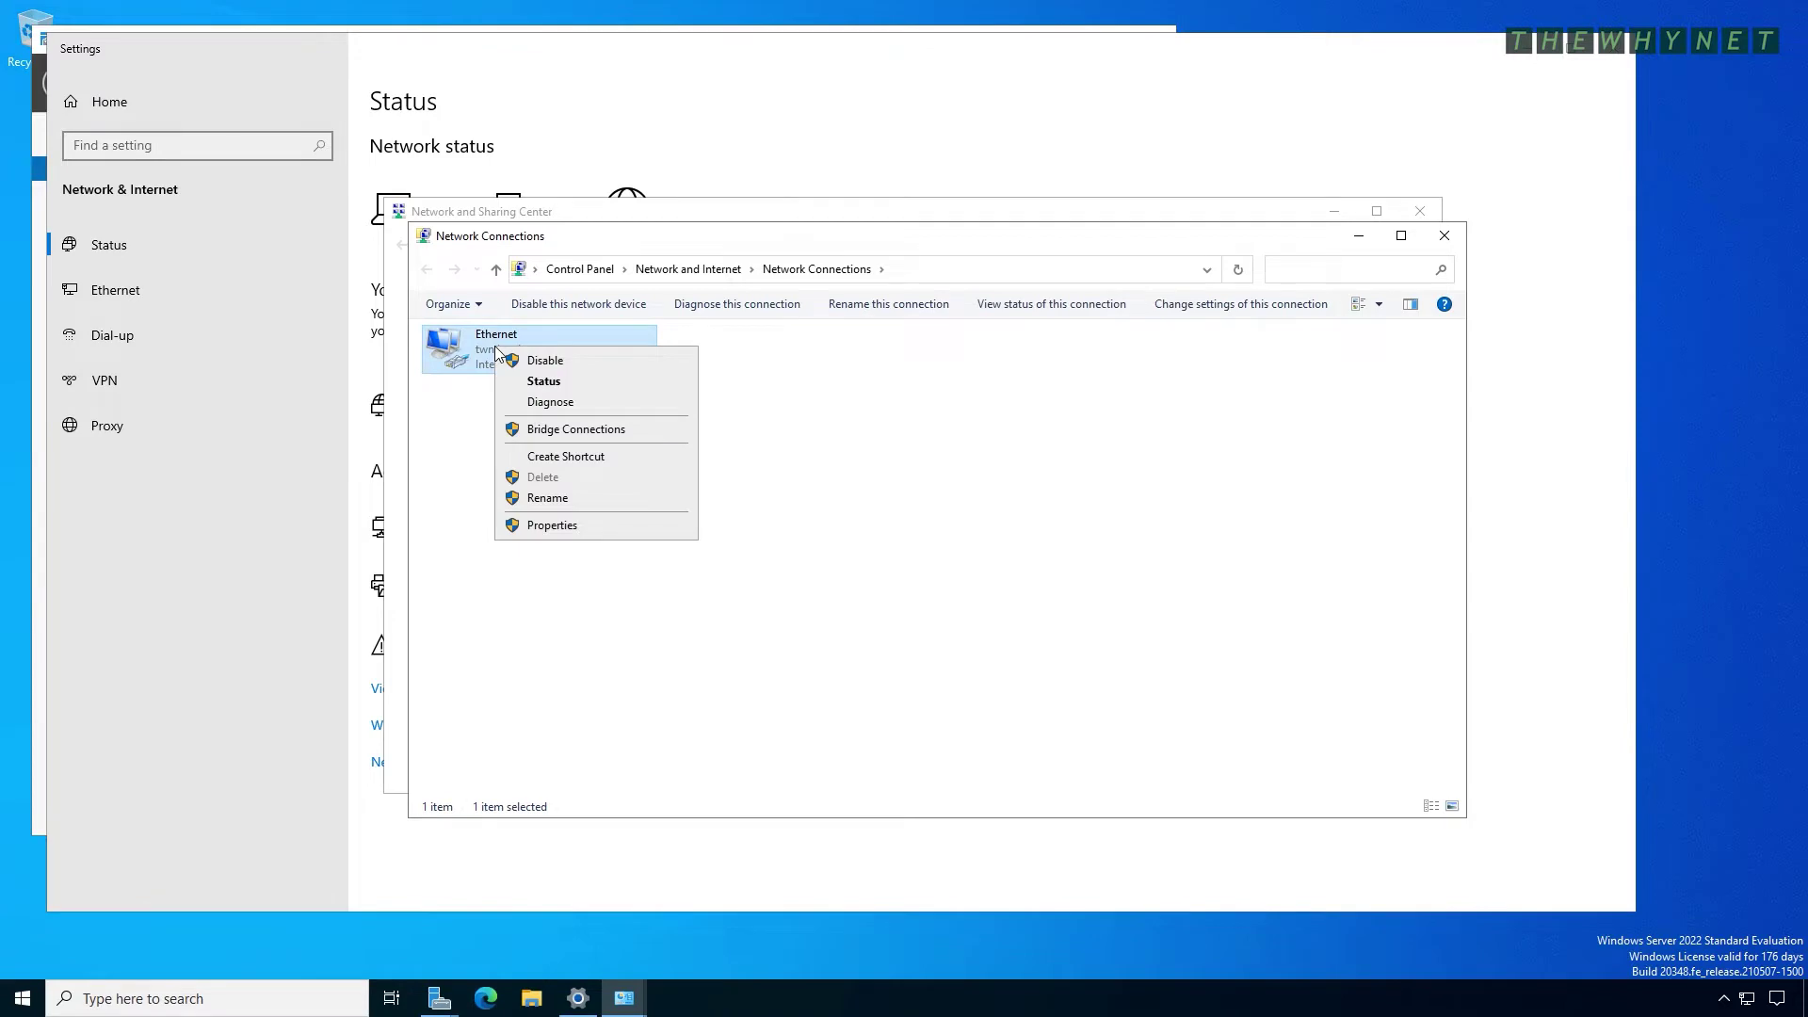
{"action": "left_click", "coordinate": [563, 524]}
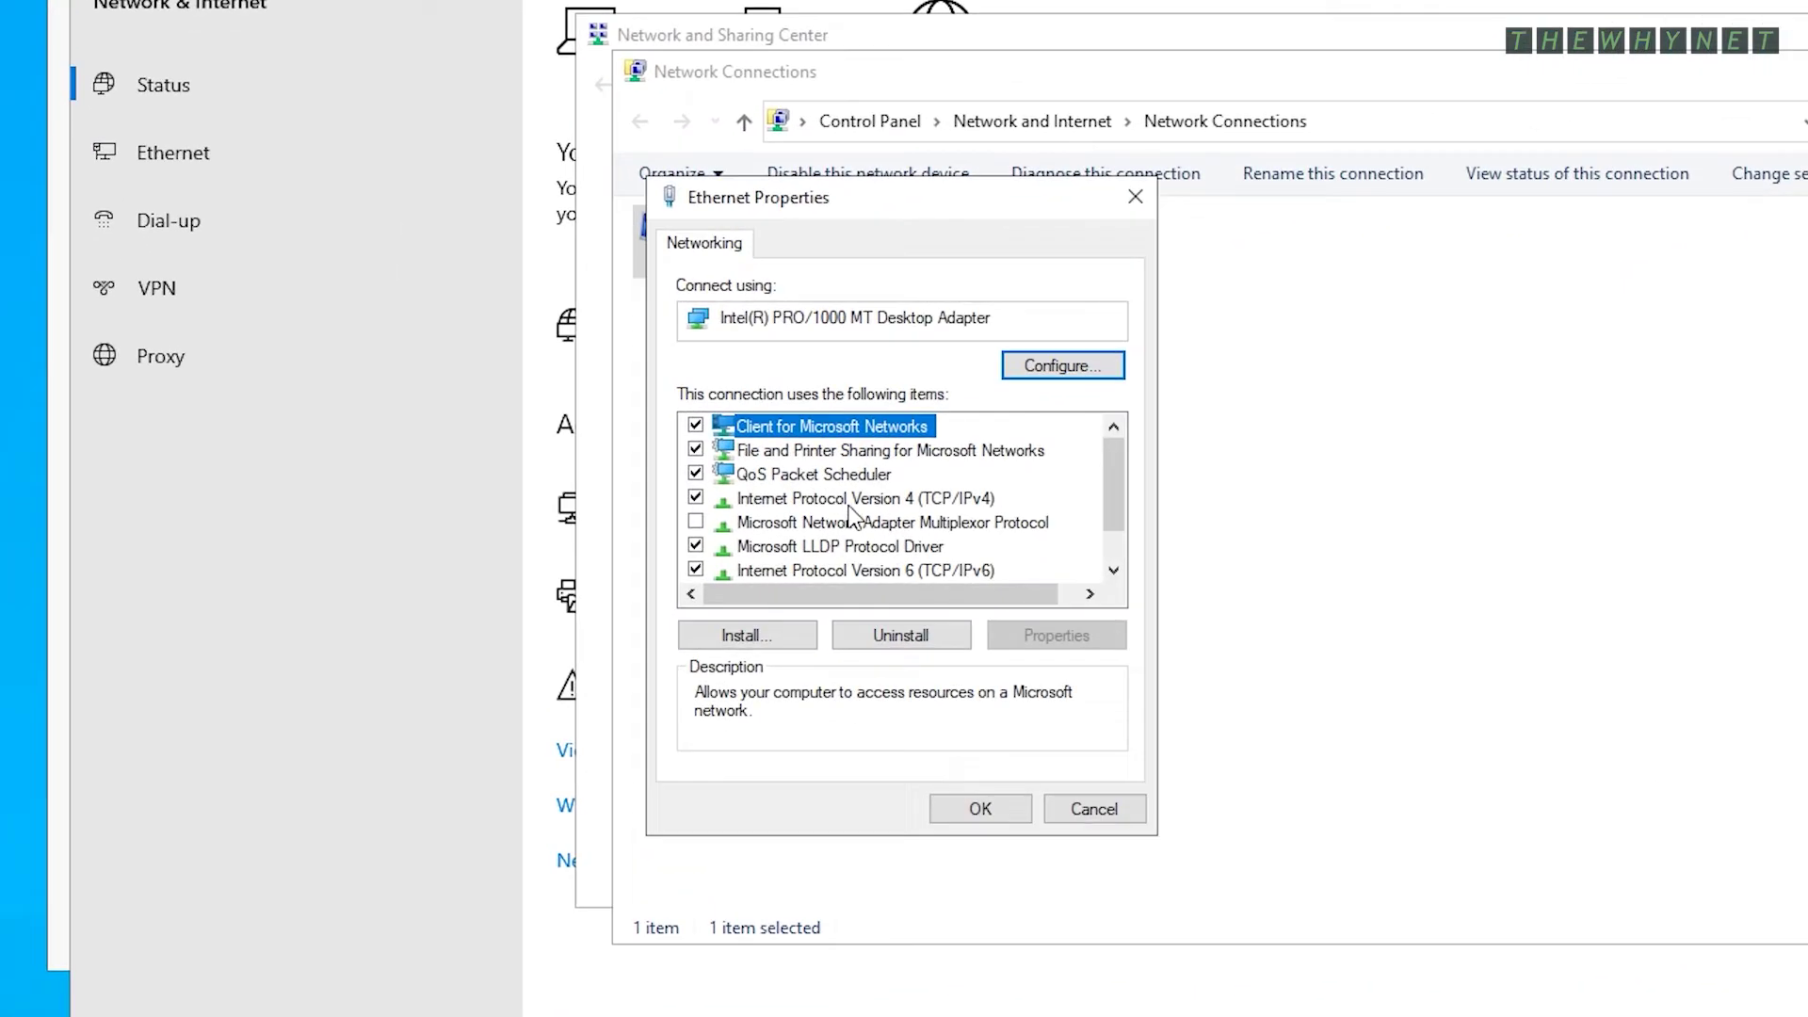
{"action": "left_click", "coordinate": [871, 500]}
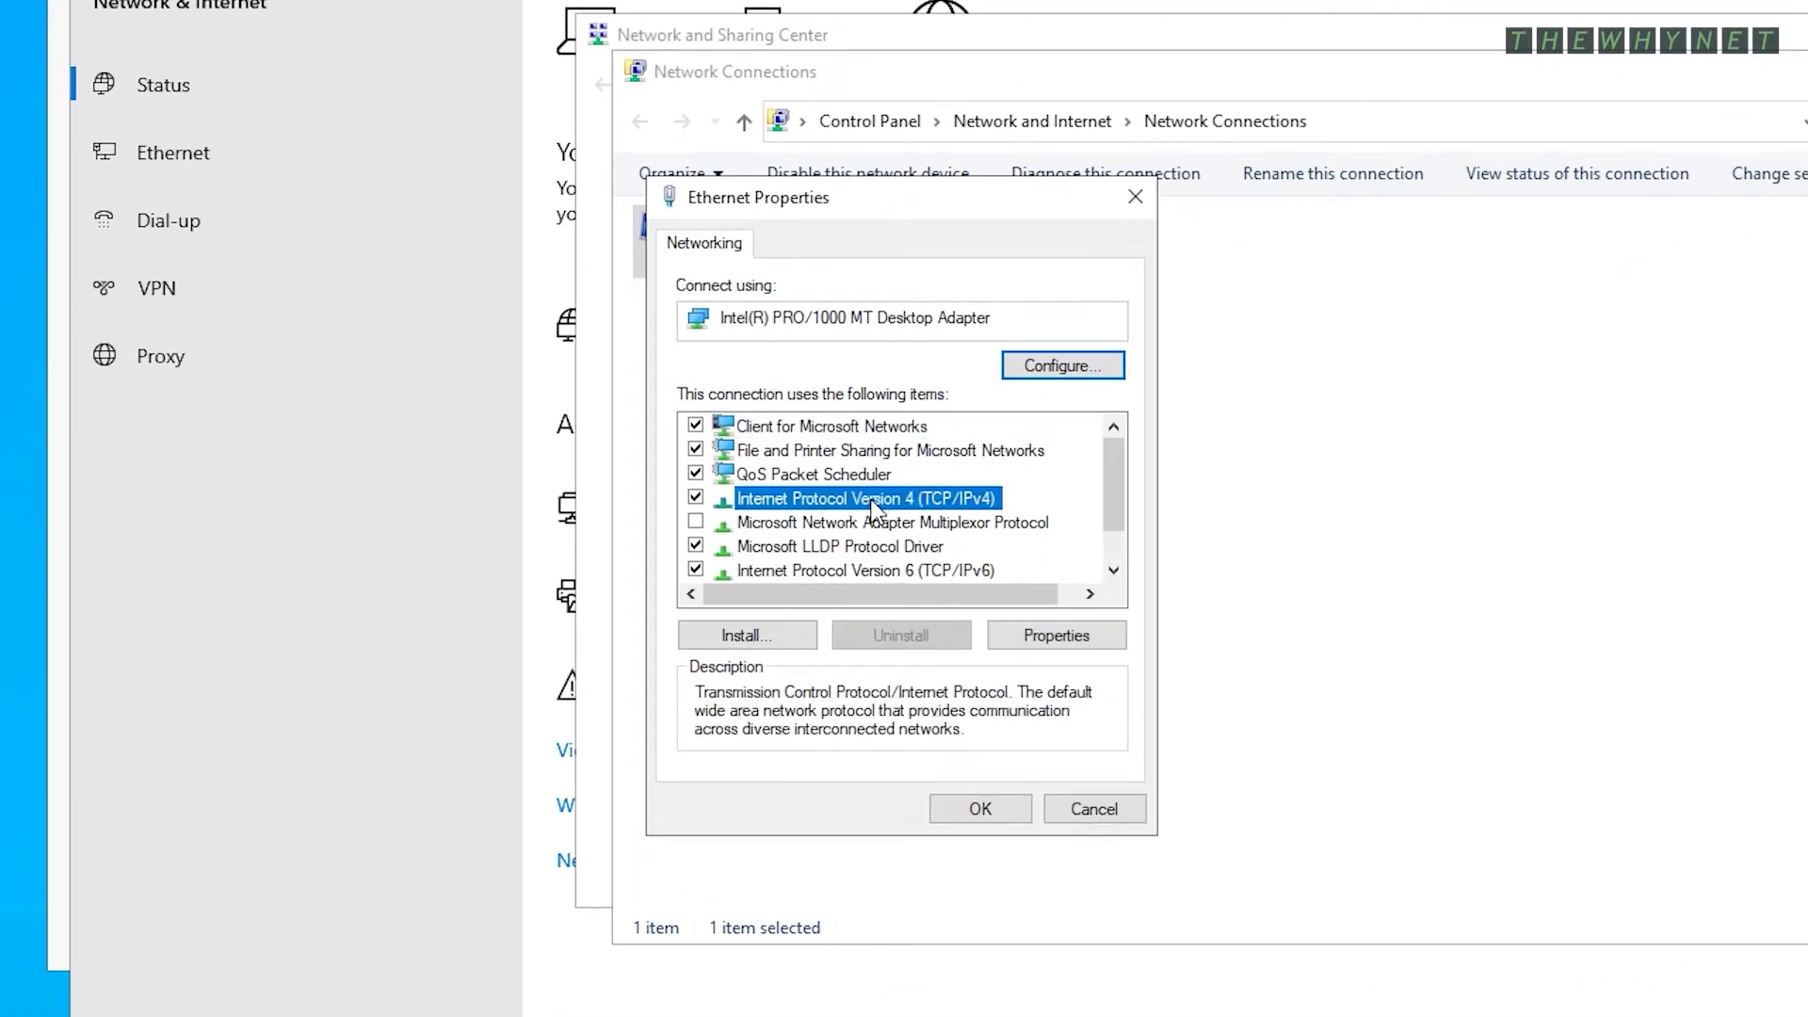
Step: Set a static IPv4 address 10.0.0.5, mask 255.255.255.0 and gateway 10.0.0.1
{"action": "double_click", "coordinate": [874, 509]}
{"action": "left_click", "coordinate": [875, 510]}
{"action": "left_click", "coordinate": [1019, 534]}
{"action": "type", "text": "10.0.0.5"}
{"action": "key", "text": "Tab"}
{"action": "type", "text": "255.255.255.0"}
{"action": "key", "text": "Tab"}
{"action": "type", "text": "10 . 0 . 0 . 1"}
Step: Enter DNS servers 10.0.0.1 and 8.8.8.8, save the settings and close the network windows
{"action": "left_click", "coordinate": [1012, 733]}
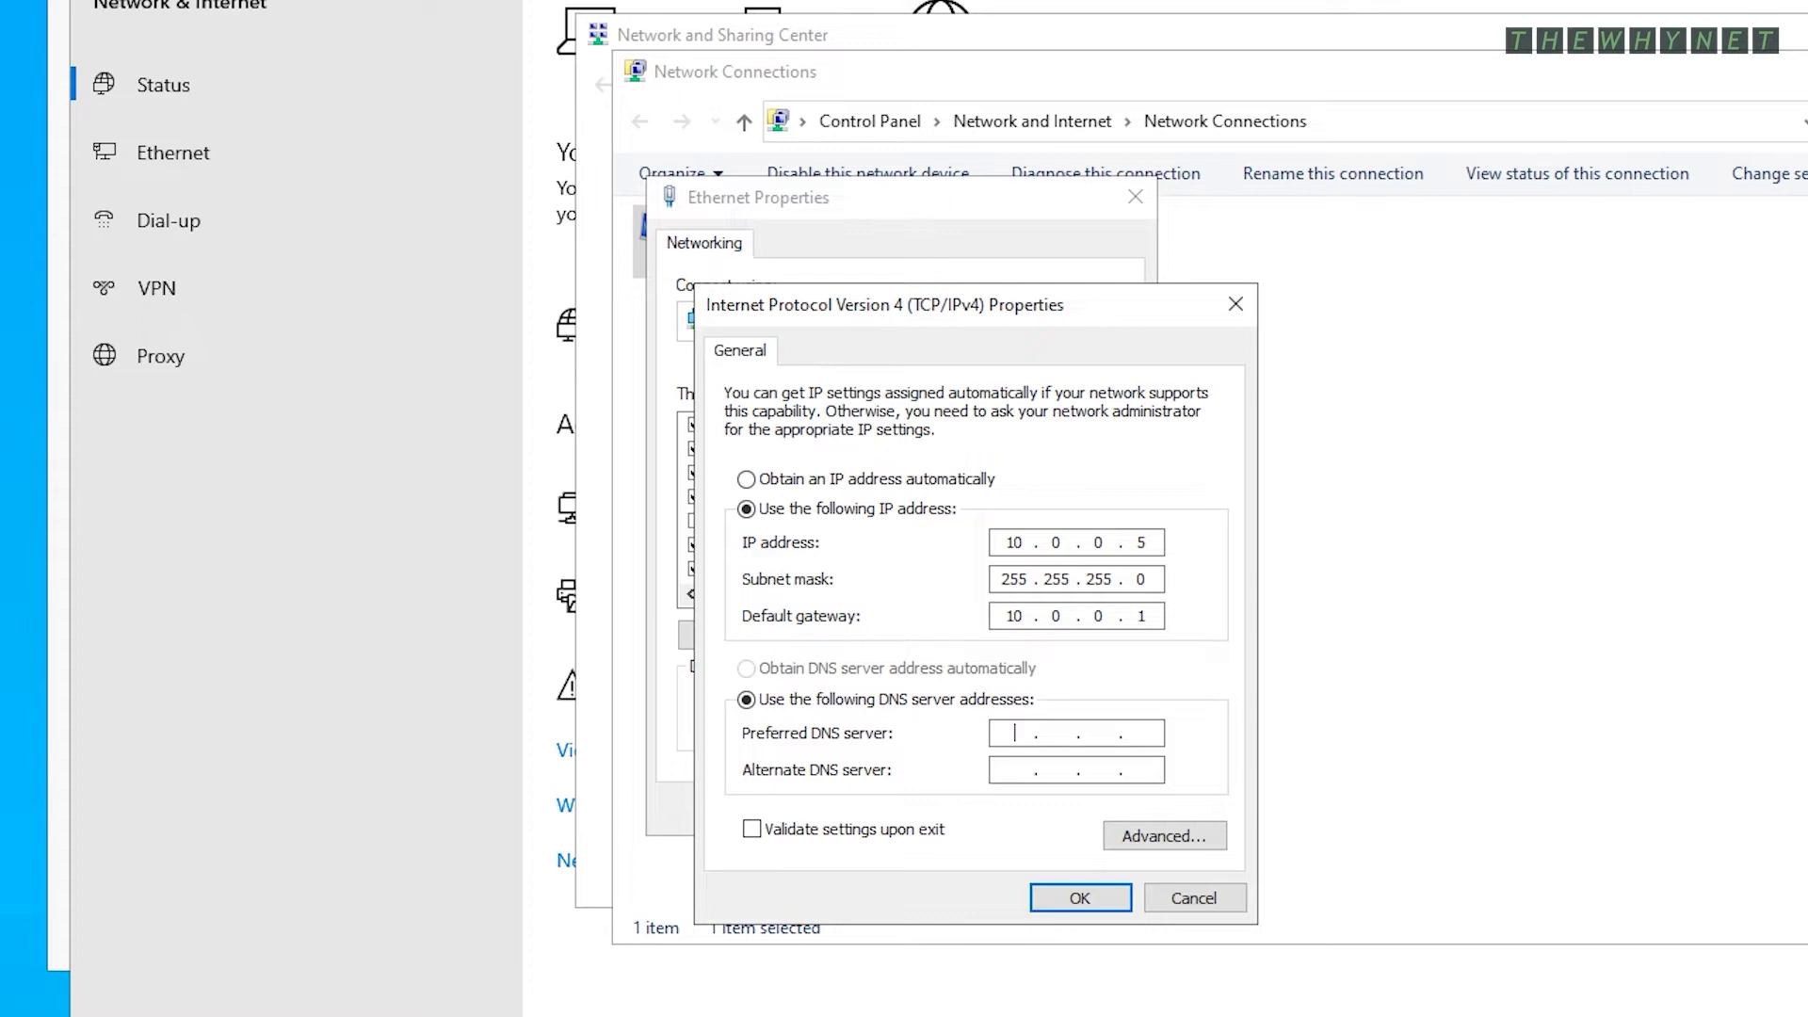
{"action": "type", "text": "10.0.0.1"}
{"action": "type", "text": "8.8.8.8"}
{"action": "key", "text": "Tab"}
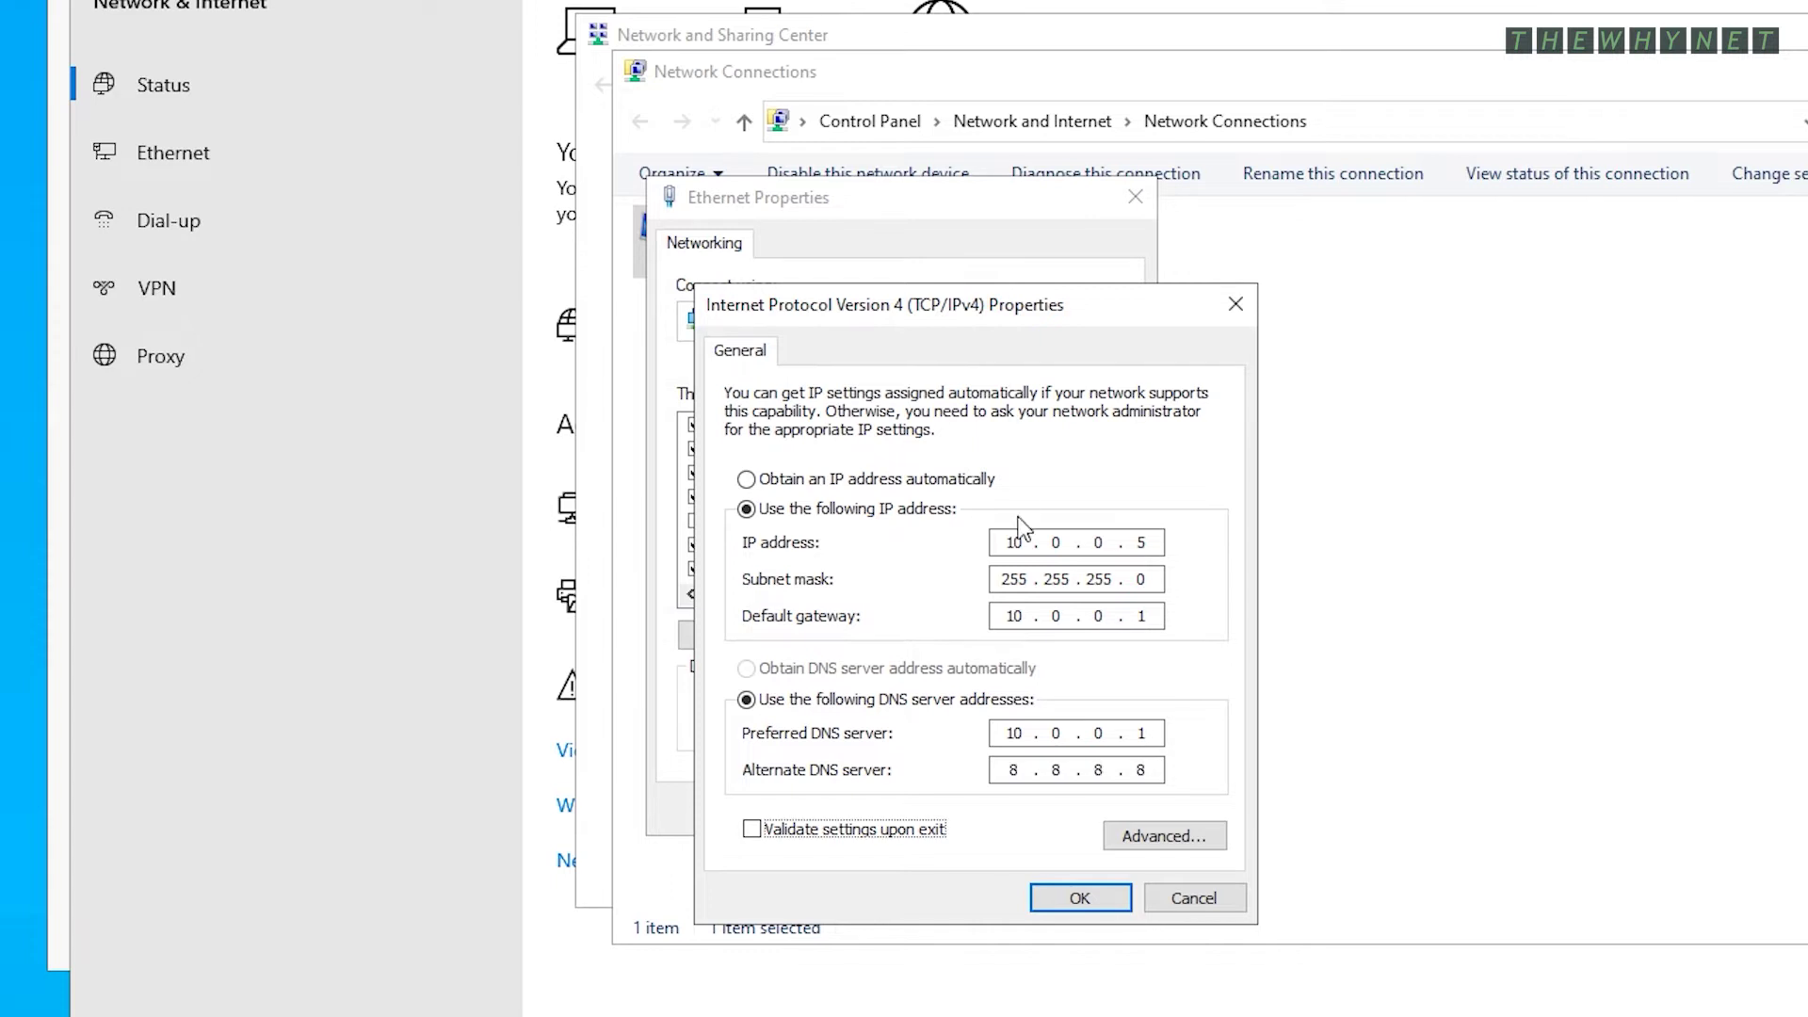
{"action": "left_click", "coordinate": [1092, 890]}
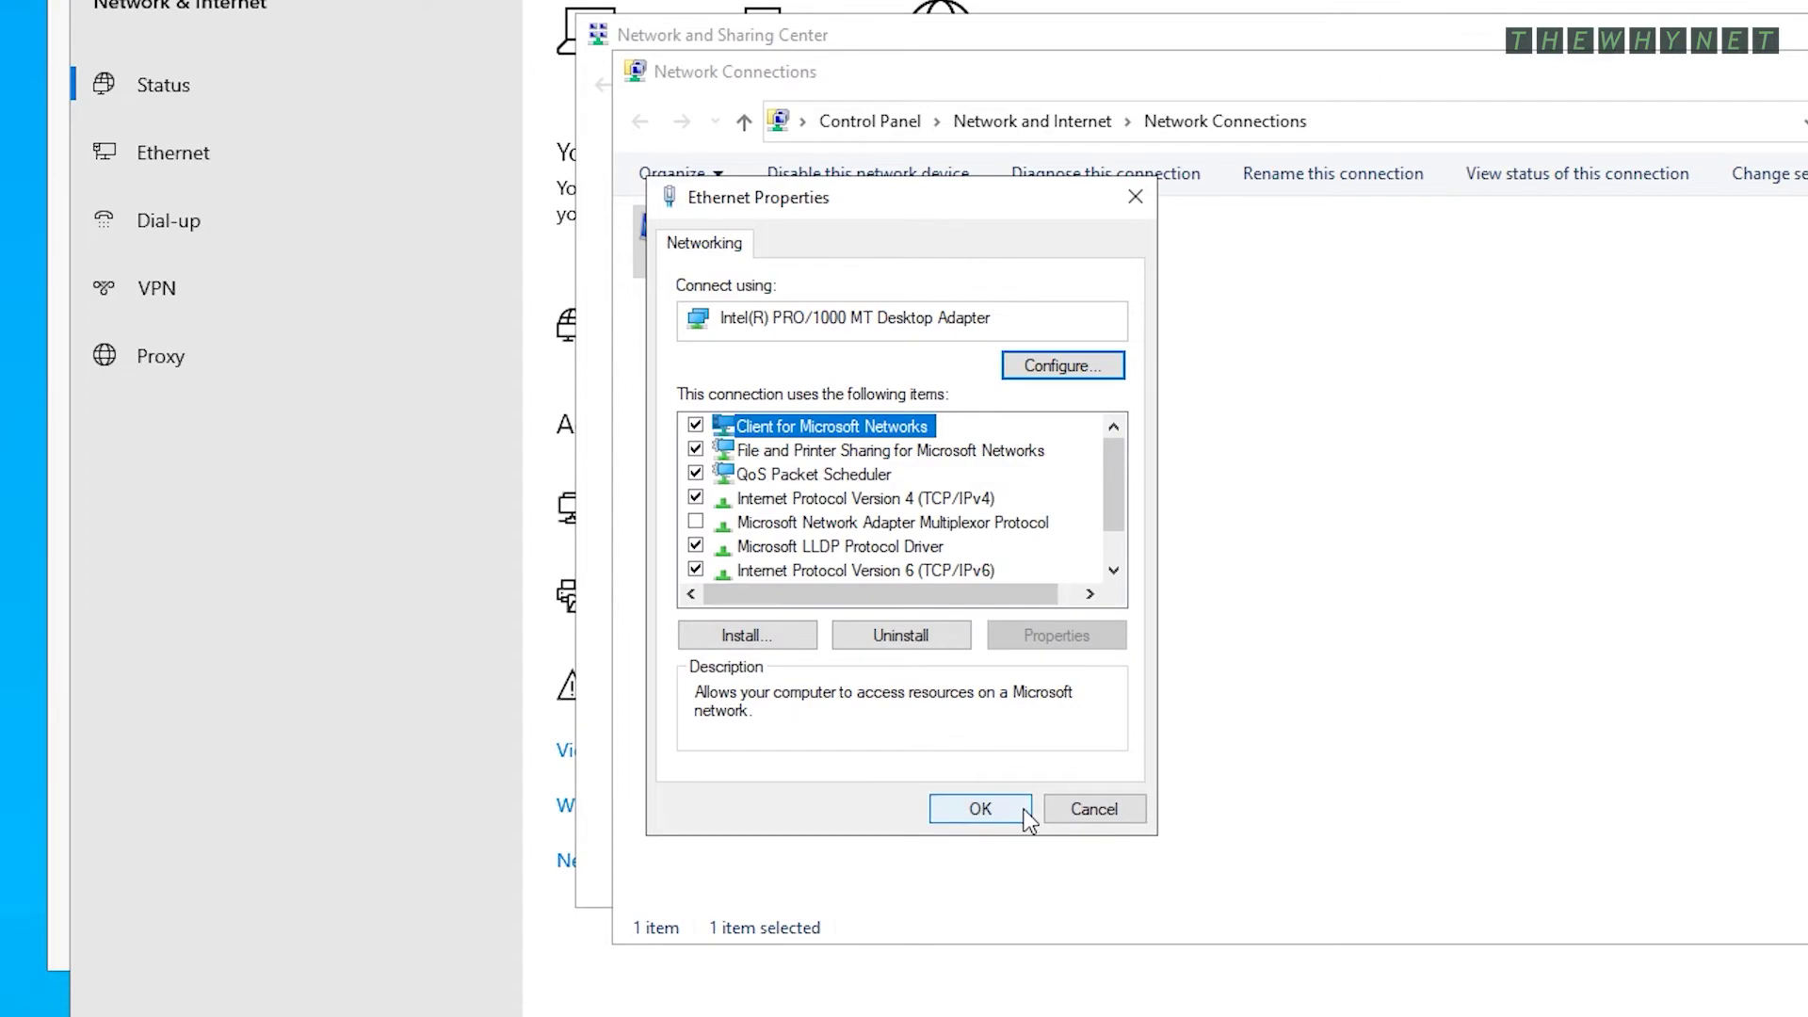
{"action": "left_click", "coordinate": [1024, 810]}
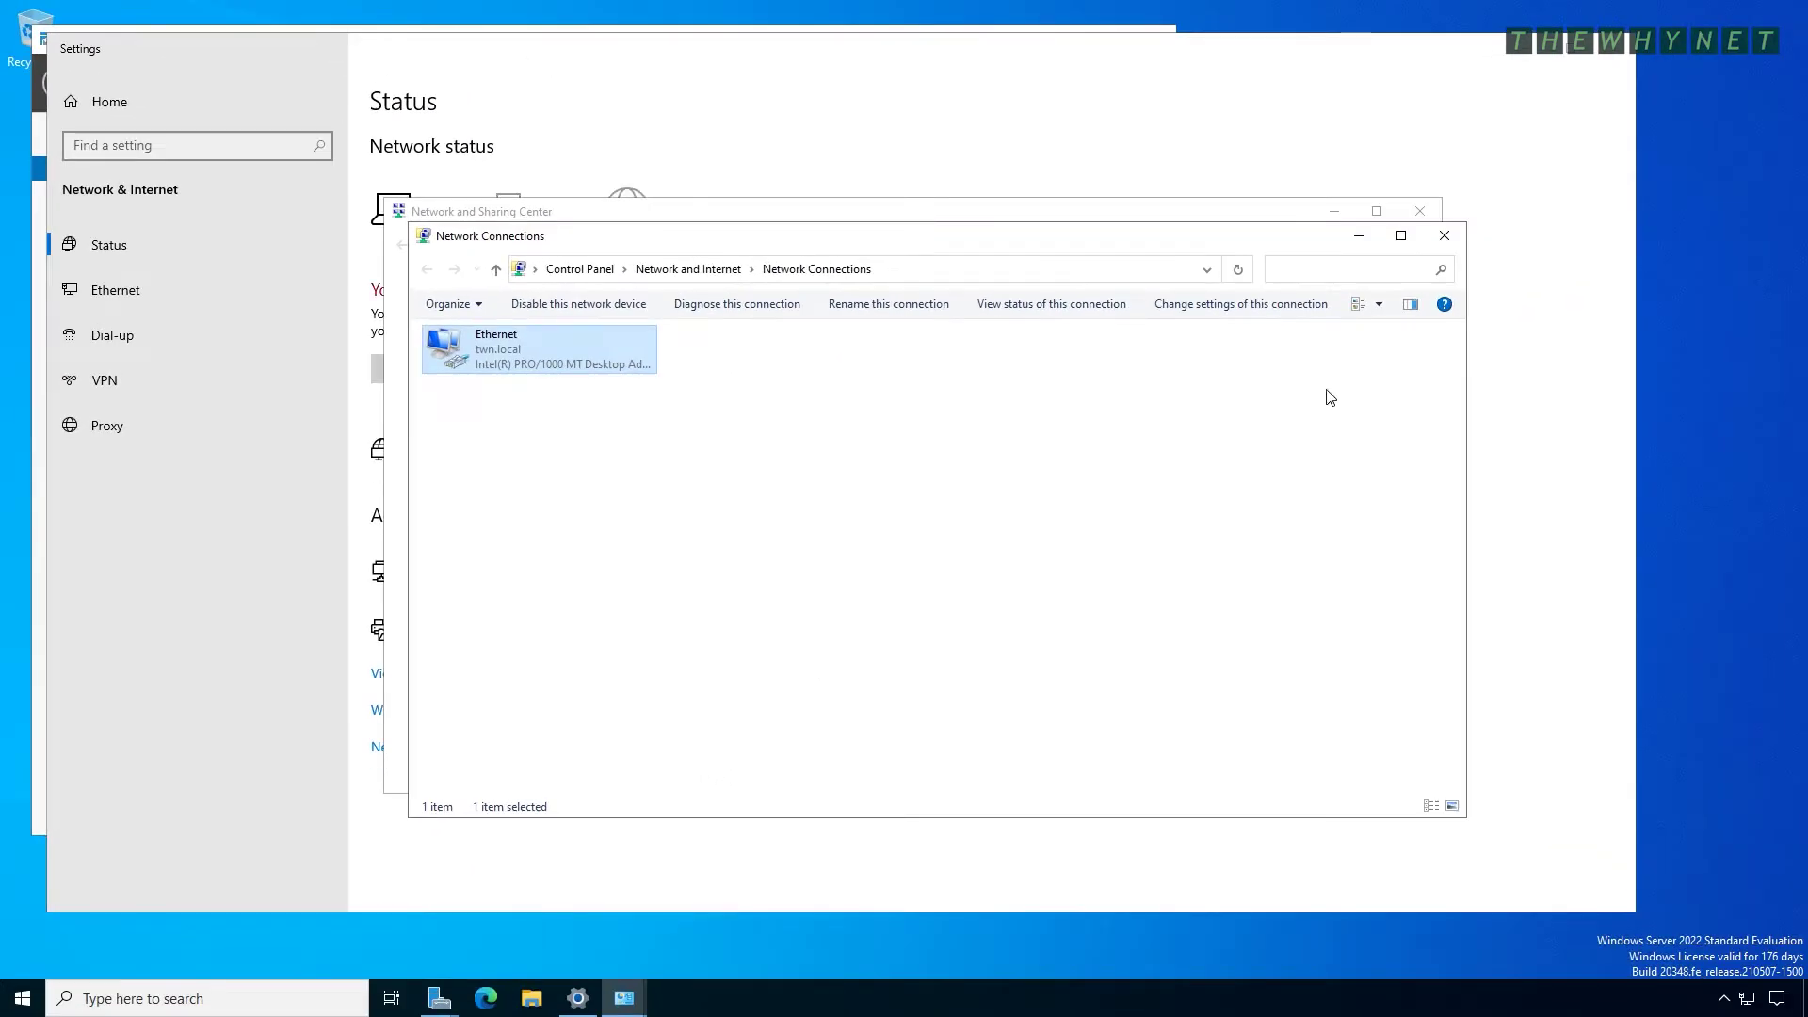
{"action": "left_click", "coordinate": [1445, 236]}
{"action": "left_click", "coordinate": [1420, 211]}
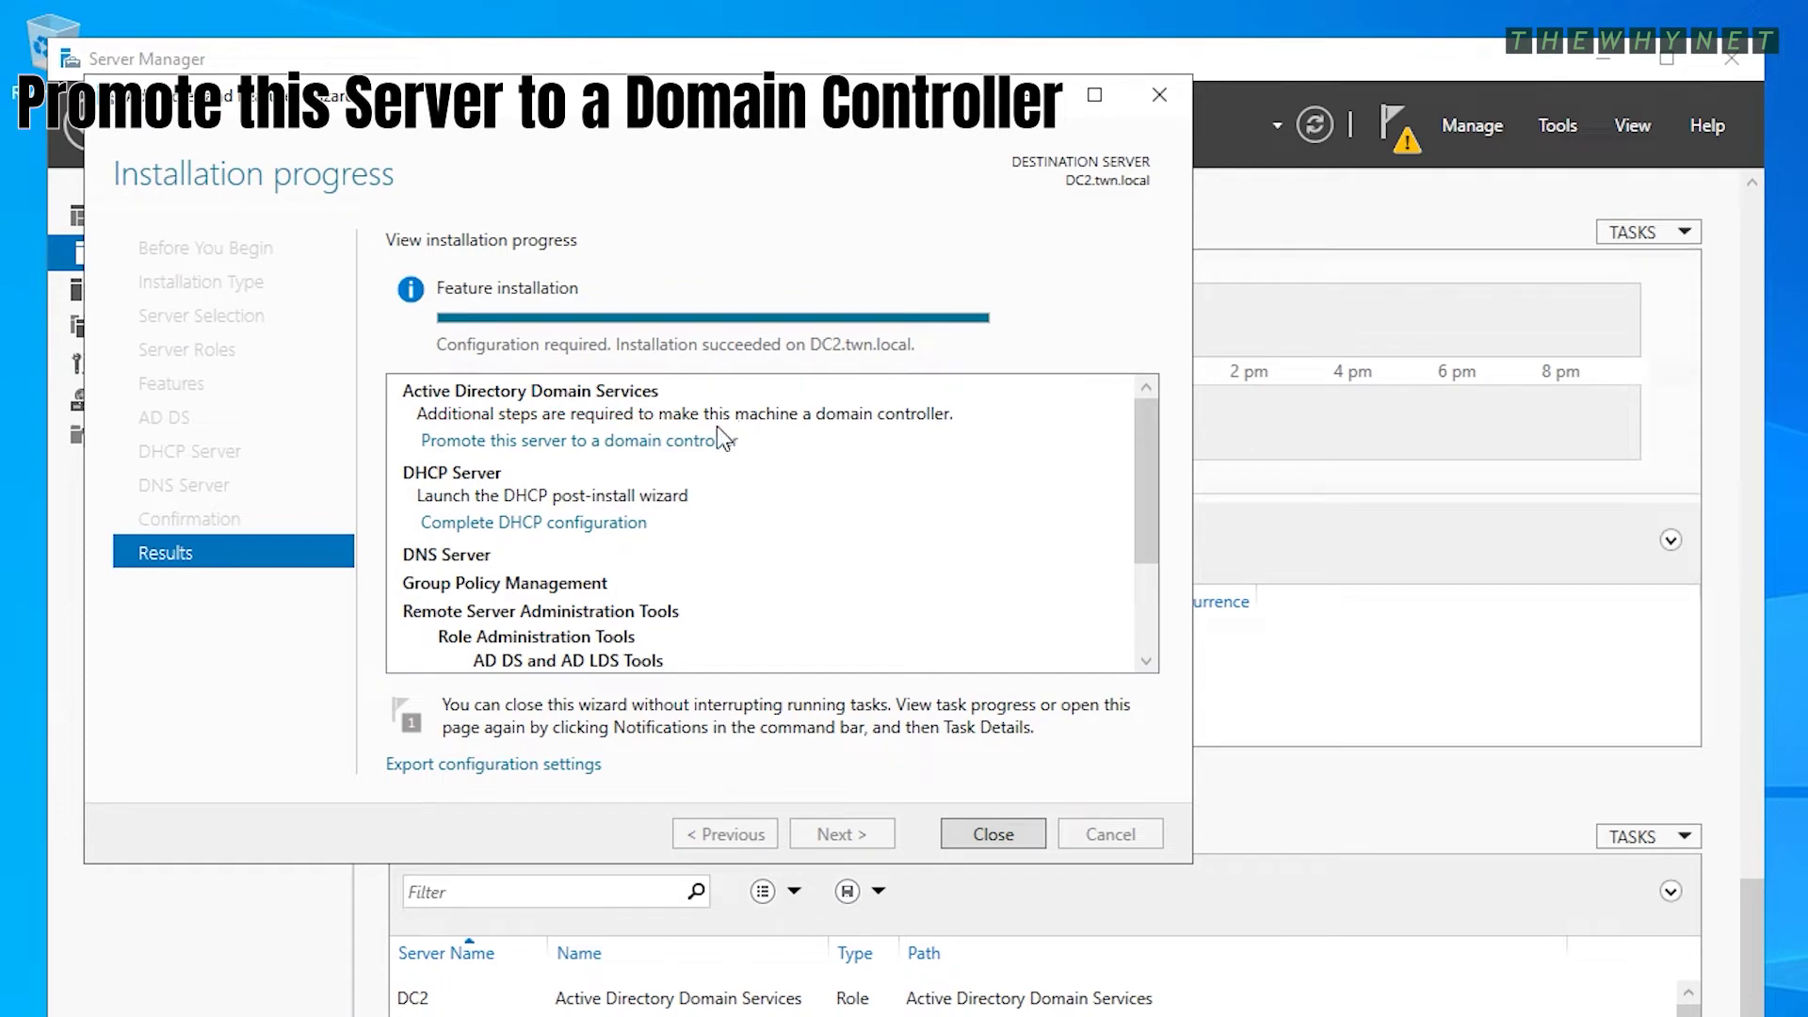
Step: Promote DC2 as an additional twn.local domain controller using administrator credentials, then view the error details
{"action": "left_click", "coordinate": [686, 440]}
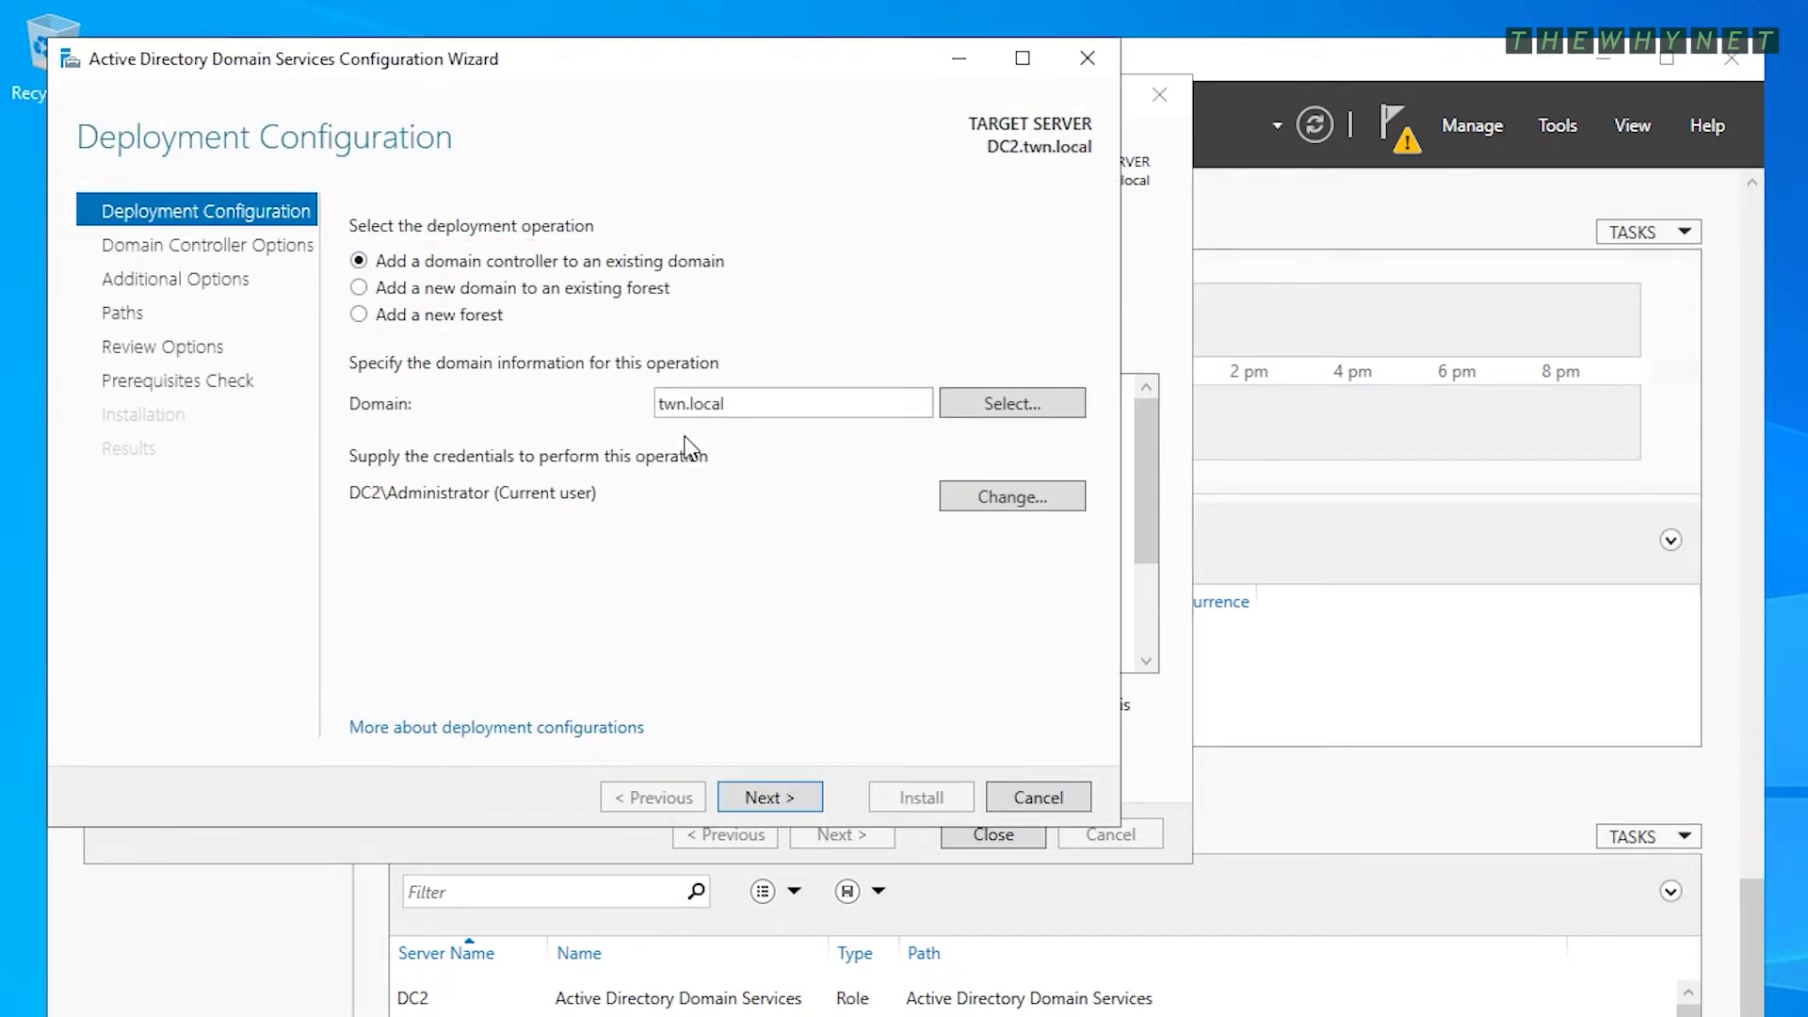
{"action": "left_click", "coordinate": [810, 791]}
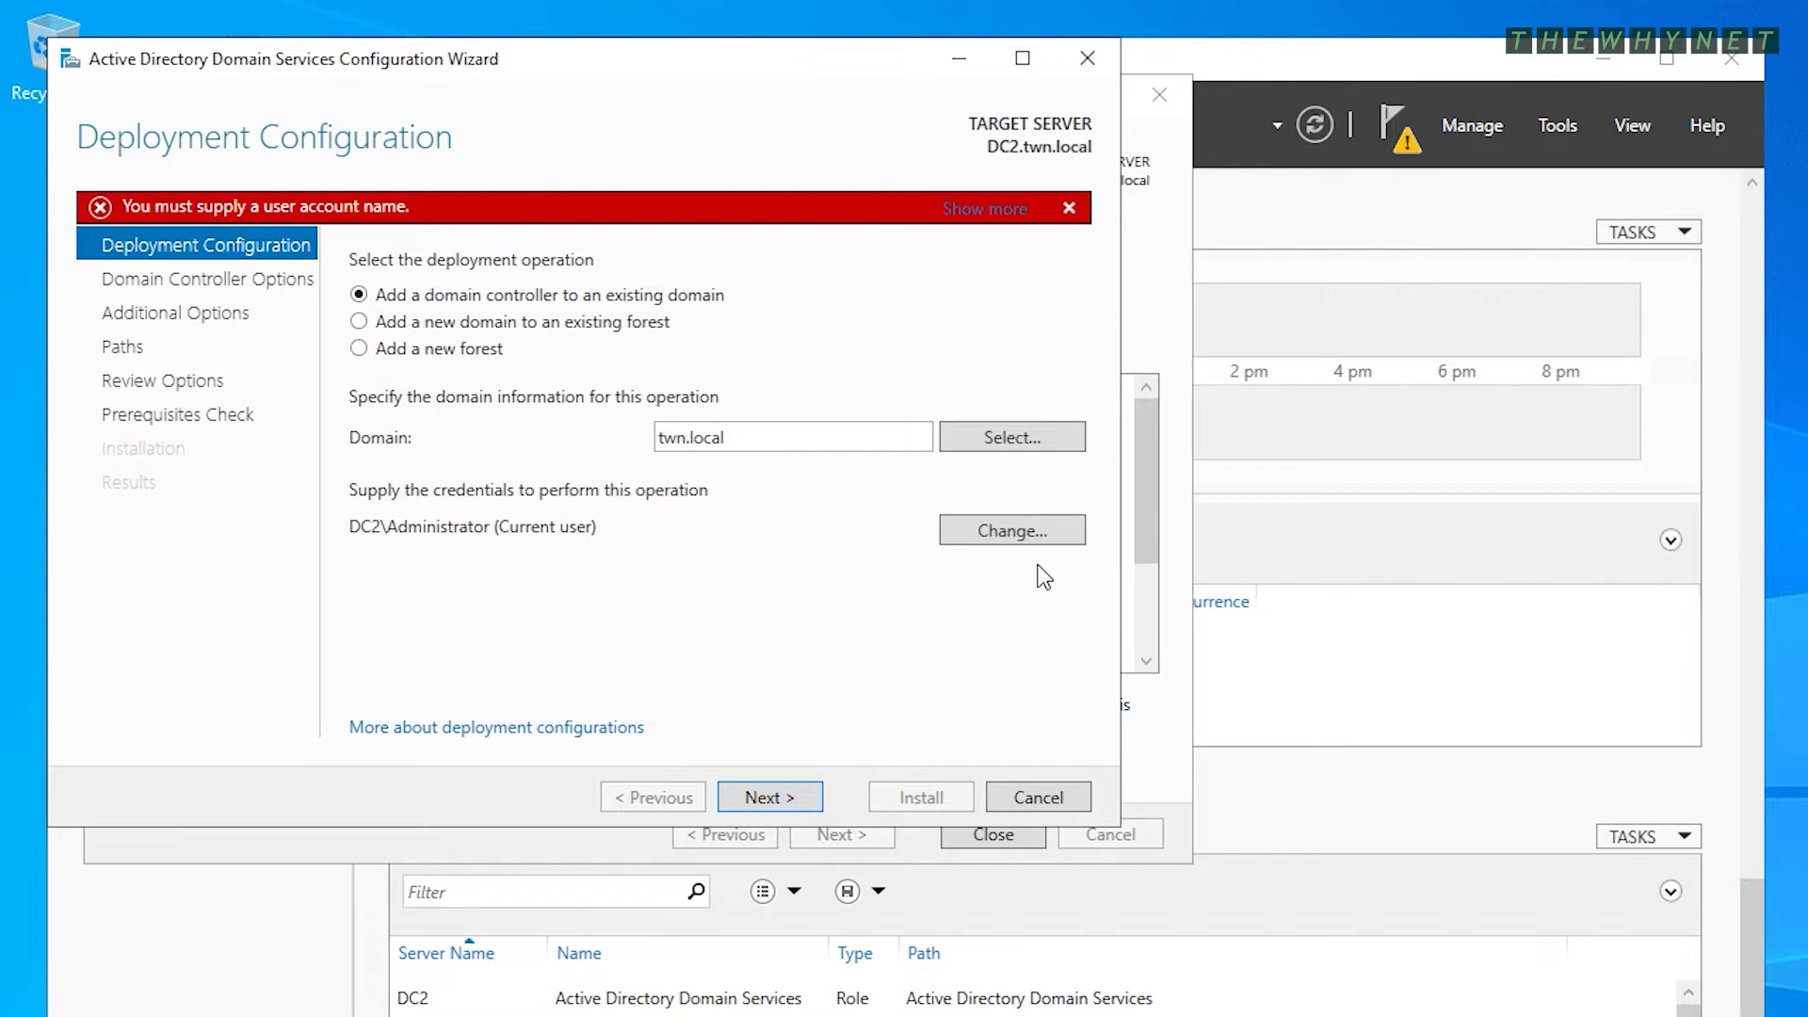
{"action": "left_click", "coordinate": [1053, 541]}
{"action": "type", "text": "administrator"}
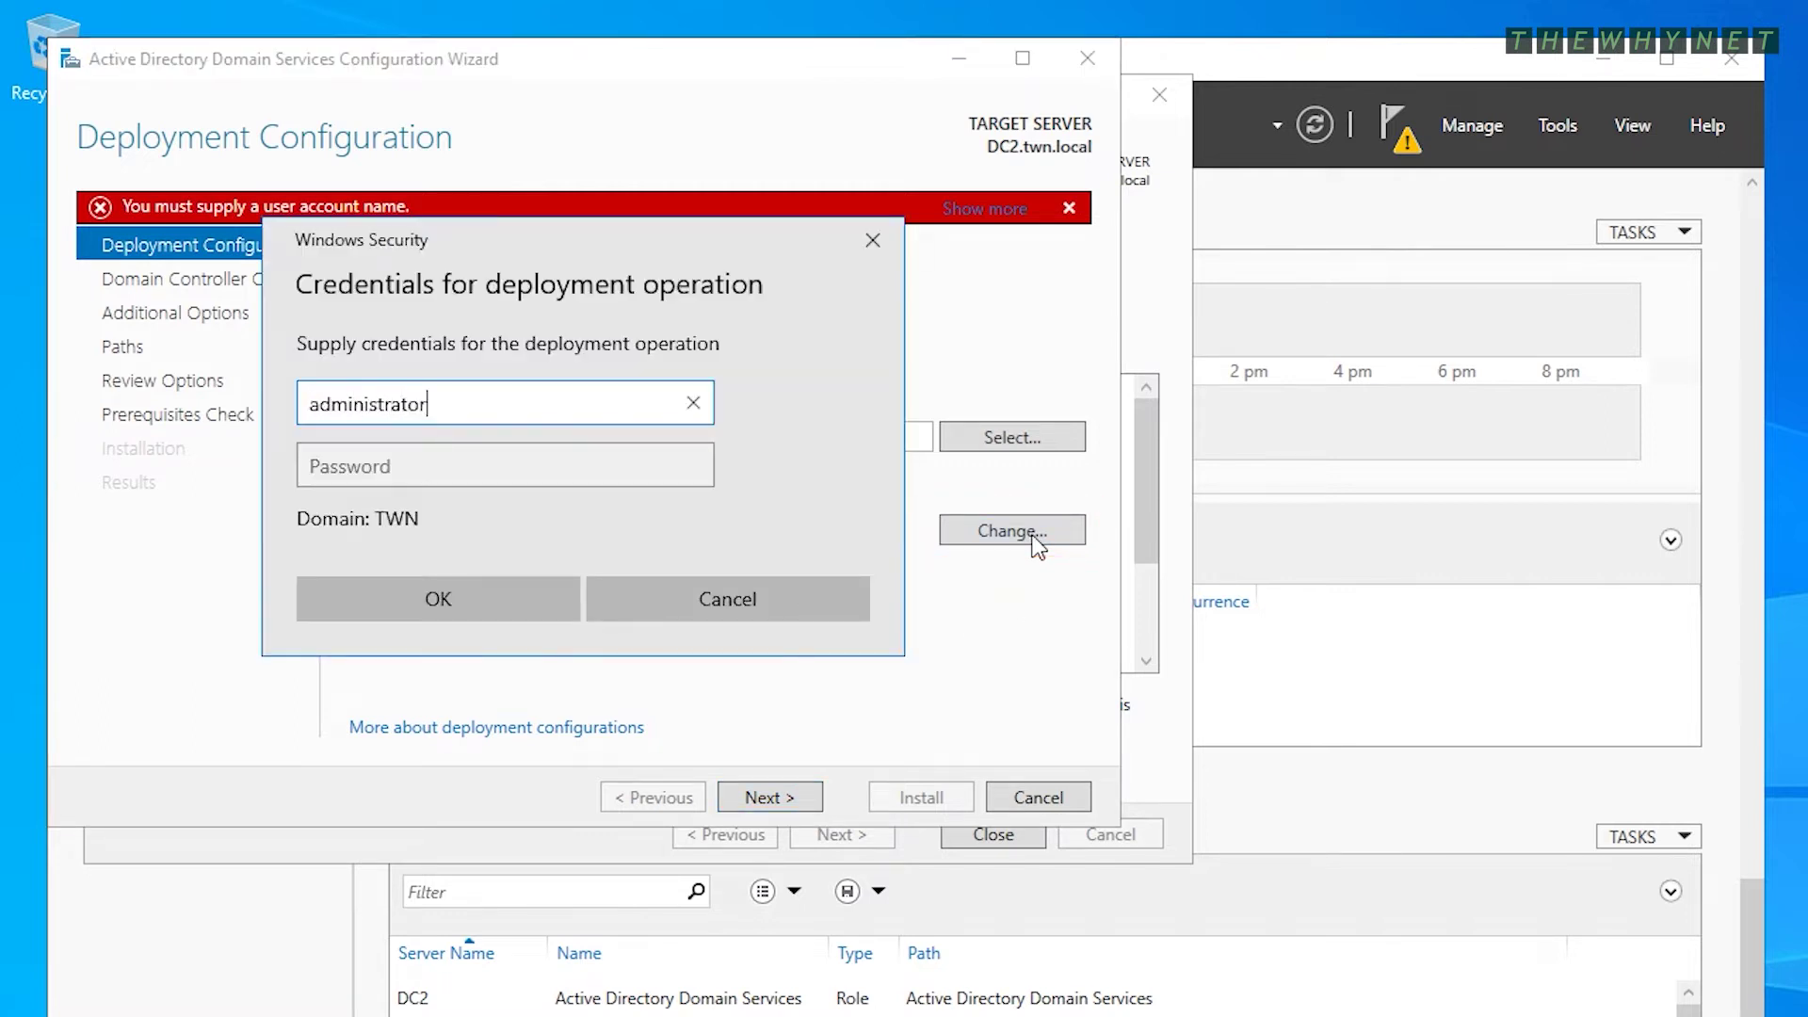
{"action": "key", "text": "Tab"}
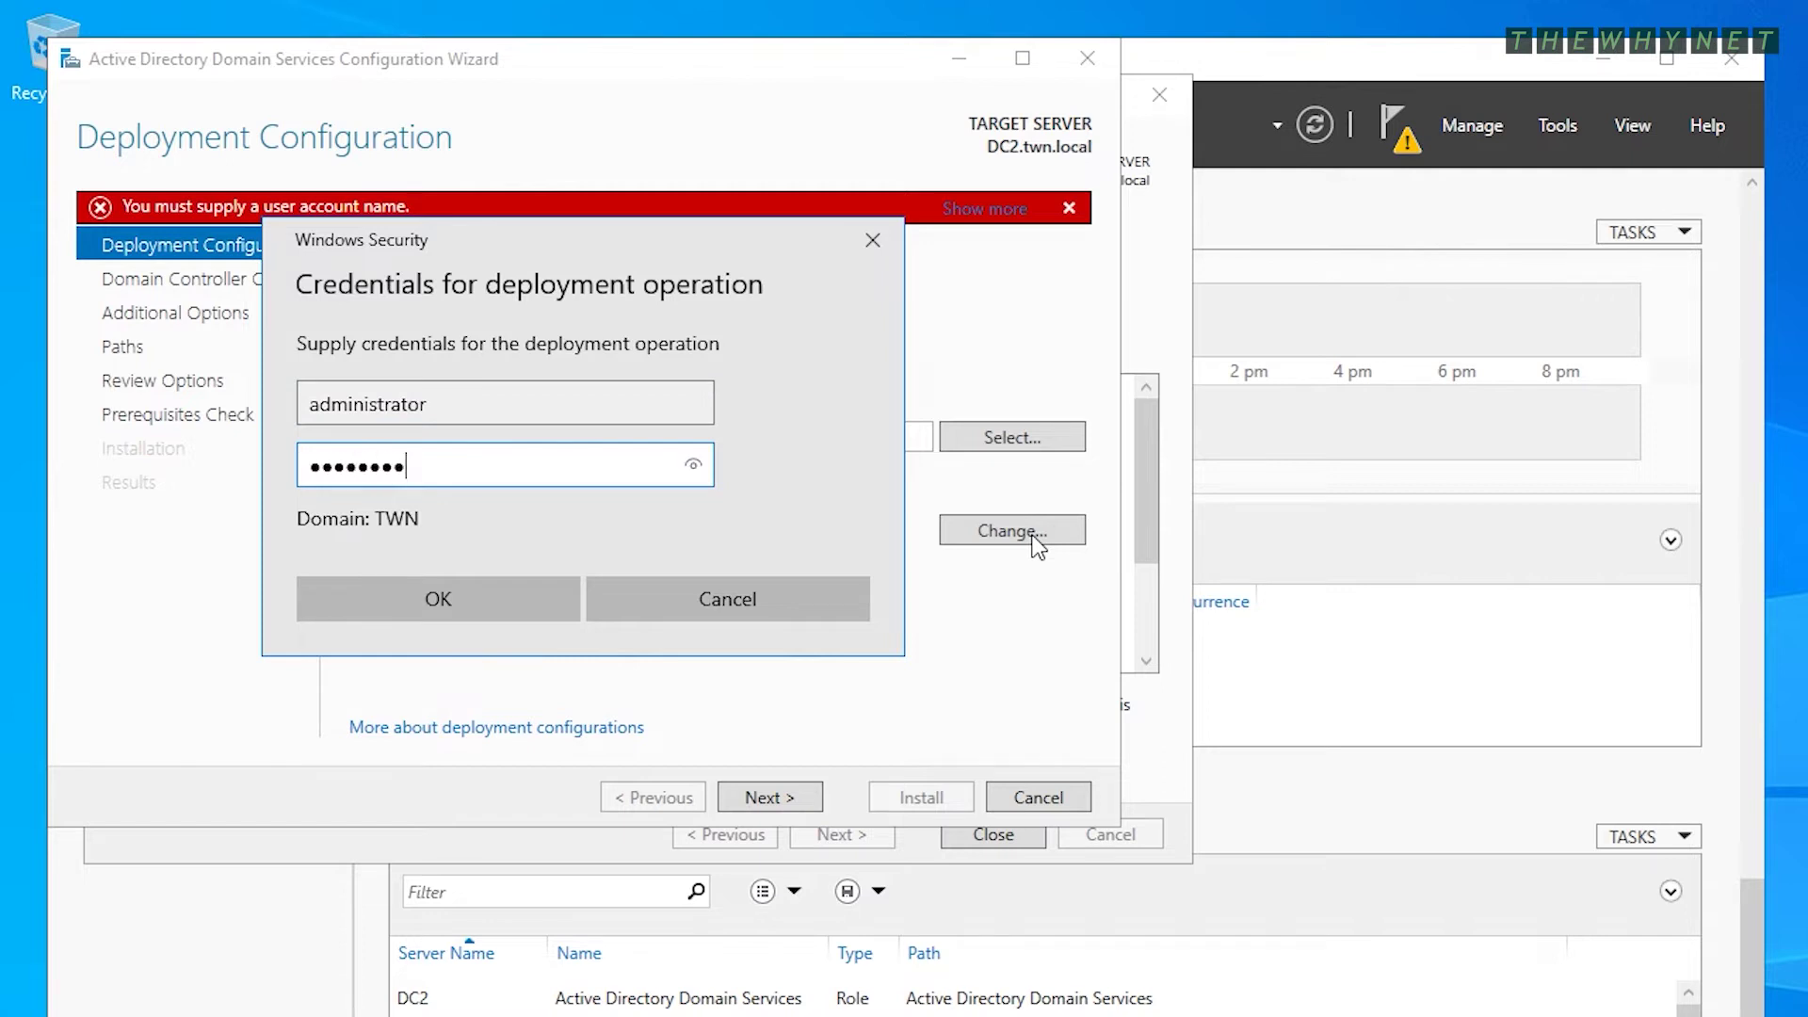
{"action": "key", "text": "Return"}
{"action": "left_click", "coordinate": [797, 803]}
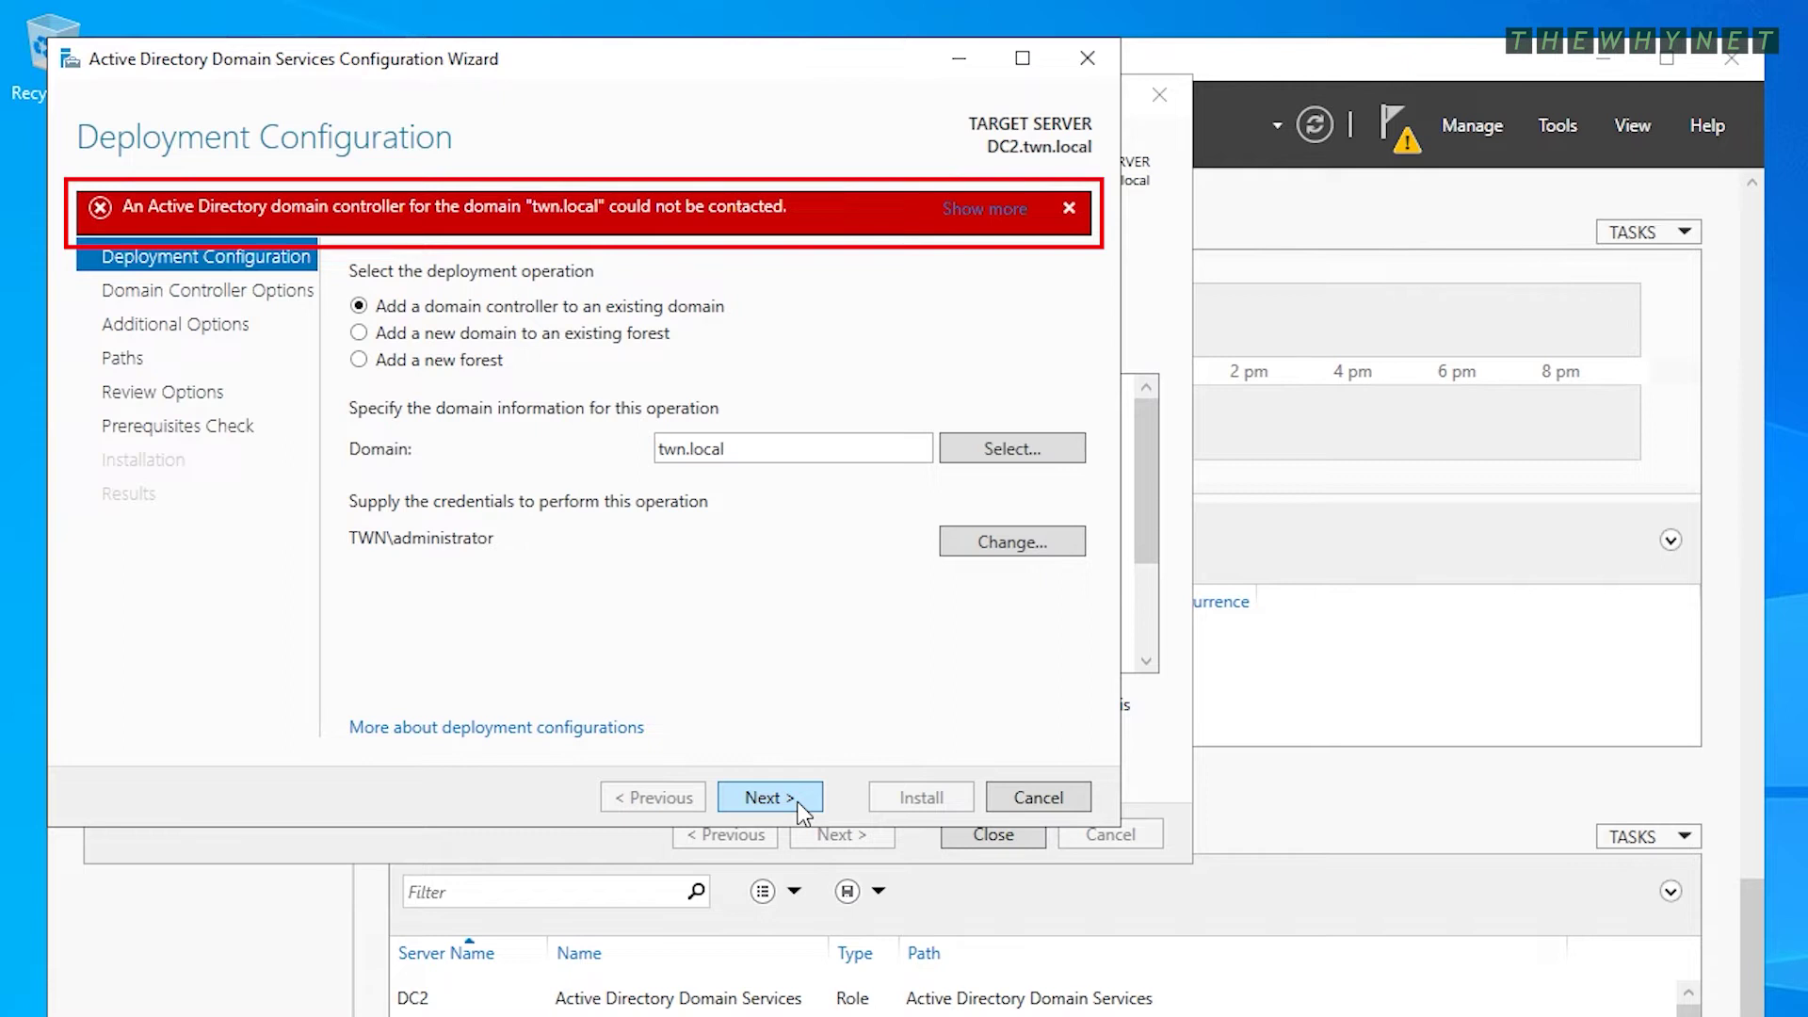
{"action": "left_click", "coordinate": [993, 226]}
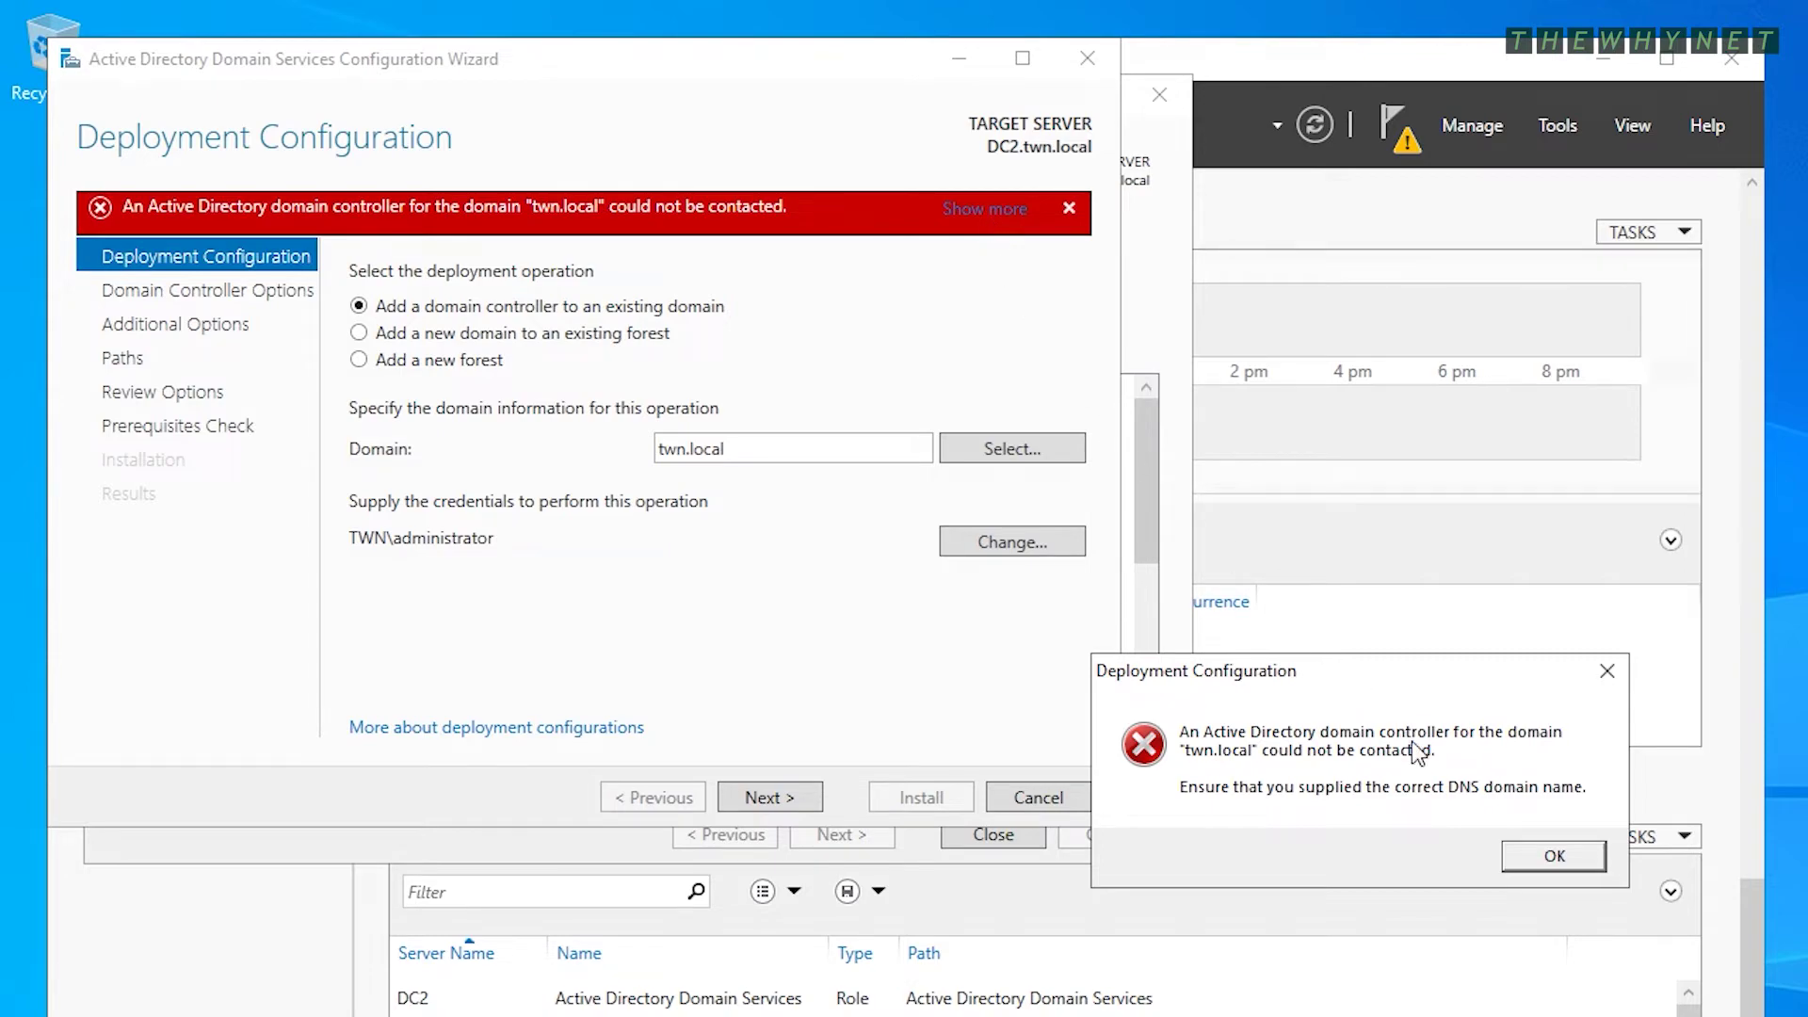
Step: Dismiss the domain controller contact error and bring up the list of network adapters
{"action": "left_click", "coordinate": [1549, 853]}
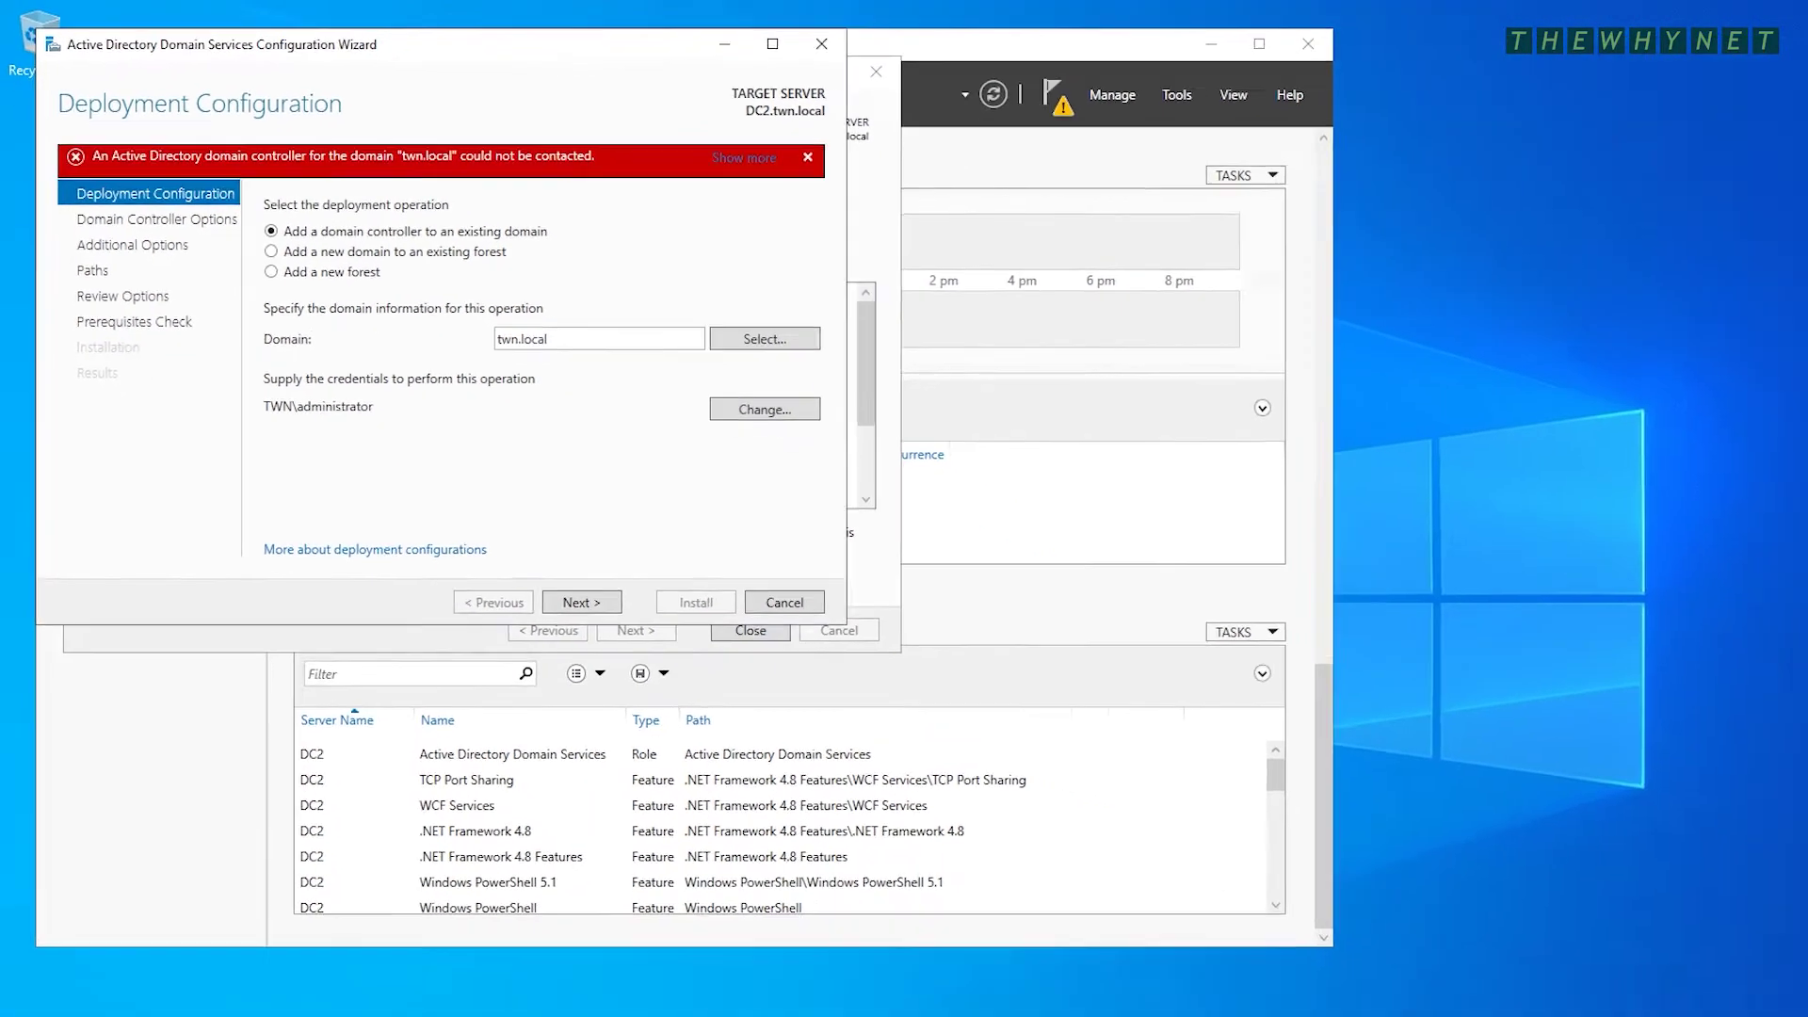
{"action": "right_click", "coordinate": [1746, 998]}
{"action": "left_click", "coordinate": [1633, 973]}
{"action": "left_click", "coordinate": [584, 593]}
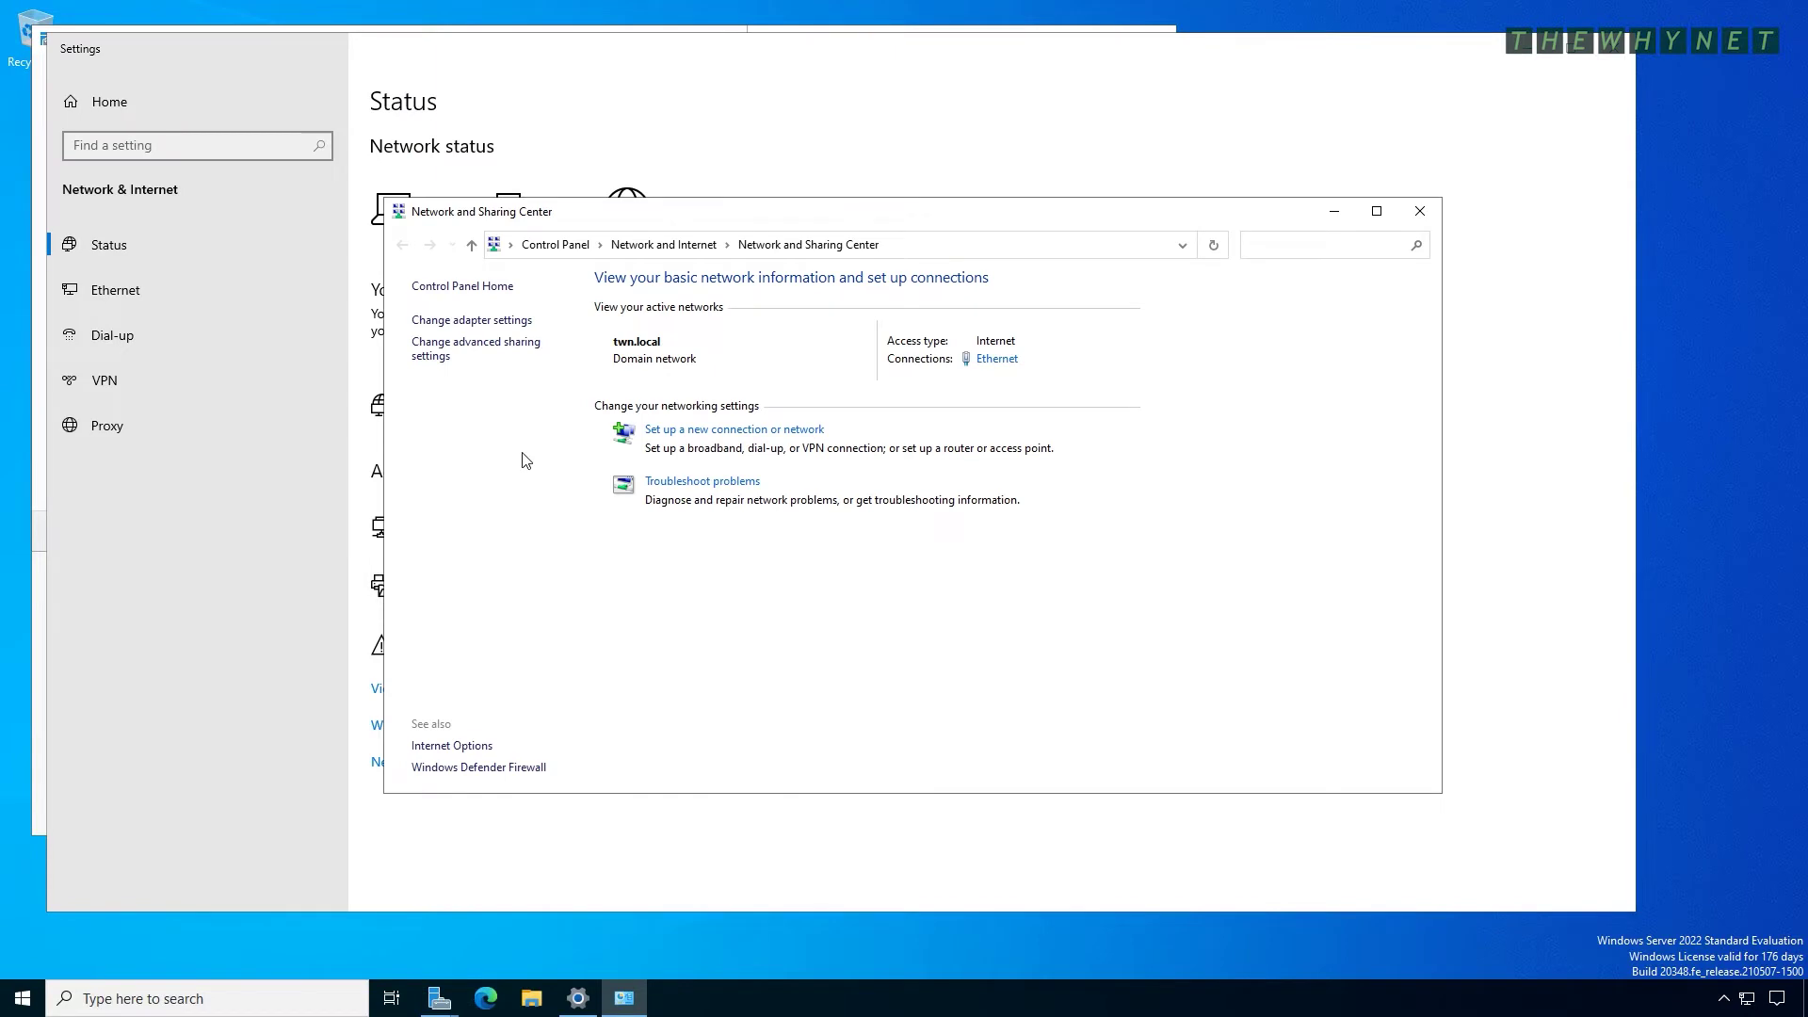
{"action": "left_click", "coordinate": [462, 327]}
Step: Check the DNS server address in the Ethernet adapter's IPv4 properties
{"action": "right_click", "coordinate": [482, 348]}
{"action": "left_click", "coordinate": [508, 528]}
{"action": "left_click", "coordinate": [566, 521]}
{"action": "double_click", "coordinate": [566, 520]}
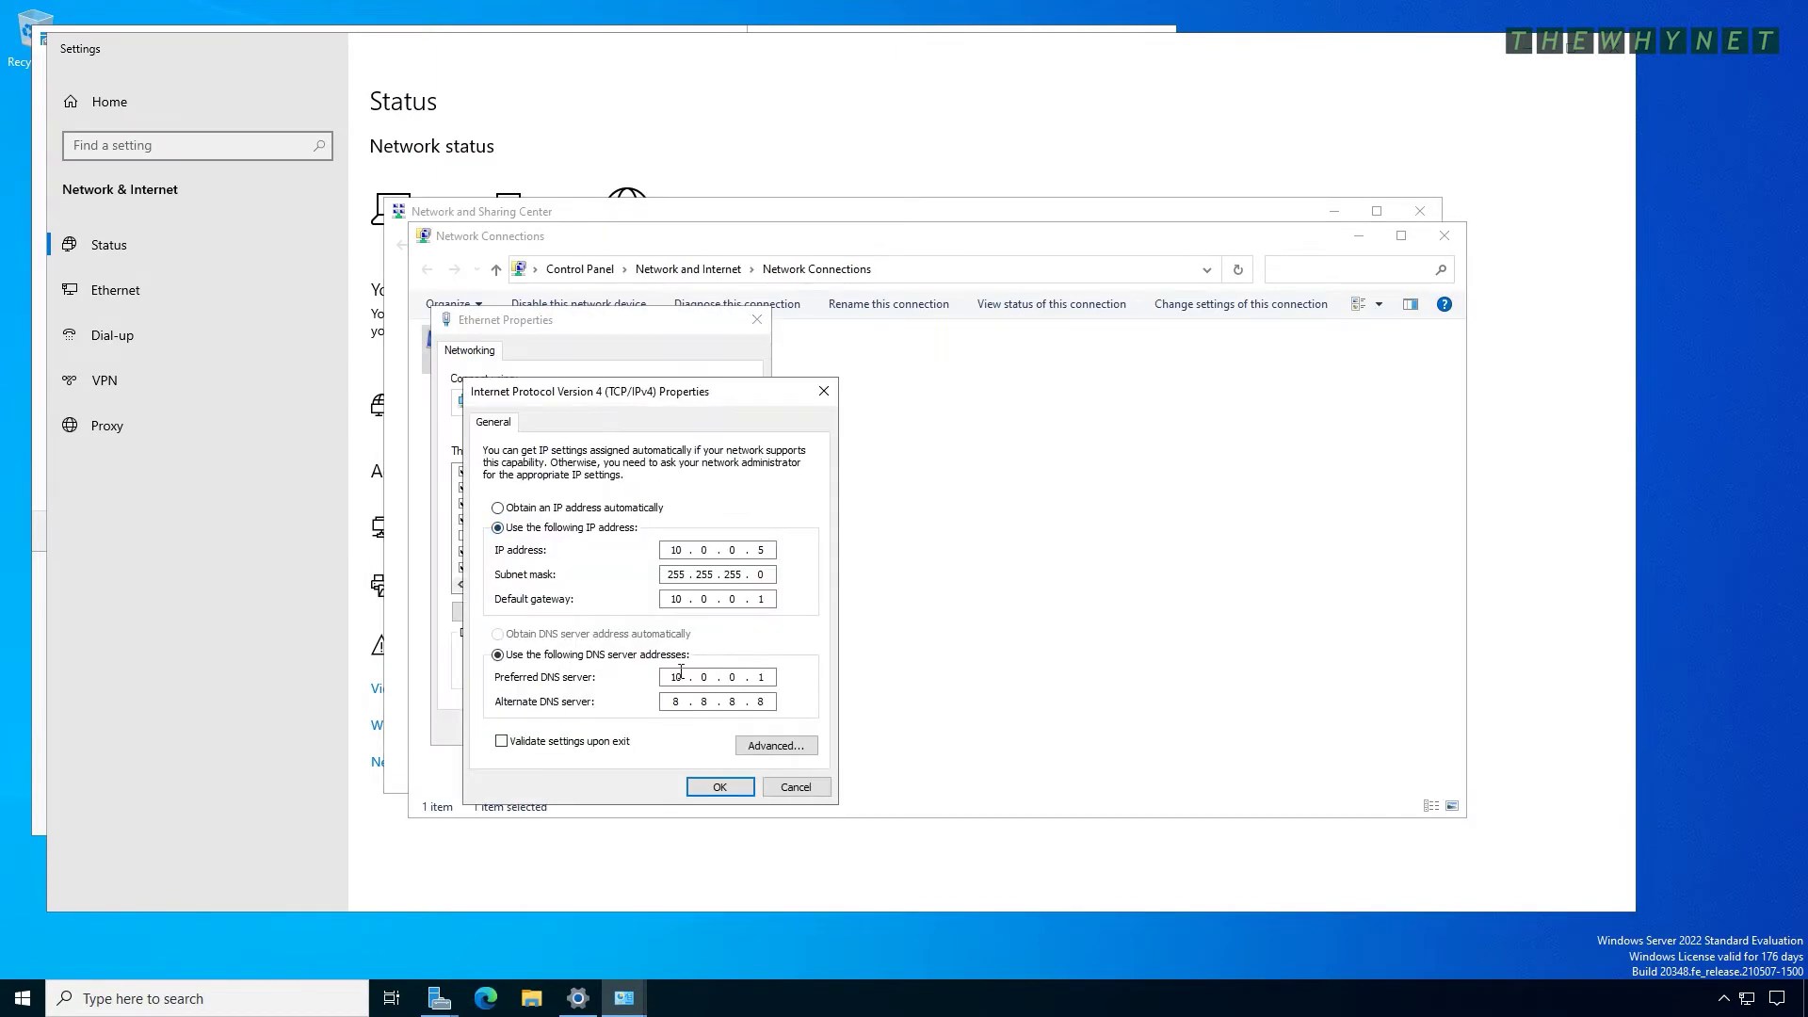
{"action": "left_click", "coordinate": [708, 783]}
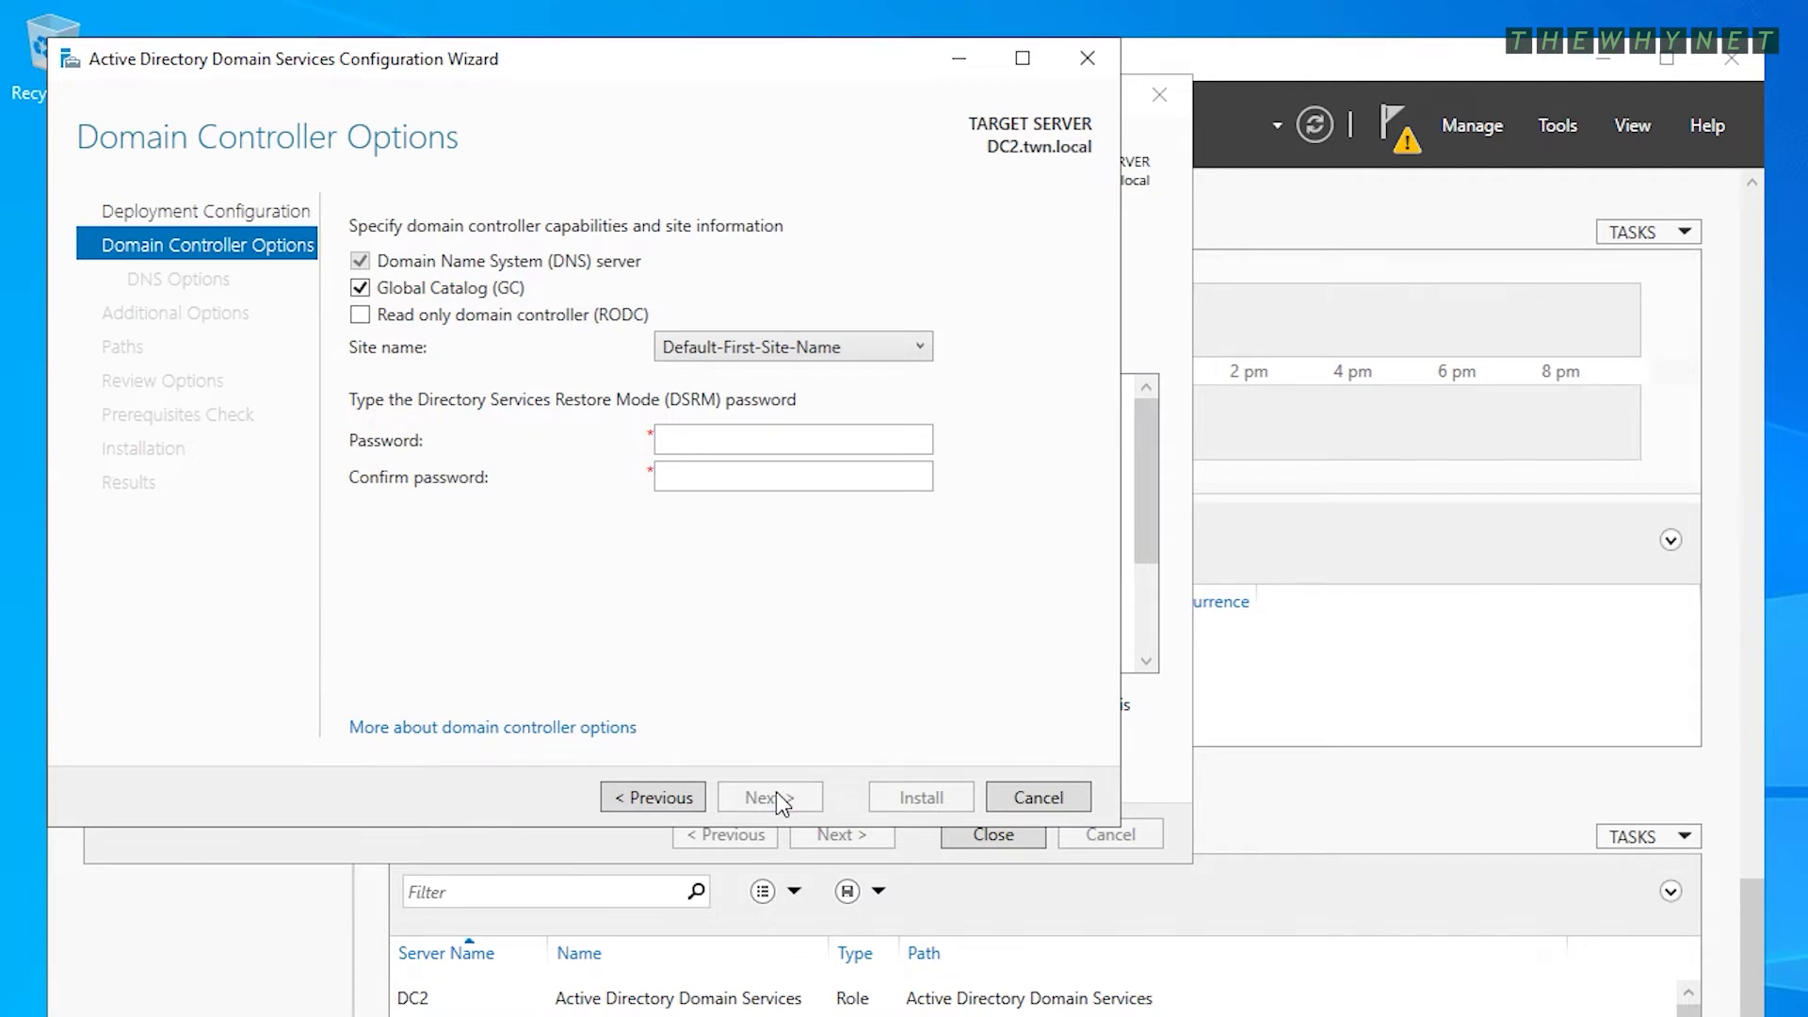
Step: Enter and confirm the Directory Services Restore Mode password
{"action": "left_click", "coordinate": [867, 436]}
{"action": "type", "text": "•••"}
{"action": "key", "text": "Tab"}
{"action": "type", "text": "•••"}
Step: Accept the DNS, additional options, default paths, review and prerequisite pages, then install the domain controller
{"action": "left_click", "coordinate": [791, 796]}
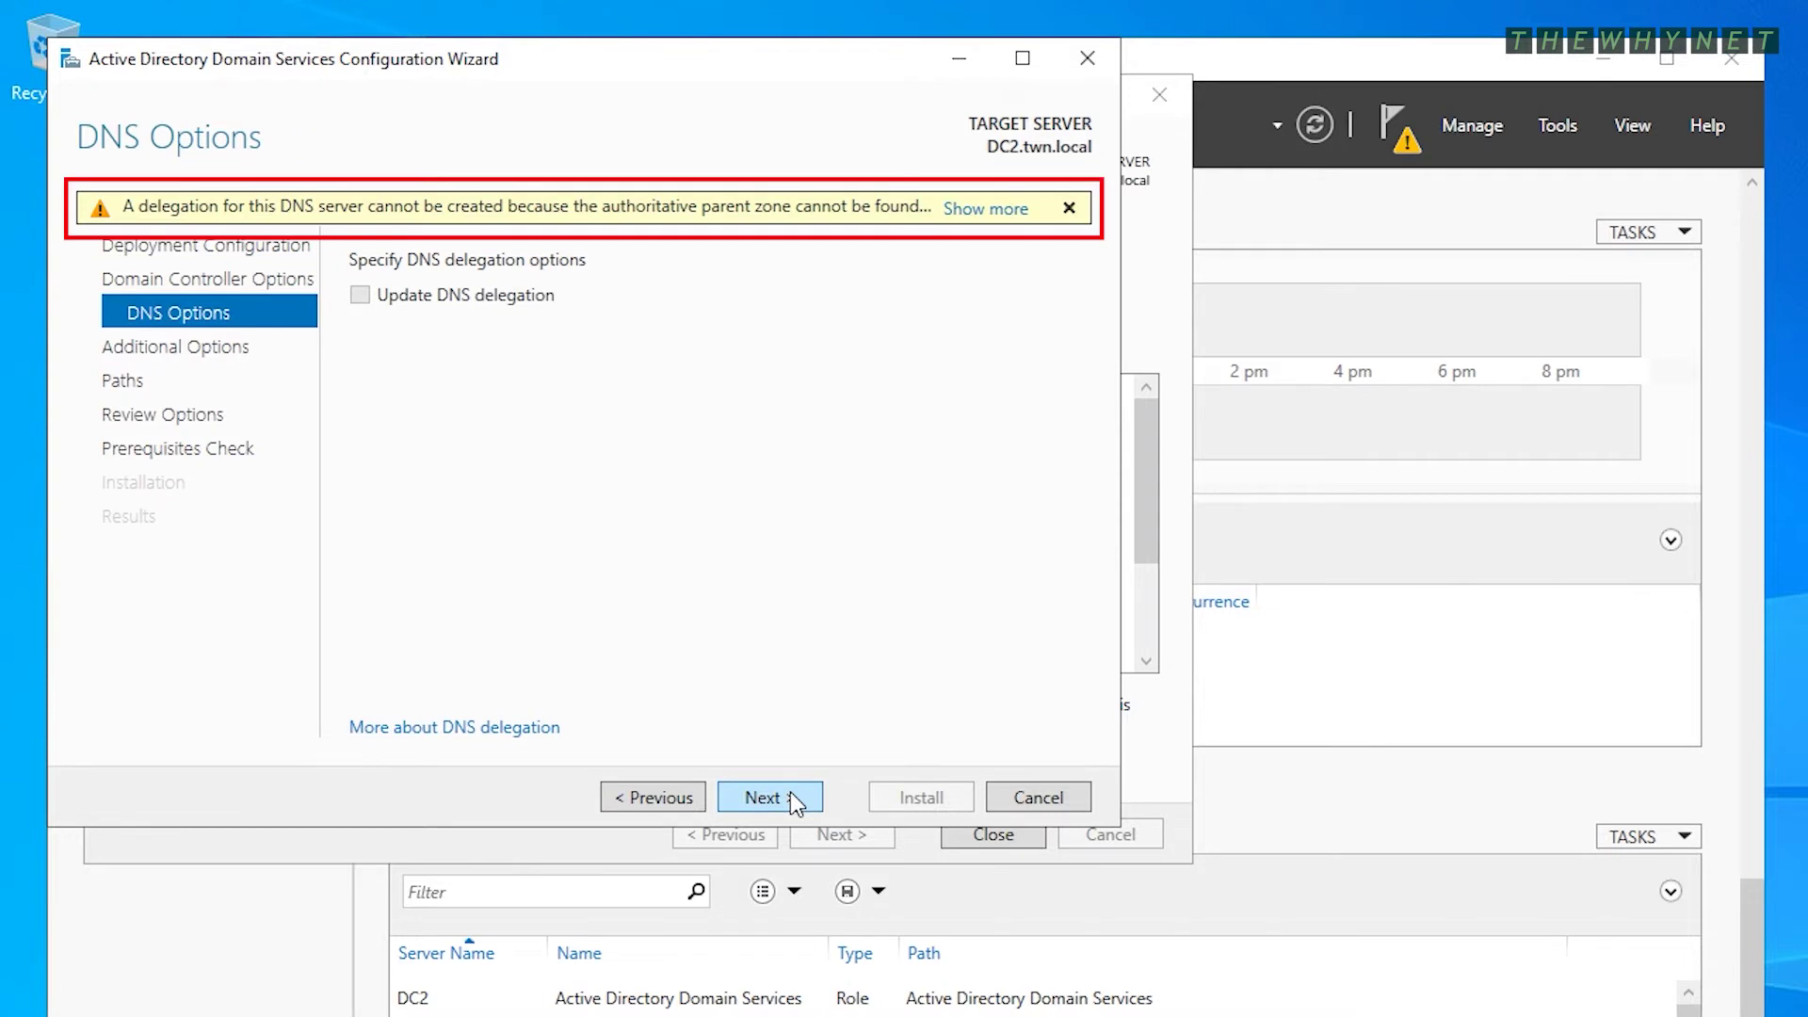
{"action": "left_click", "coordinate": [789, 796]}
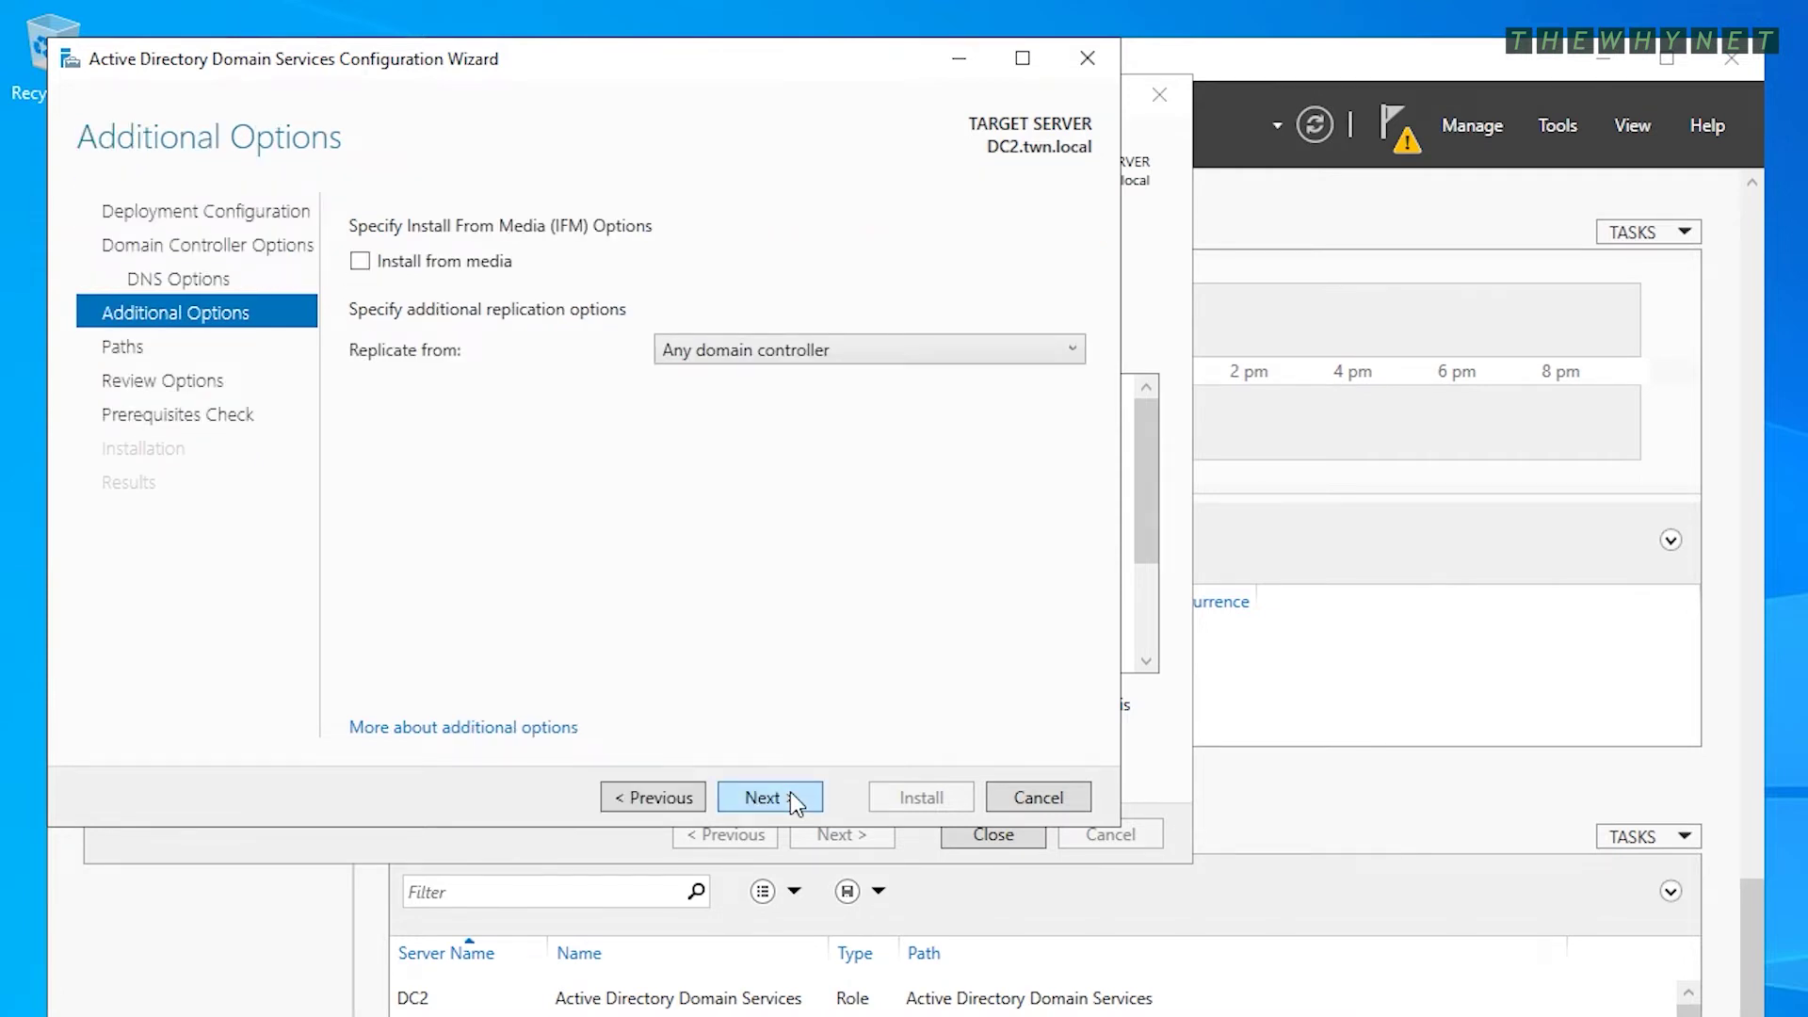
{"action": "left_click", "coordinate": [789, 796]}
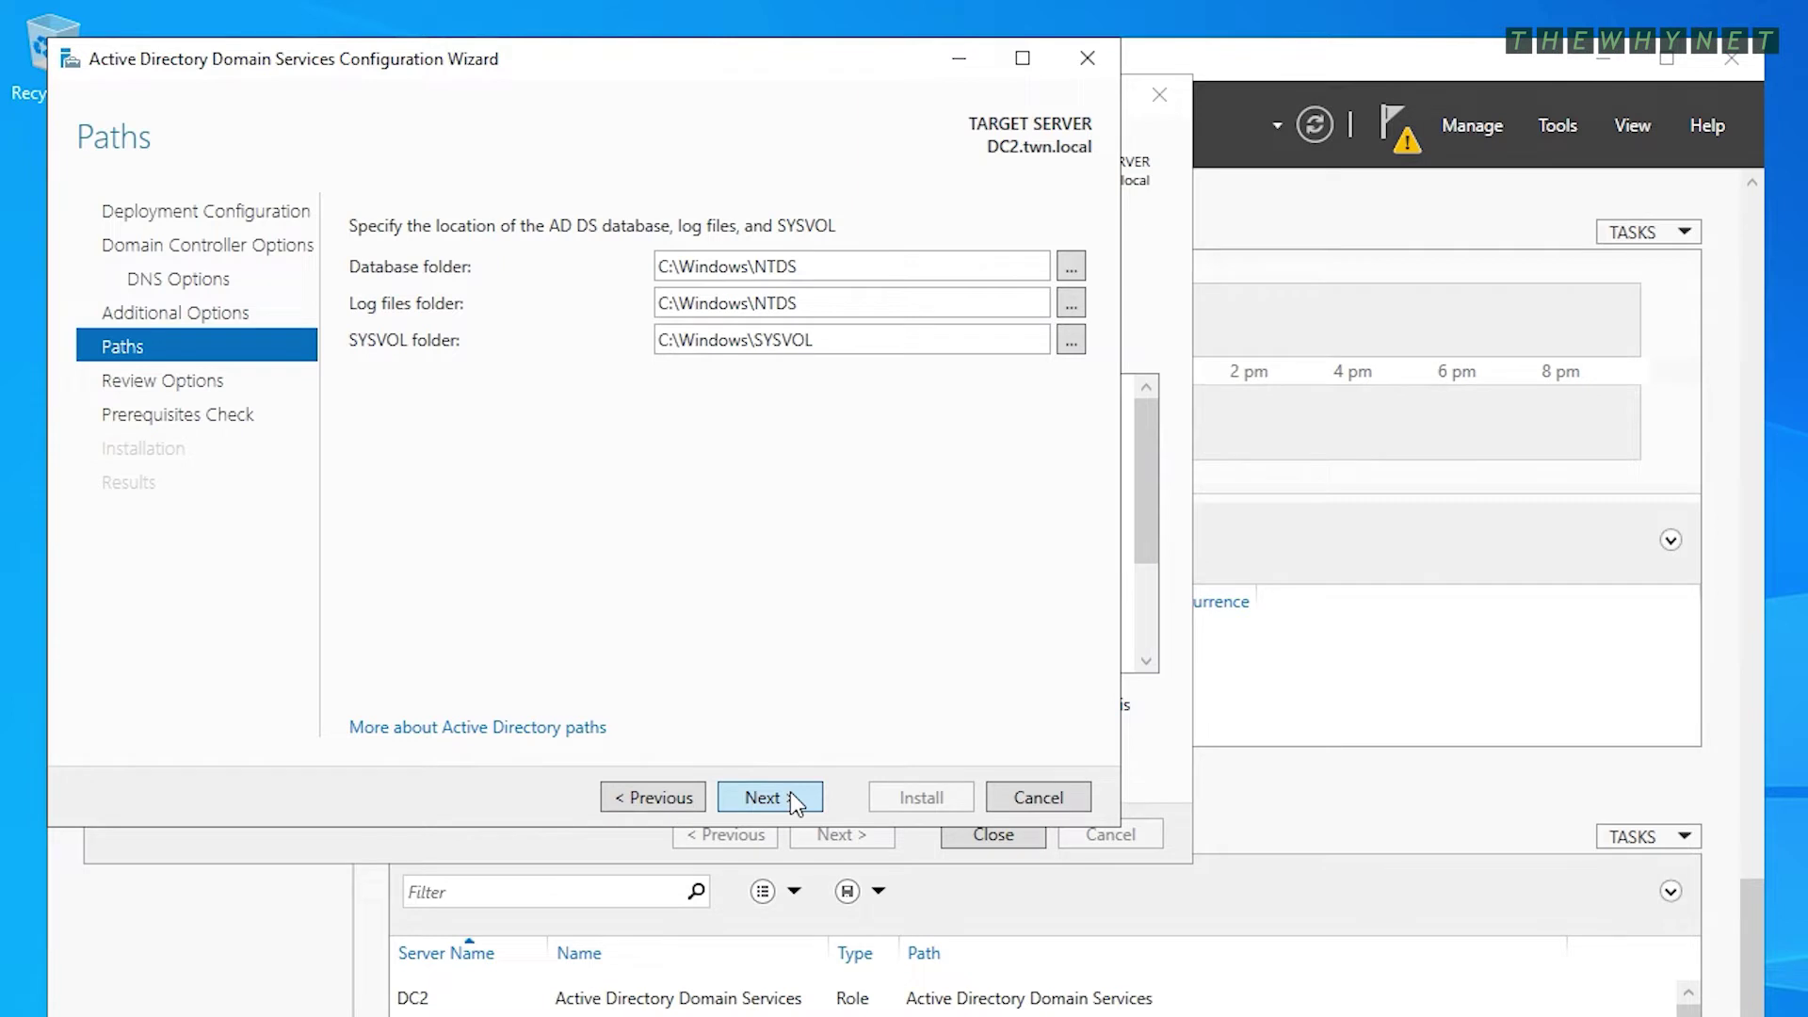
{"action": "left_click", "coordinate": [789, 795]}
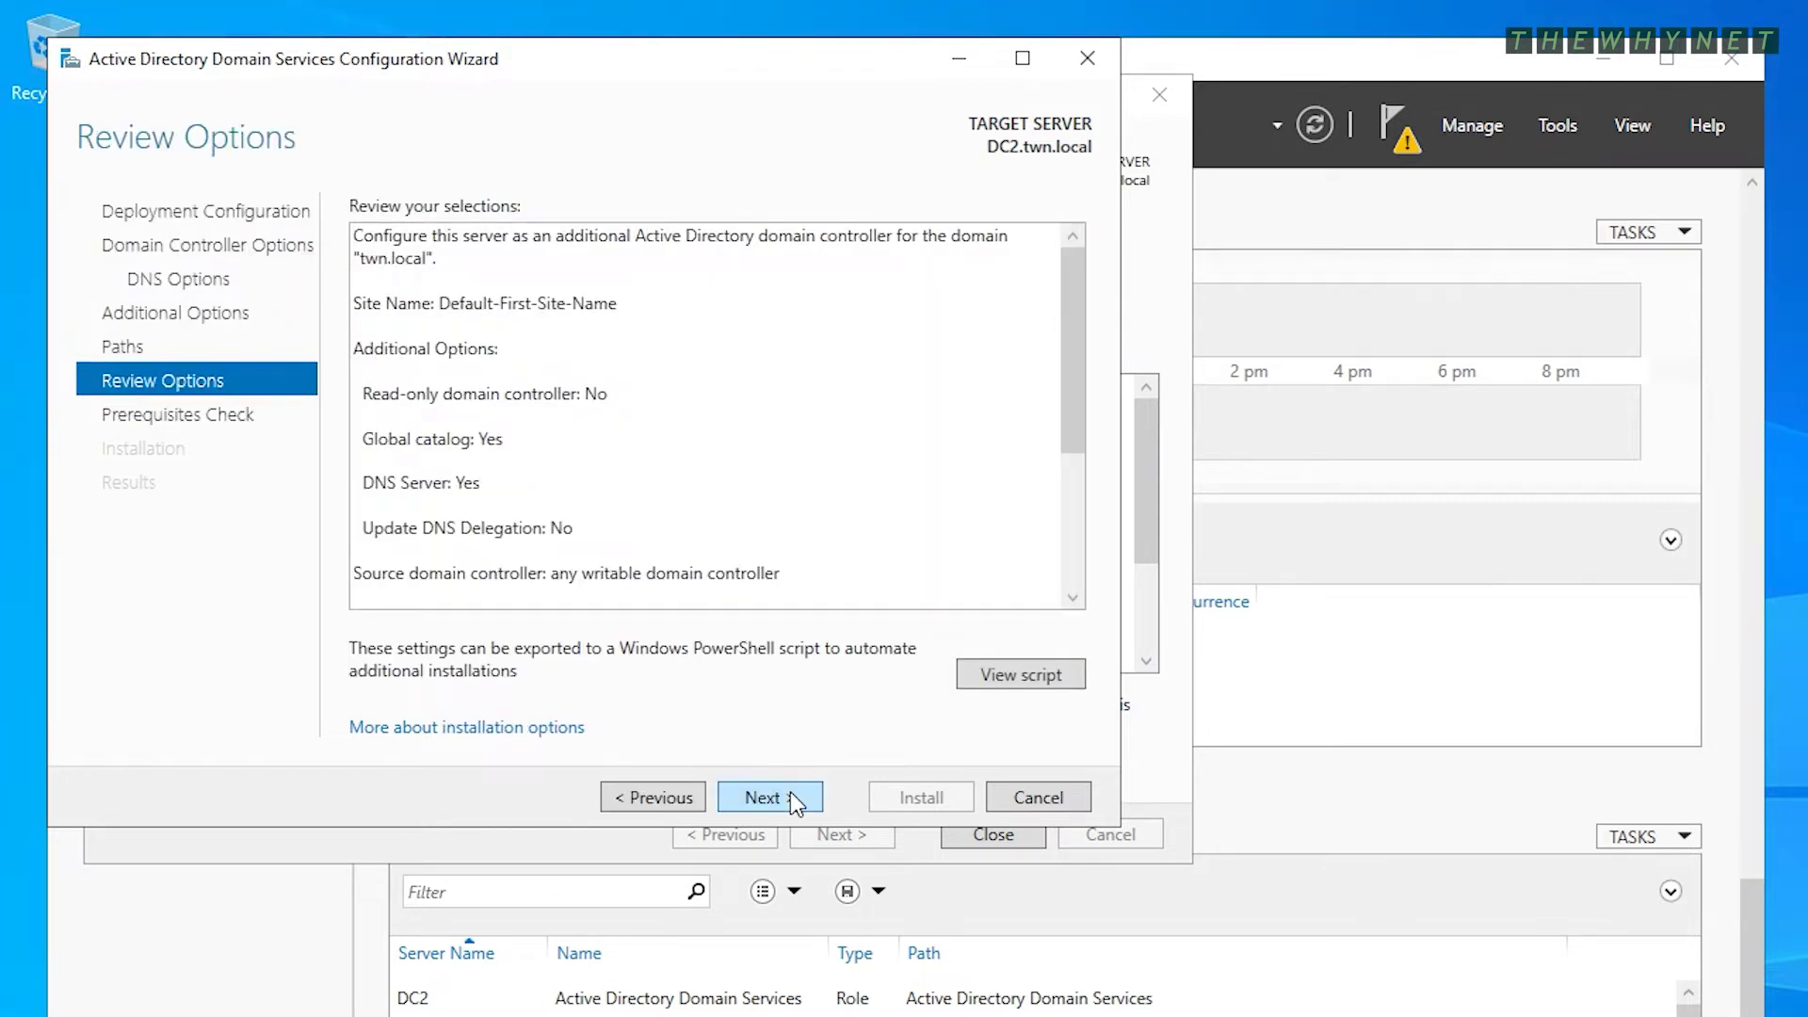
{"action": "left_click", "coordinate": [789, 795]}
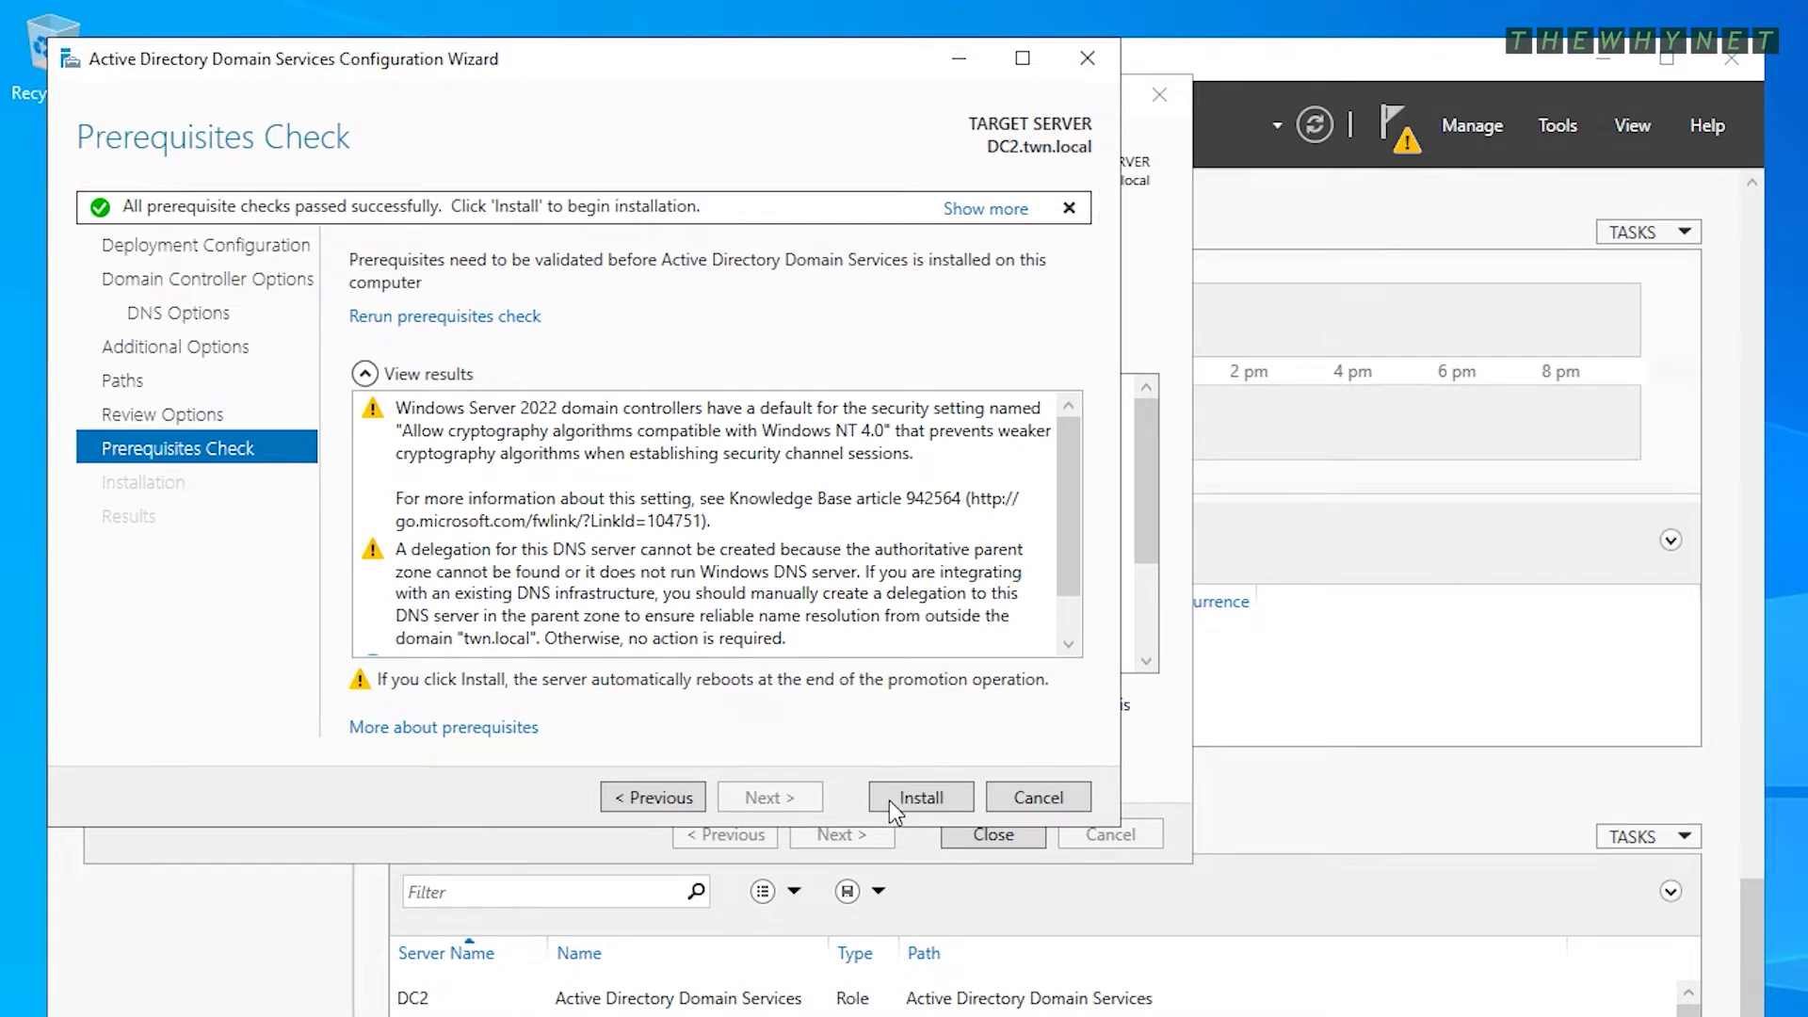
{"action": "left_click", "coordinate": [922, 799]}
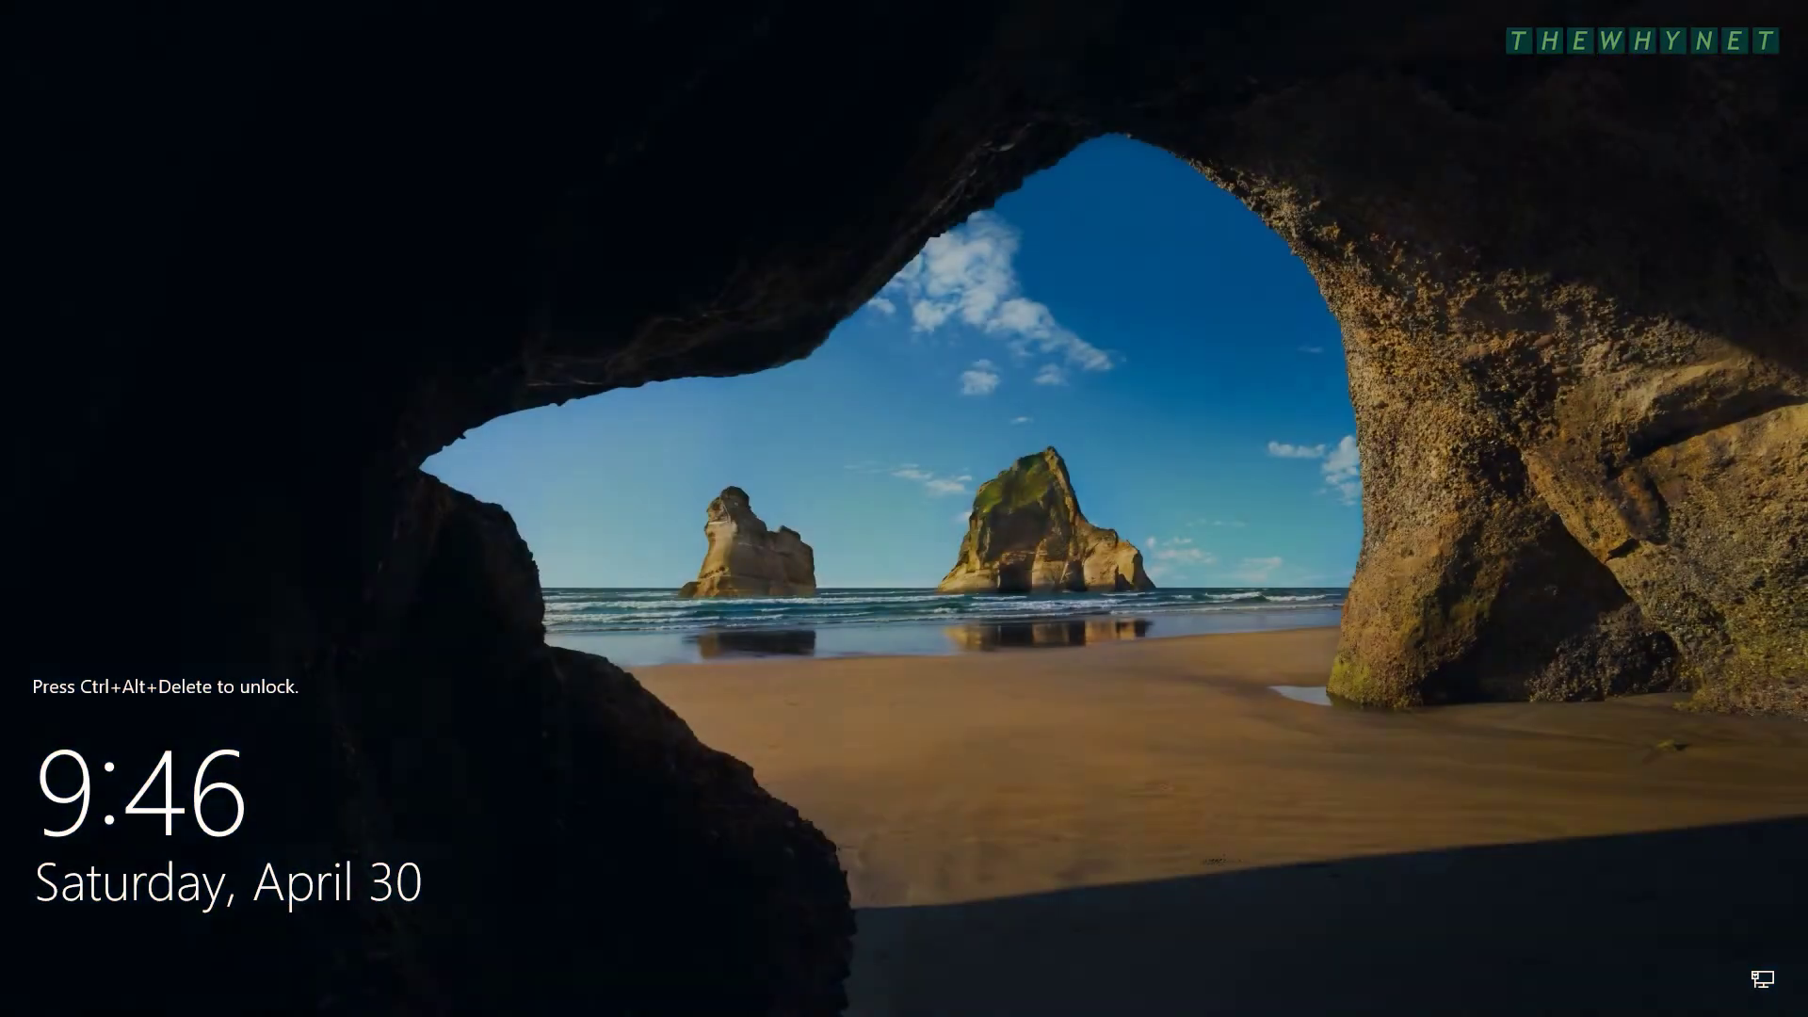
Step: Sign back in to DC2 with the domain administrator password
{"action": "key", "text": "ctrl+alt+Delete"}
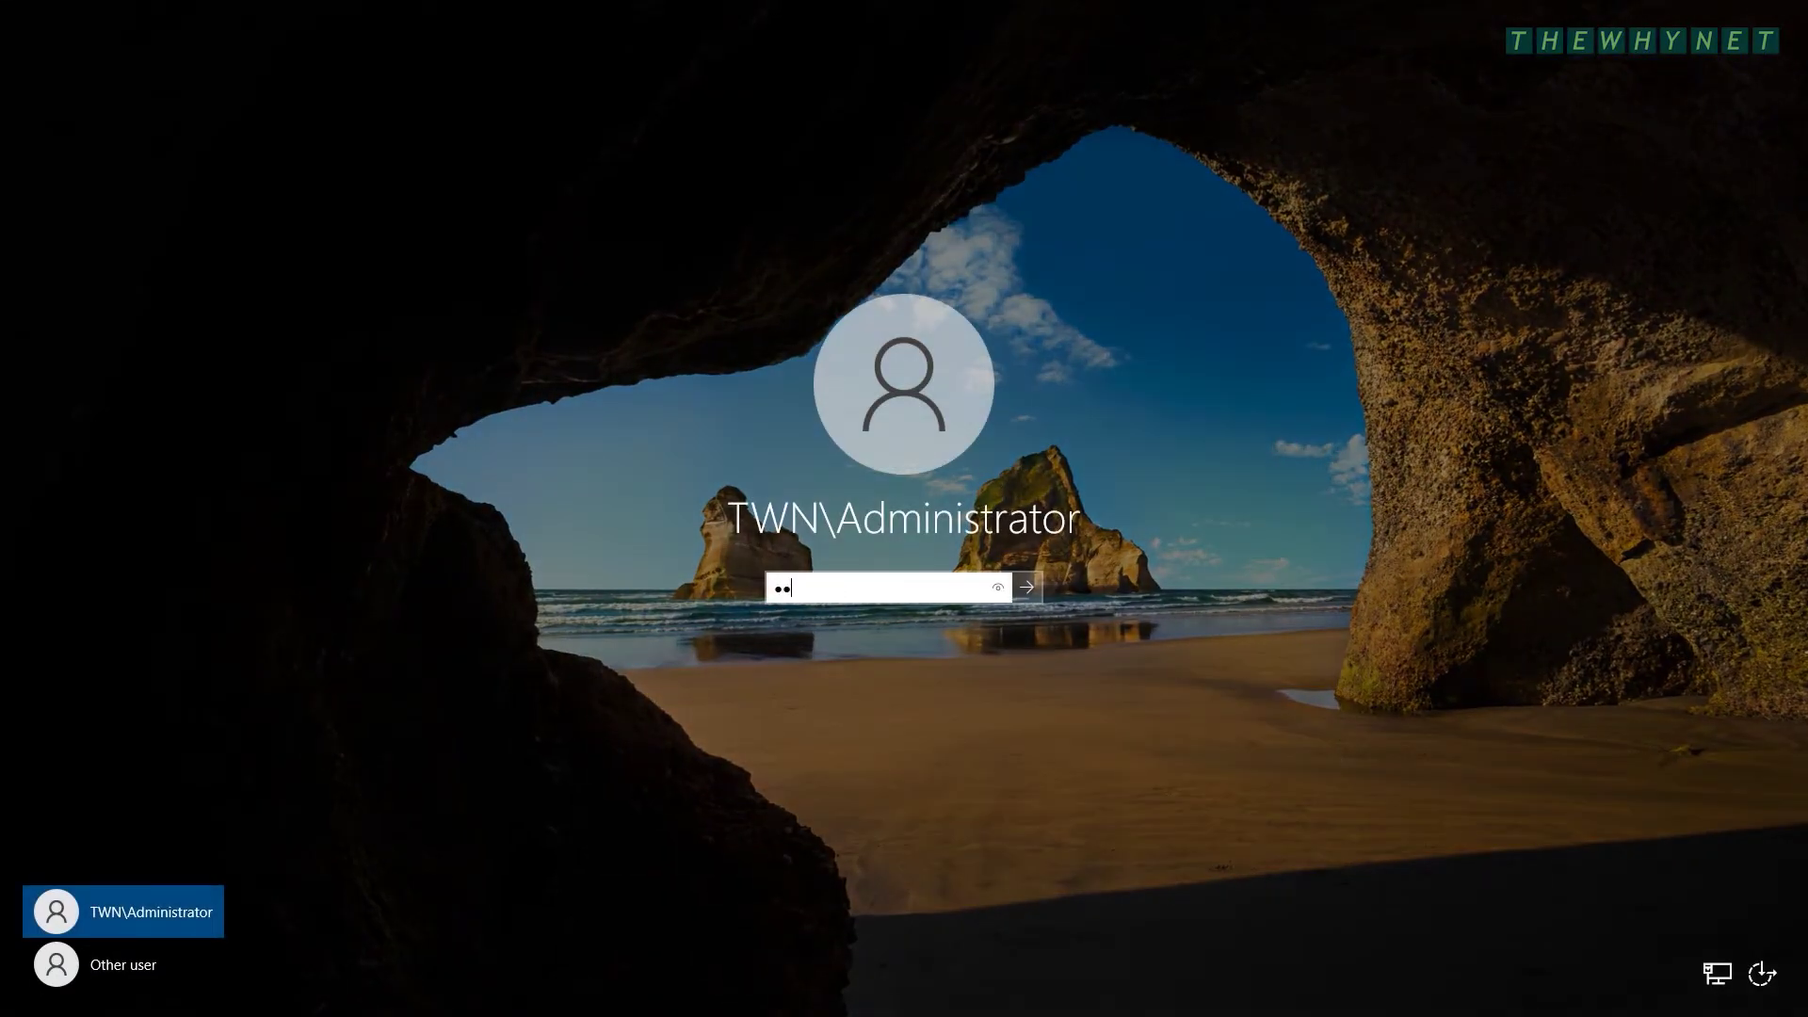
{"action": "key", "text": "Return"}
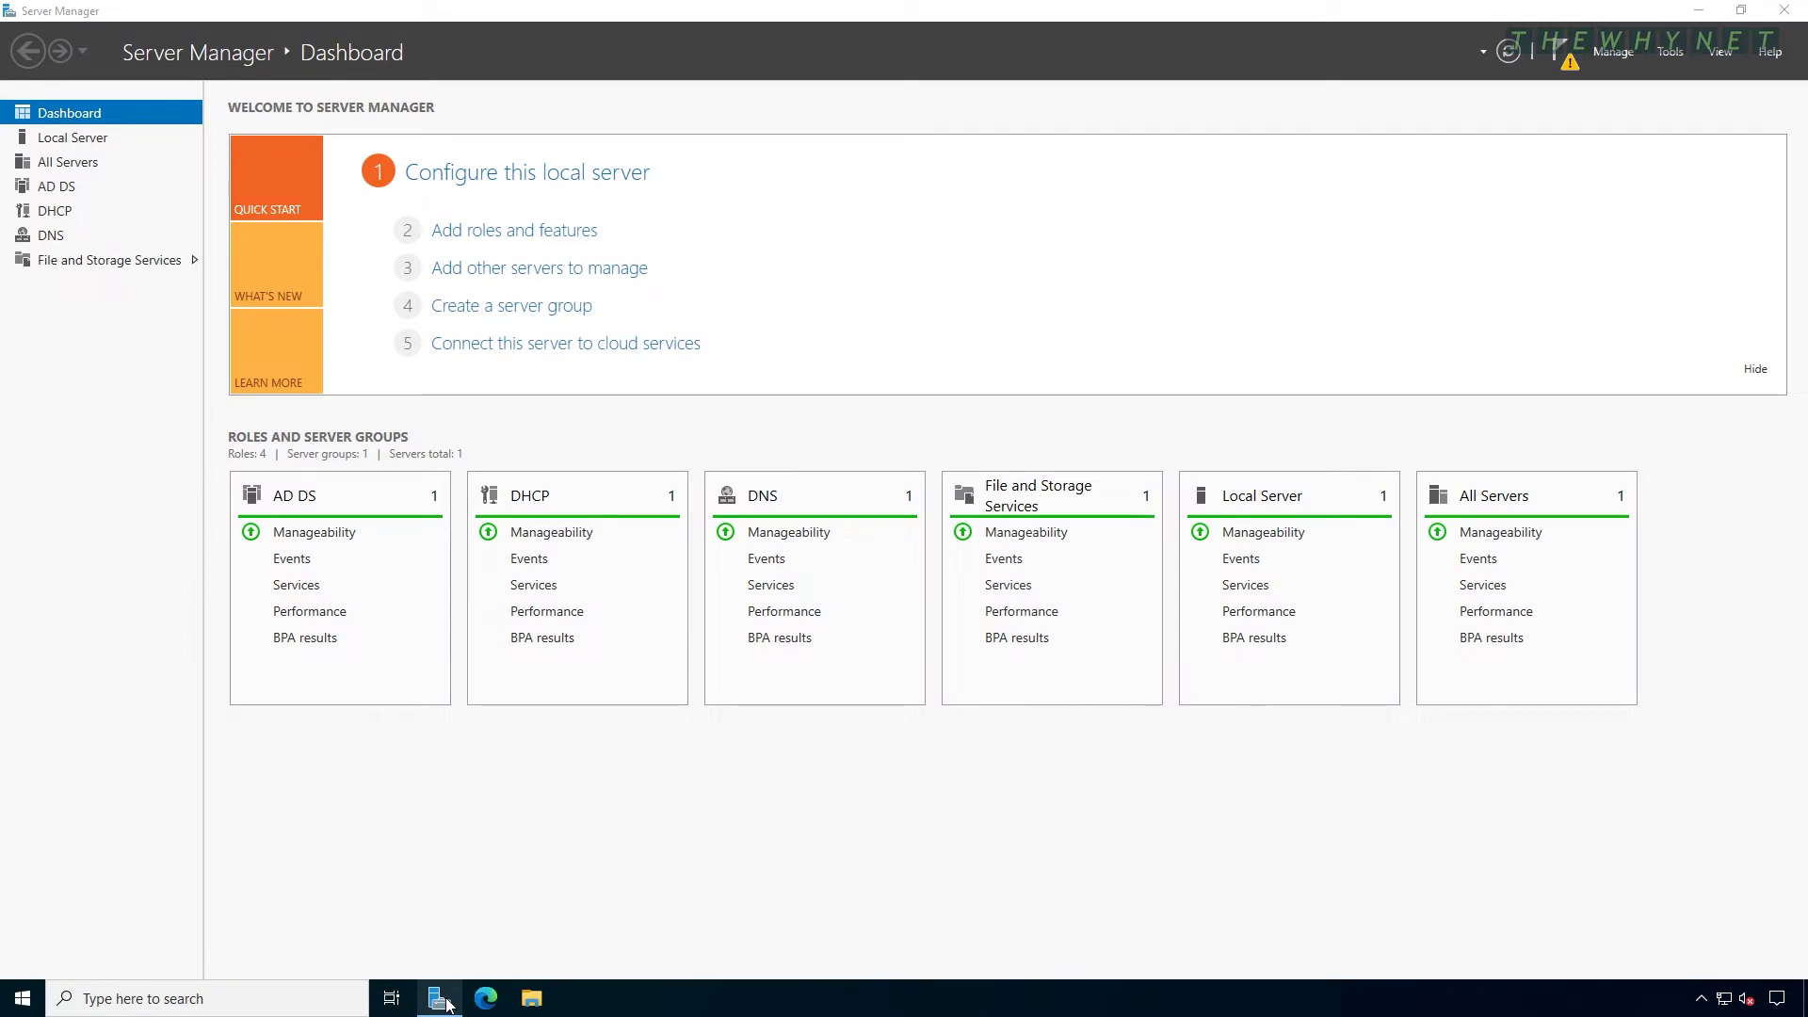
Step: Complete the DHCP post-install configuration, creating the security groups and authorizing the server in AD DS
{"action": "left_click", "coordinate": [1563, 55]}
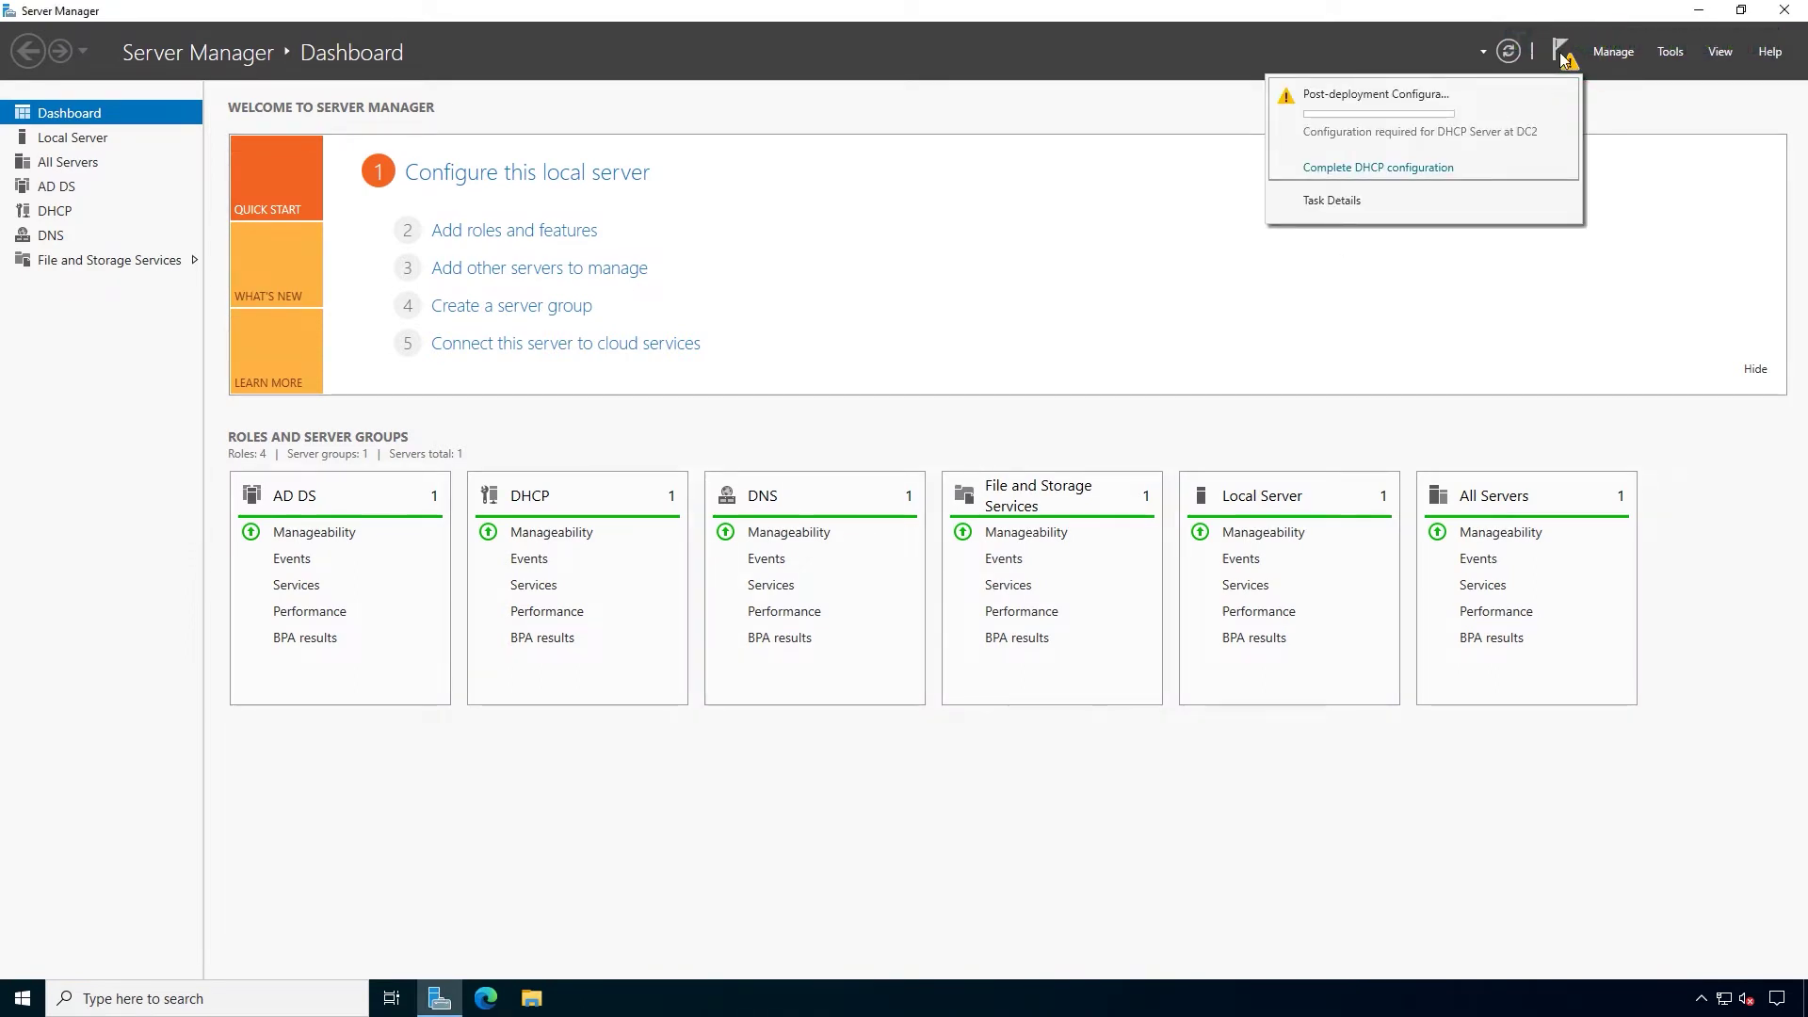
{"action": "left_click", "coordinate": [1423, 168]}
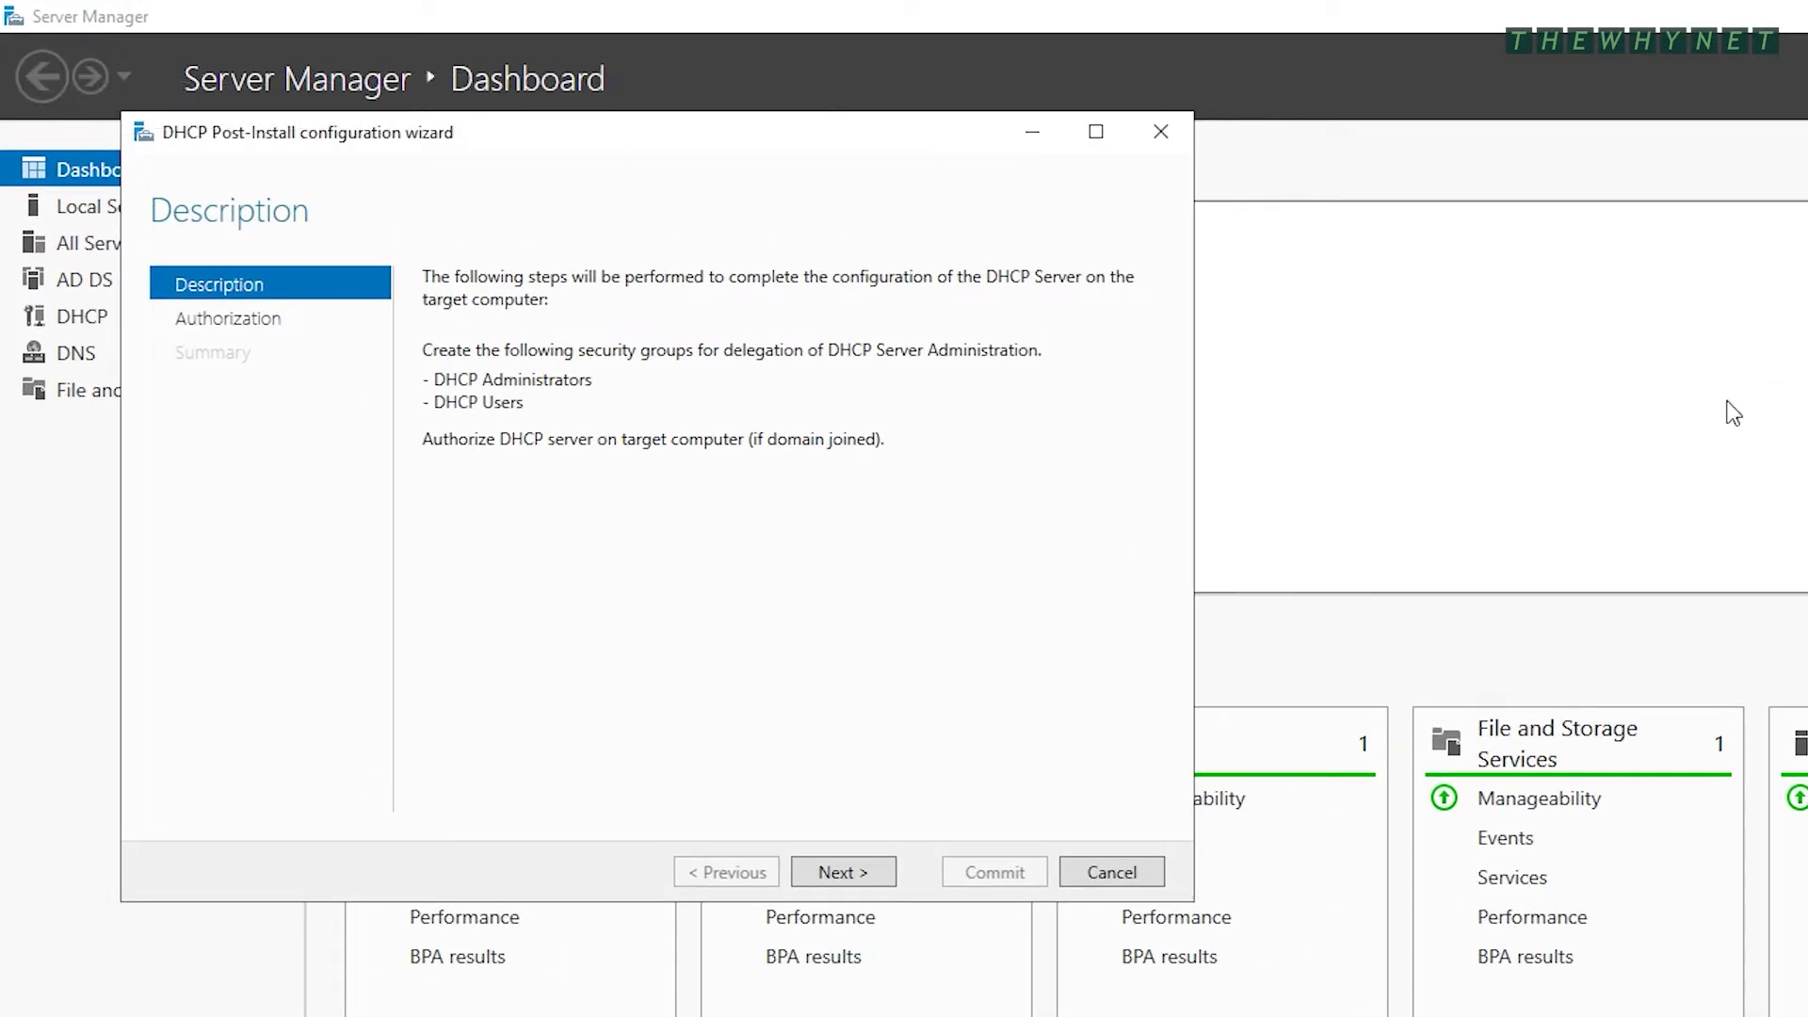
{"action": "left_click", "coordinate": [883, 881]}
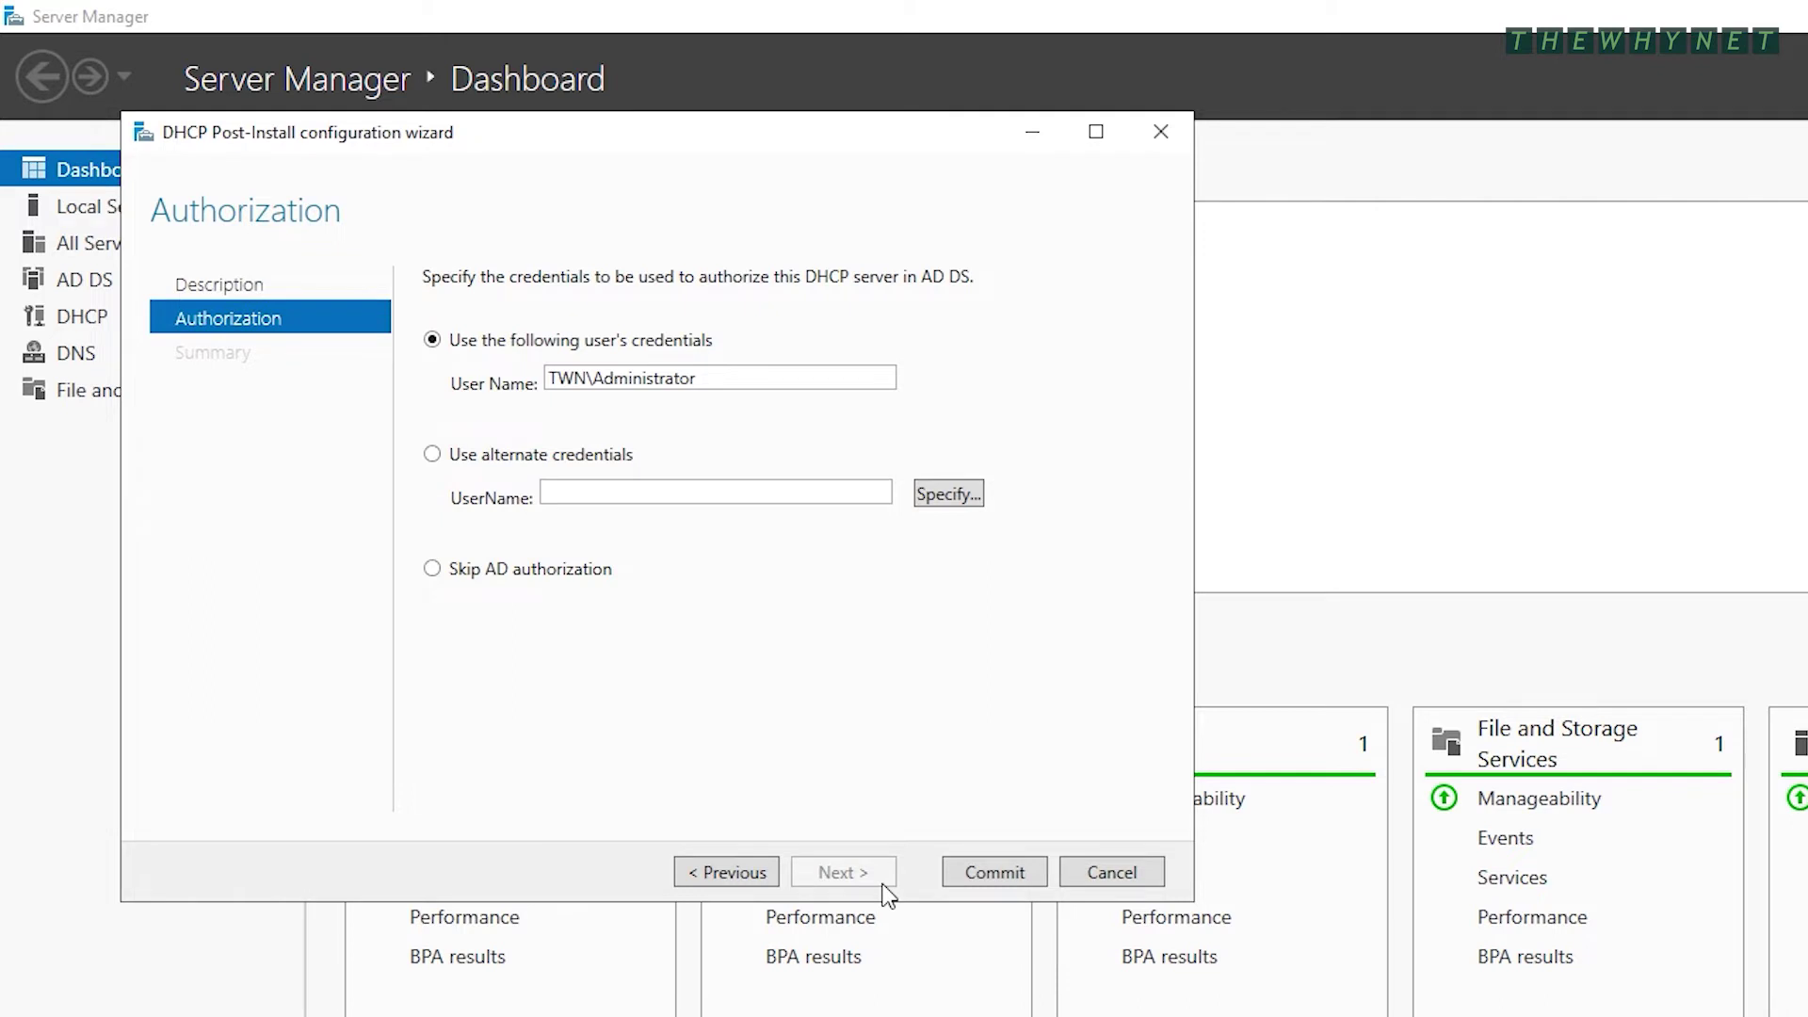
{"action": "left_click", "coordinate": [987, 870]}
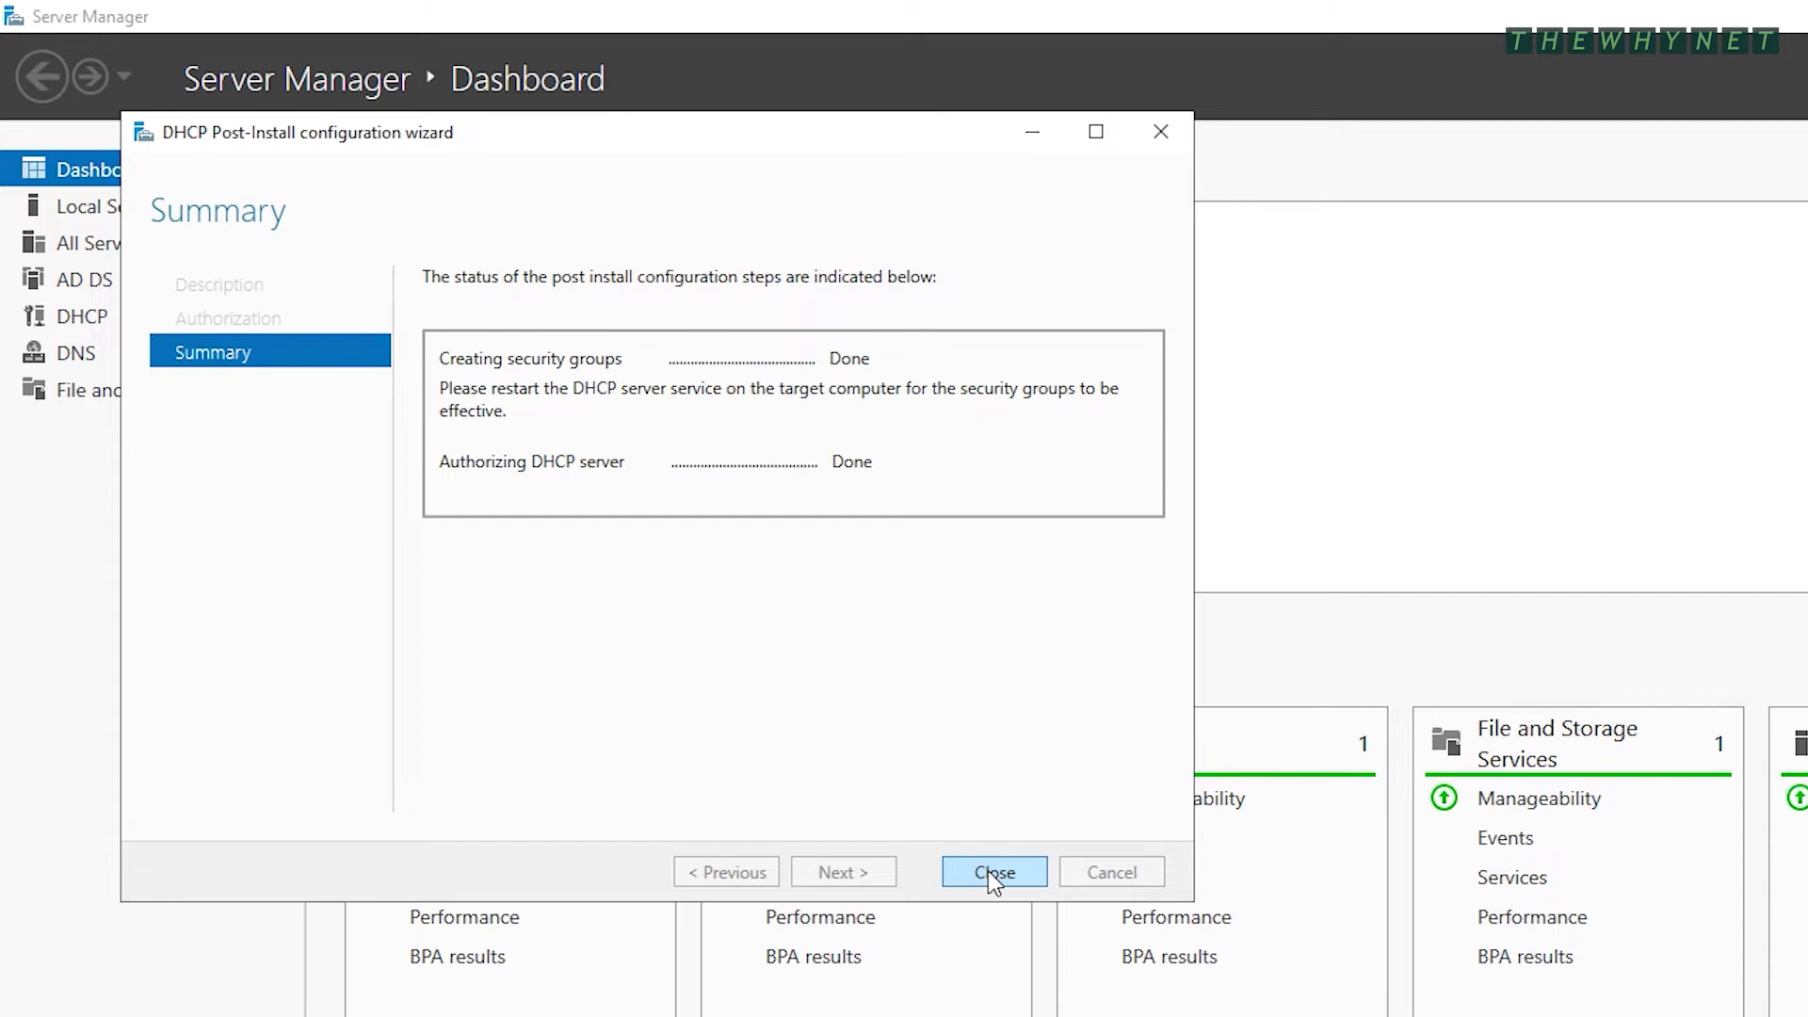
{"action": "left_click", "coordinate": [990, 871]}
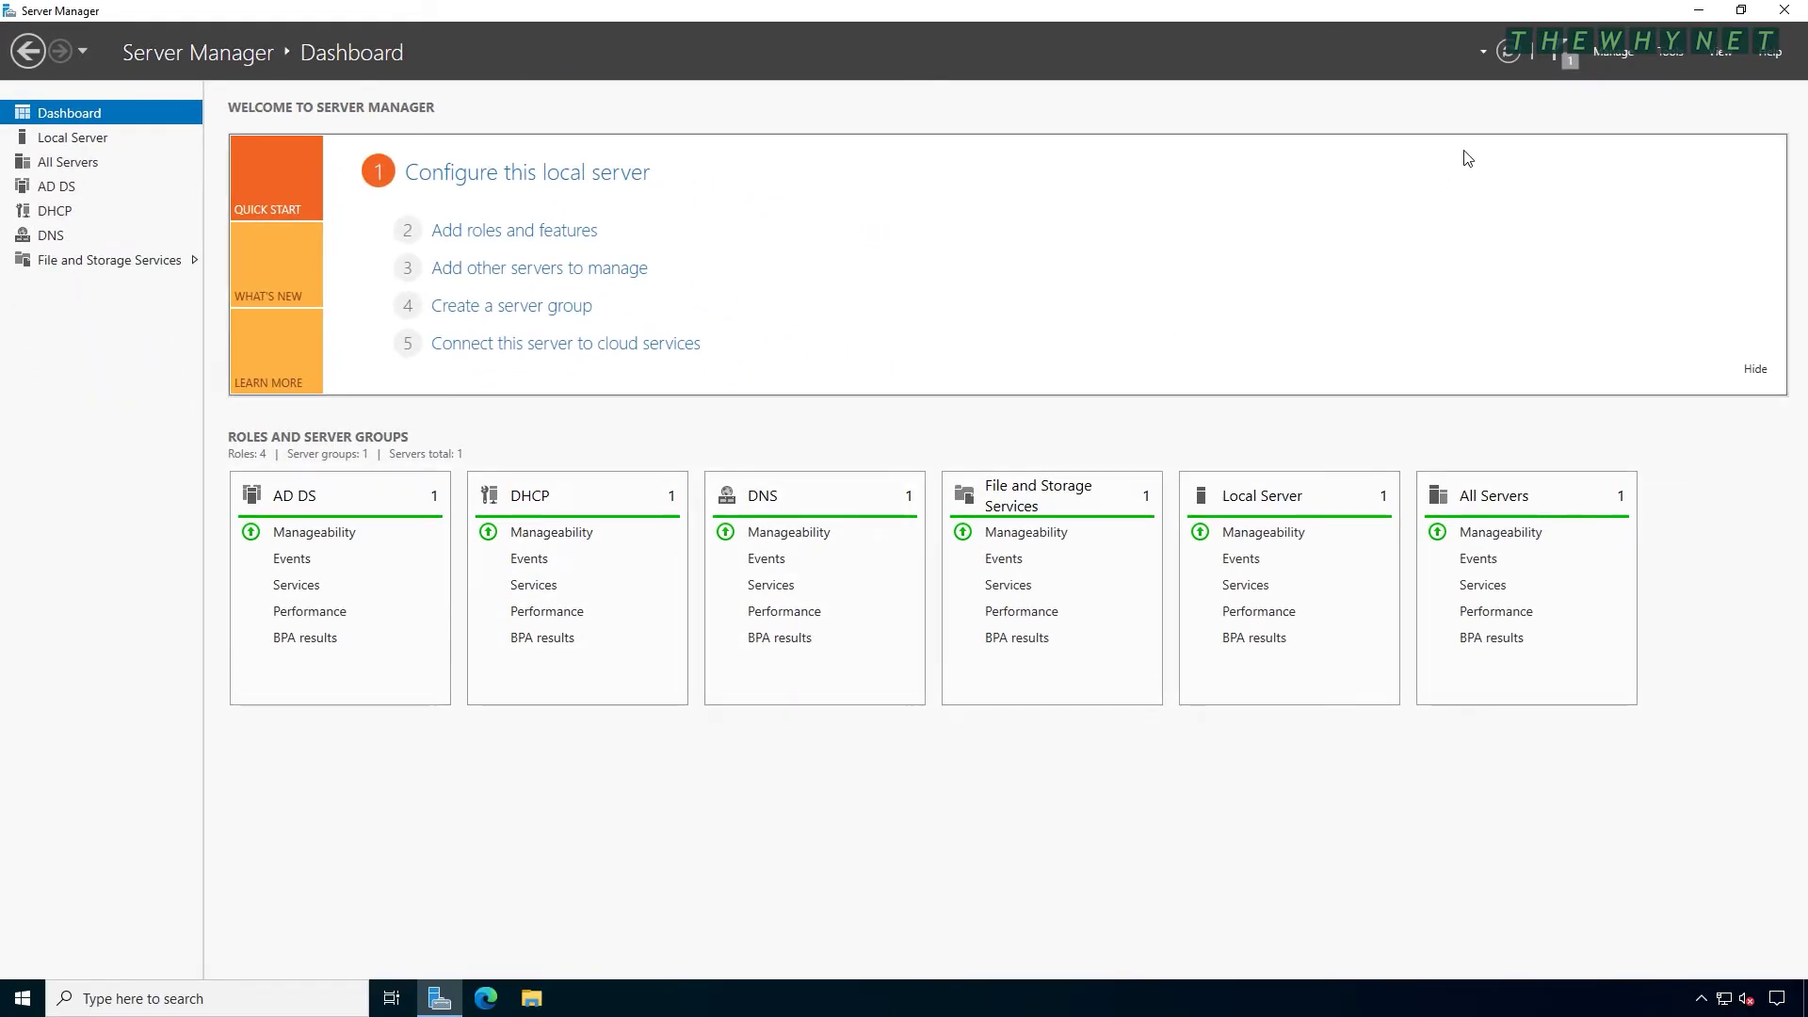
{"action": "left_click", "coordinate": [1663, 59]}
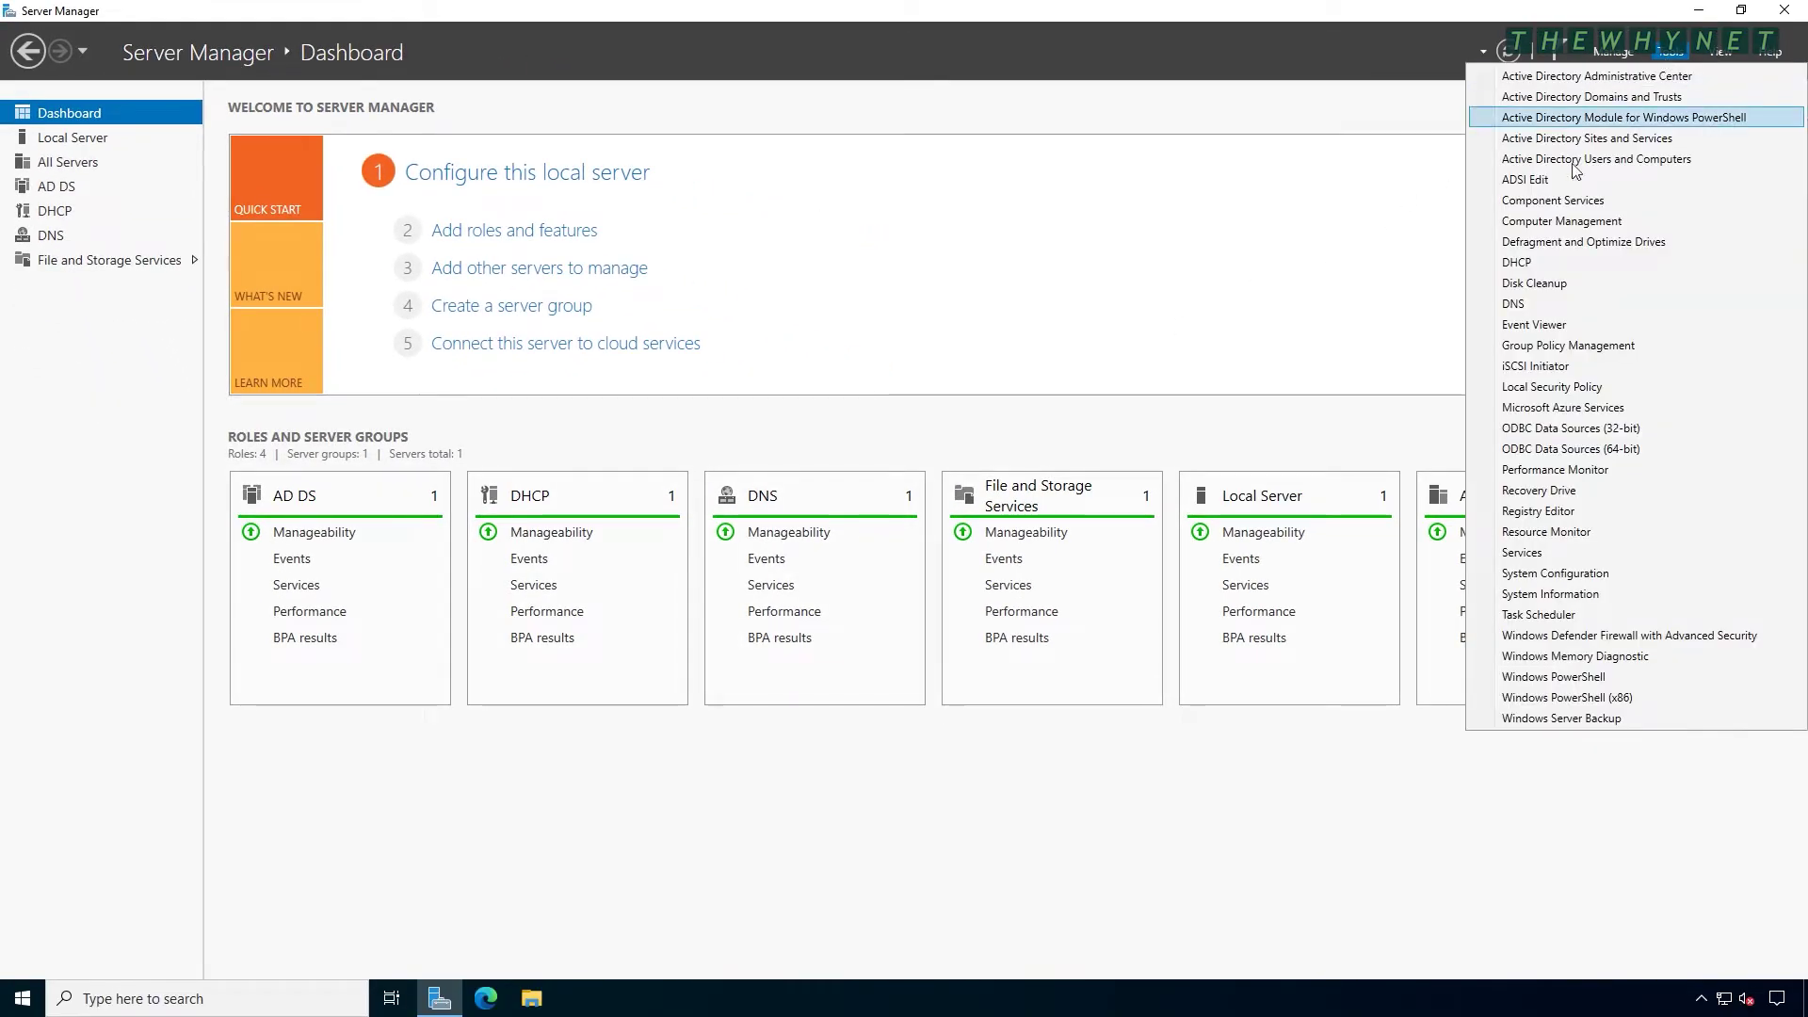
Step: Launch the DHCP console, enlarge it, and expand dc2.twn.local to its IPv4 node
{"action": "left_click", "coordinate": [1526, 265]}
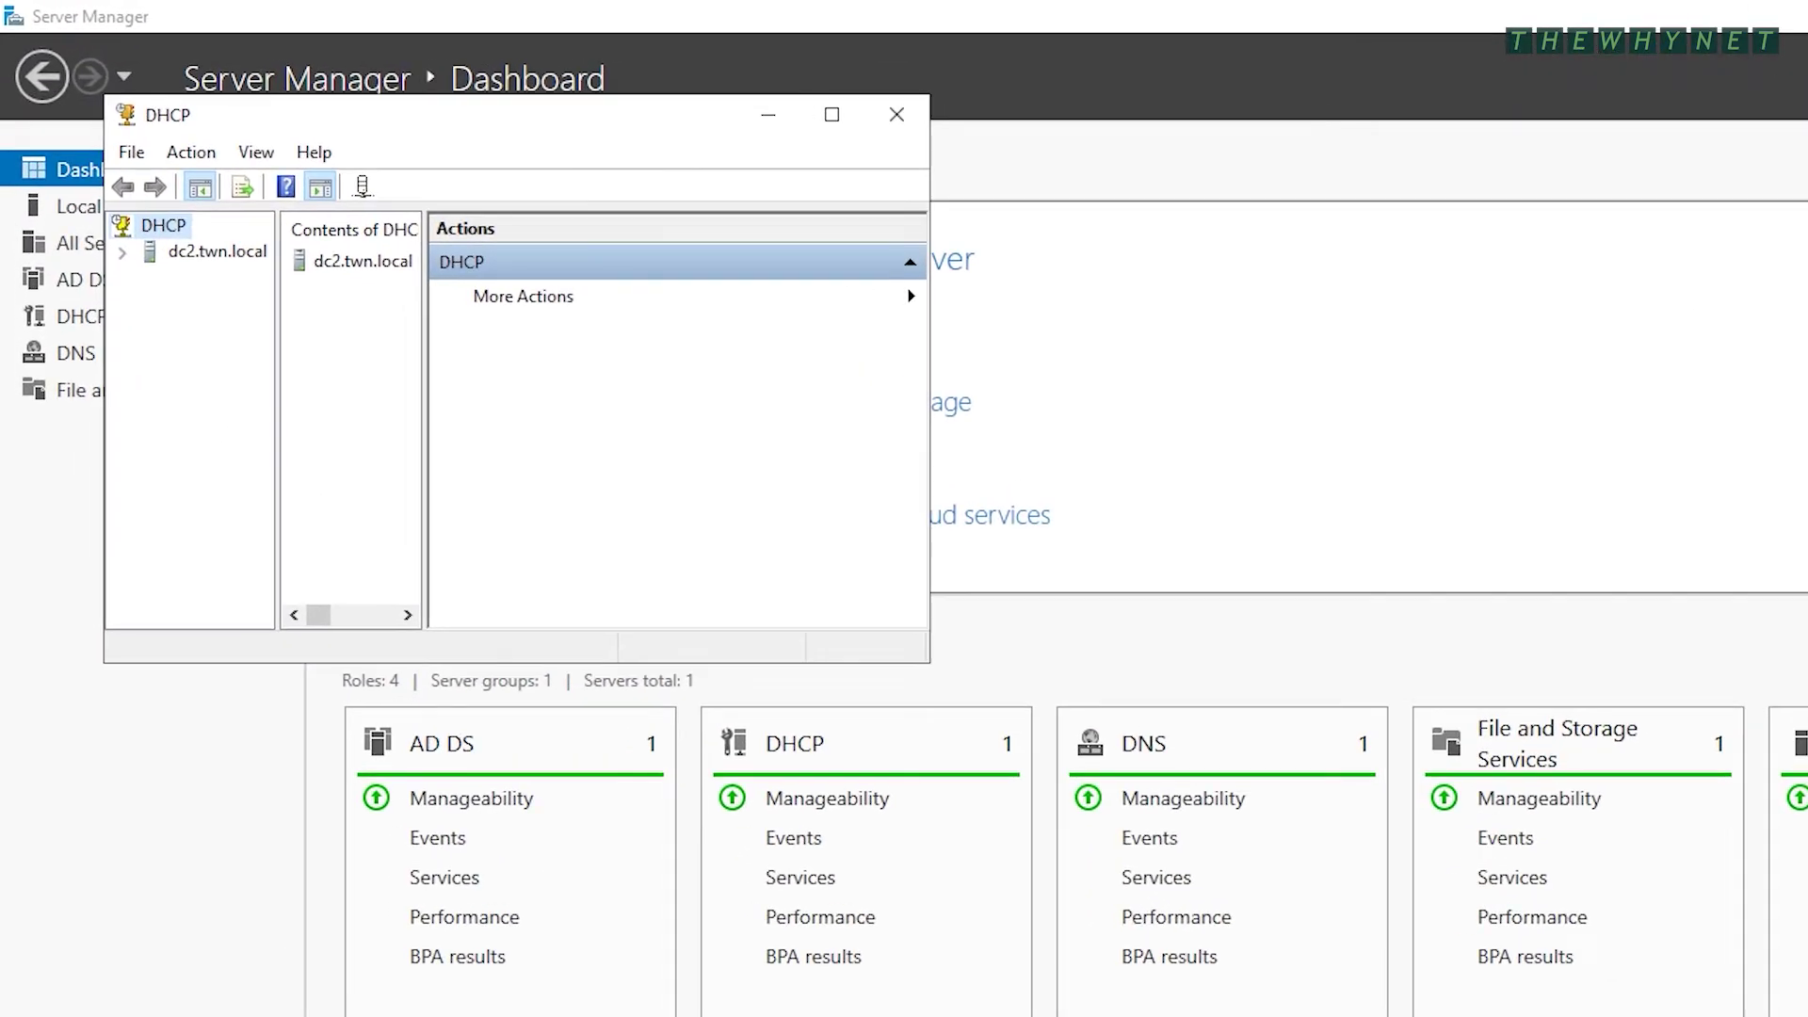
{"action": "left_click_drag", "start_coordinate": [926, 660], "coordinate": [1693, 1016]}
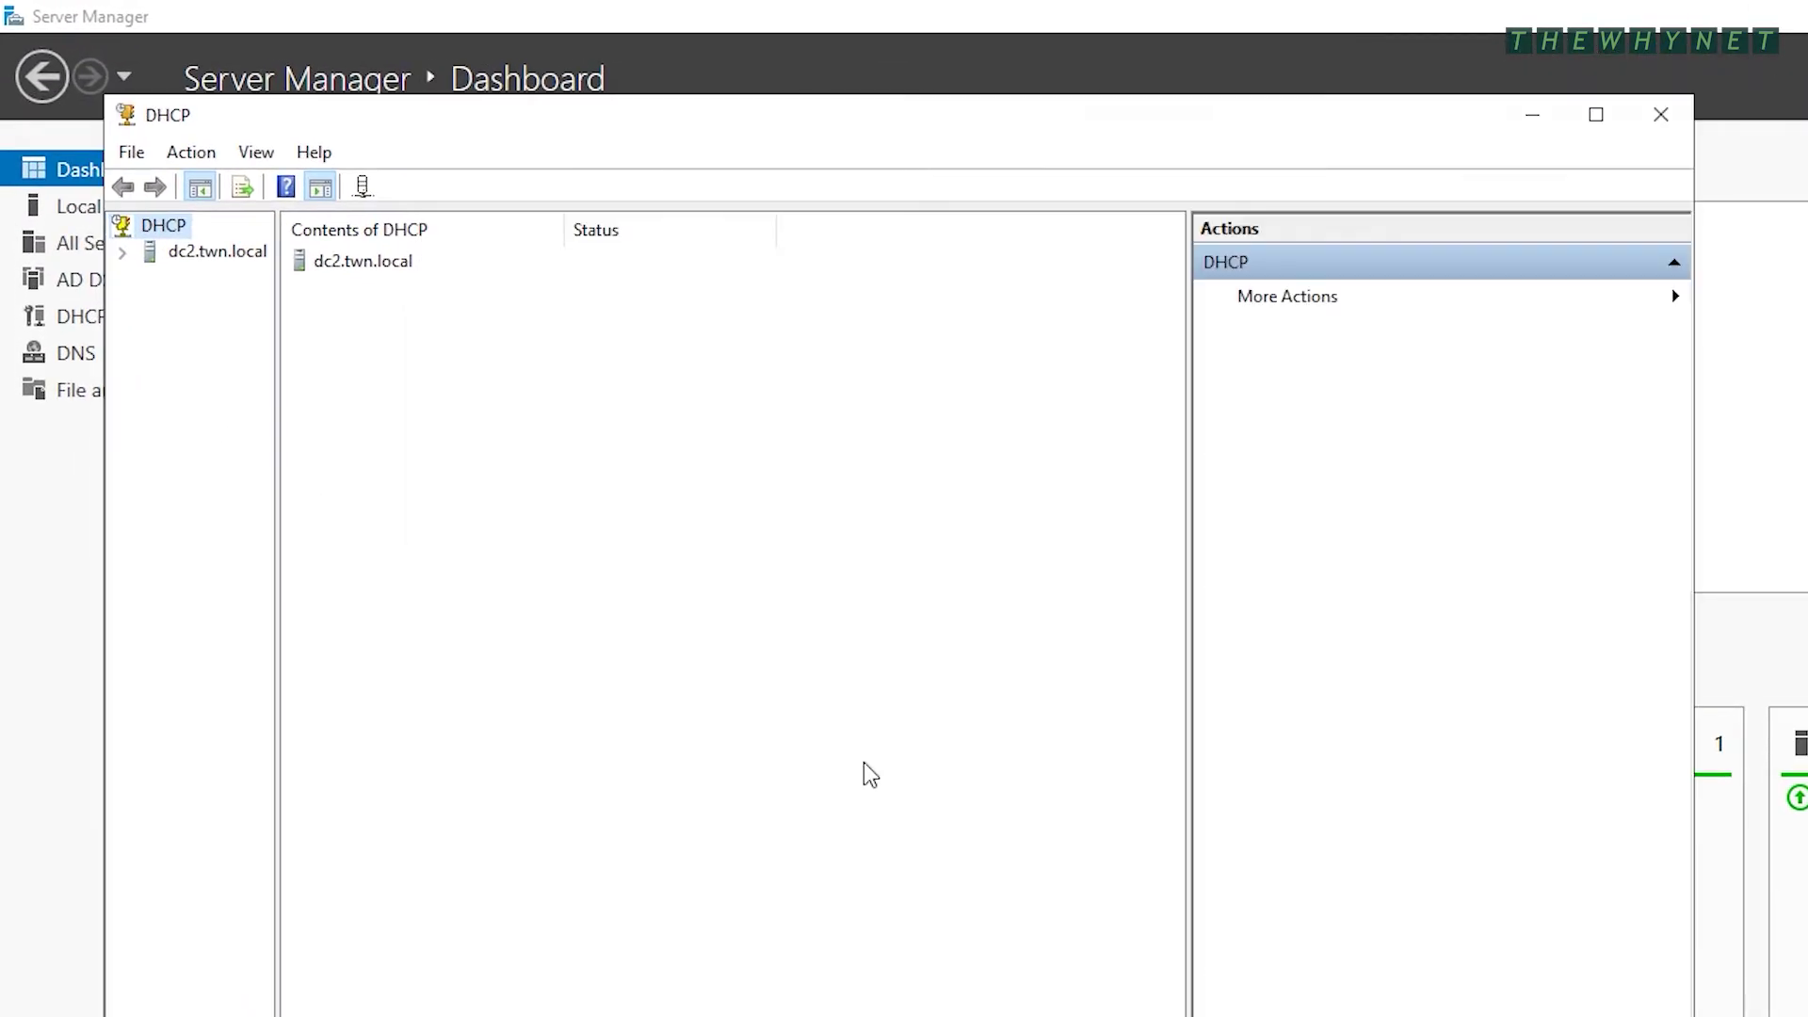
{"action": "left_click", "coordinate": [122, 252]}
{"action": "double_click", "coordinate": [182, 278]}
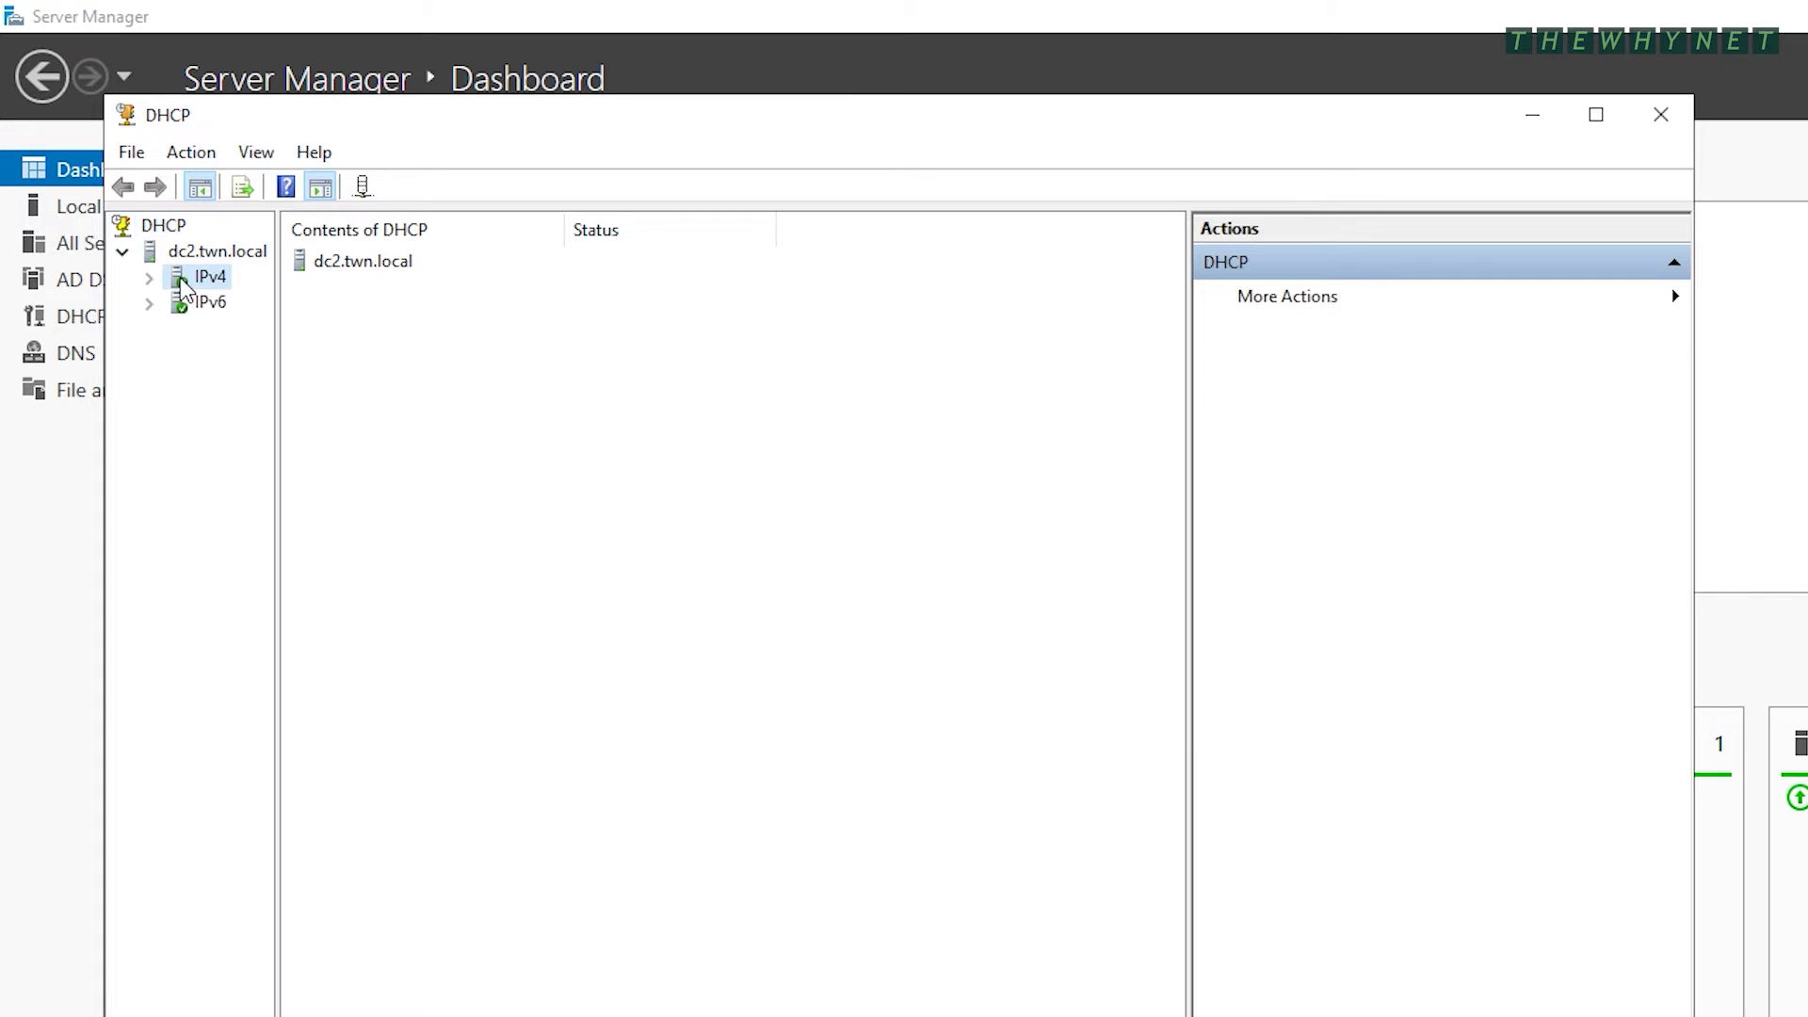
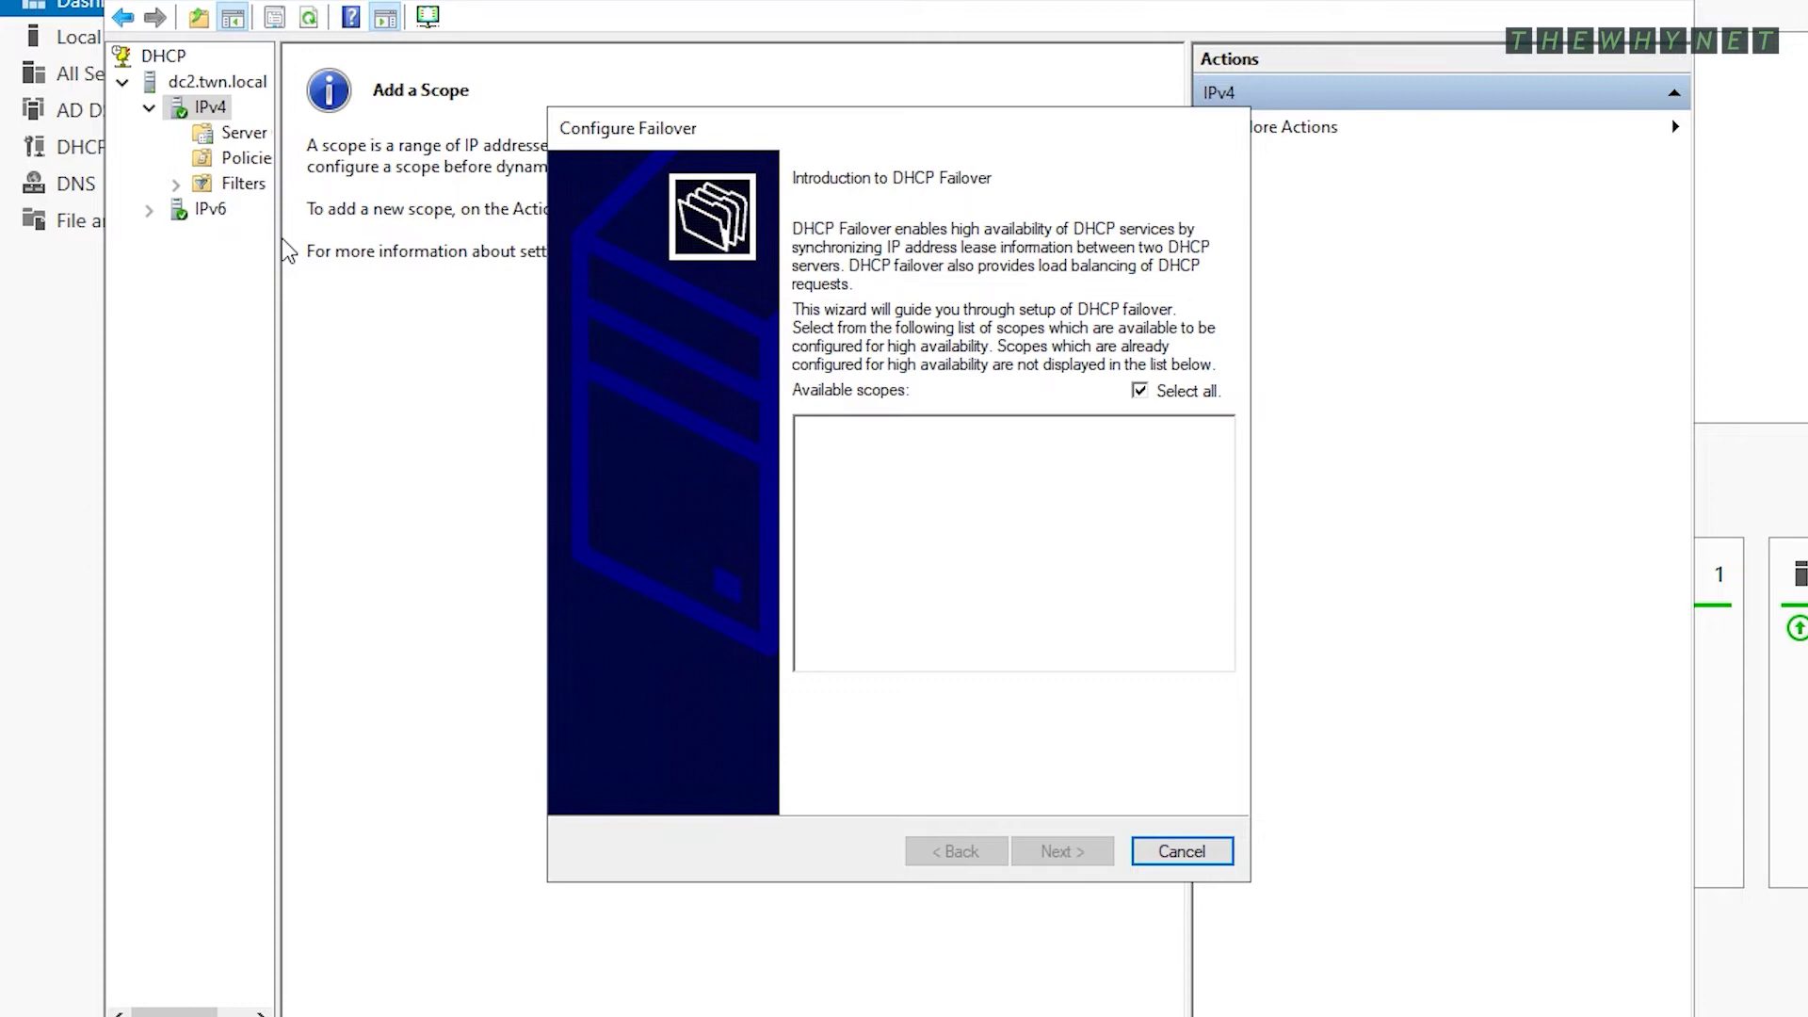
Step: Add dc1.twn.local (10.0.0.10) to the DHCP console from the authorized servers list
{"action": "left_click", "coordinate": [148, 108]}
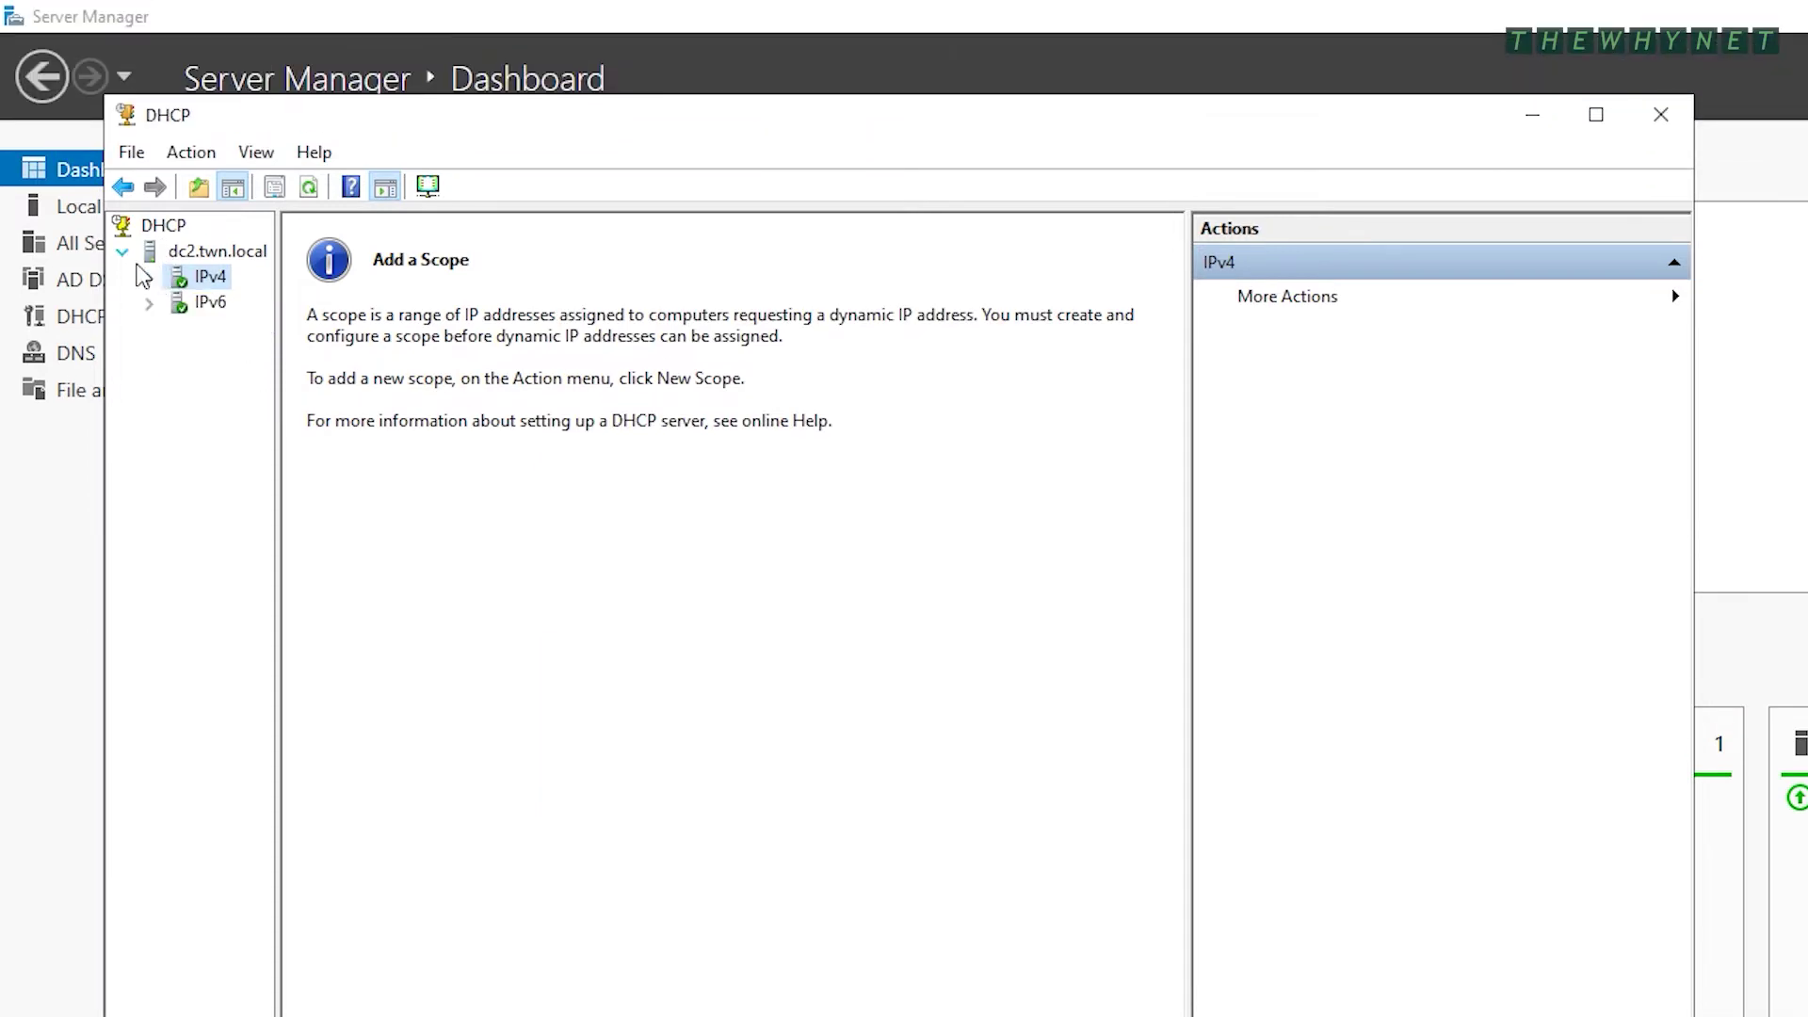
{"action": "left_click", "coordinate": [122, 251]}
{"action": "left_click", "coordinate": [164, 226]}
{"action": "right_click", "coordinate": [167, 229]}
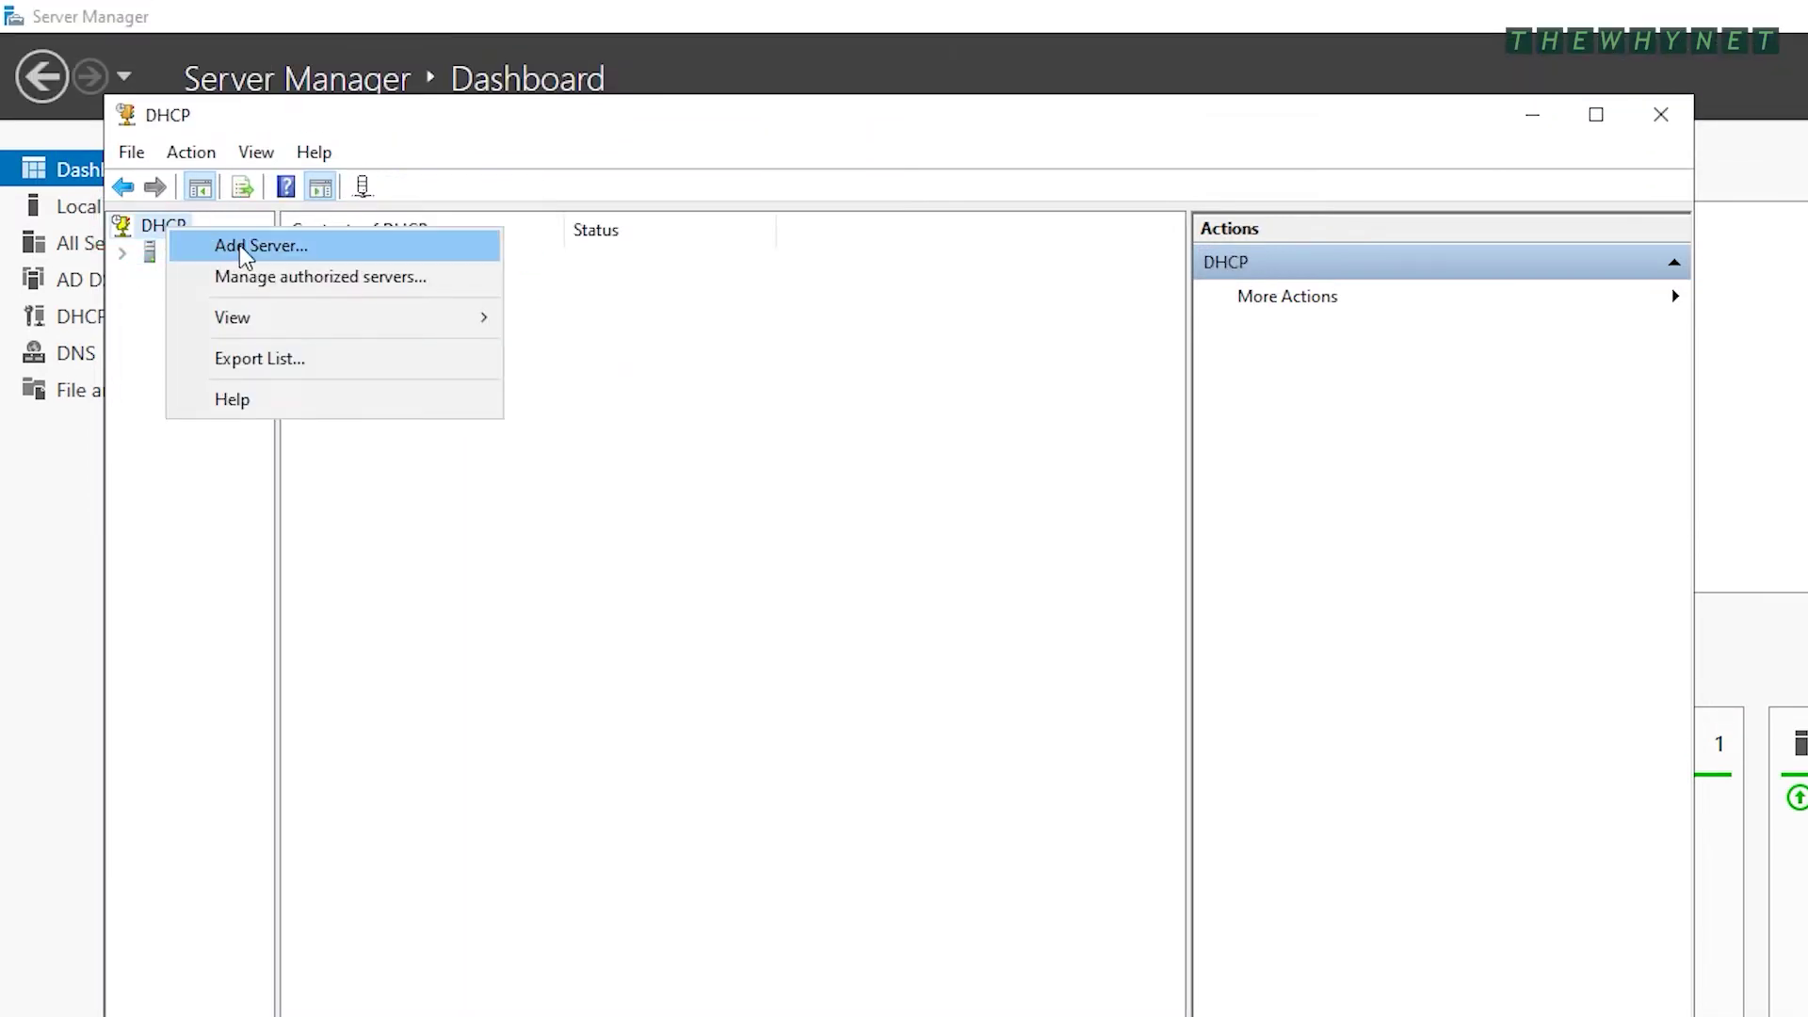
{"action": "left_click", "coordinate": [254, 252]}
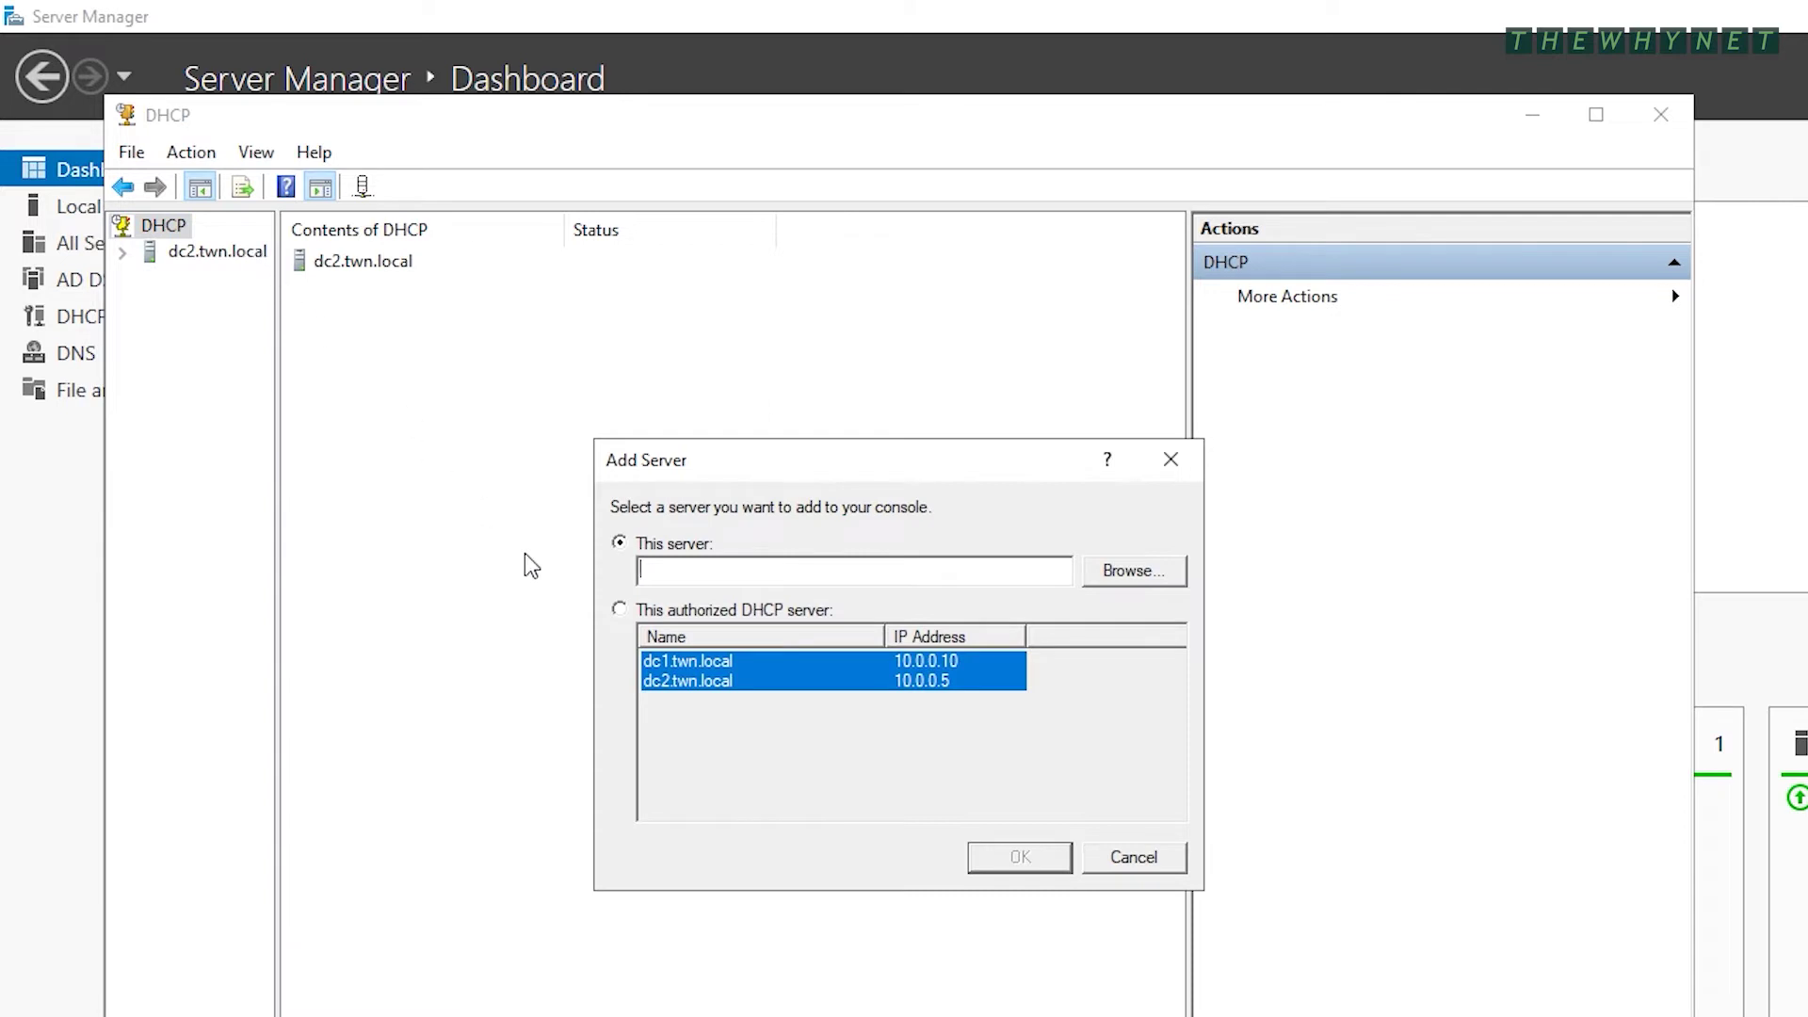
{"action": "left_click", "coordinate": [619, 609]}
{"action": "left_click", "coordinate": [672, 669]}
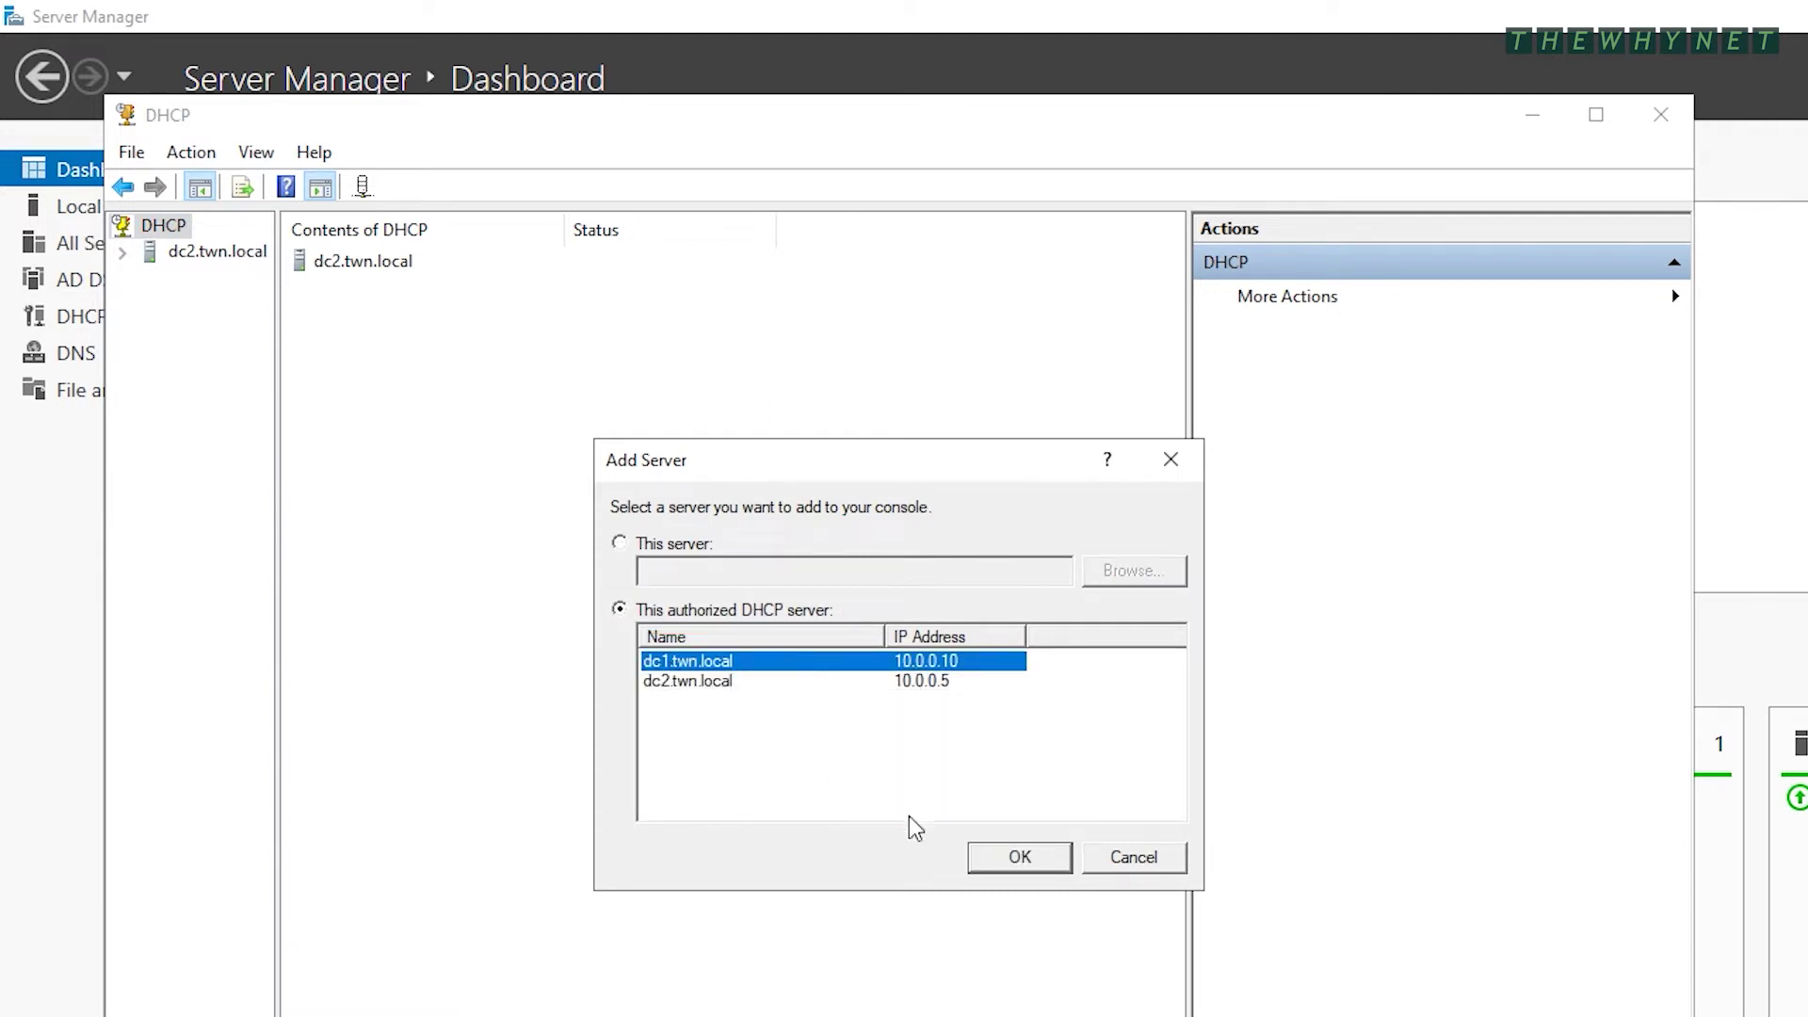
{"action": "left_click", "coordinate": [1010, 862]}
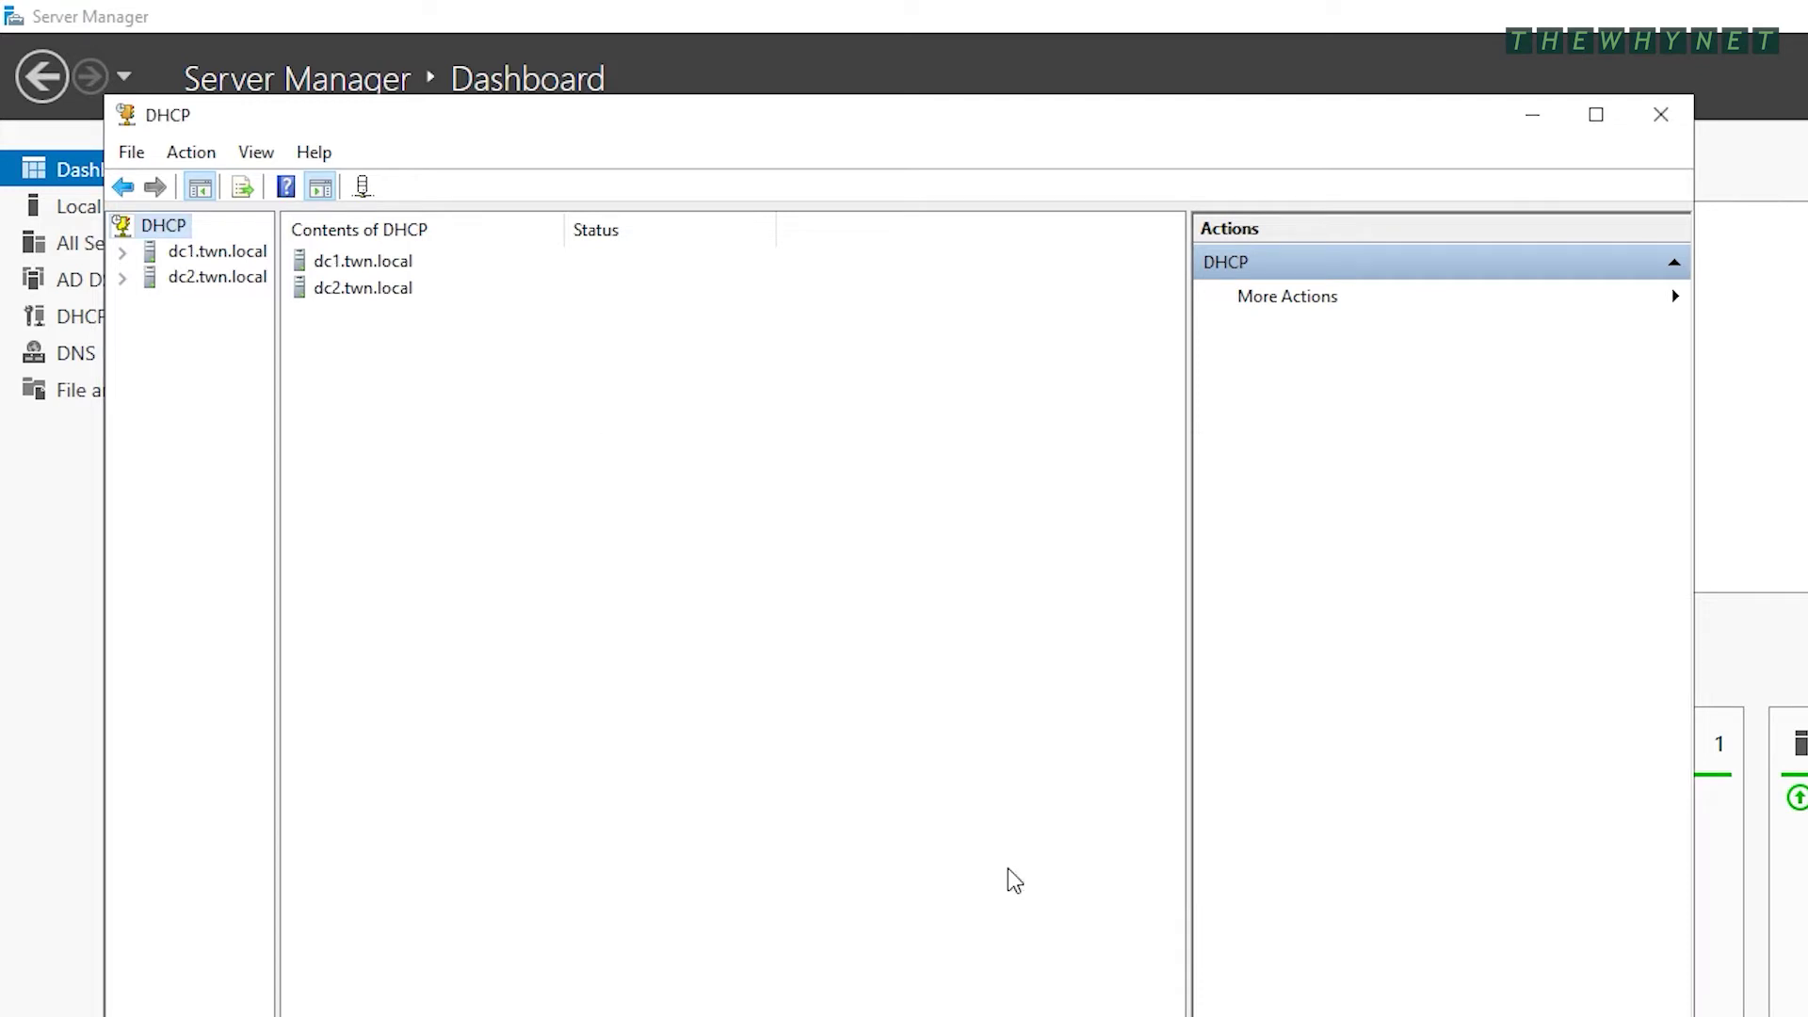
Step: Begin failover for dc1's scope 10.0.0.0, choosing dc2.twn.local as the partner server
{"action": "double_click", "coordinate": [200, 256]}
{"action": "double_click", "coordinate": [193, 106]}
{"action": "right_click", "coordinate": [187, 111]}
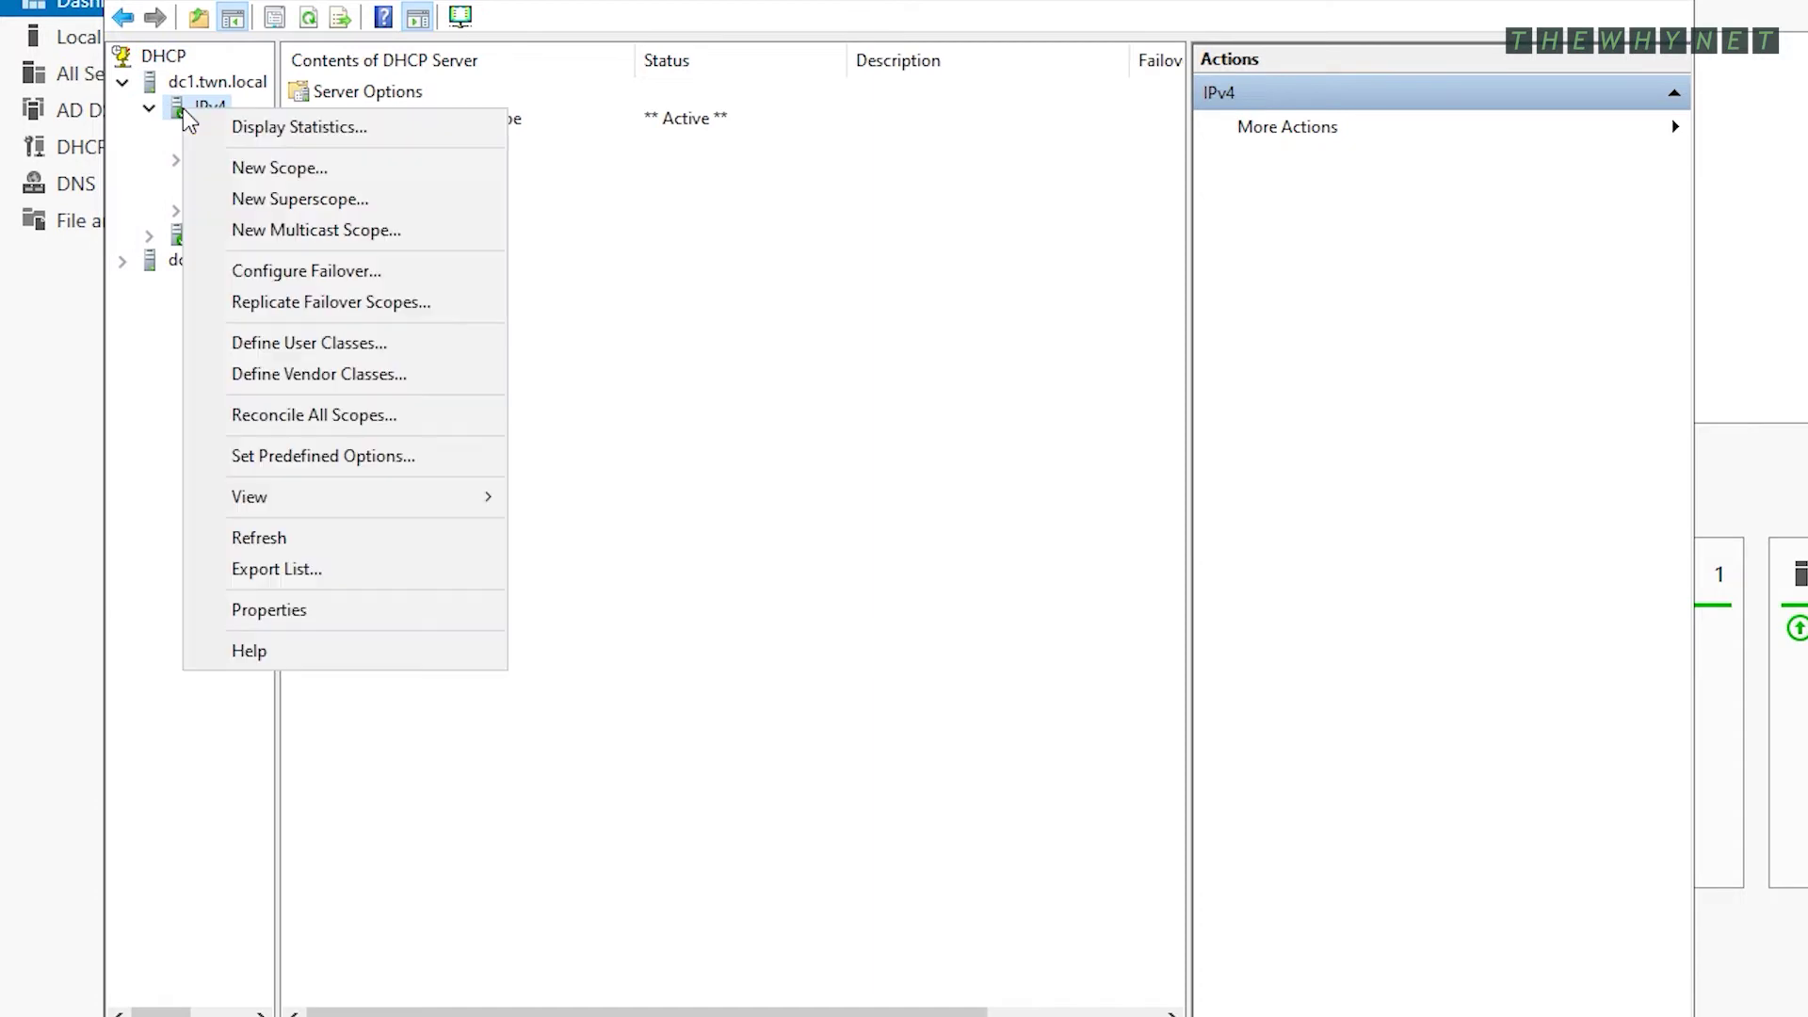
{"action": "left_click", "coordinate": [302, 271]}
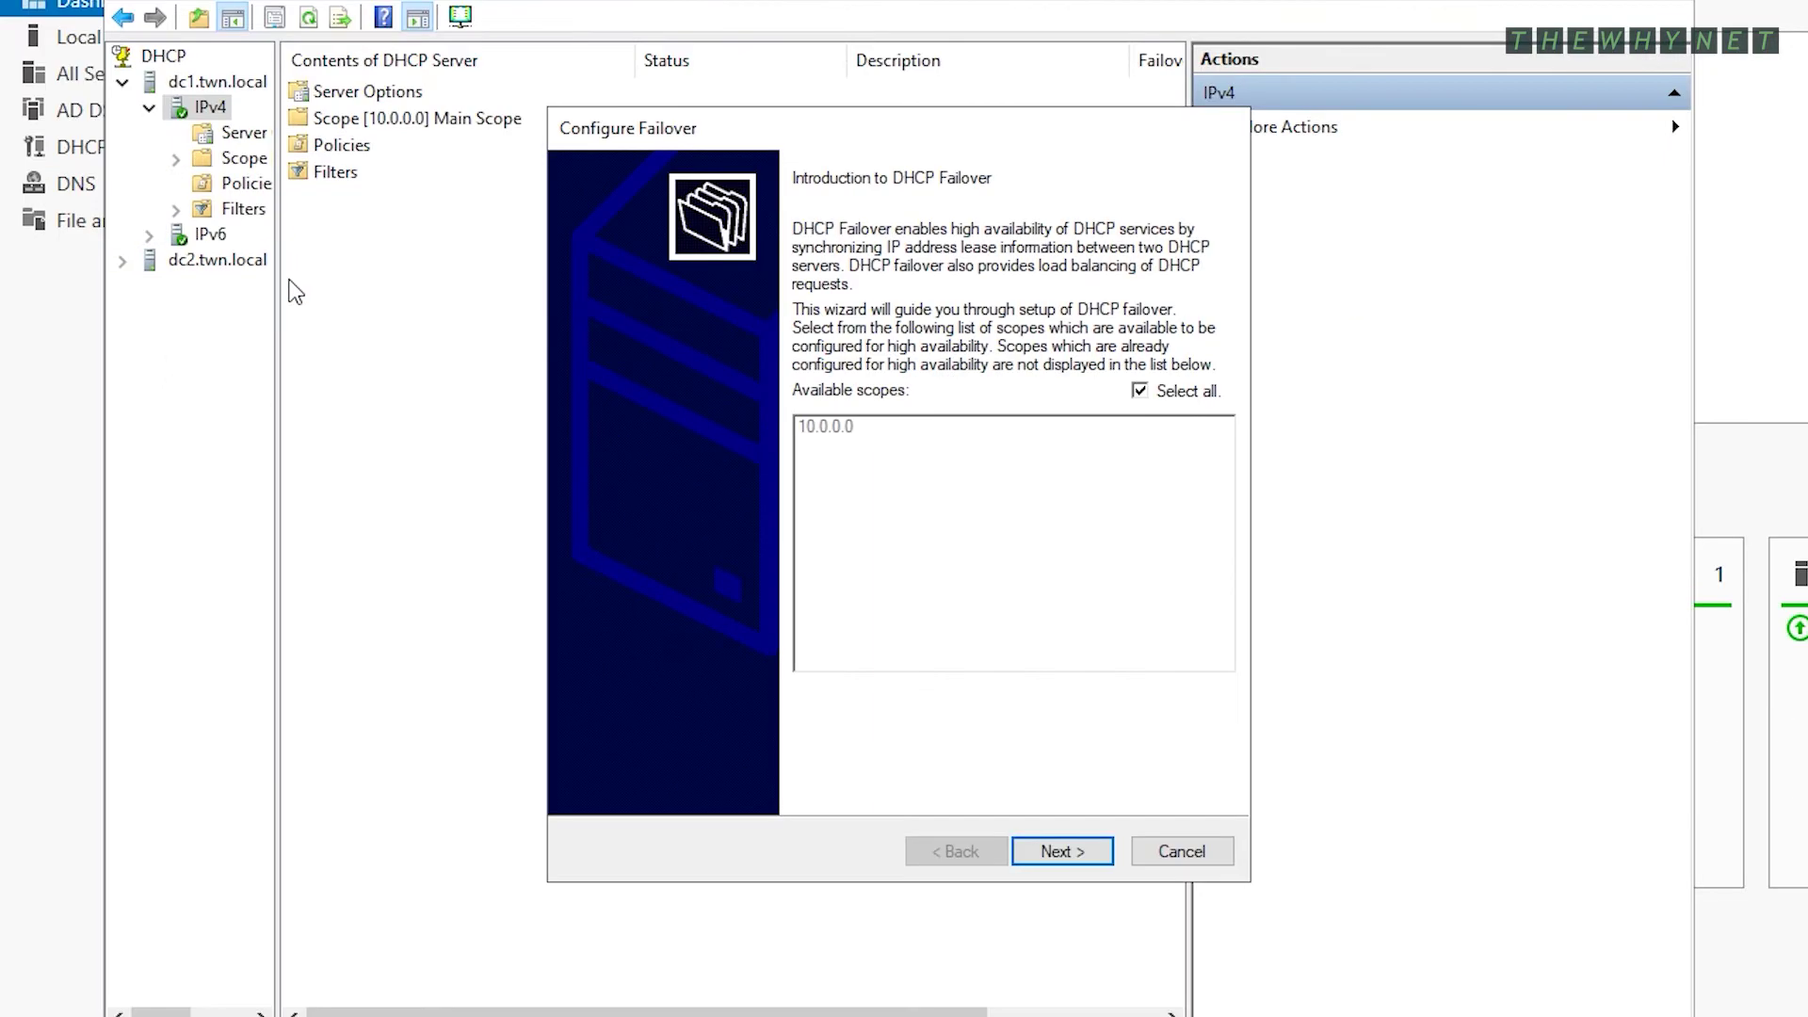
{"action": "left_click", "coordinate": [1050, 852]}
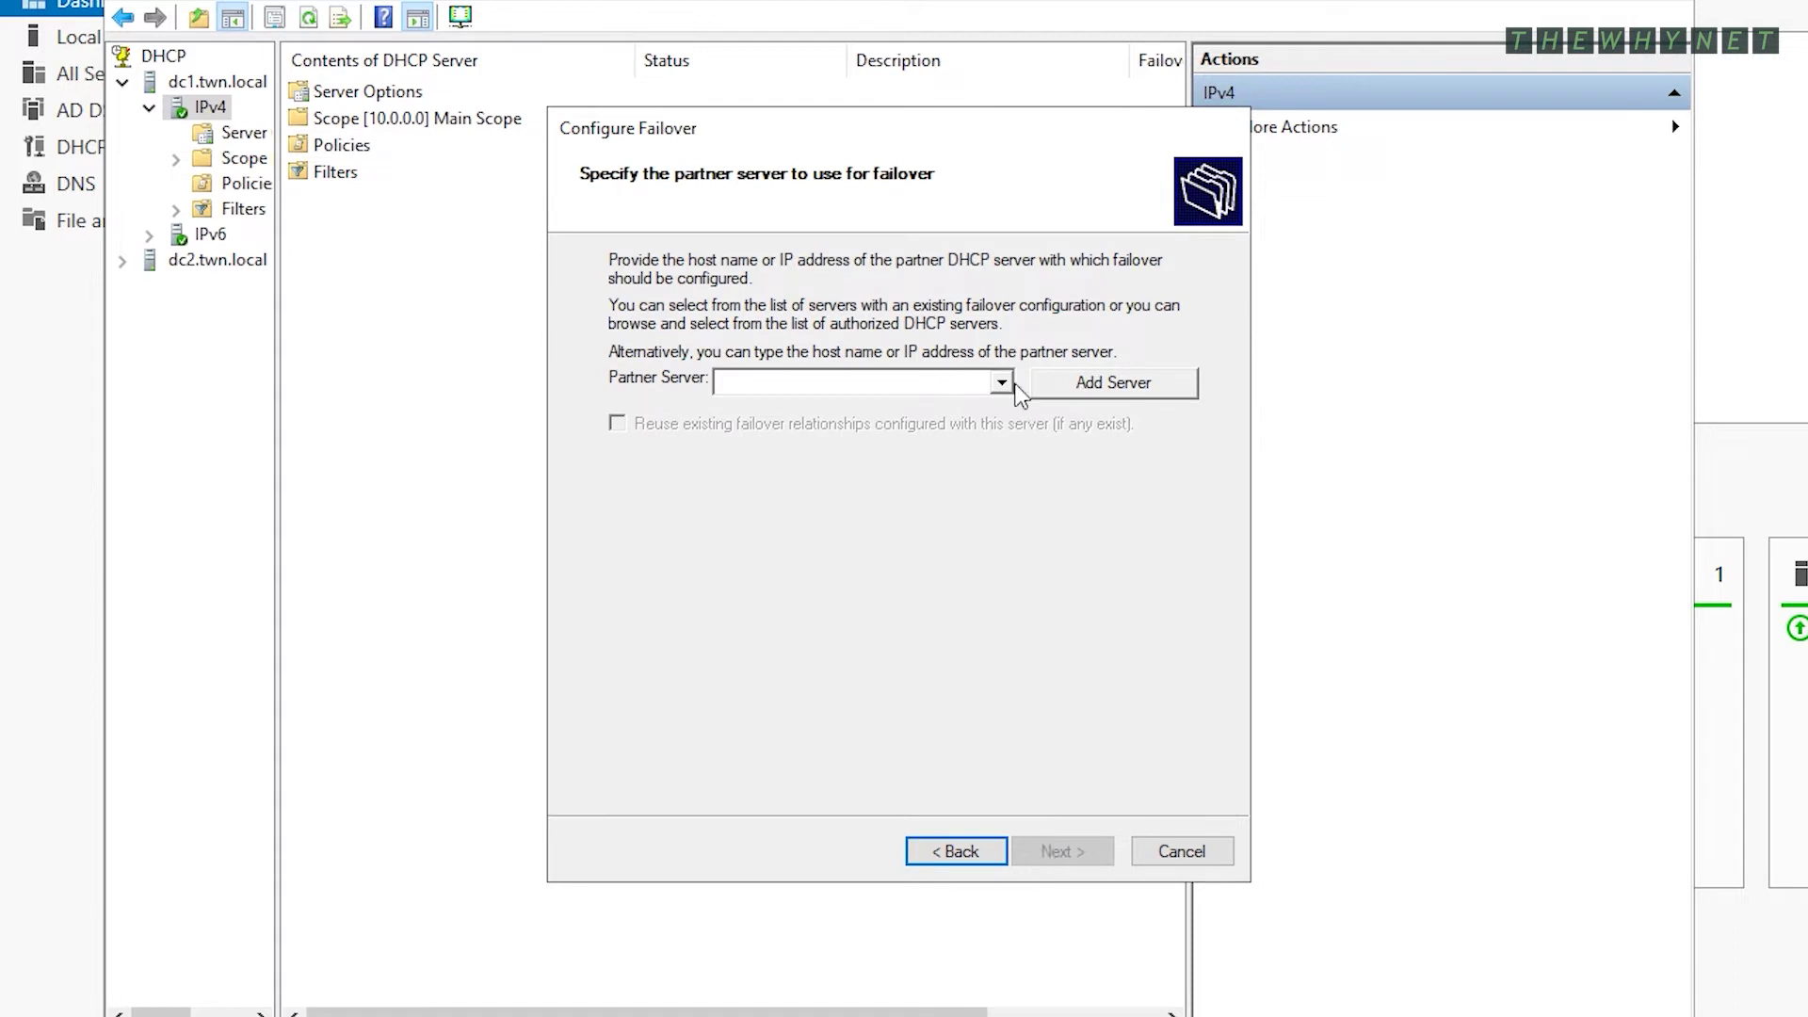
{"action": "left_click", "coordinate": [1107, 386]}
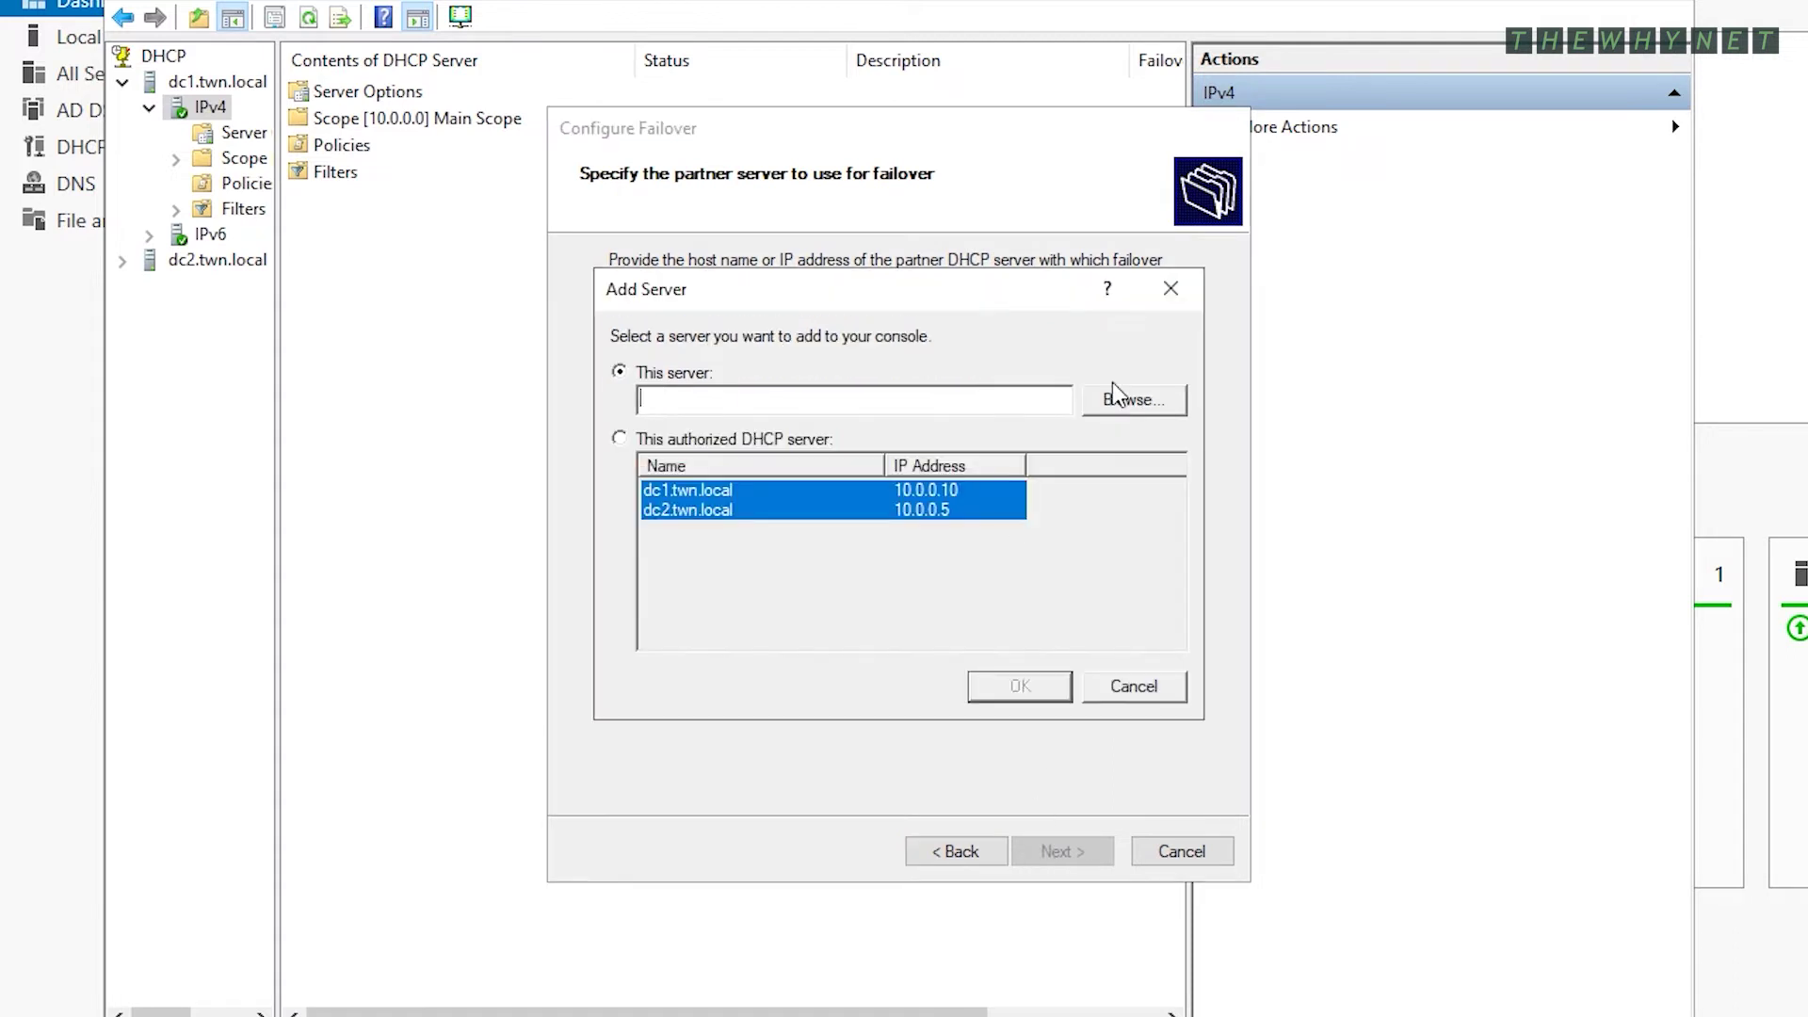
{"action": "left_click", "coordinate": [619, 438]}
{"action": "left_click", "coordinate": [704, 511]}
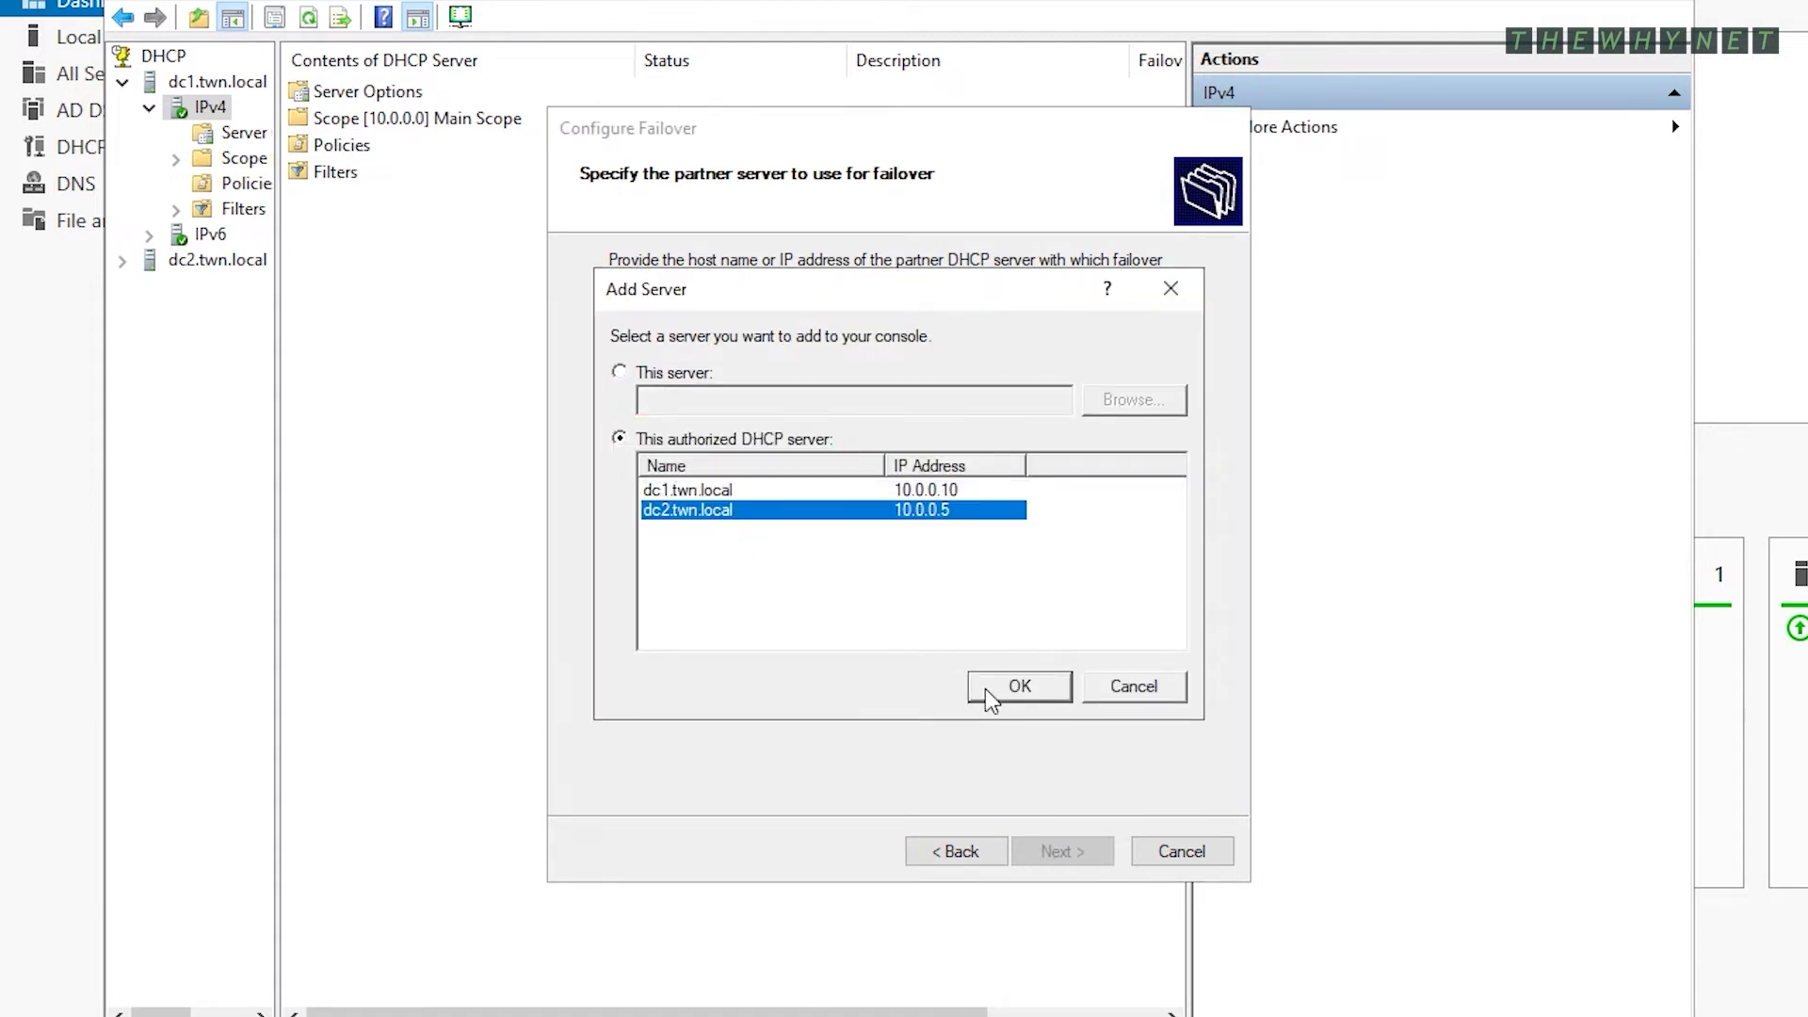
{"action": "left_click", "coordinate": [1002, 692]}
{"action": "left_click", "coordinate": [1055, 850]}
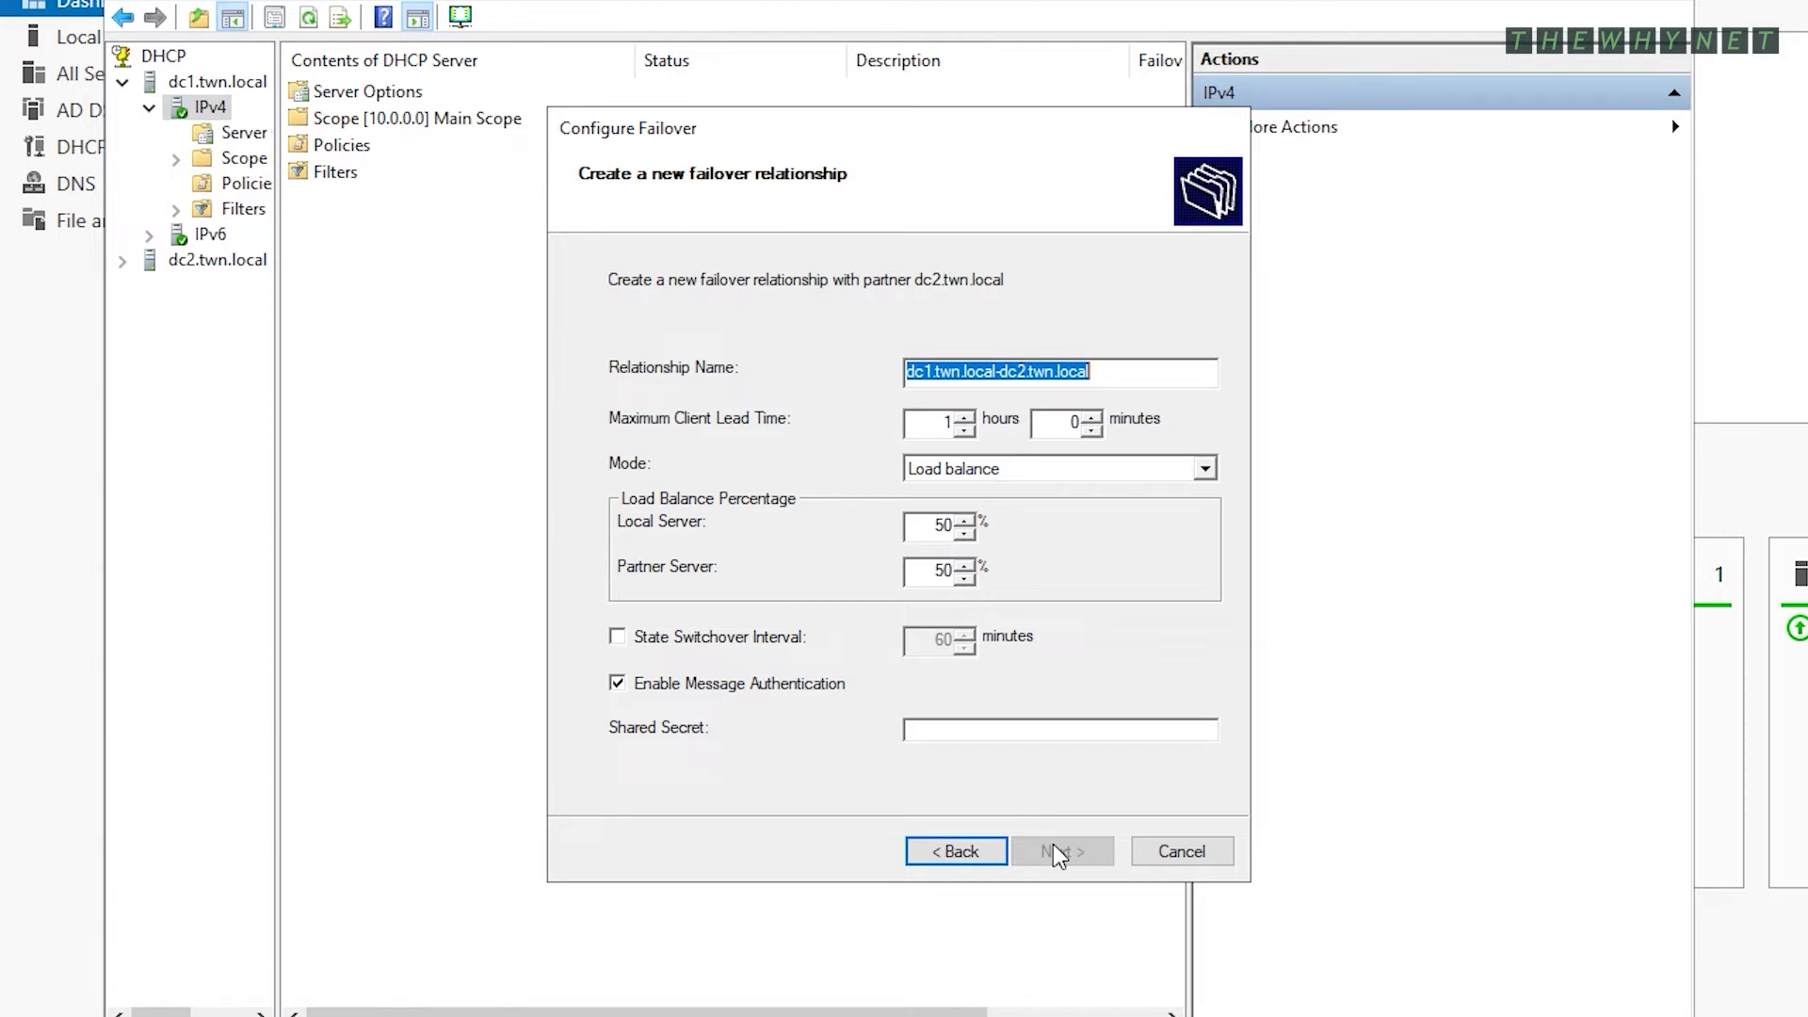
Step: Enter the shared secret and create the load-balance failover relationship
{"action": "left_click", "coordinate": [1033, 732]}
{"action": "type", "text": "***"}
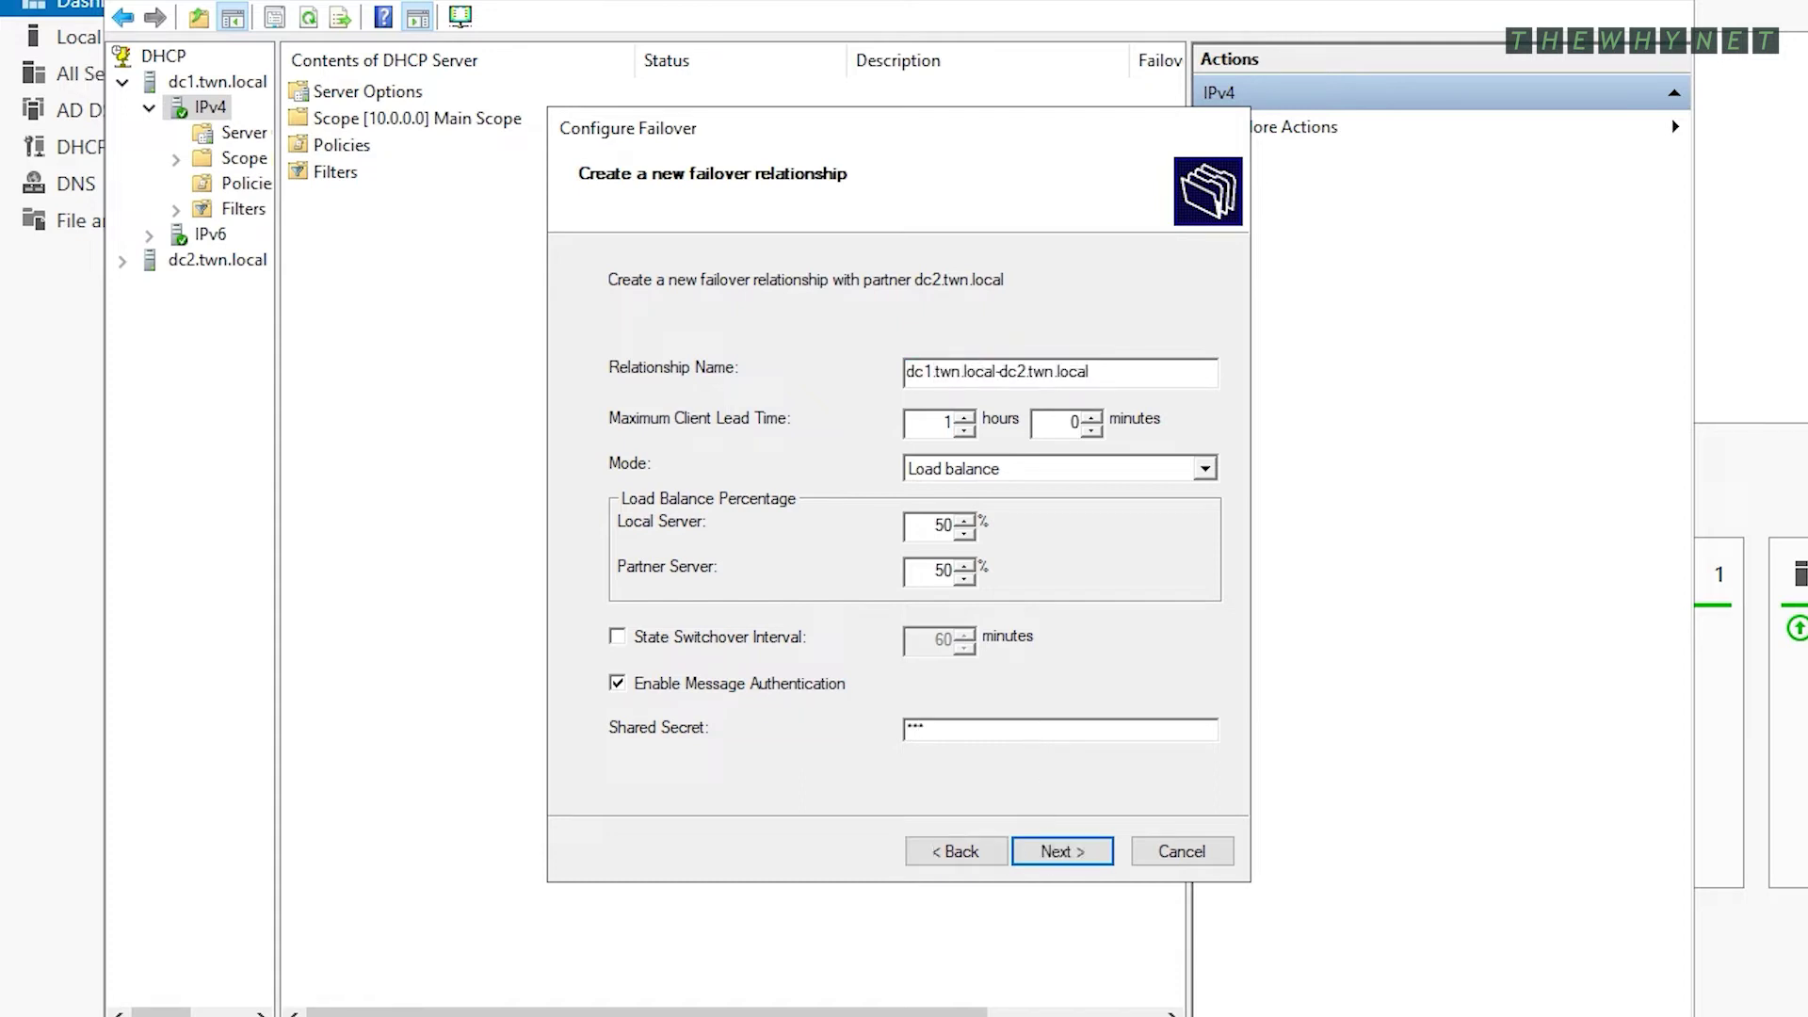
{"action": "left_click", "coordinate": [1109, 849]}
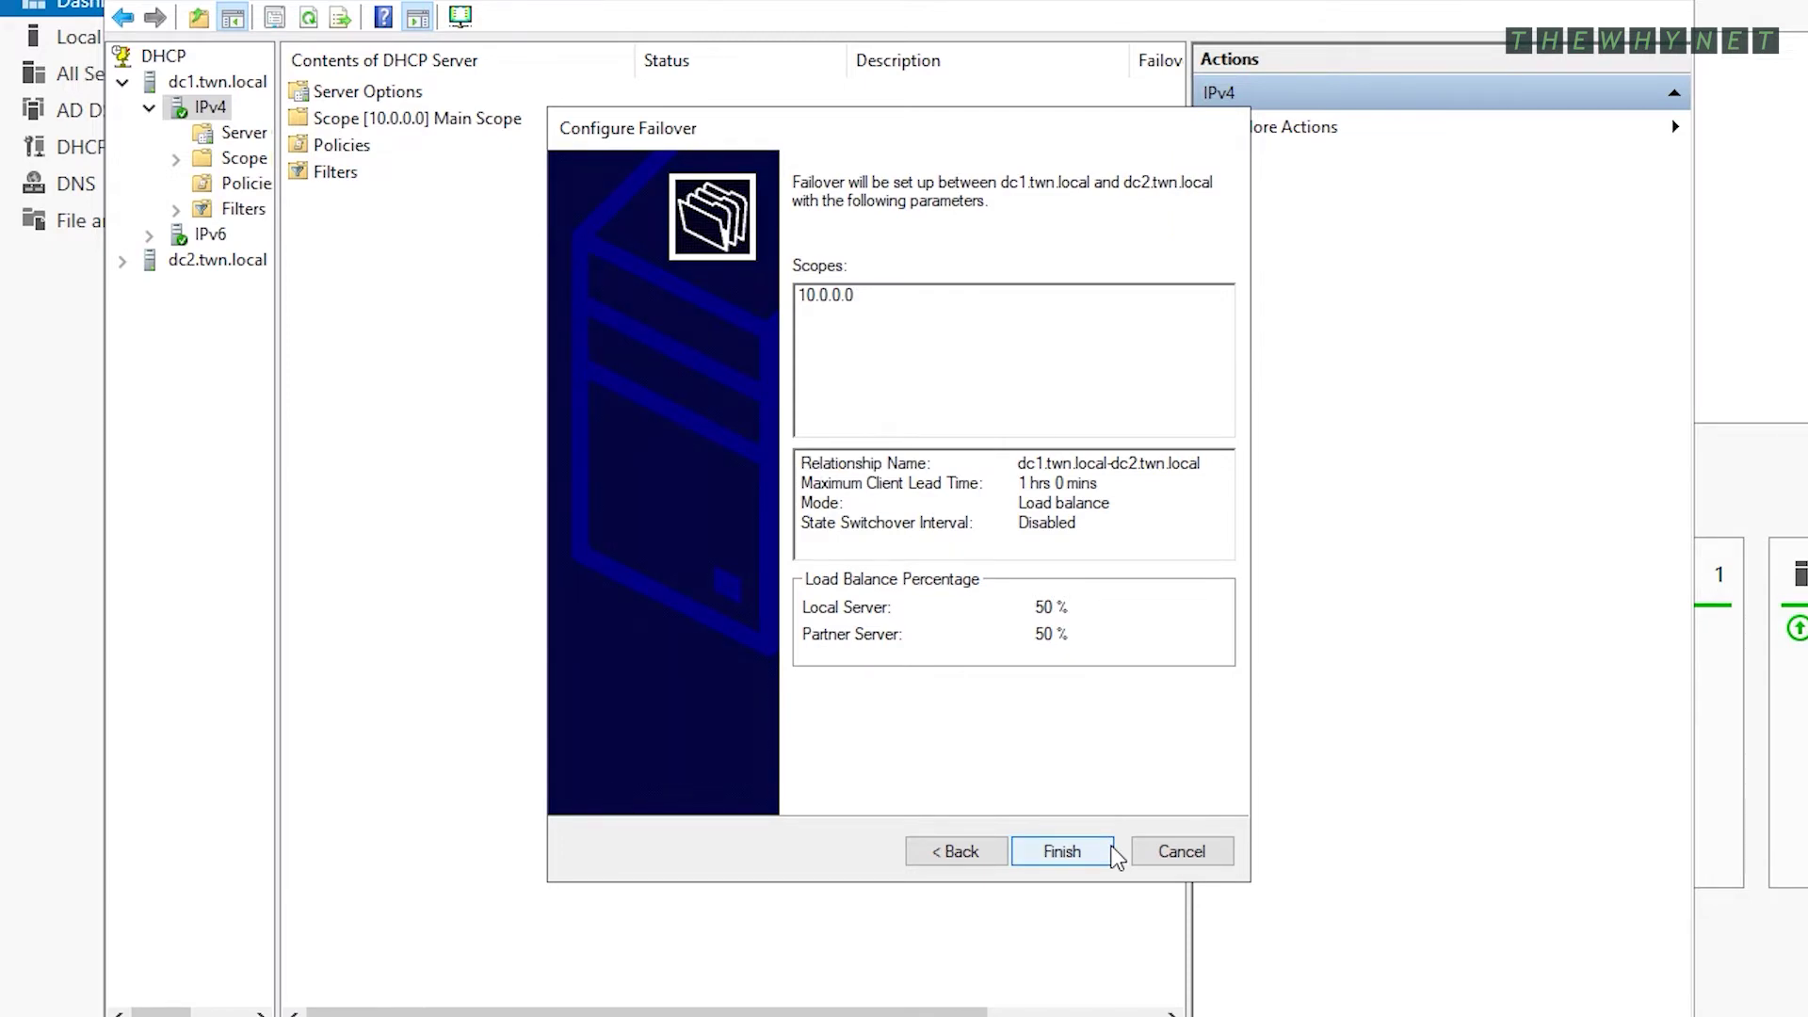
{"action": "left_click", "coordinate": [1109, 851]}
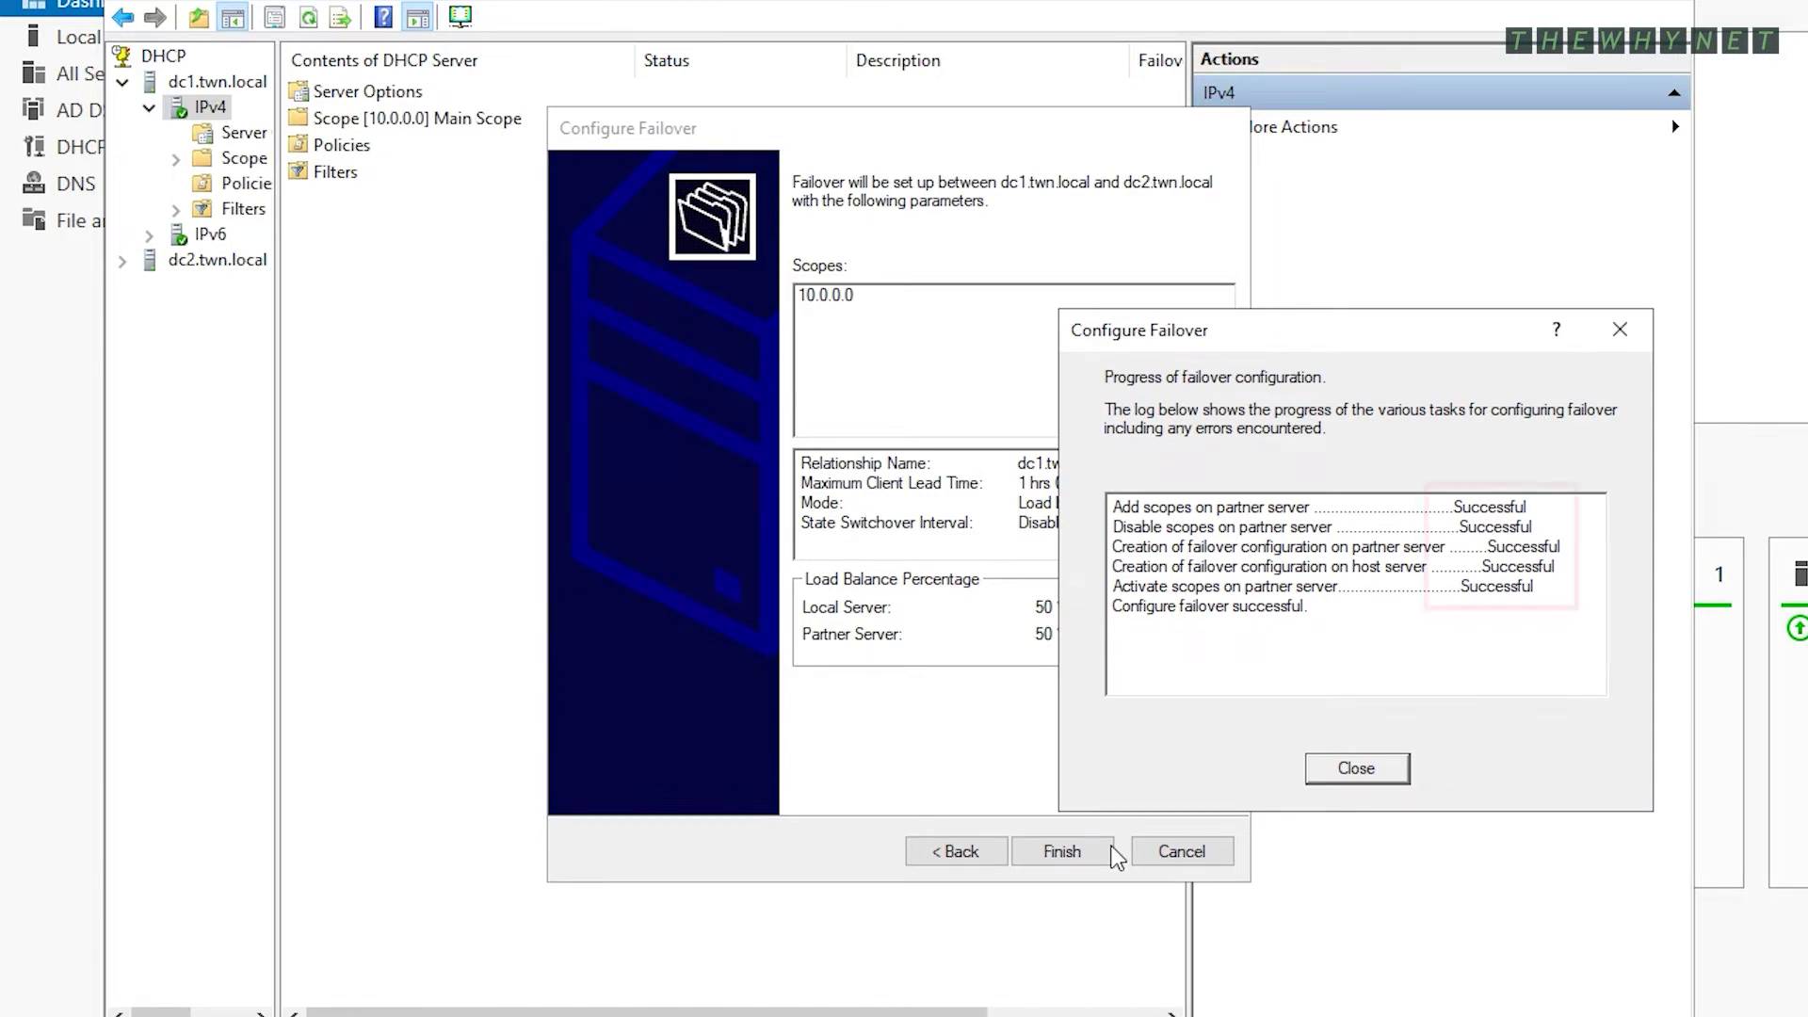
{"action": "left_click", "coordinate": [1354, 769]}
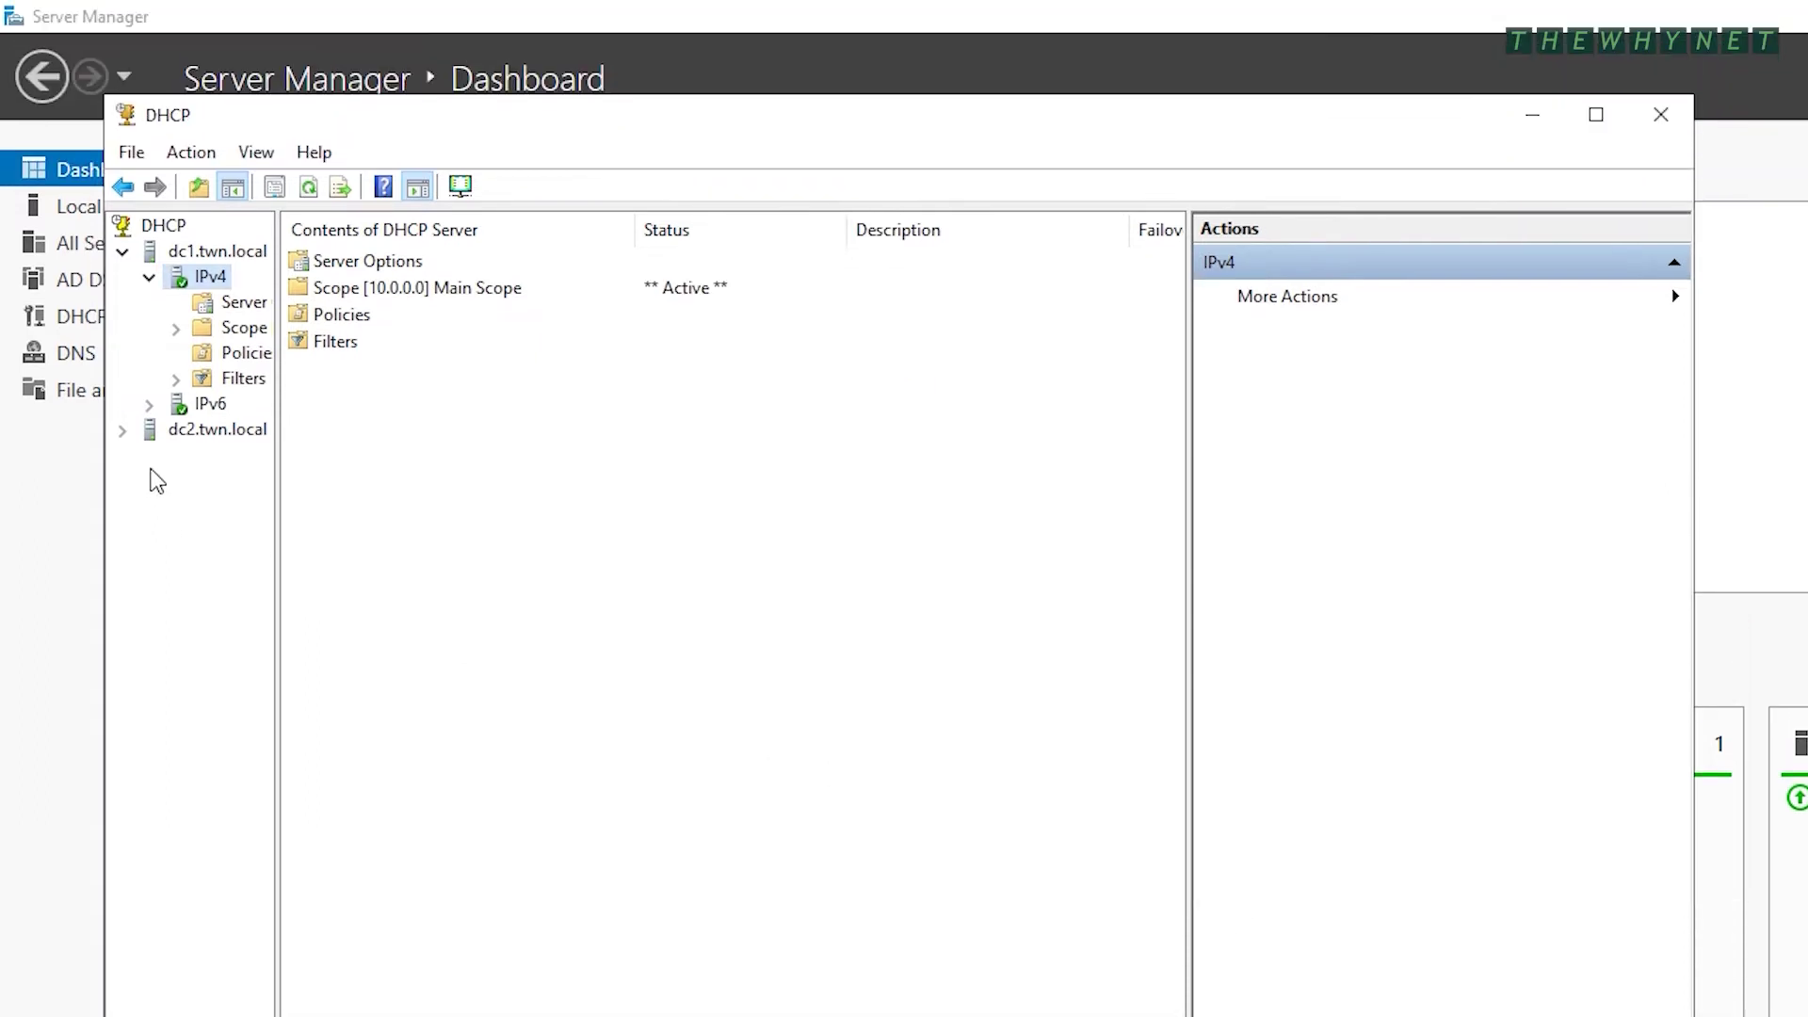
Step: Verify dc2's replicated 10.0.0.0 scope and reservations, then close the DHCP console
{"action": "left_click", "coordinate": [121, 430]}
{"action": "left_click", "coordinate": [188, 459]}
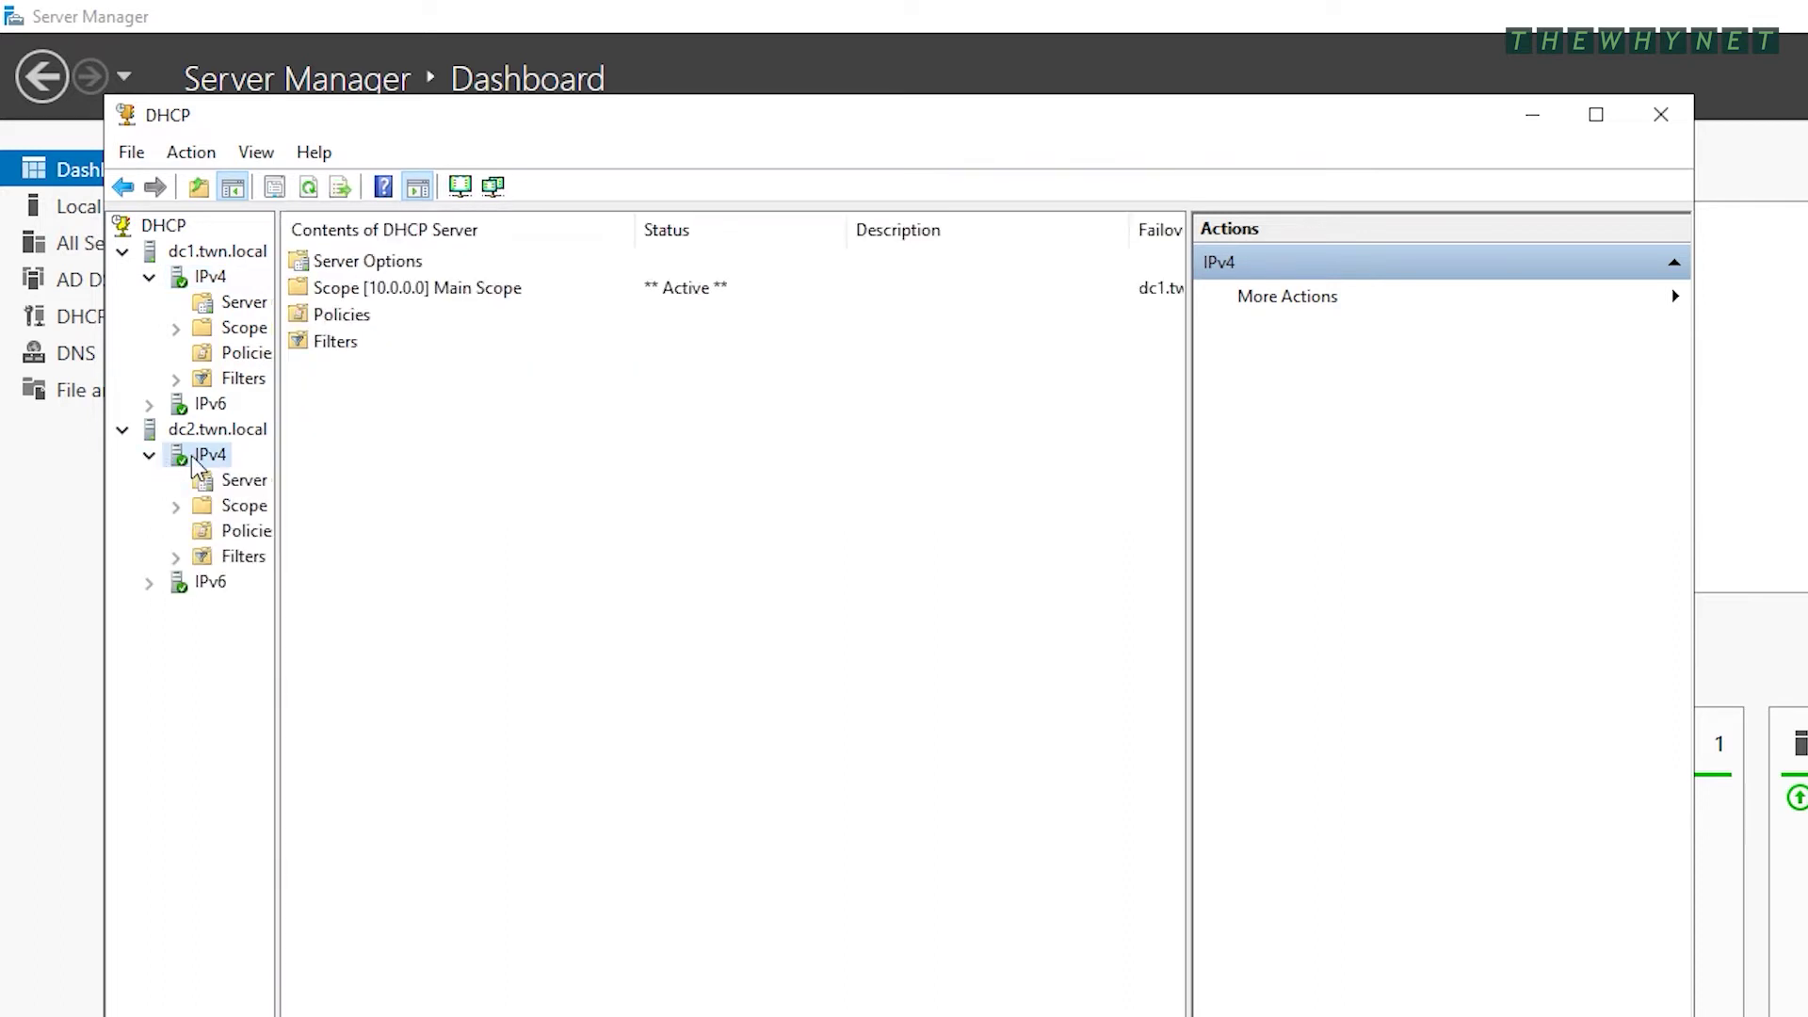
{"action": "left_click", "coordinate": [176, 505]}
{"action": "double_click", "coordinate": [236, 582]}
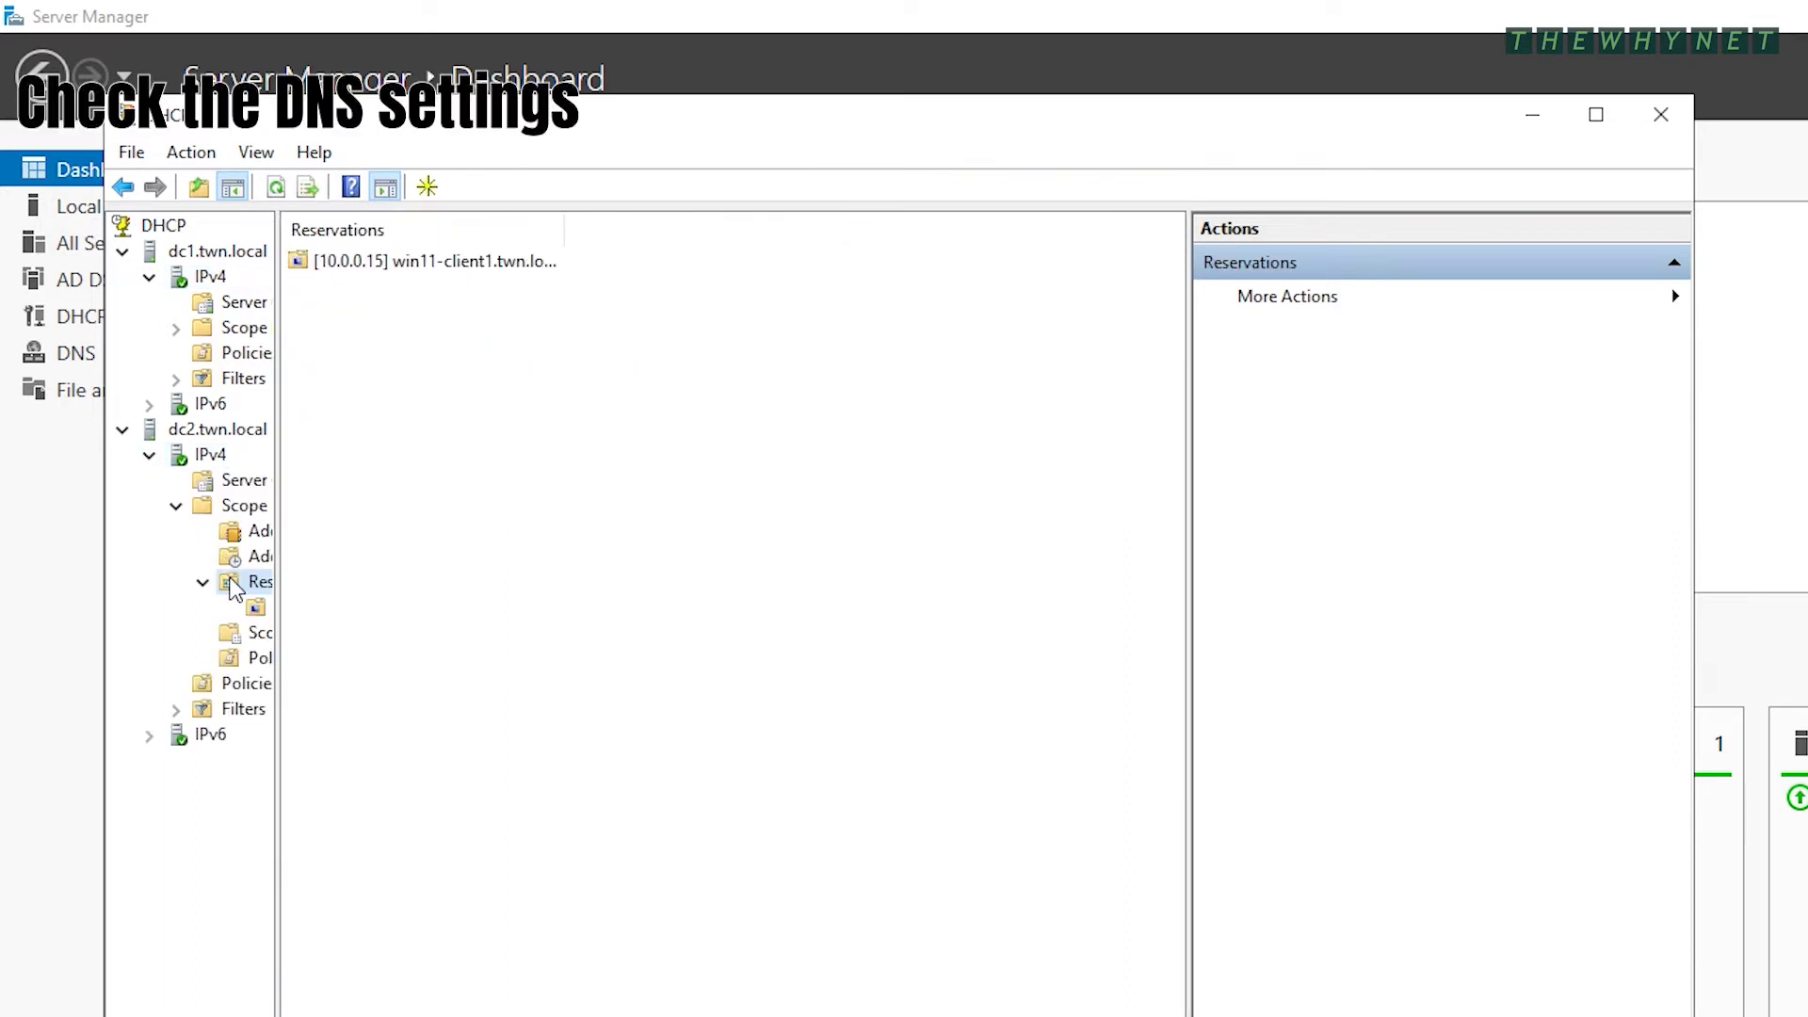
{"action": "left_click", "coordinate": [1660, 114]}
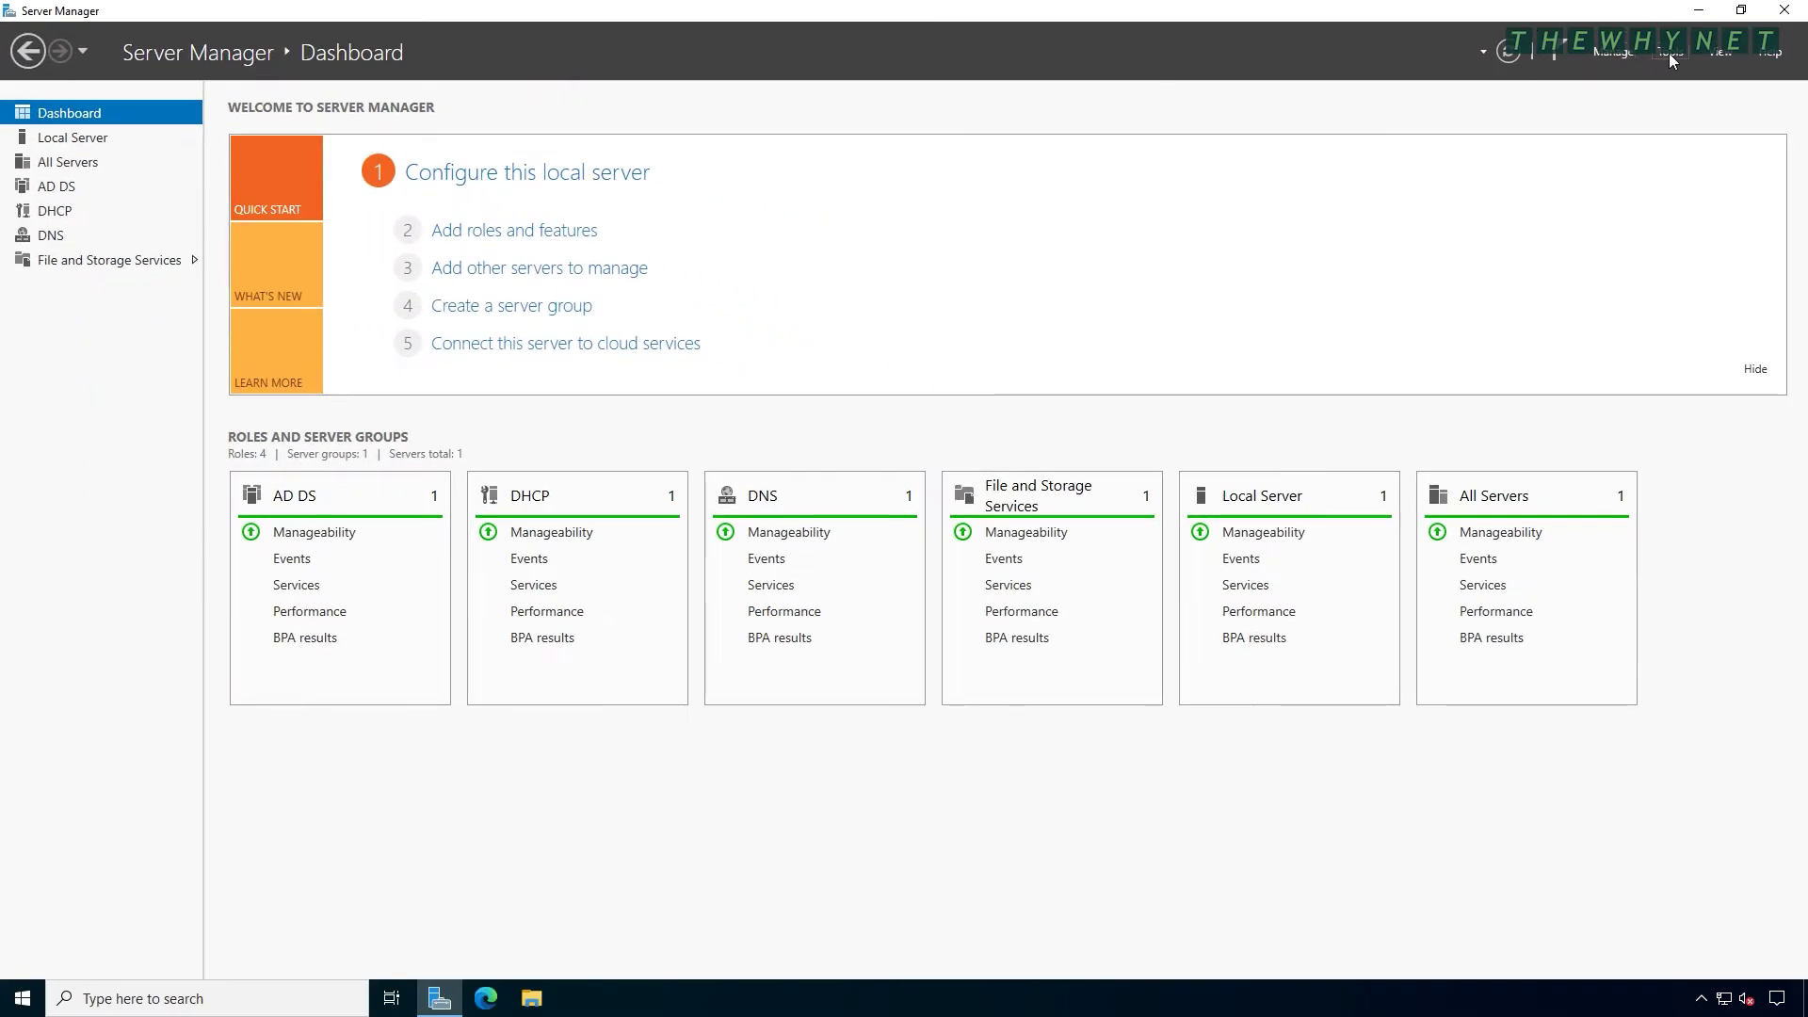
Step: Open DNS Manager and connect it to the dc1 DNS server
{"action": "left_click", "coordinate": [1668, 53]}
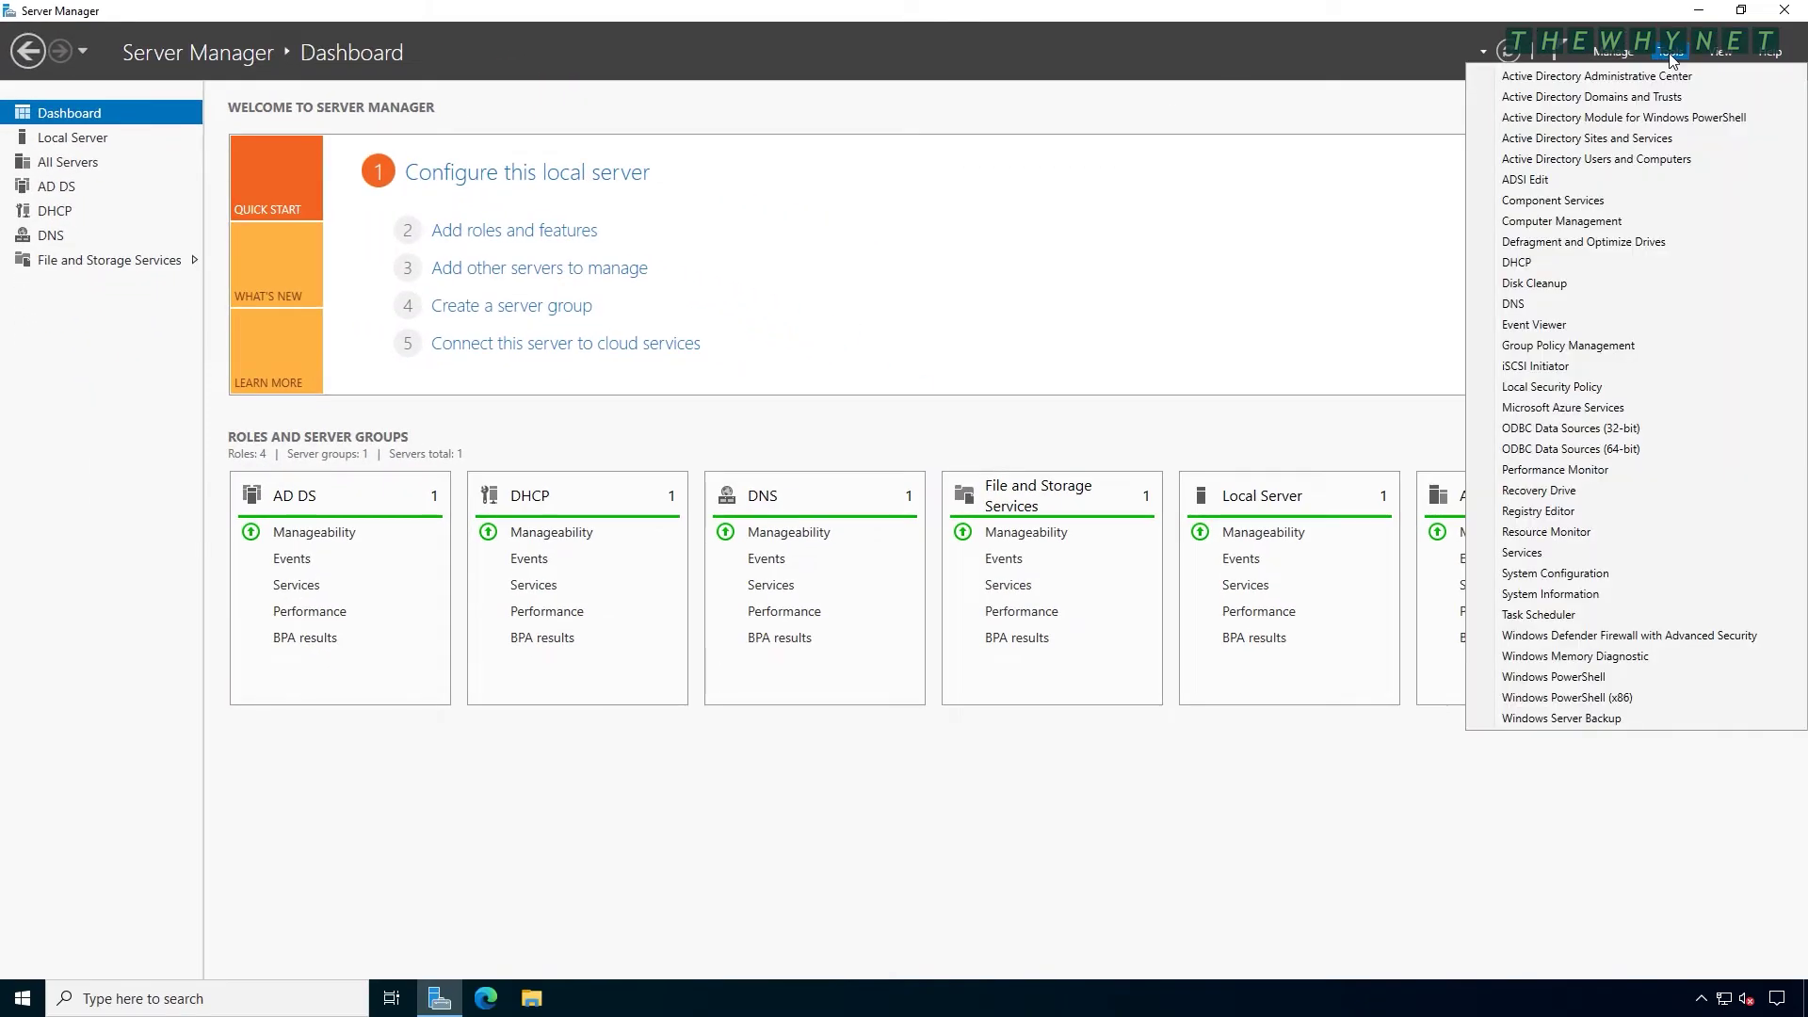
{"action": "left_click", "coordinate": [1551, 303]}
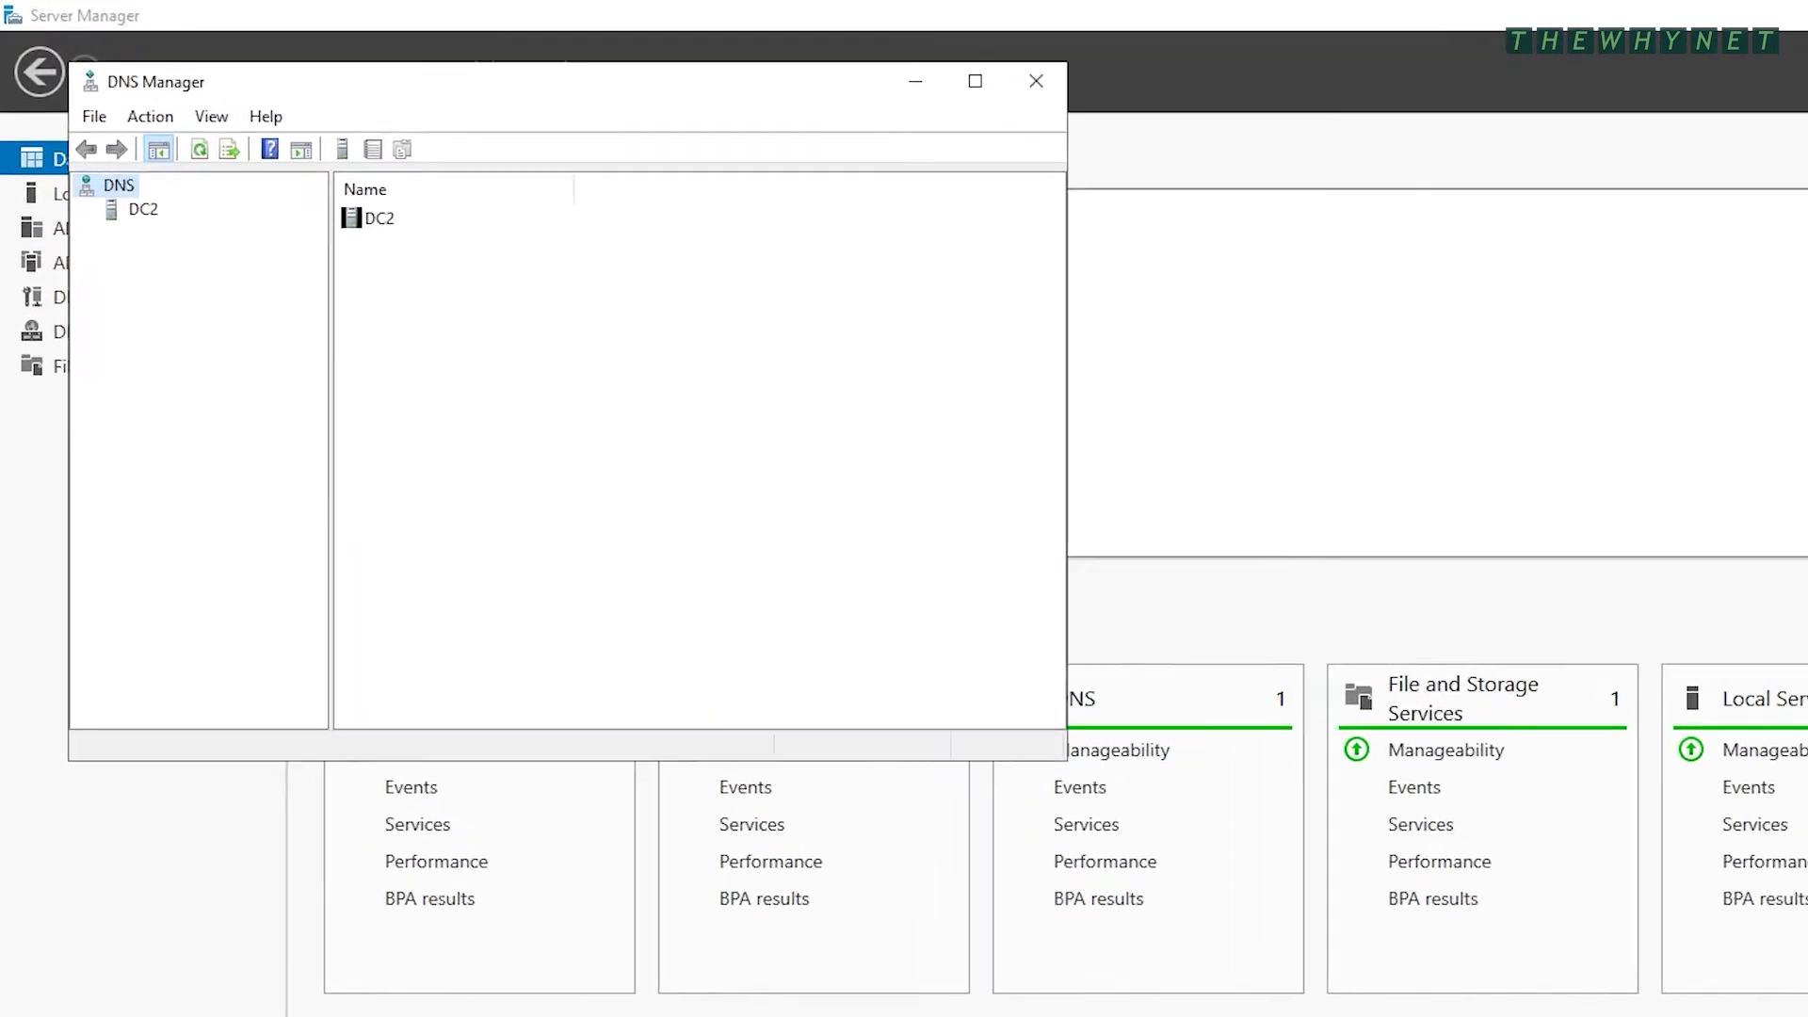
{"action": "right_click", "coordinate": [108, 184]}
{"action": "left_click", "coordinate": [177, 198]}
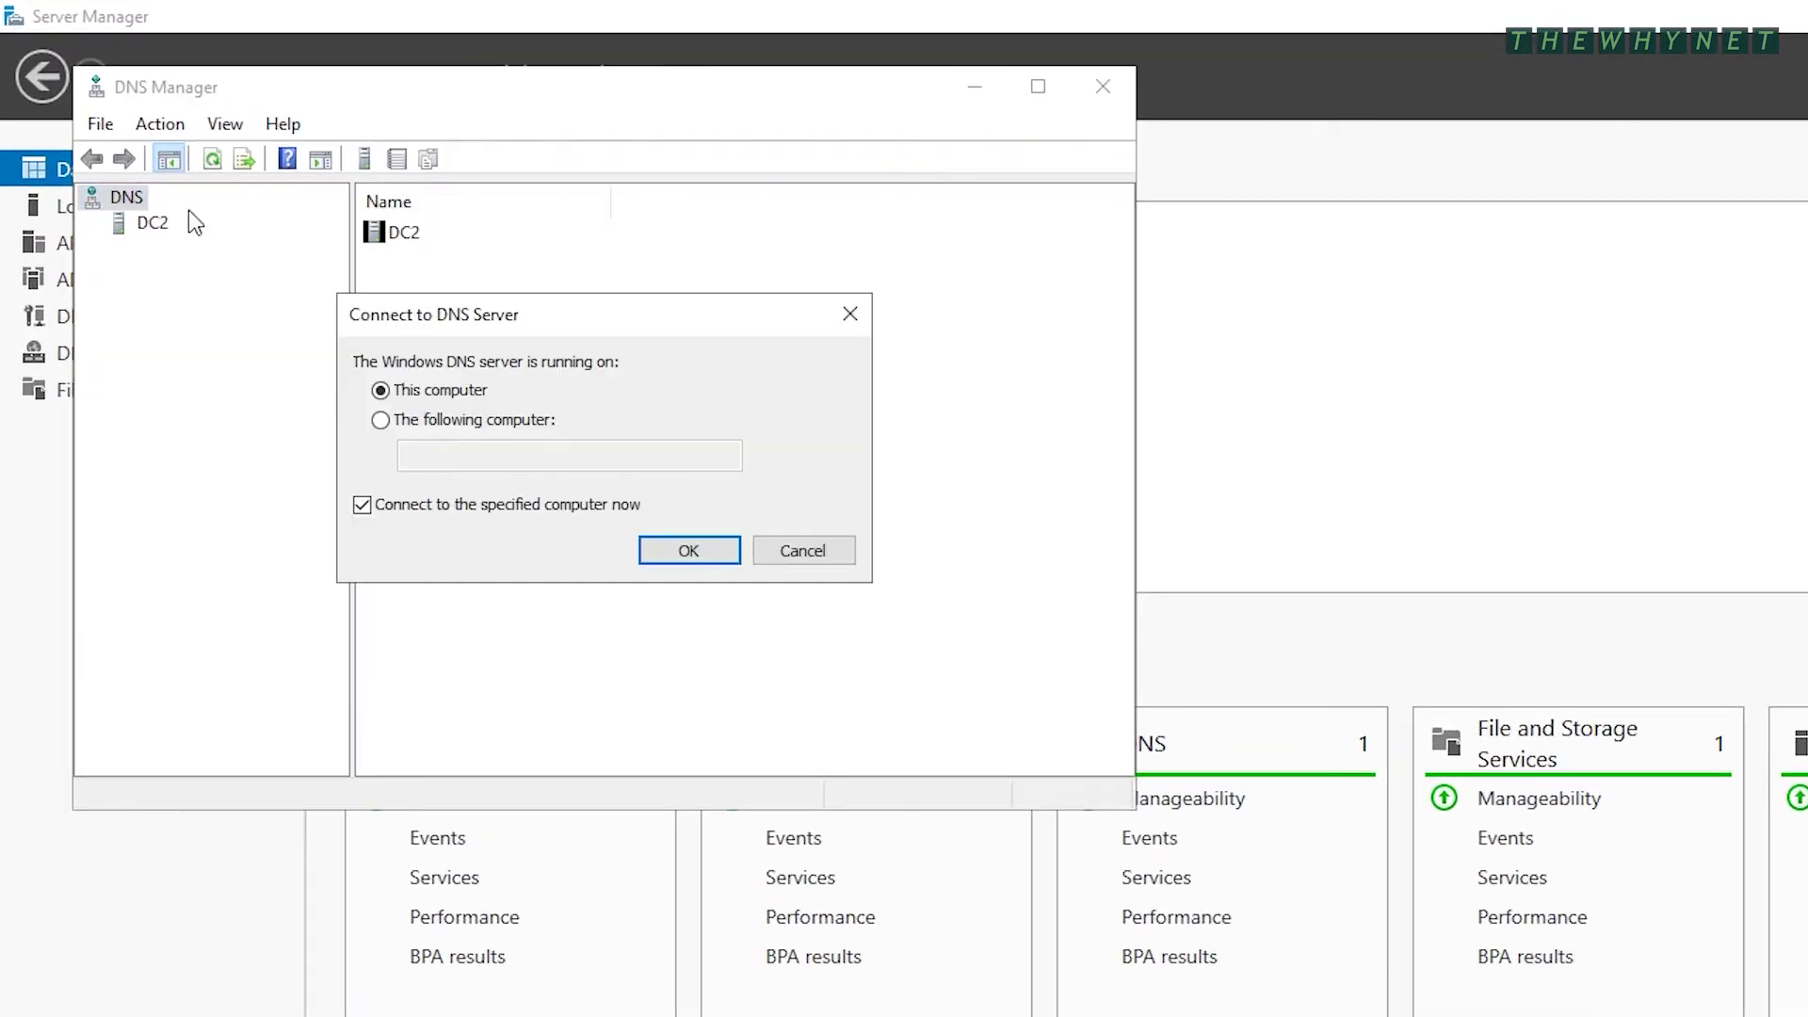
{"action": "left_click", "coordinate": [379, 420]}
{"action": "left_click", "coordinate": [423, 455]}
{"action": "type", "text": "dc1"}
{"action": "key", "text": "Return"}
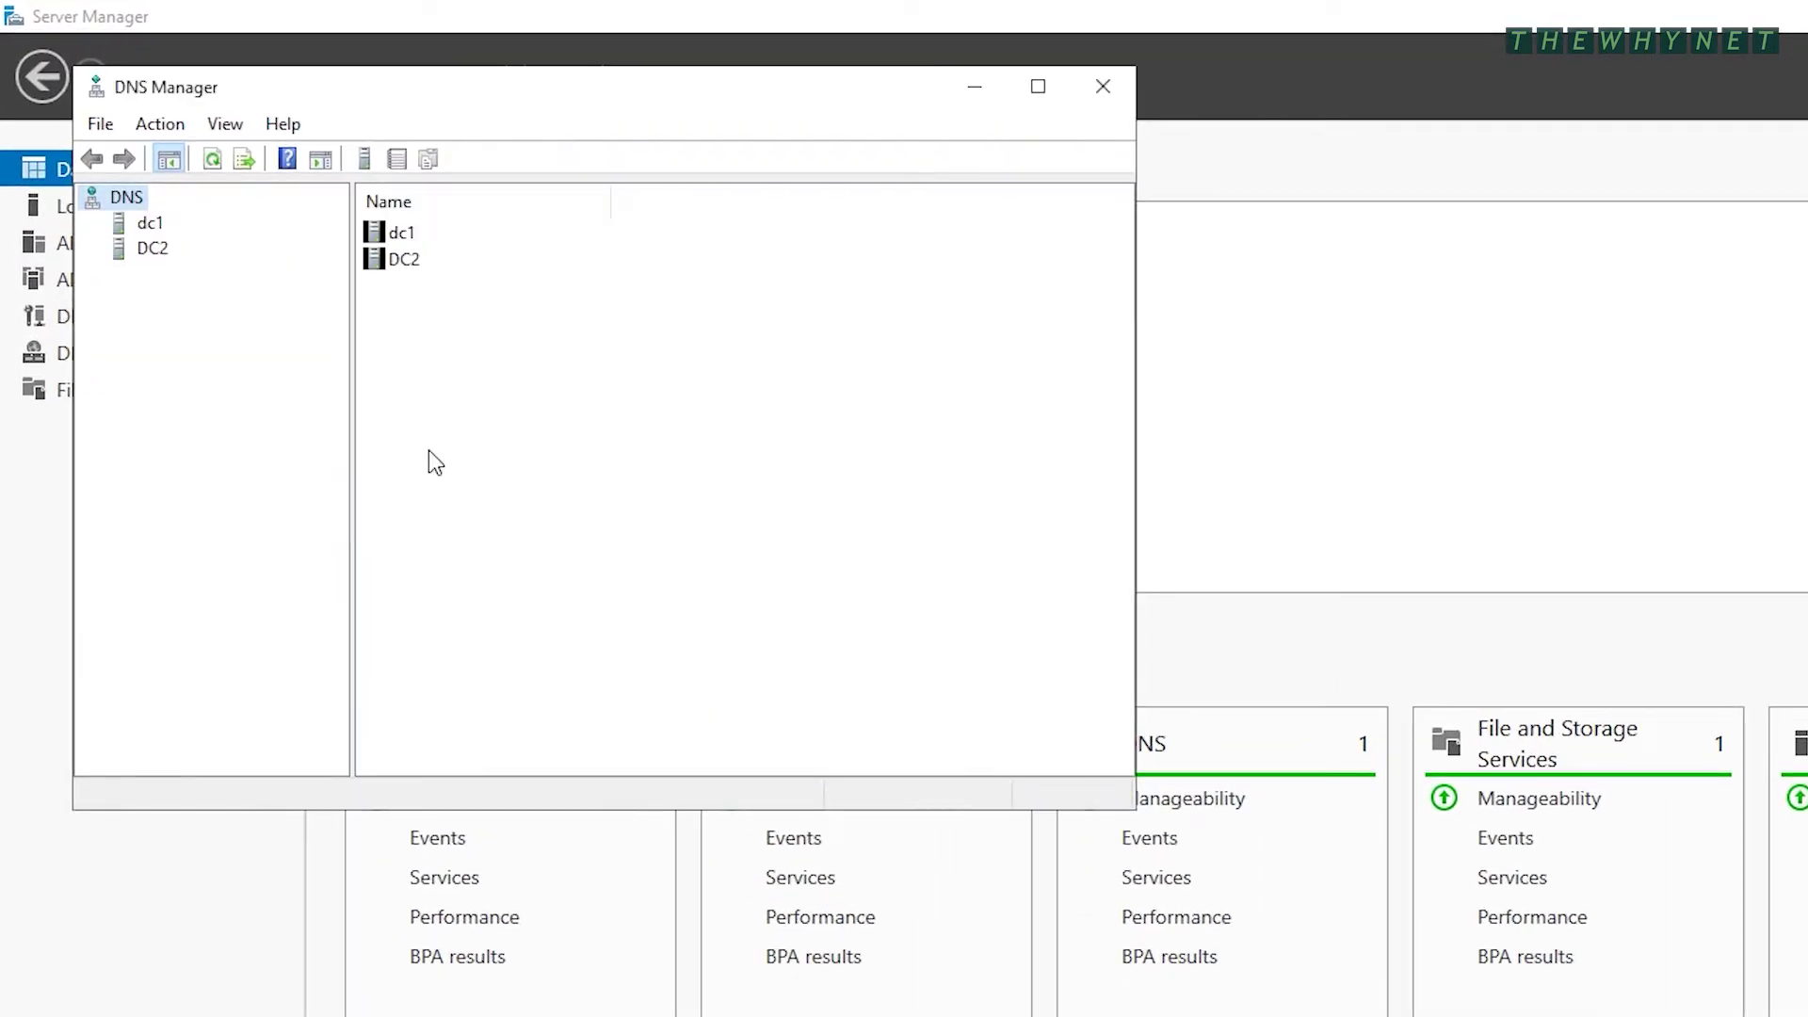
Step: Expand Forward Lookup Zones on dc1 and DC2 to view the _msdcs.twn.local and twn.local zones
{"action": "double_click", "coordinate": [113, 228]}
{"action": "double_click", "coordinate": [118, 350]}
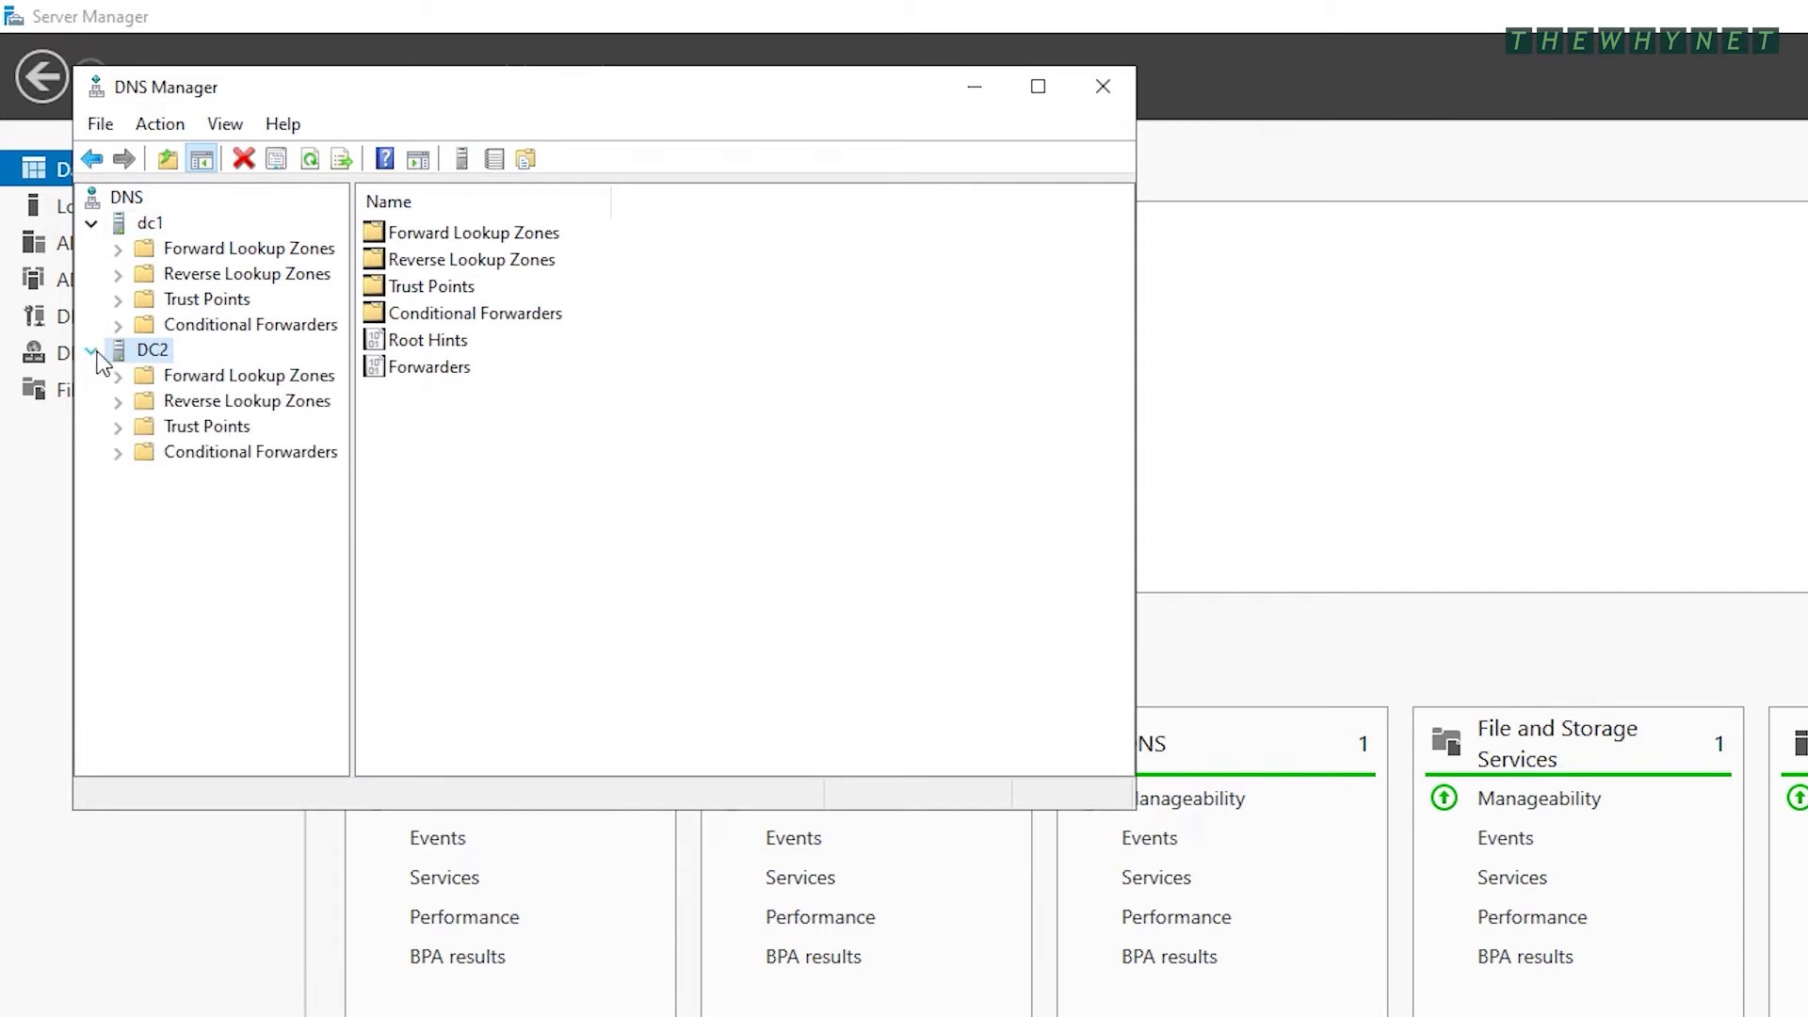
{"action": "double_click", "coordinate": [123, 375]}
{"action": "double_click", "coordinate": [127, 248]}
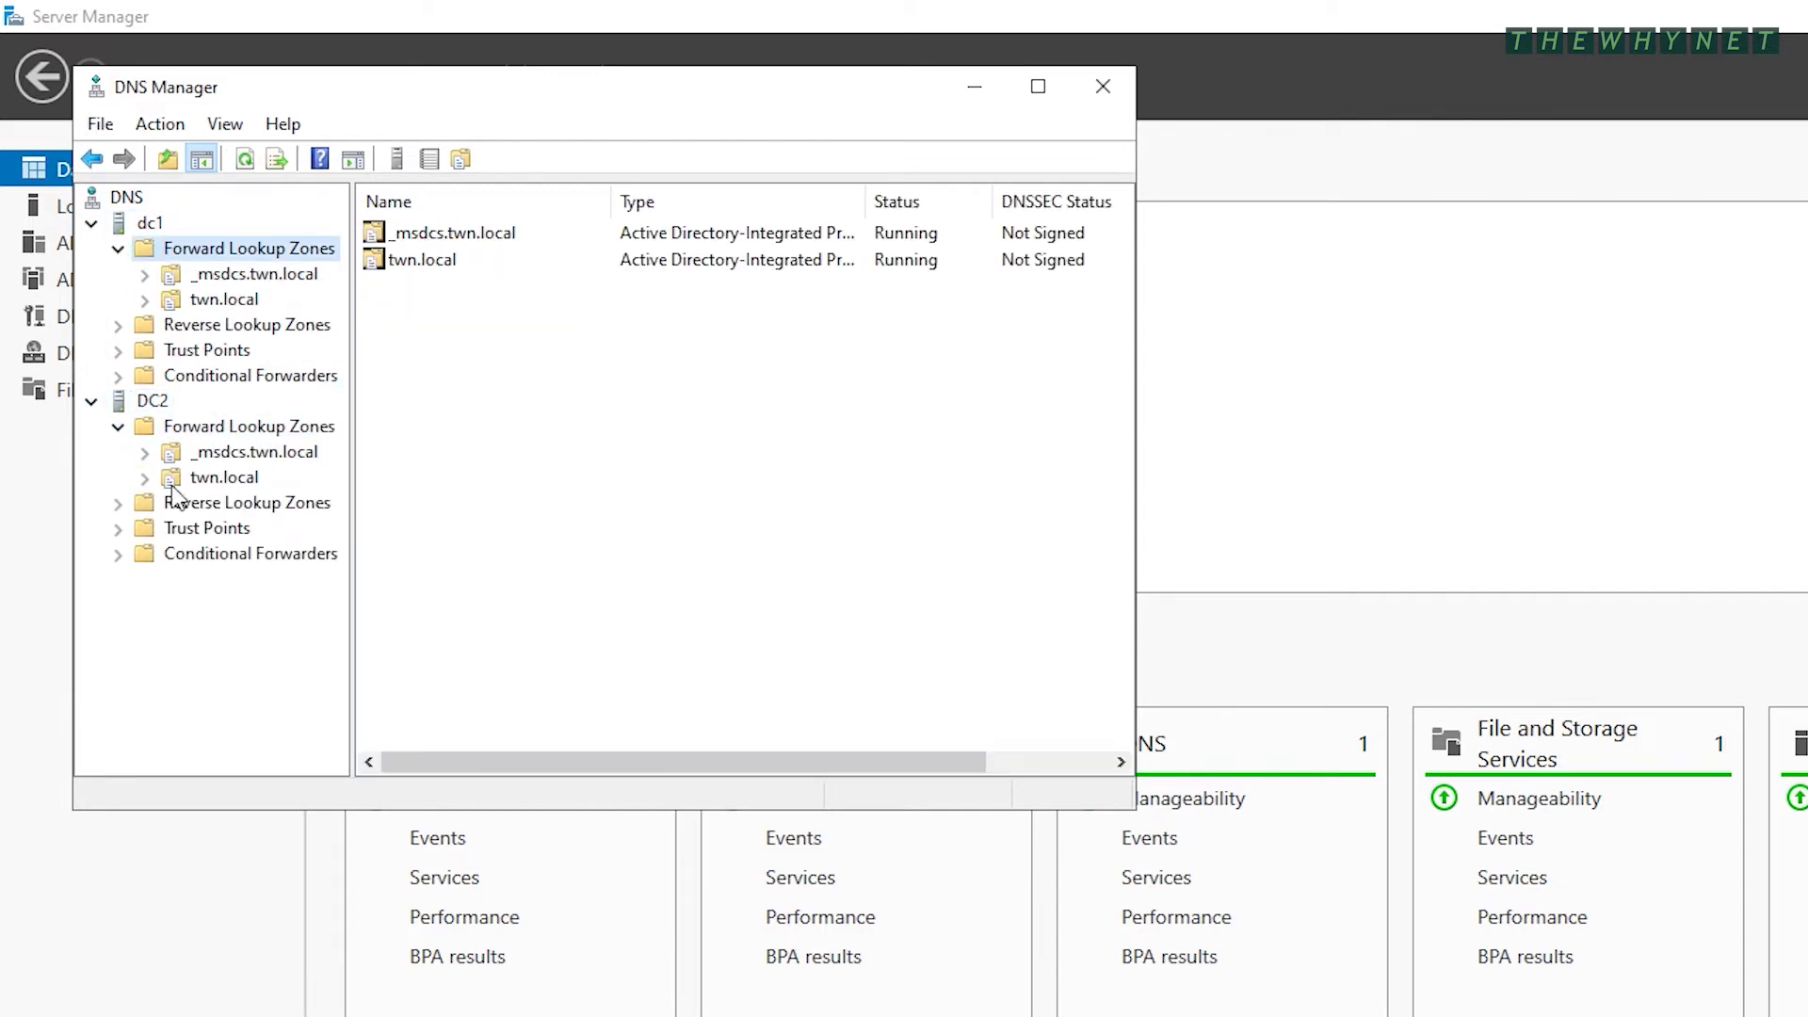
{"action": "left_click", "coordinate": [179, 300]}
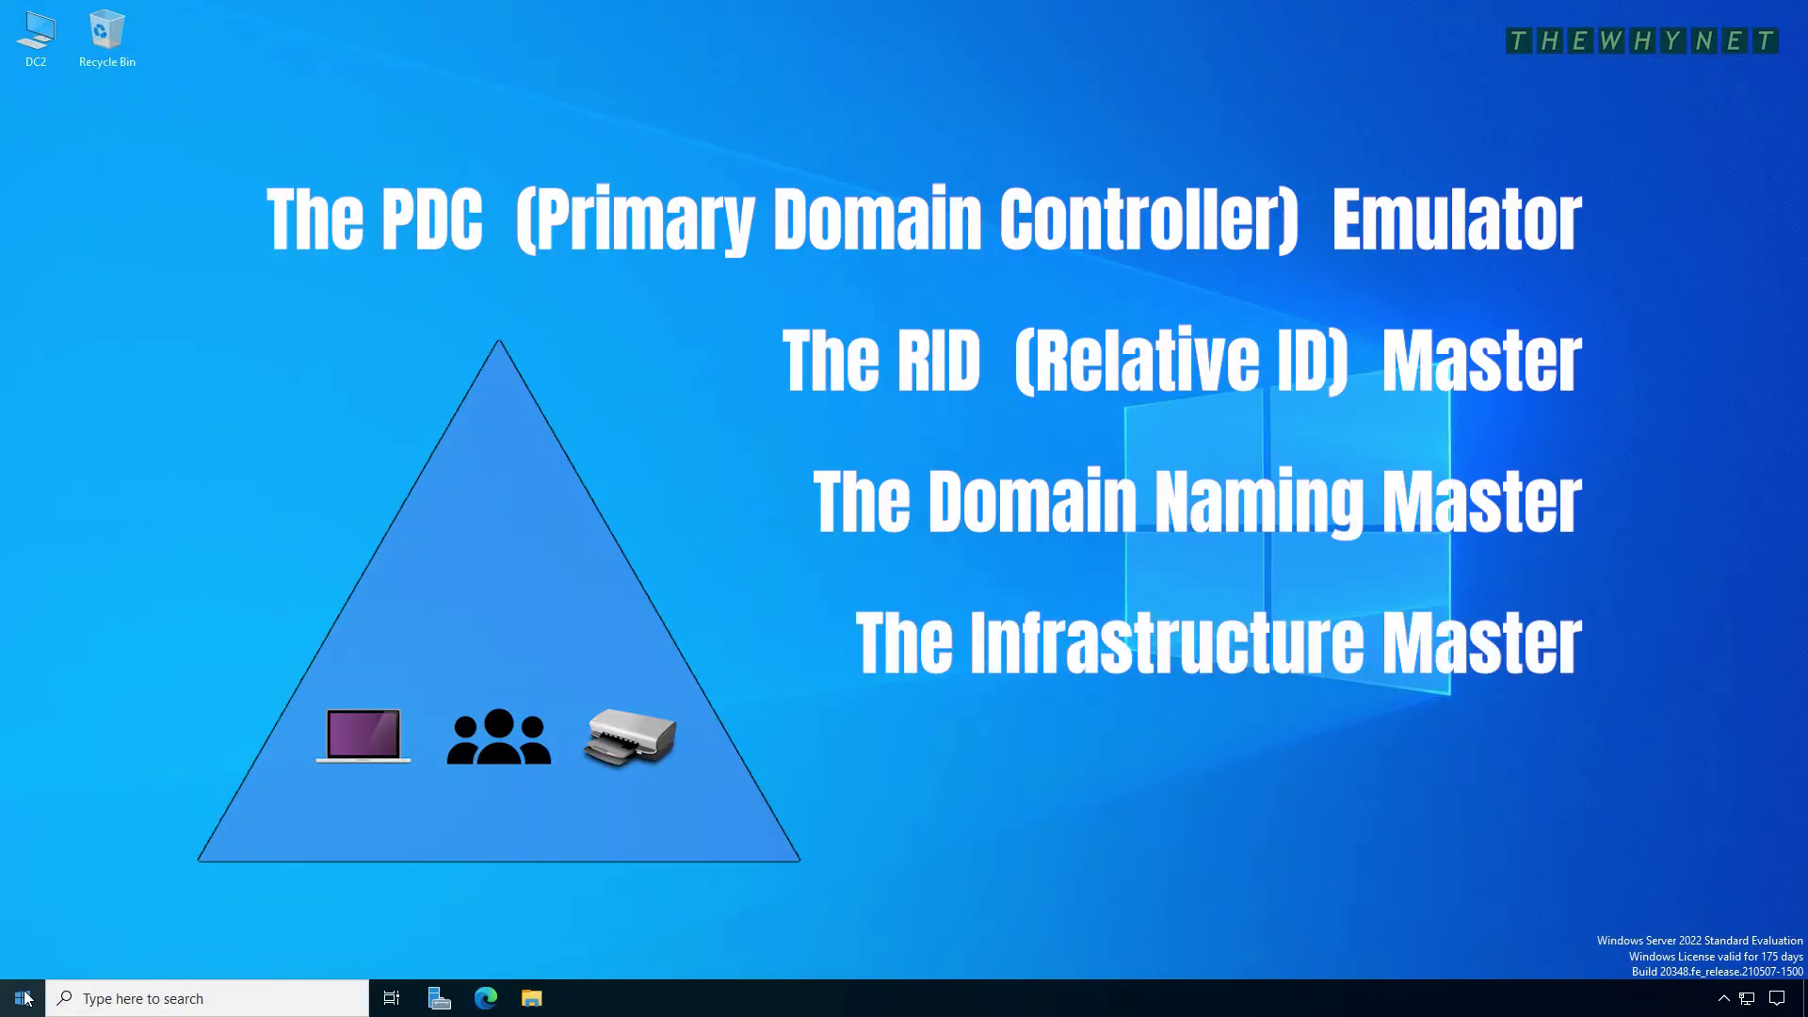
Step: Run 'netdom query fsmo' in Command Prompt, confirming DC1.twn.local holds all five roles
{"action": "left_click", "coordinate": [25, 998]}
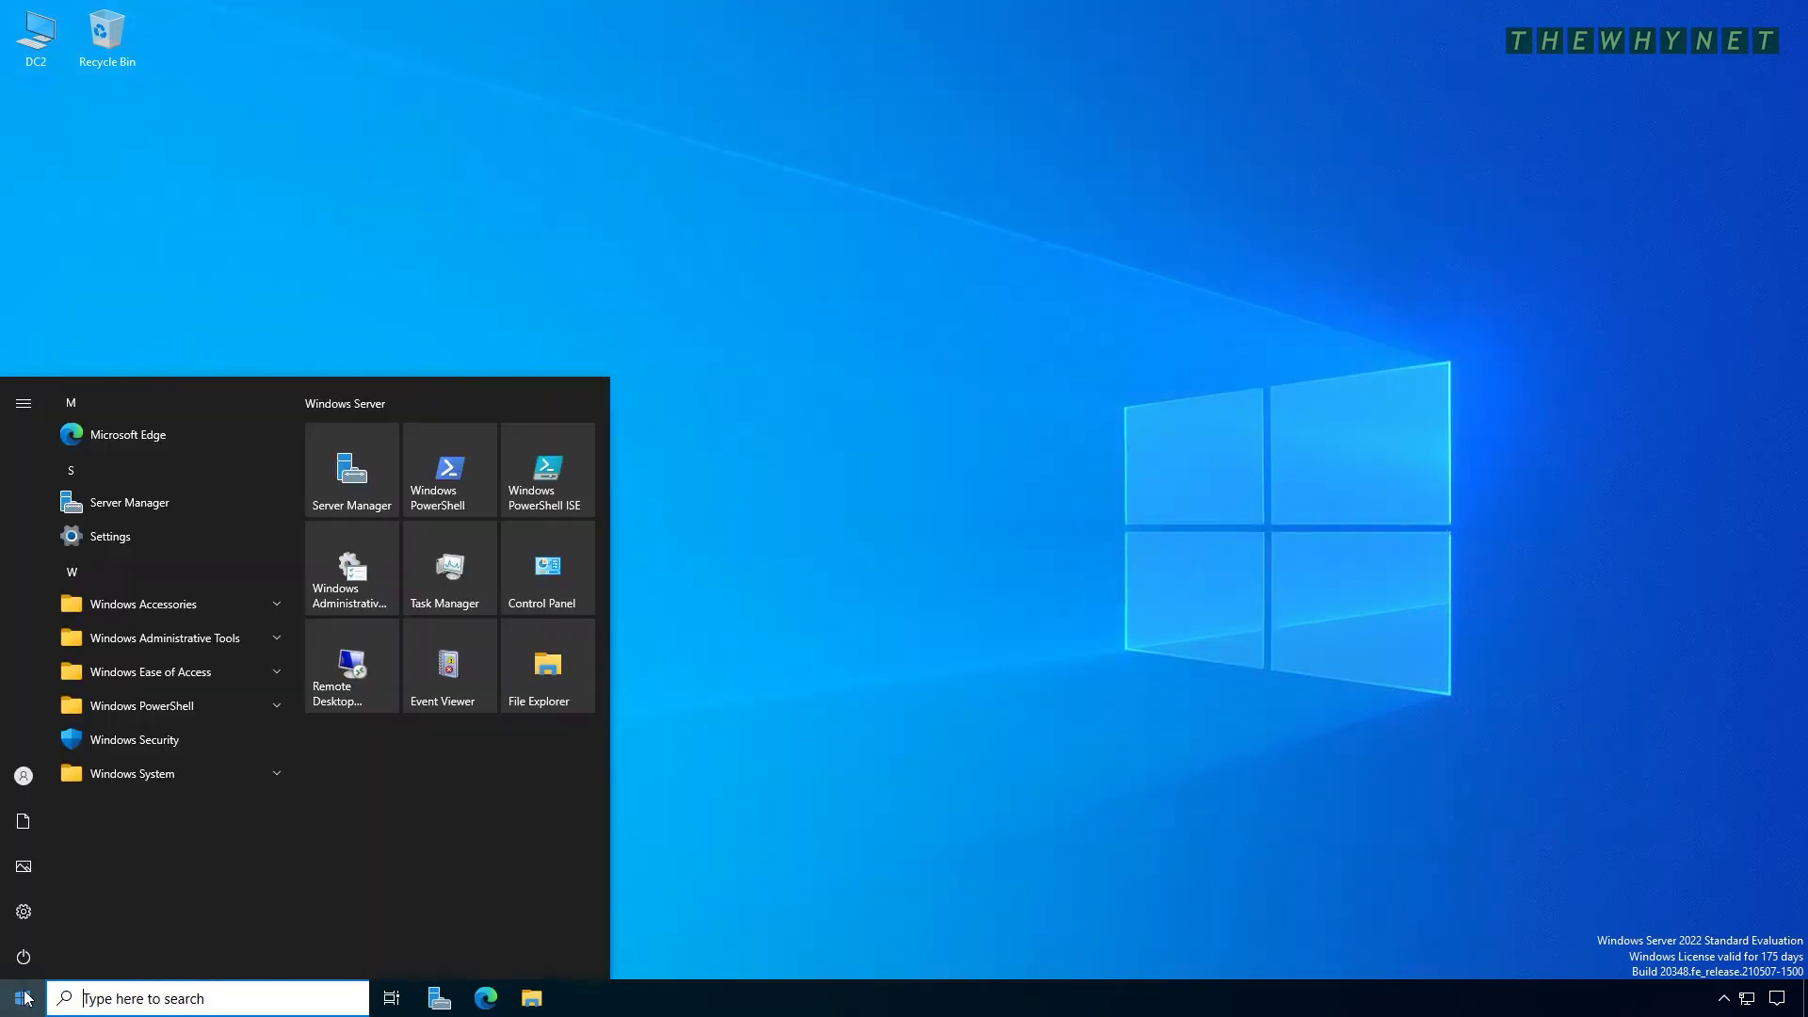
{"action": "type", "text": "cmd"}
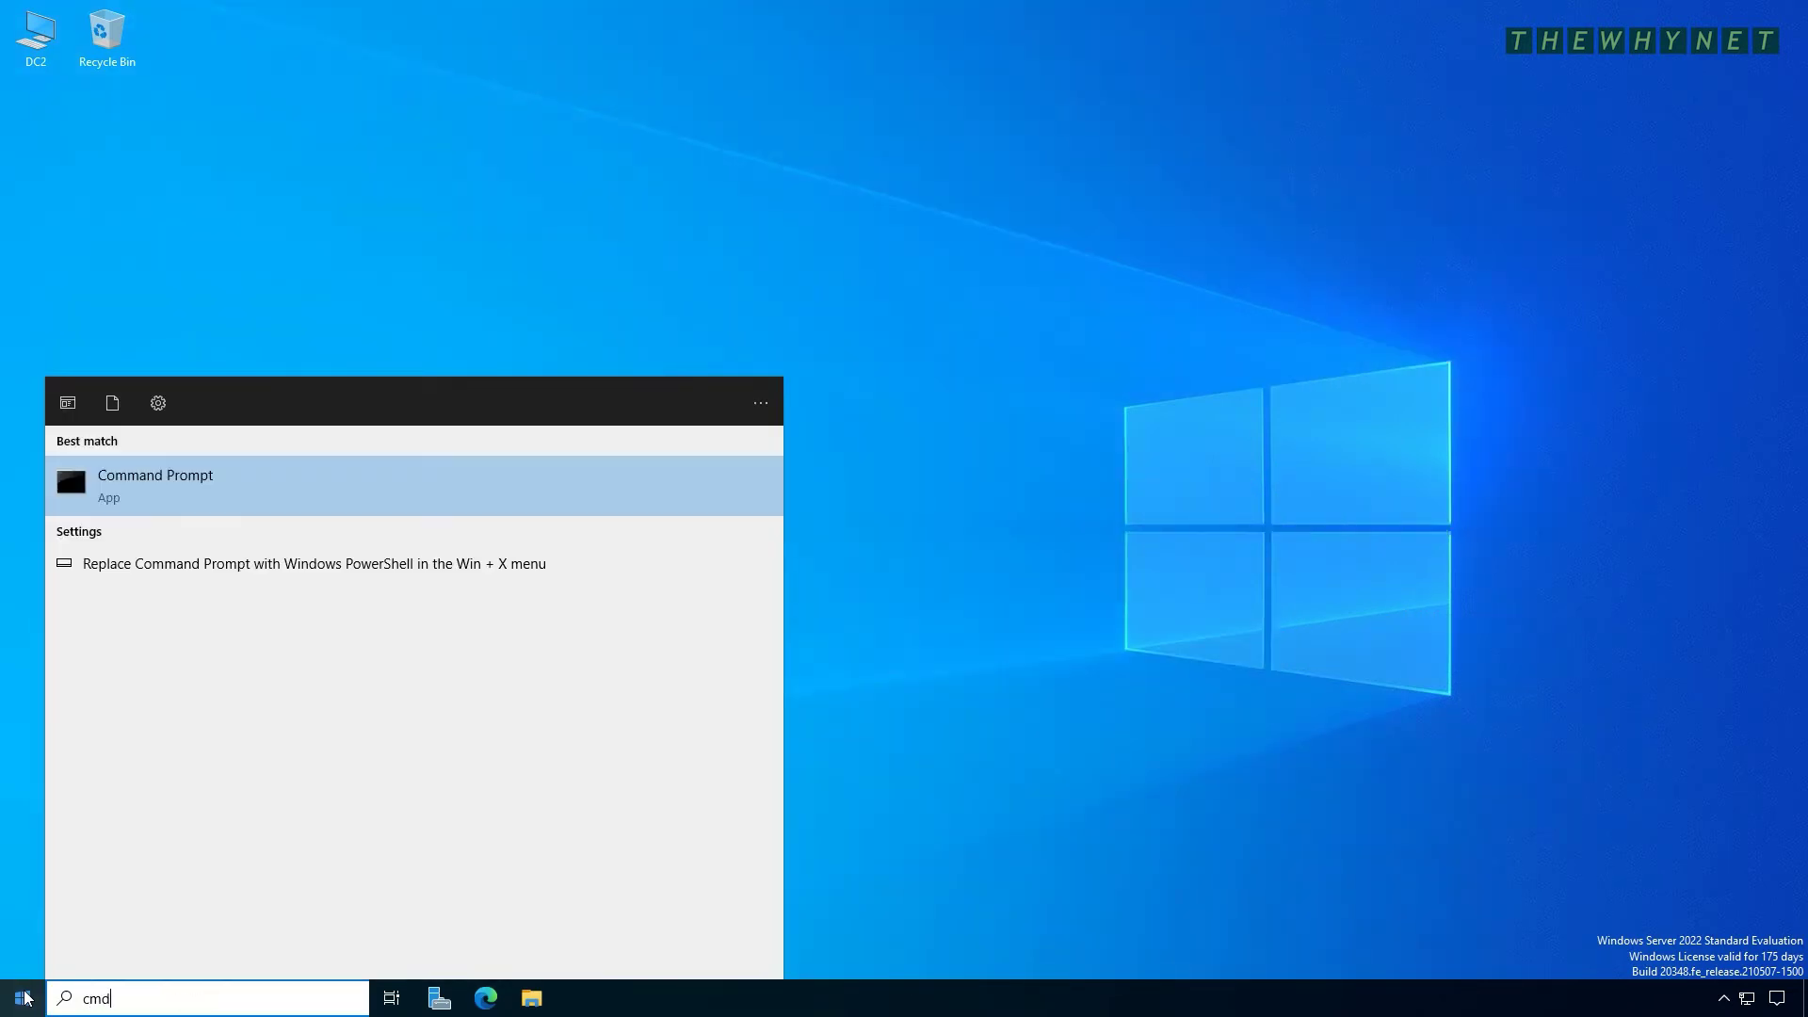
{"action": "key", "text": "Return"}
{"action": "type", "text": "ne"}
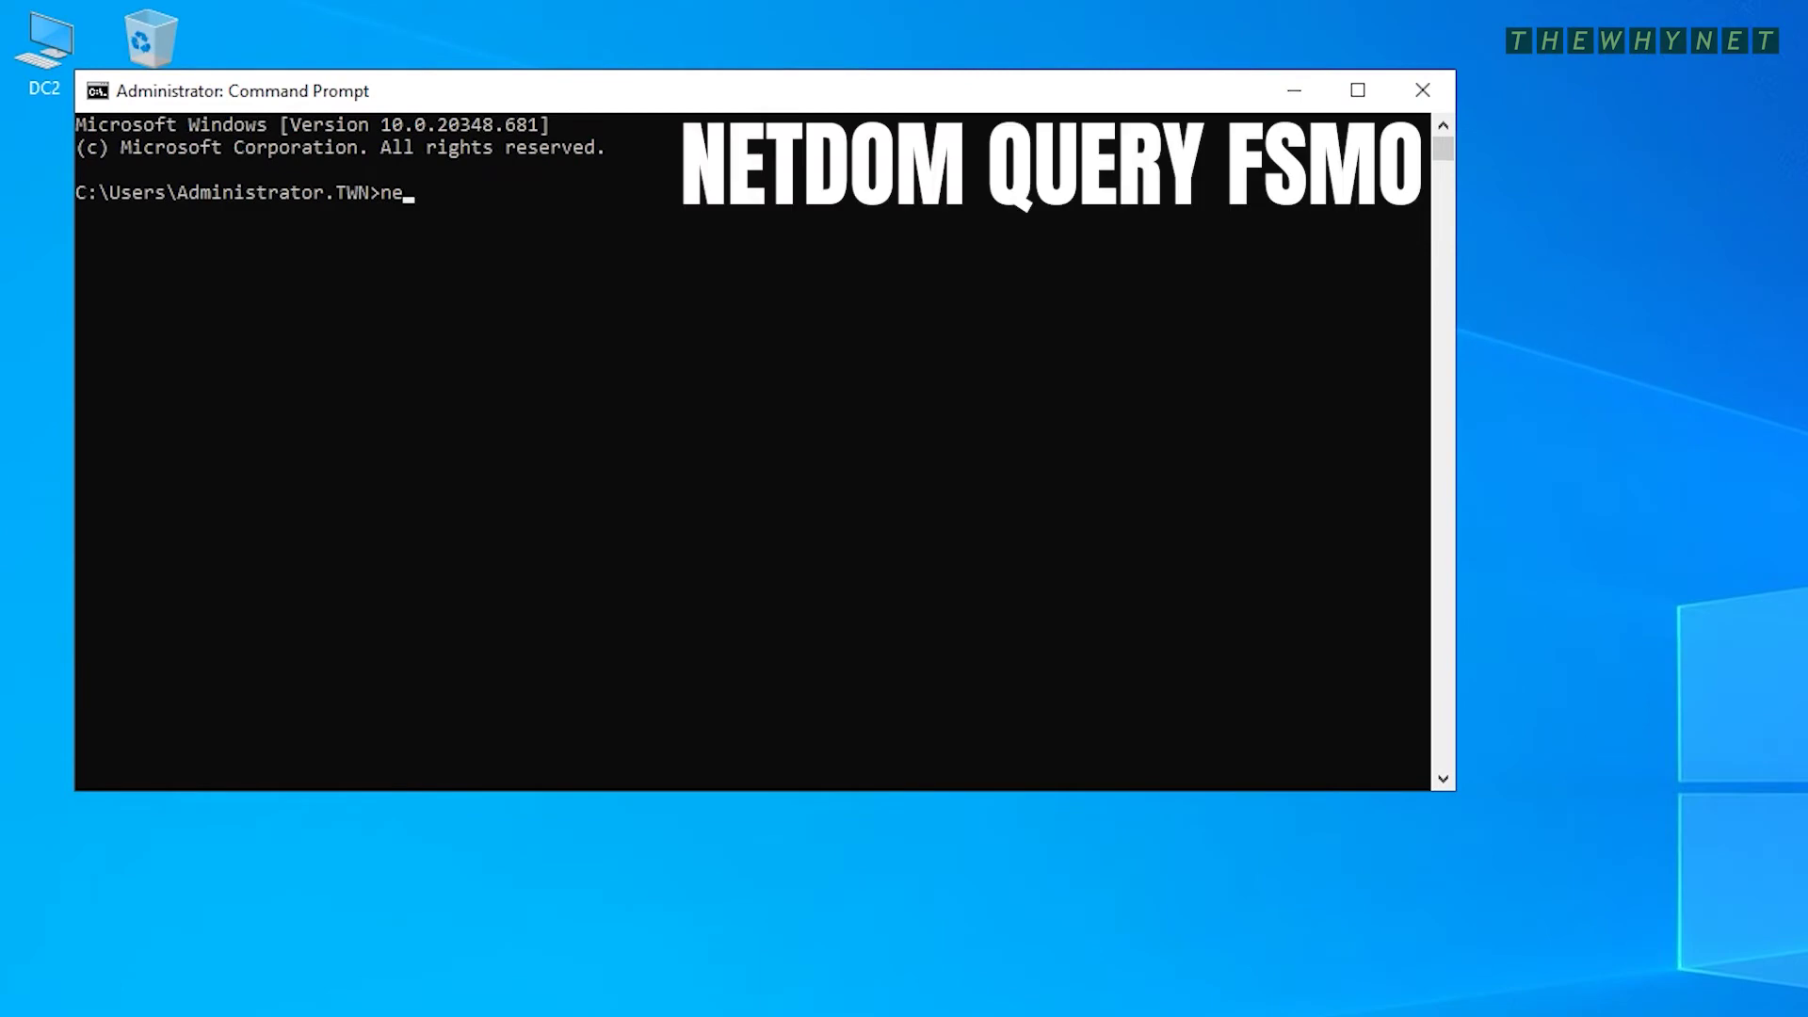
{"action": "type", "text": "tdom query fsmo"}
{"action": "key", "text": "Return"}
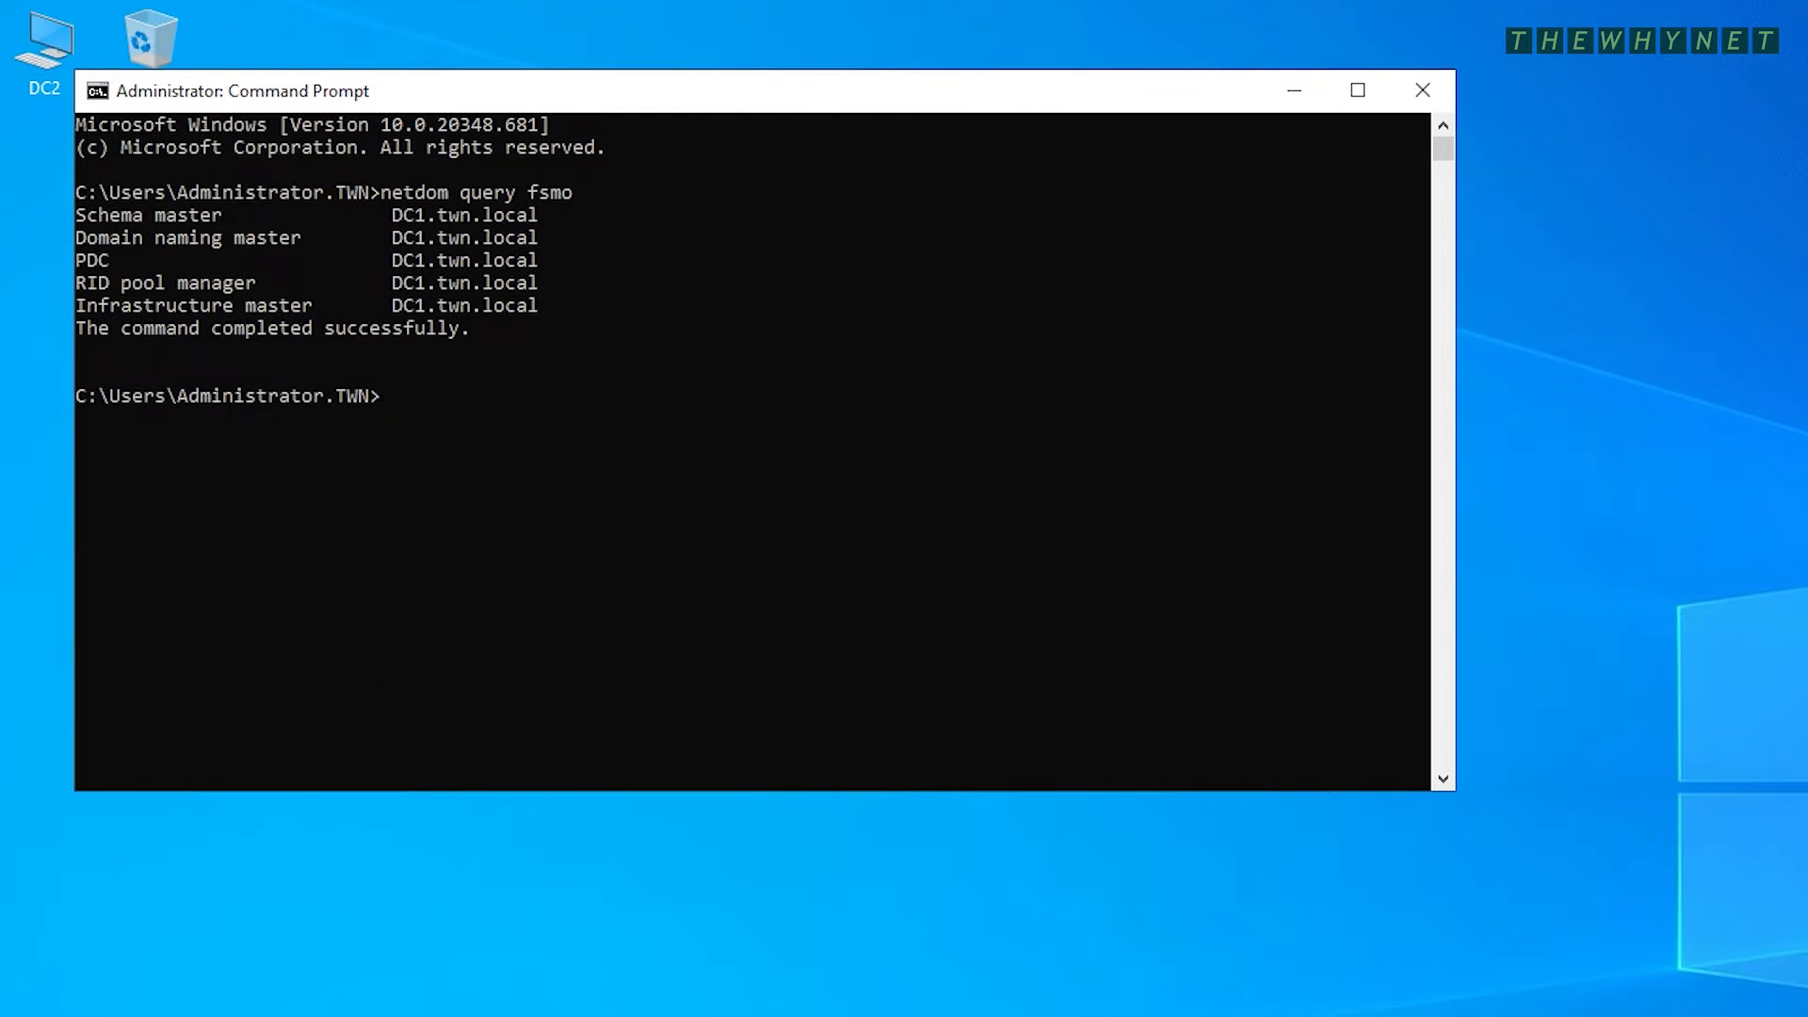
{"action": "left_click", "coordinate": [438, 998]}
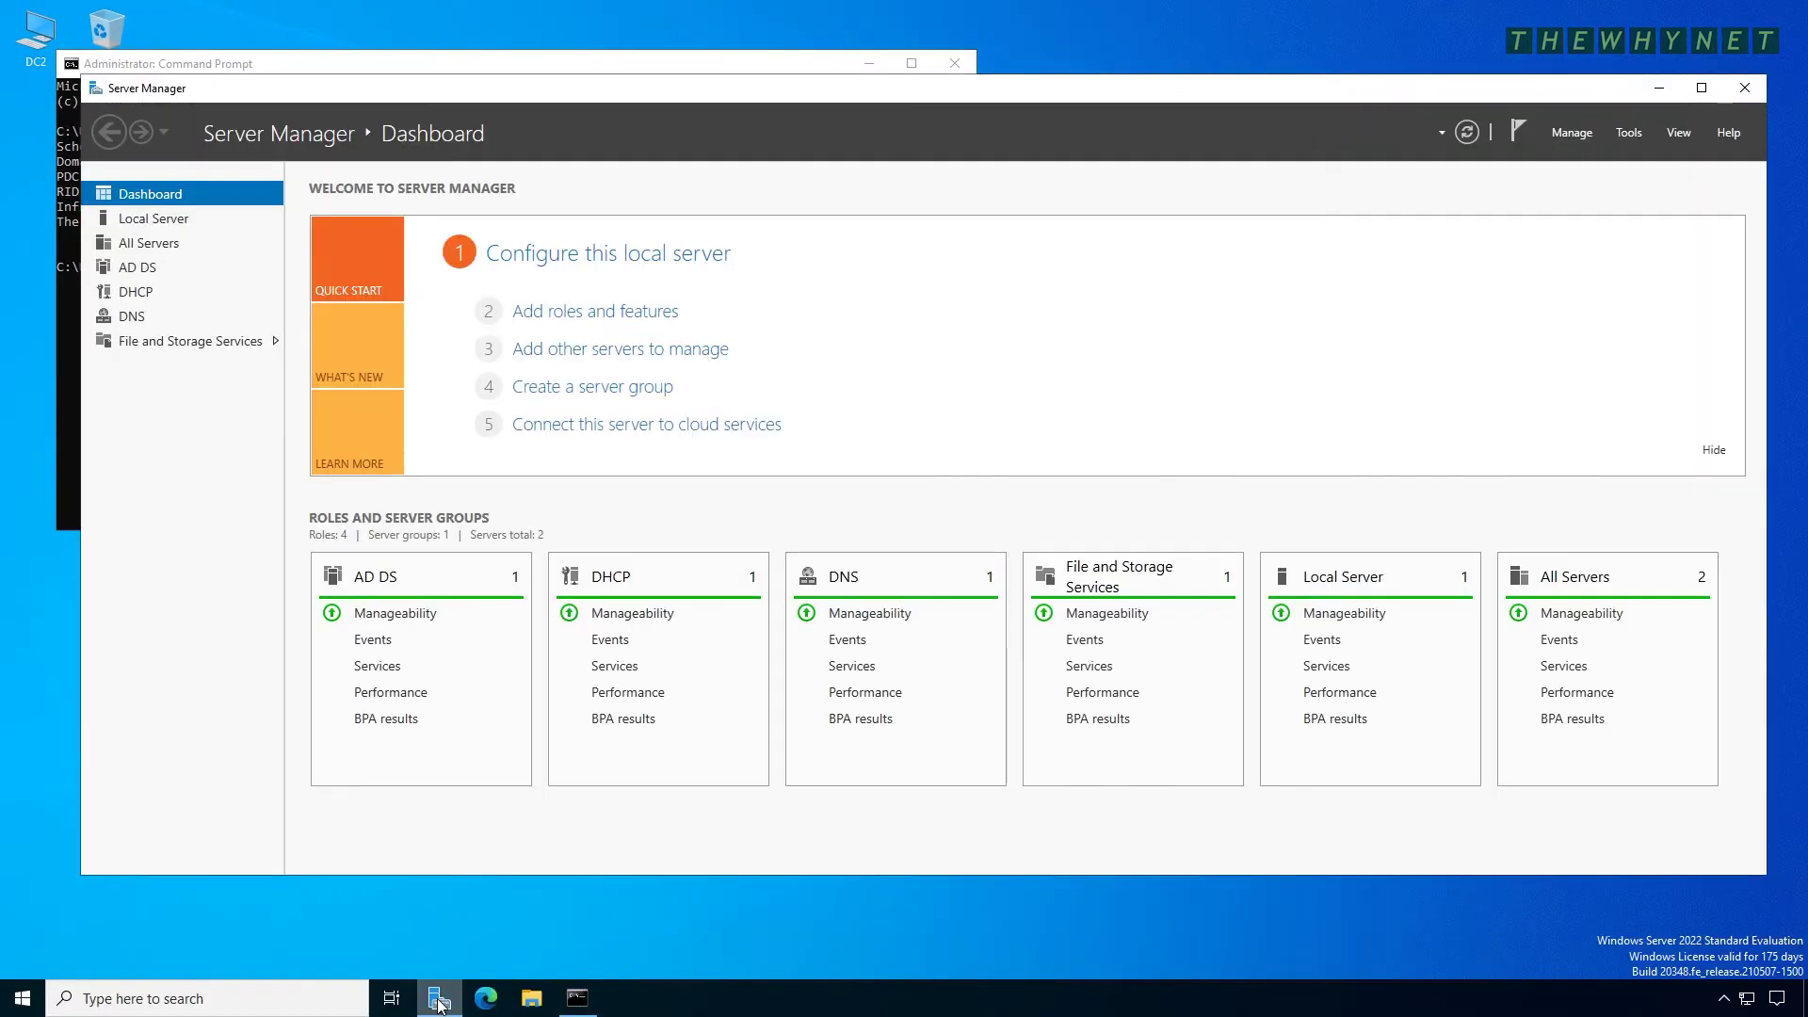
Step: Open twn.local's Operations Masters in Active Directory Users and Computers and move the RID master to DC2
{"action": "left_click", "coordinate": [1629, 132]}
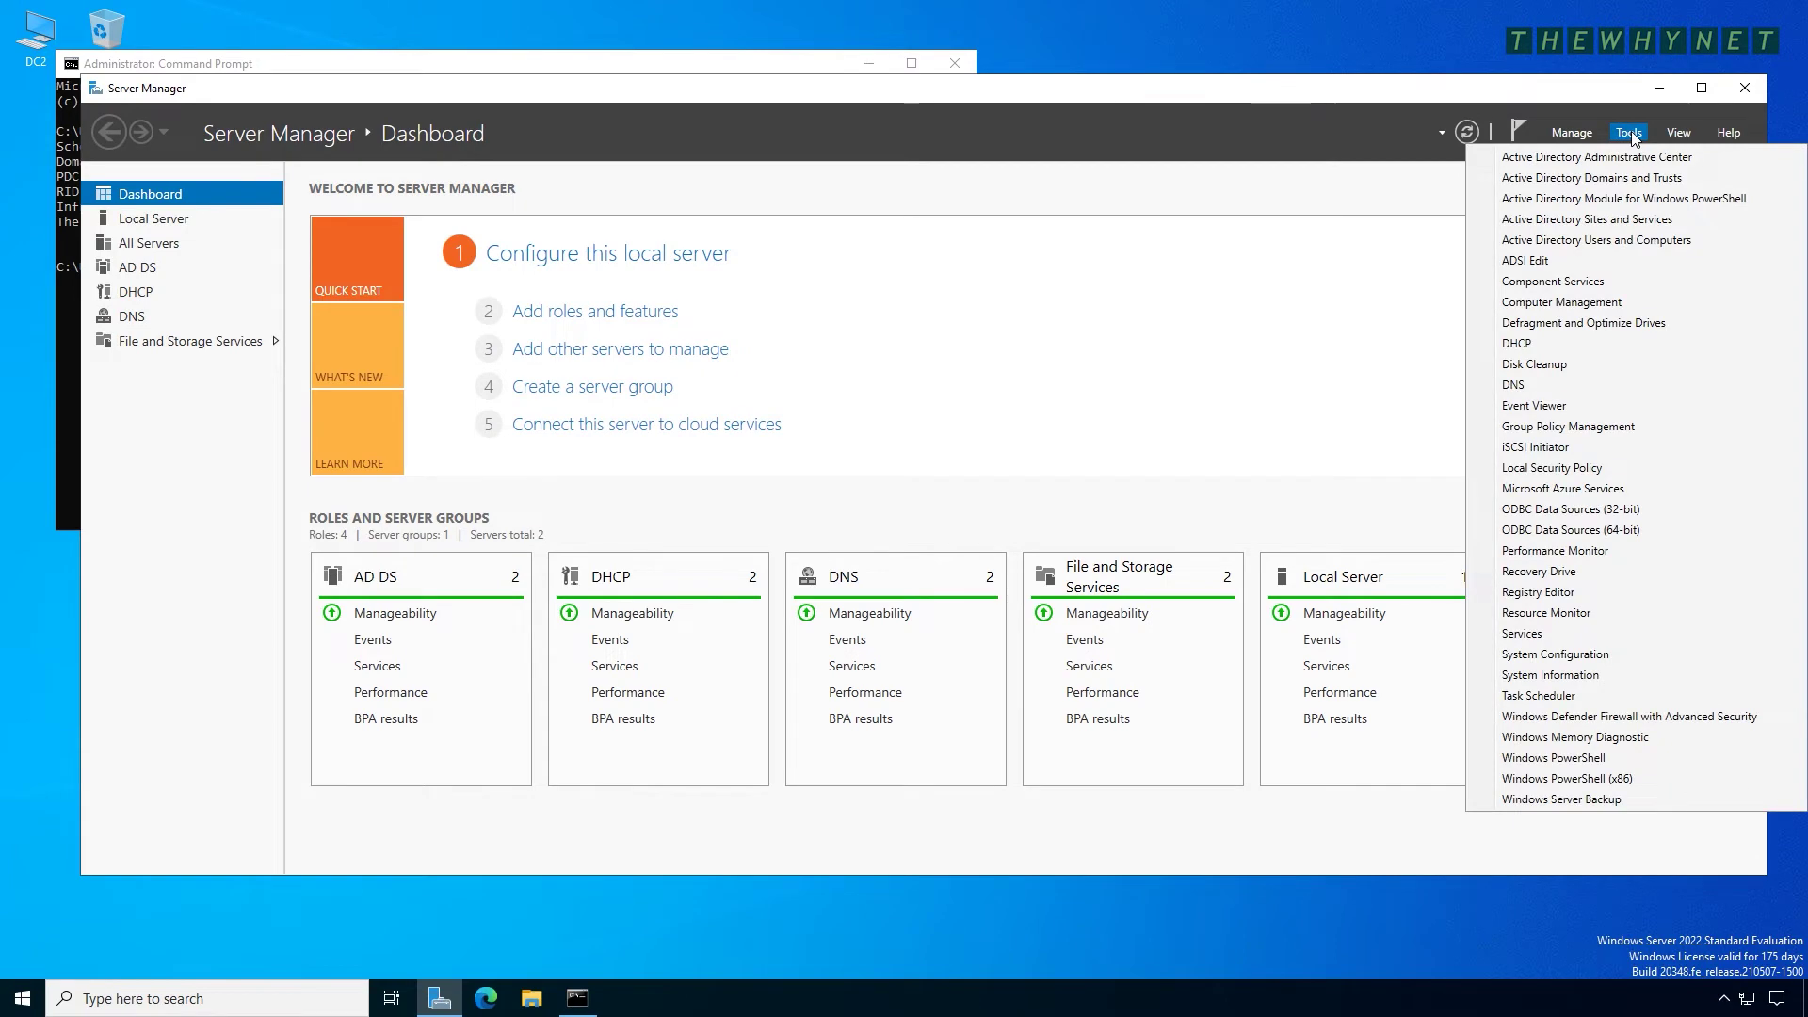
{"action": "left_click", "coordinate": [1638, 241]}
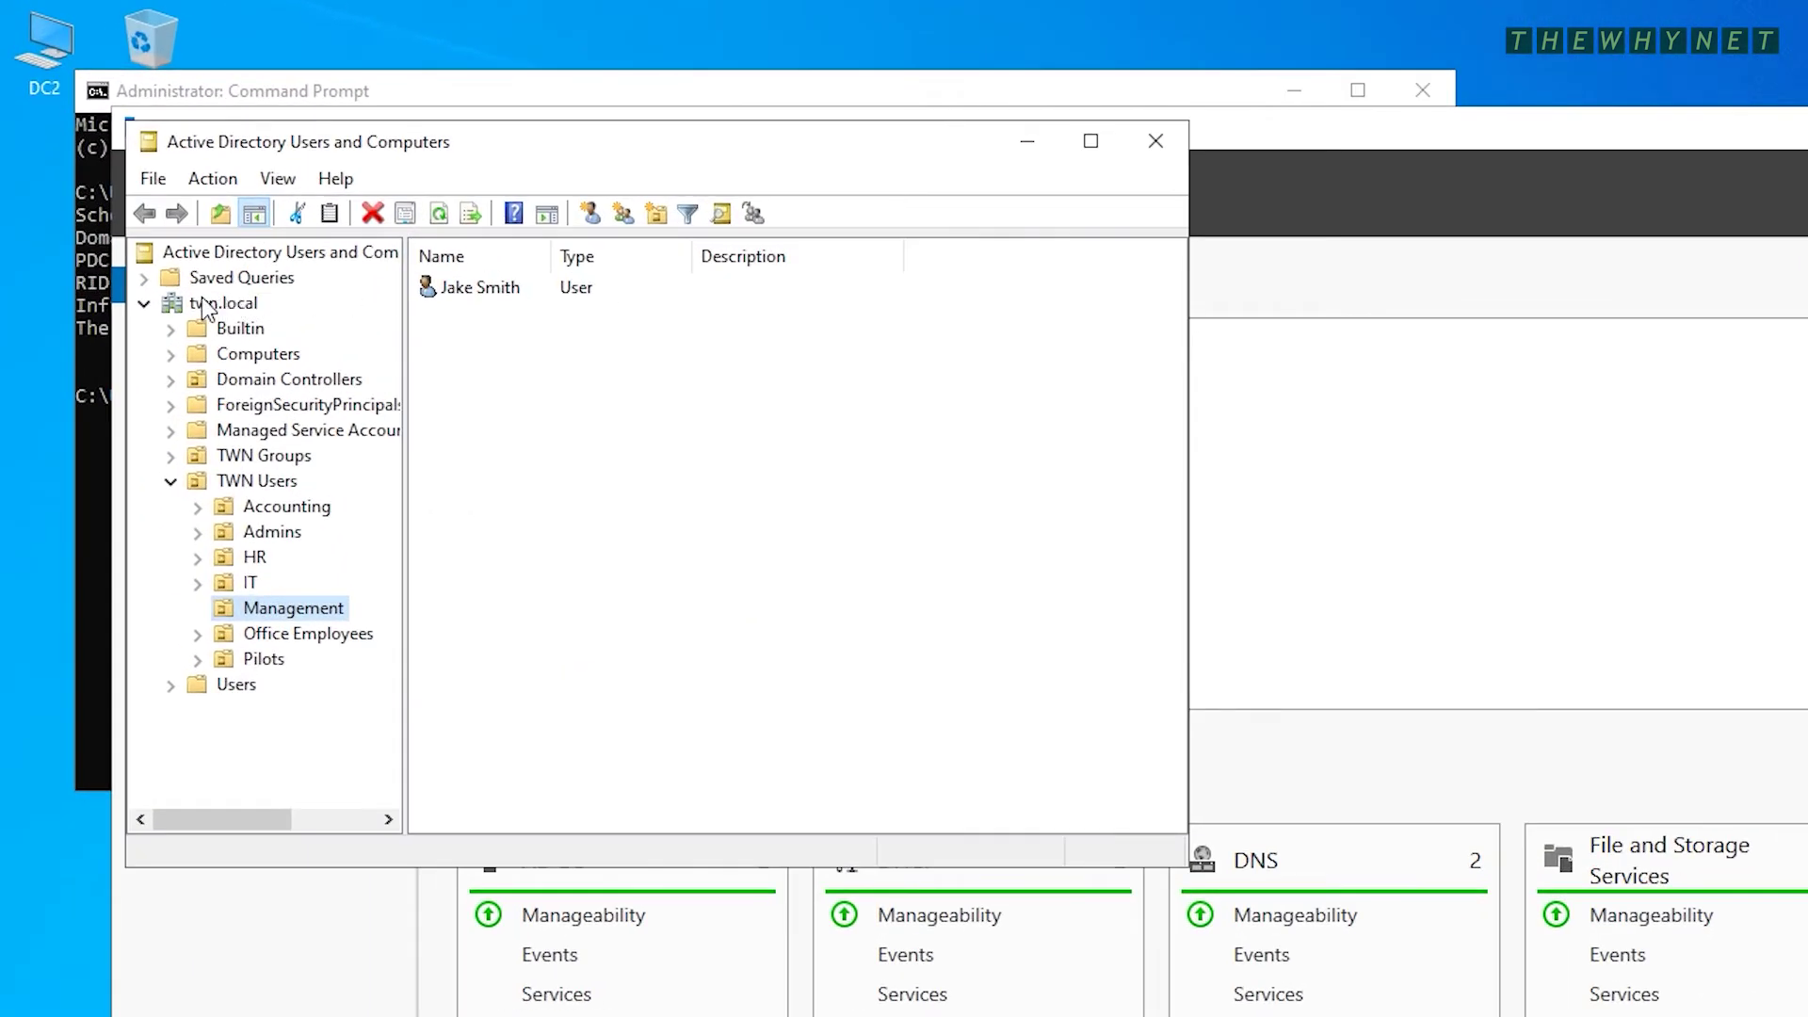
{"action": "left_click", "coordinate": [126, 206]}
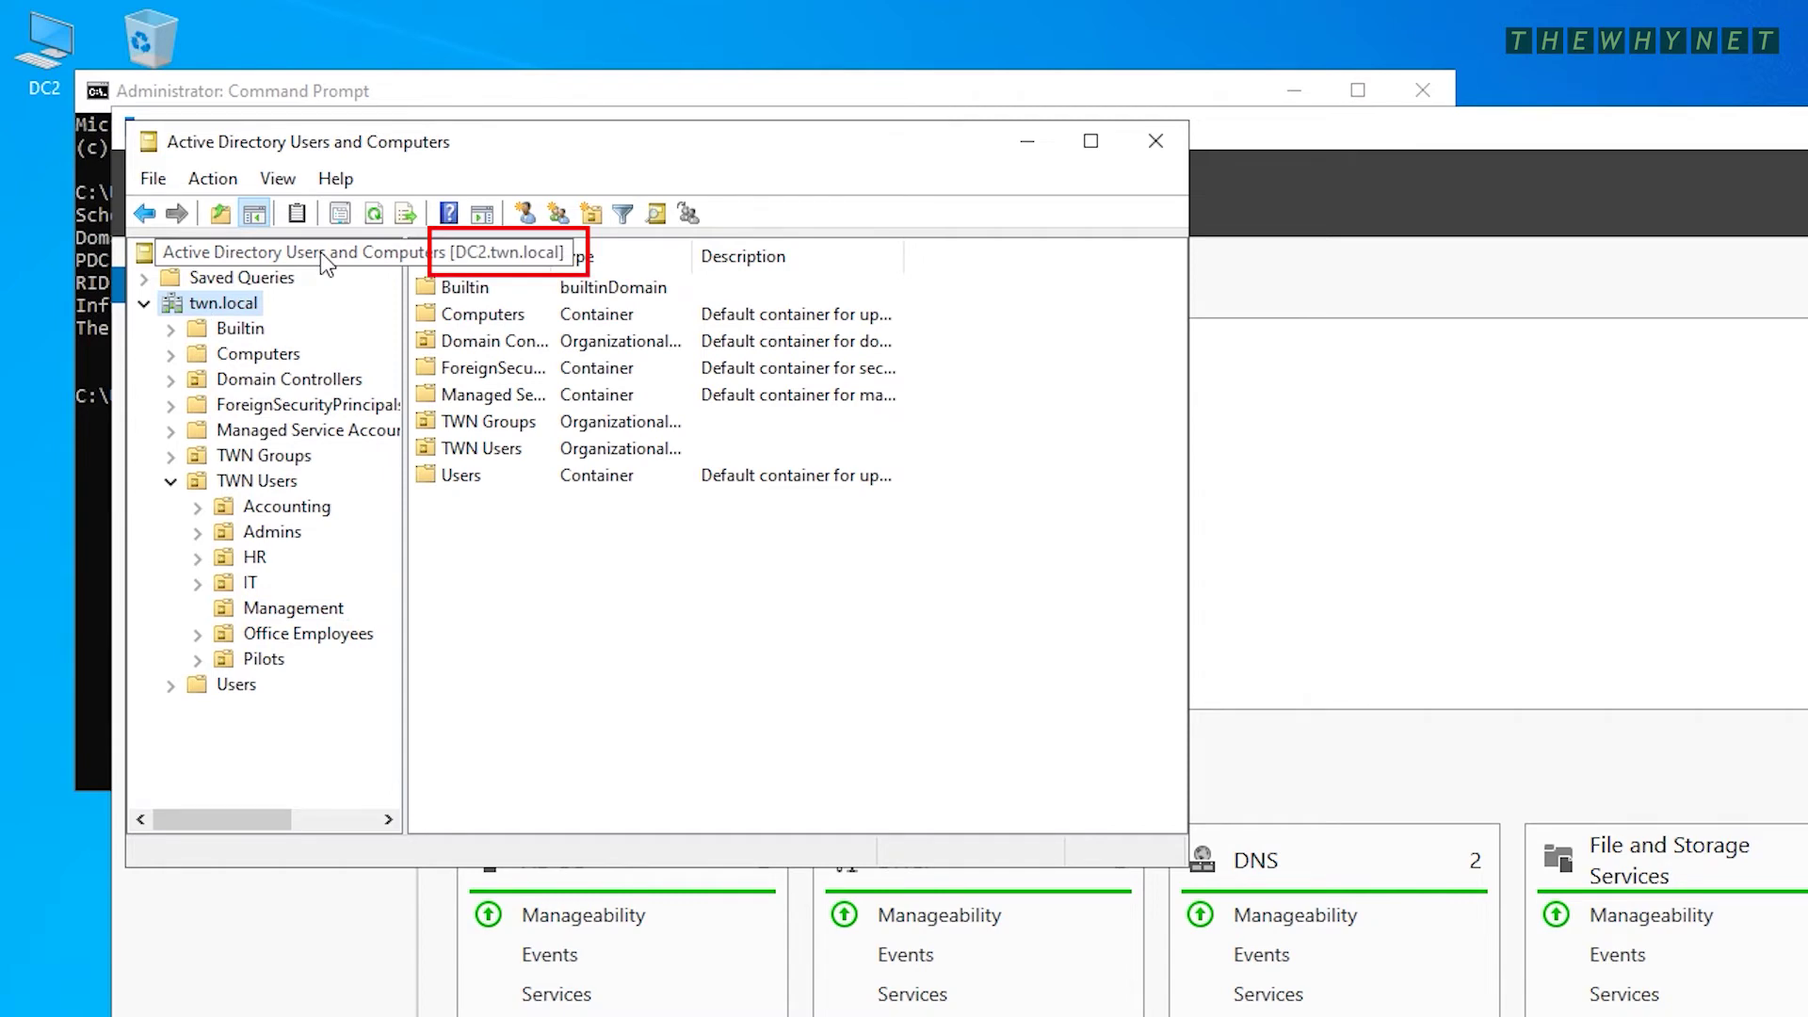
{"action": "right_click", "coordinate": [196, 310]}
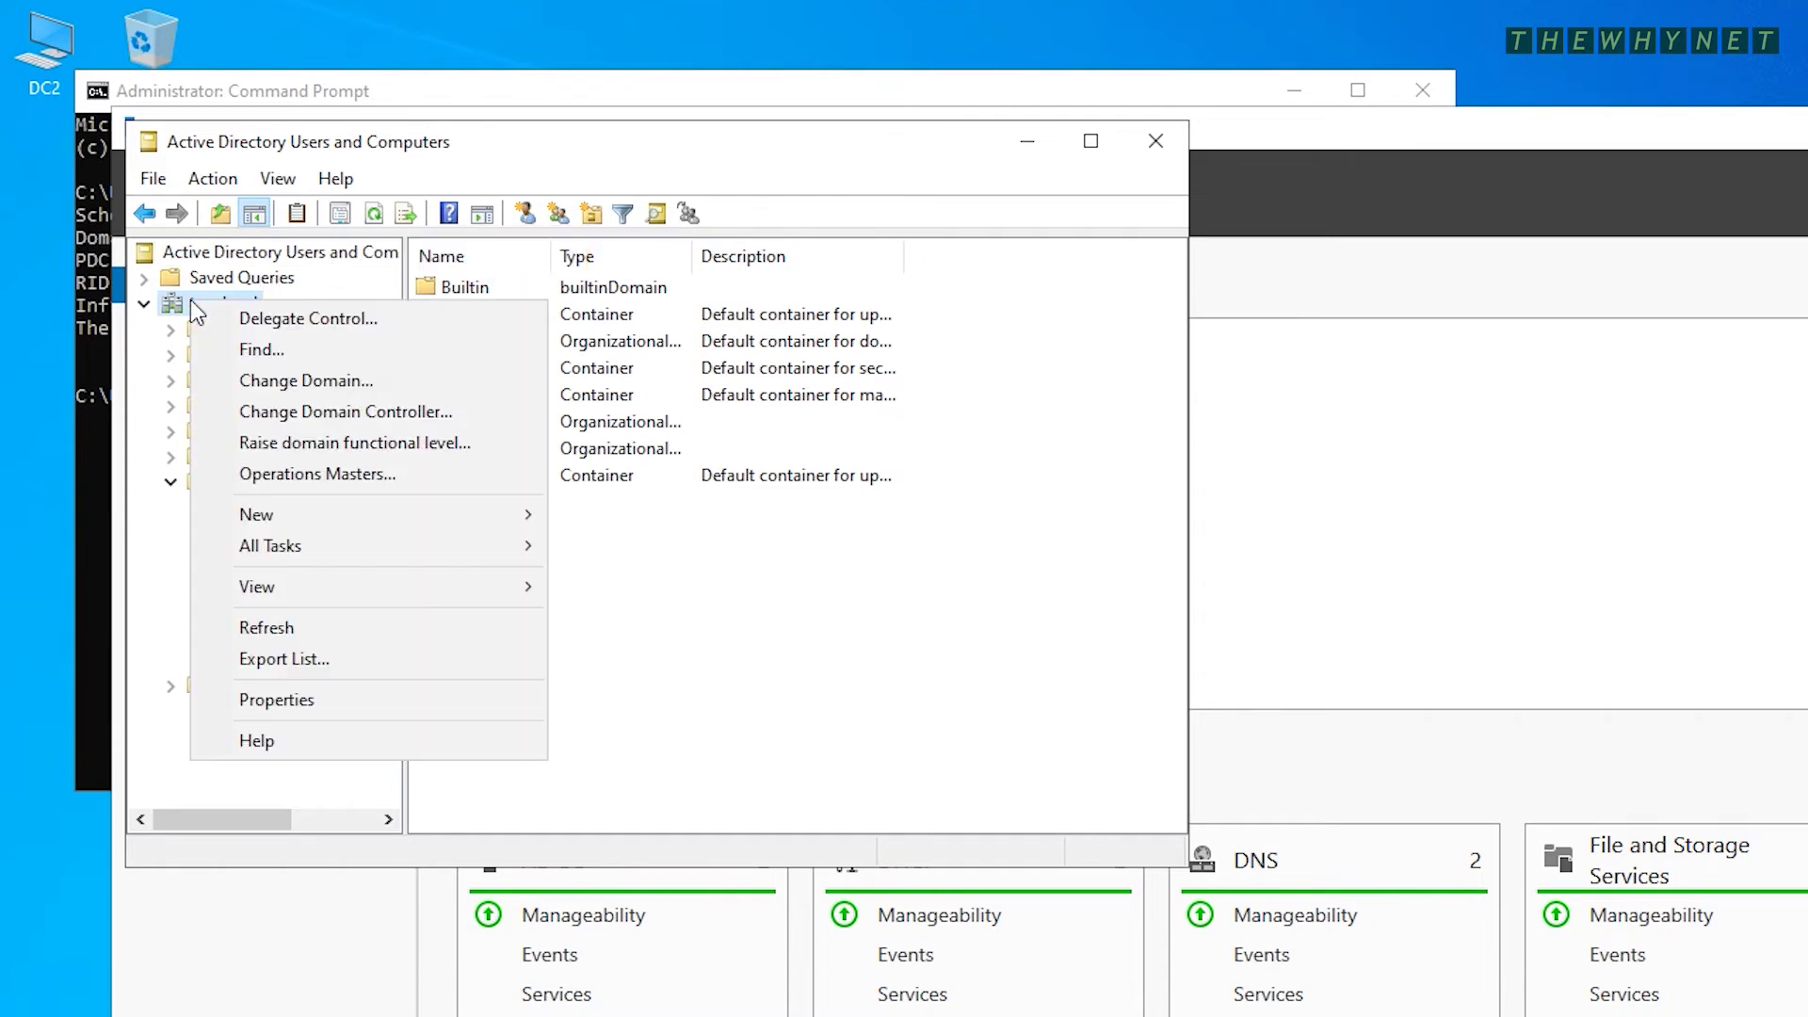
{"action": "left_click", "coordinate": [366, 478]}
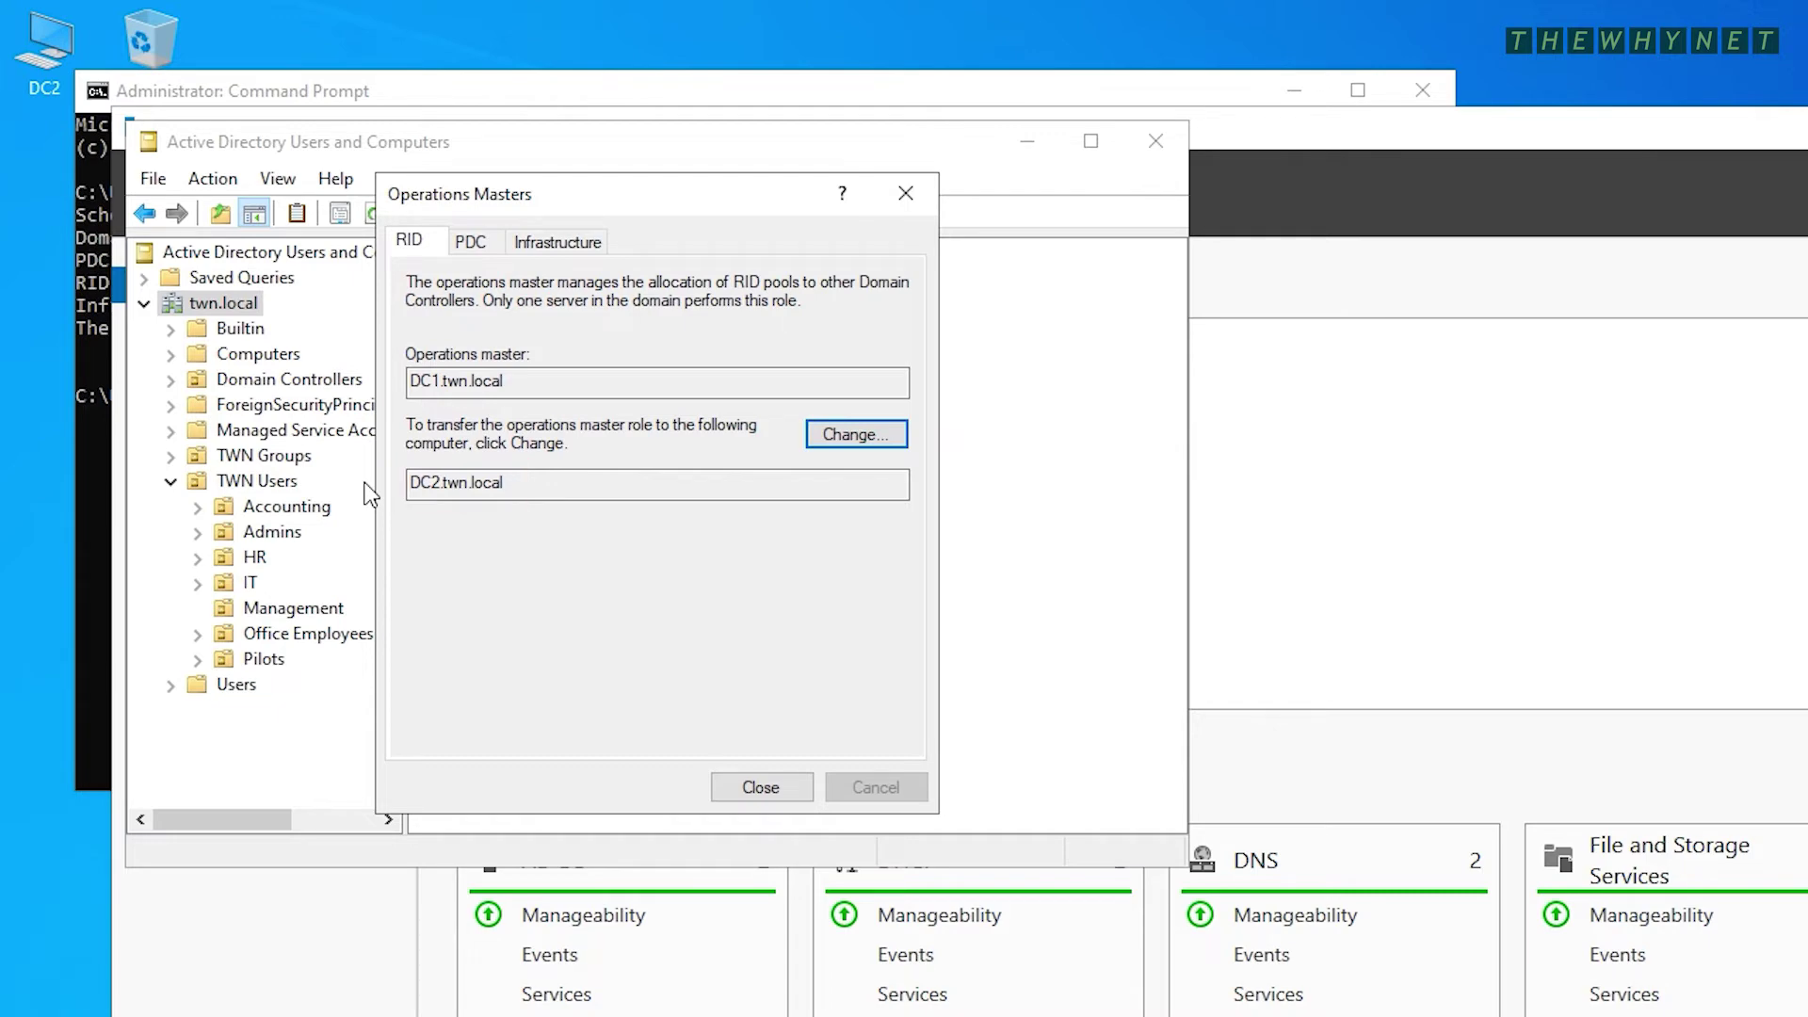
{"action": "left_click", "coordinate": [861, 431]}
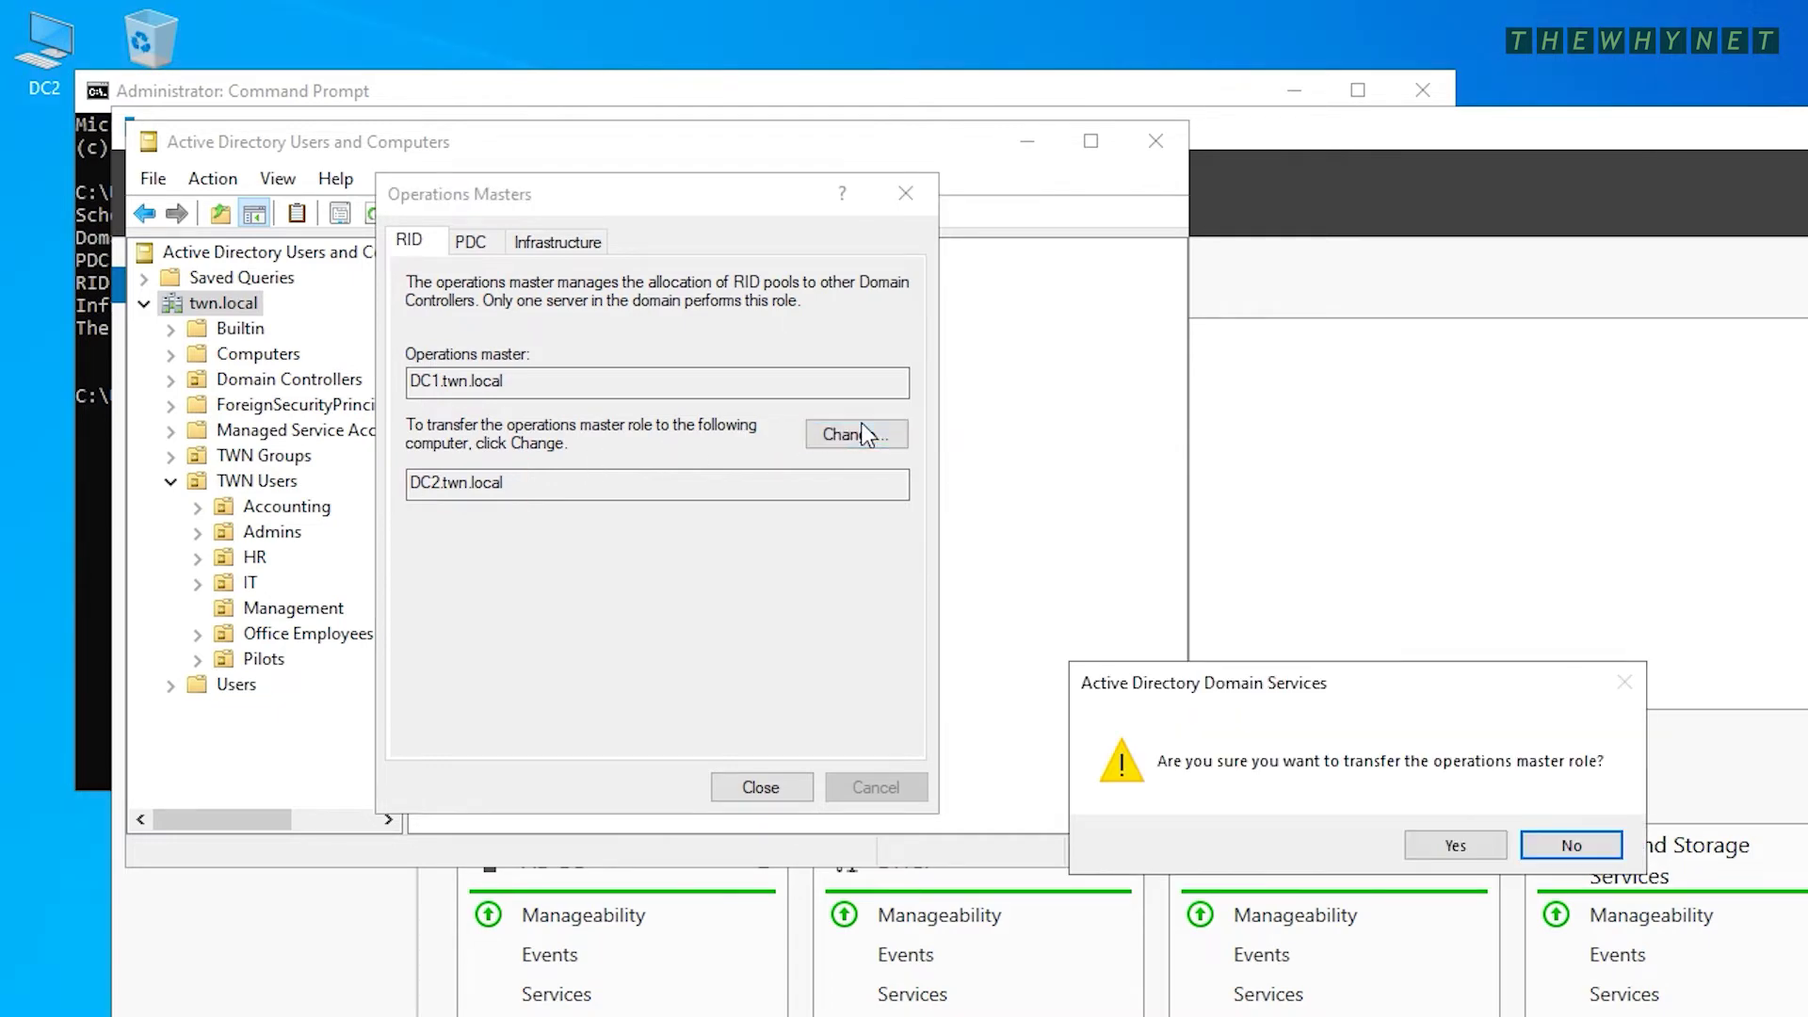
{"action": "left_click", "coordinate": [1433, 843]}
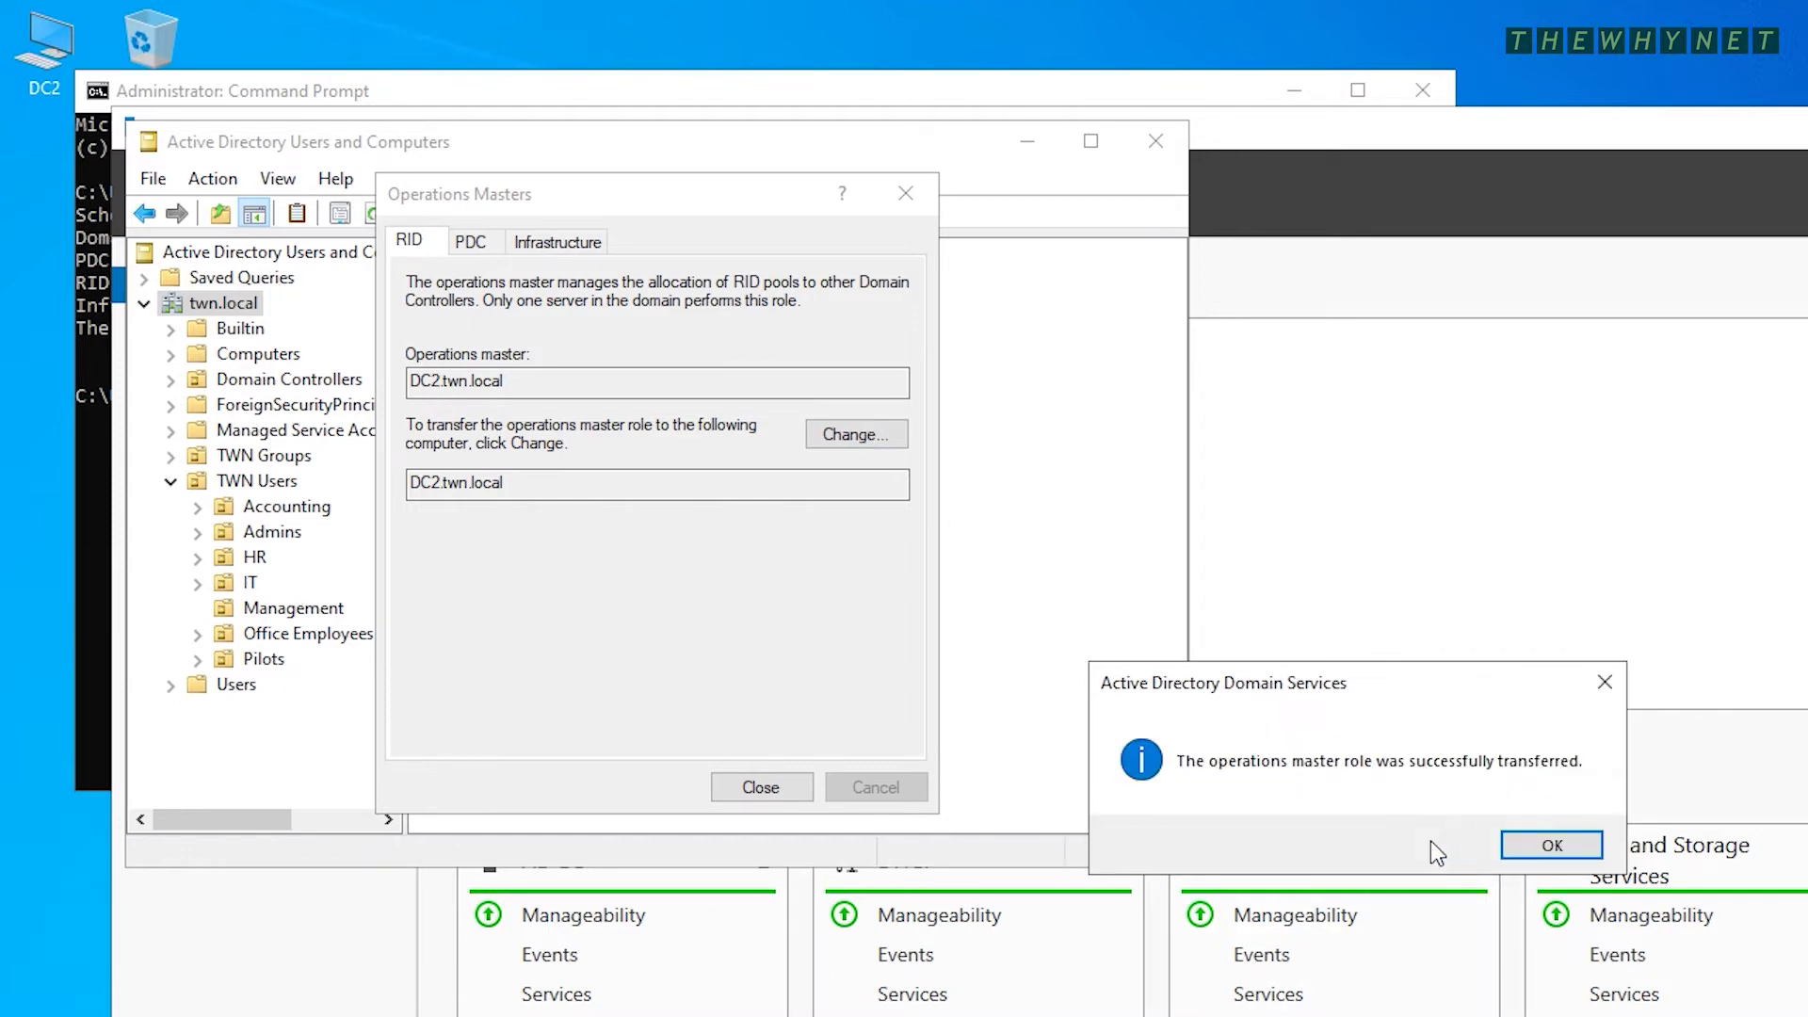
{"action": "left_click", "coordinate": [1544, 847]}
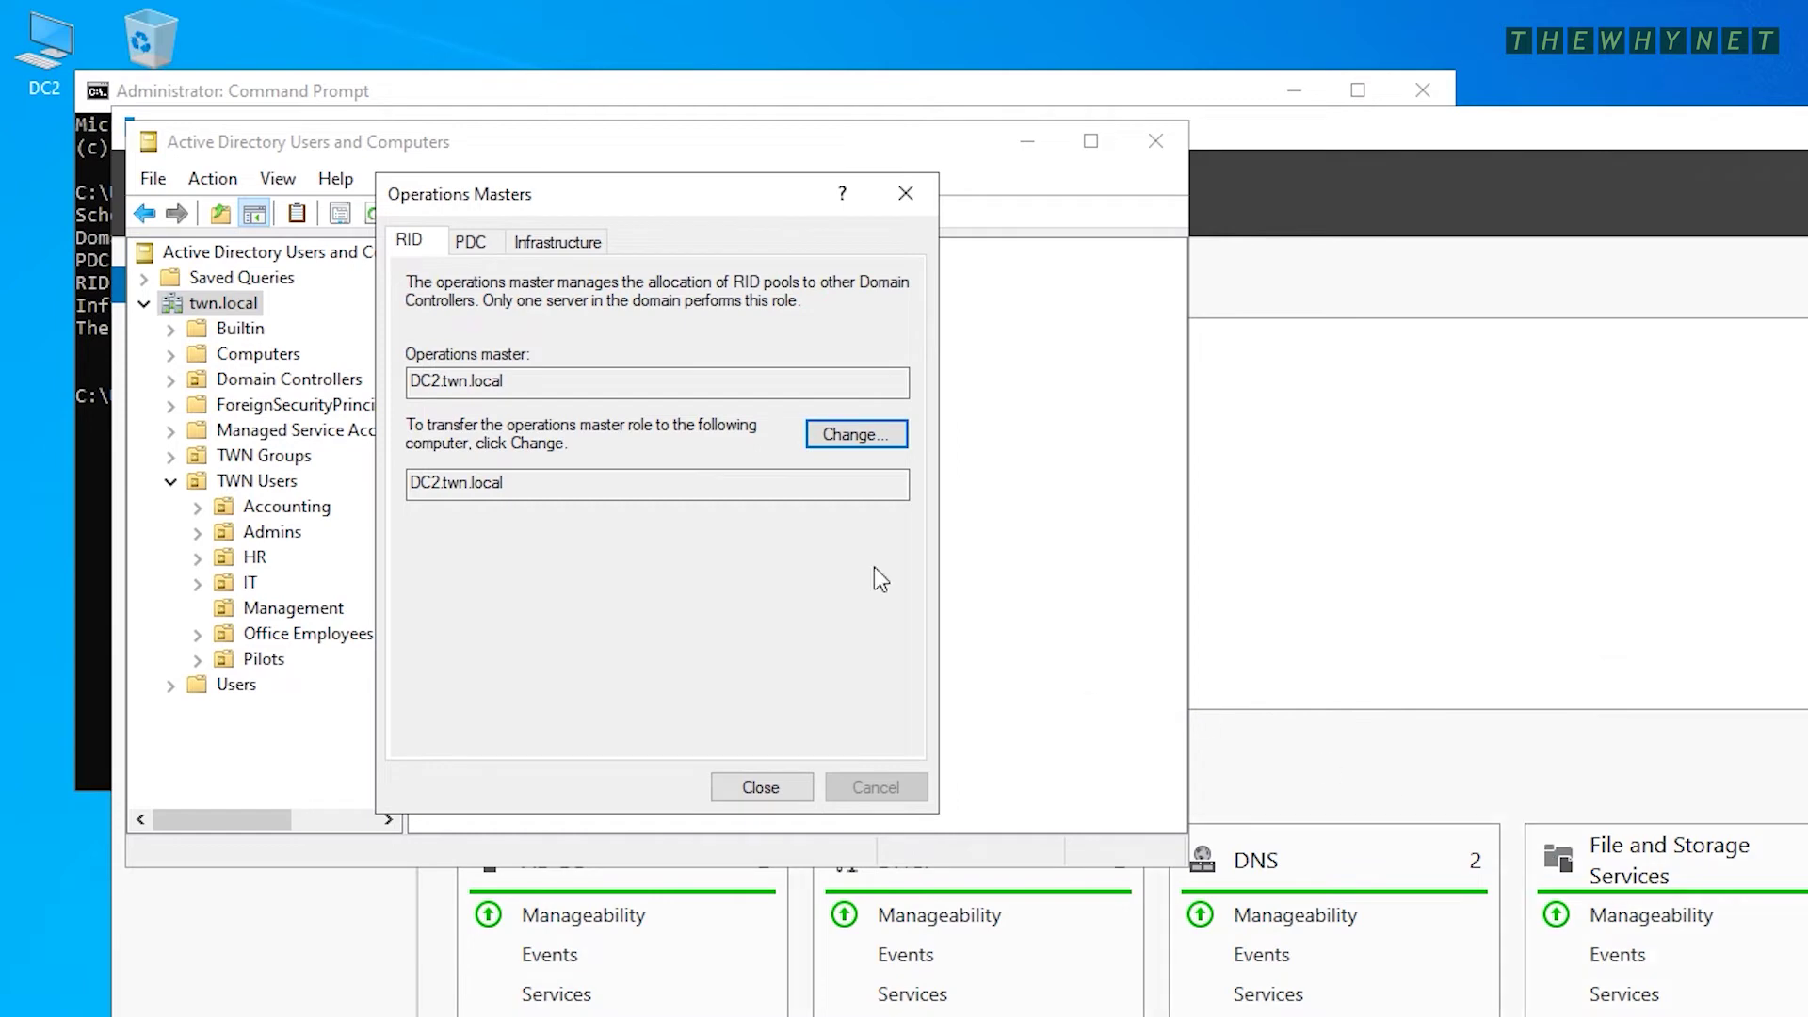
Step: Transfer the PDC and Infrastructure master roles to DC2.twn.local
{"action": "left_click", "coordinate": [474, 245]}
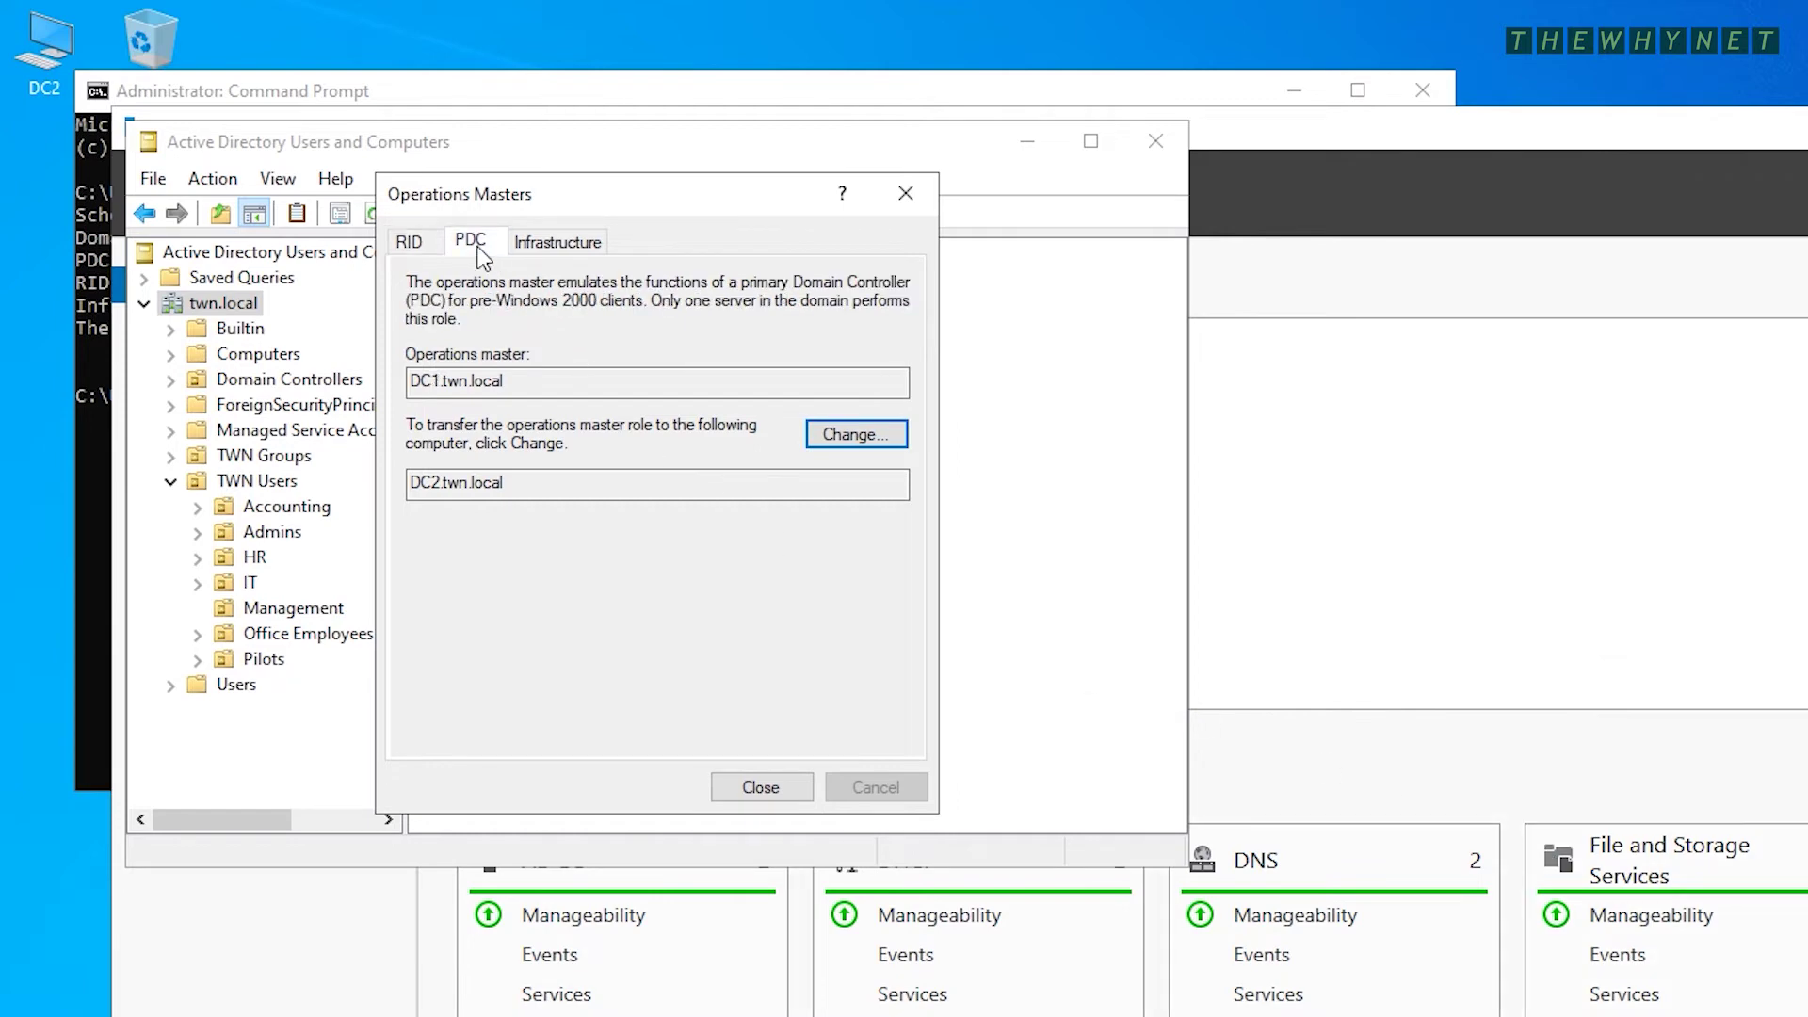
{"action": "left_click", "coordinate": [825, 434]}
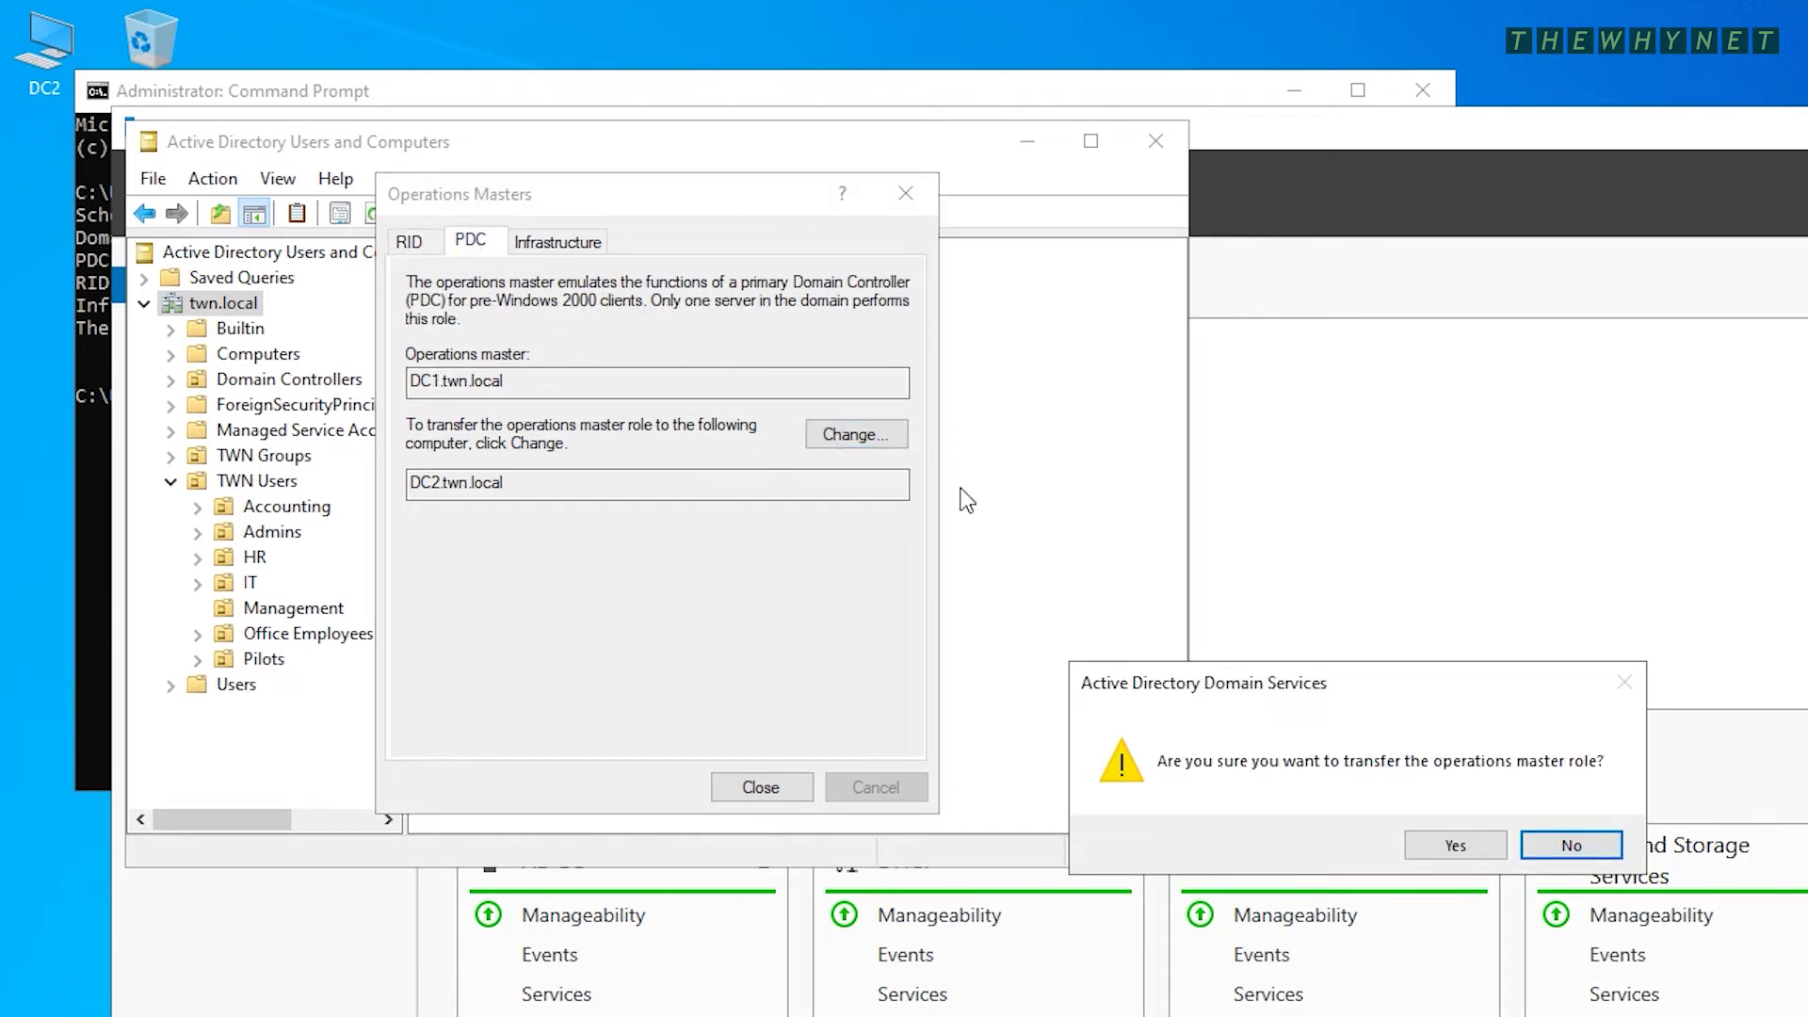
{"action": "left_click", "coordinate": [1428, 841]}
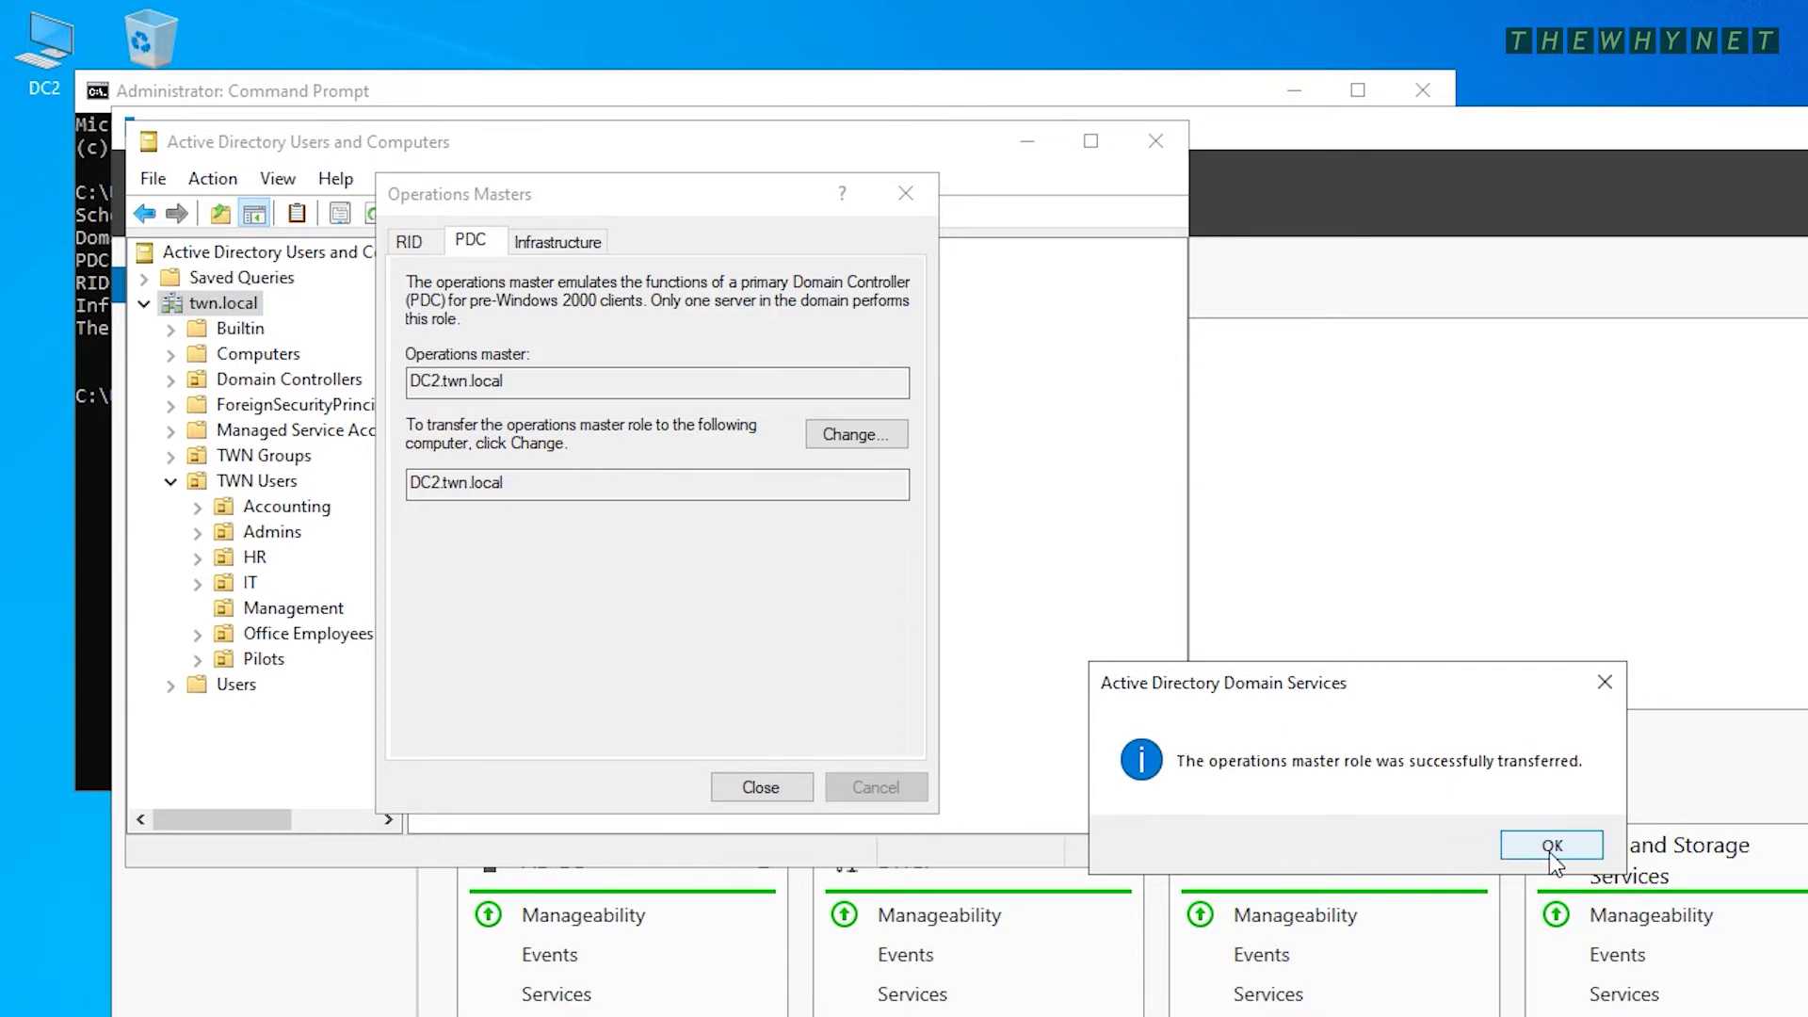
{"action": "left_click", "coordinate": [1549, 848]}
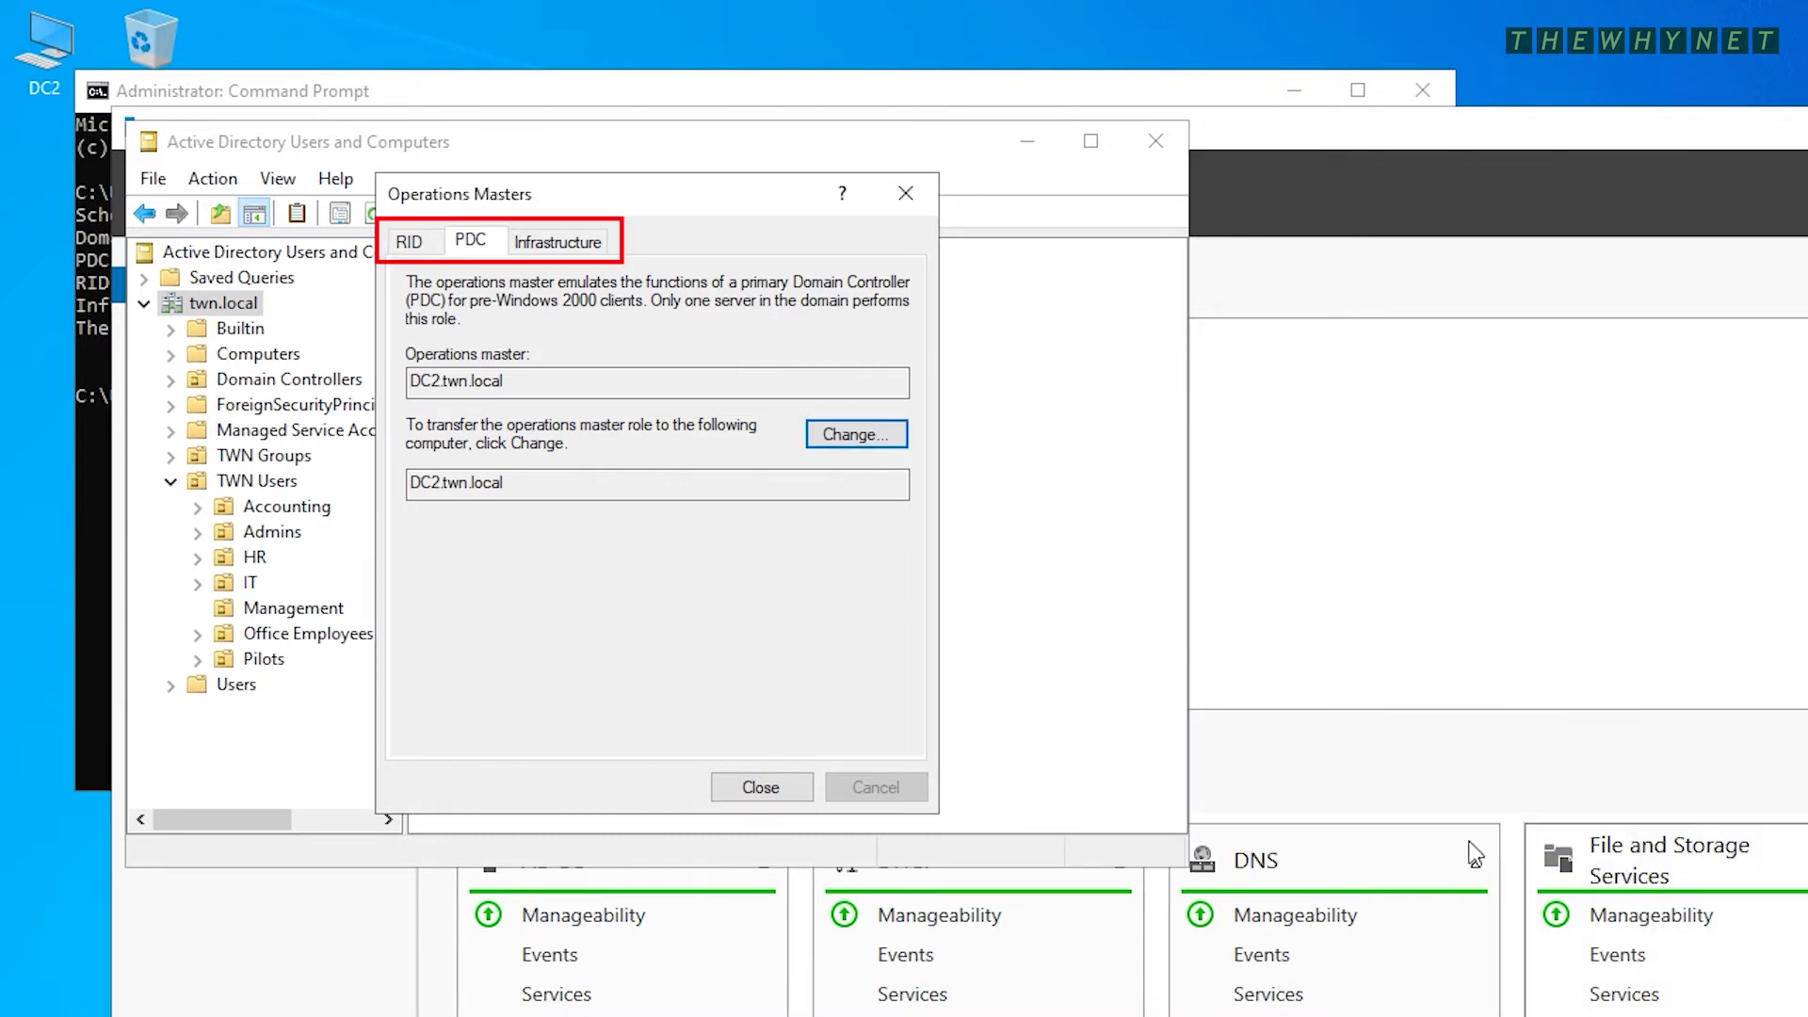
{"action": "left_click", "coordinate": [544, 246]}
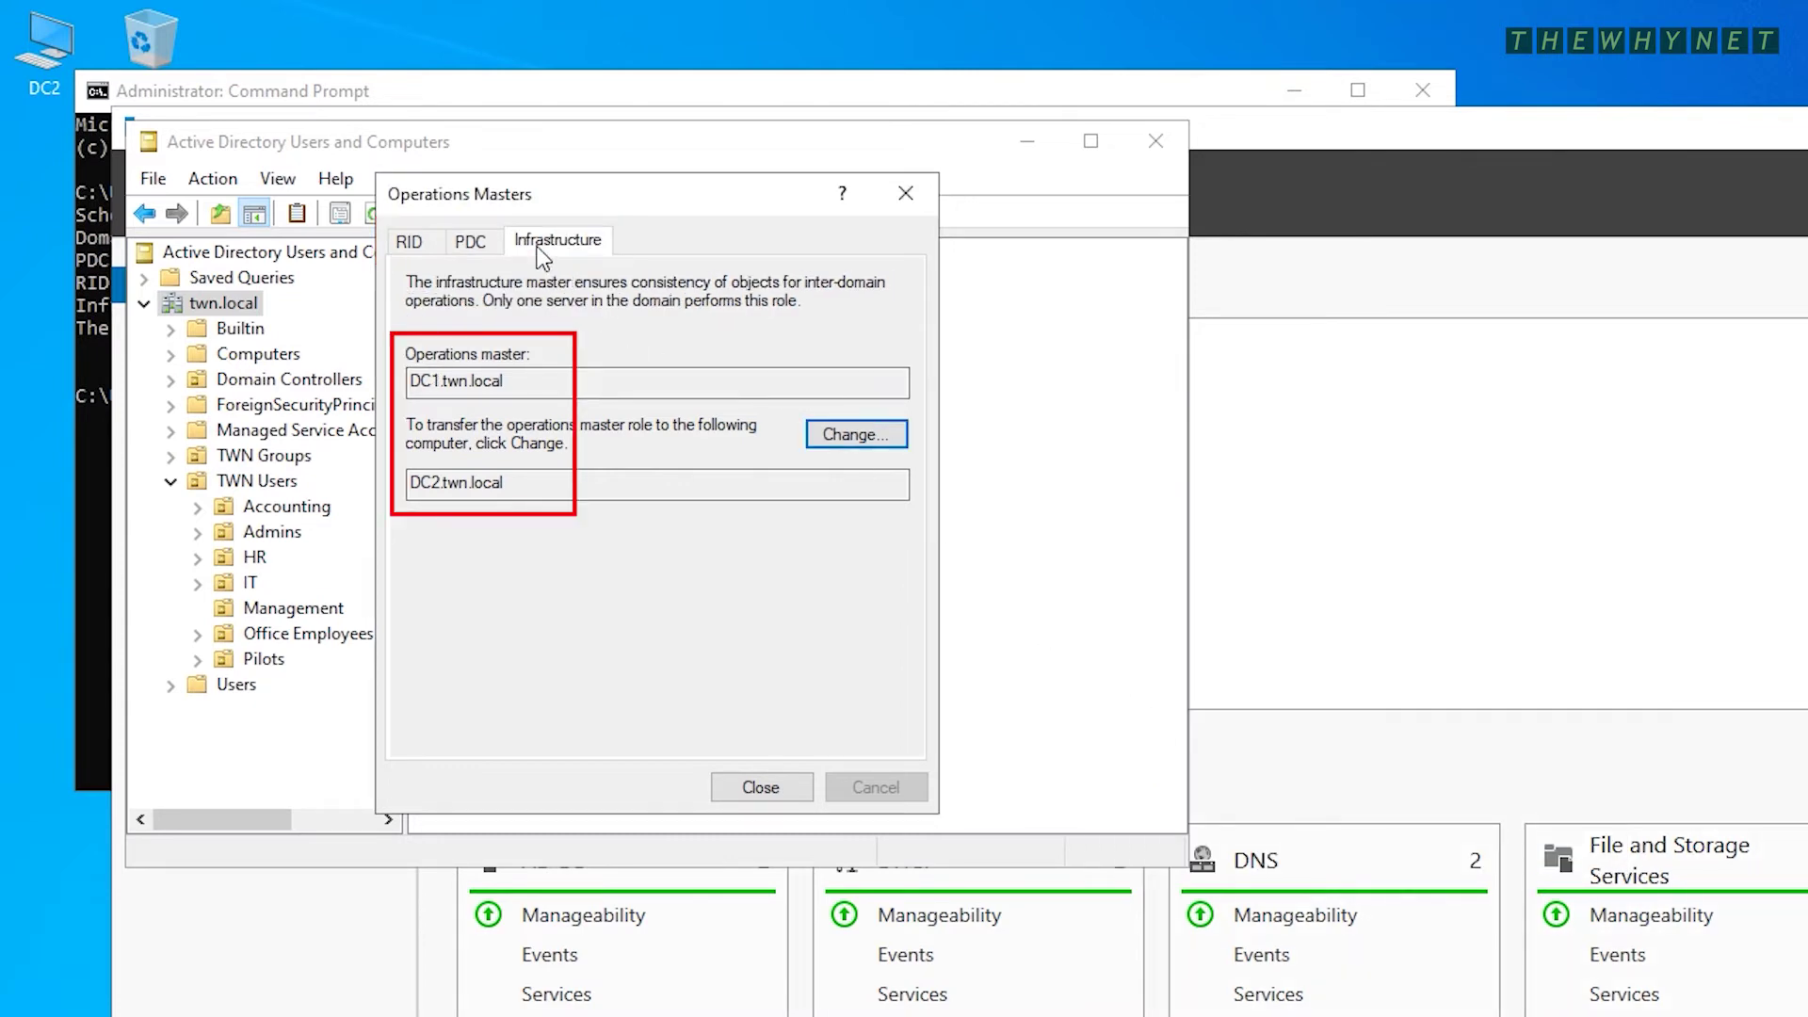
{"action": "left_click", "coordinate": [829, 422]}
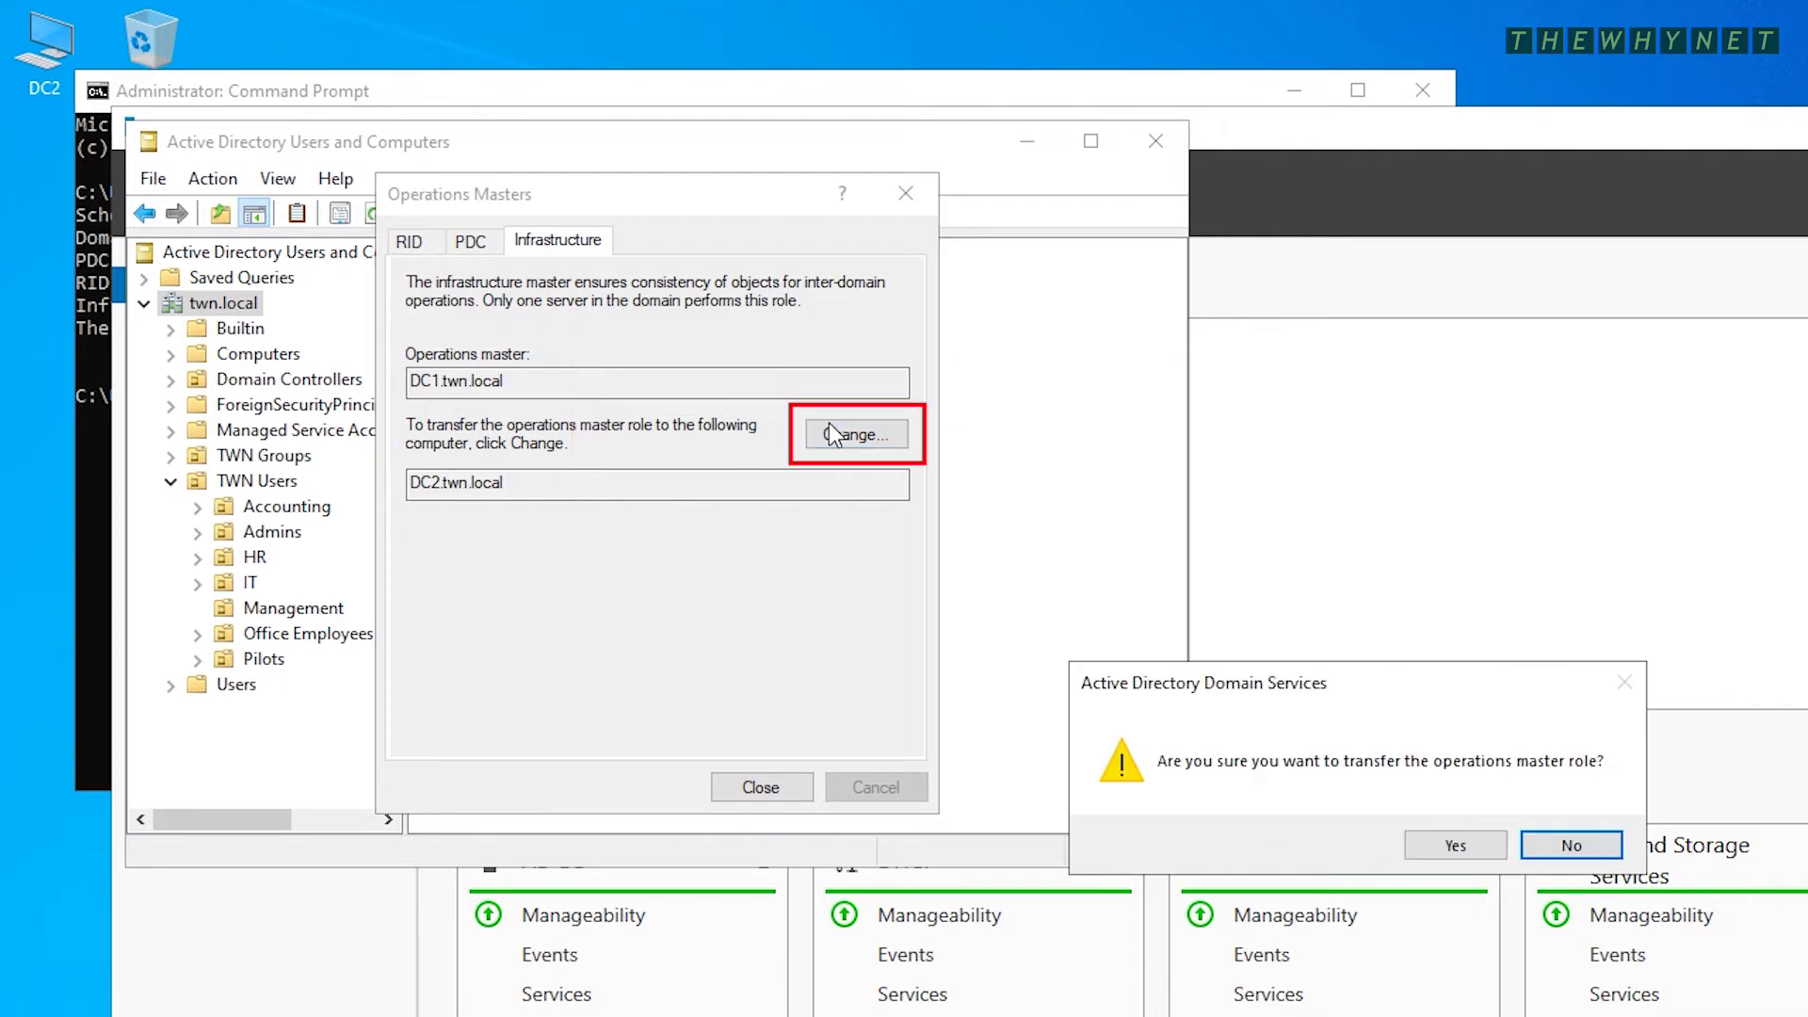
{"action": "left_click", "coordinate": [1438, 843]}
{"action": "left_click", "coordinate": [1551, 845]}
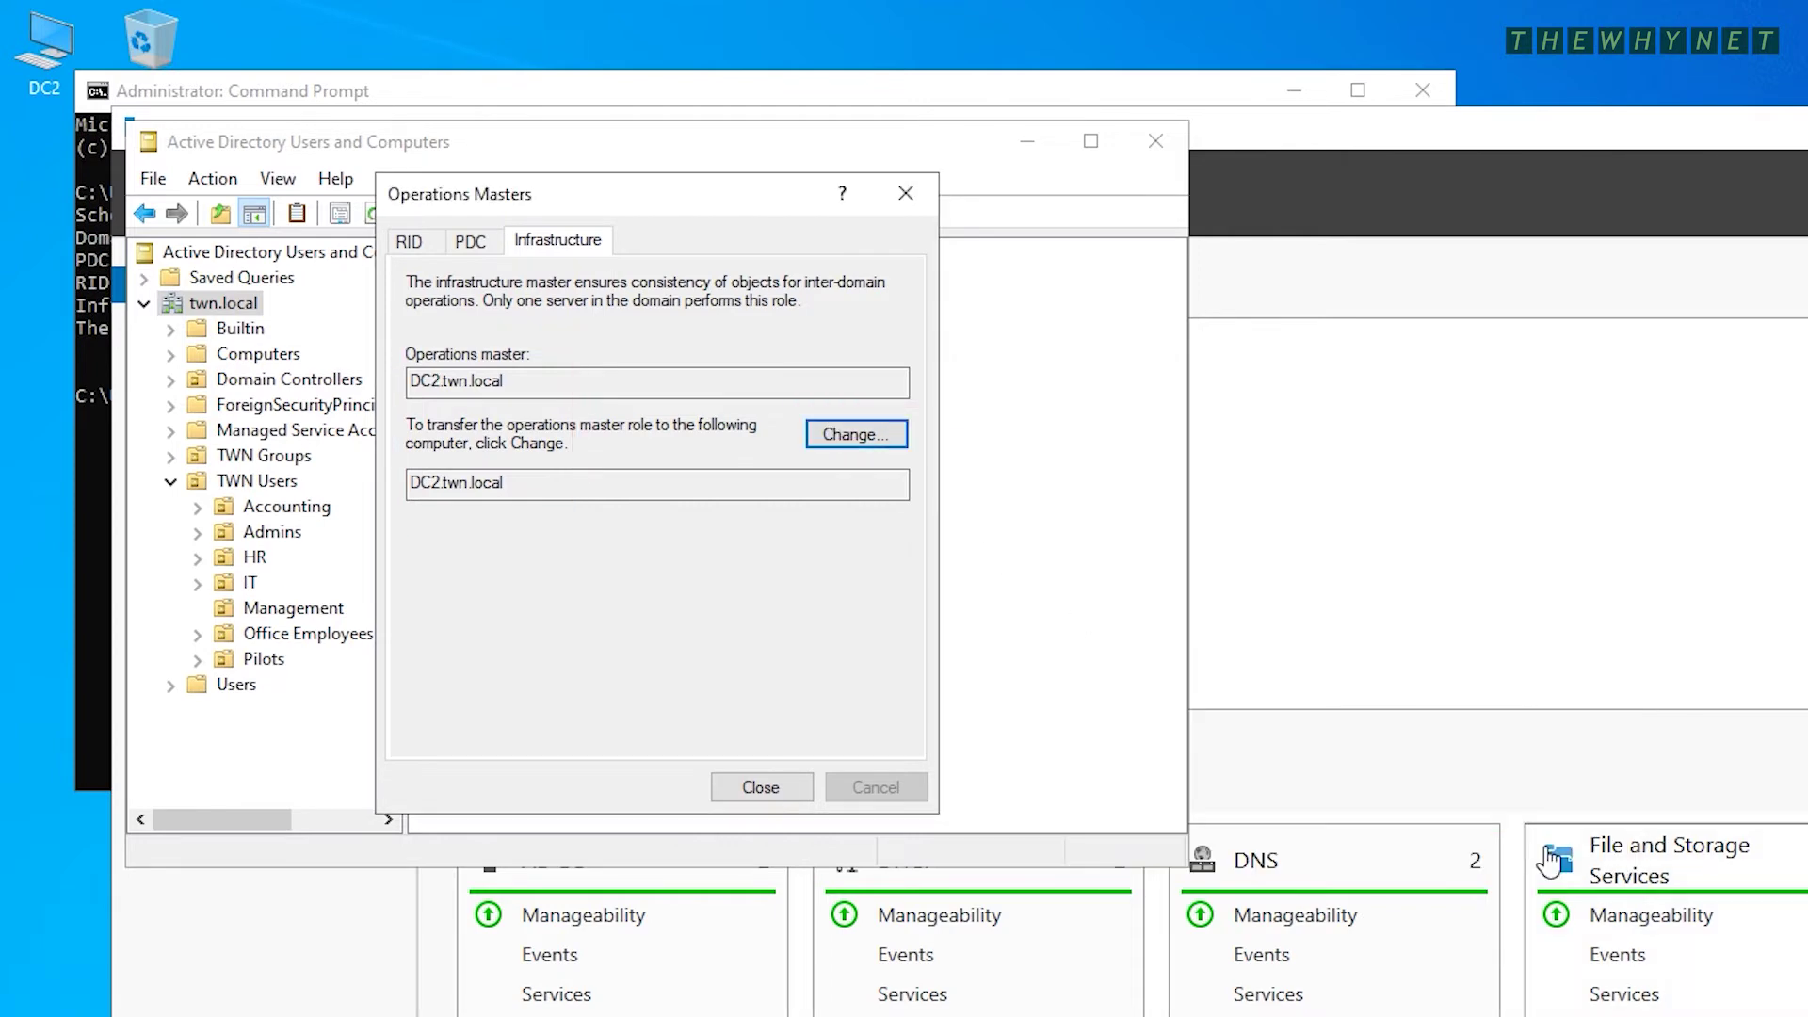
{"action": "left_click", "coordinate": [789, 791]}
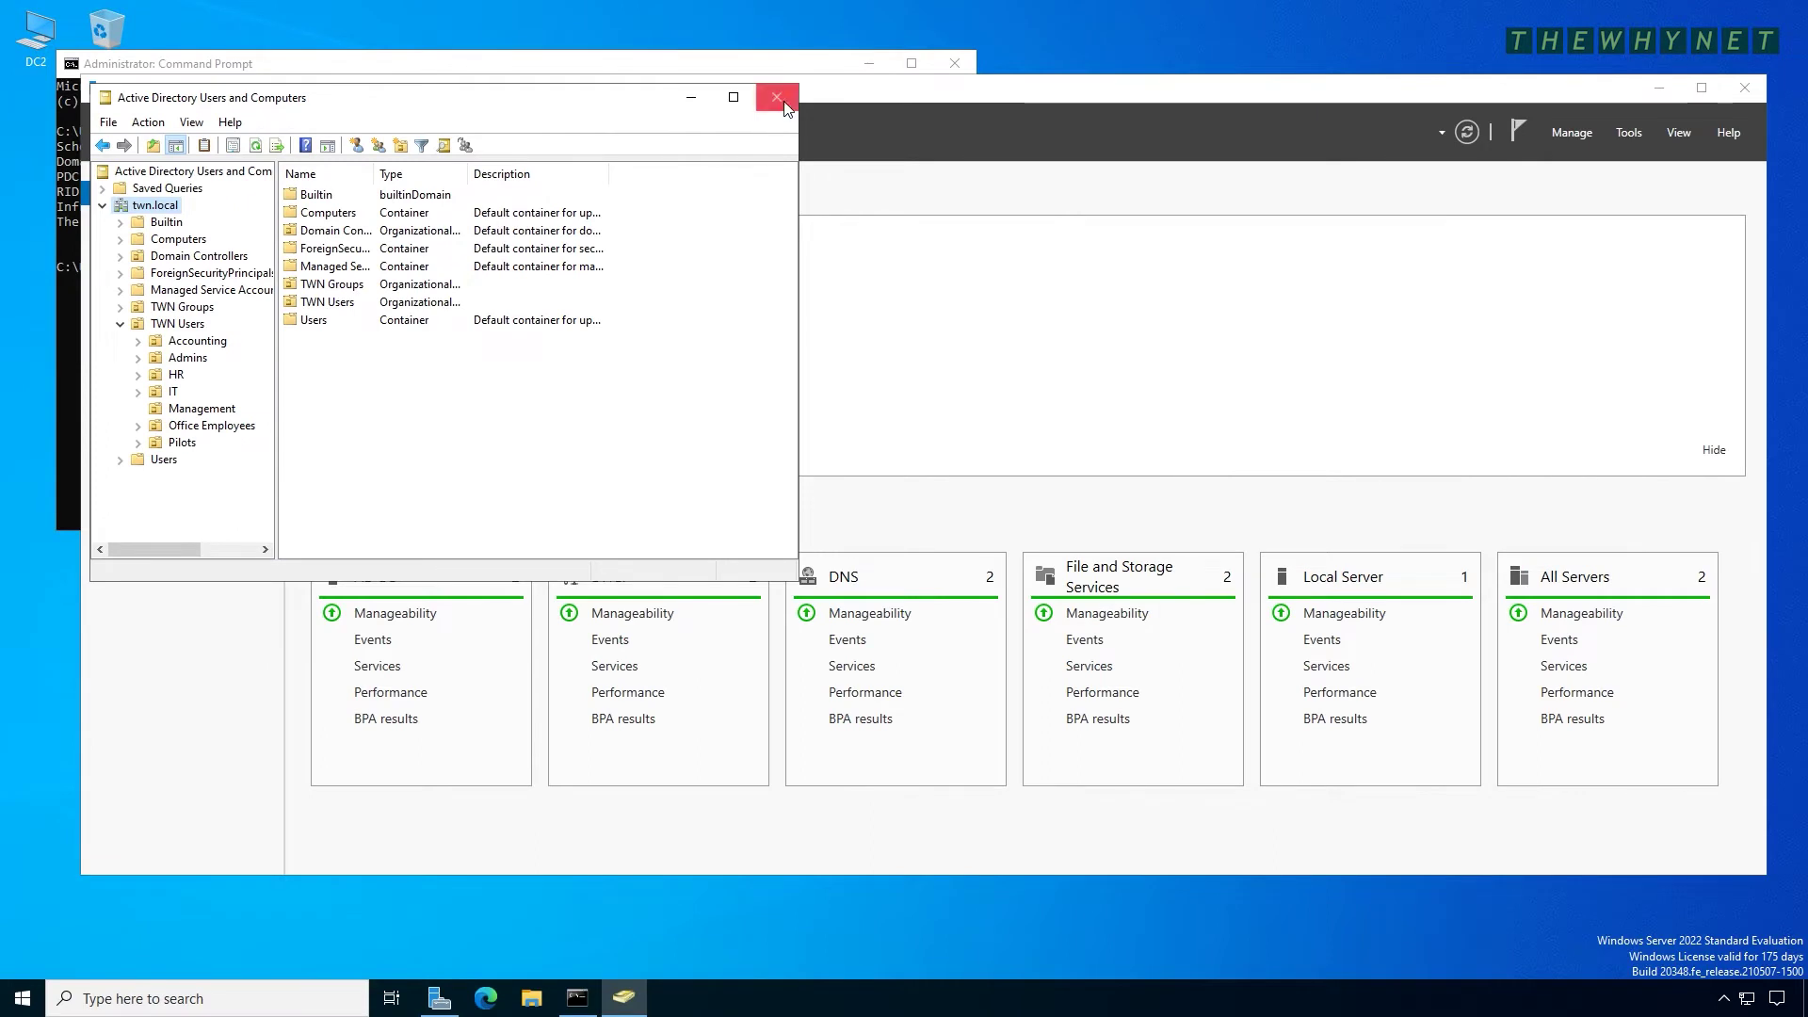
Step: Move the domain naming master to DC2.twn.local in Active Directory Domains and Trusts
{"action": "left_click", "coordinate": [1165, 149]}
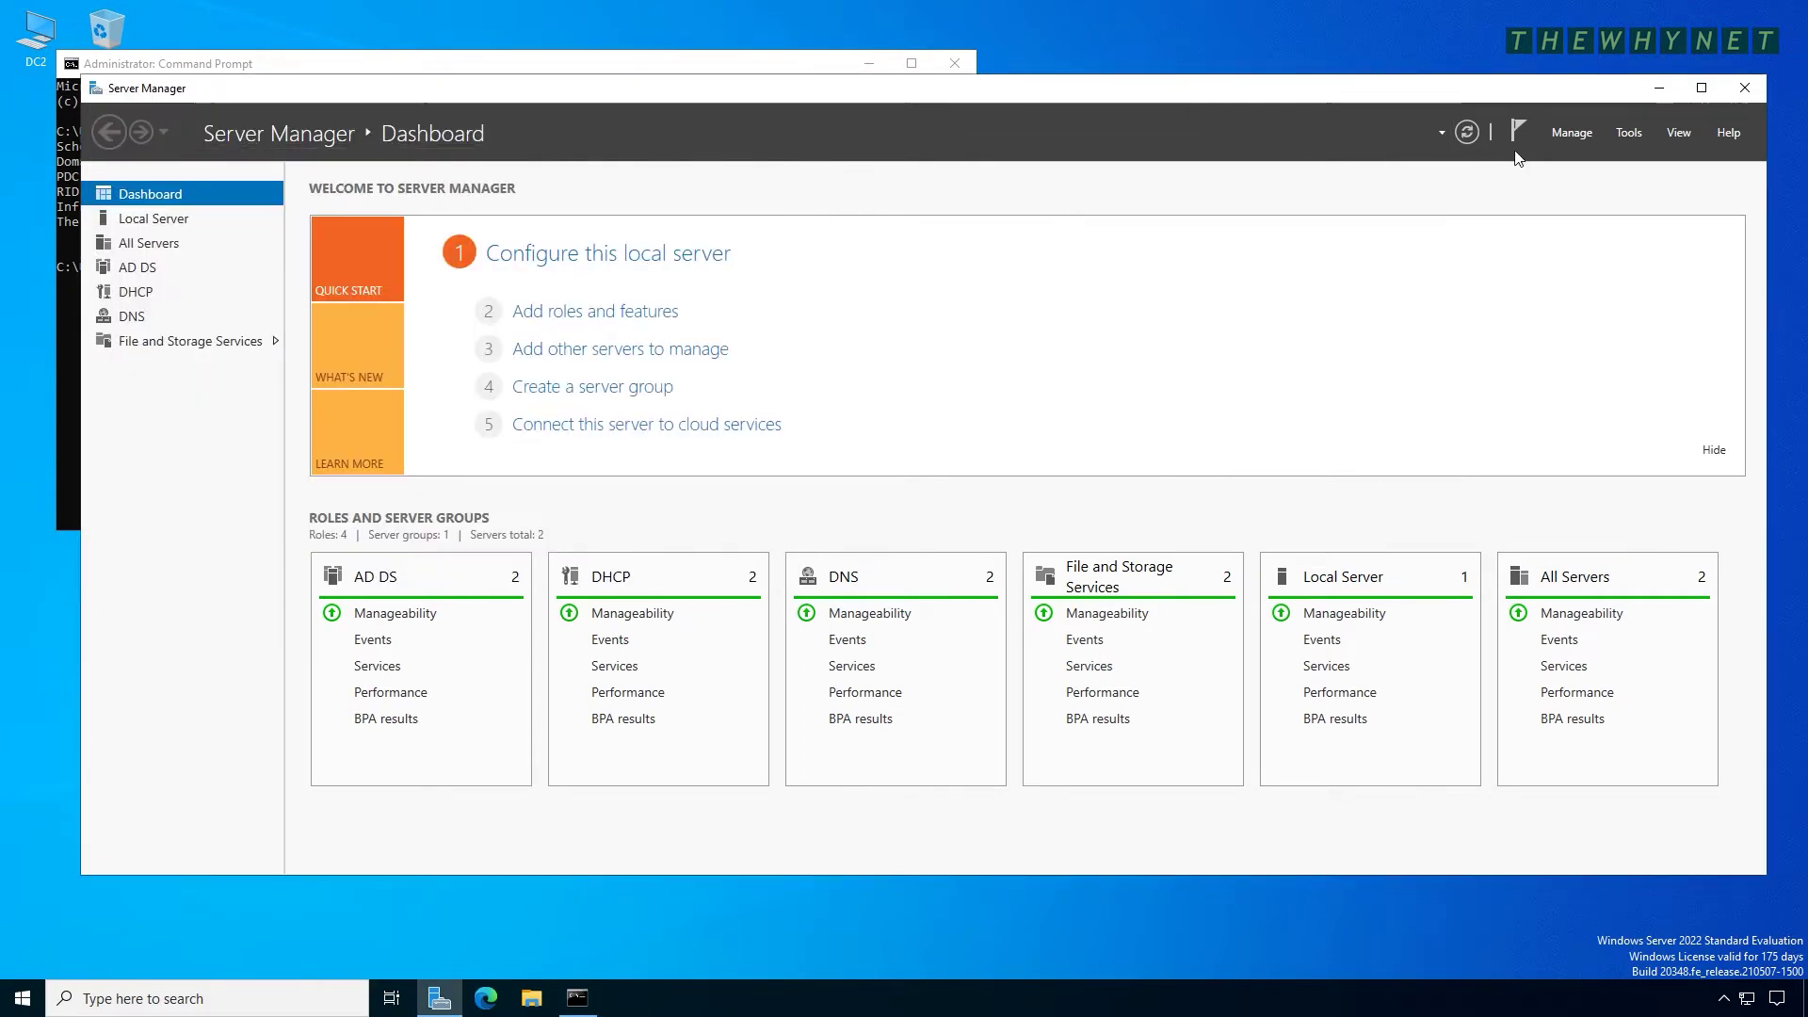
{"action": "left_click", "coordinate": [1625, 135]}
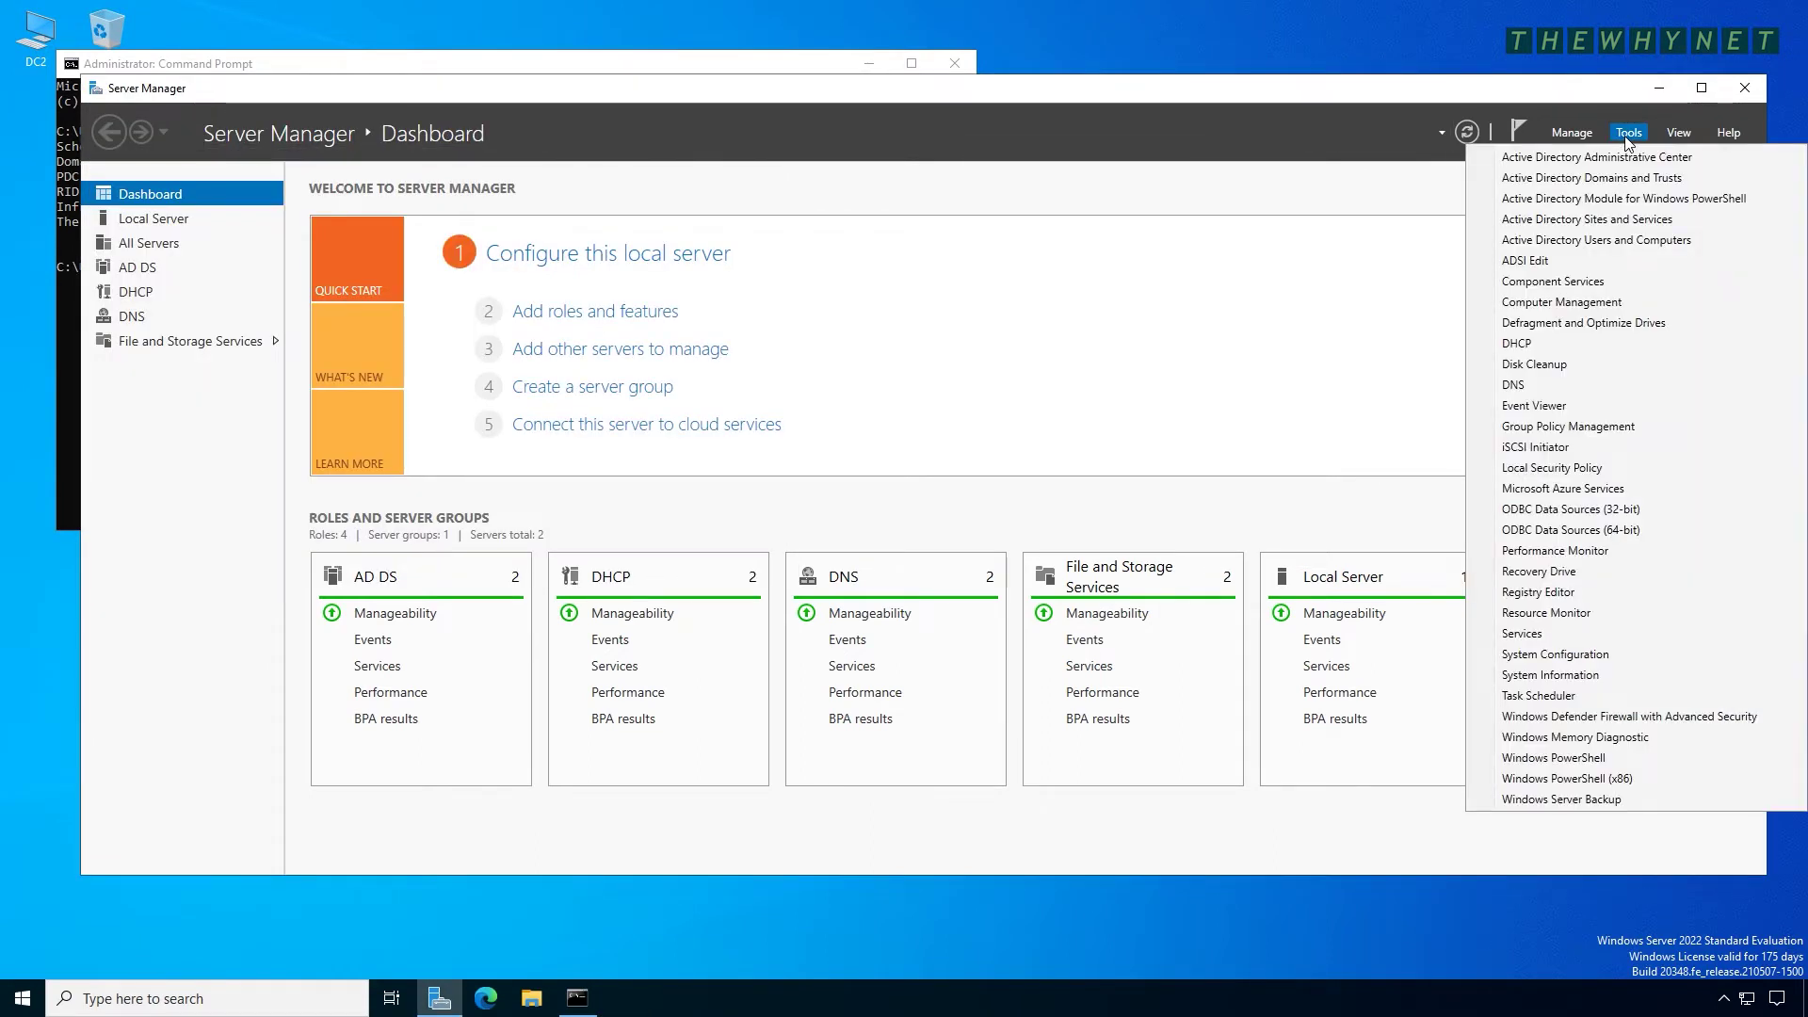
{"action": "left_click", "coordinate": [1627, 178]}
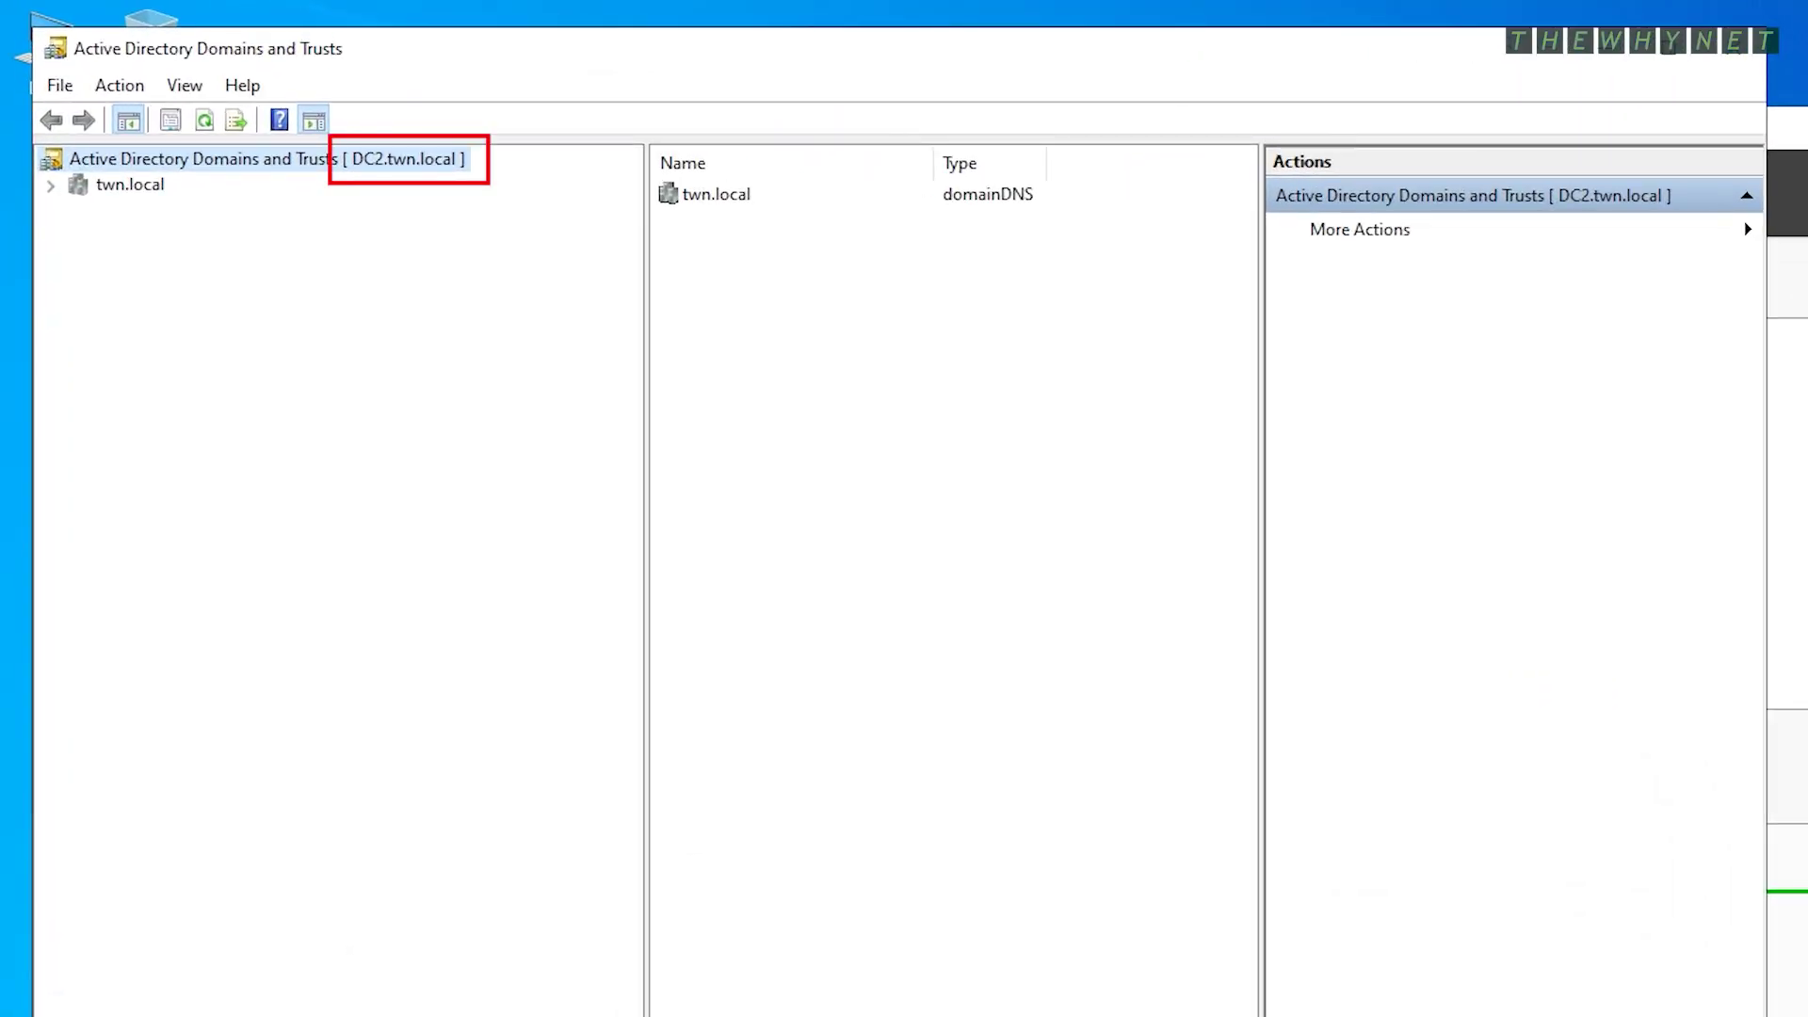
{"action": "right_click", "coordinate": [299, 164]}
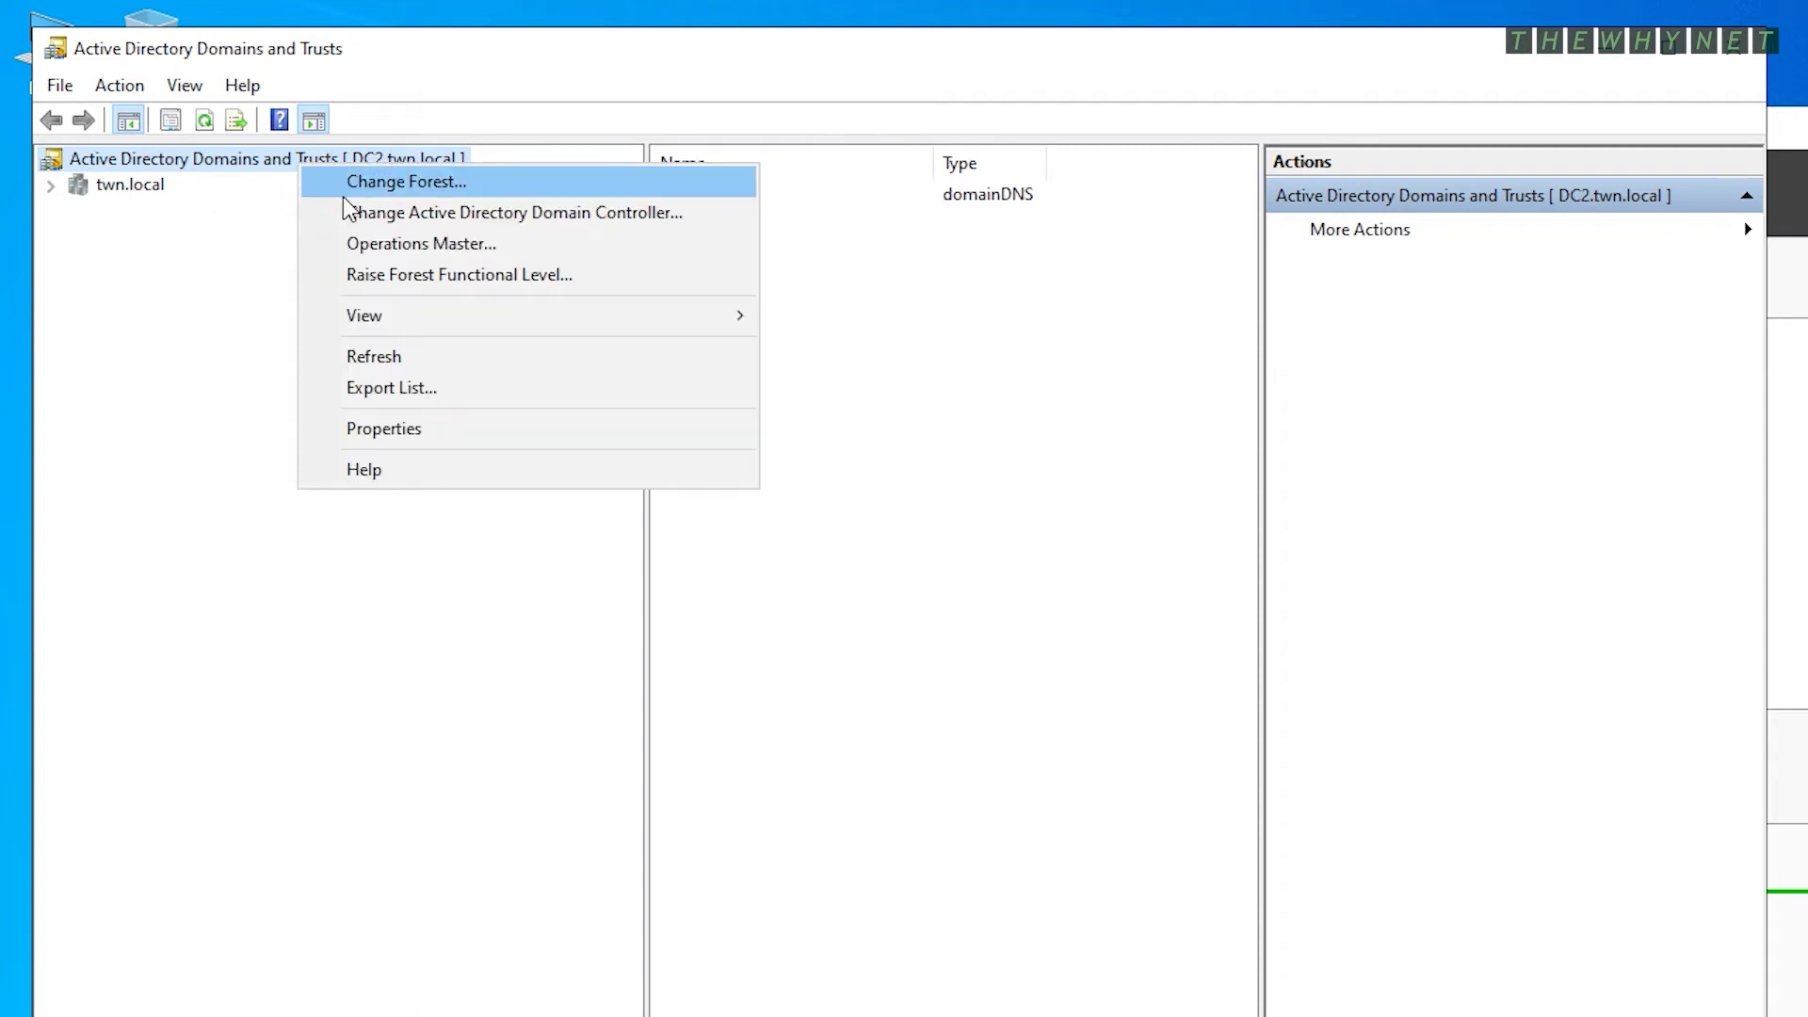
{"action": "left_click", "coordinate": [419, 243]}
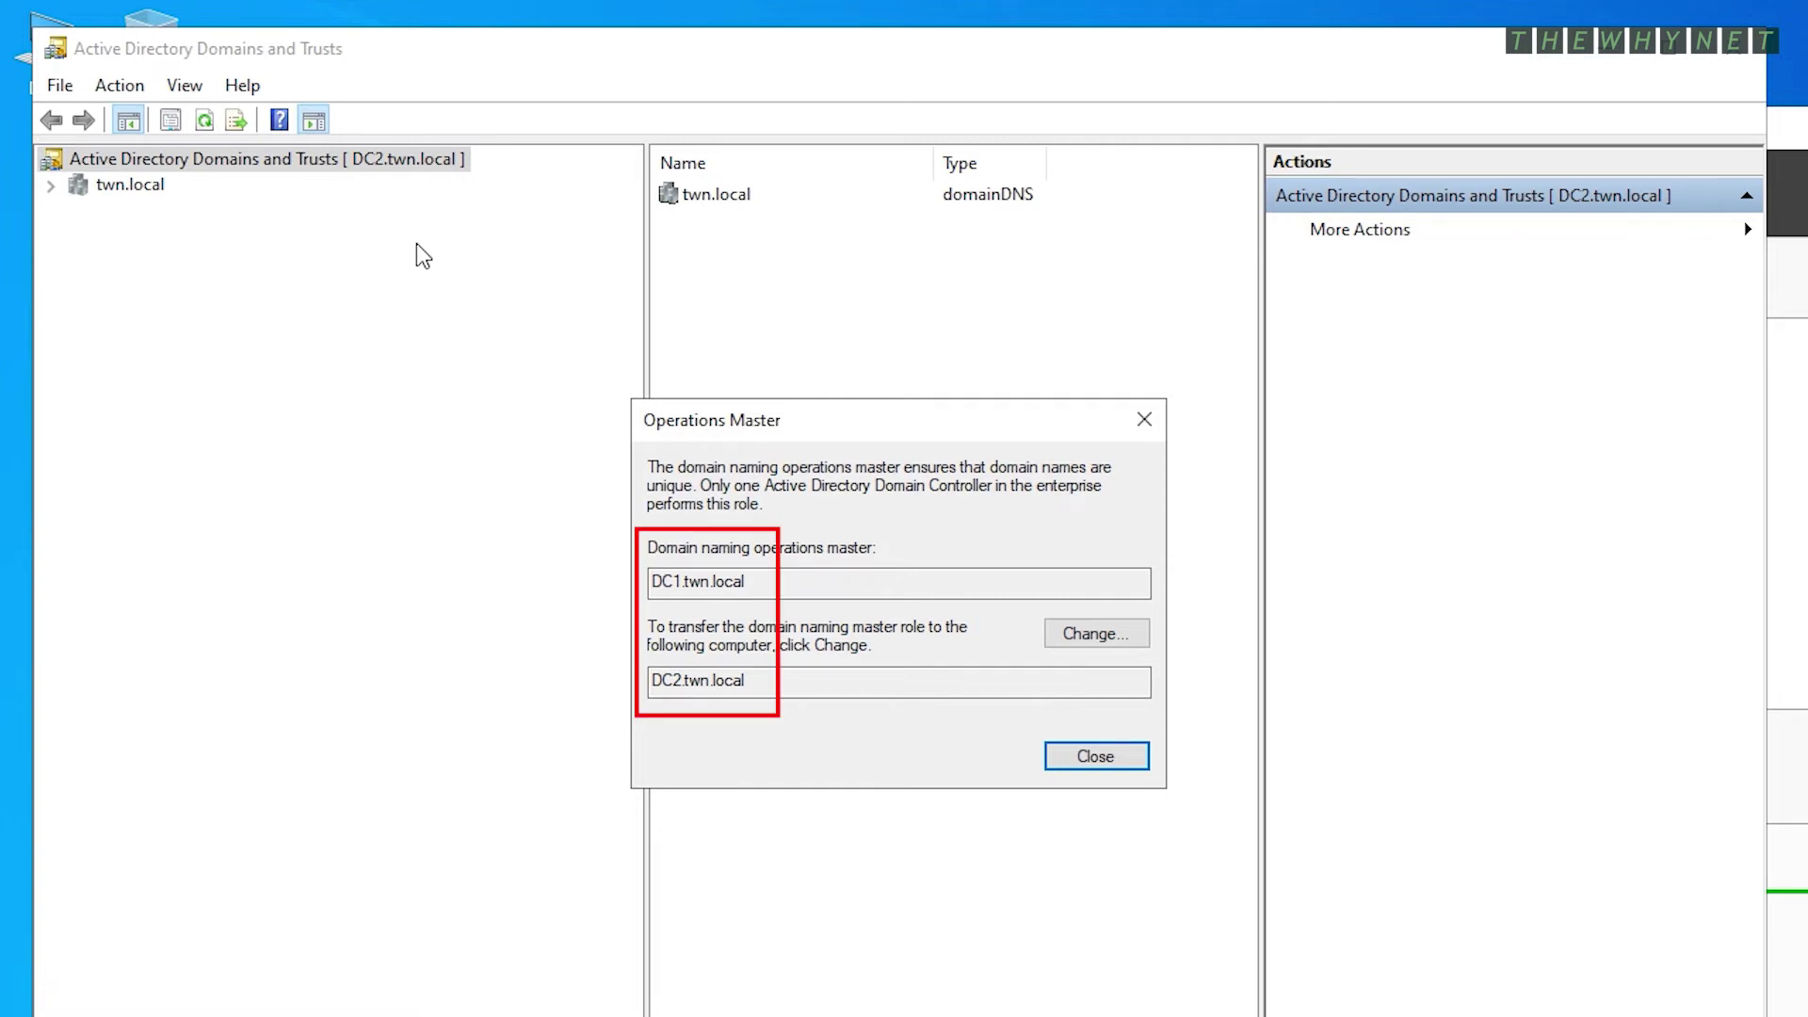
{"action": "left_click", "coordinate": [1081, 637]}
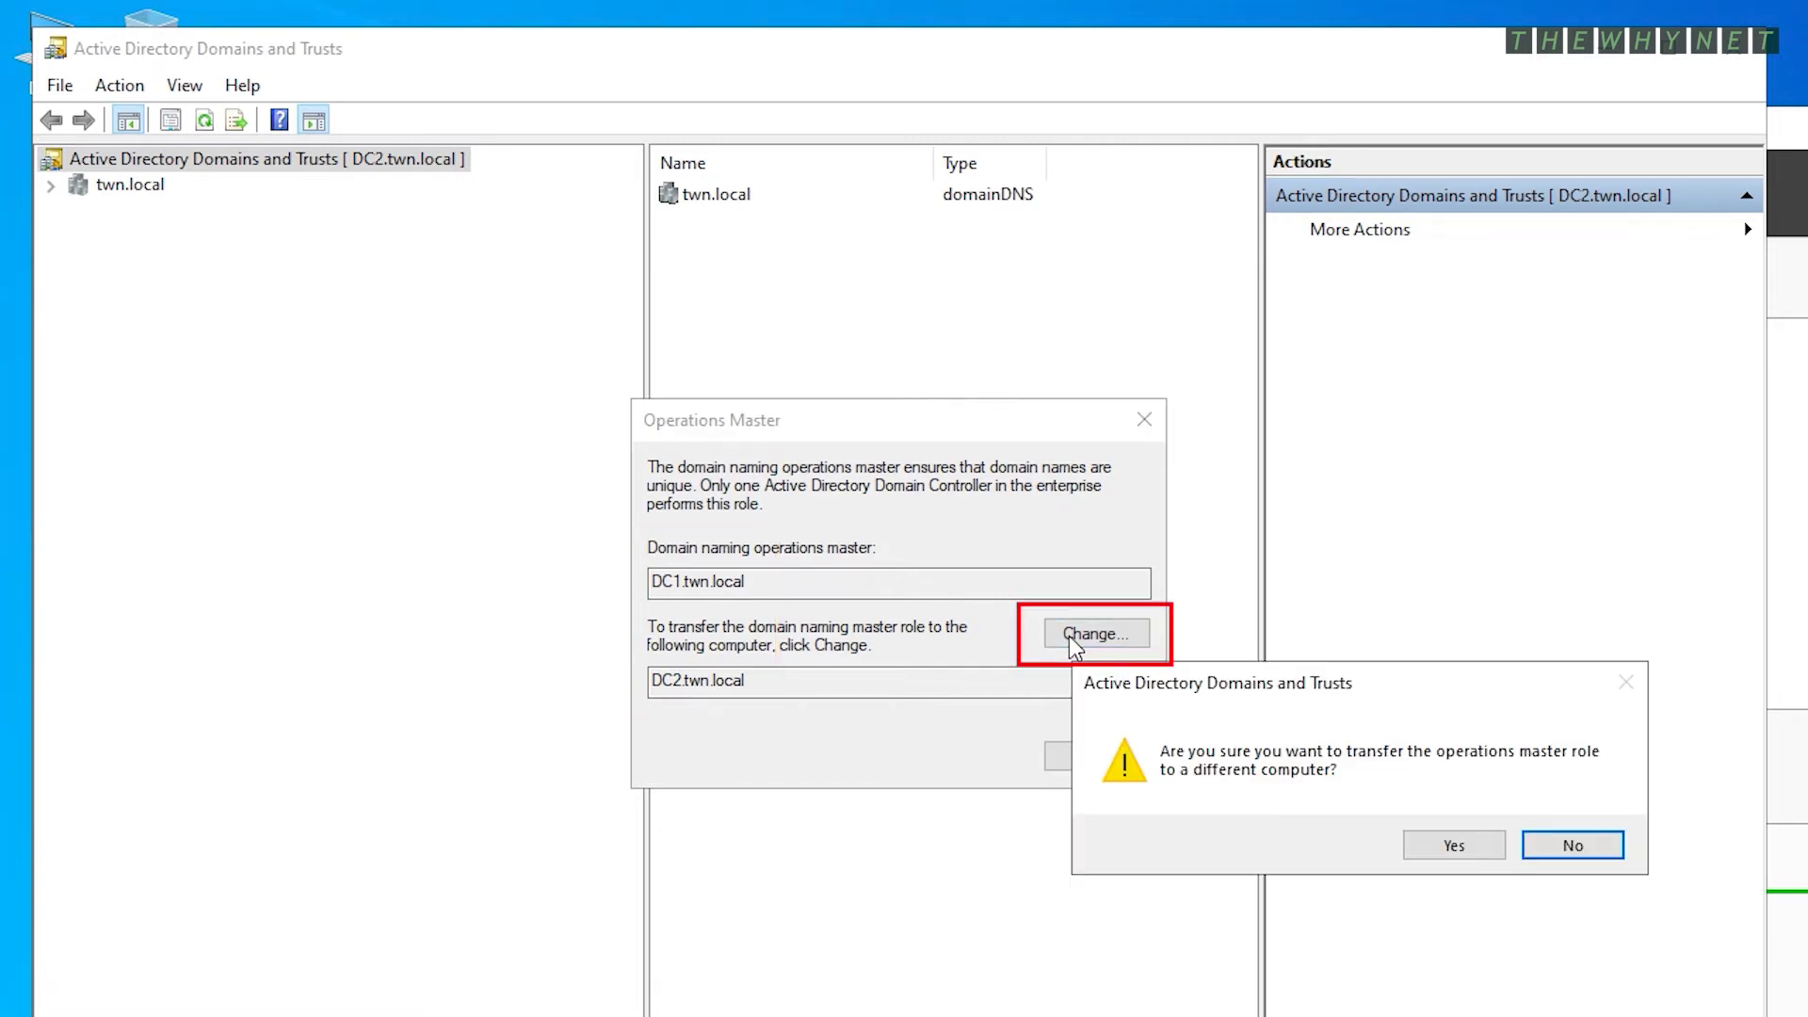
{"action": "left_click", "coordinate": [1428, 852]}
{"action": "left_click", "coordinate": [1538, 844]}
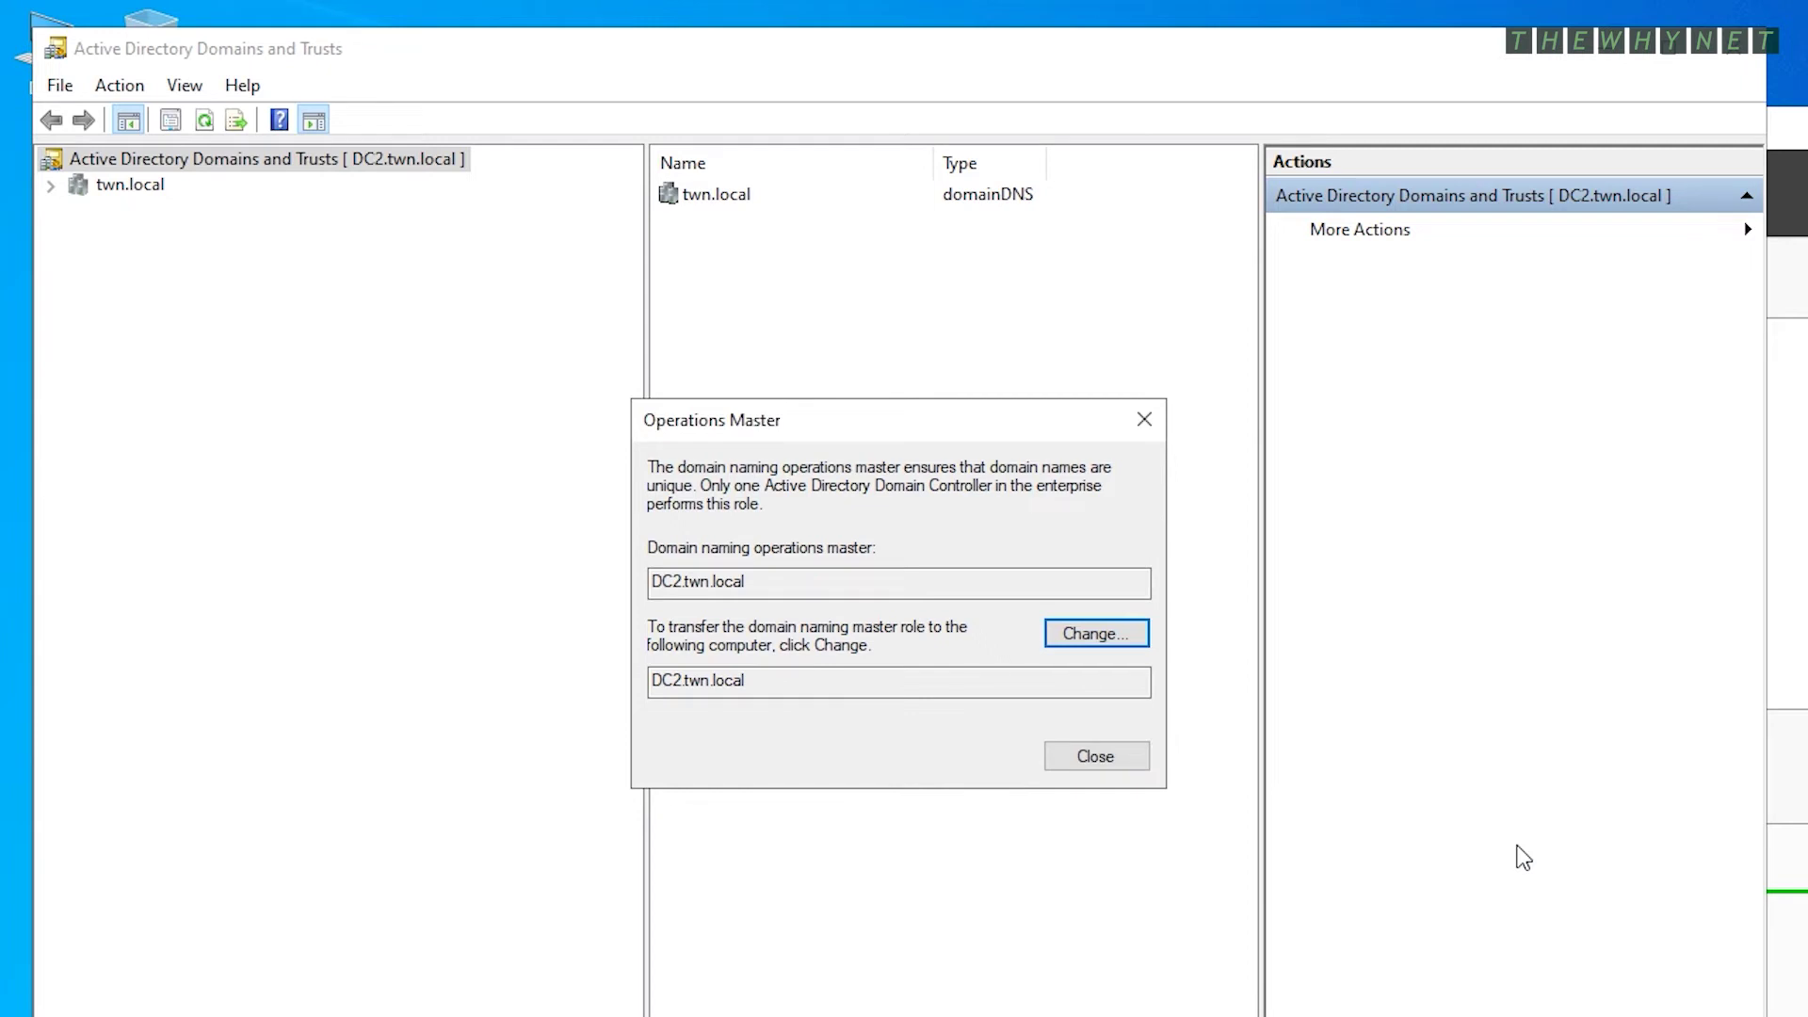
{"action": "left_click", "coordinate": [1109, 759]}
{"action": "left_click", "coordinate": [1723, 52]}
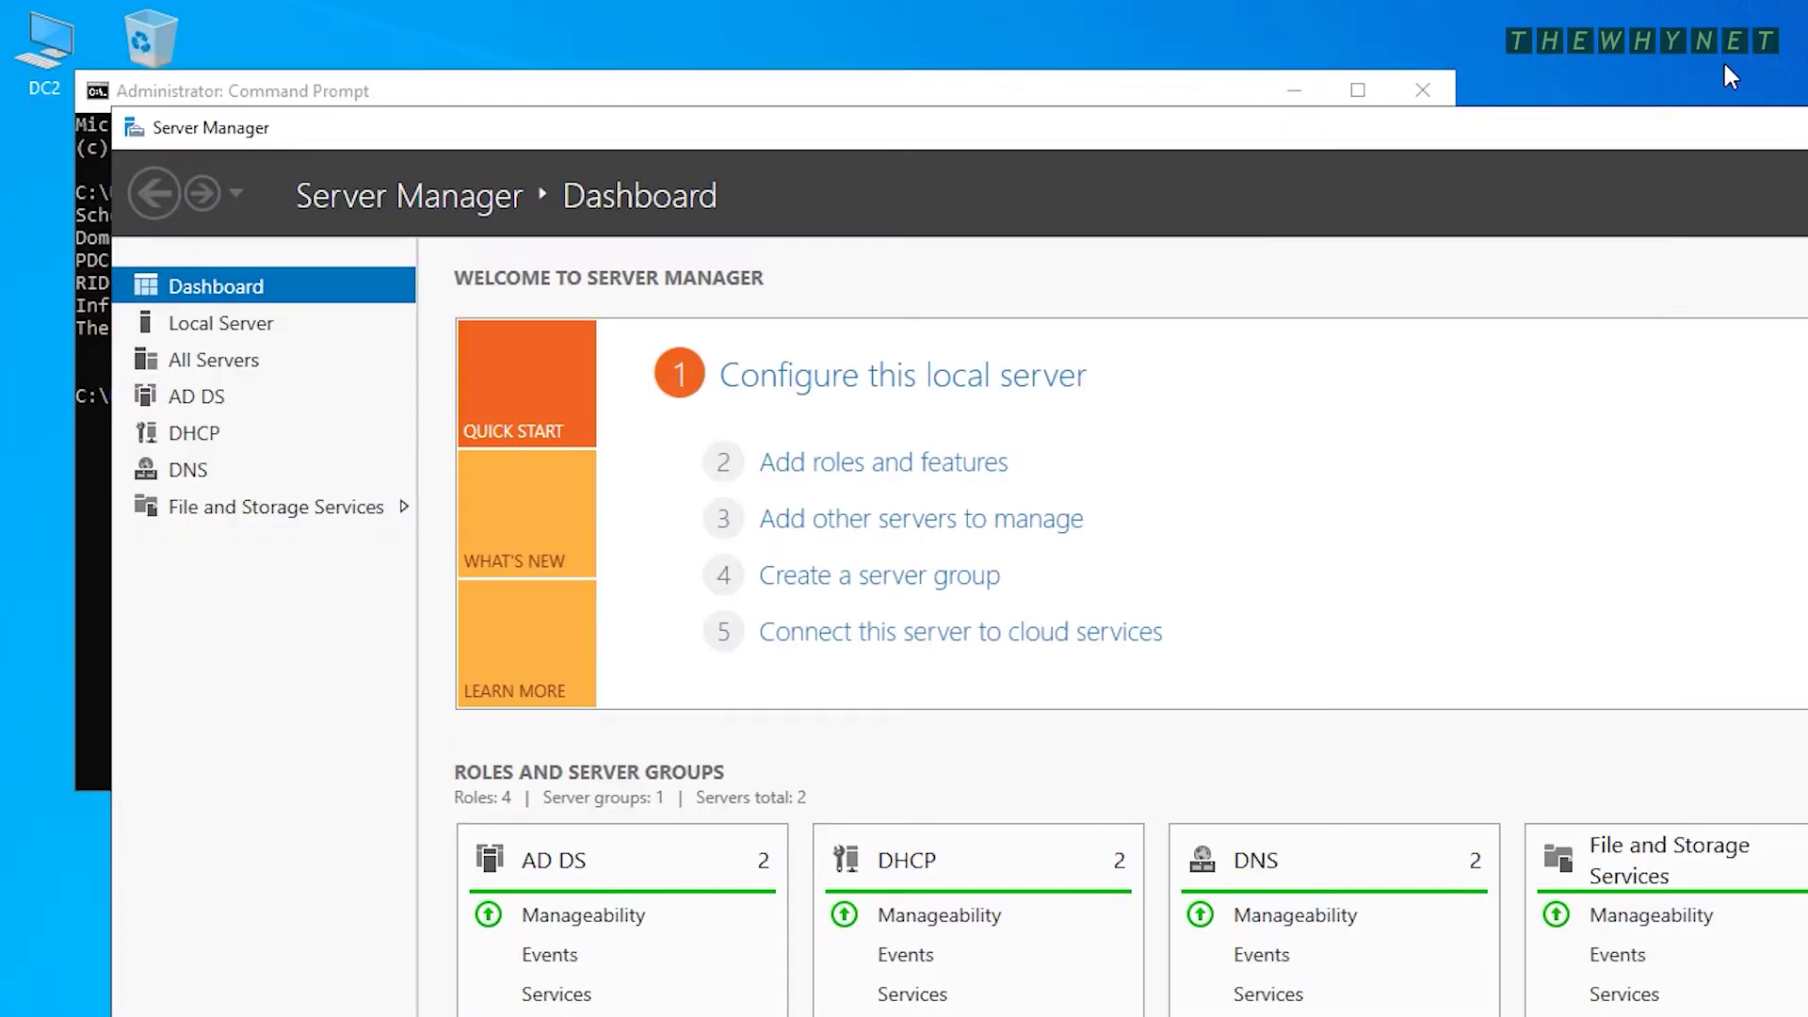
Step: Register the schema snap-in with 'regsvr32 schmmgmt.dll'
{"action": "left_click", "coordinate": [1196, 94]}
{"action": "type", "text": "regsvr32 "}
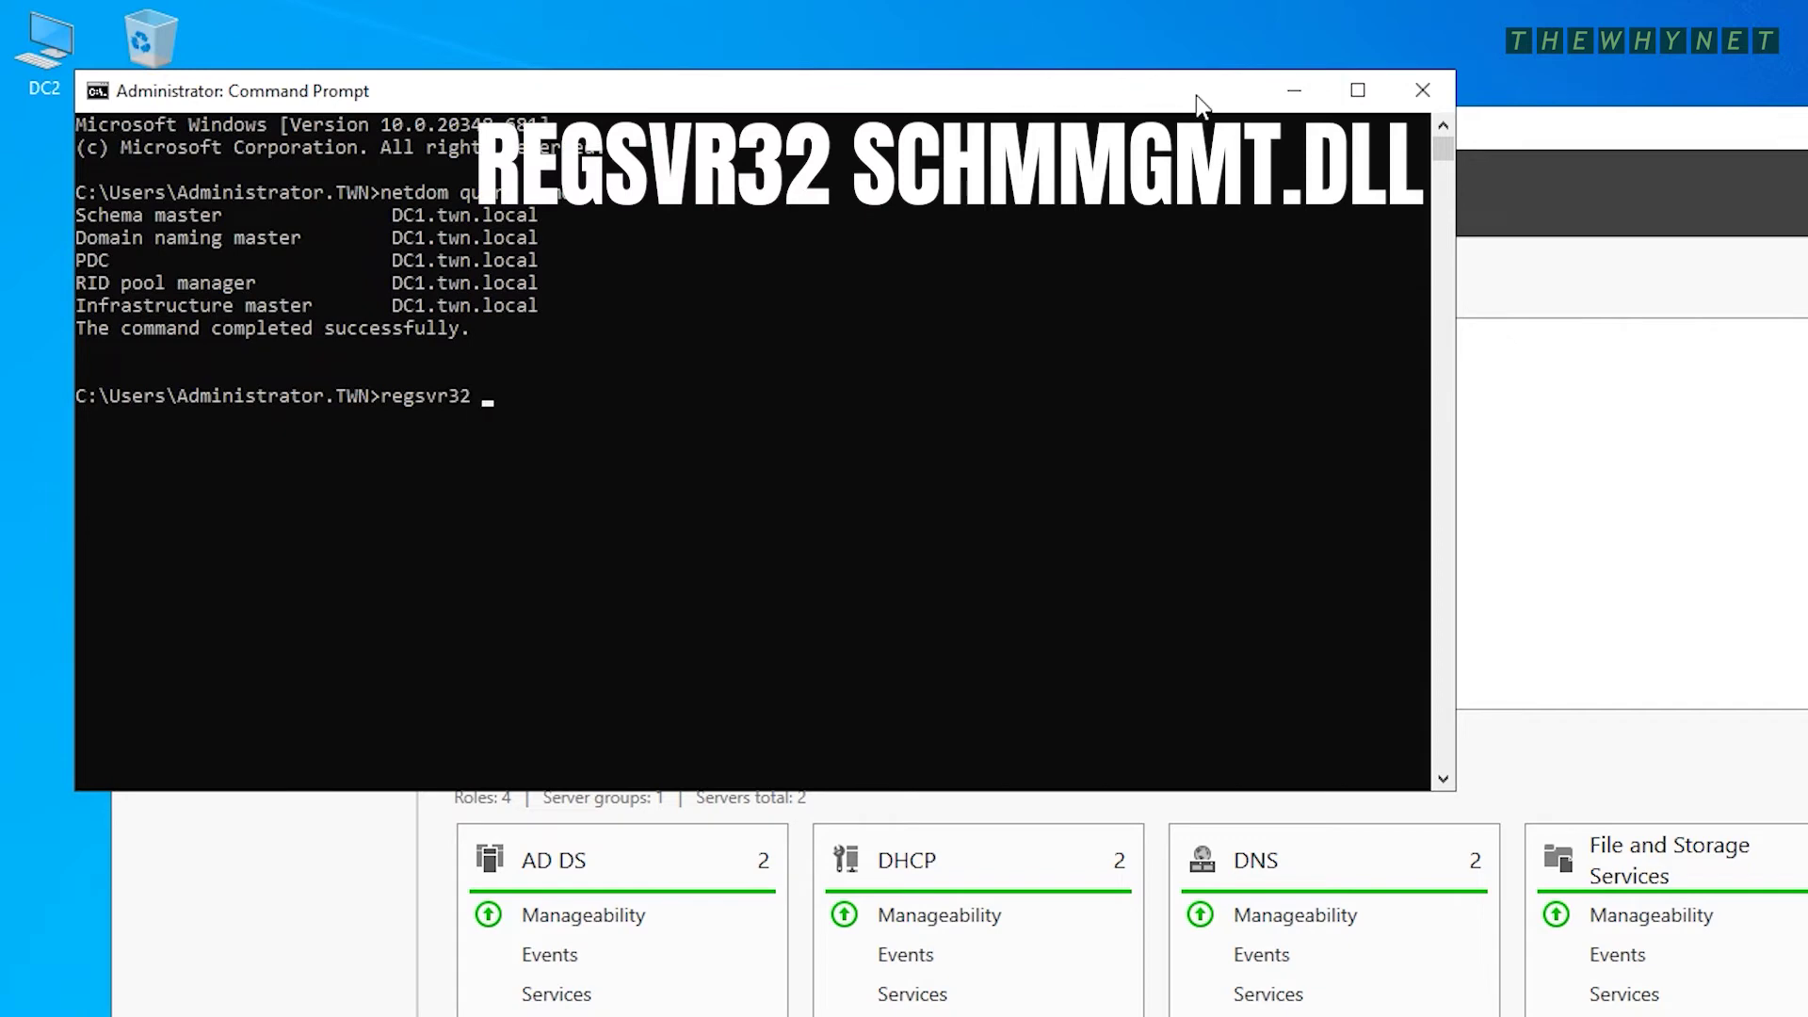
{"action": "type", "text": "schmmg"}
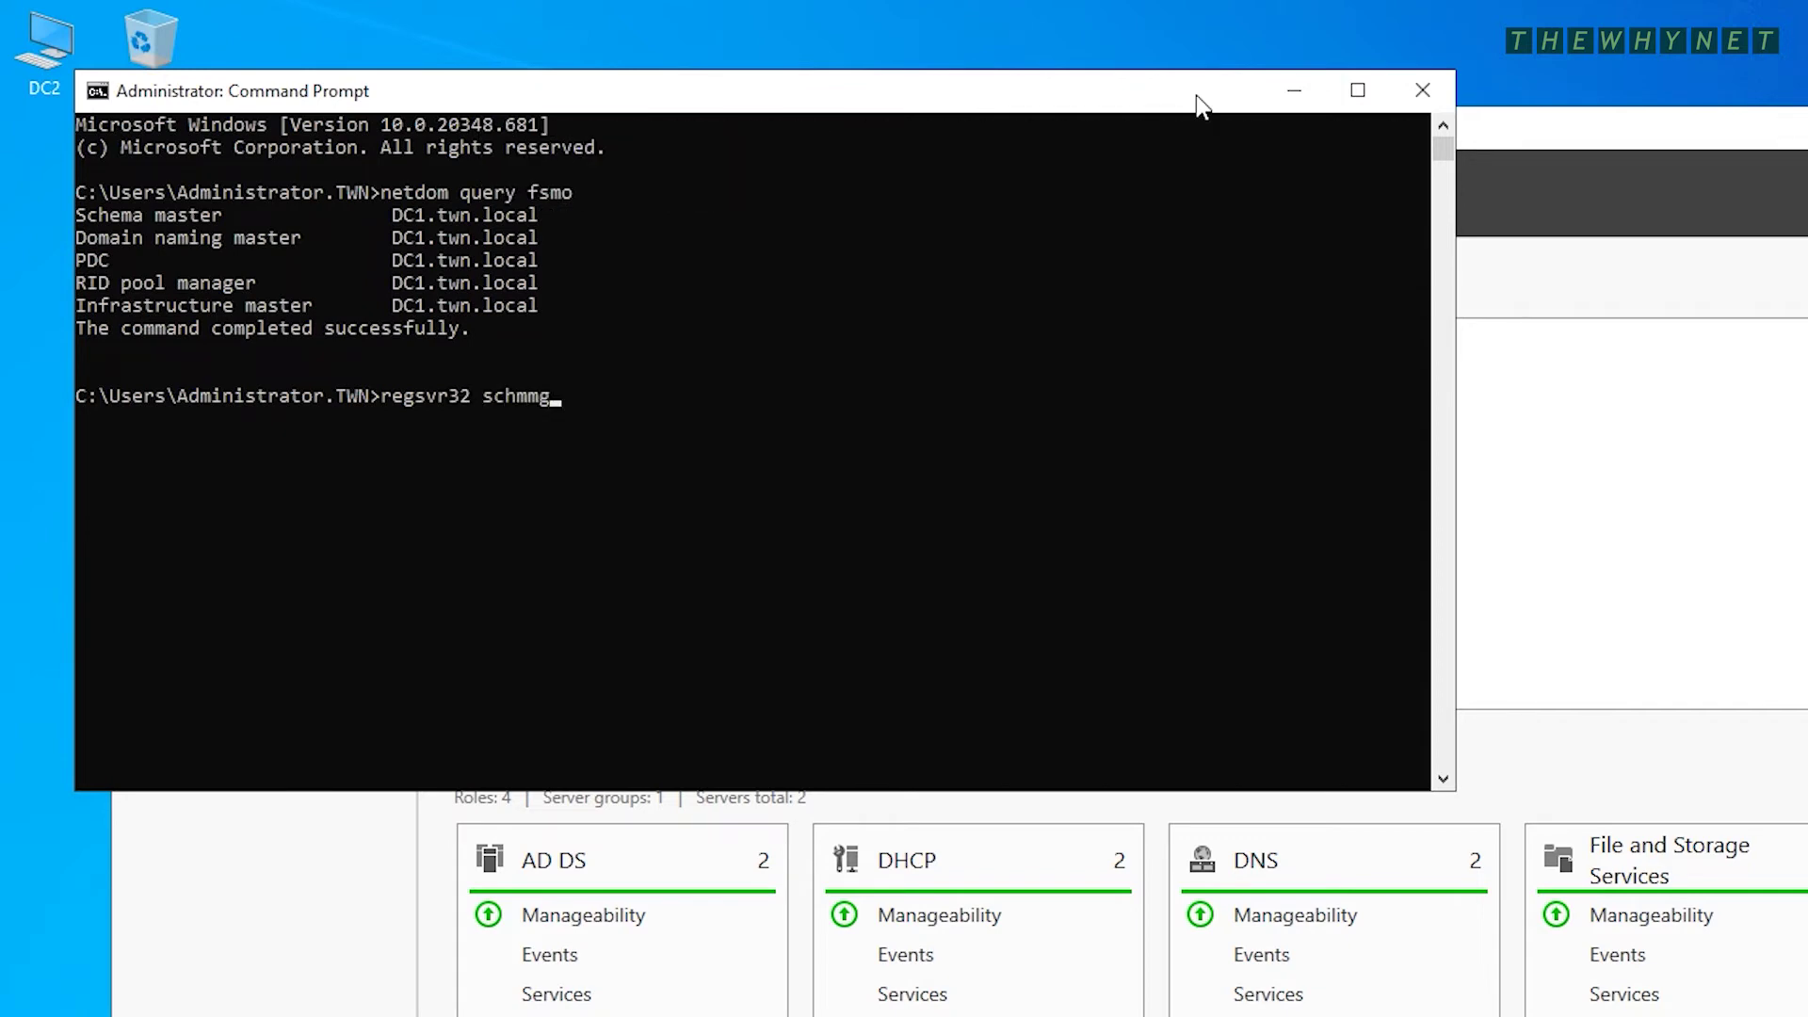
{"action": "type", "text": "mt.dll"}
{"action": "key", "text": "Return"}
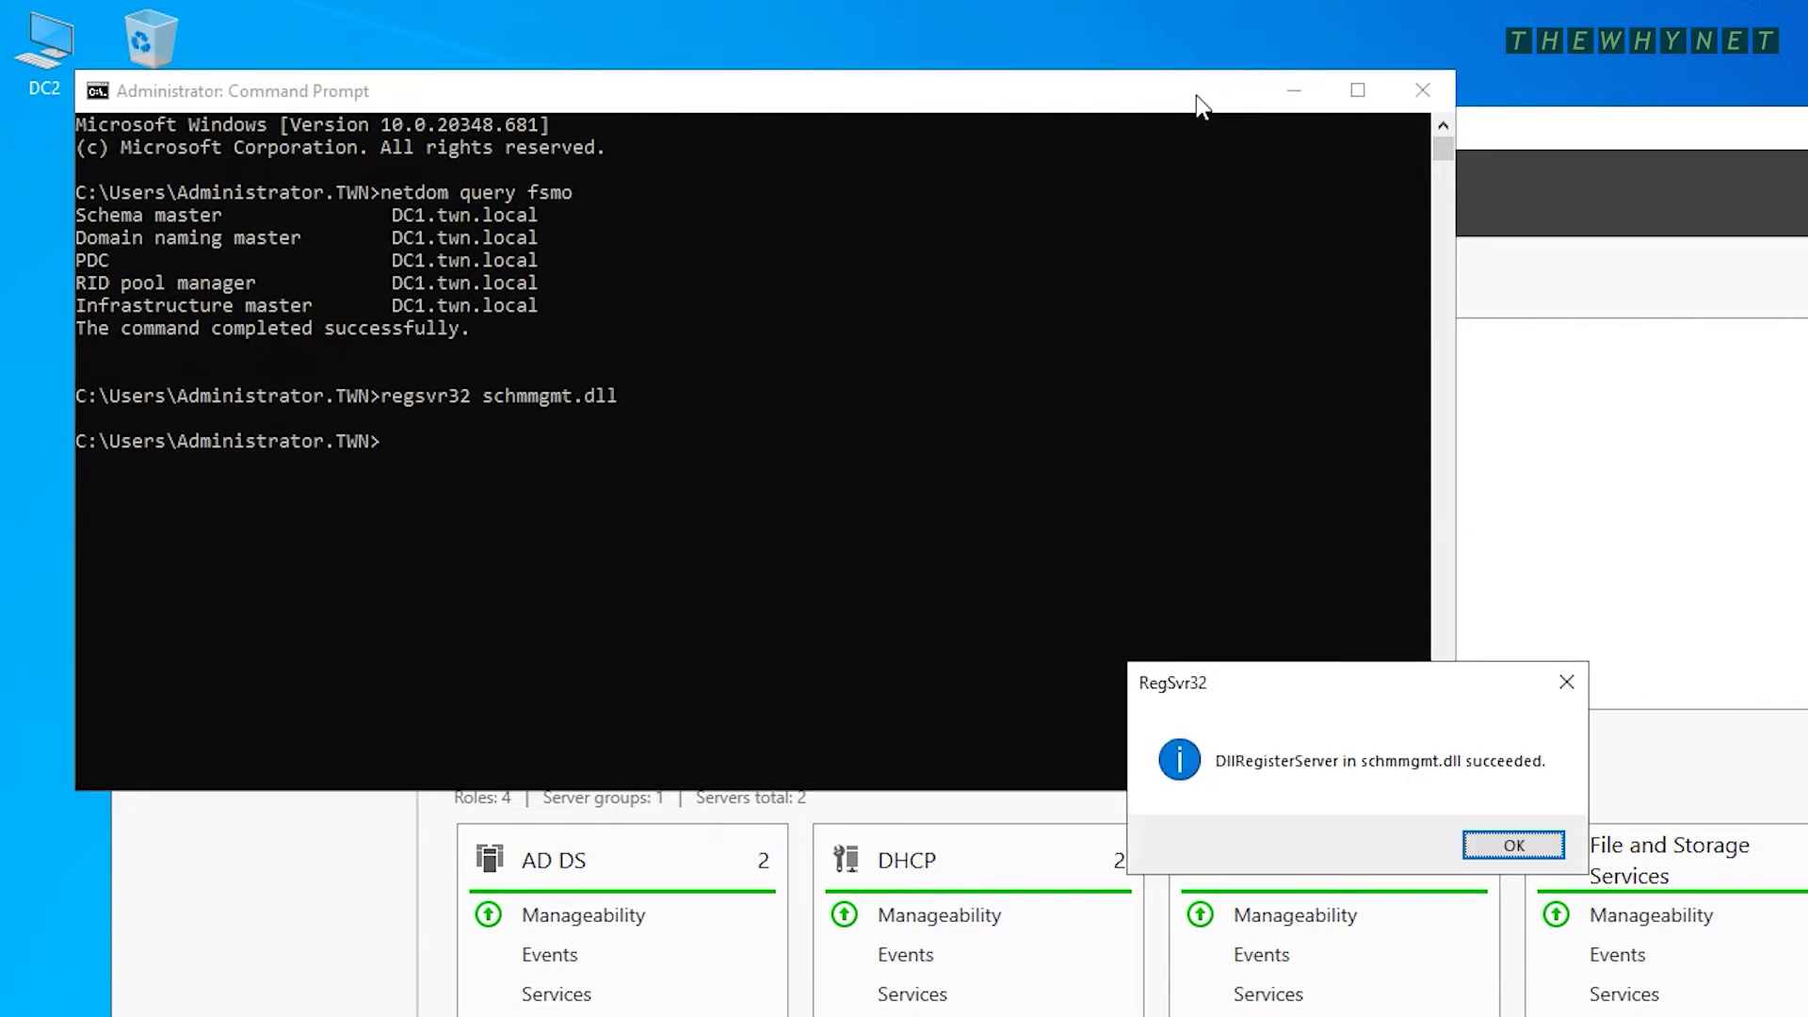
{"action": "left_click", "coordinate": [1518, 840]}
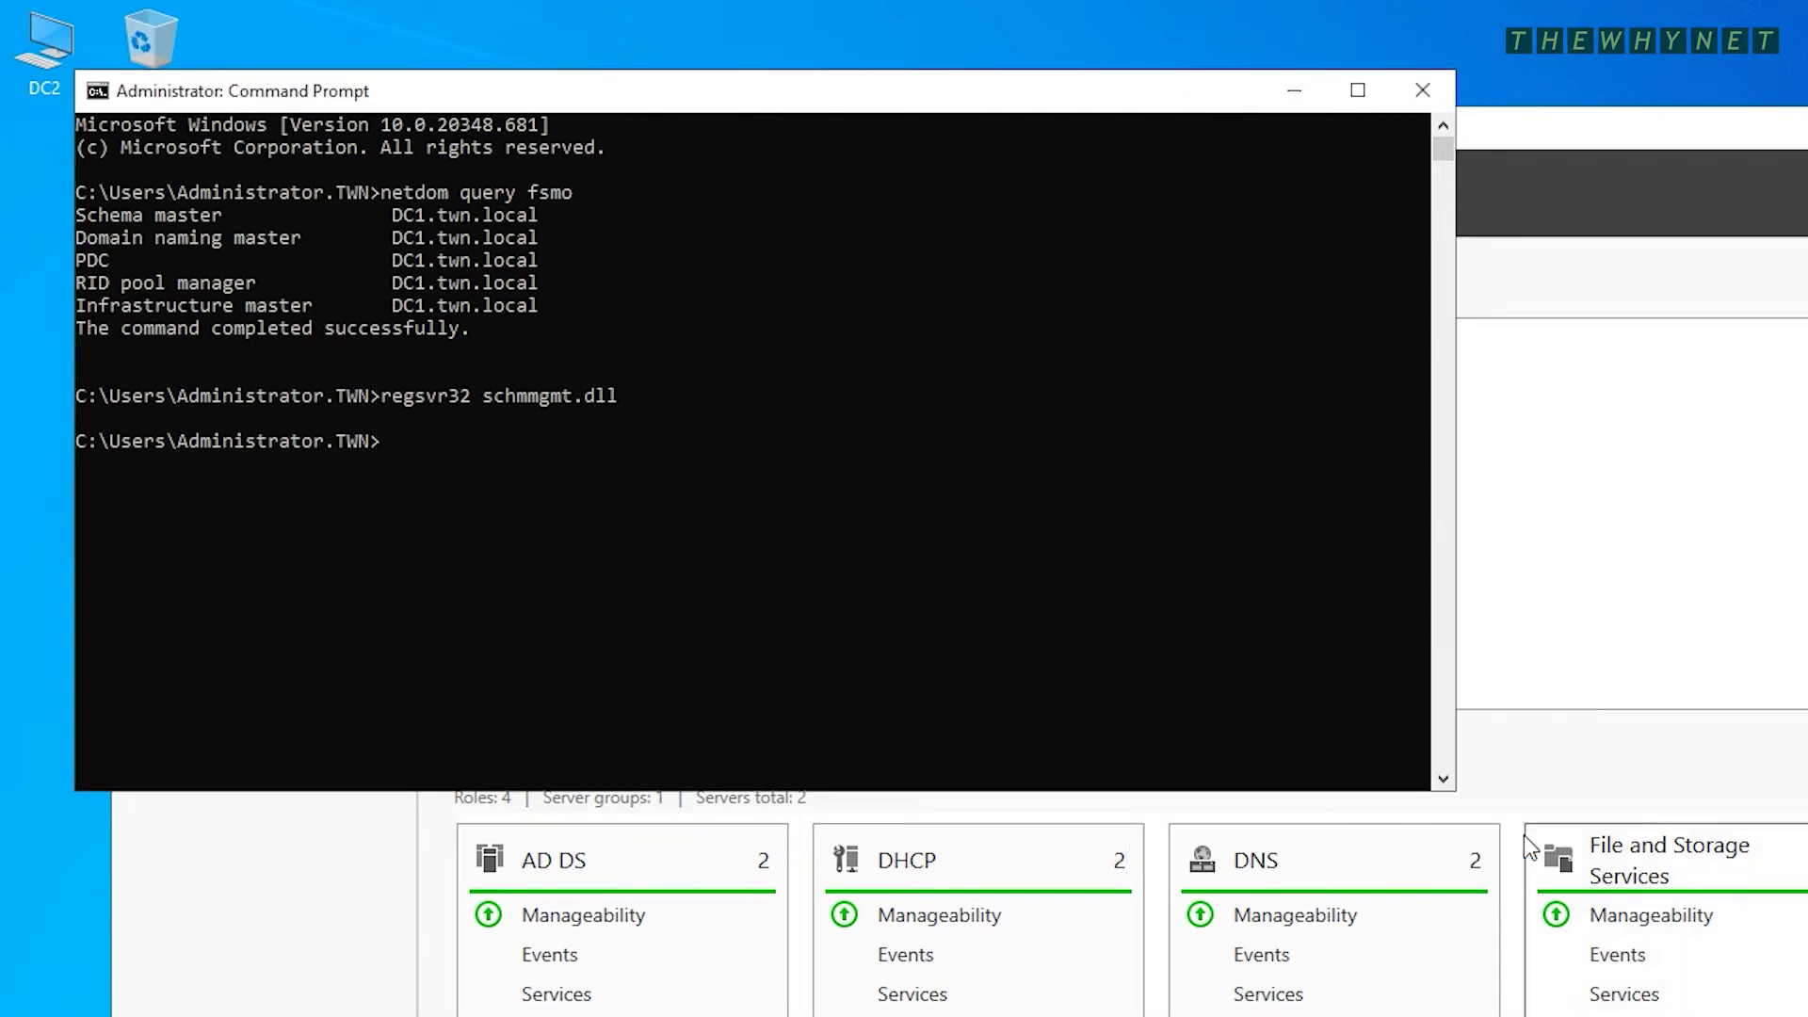
Step: Launch mmc and add the Active Directory Schema snap-in, connected to DC1.twn.local
{"action": "type", "text": "mmc"}
{"action": "key", "text": "Return"}
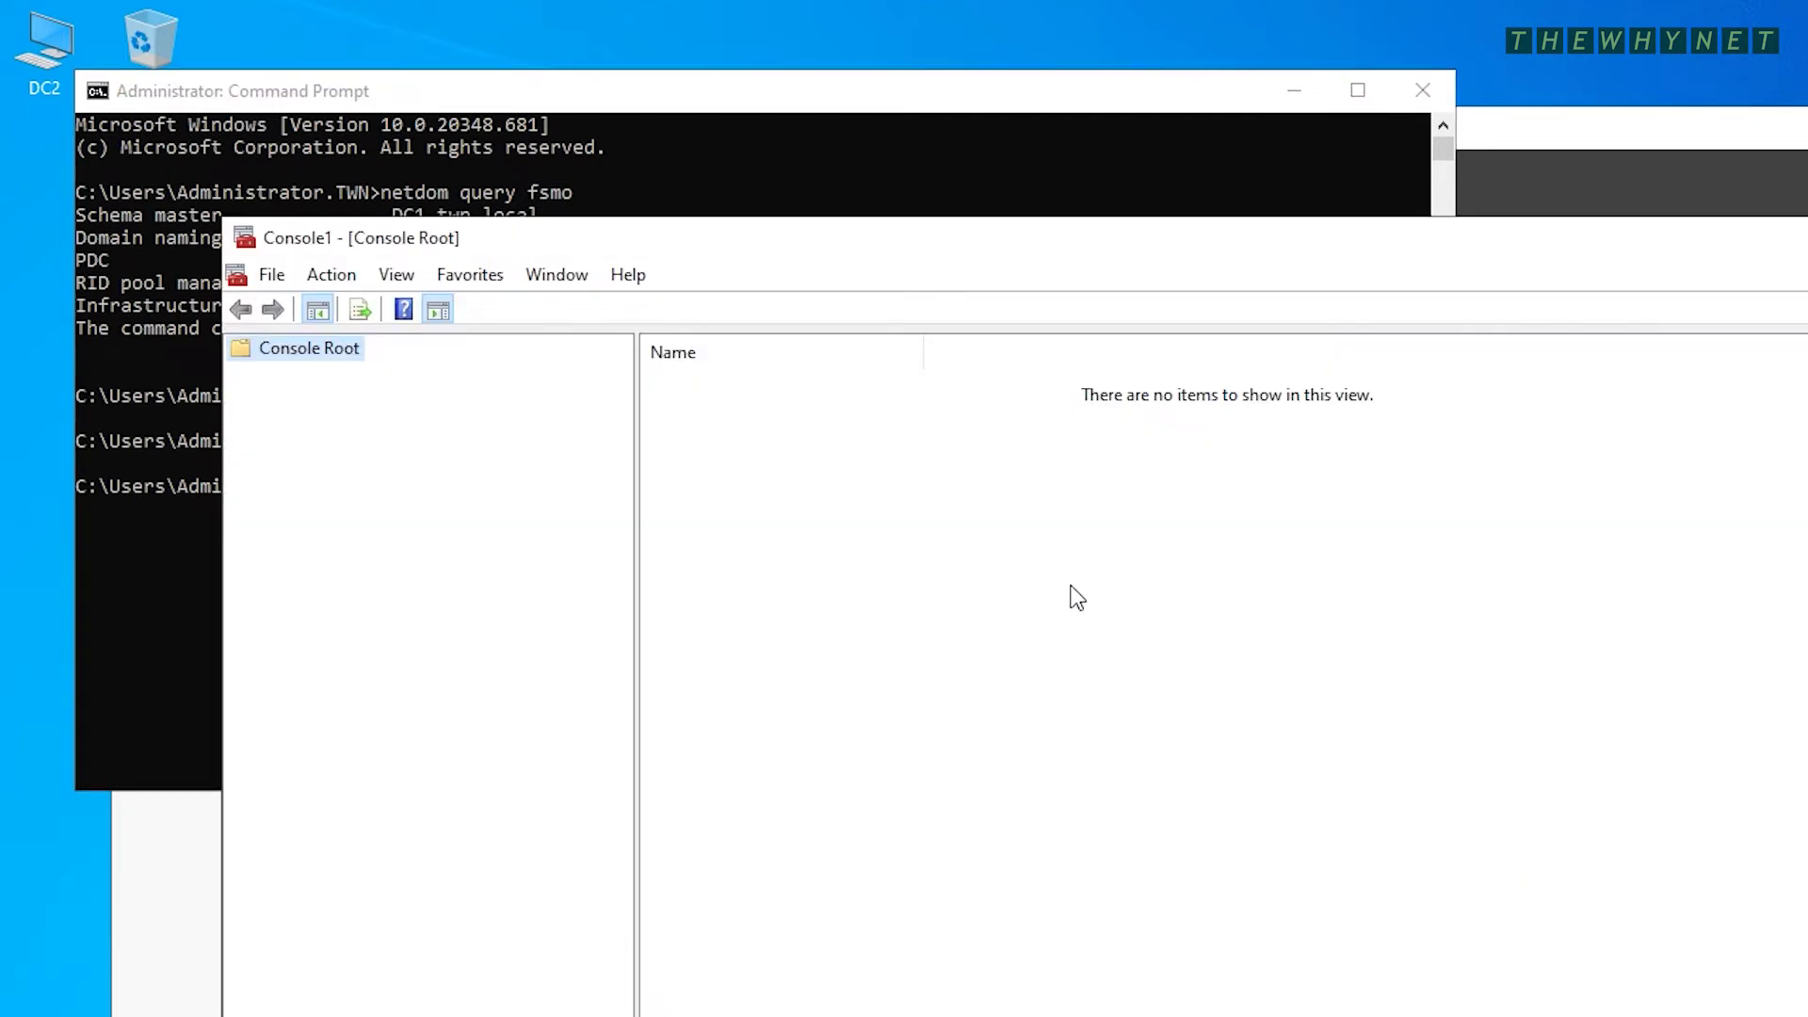
{"action": "left_click", "coordinate": [273, 274]}
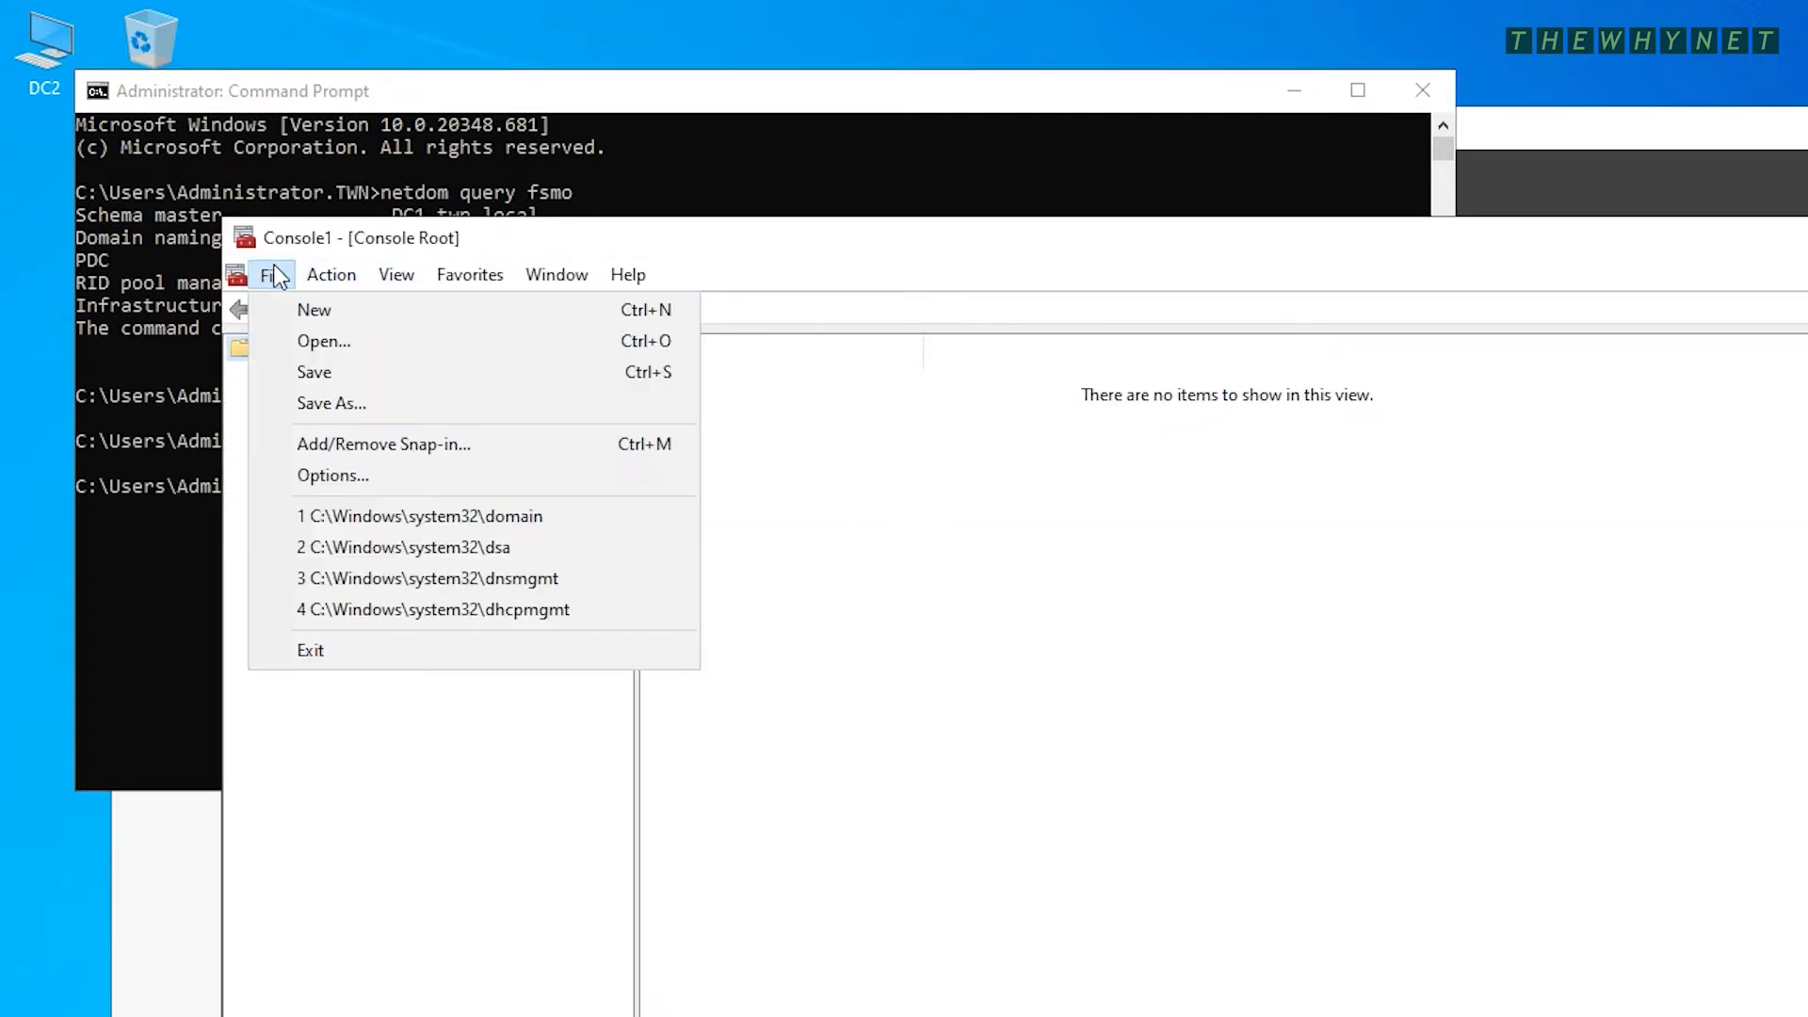
{"action": "left_click", "coordinate": [375, 445]}
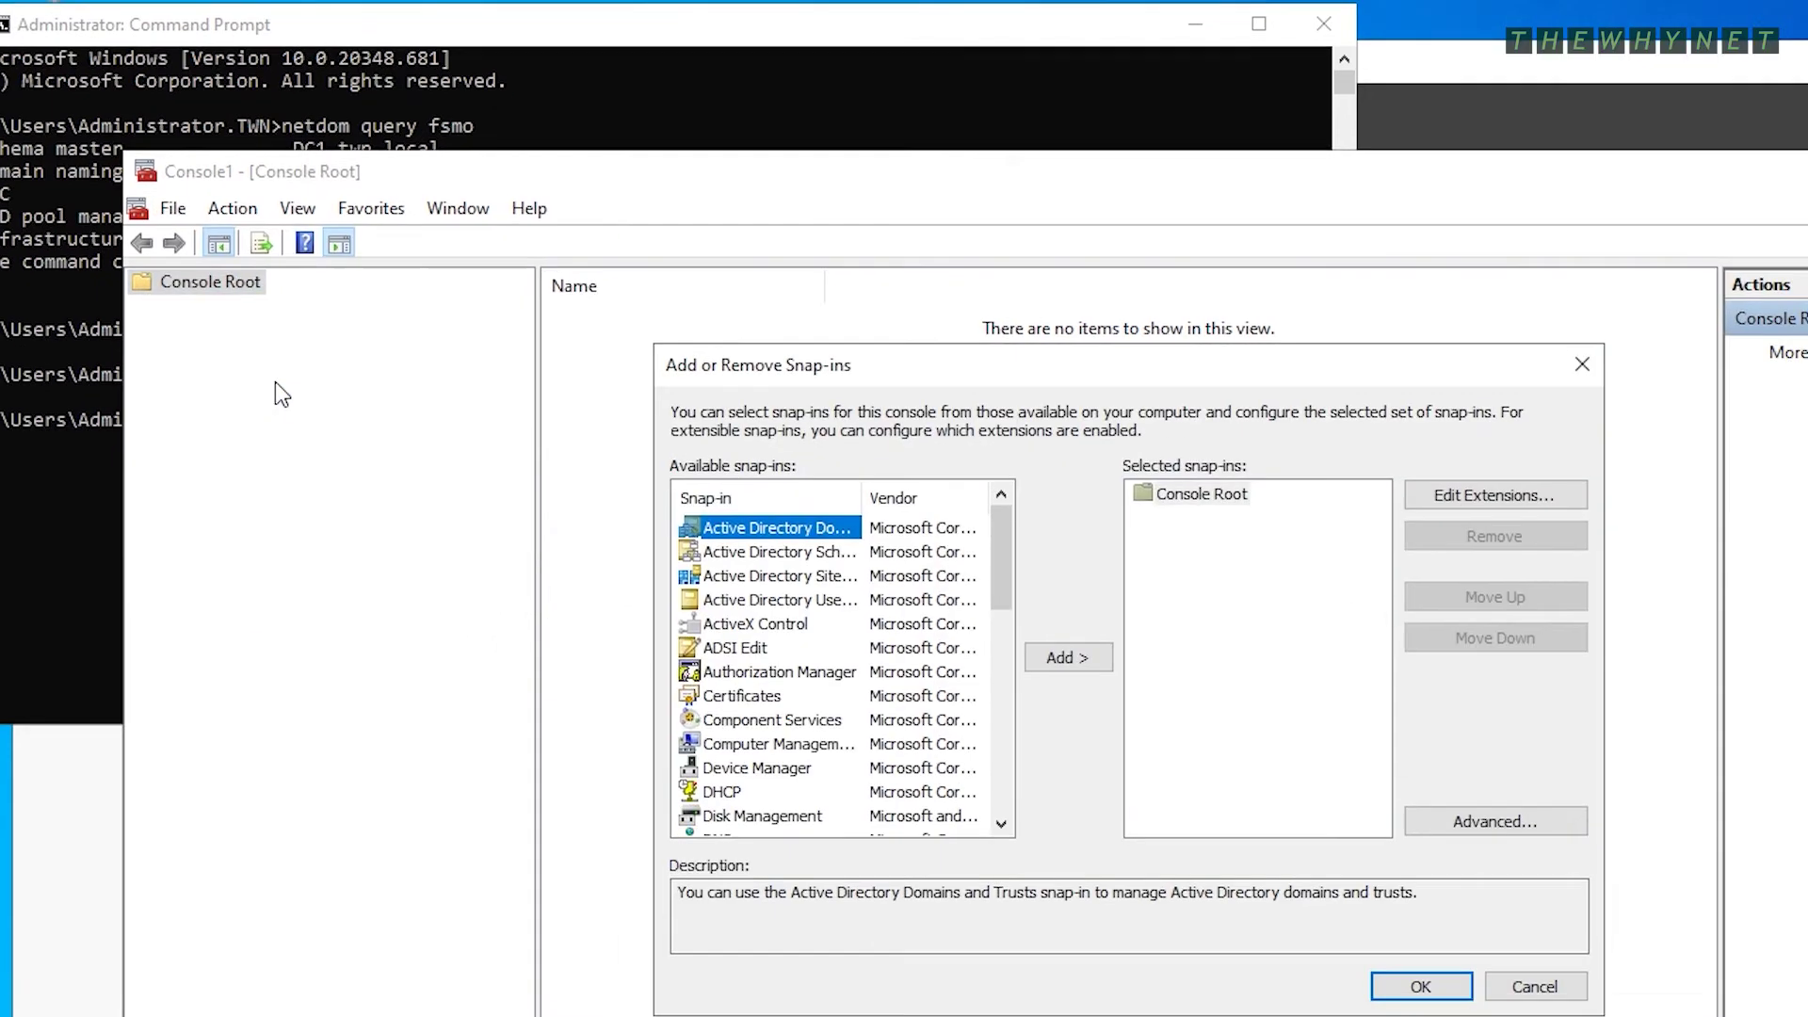
{"action": "double_click", "coordinate": [630, 342]}
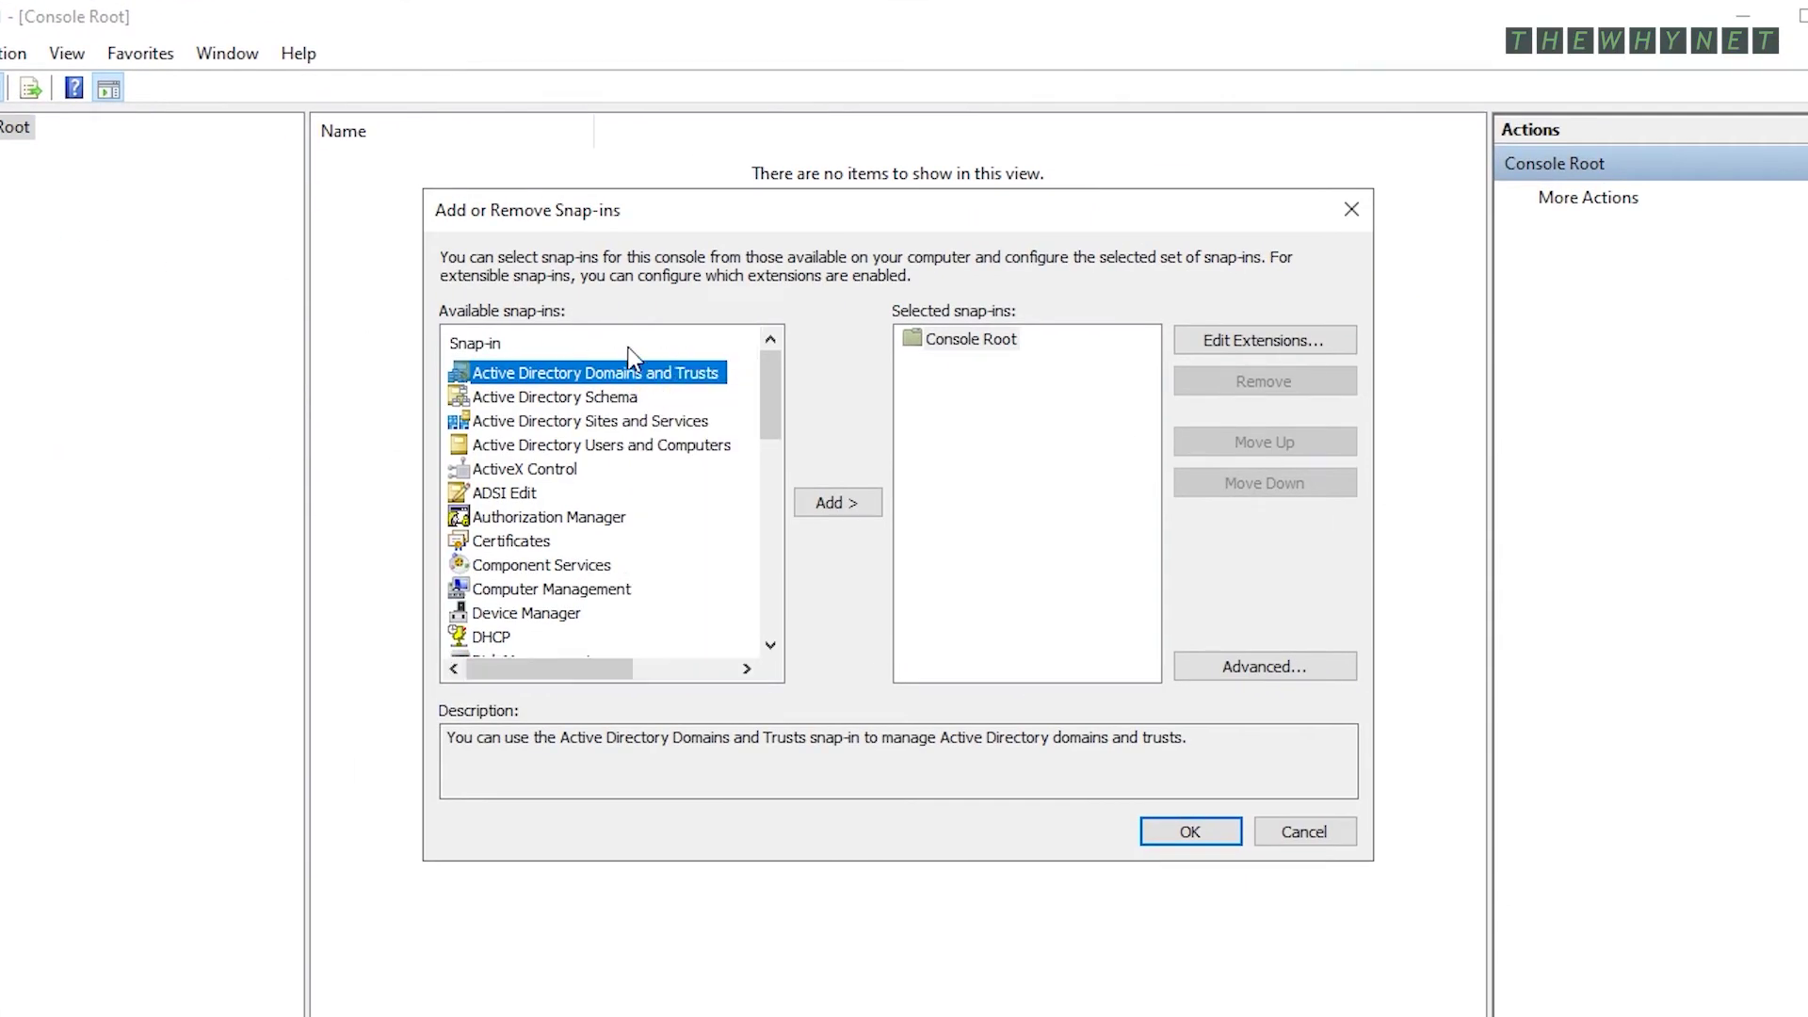
{"action": "left_click", "coordinate": [592, 399]}
{"action": "left_click", "coordinate": [829, 502]}
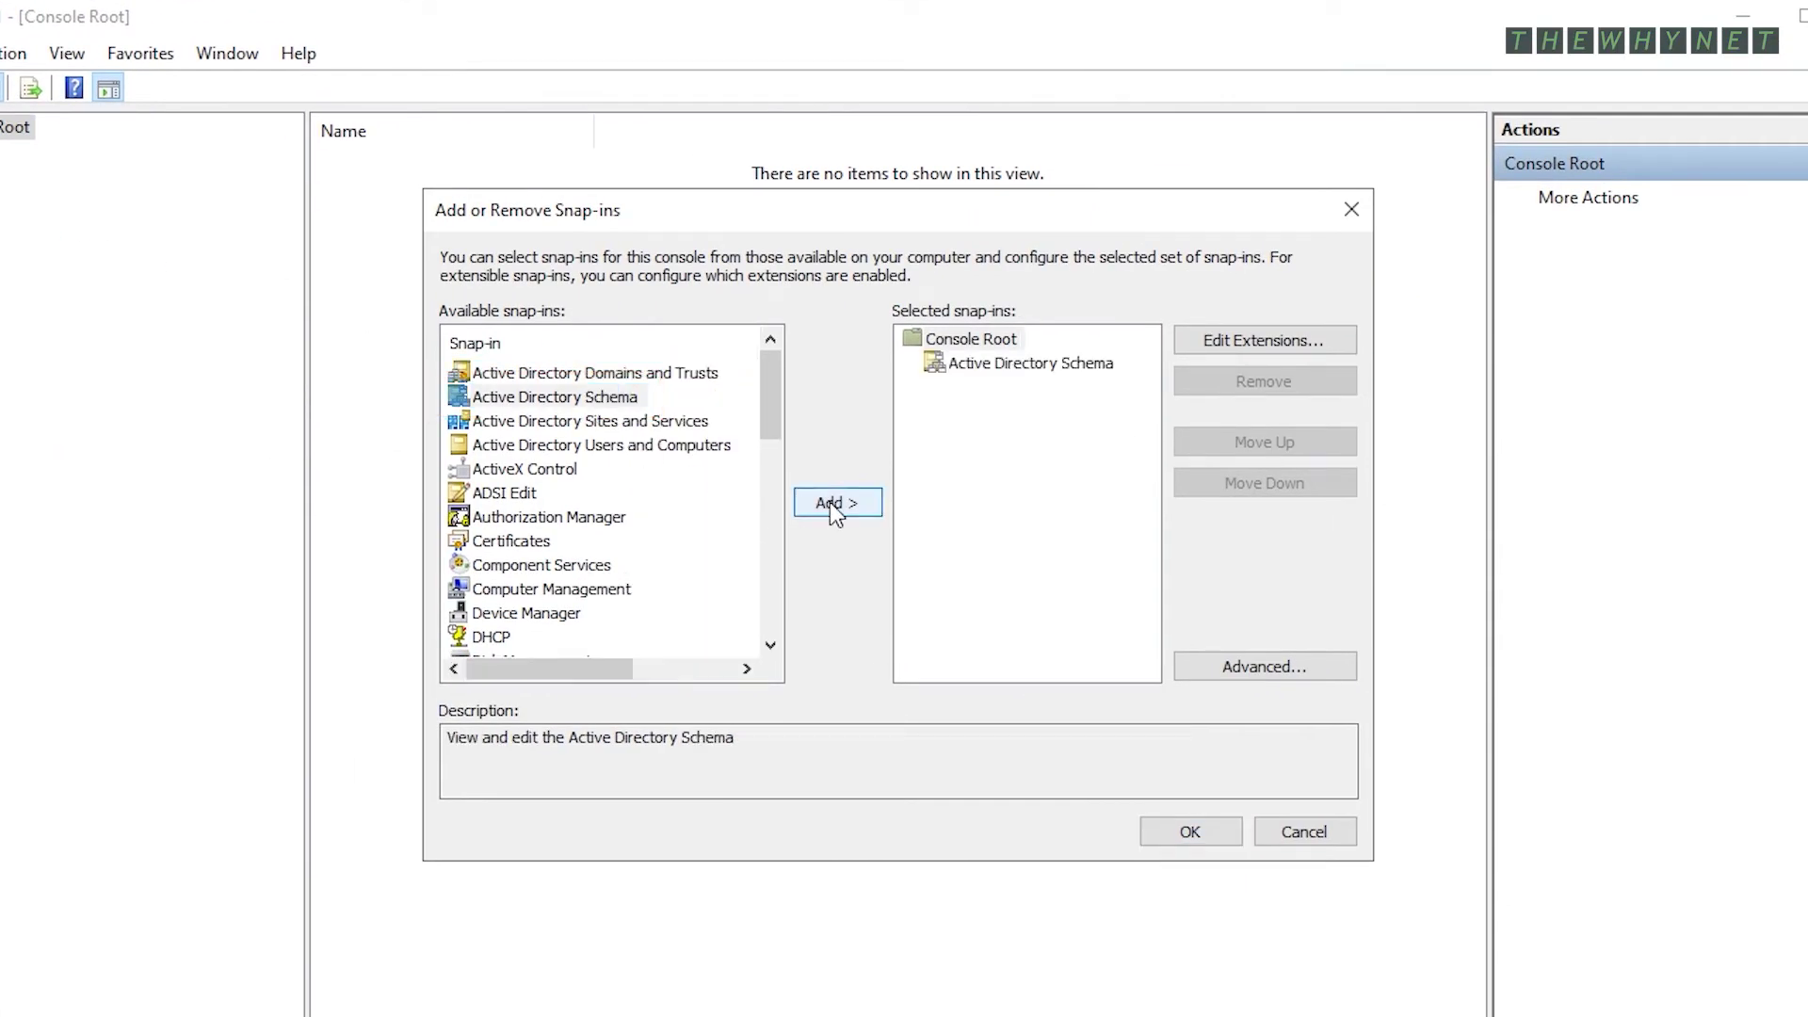
{"action": "left_click", "coordinate": [1190, 831]}
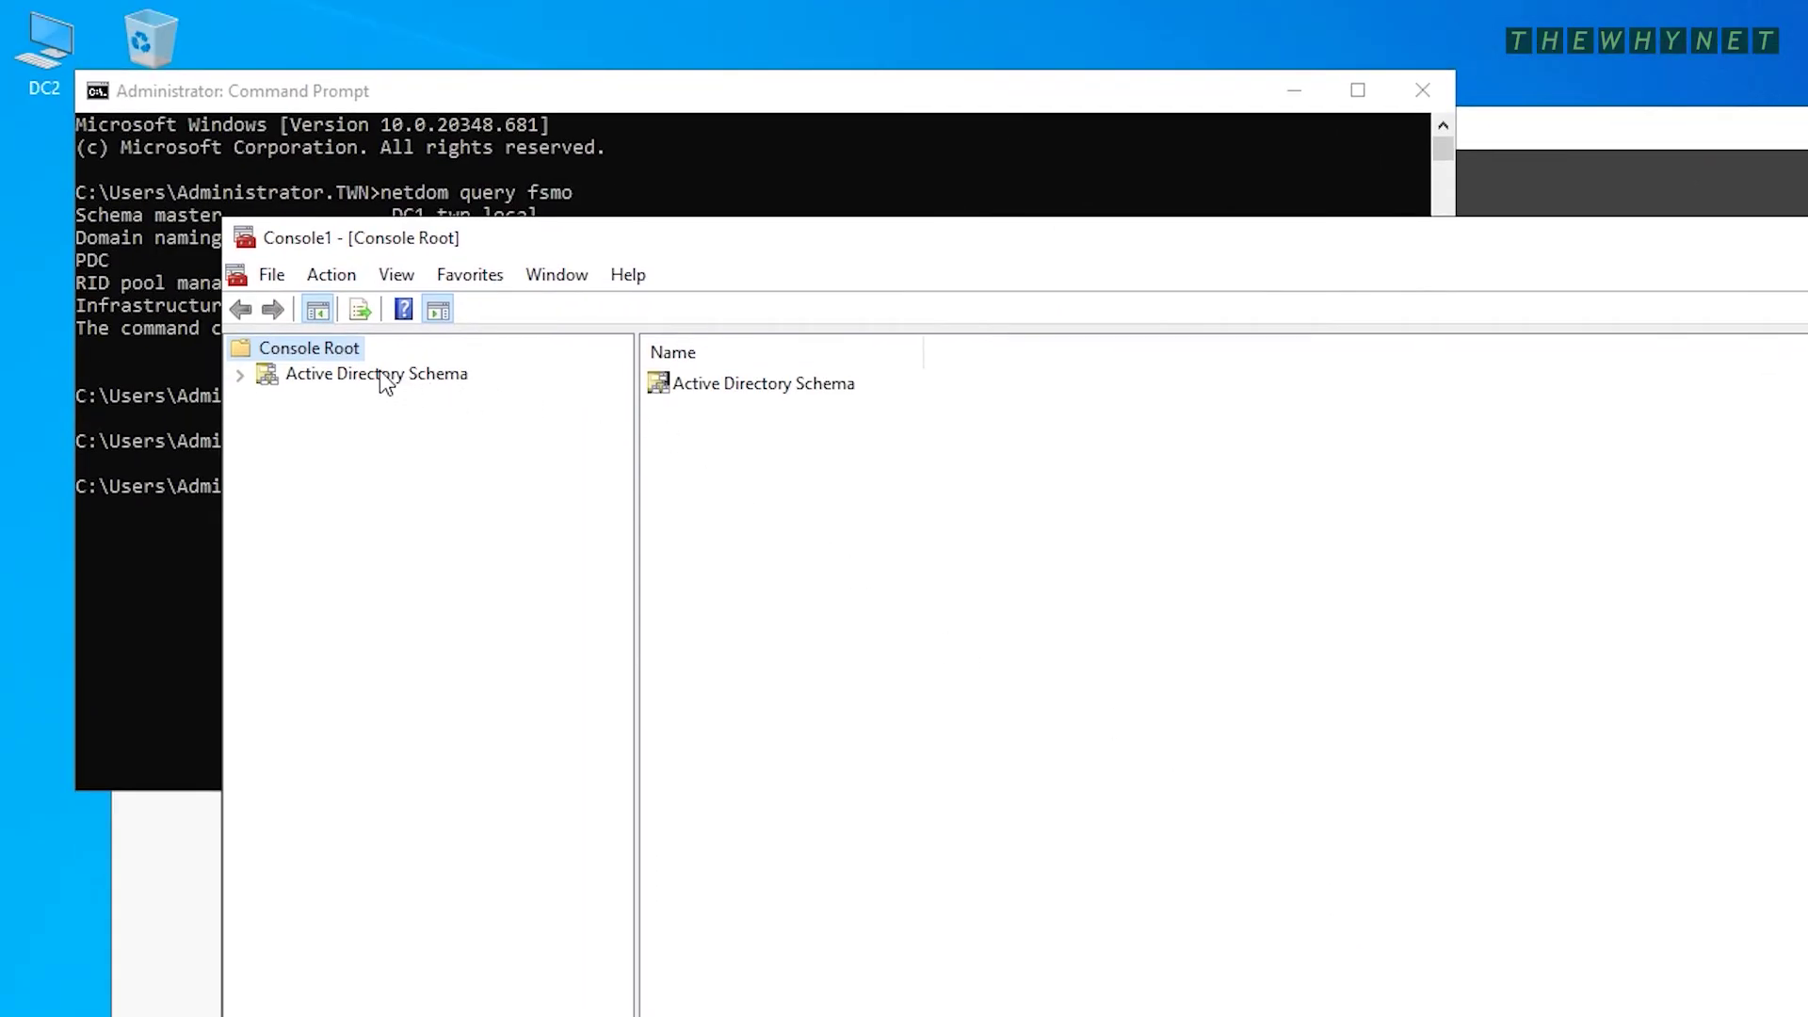
{"action": "left_click", "coordinate": [380, 374]}
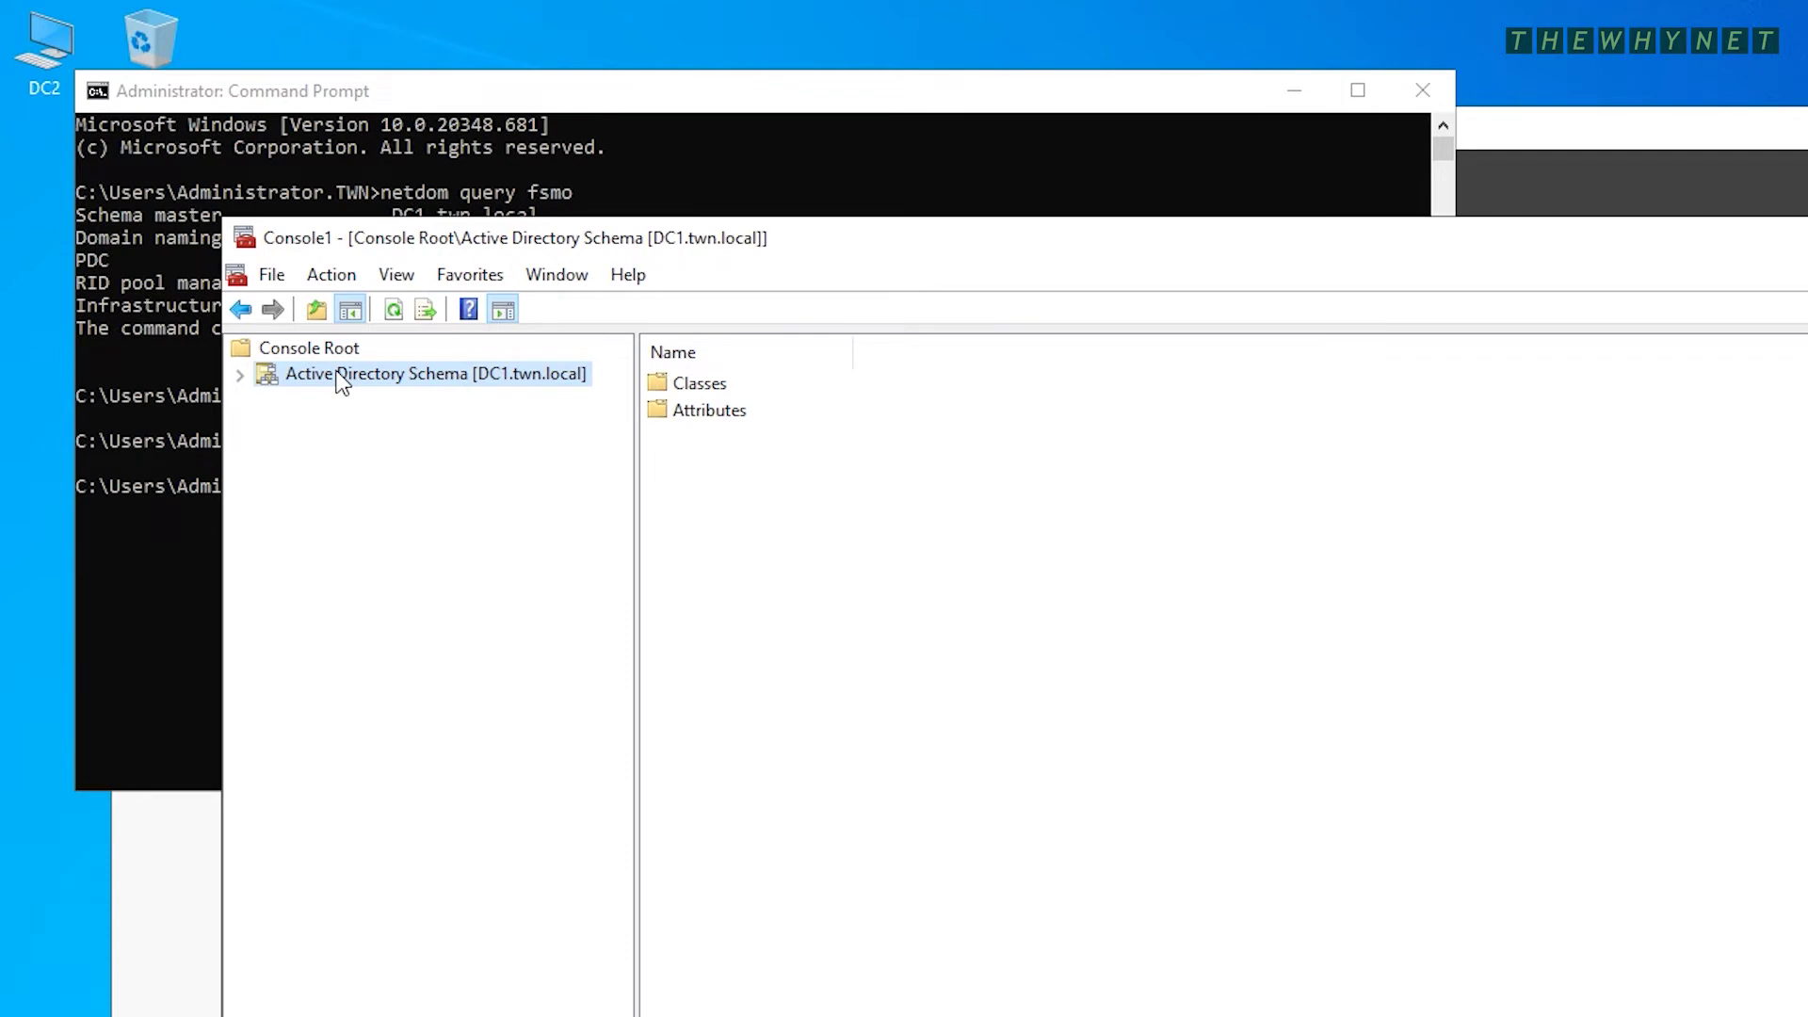
Step: Point the Active Directory Schema console at domain controller DC2.twn.local
{"action": "right_click", "coordinate": [341, 381]}
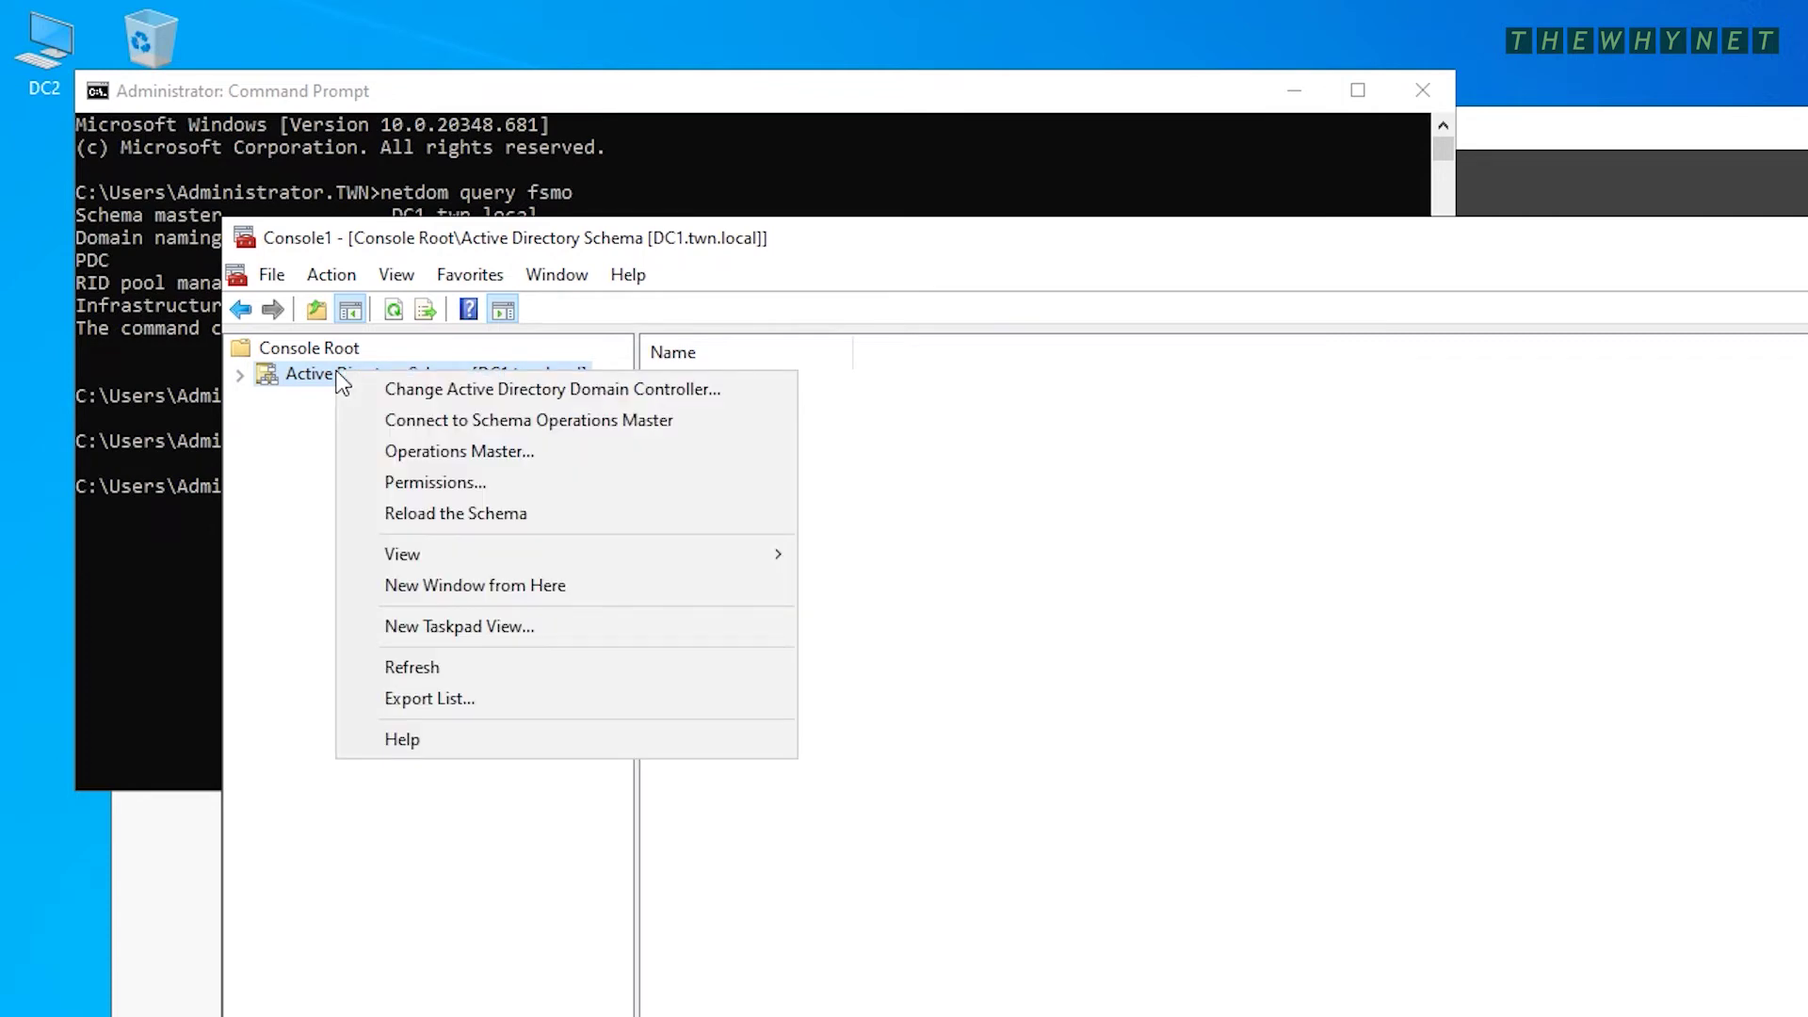
{"action": "left_click", "coordinate": [412, 395]}
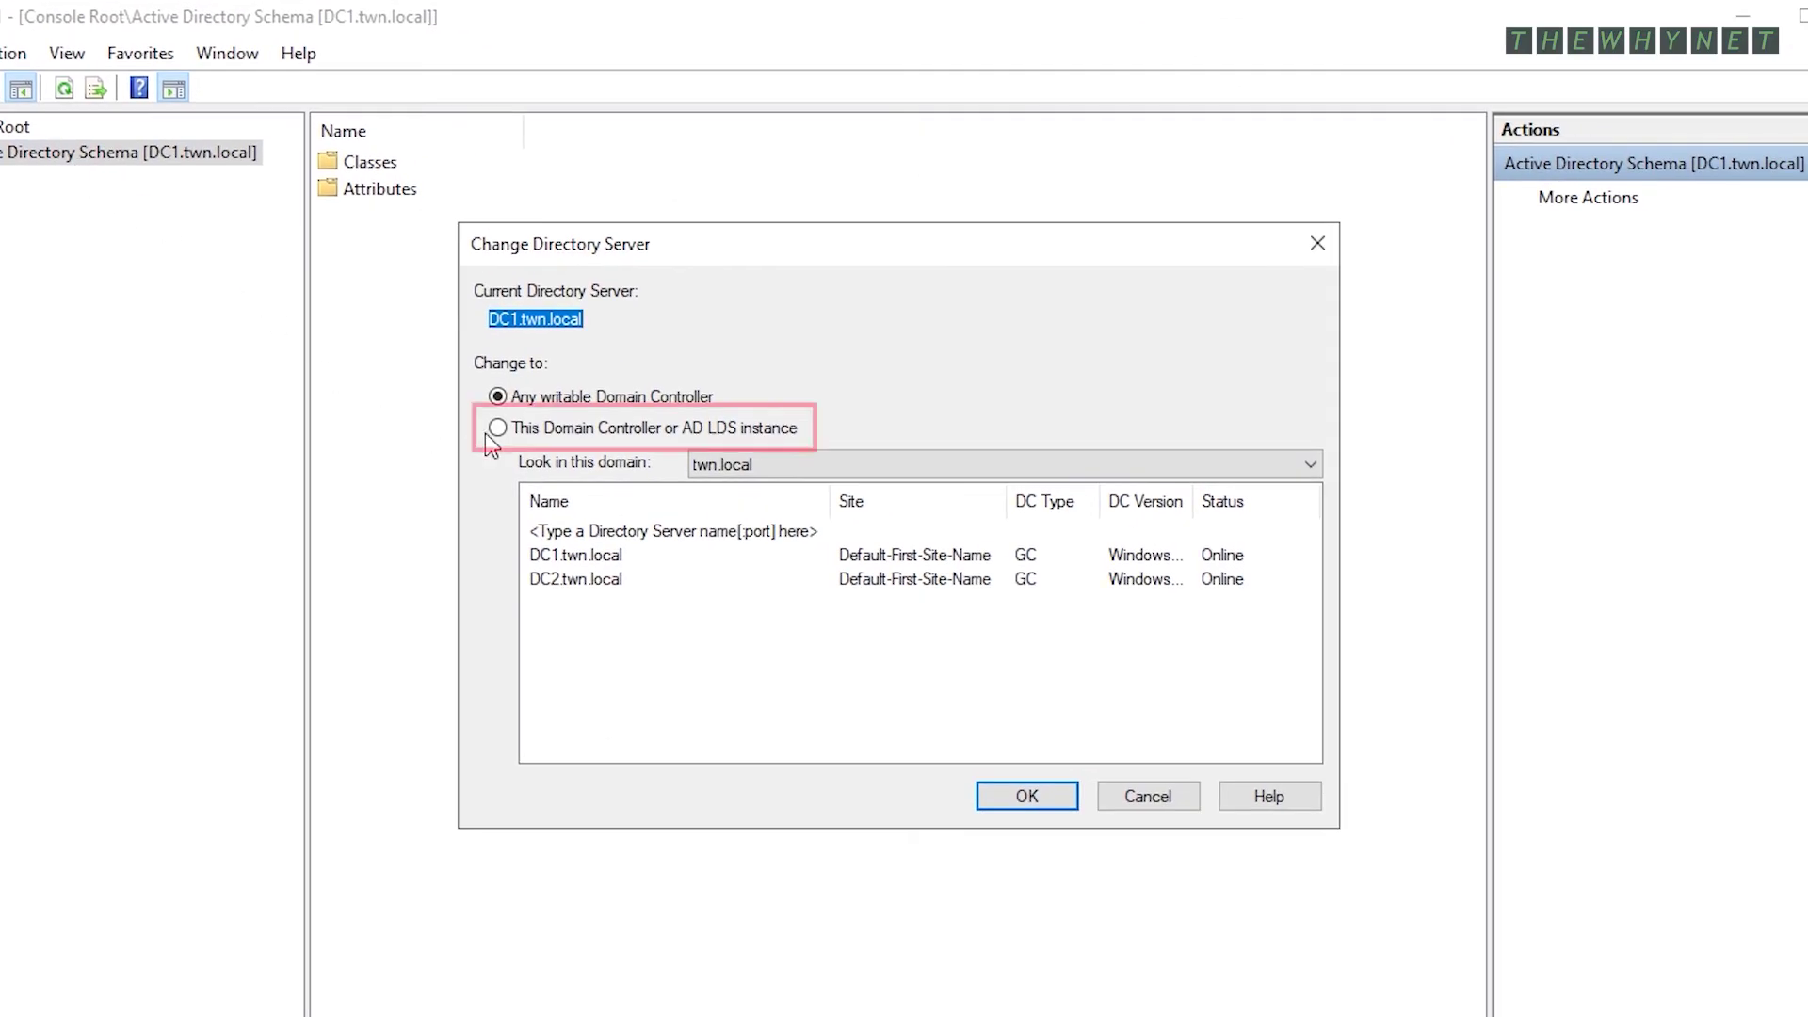
{"action": "left_click", "coordinate": [497, 428]}
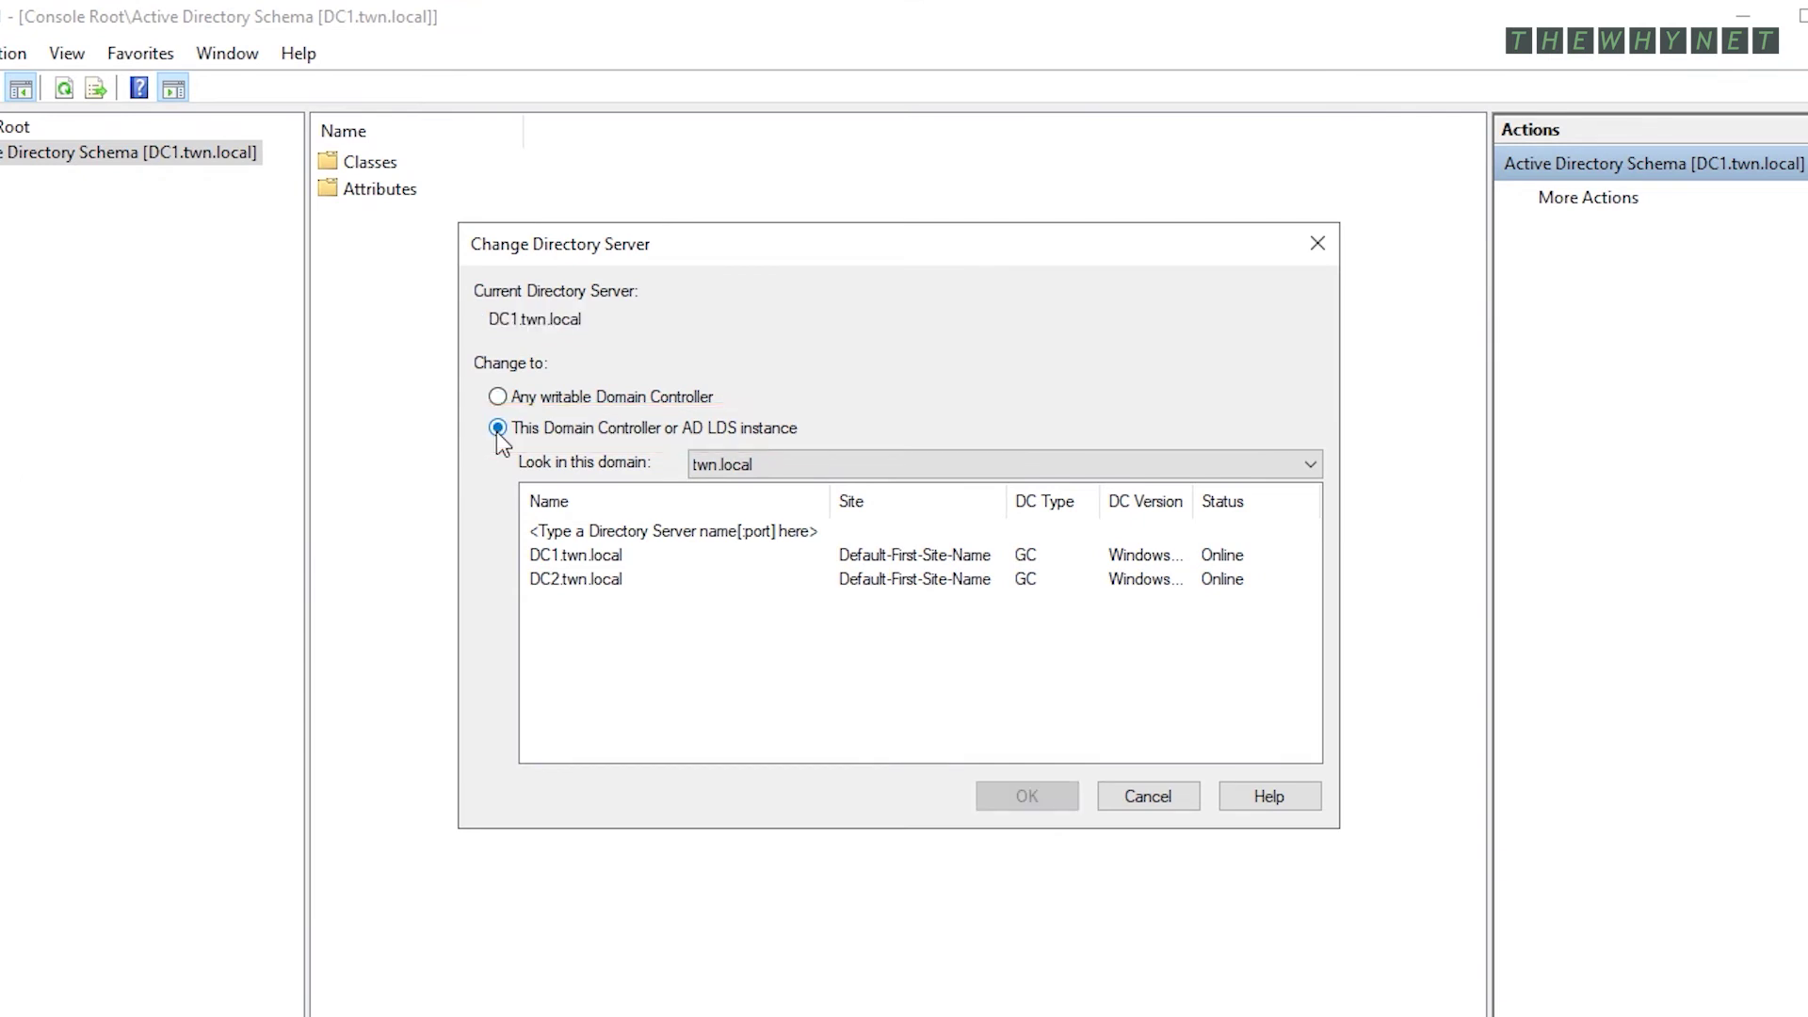
{"action": "left_click", "coordinate": [585, 582]}
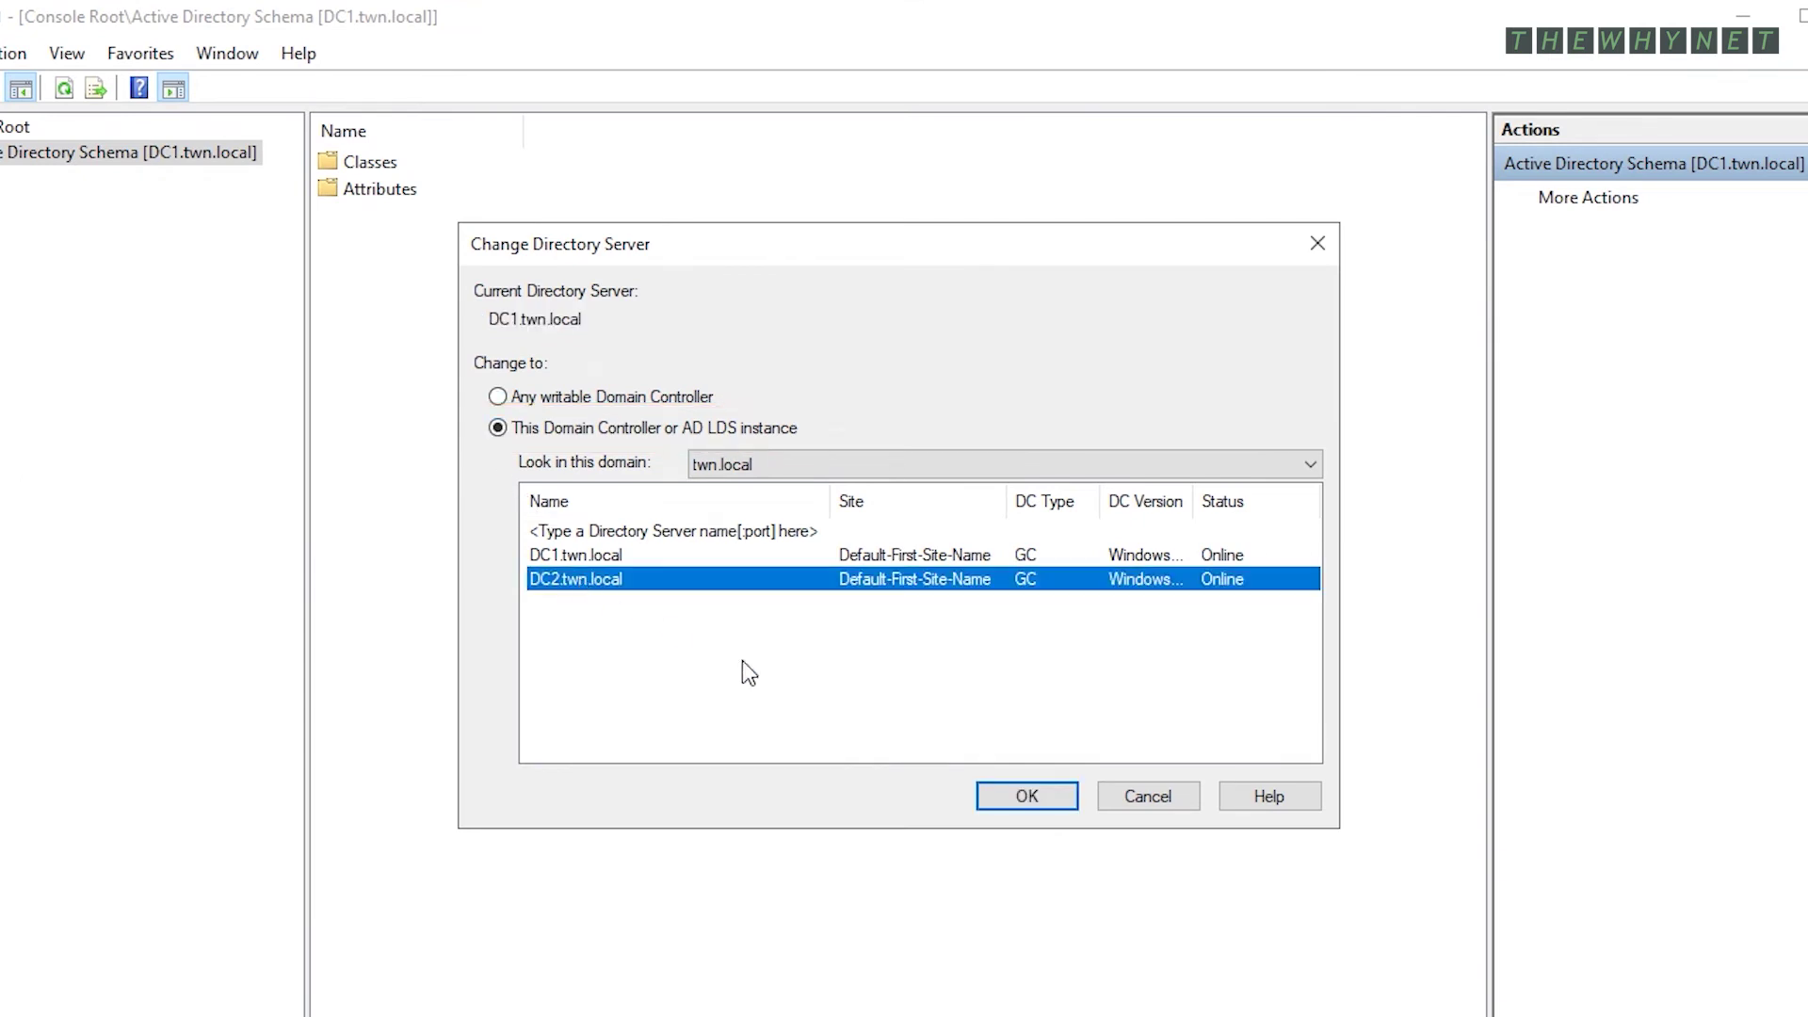
{"action": "left_click", "coordinate": [989, 796]}
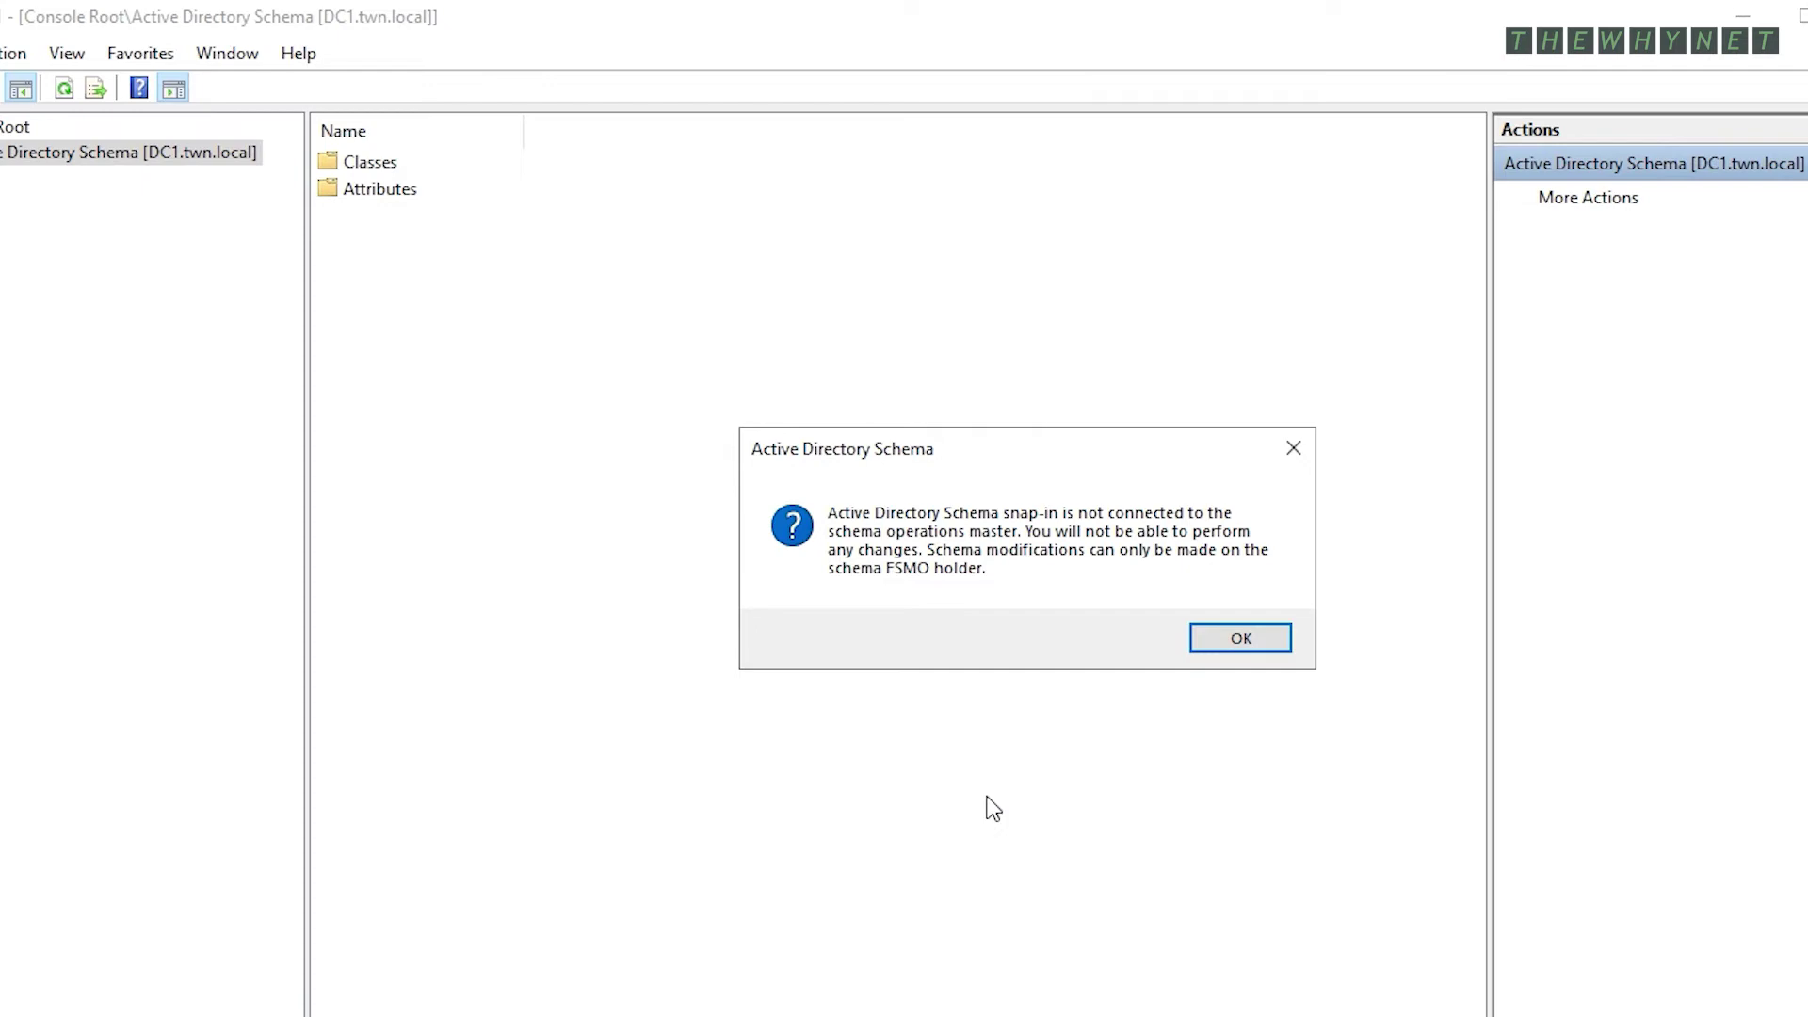
{"action": "left_click", "coordinate": [1271, 637]}
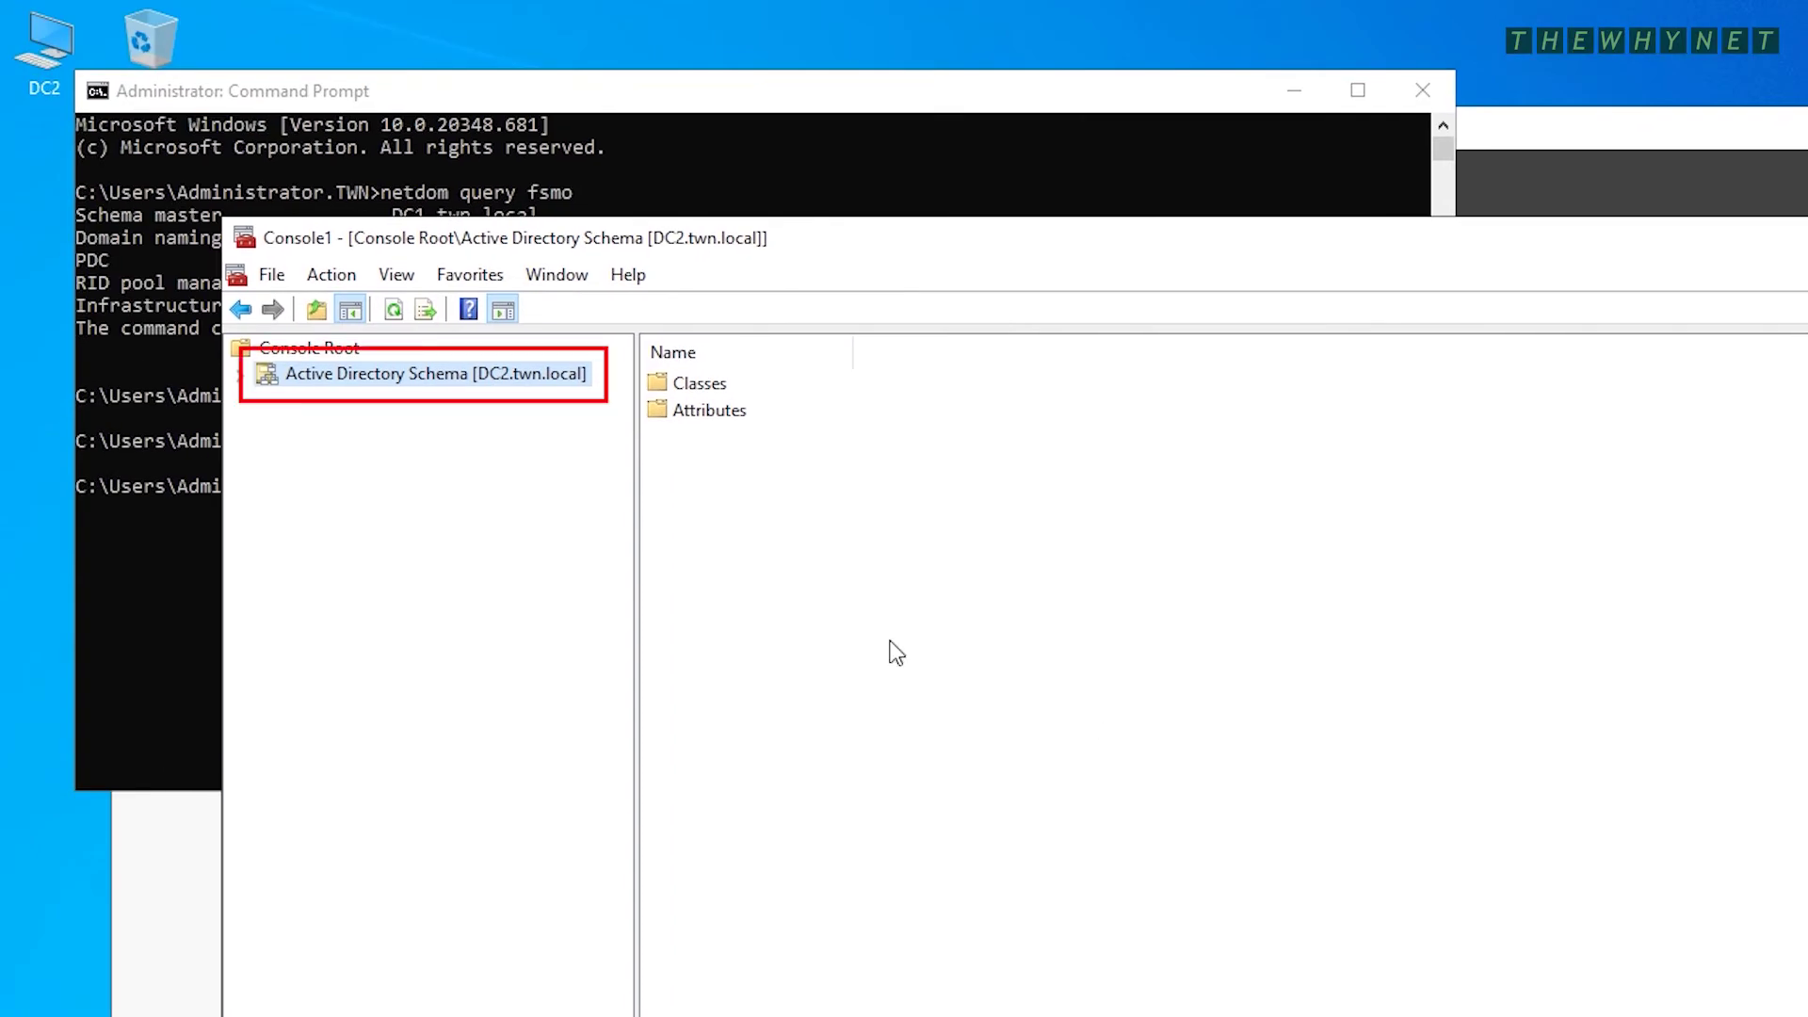
Step: Transfer the schema master role to DC2.twn.local
{"action": "right_click", "coordinate": [382, 378]}
{"action": "left_click", "coordinate": [450, 457]}
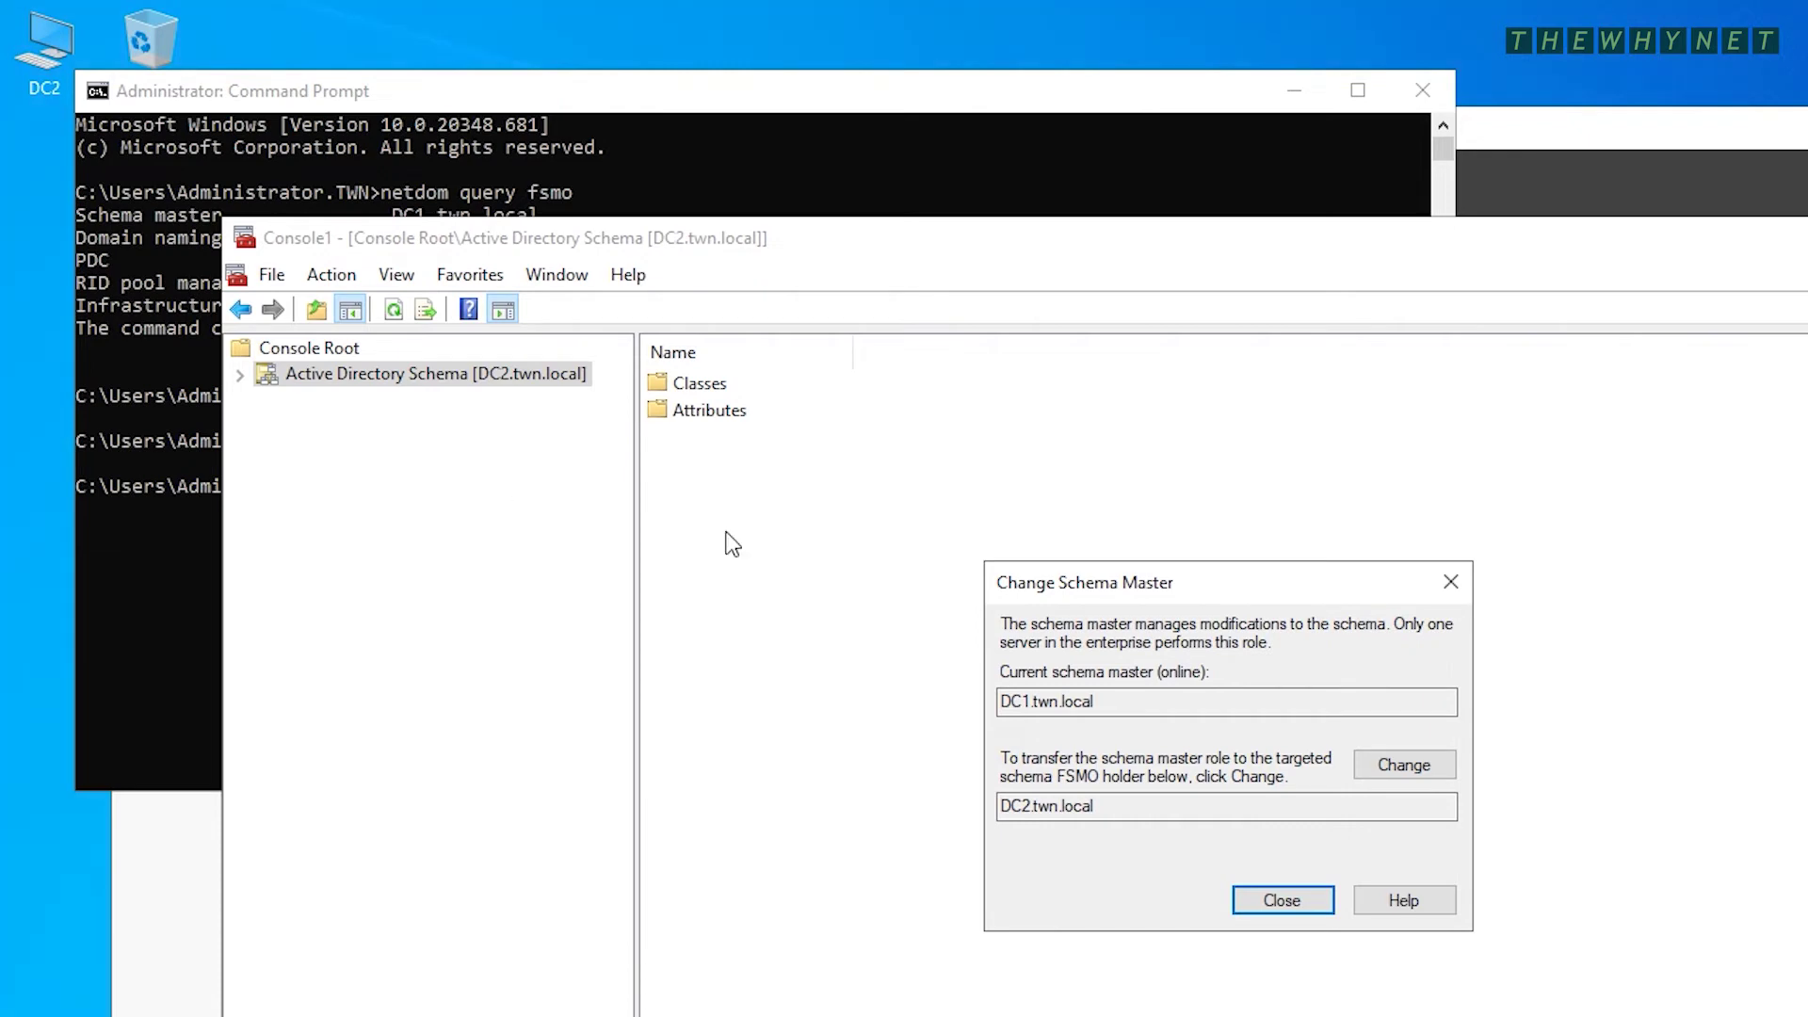
{"action": "left_click", "coordinate": [1380, 763]}
{"action": "left_click", "coordinate": [1417, 844]}
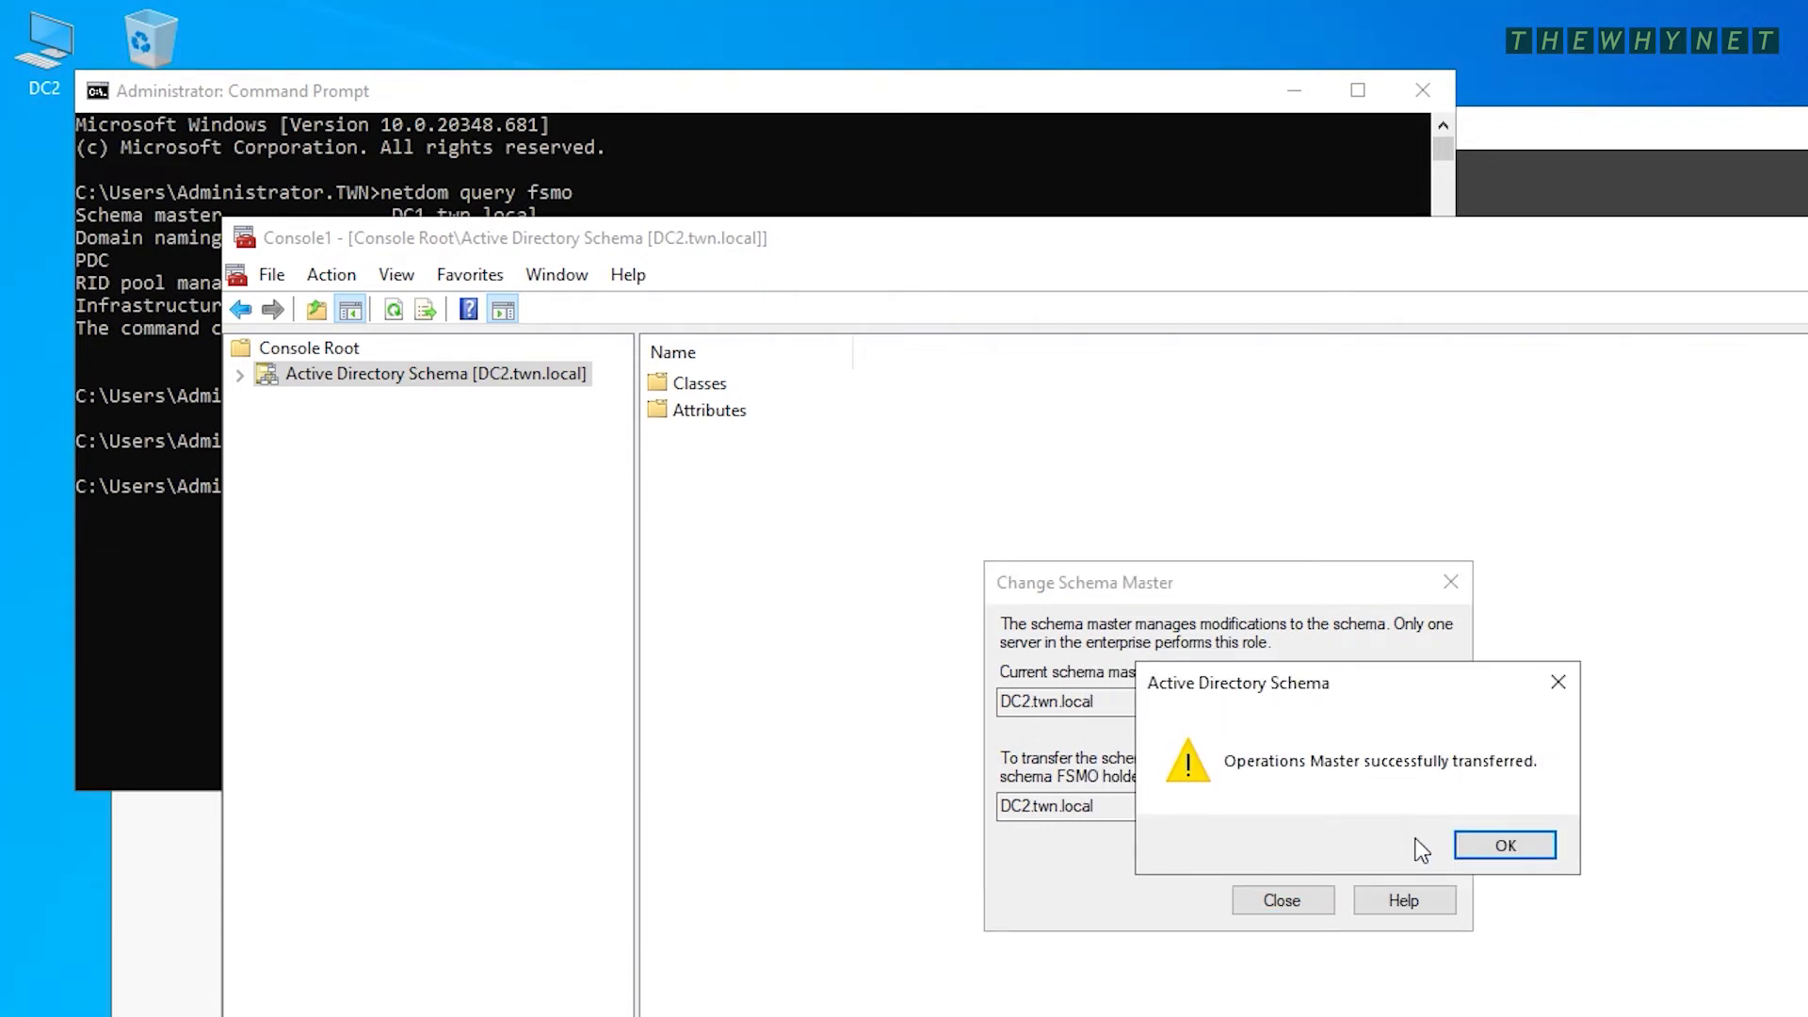
{"action": "left_click", "coordinate": [1495, 844]}
{"action": "left_click", "coordinate": [1289, 902]}
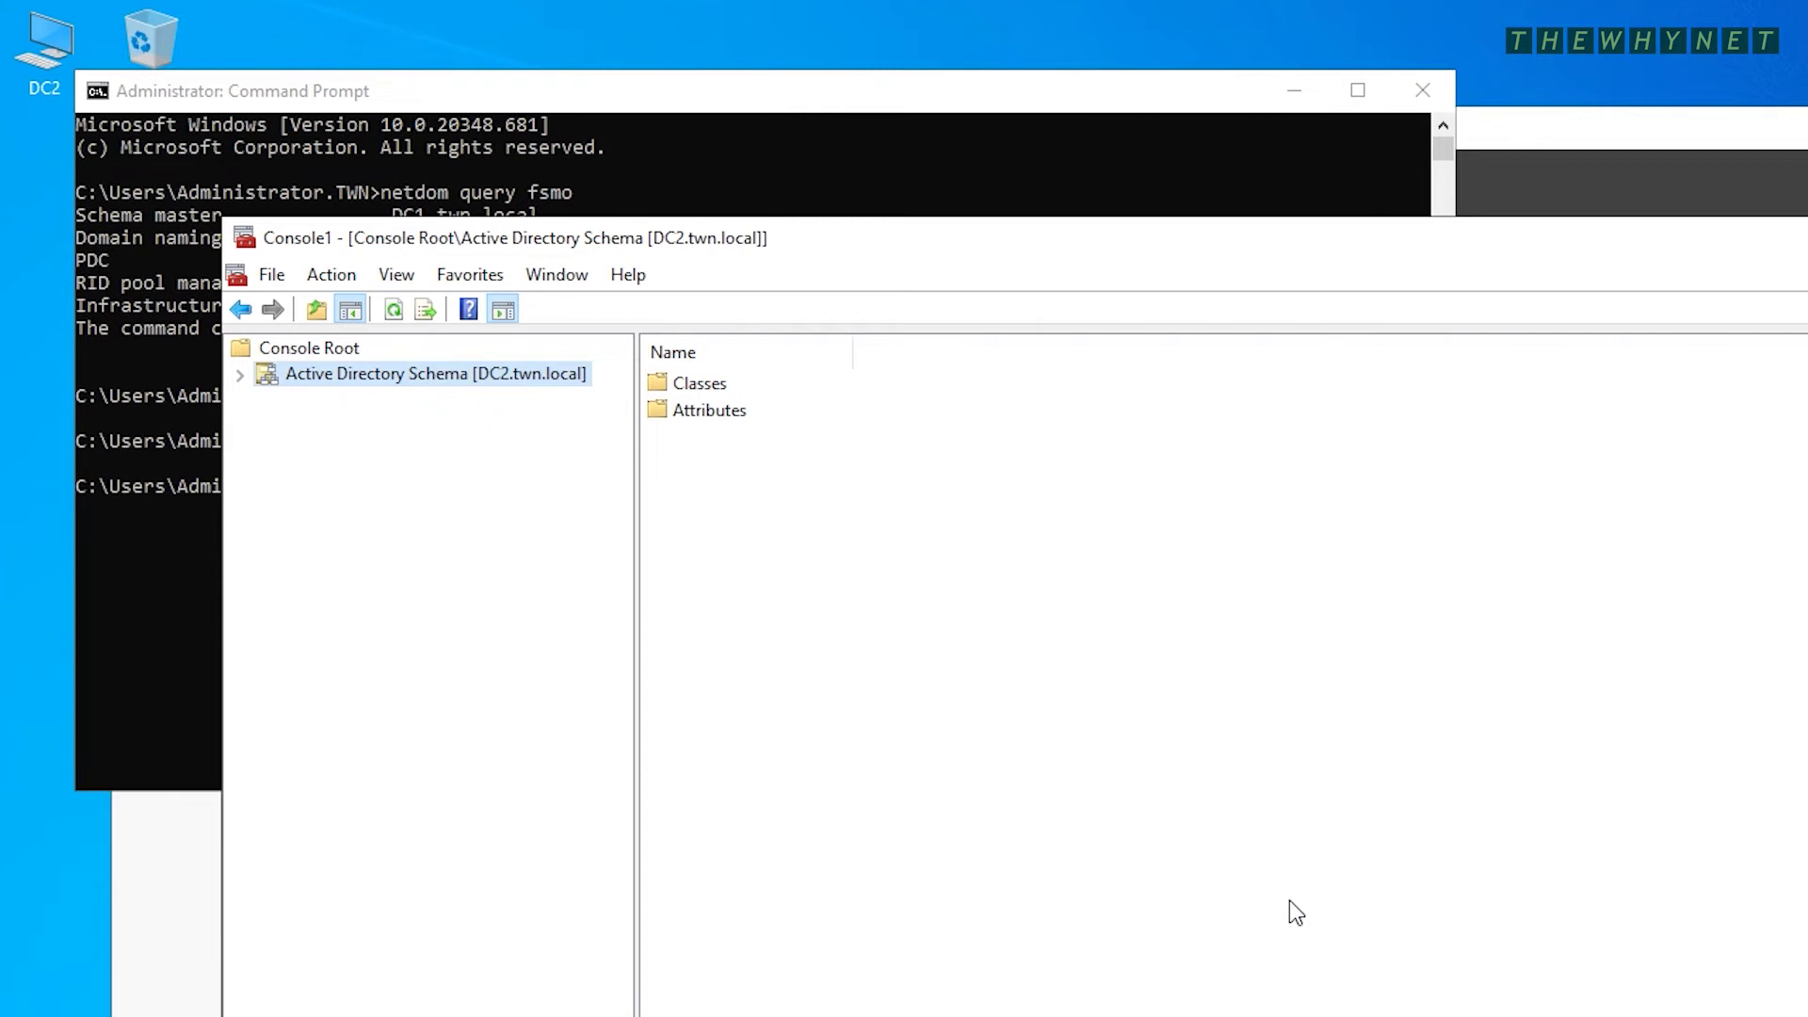
{"action": "left_click", "coordinate": [1008, 89]}
Step: Rerun 'netdom query fsmo' and run 'ping dc2 -4', getting 4/4 replies from 10.0.0.5
{"action": "key", "text": "Up"}
{"action": "key", "text": "Up"}
{"action": "key", "text": "Up"}
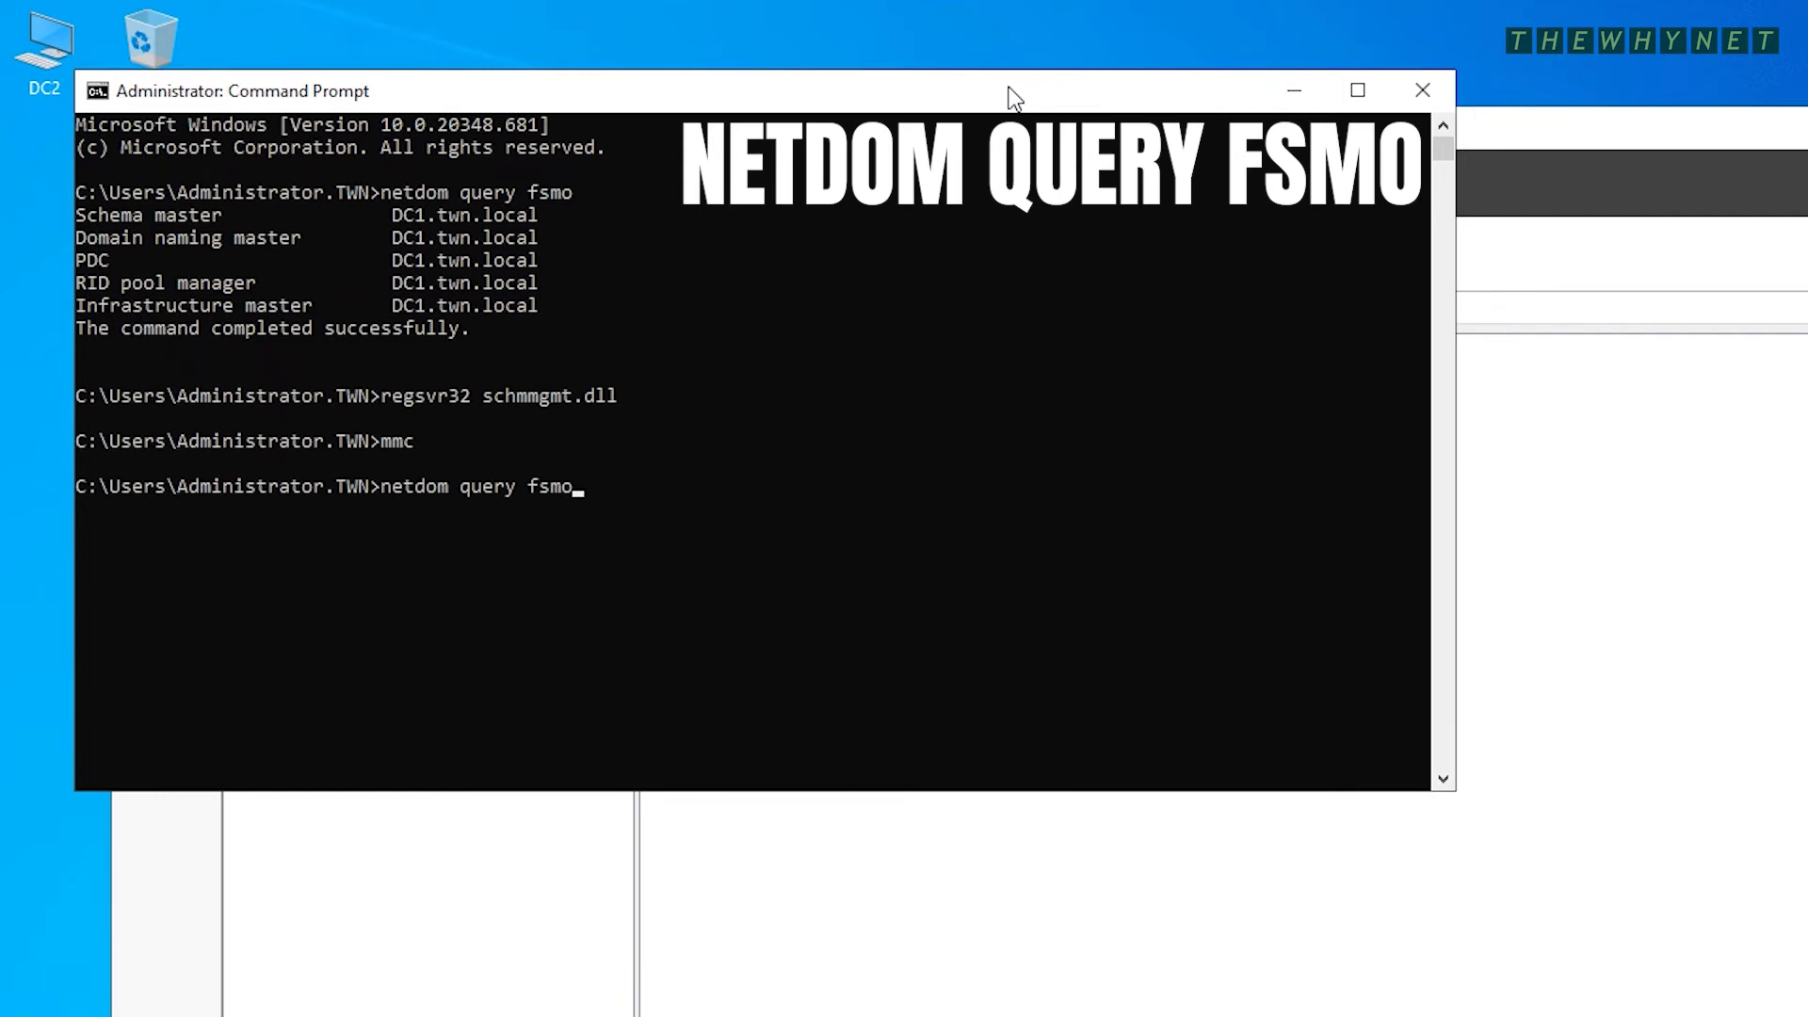
{"action": "key", "text": "Return"}
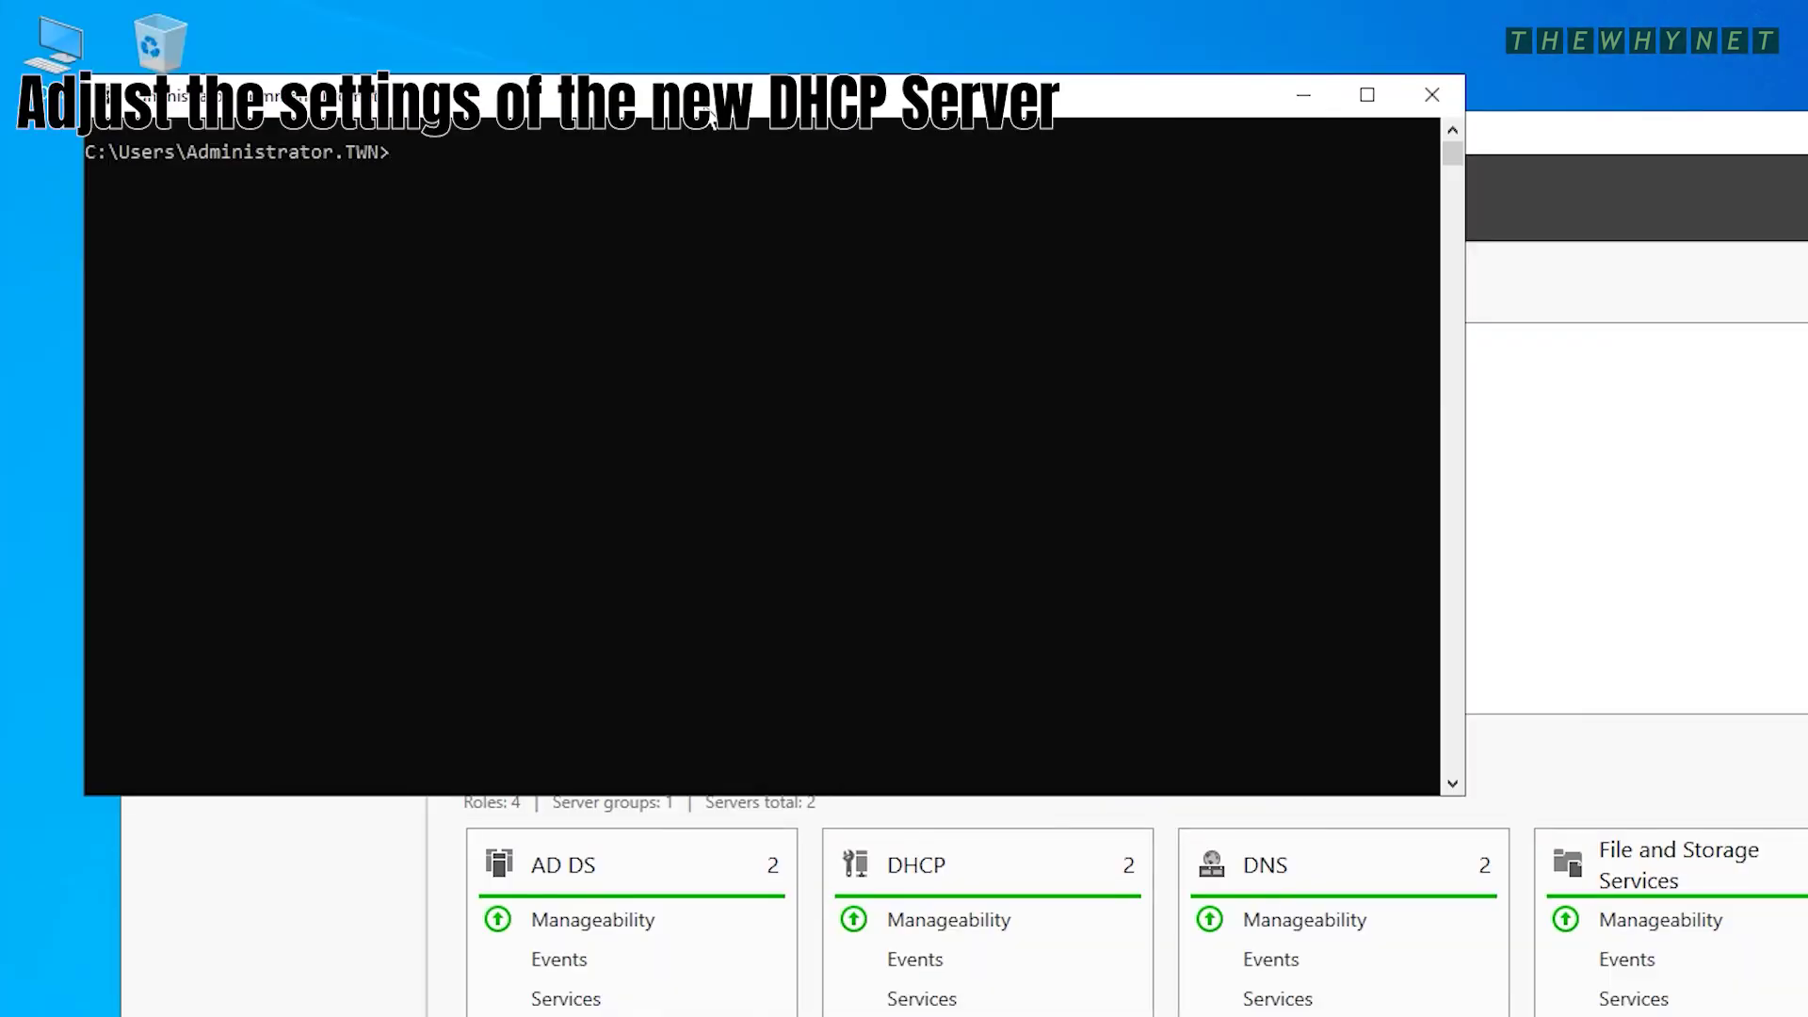
{"action": "type", "text": "ping dc"}
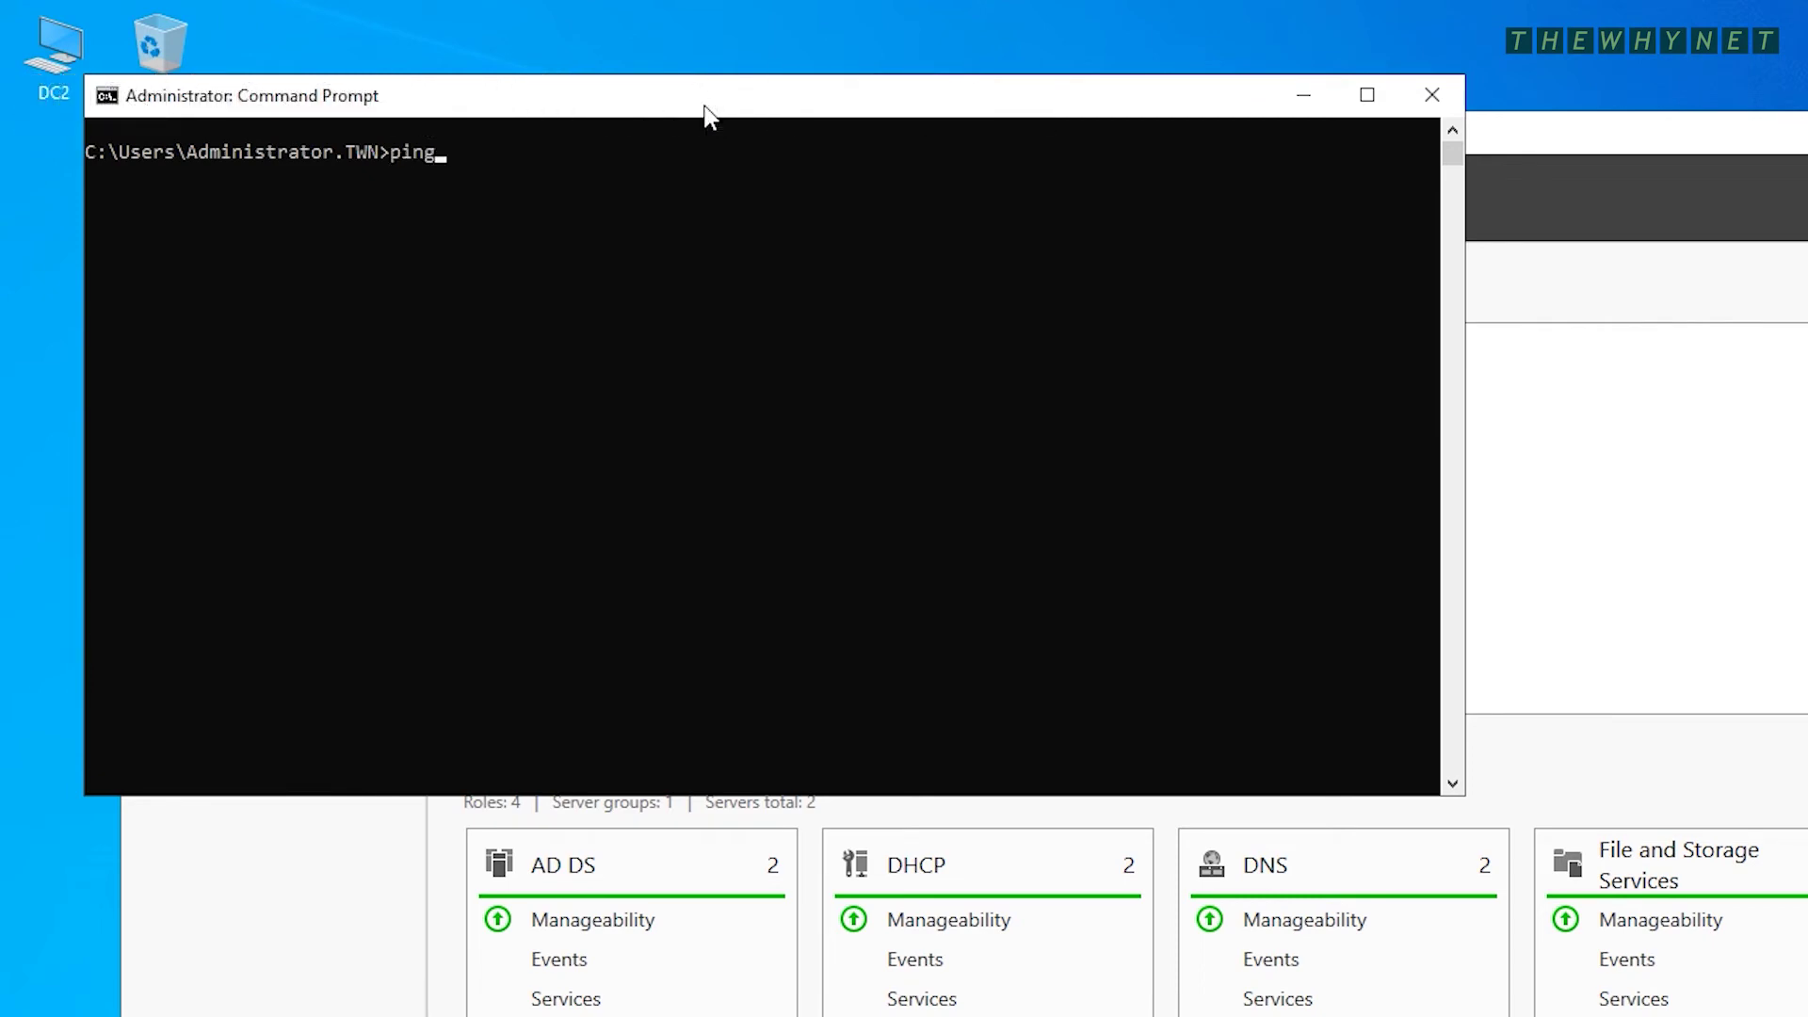
{"action": "type", "text": "2 -4"}
{"action": "key", "text": "Return"}
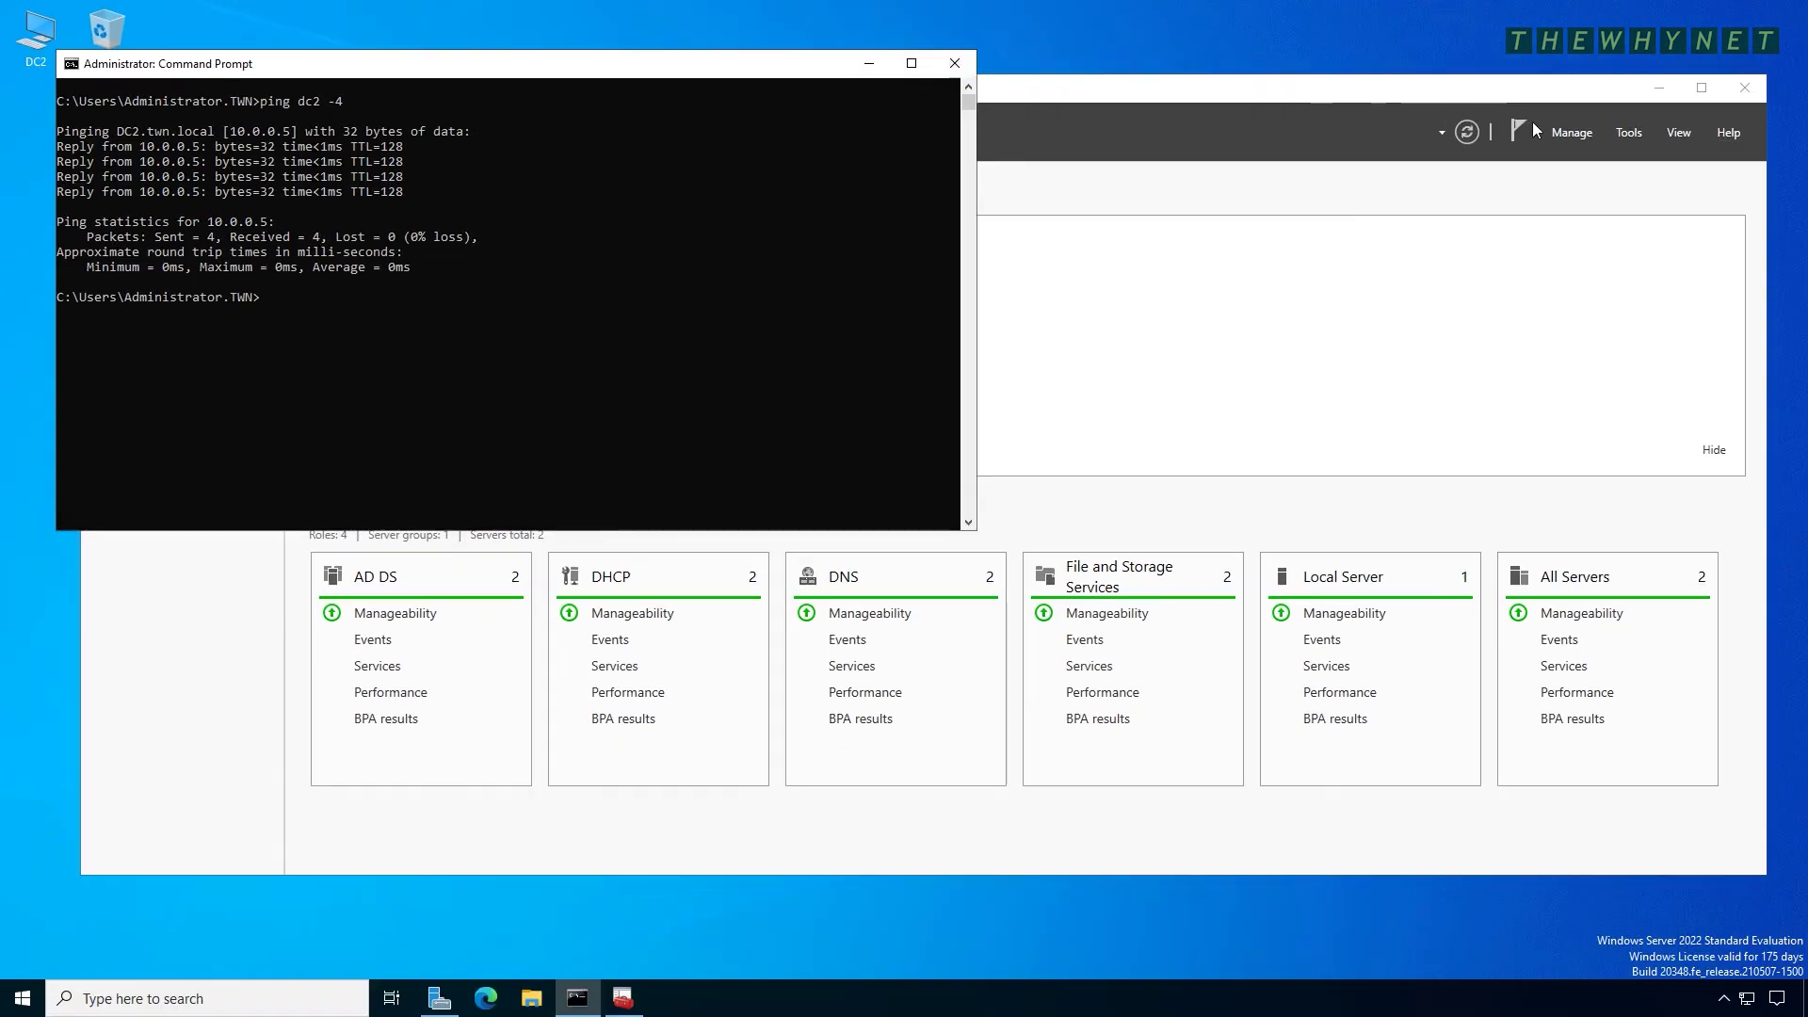
{"action": "left_click", "coordinate": [1621, 132]}
Step: Open the DHCP console and show the Scope Options of dc2's 10.0.0.0 scope
{"action": "left_click", "coordinate": [1621, 133]}
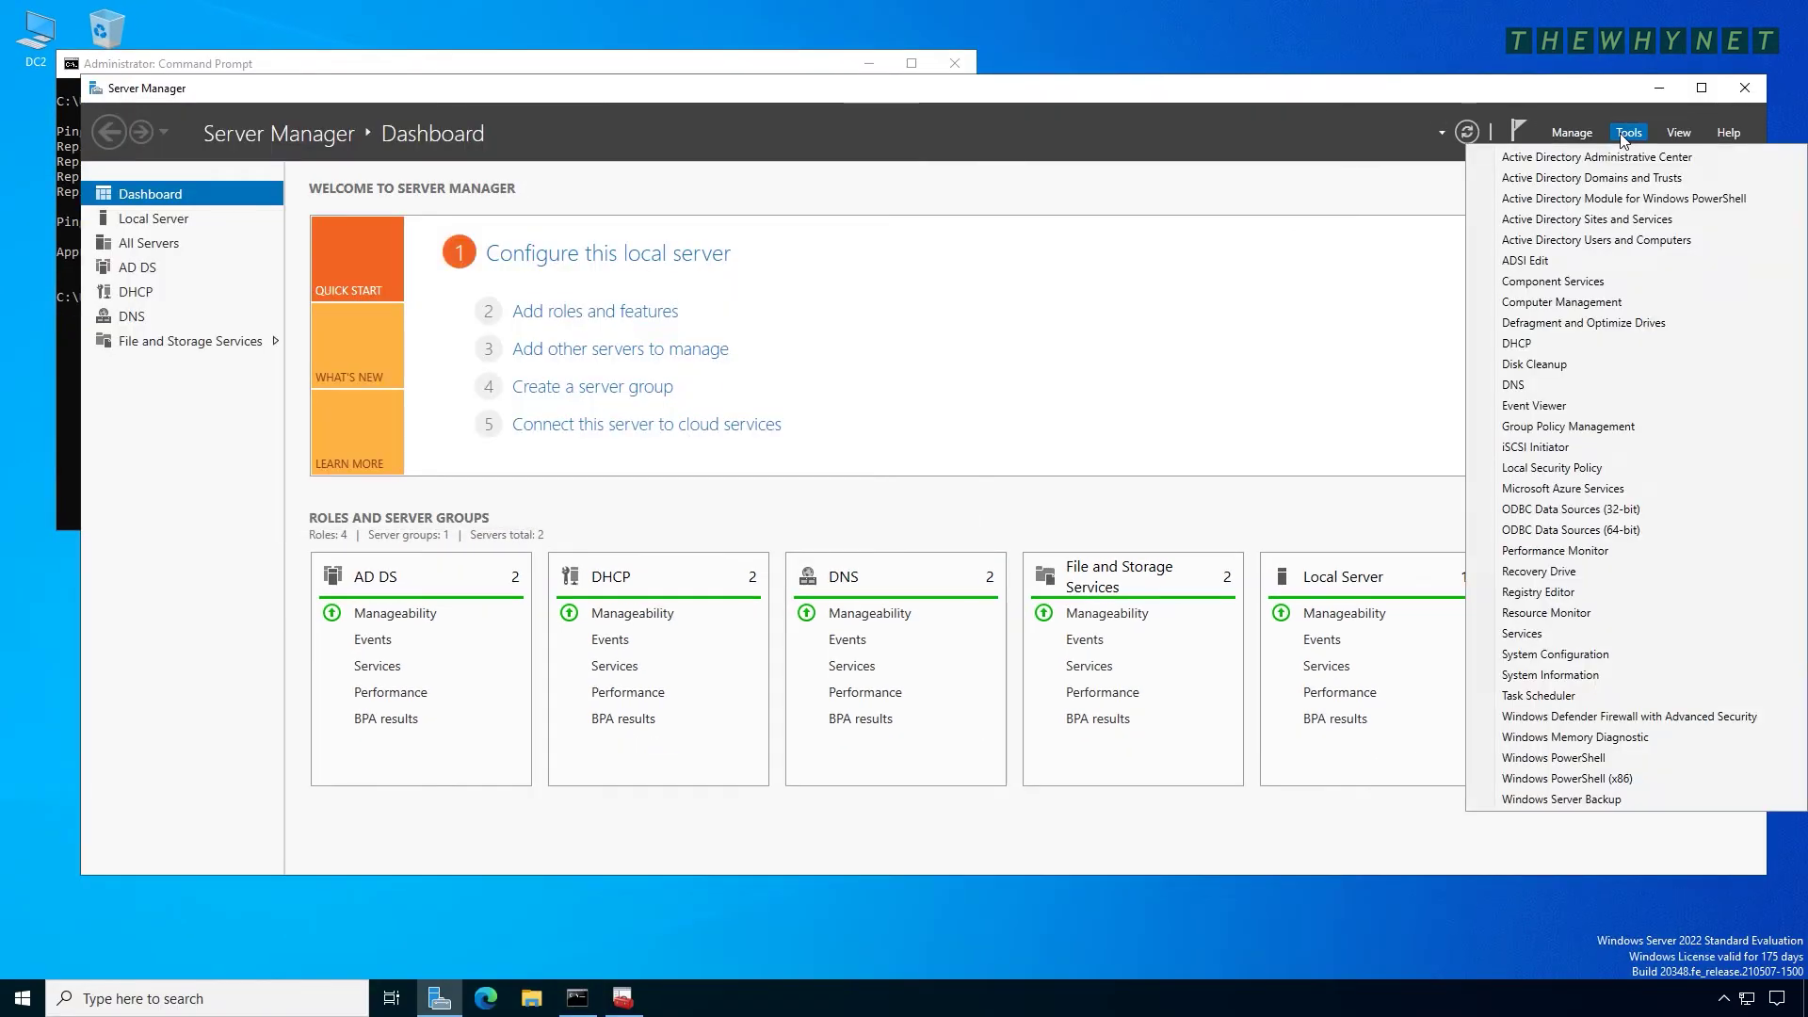
{"action": "left_click", "coordinate": [1629, 347]}
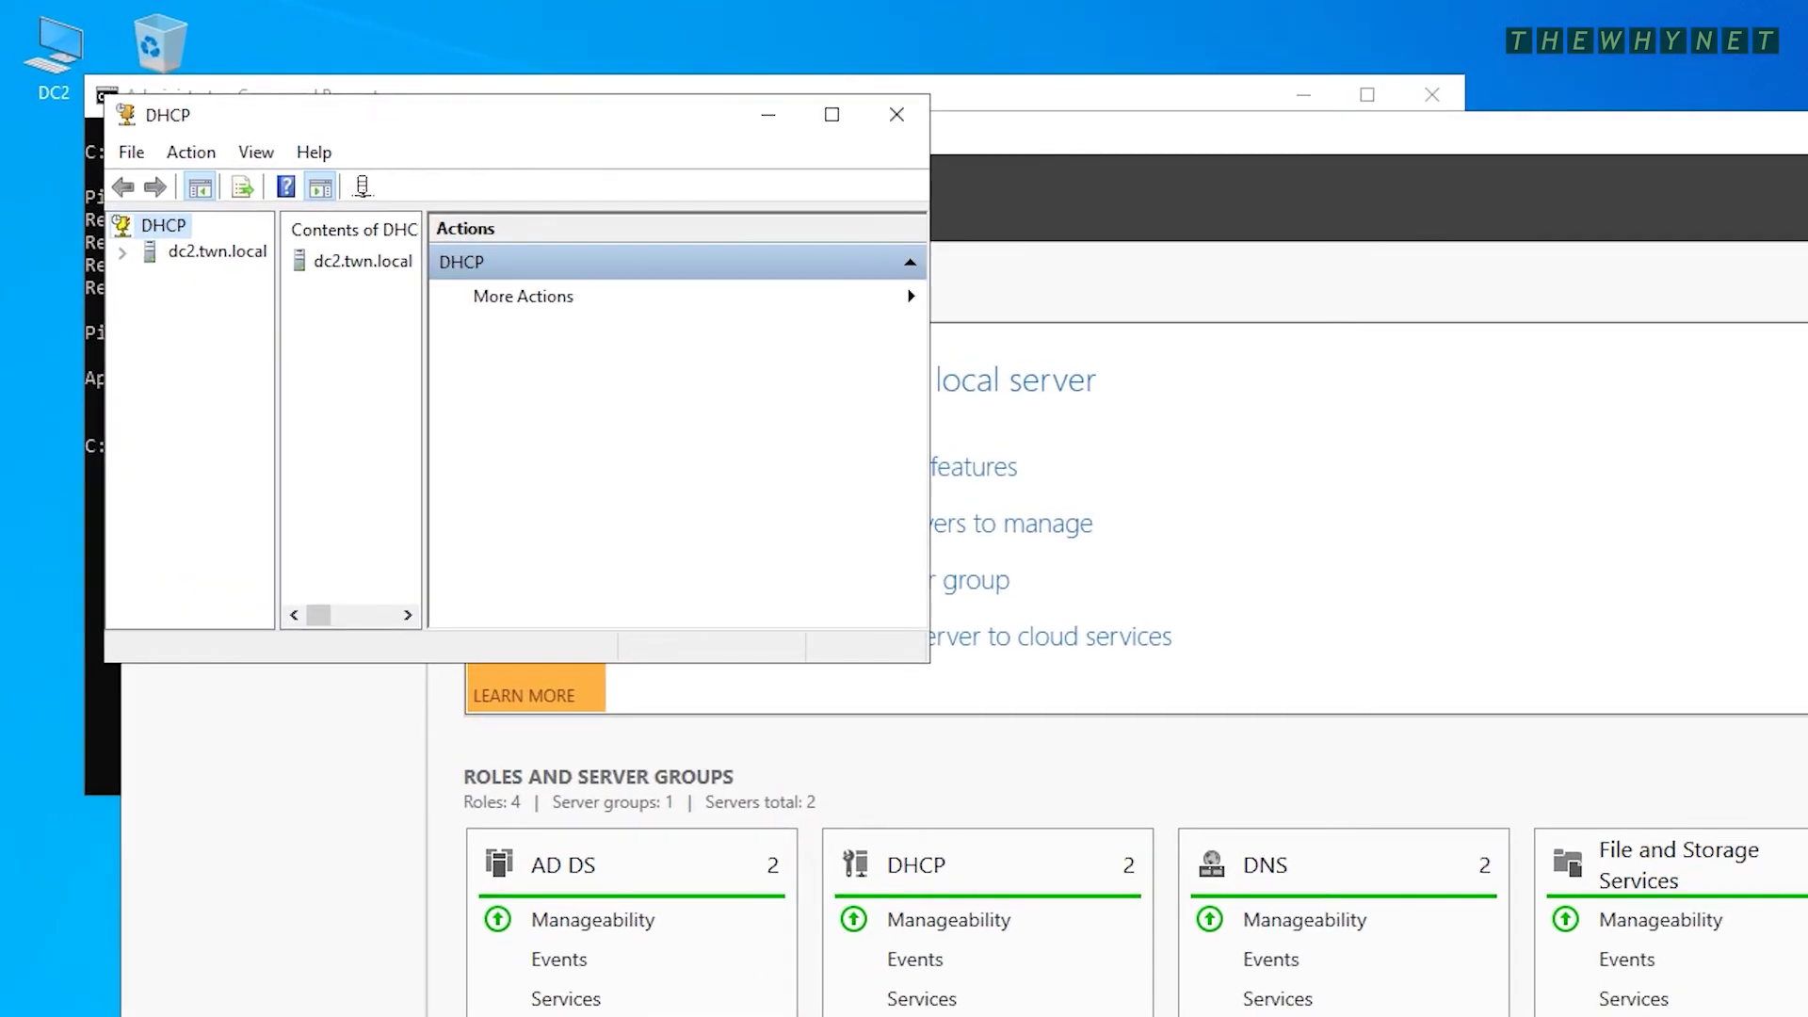
{"action": "left_click_drag", "start_coordinate": [930, 662], "coordinate": [1735, 1012]}
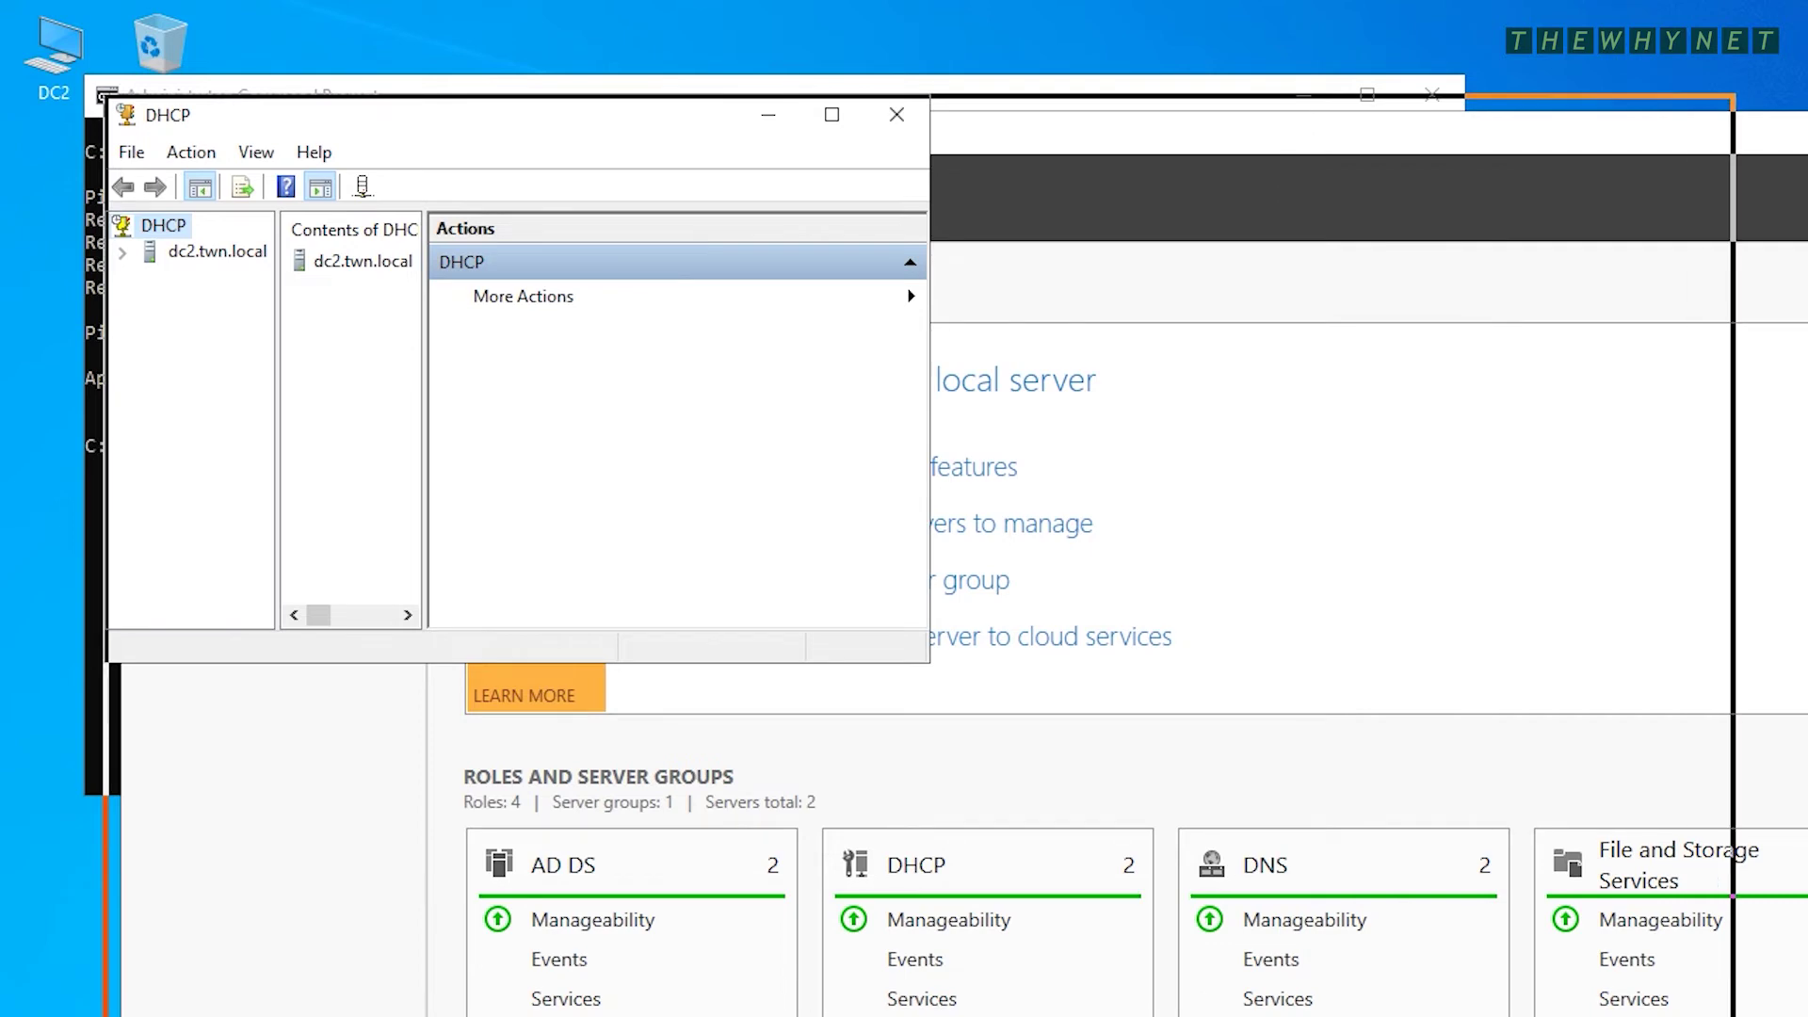
{"action": "left_click_drag", "start_coordinate": [281, 476], "coordinate": [429, 483]}
{"action": "left_click", "coordinate": [122, 252]}
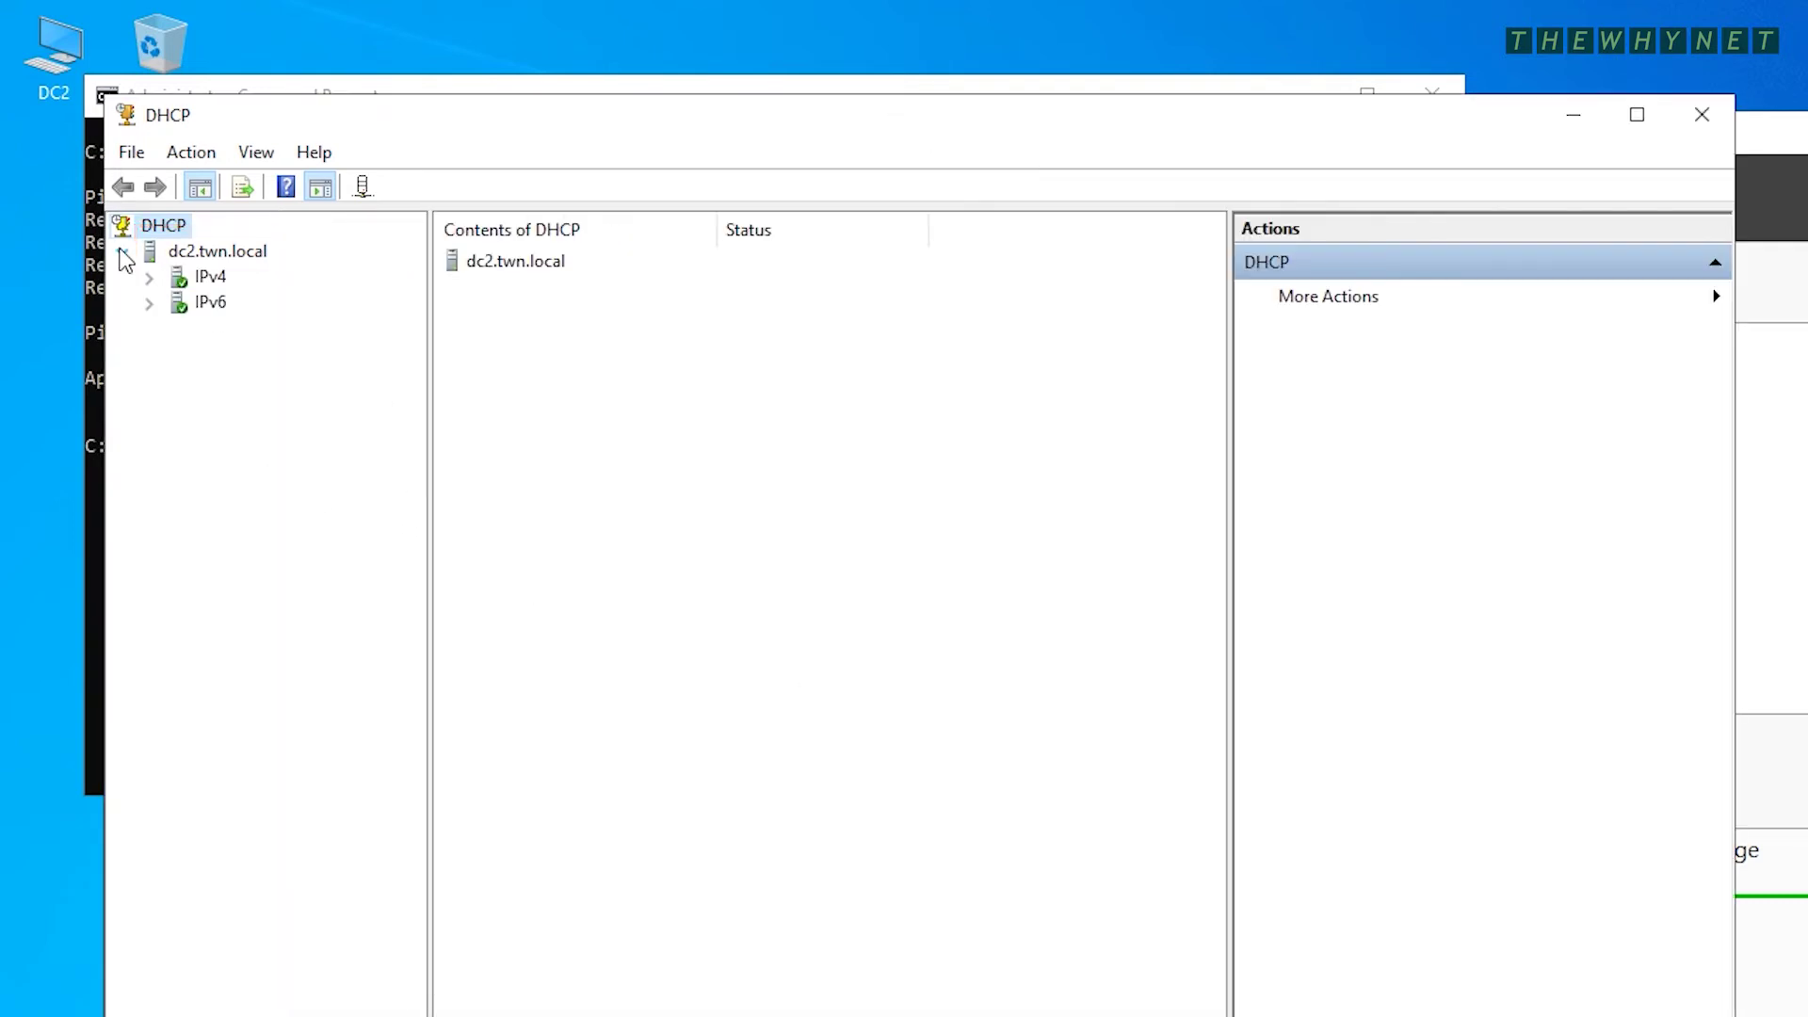
{"action": "left_click", "coordinate": [149, 279]}
{"action": "left_click", "coordinate": [224, 309]}
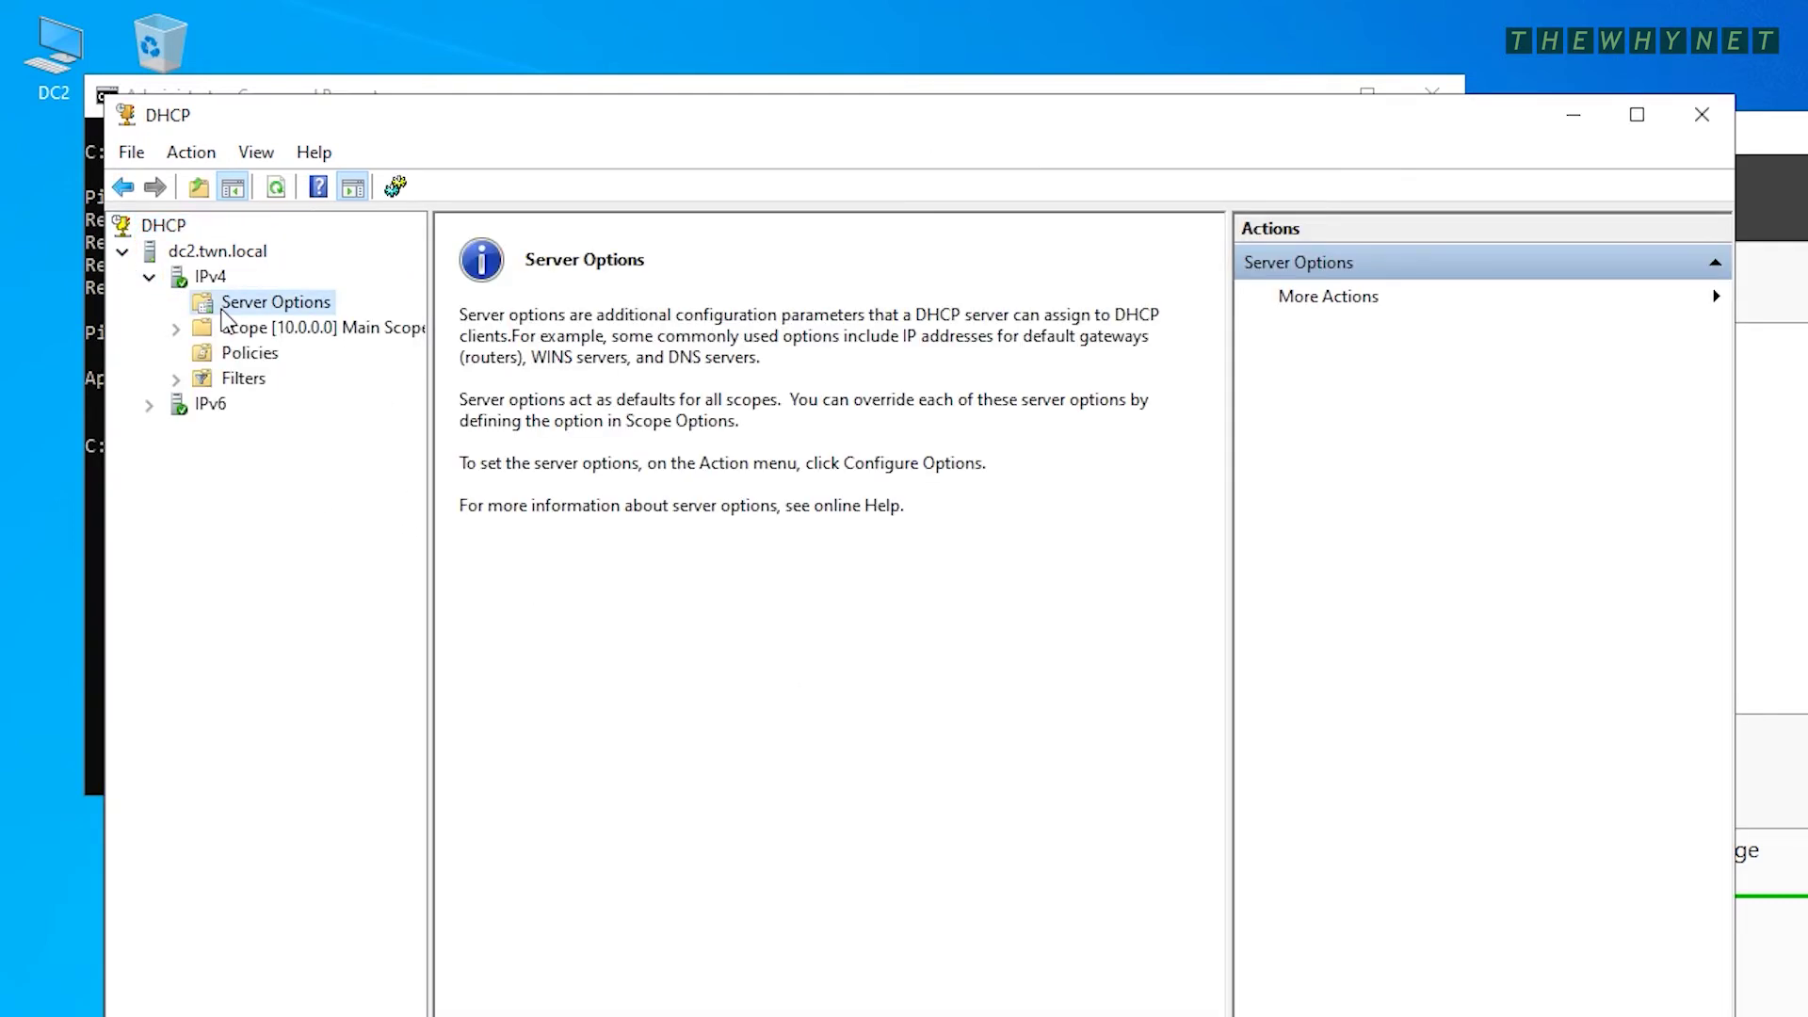
{"action": "left_click", "coordinate": [175, 328]}
{"action": "left_click", "coordinate": [245, 427]}
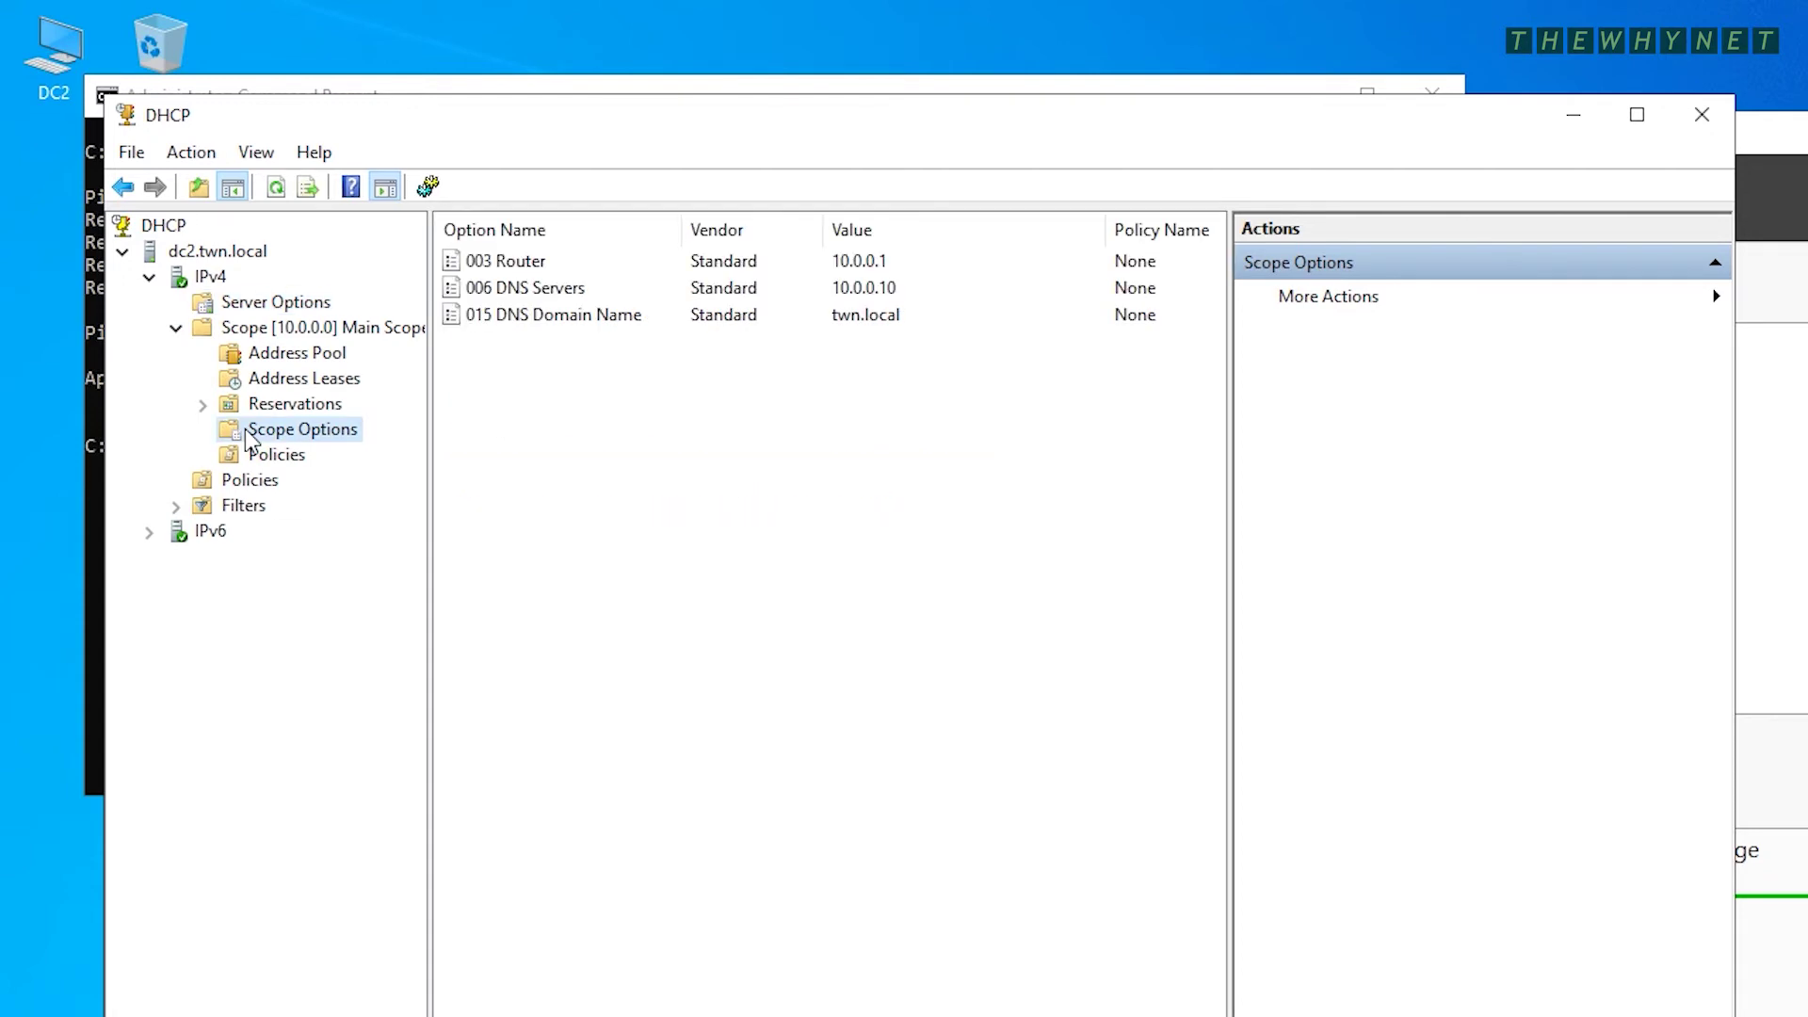
Step: Replace DNS server 10.0.0.10 with 10.0.0.5 in the 006 DNS Servers option
{"action": "double_click", "coordinate": [527, 290]}
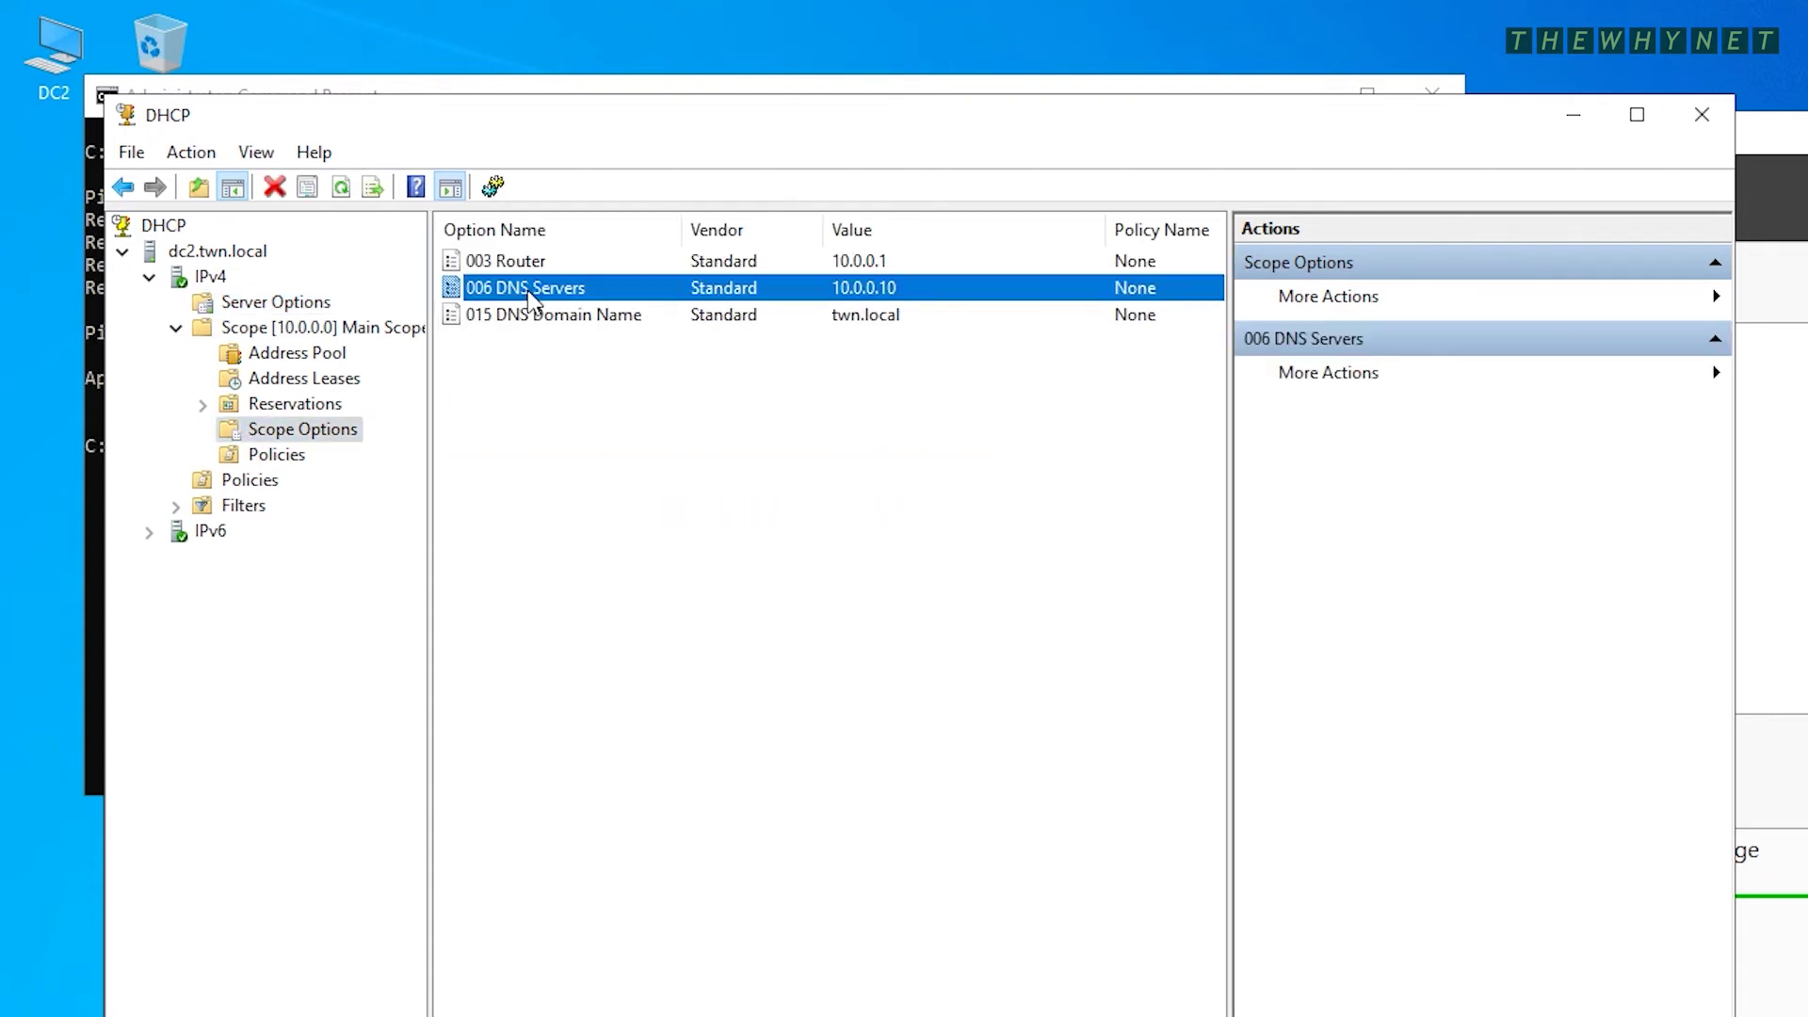
{"action": "left_click", "coordinate": [907, 796]}
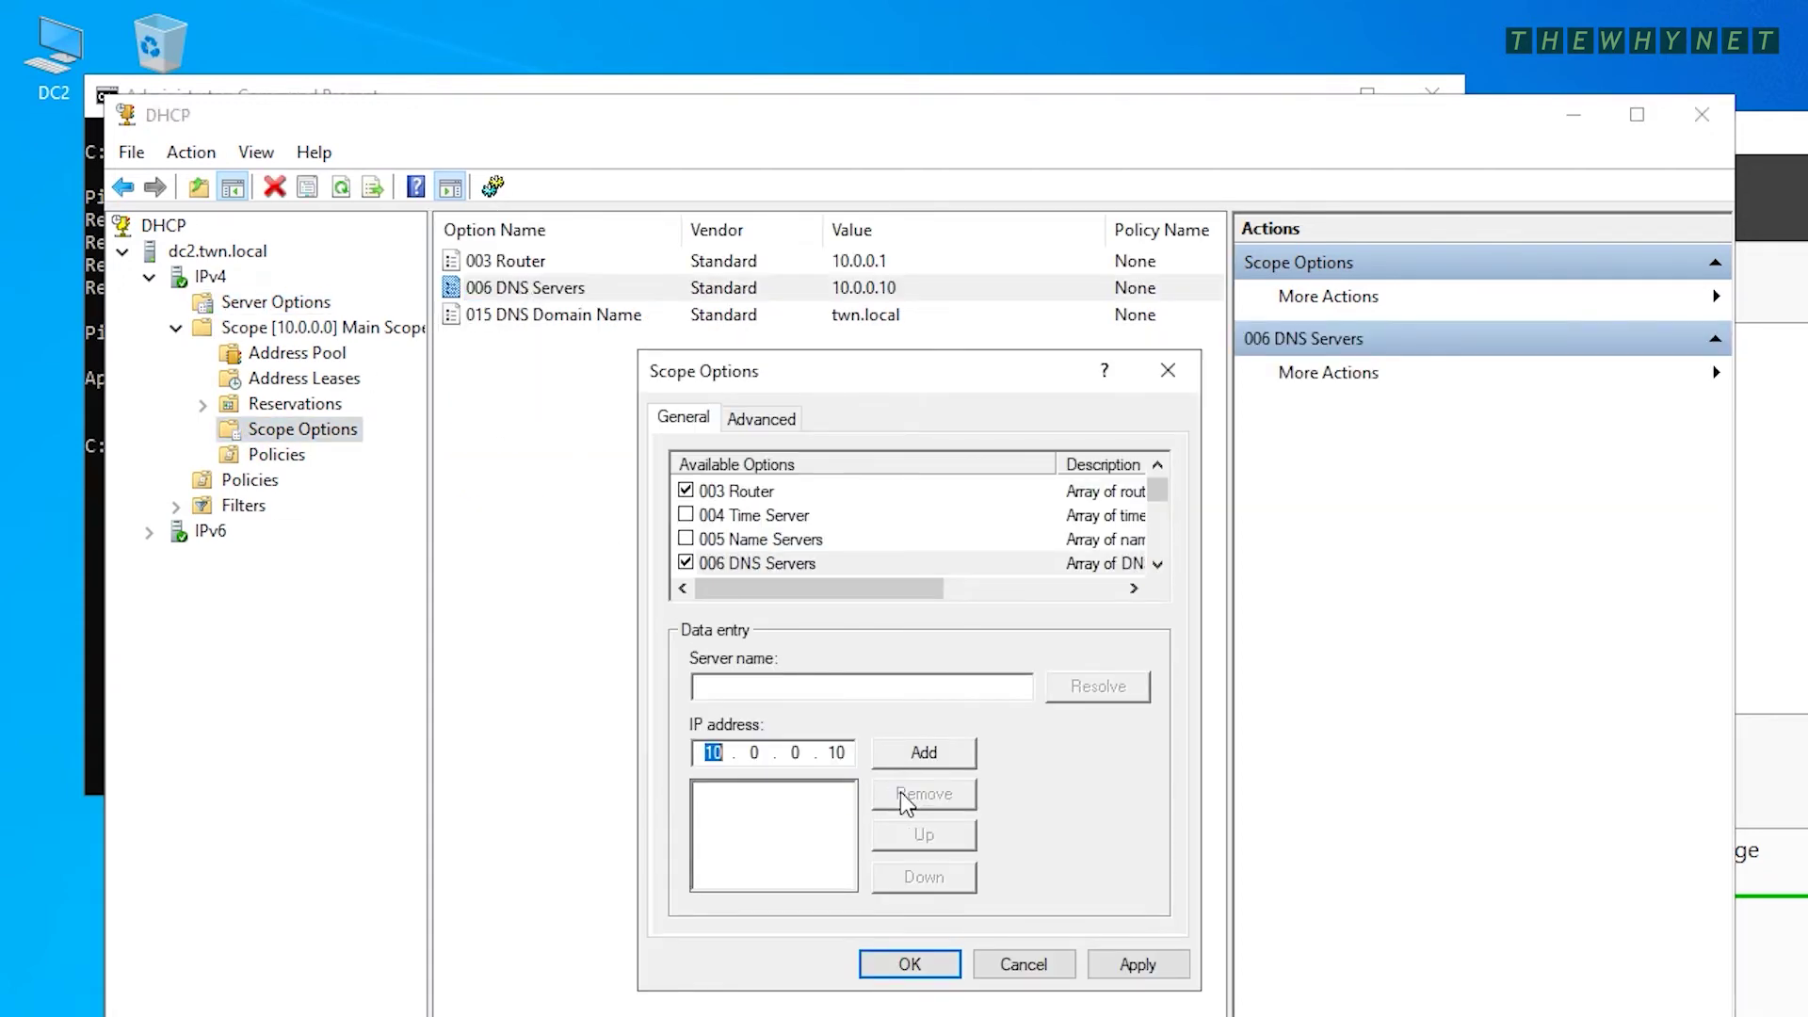
{"action": "left_click", "coordinate": [836, 752]}
{"action": "left_click", "coordinate": [904, 753]}
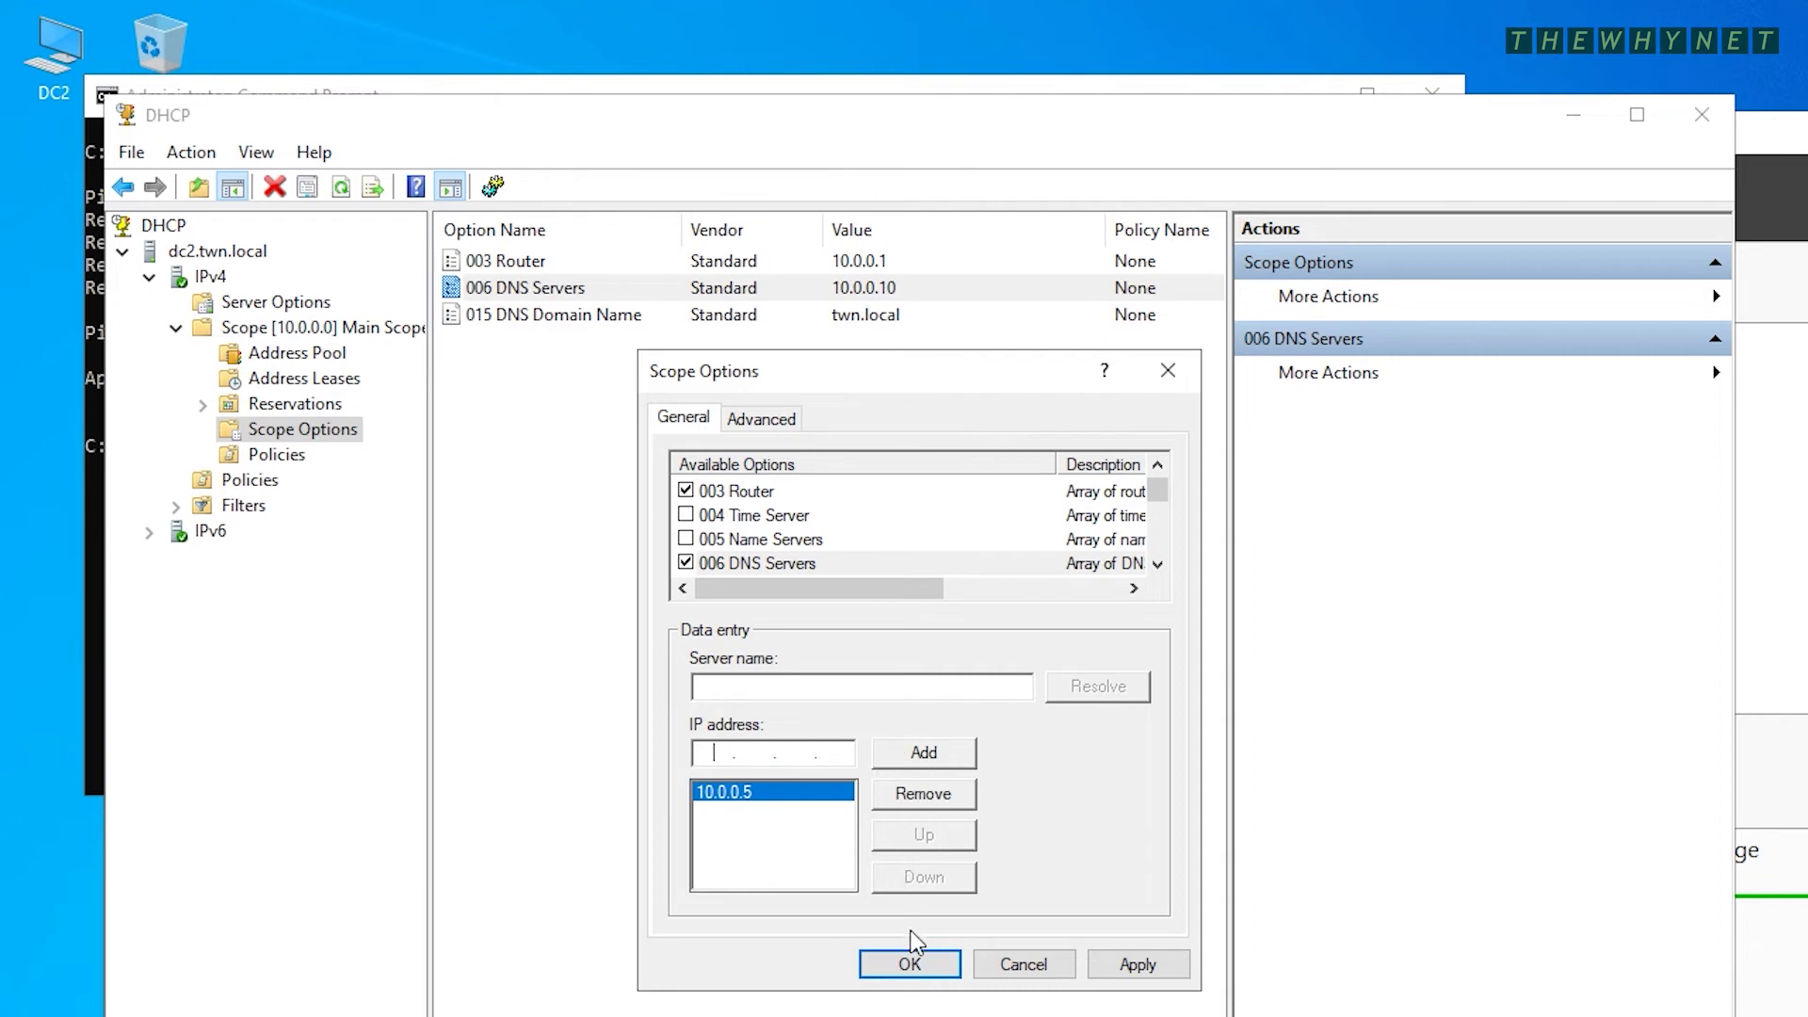
{"action": "left_click", "coordinate": [909, 963]}
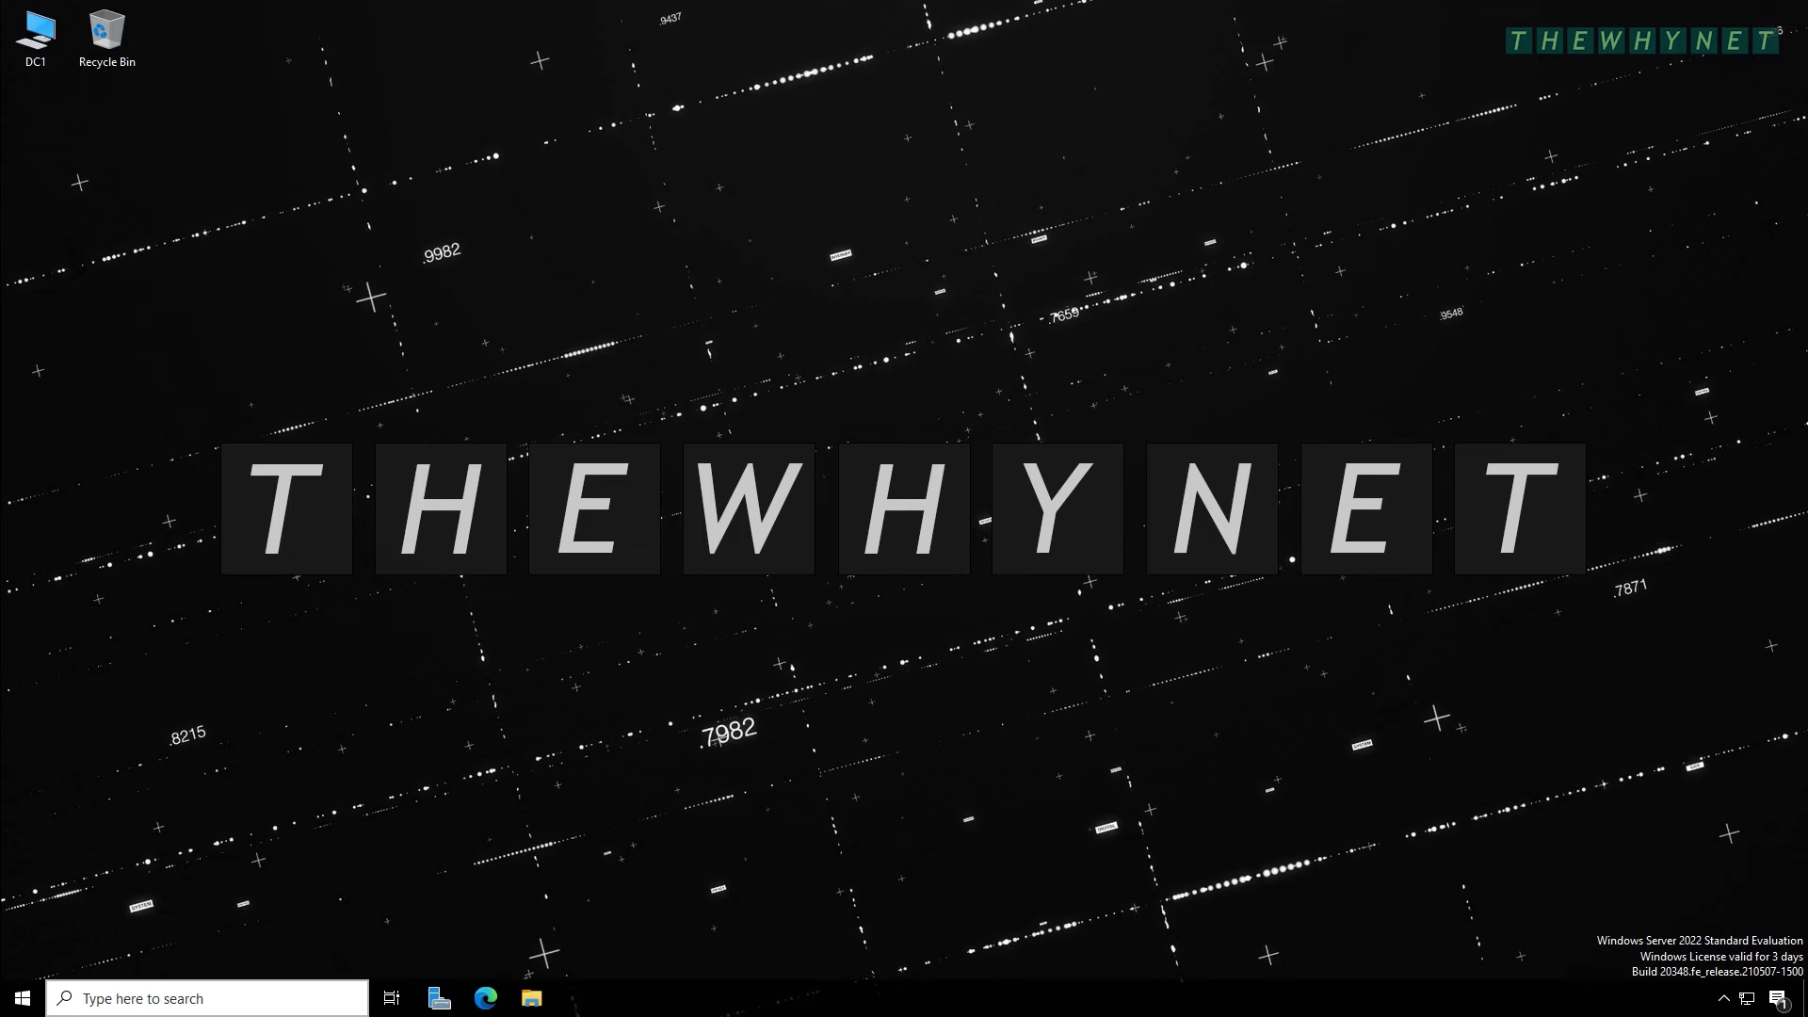
Step: Launch the Remove Roles and Features Wizard from Server Manager's Local Server page
{"action": "left_click", "coordinate": [440, 1001]}
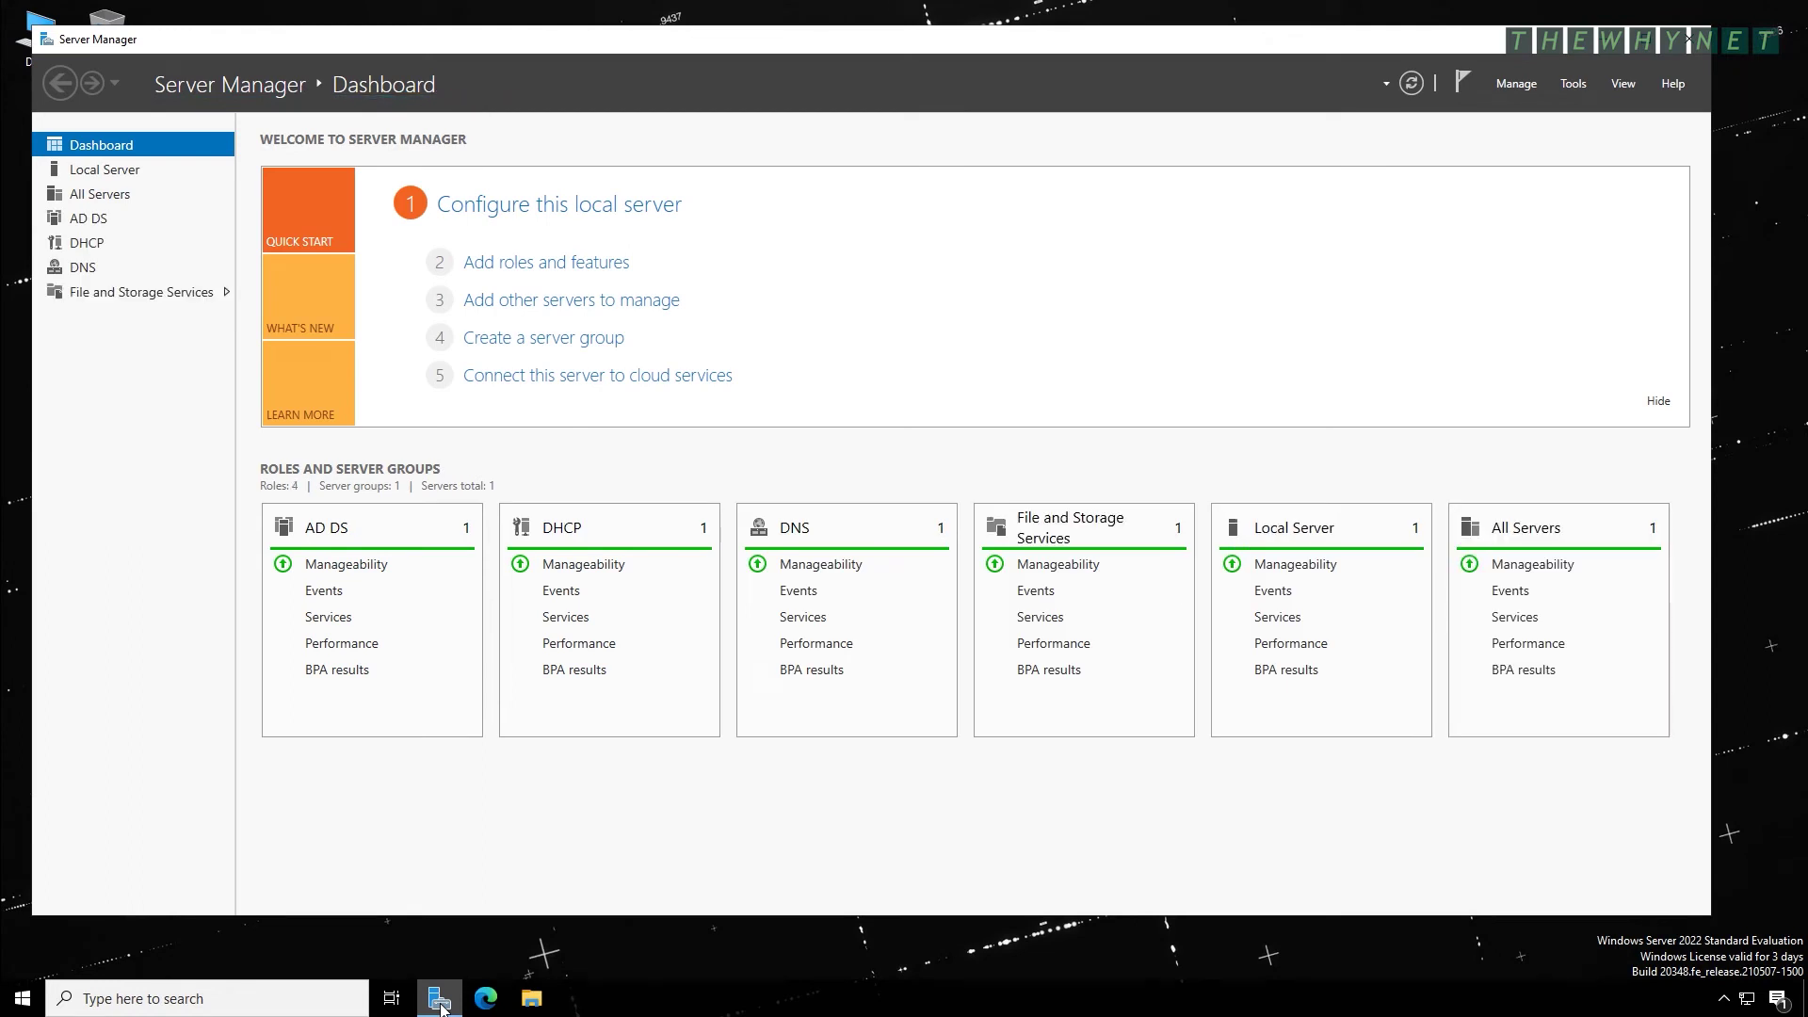
{"action": "left_click", "coordinate": [105, 172]}
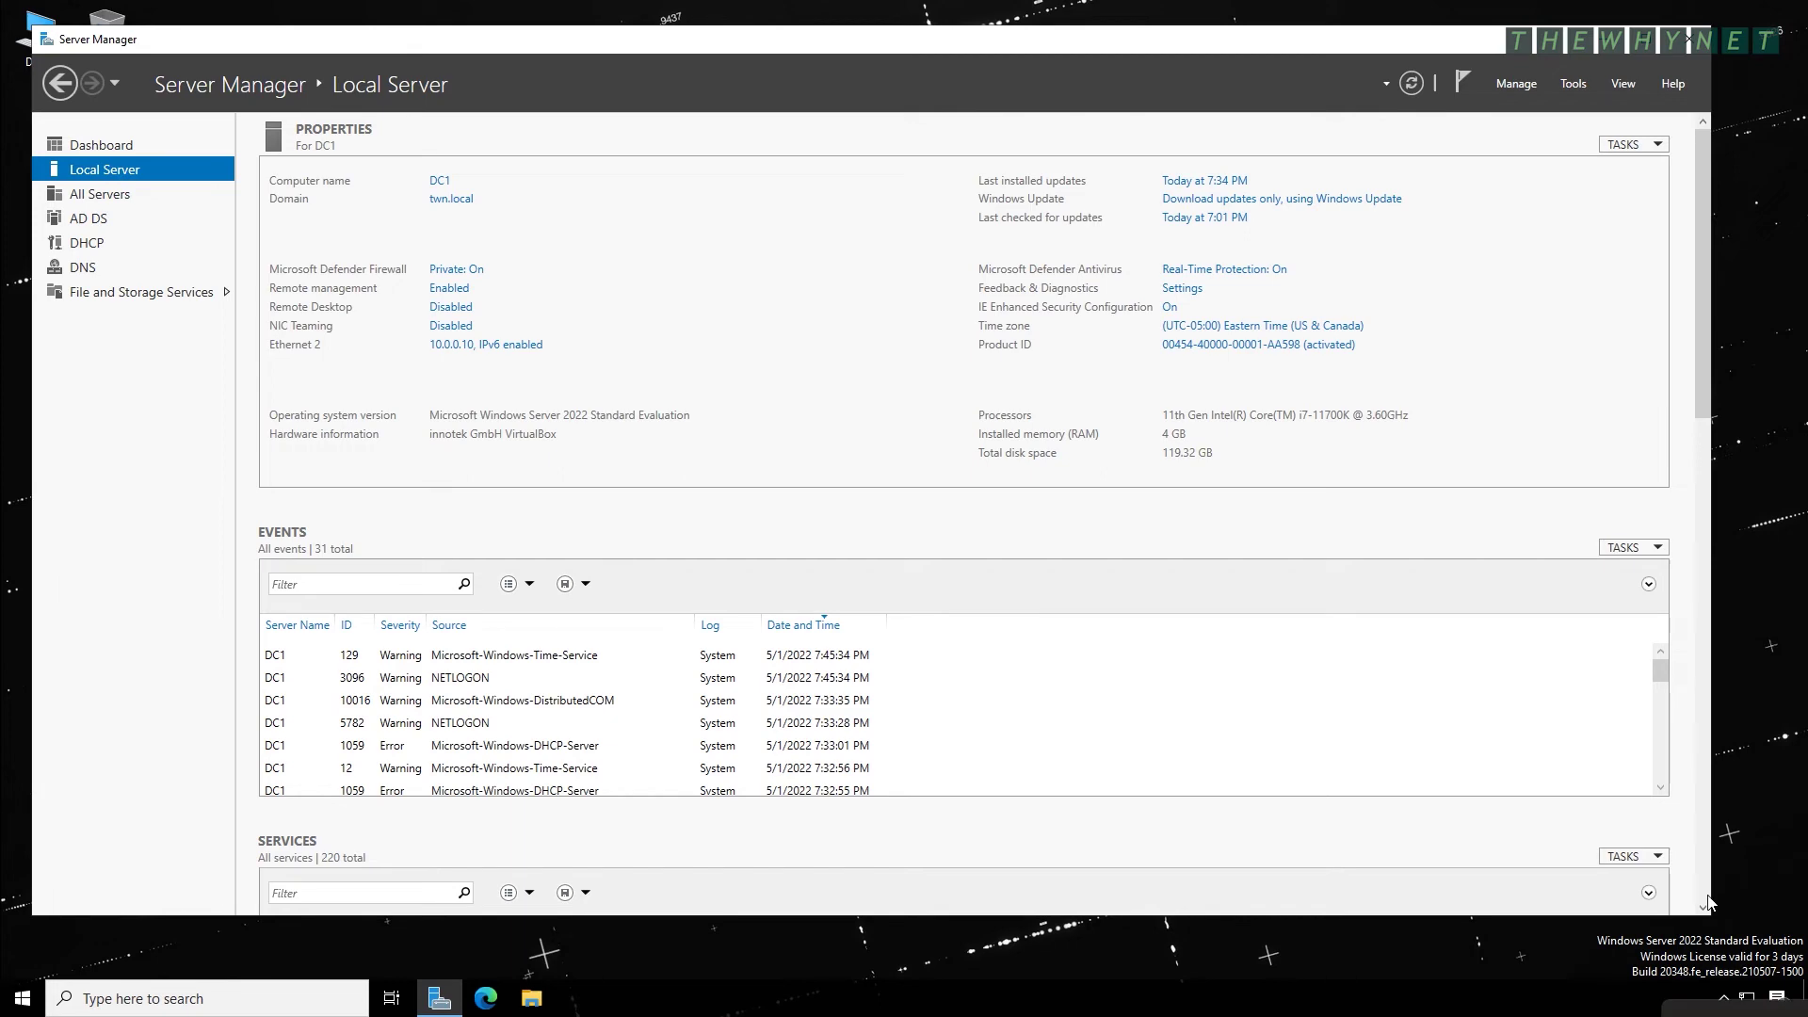
{"action": "scroll", "coordinate": [1523, 838], "scroll_direction": "down", "scroll_amount": 10}
{"action": "left_click", "coordinate": [1643, 641]}
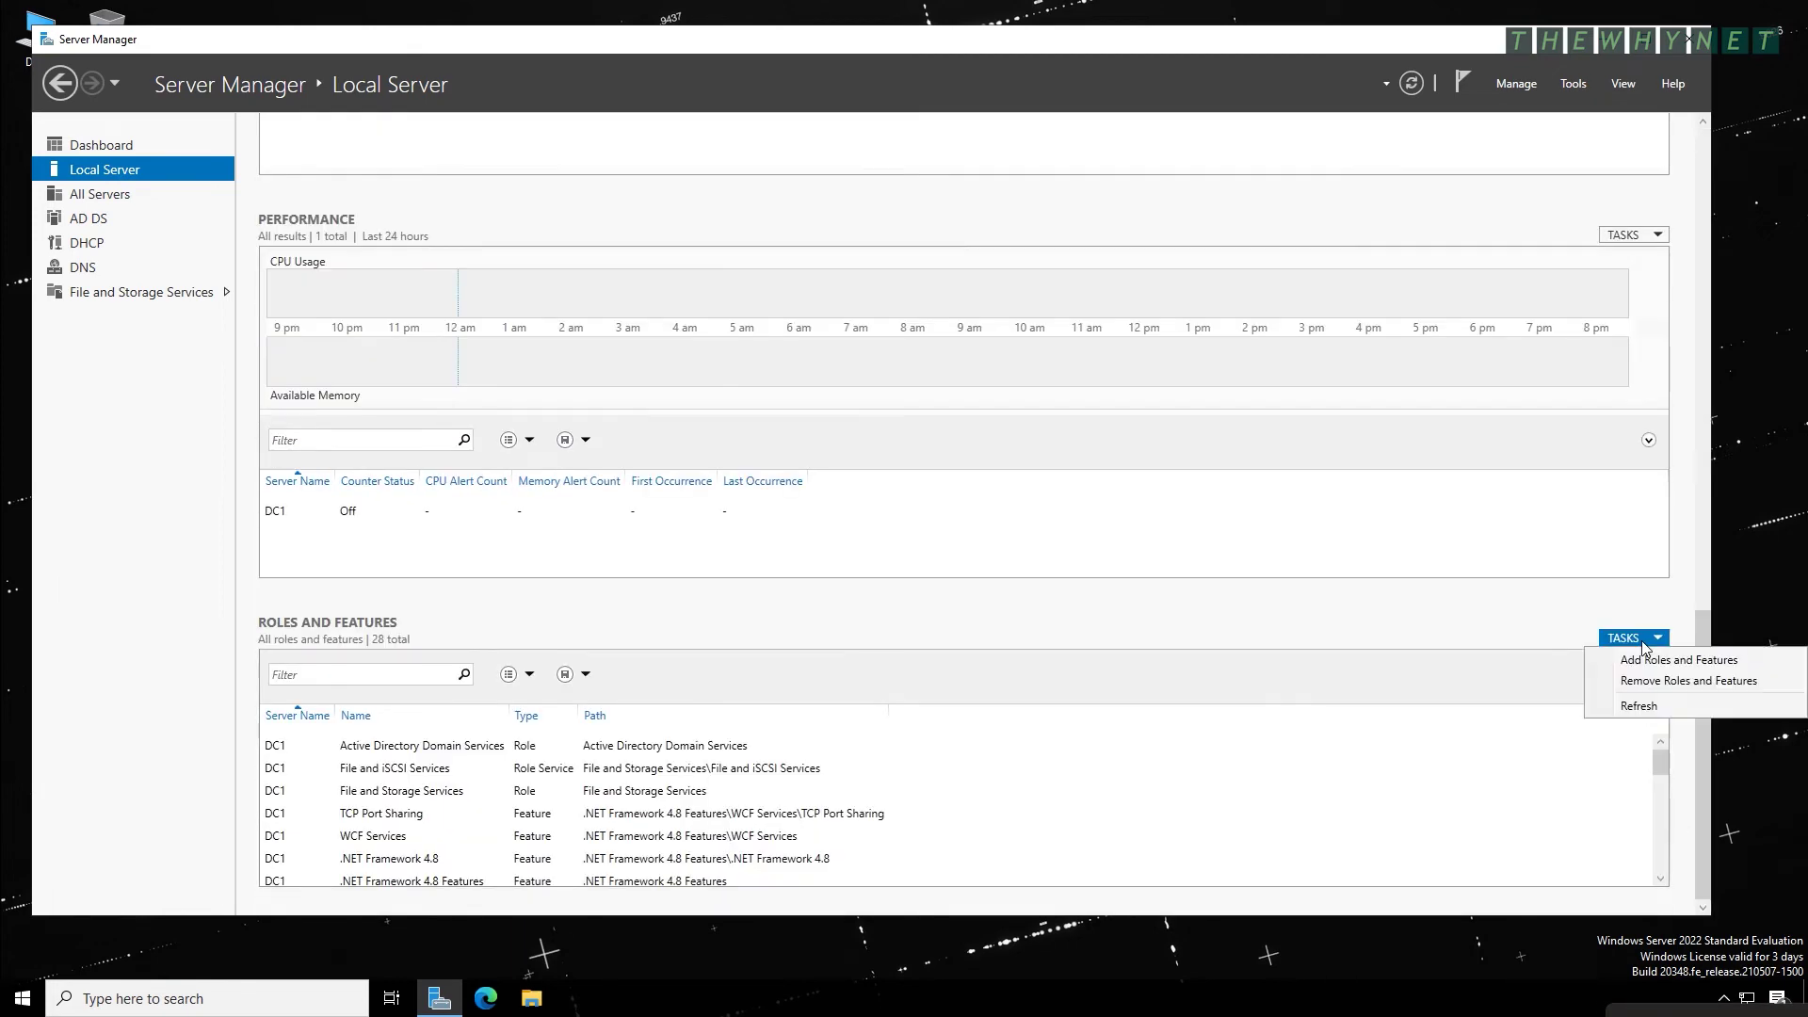
{"action": "left_click", "coordinate": [1685, 681]}
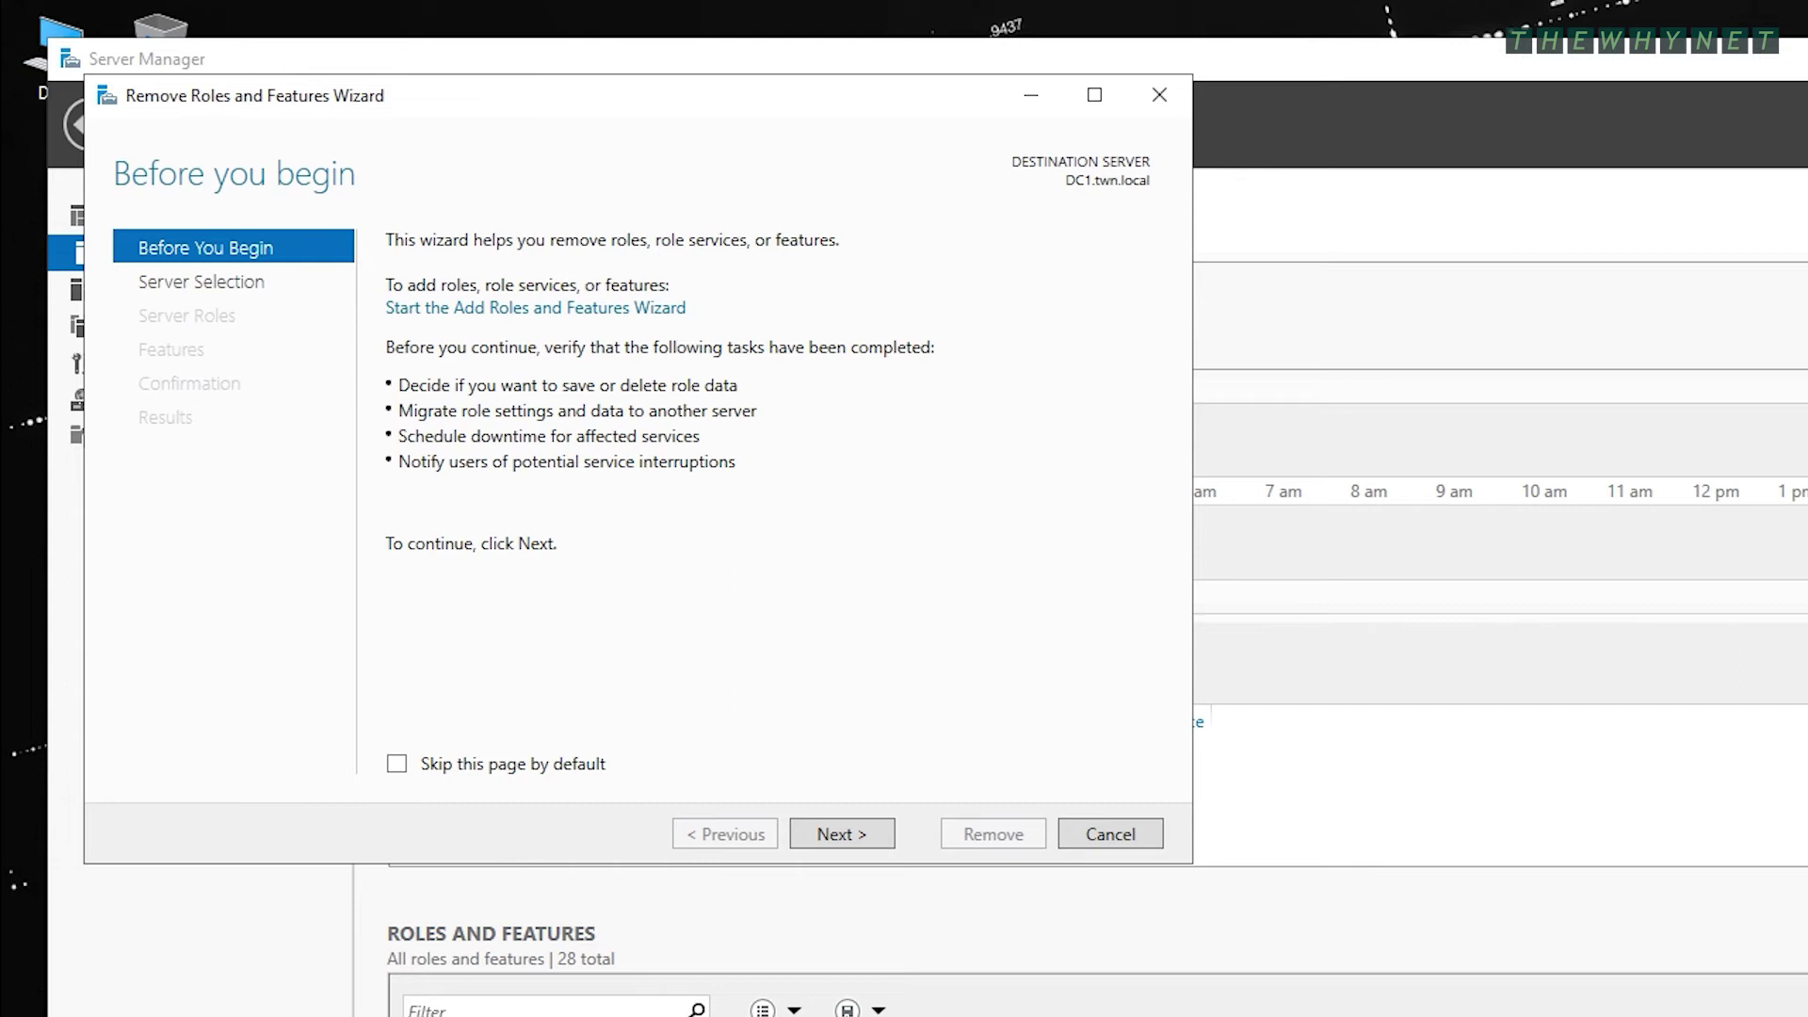
Step: Clear Active Directory Domain Services and its tools for DC1, then launch the demotion from validation
{"action": "left_click", "coordinate": [846, 835]}
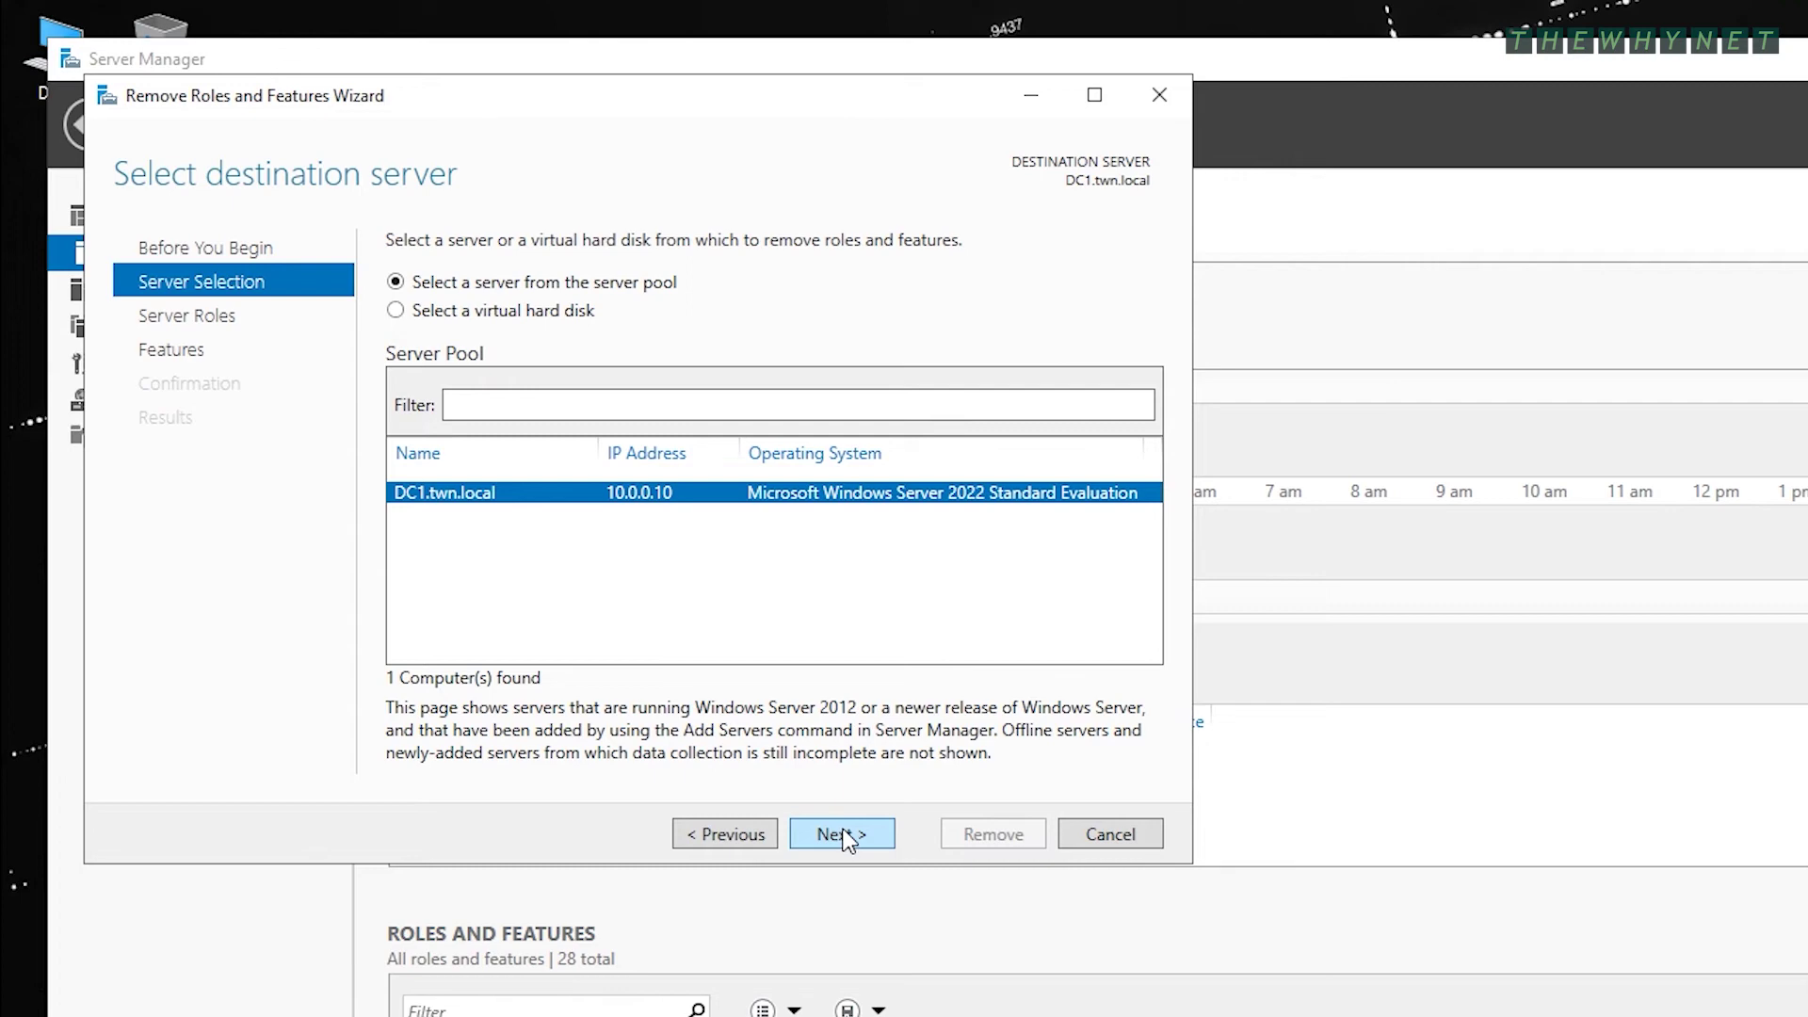
{"action": "left_click", "coordinate": [847, 835]}
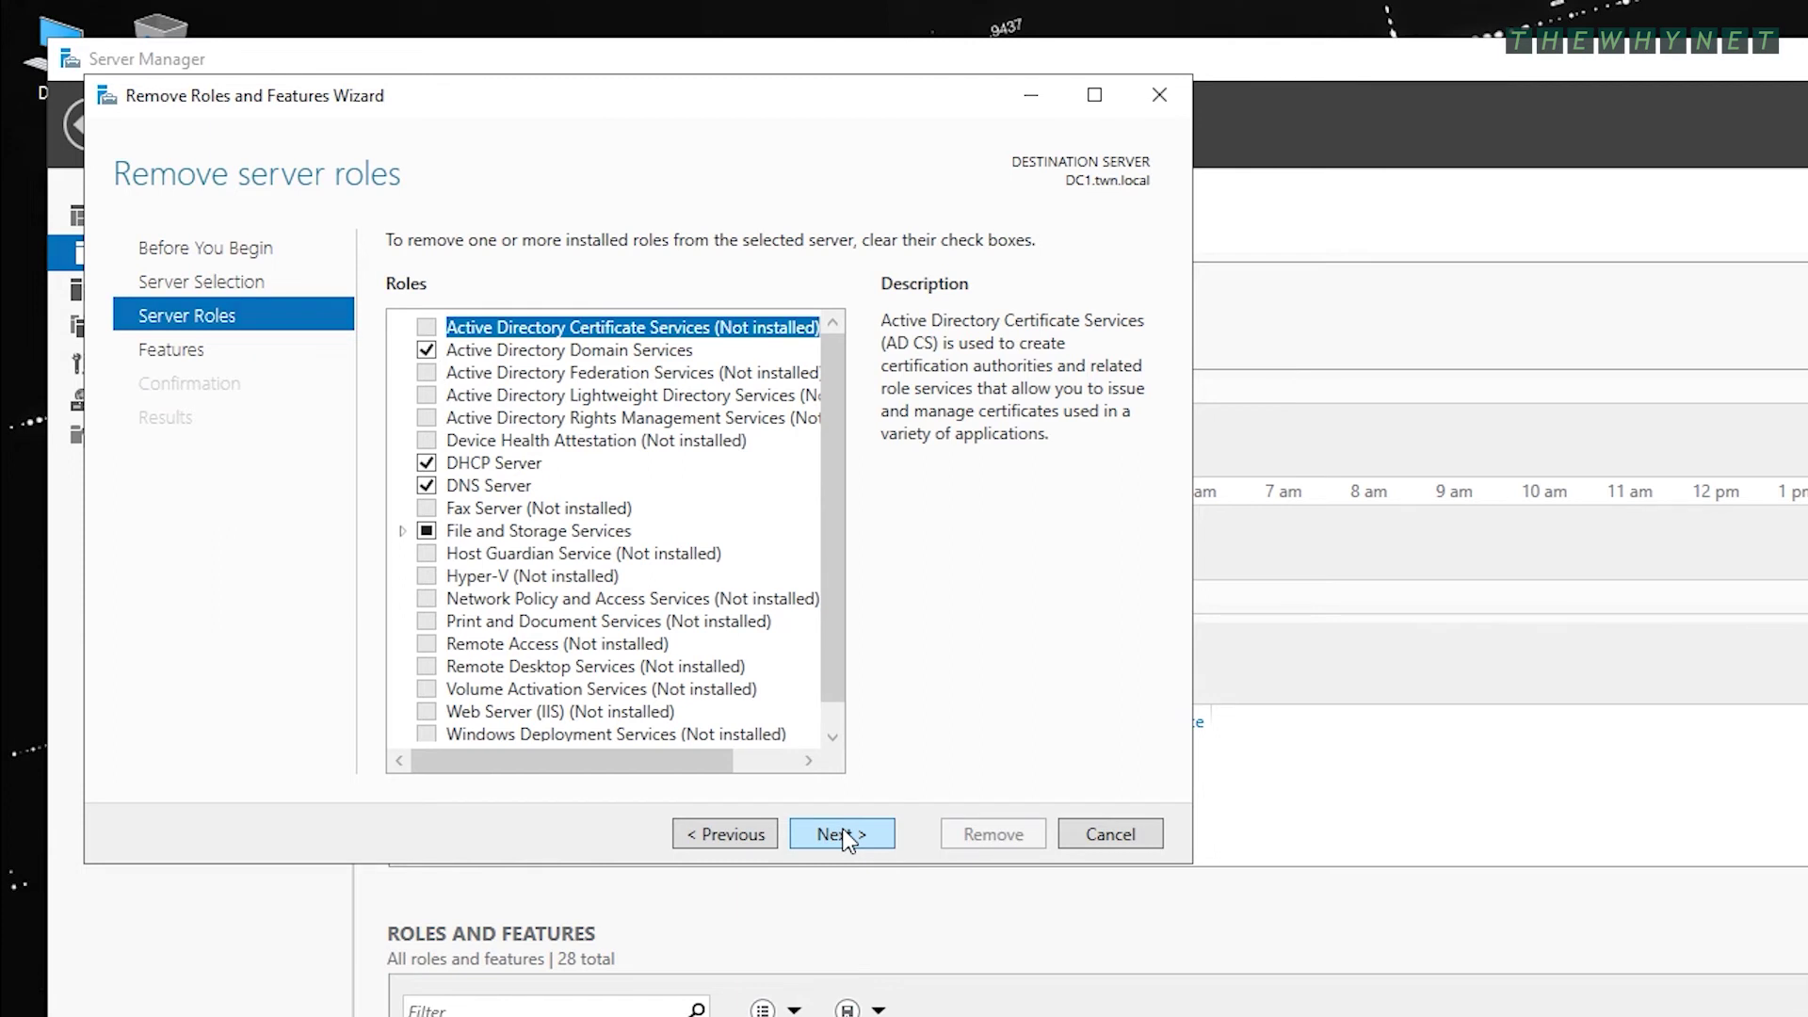
{"action": "left_click", "coordinate": [430, 352]}
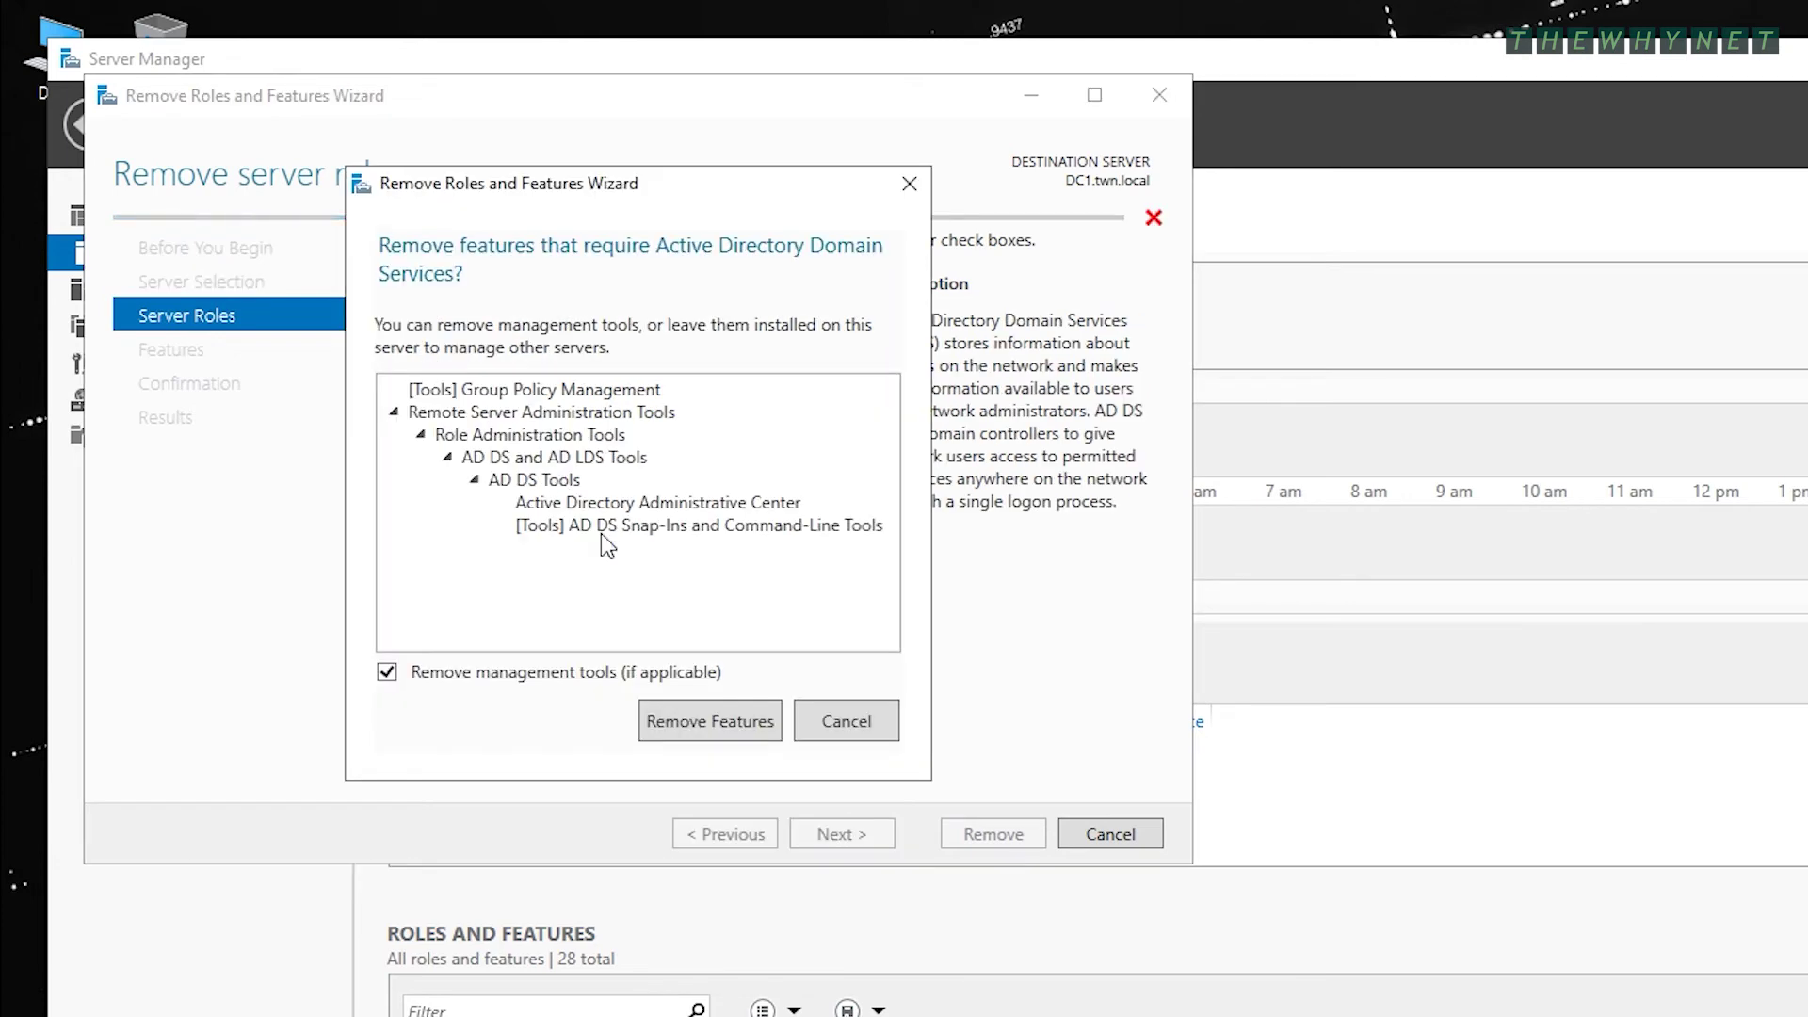
{"action": "left_click", "coordinate": [708, 717]}
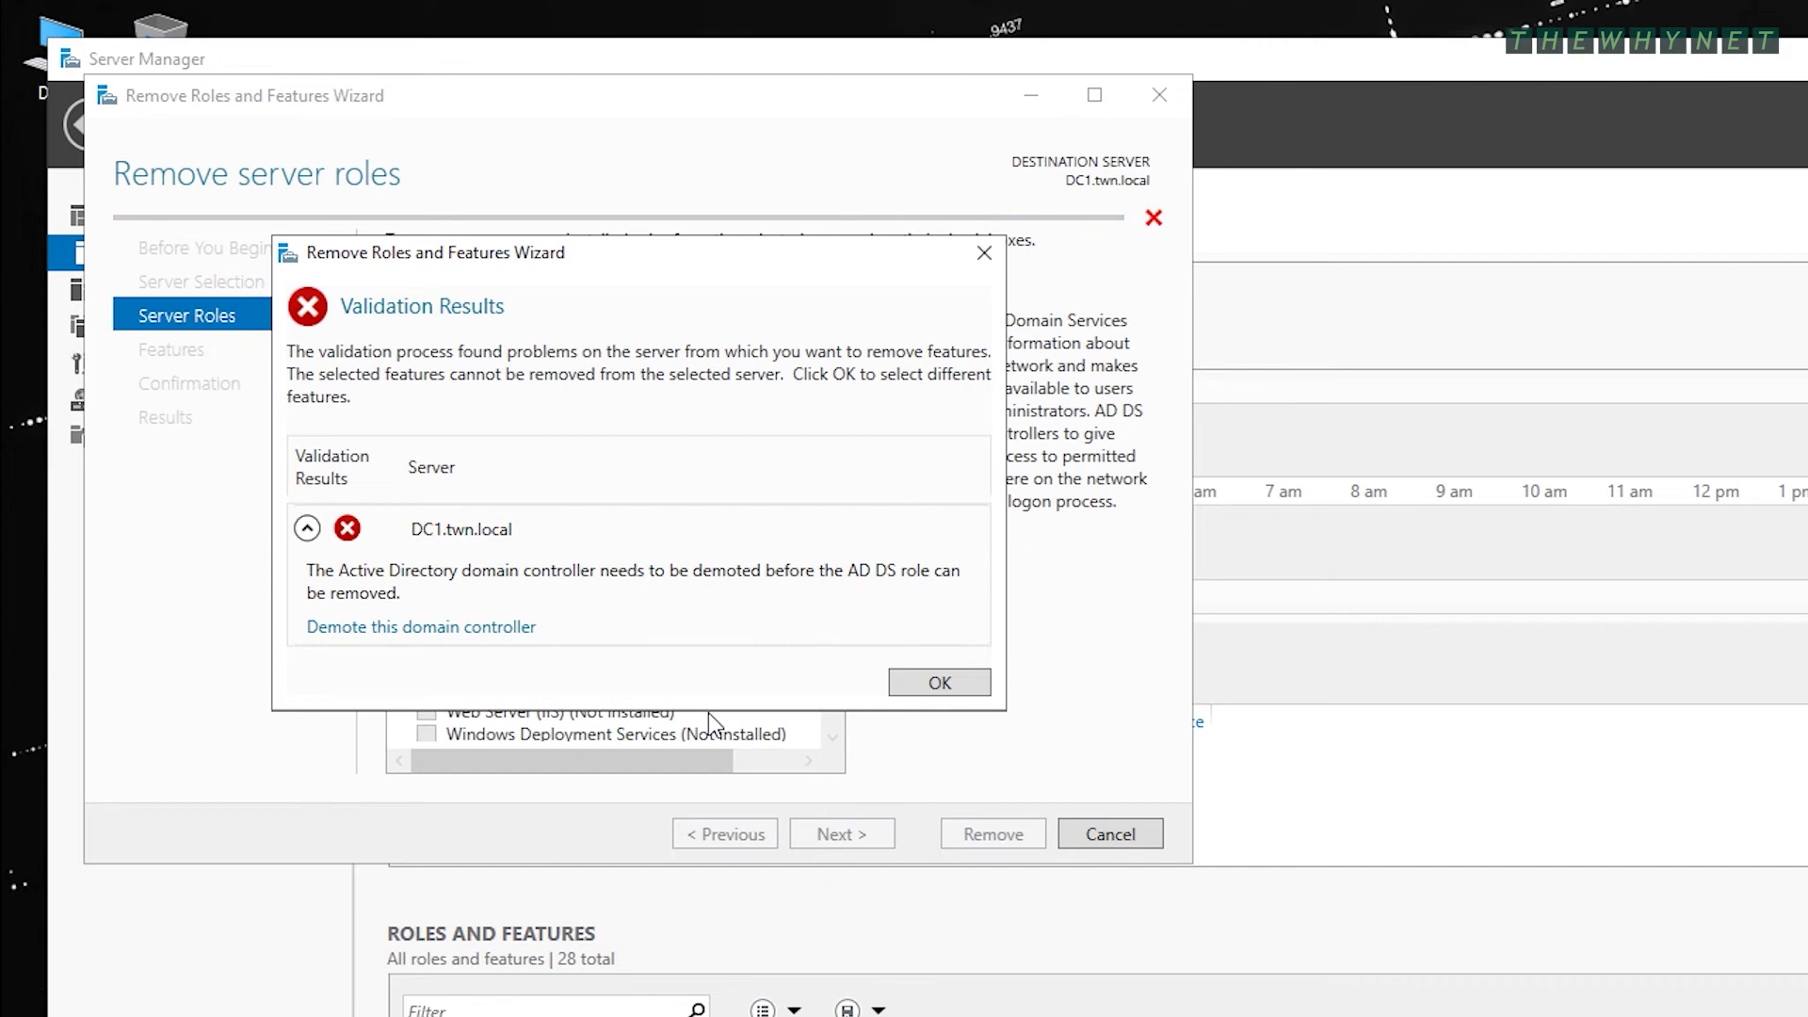
{"action": "left_click", "coordinate": [523, 628]}
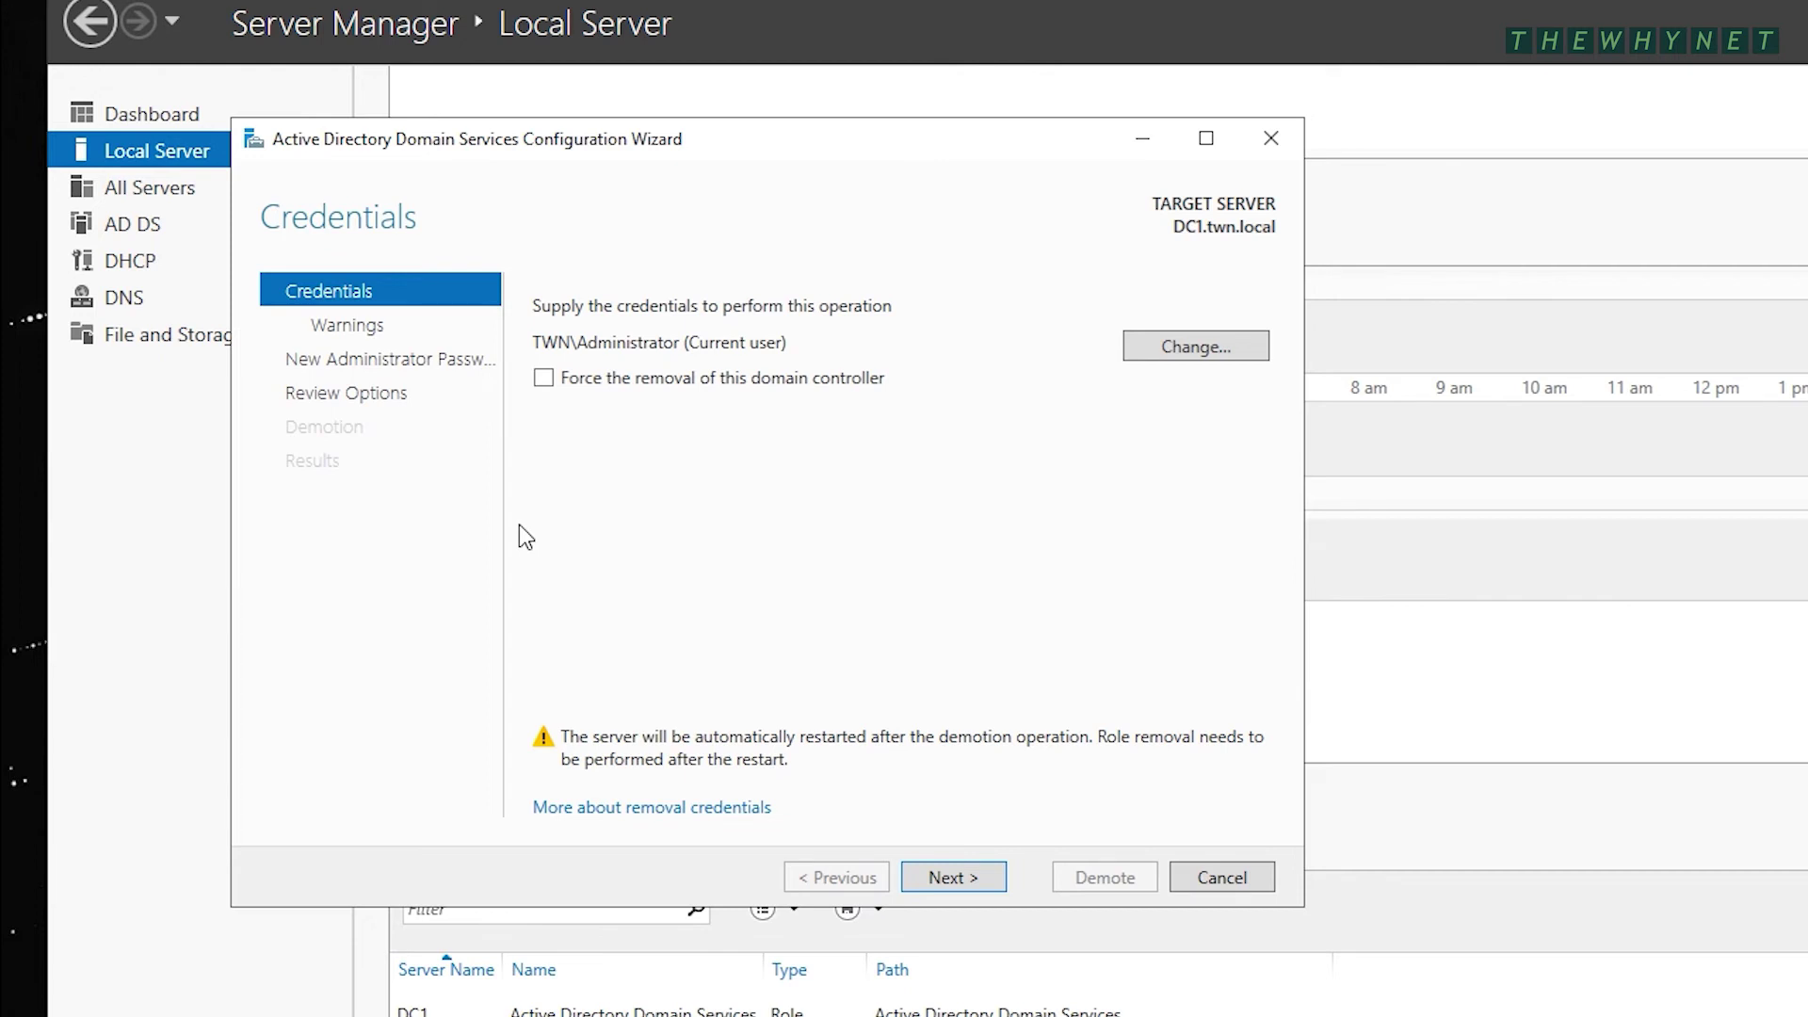
Step: Demote DC1 with current credentials, proceeding with removal and setting a new local administrator password
{"action": "left_click", "coordinate": [953, 878]}
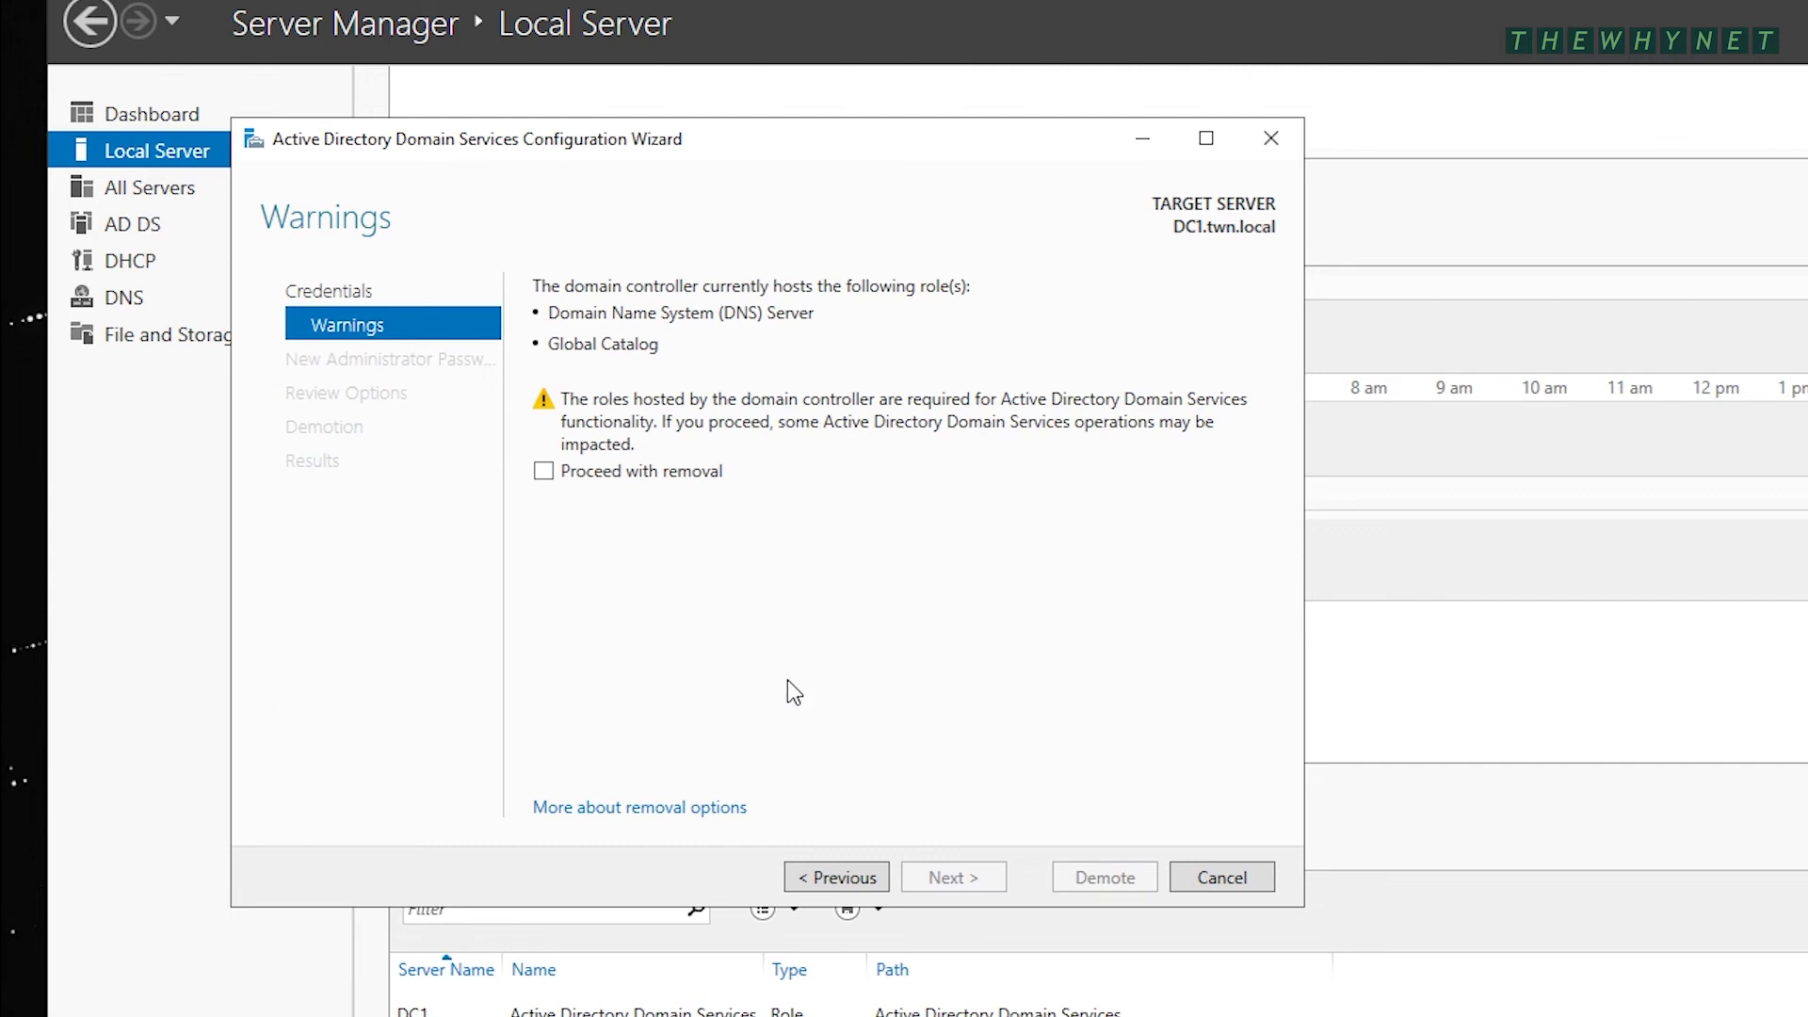
{"action": "left_click", "coordinate": [556, 480]}
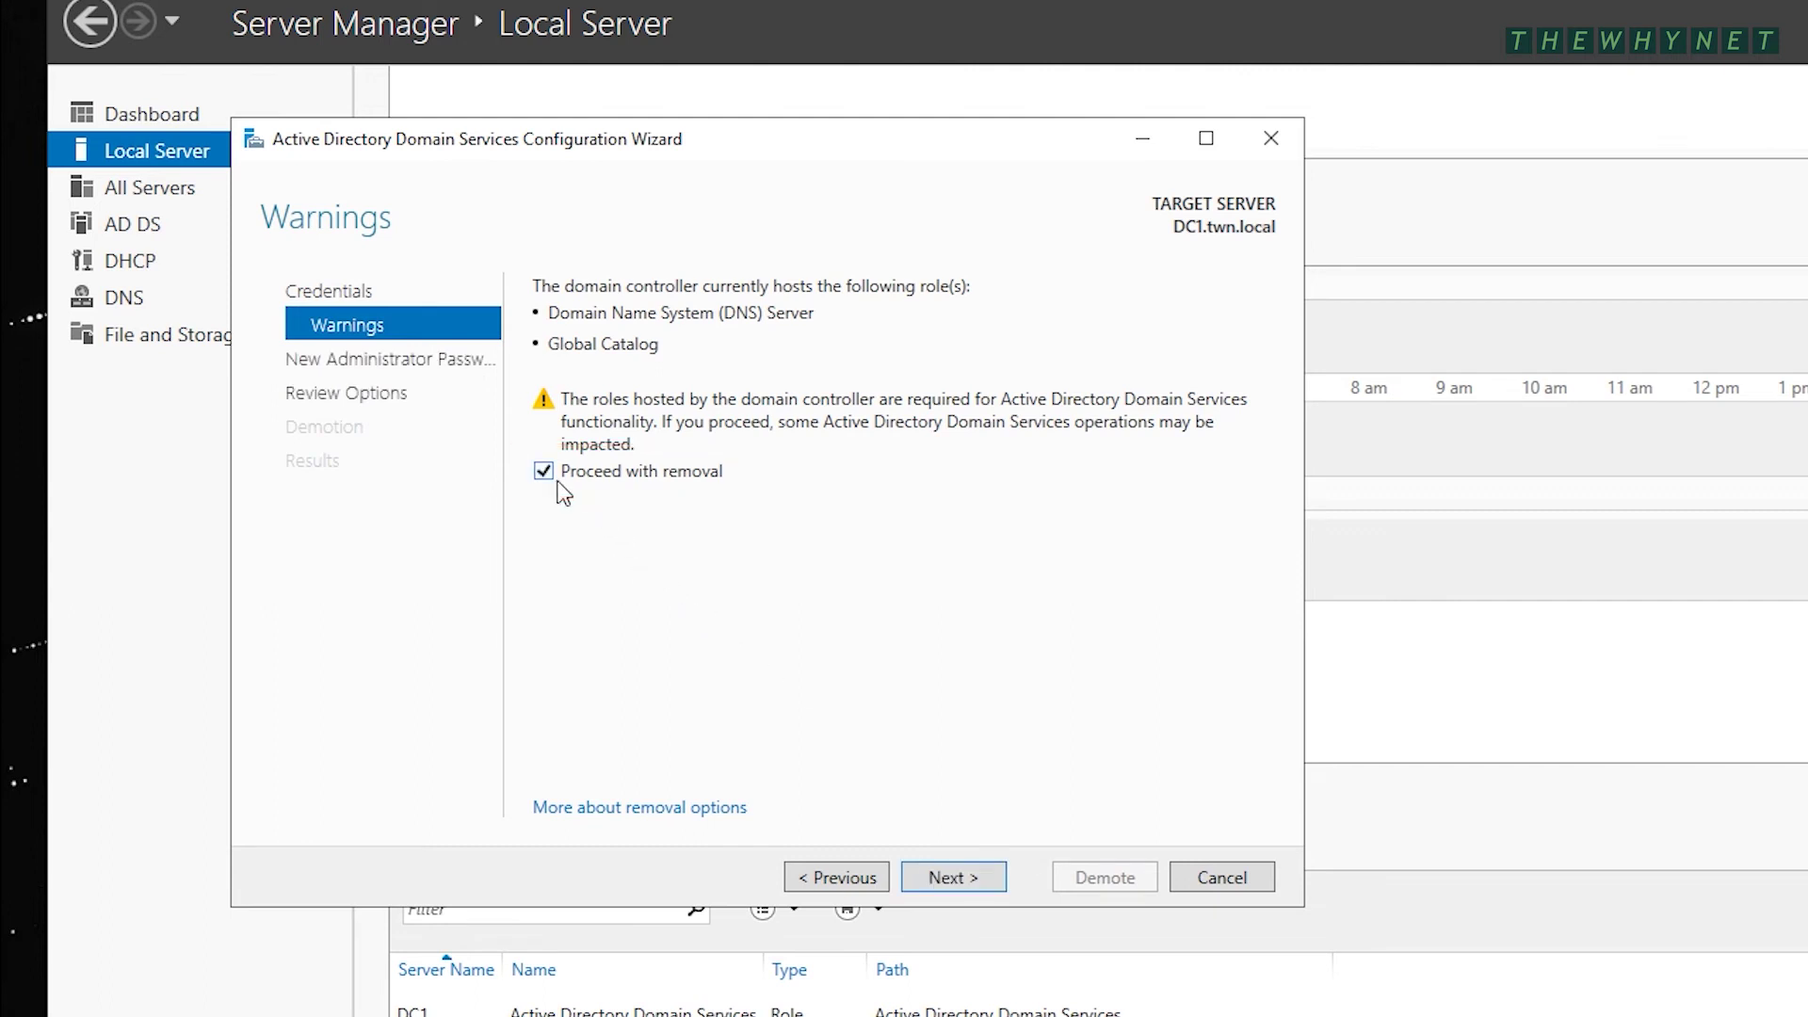
{"action": "left_click", "coordinate": [974, 879]}
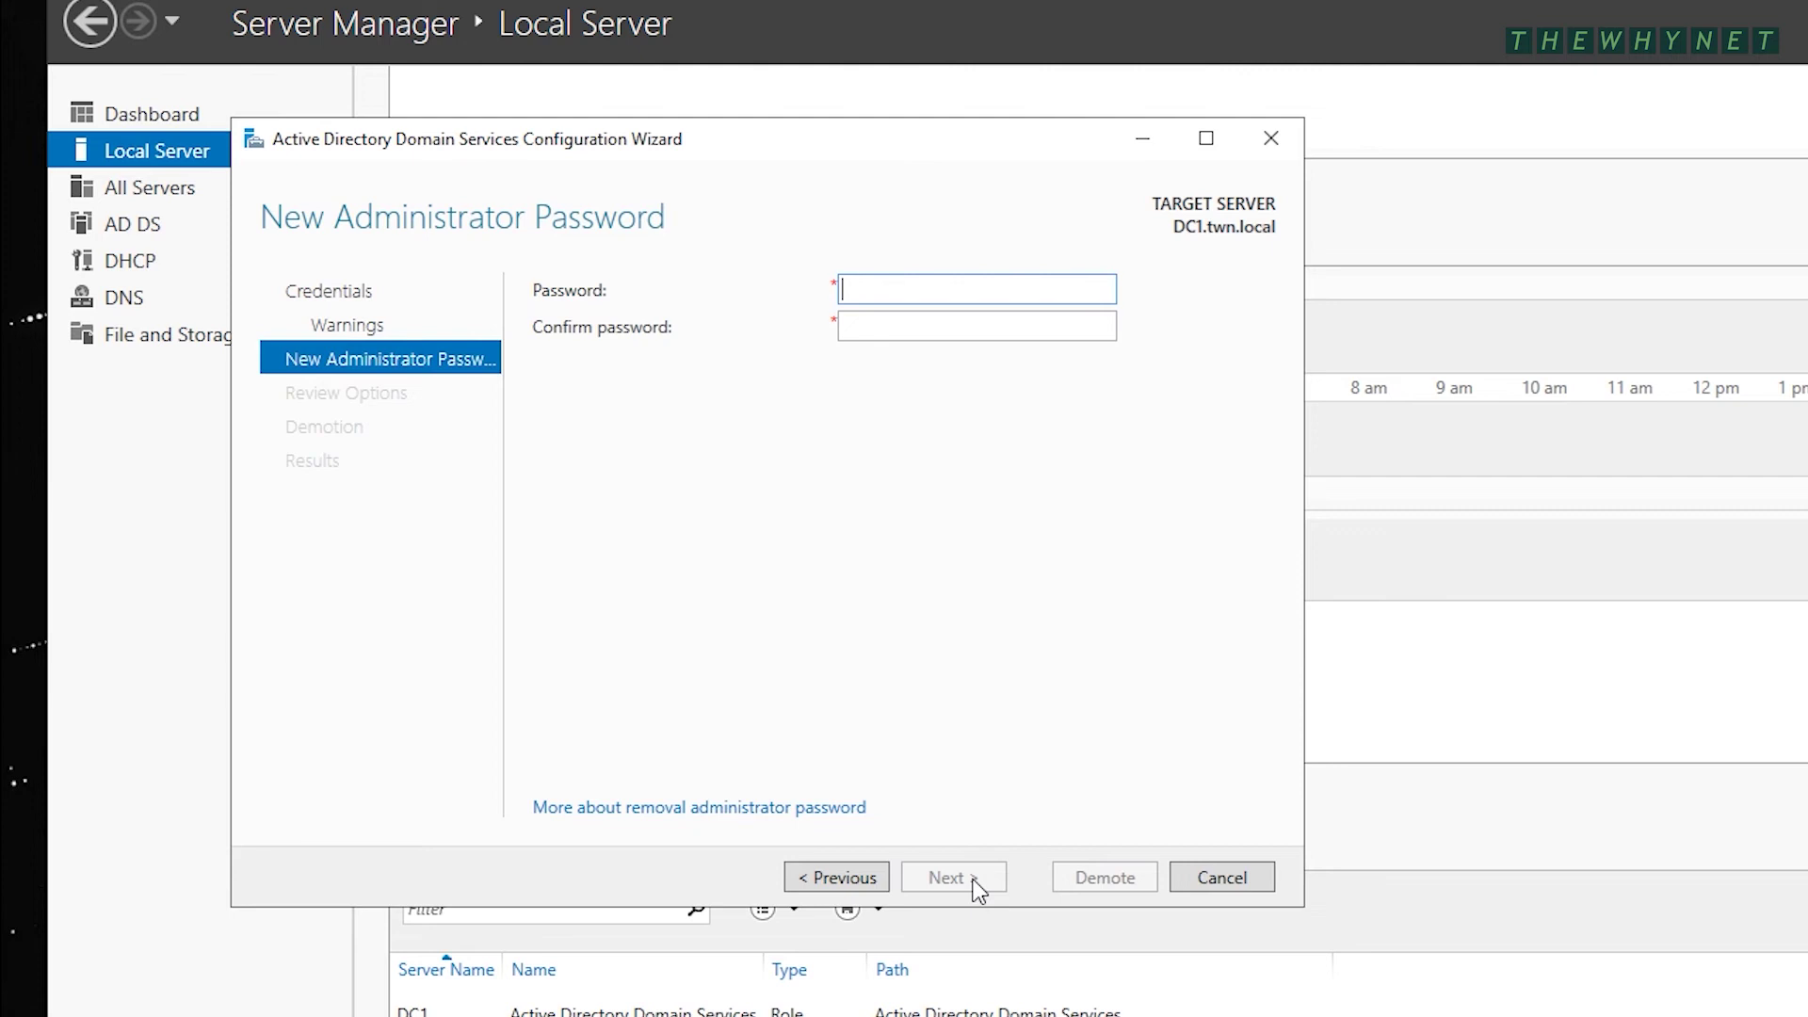
{"action": "key", "text": "Tab"}
{"action": "left_click", "coordinate": [974, 880]}
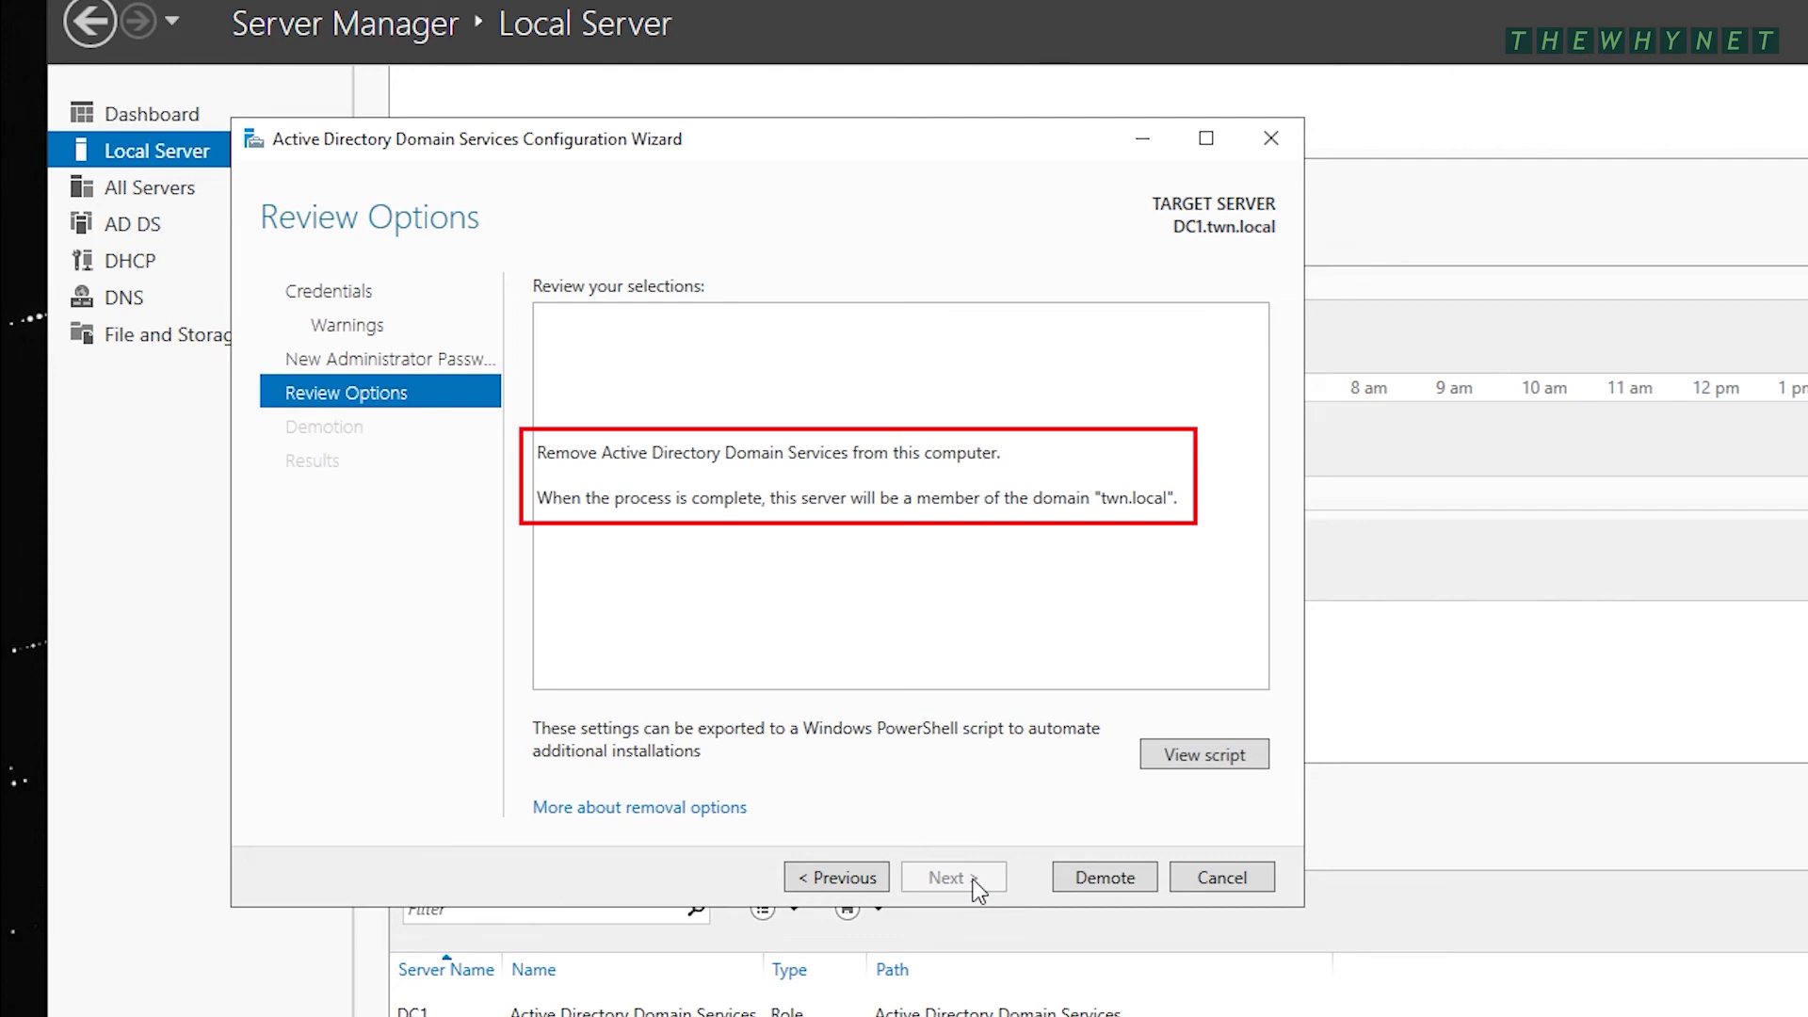
{"action": "left_click", "coordinate": [1095, 881]}
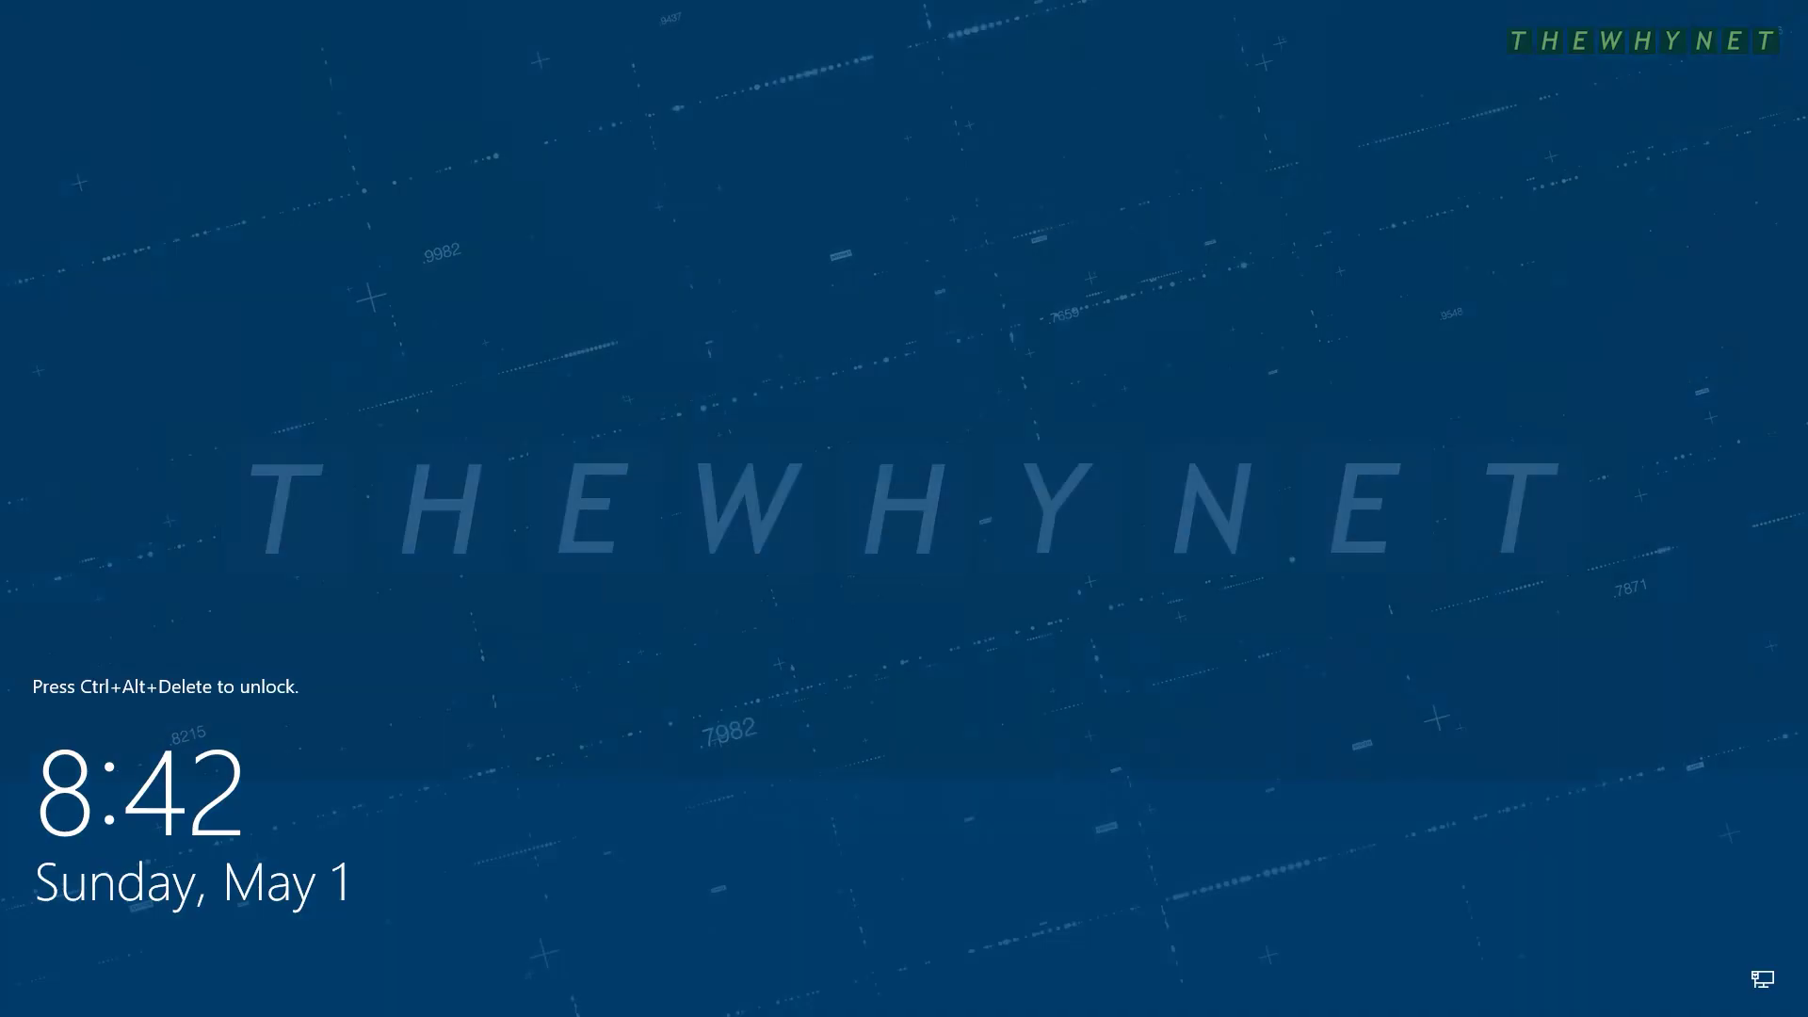
Step: Attempt signing in to DC1 with the domain administrator password
{"action": "key", "text": "ctrl+alt+Delete"}
{"action": "type", "text": "••••••••••"}
{"action": "key", "text": "Return"}
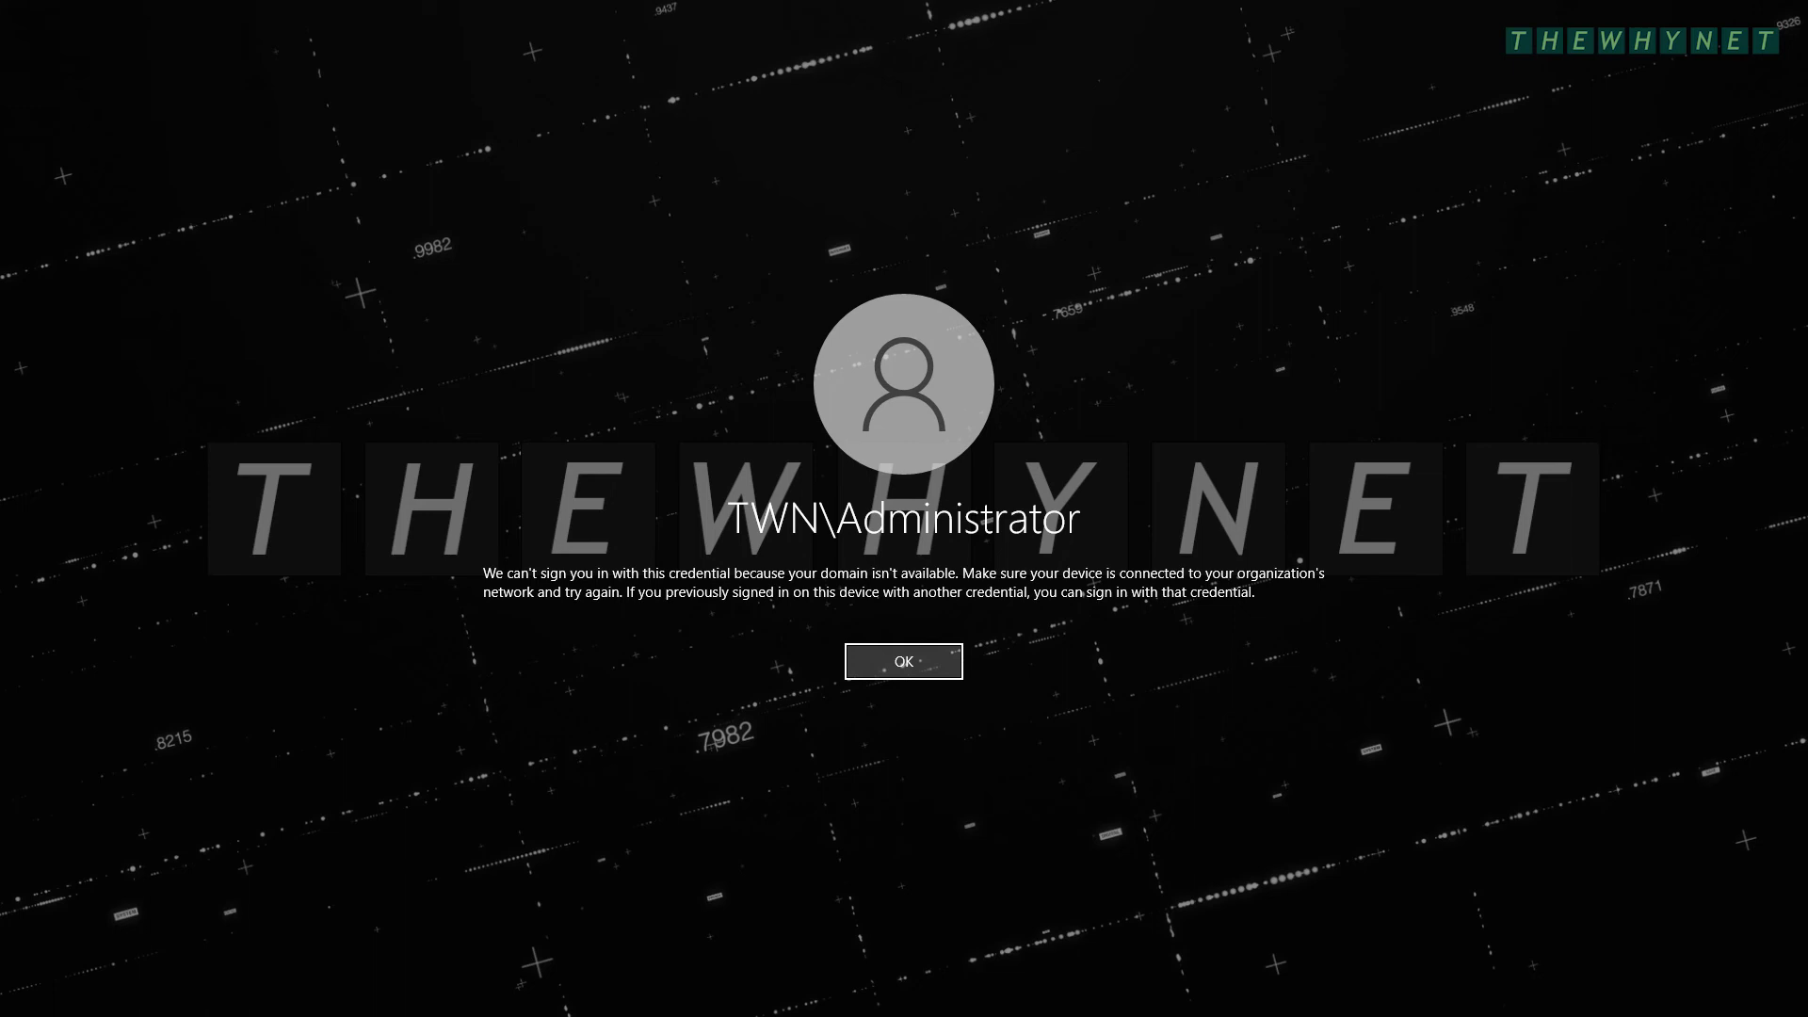
Step: Dismiss the domain error and sign in as .\administrator with the local password
{"action": "key", "text": "Return"}
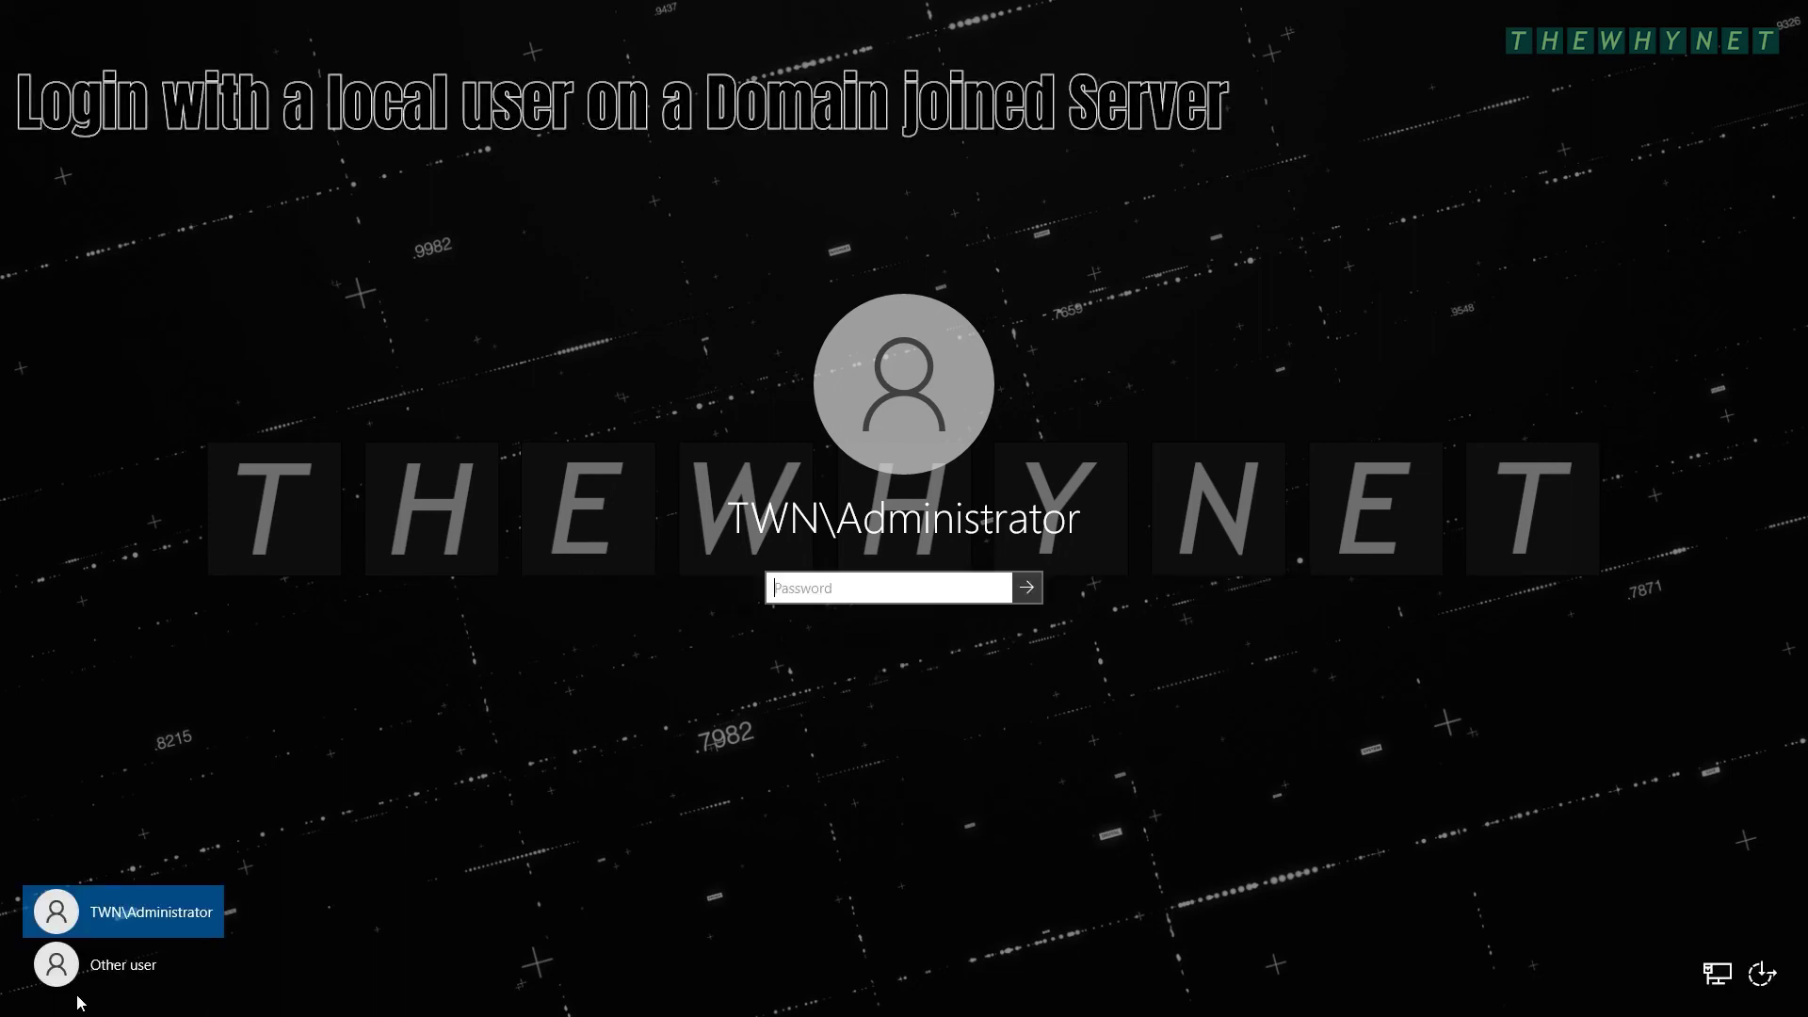
{"action": "left_click", "coordinate": [64, 977]}
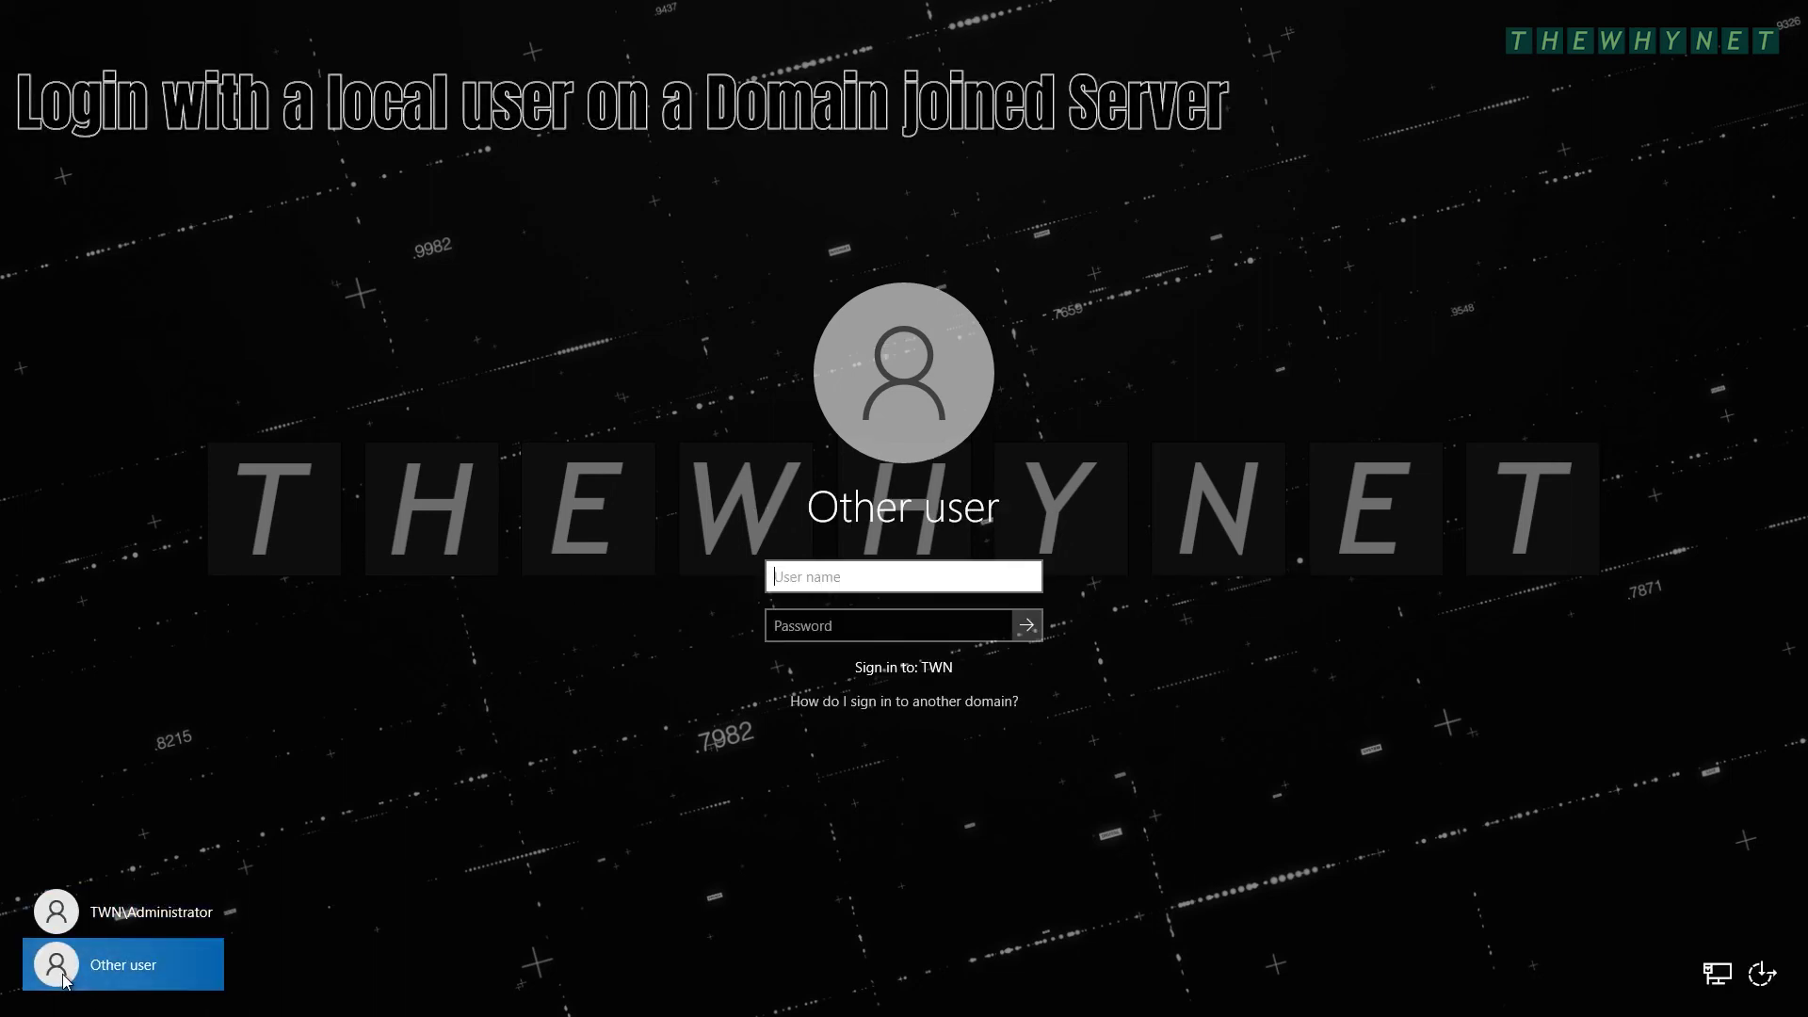
{"action": "type", "text": ".\\administrator"}
{"action": "key", "text": "Tab"}
{"action": "key", "text": "Return"}
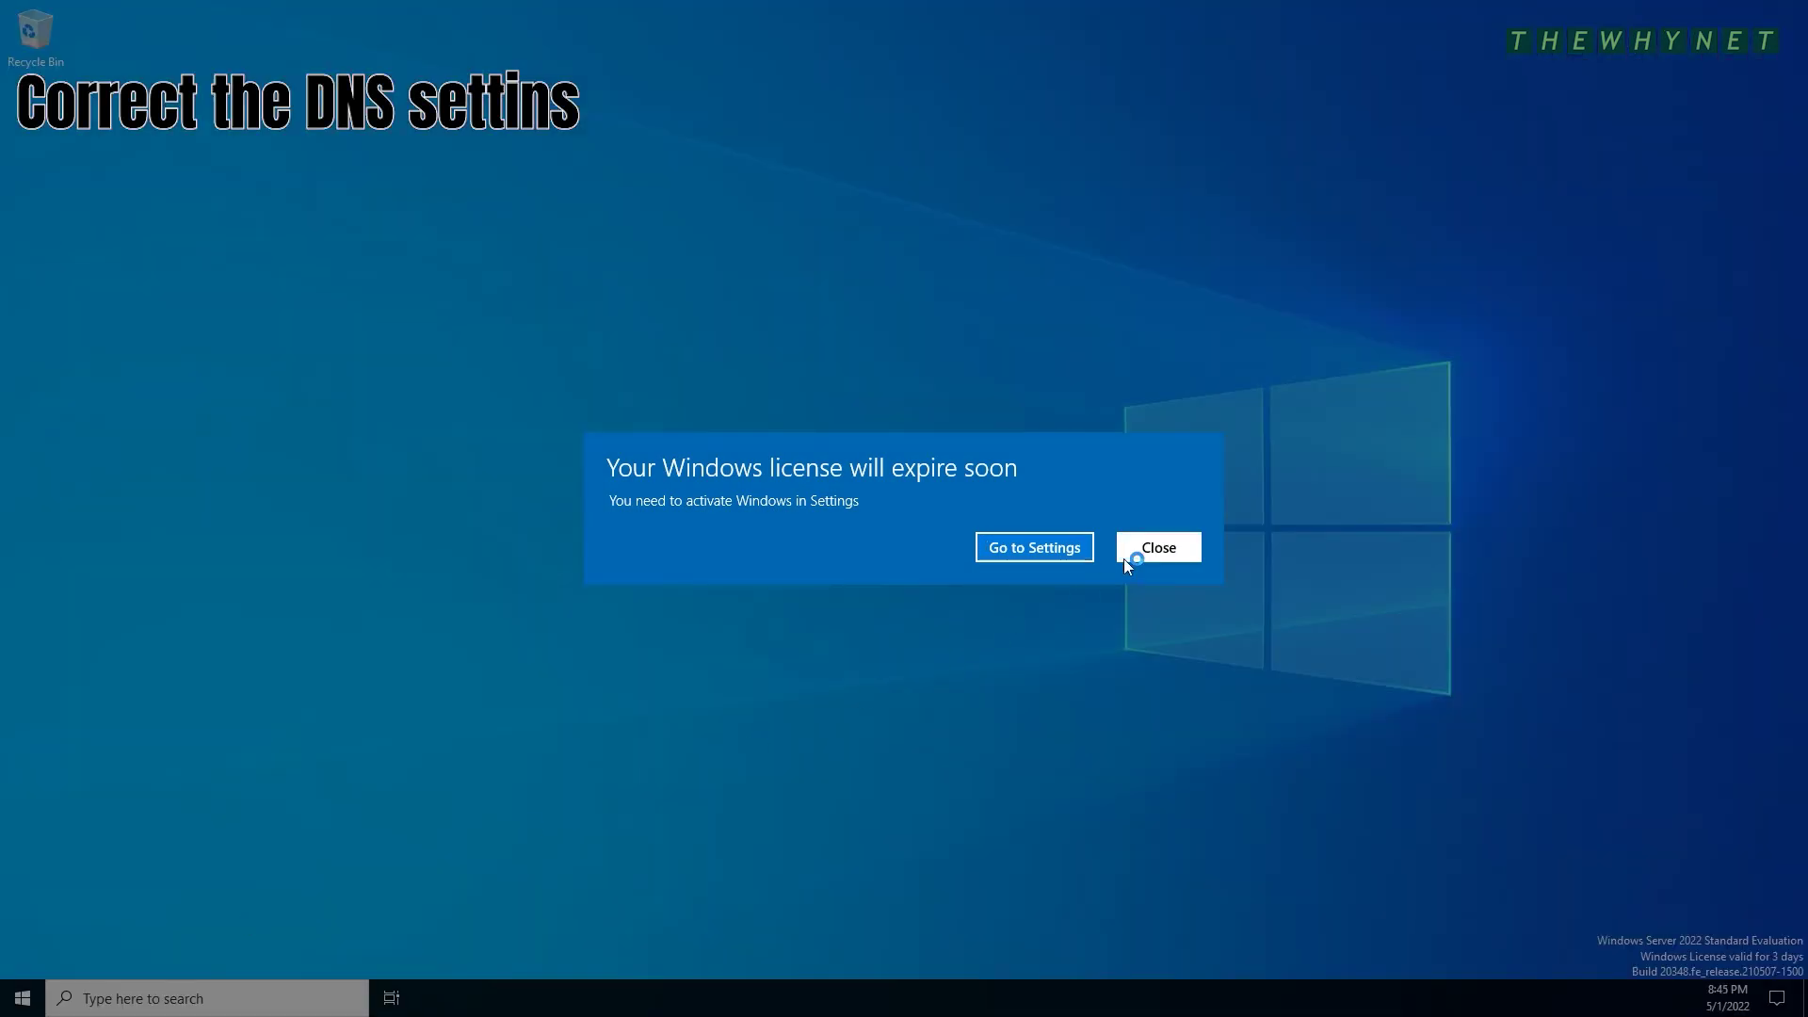
Step: Dismiss the license notice and open the Ethernet 2 adapter properties from network settings
{"action": "left_click", "coordinate": [1128, 559]}
{"action": "right_click", "coordinate": [1663, 998]}
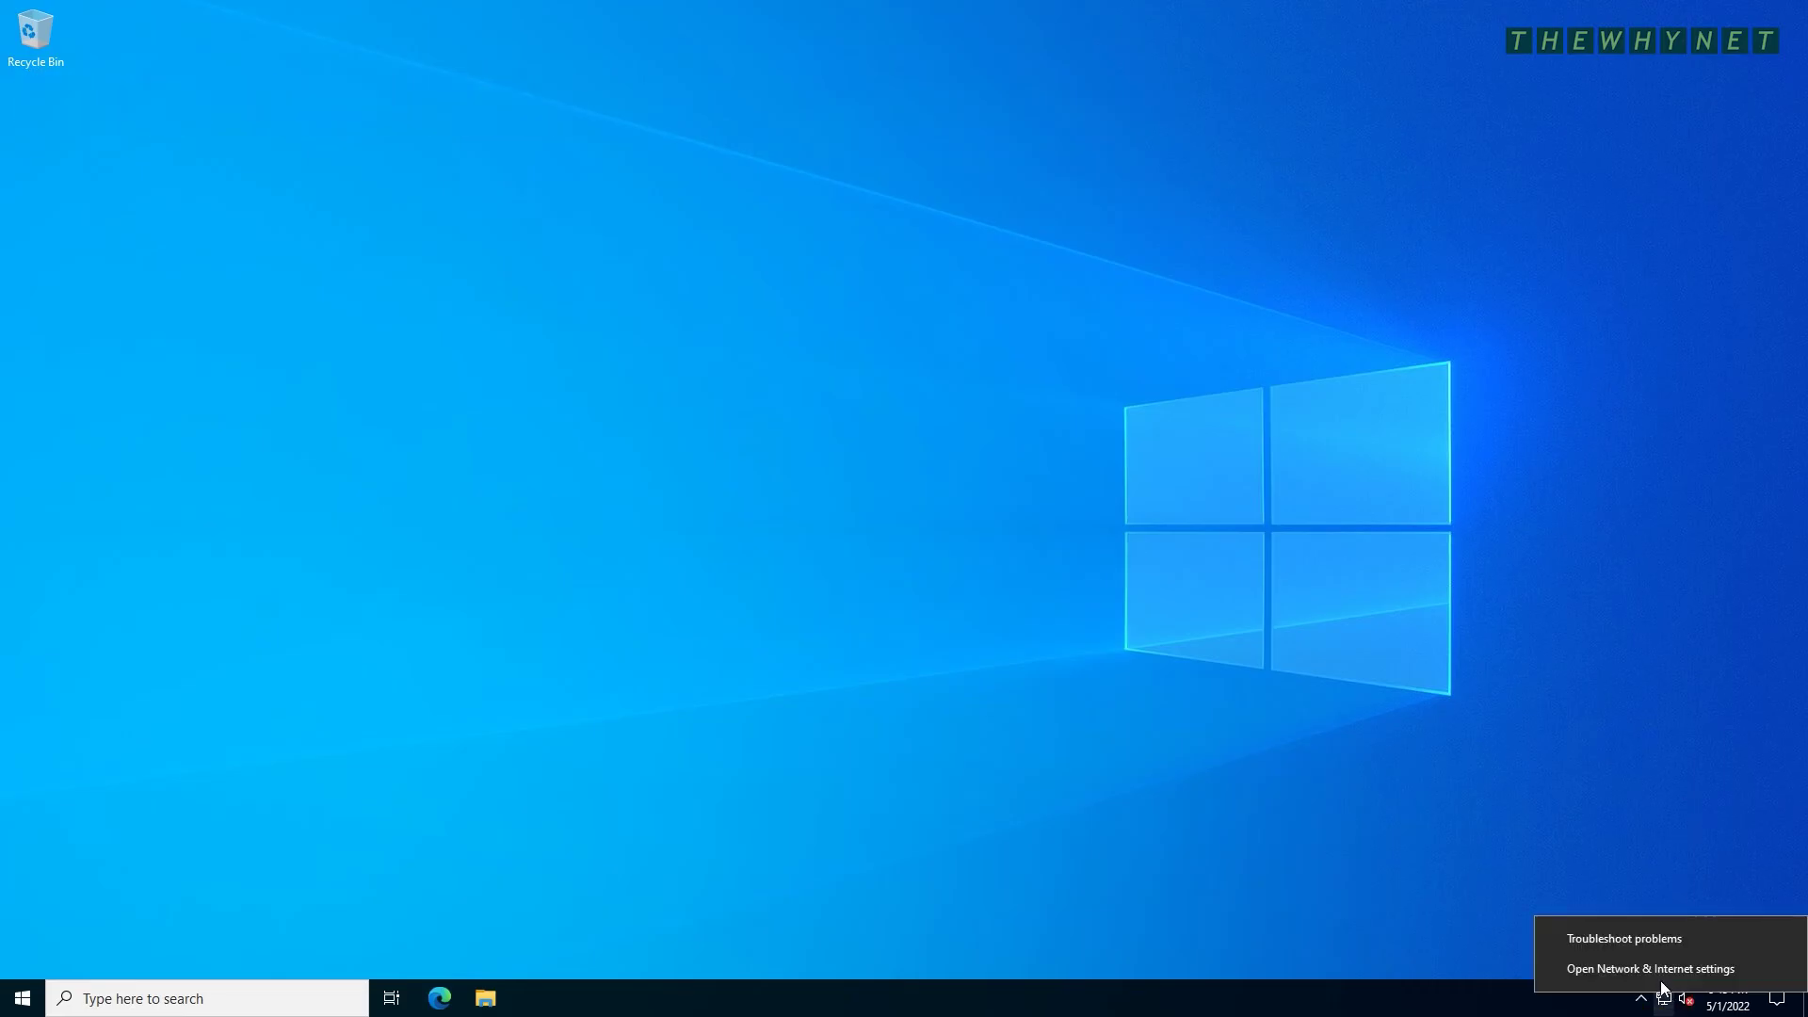
{"action": "left_click", "coordinate": [1657, 969]}
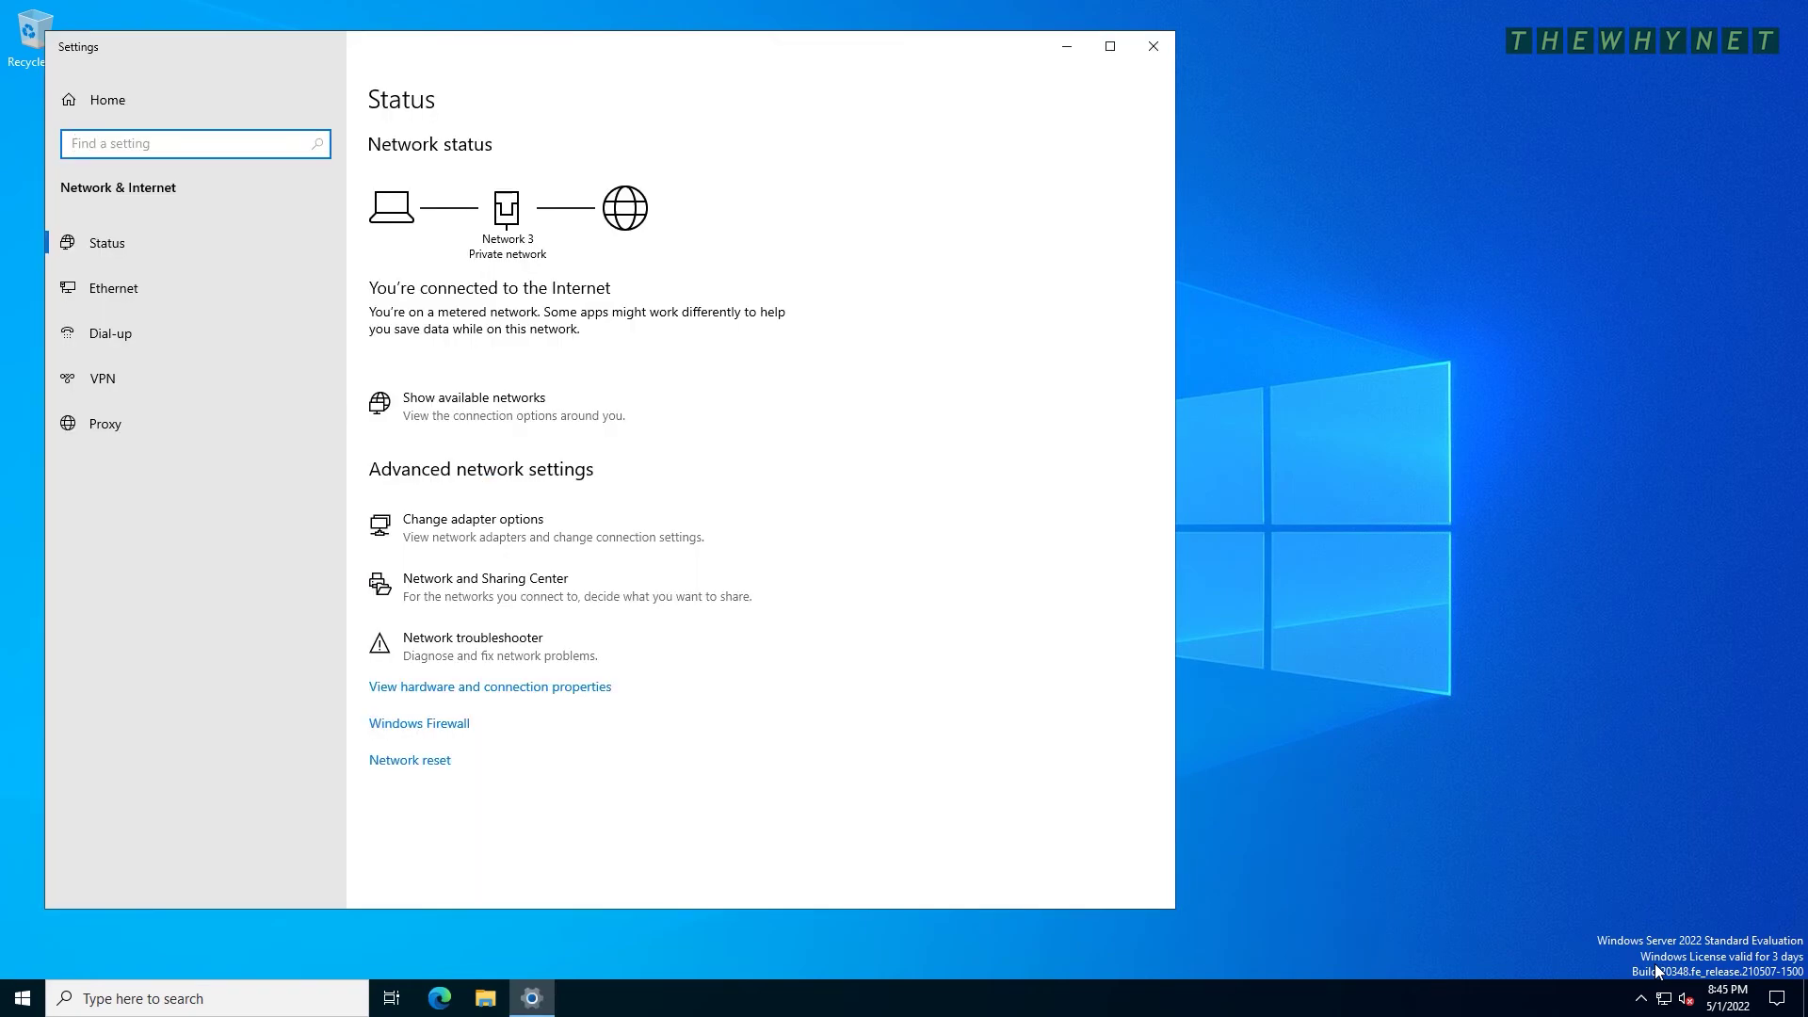
{"action": "left_click", "coordinate": [473, 520]}
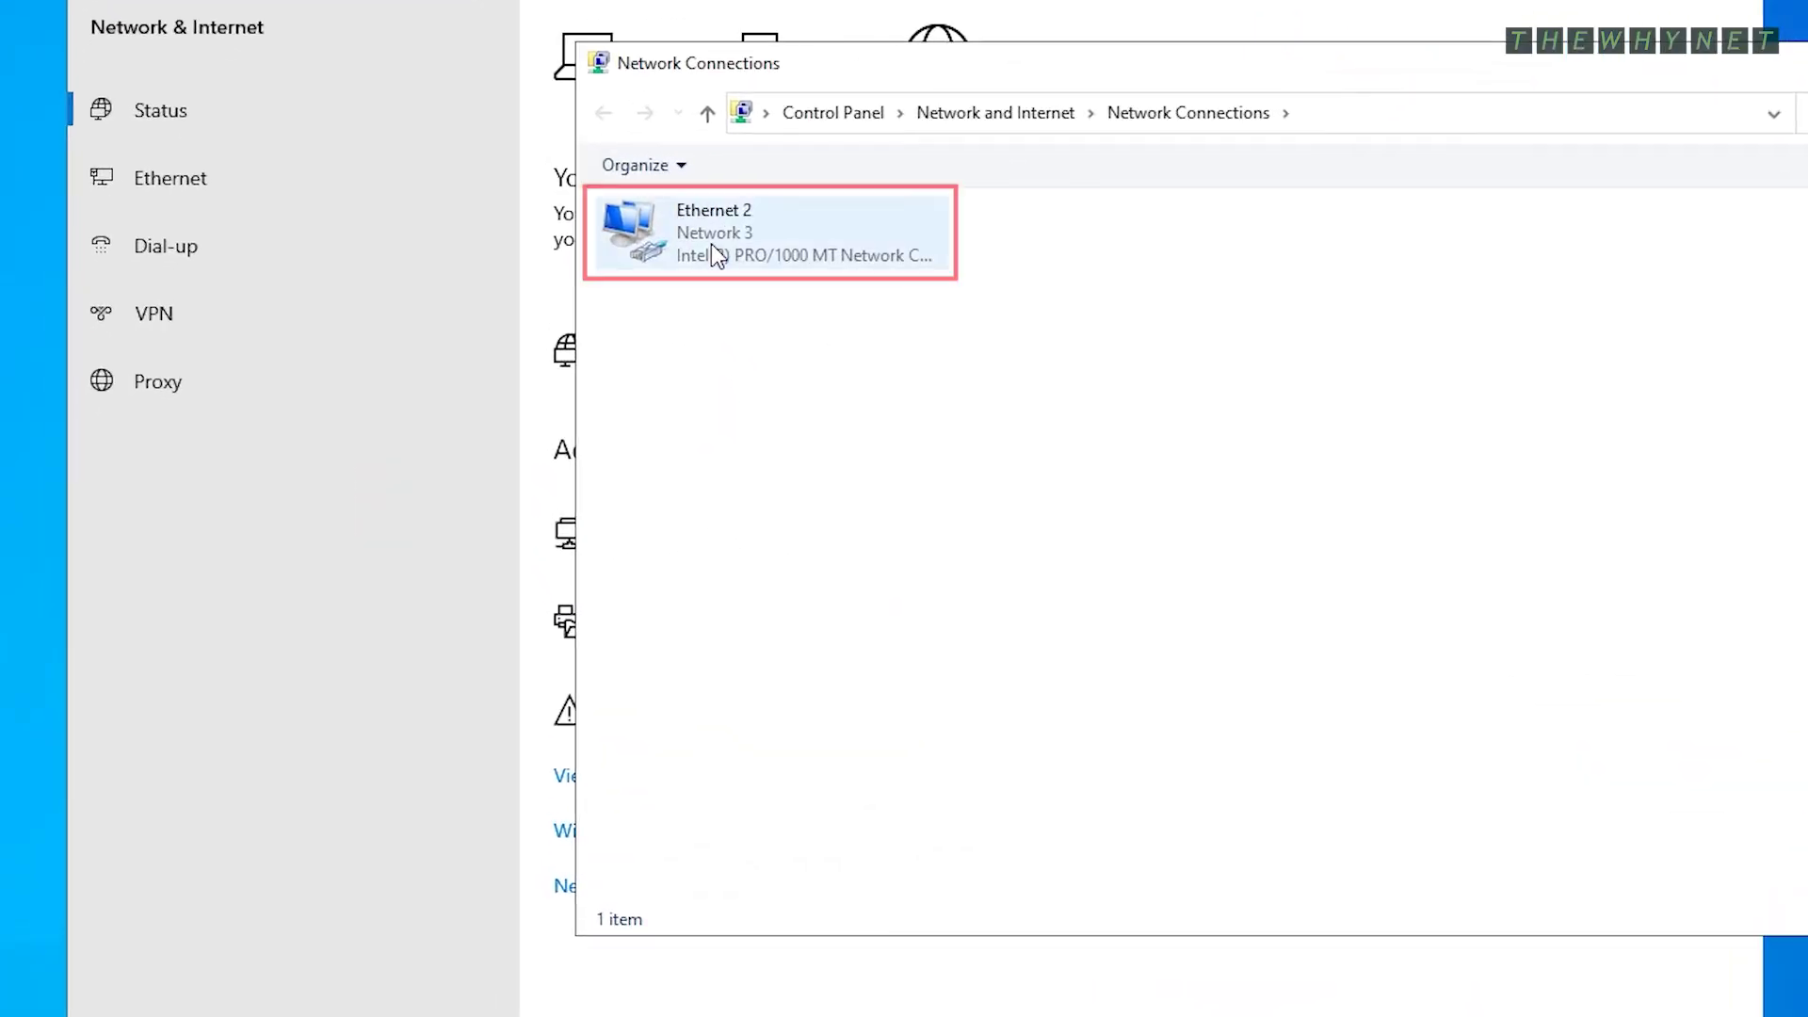
{"action": "right_click", "coordinate": [710, 245]}
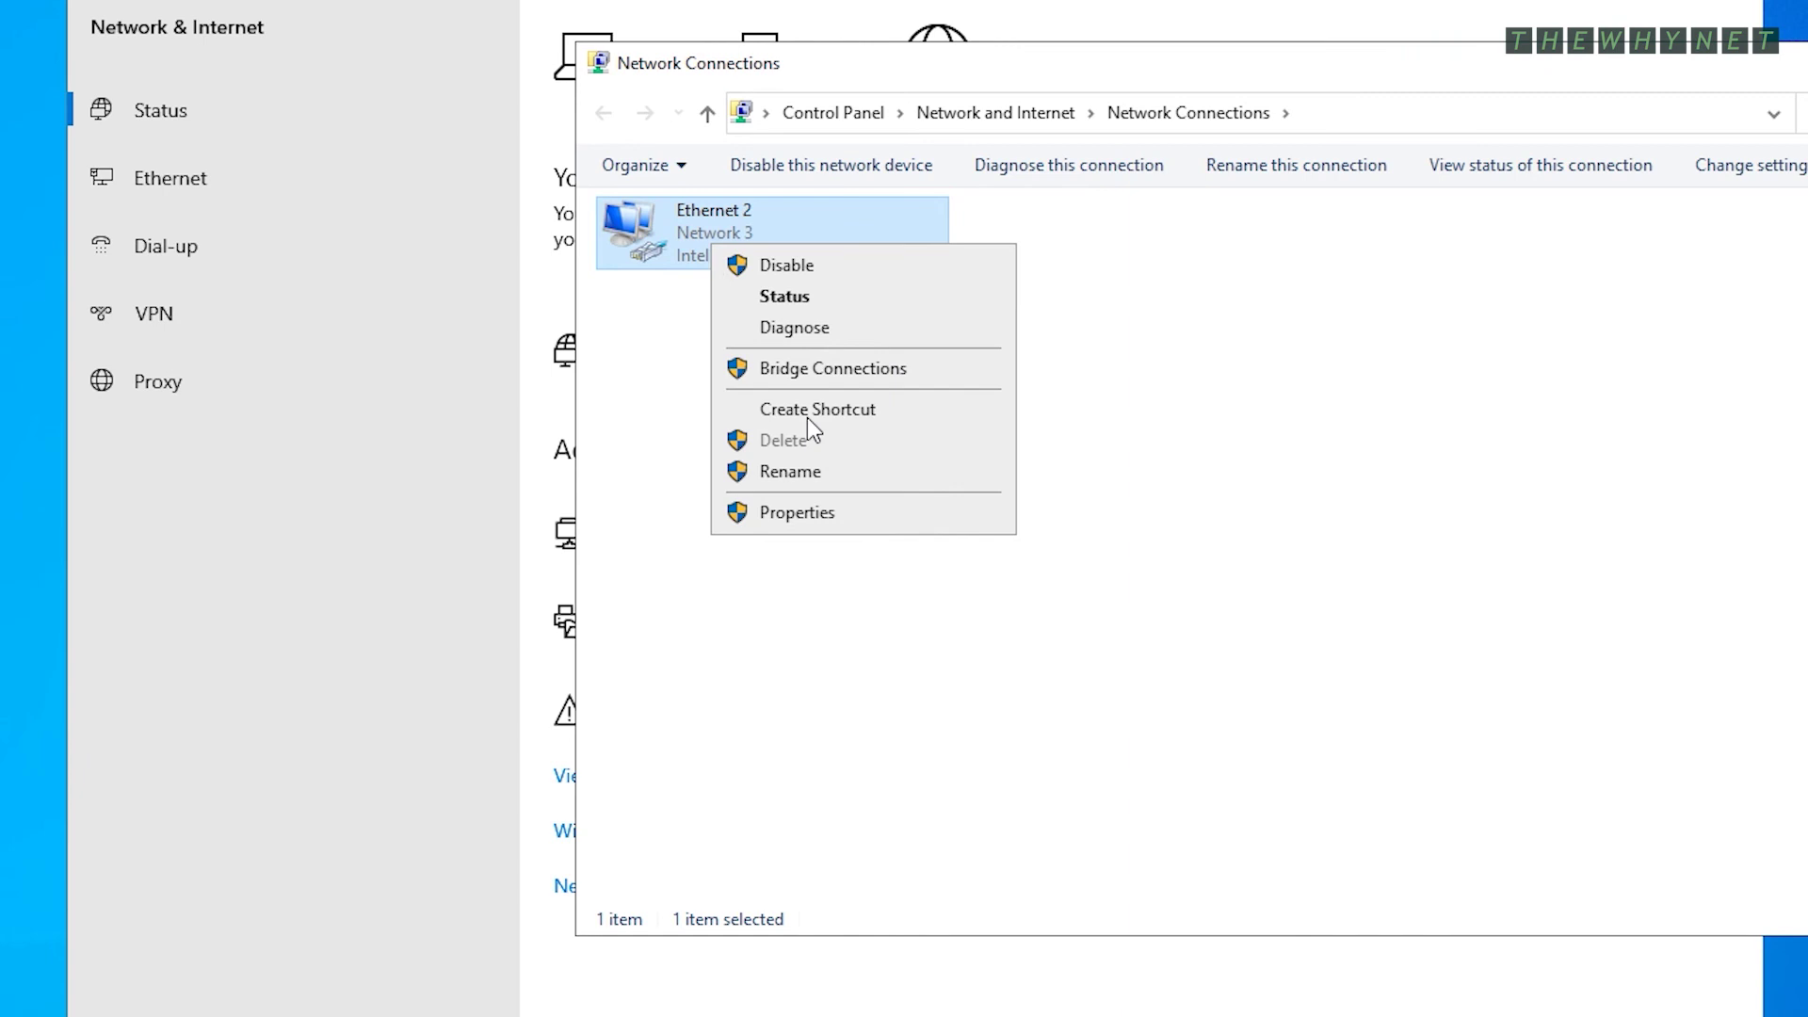
{"action": "left_click", "coordinate": [851, 514]}
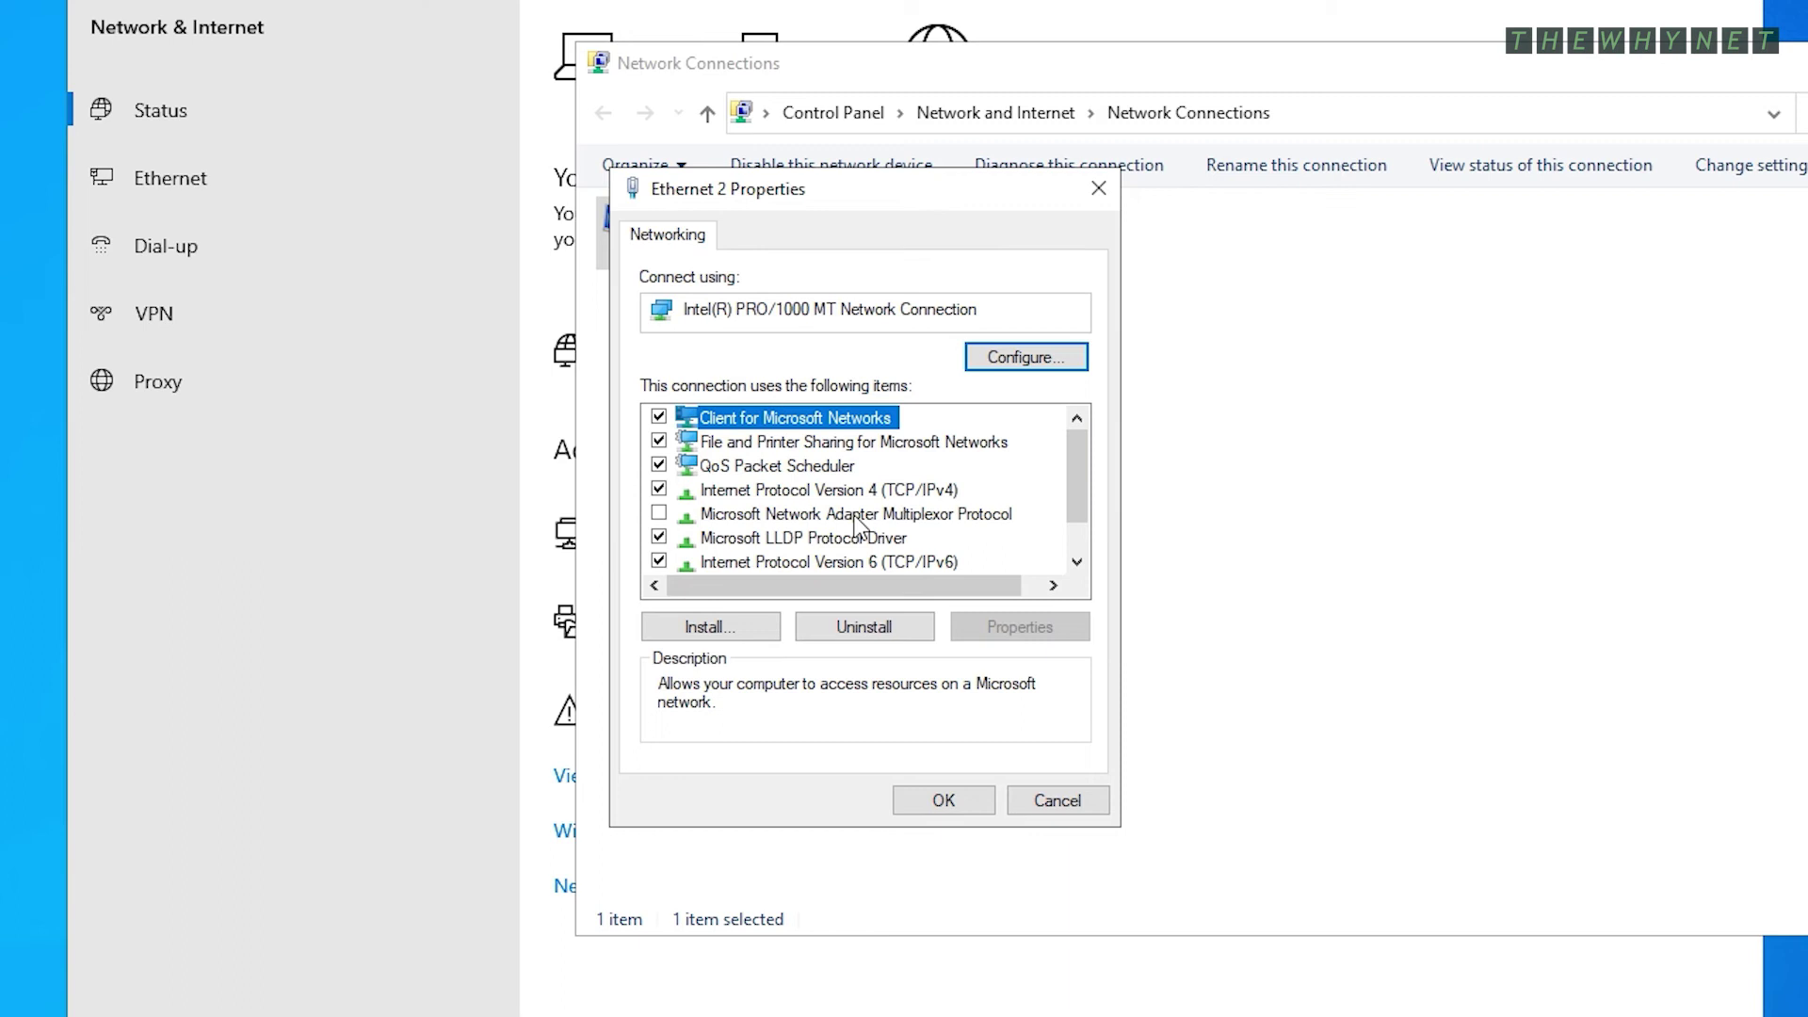
Step: Set Ethernet 2's IPv4 to obtain IP and DNS automatically, then close the network windows
{"action": "double_click", "coordinate": [859, 489]}
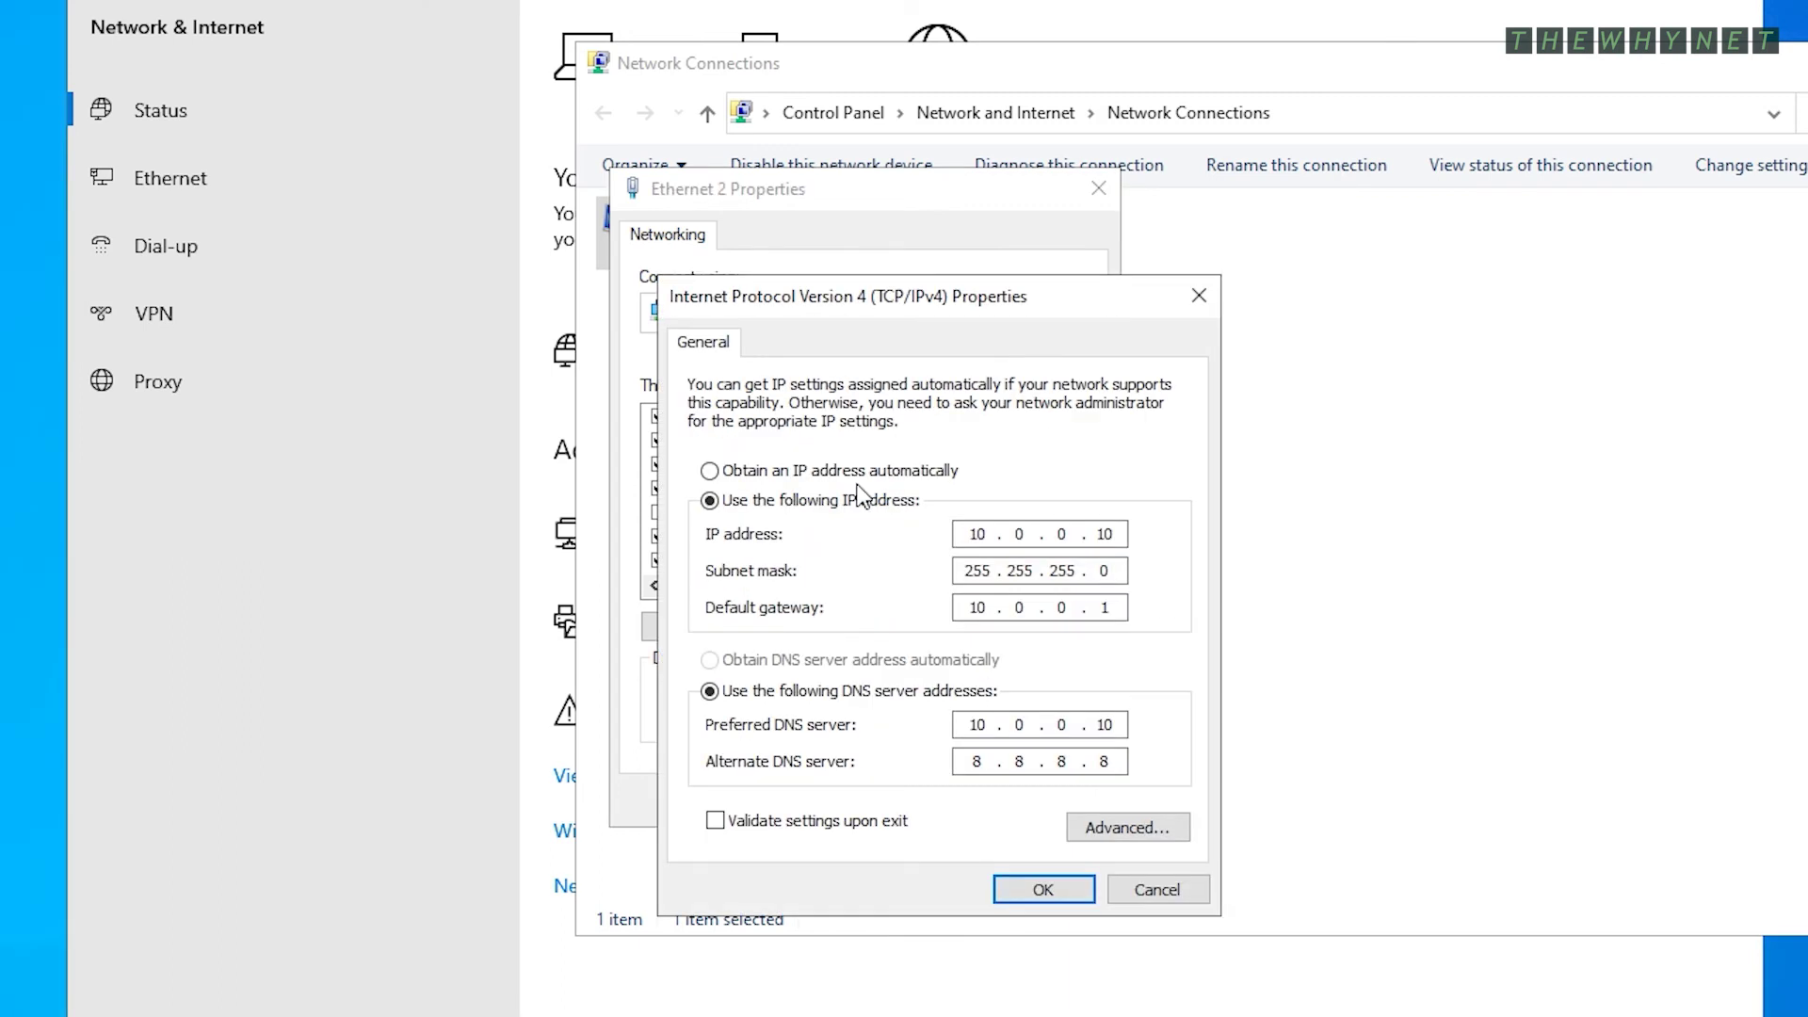
{"action": "left_click", "coordinate": [861, 471]}
{"action": "left_click", "coordinate": [784, 661]}
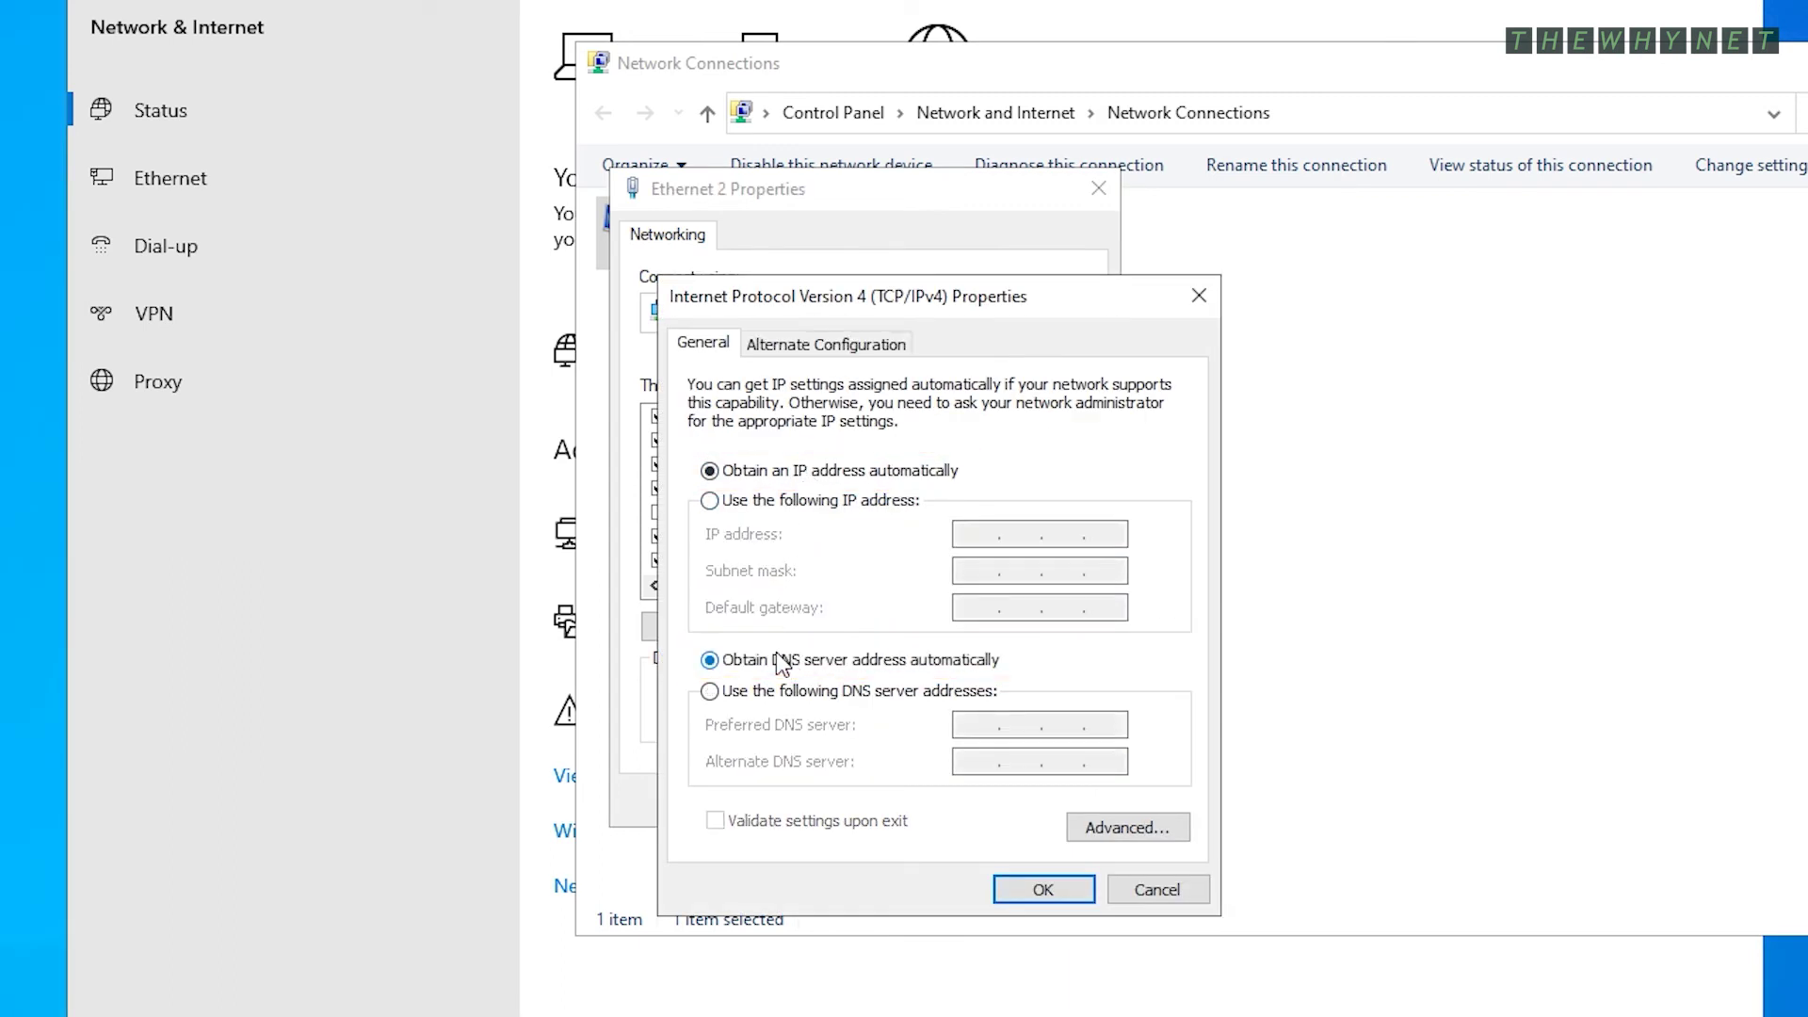
{"action": "left_click", "coordinate": [1047, 890]}
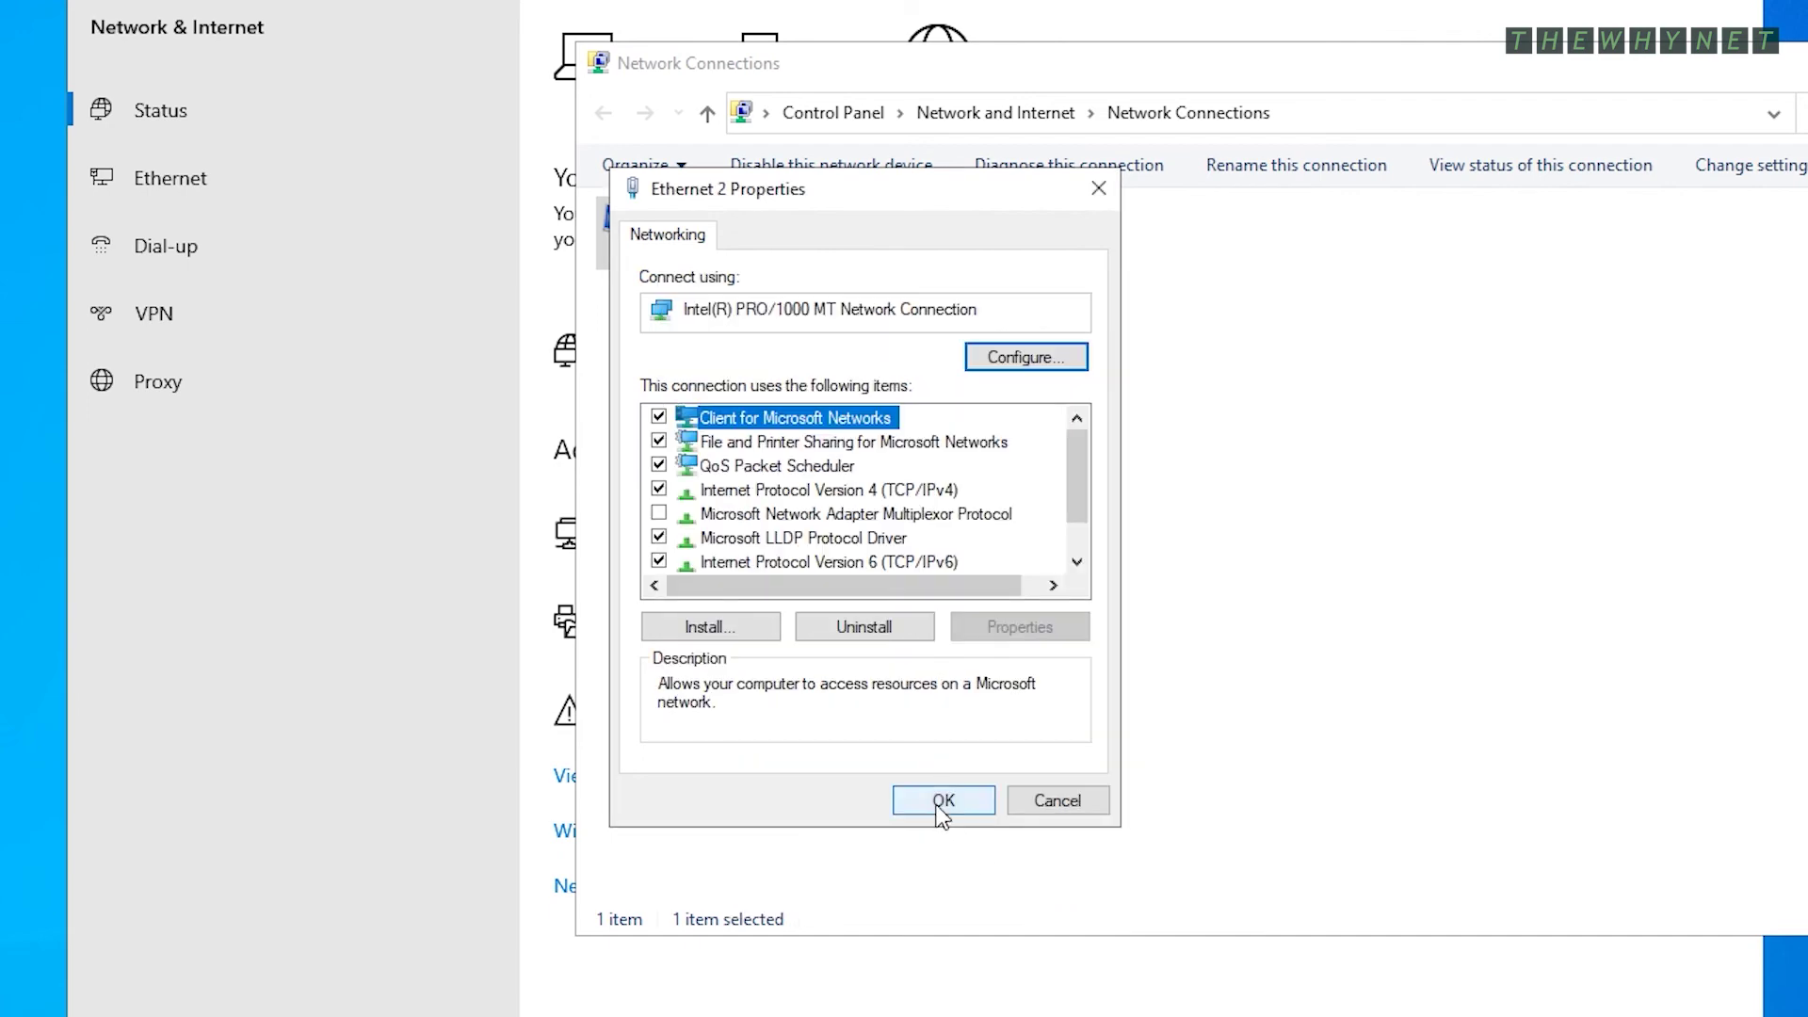
{"action": "left_click", "coordinate": [942, 800]}
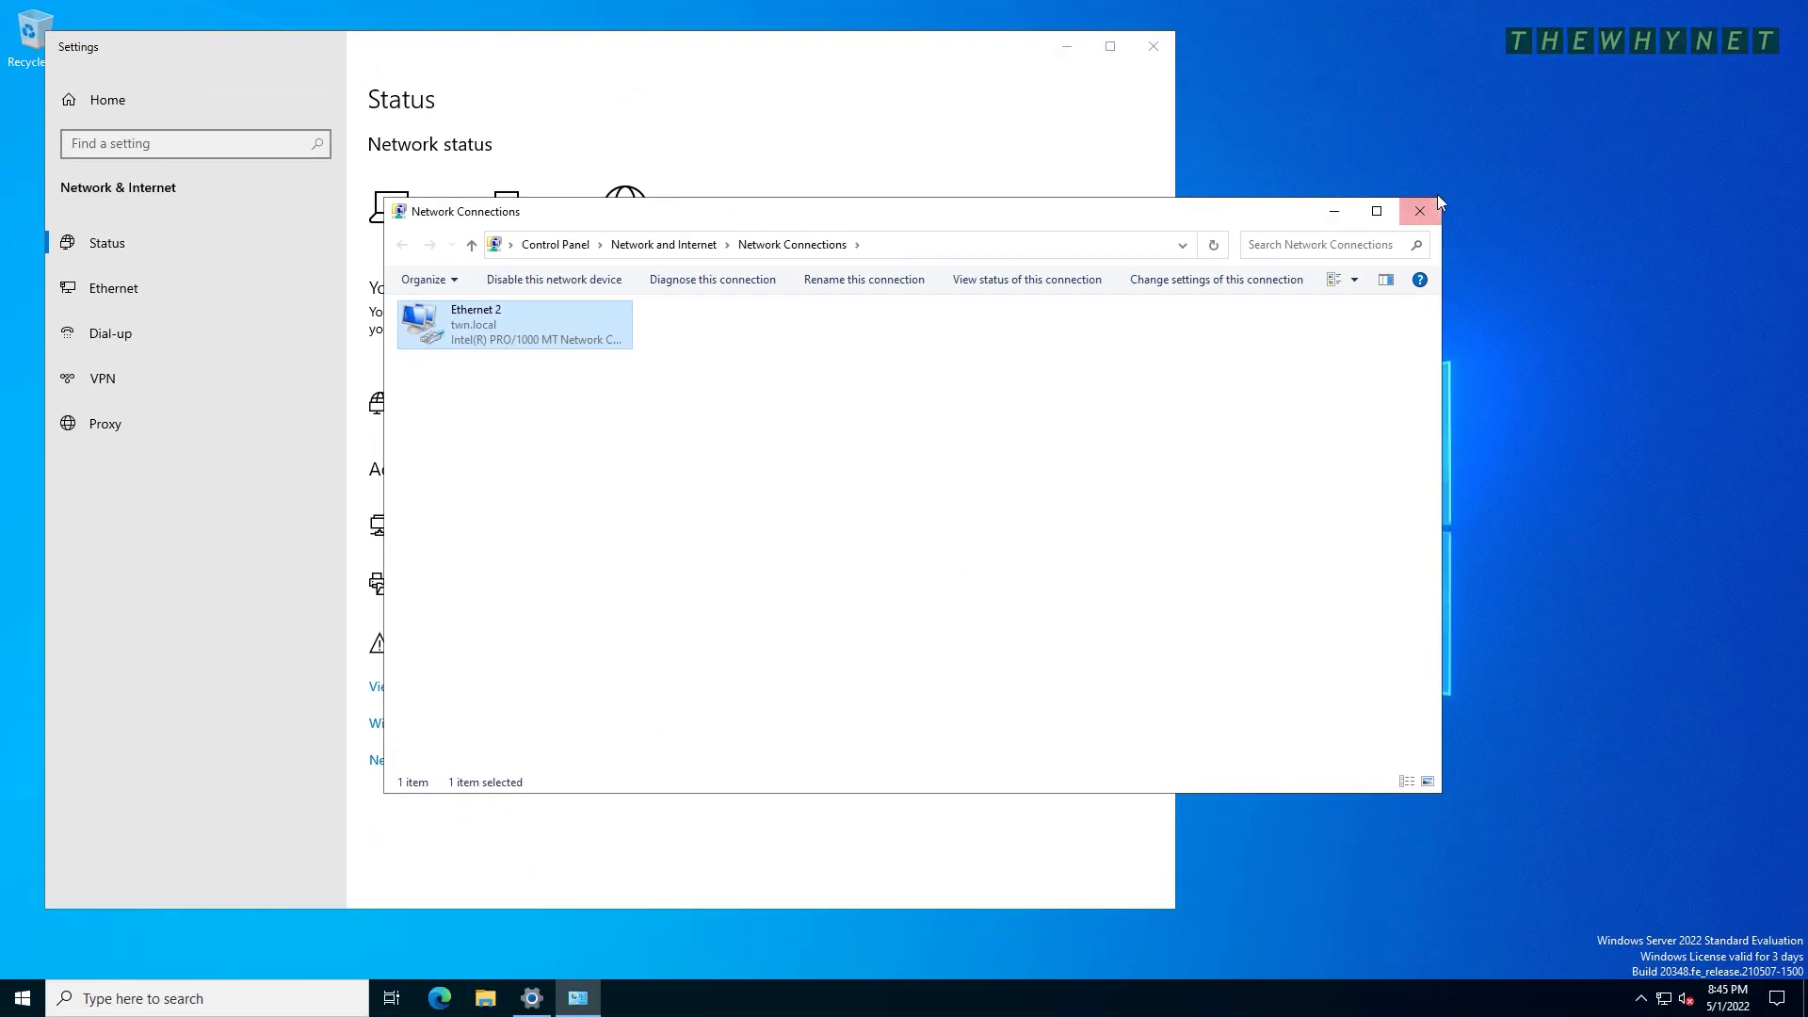
{"action": "left_click", "coordinate": [1418, 210]}
{"action": "left_click", "coordinate": [1152, 46]}
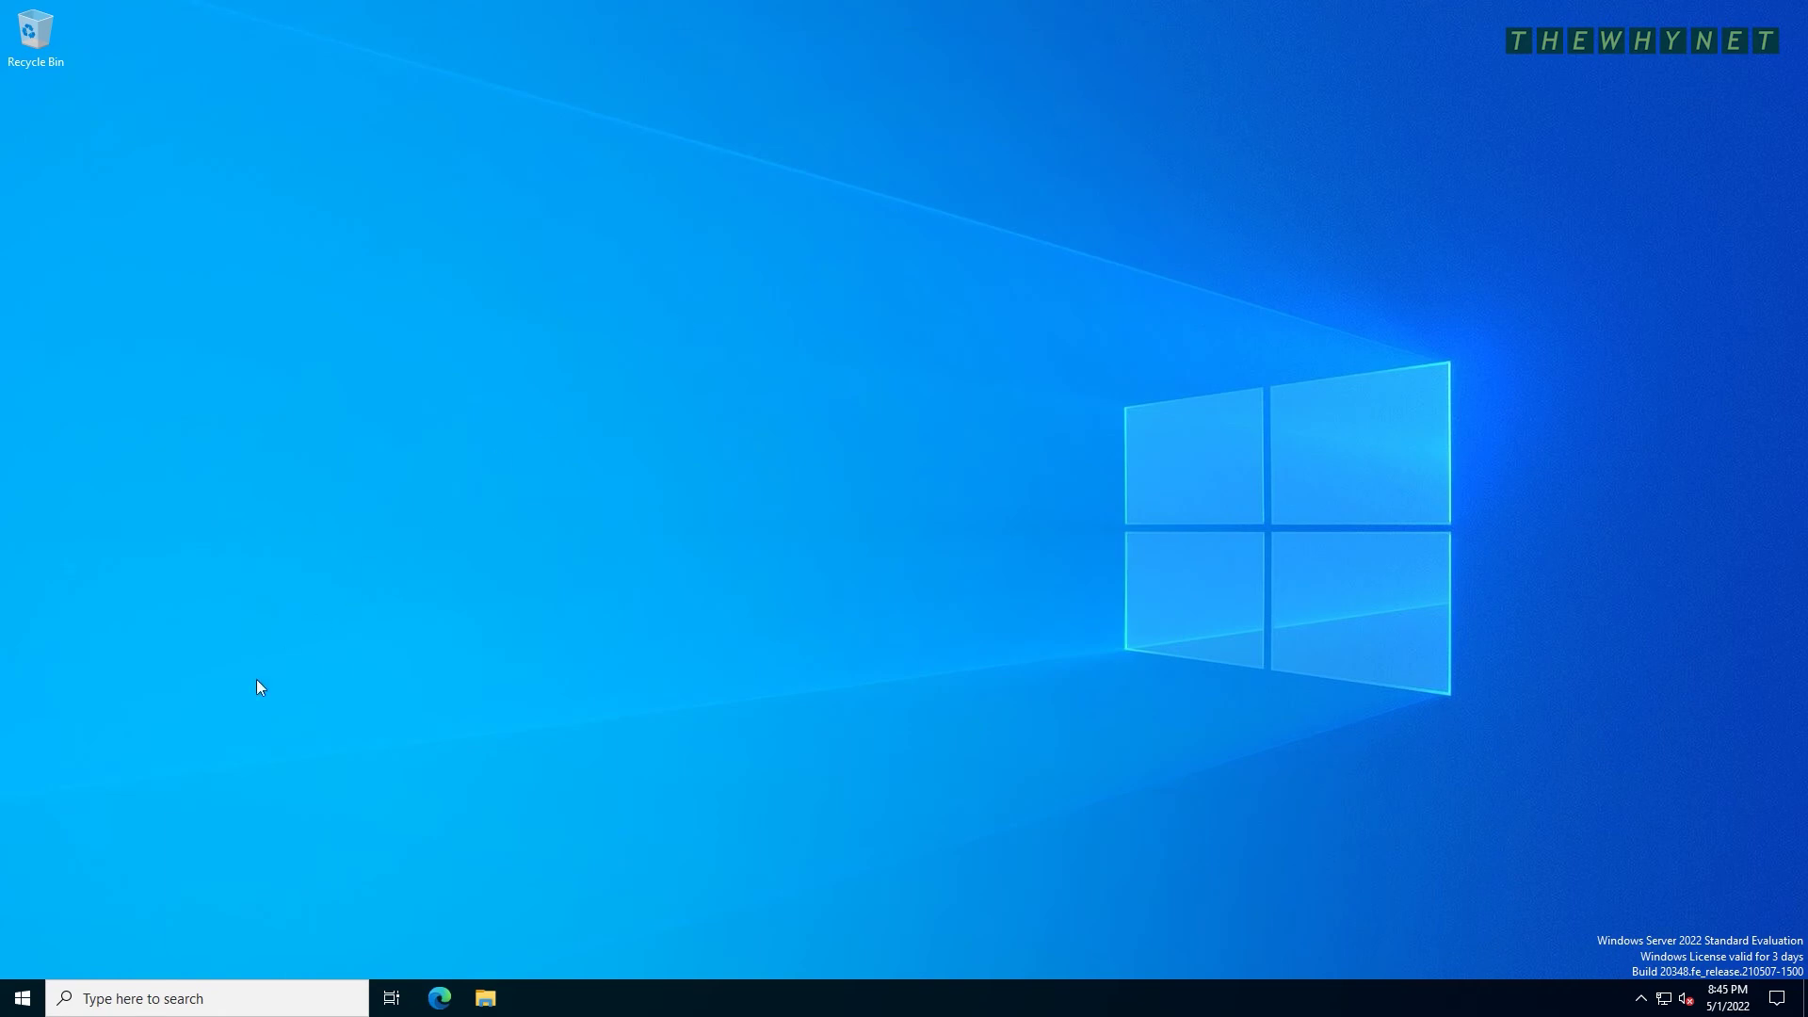
Step: Restart DC1 and sign back in as twn\administrator
{"action": "left_click", "coordinate": [20, 996]}
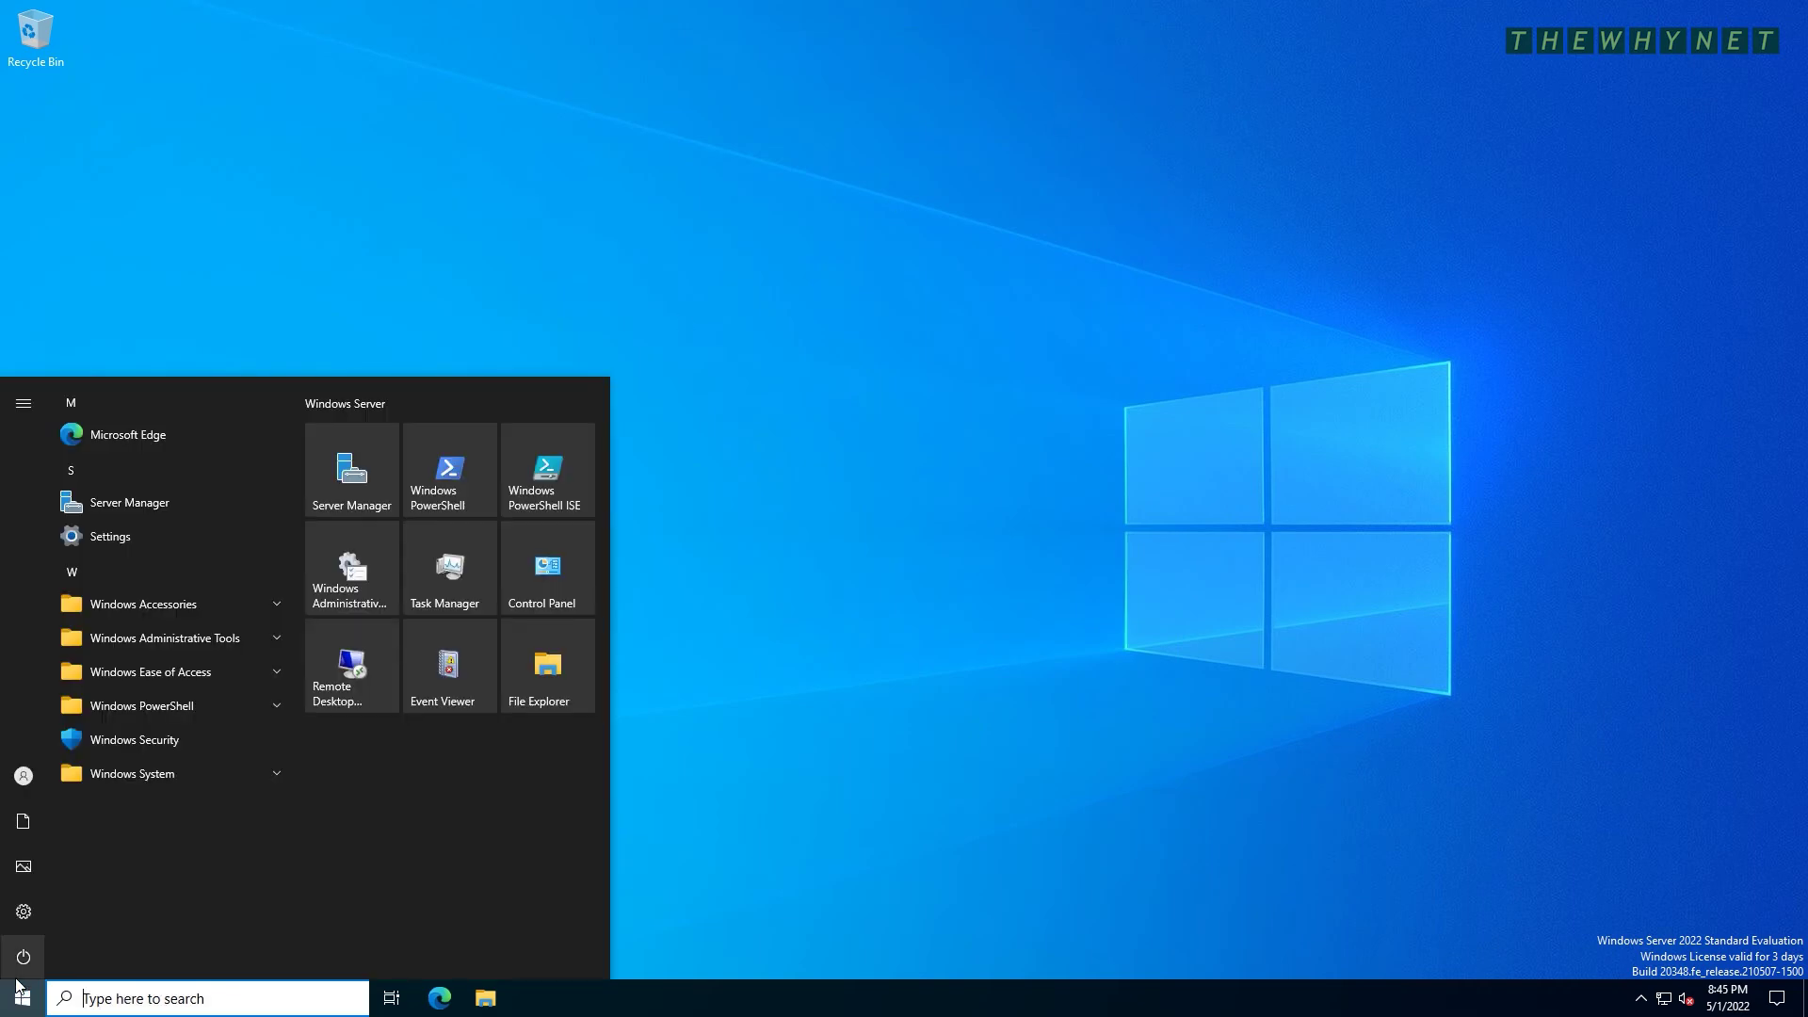
{"action": "left_click", "coordinate": [24, 957]}
{"action": "left_click", "coordinate": [42, 910]}
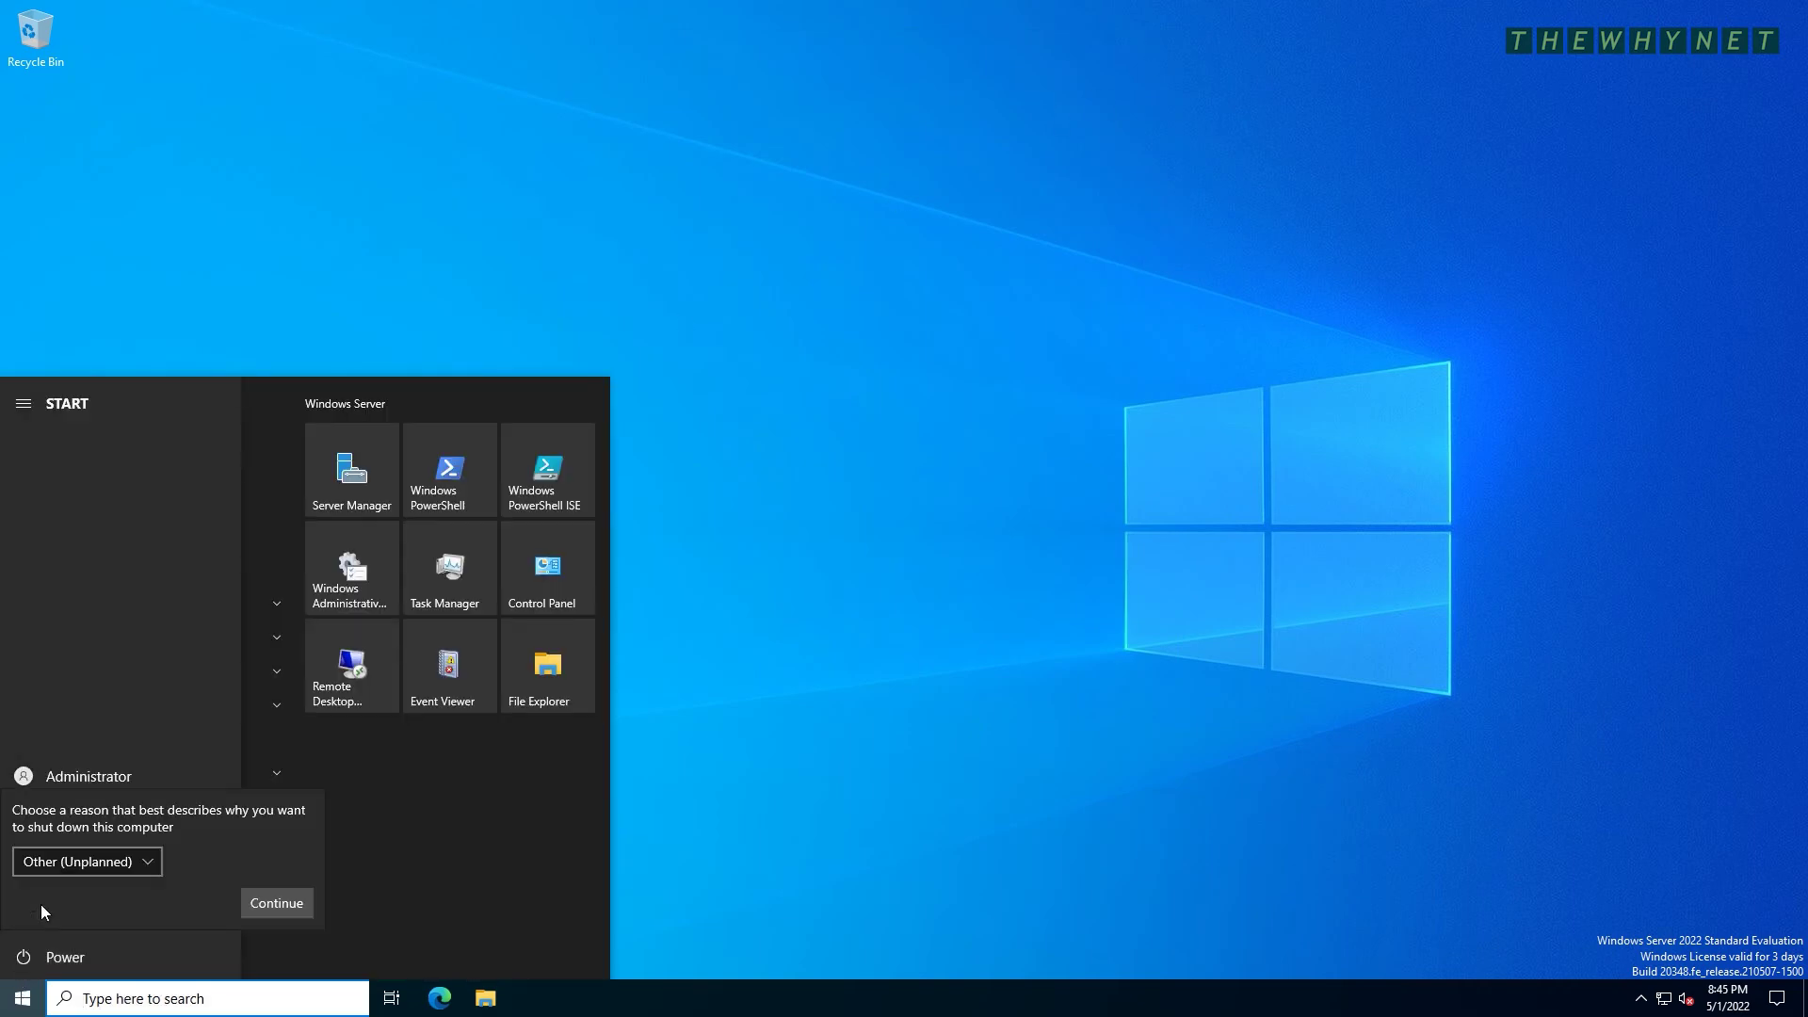
{"action": "left_click", "coordinate": [268, 902]}
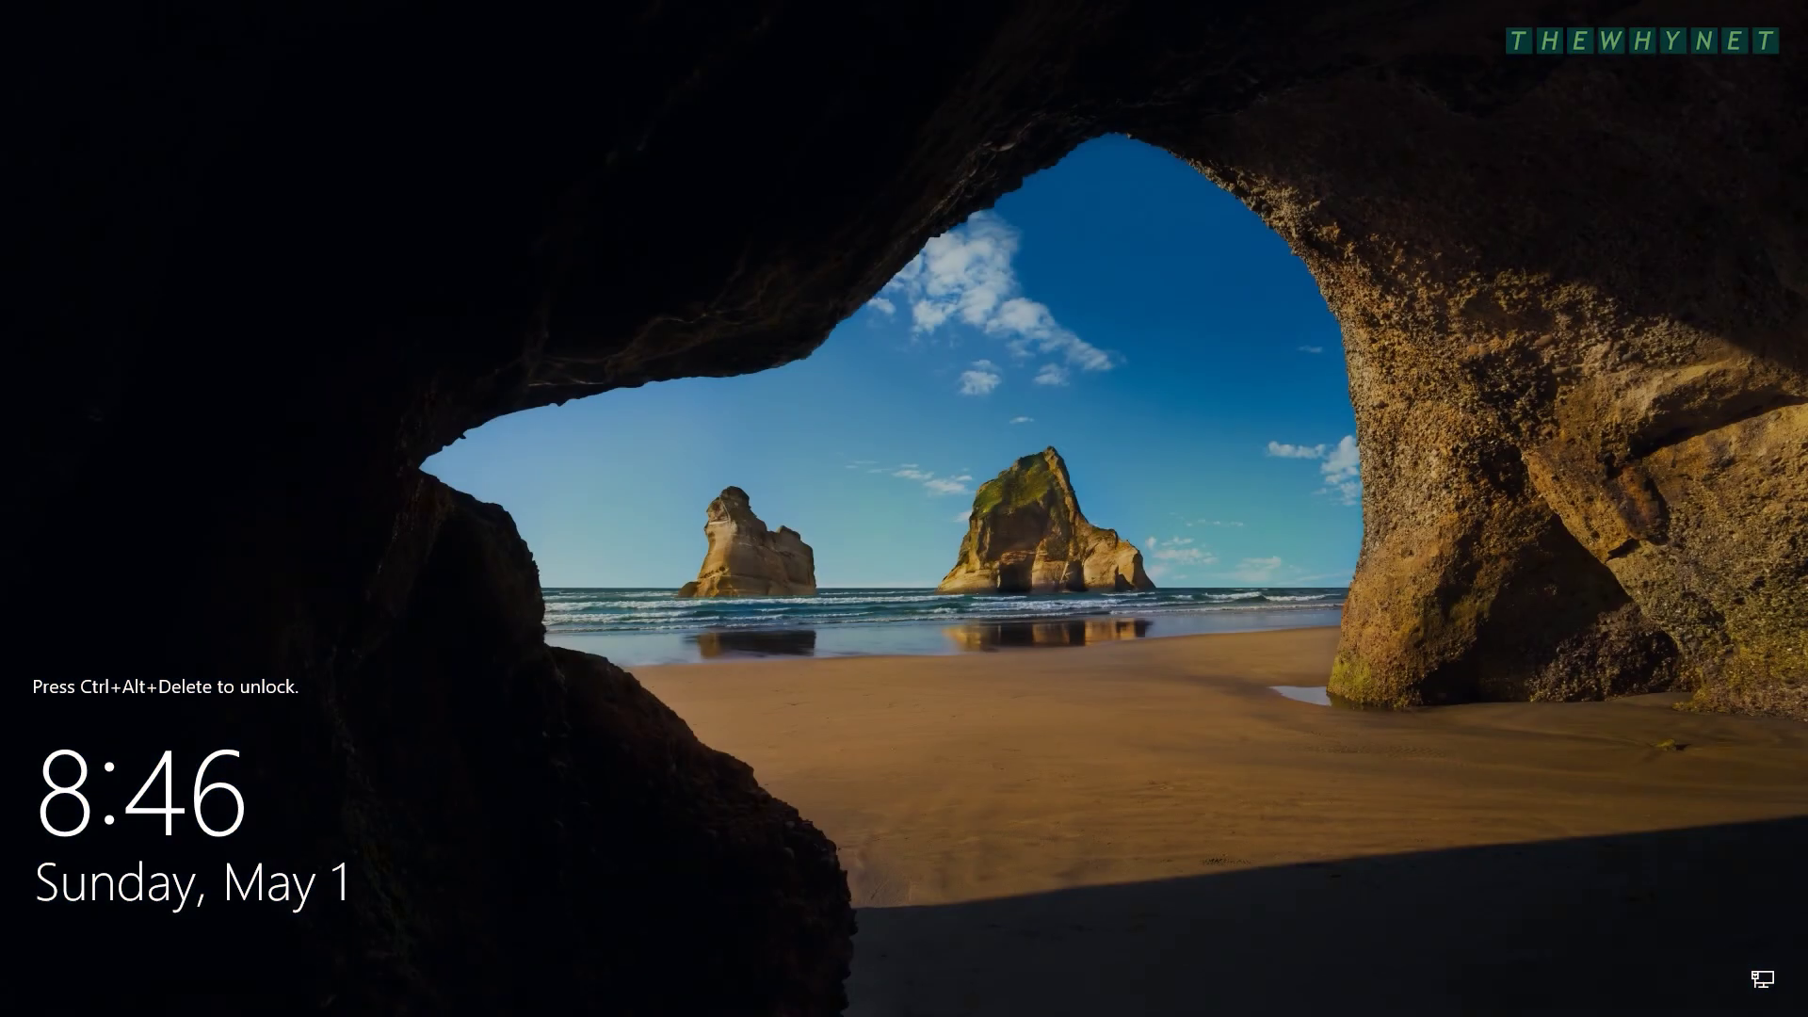
{"action": "key", "text": "ctrl+alt+Delete"}
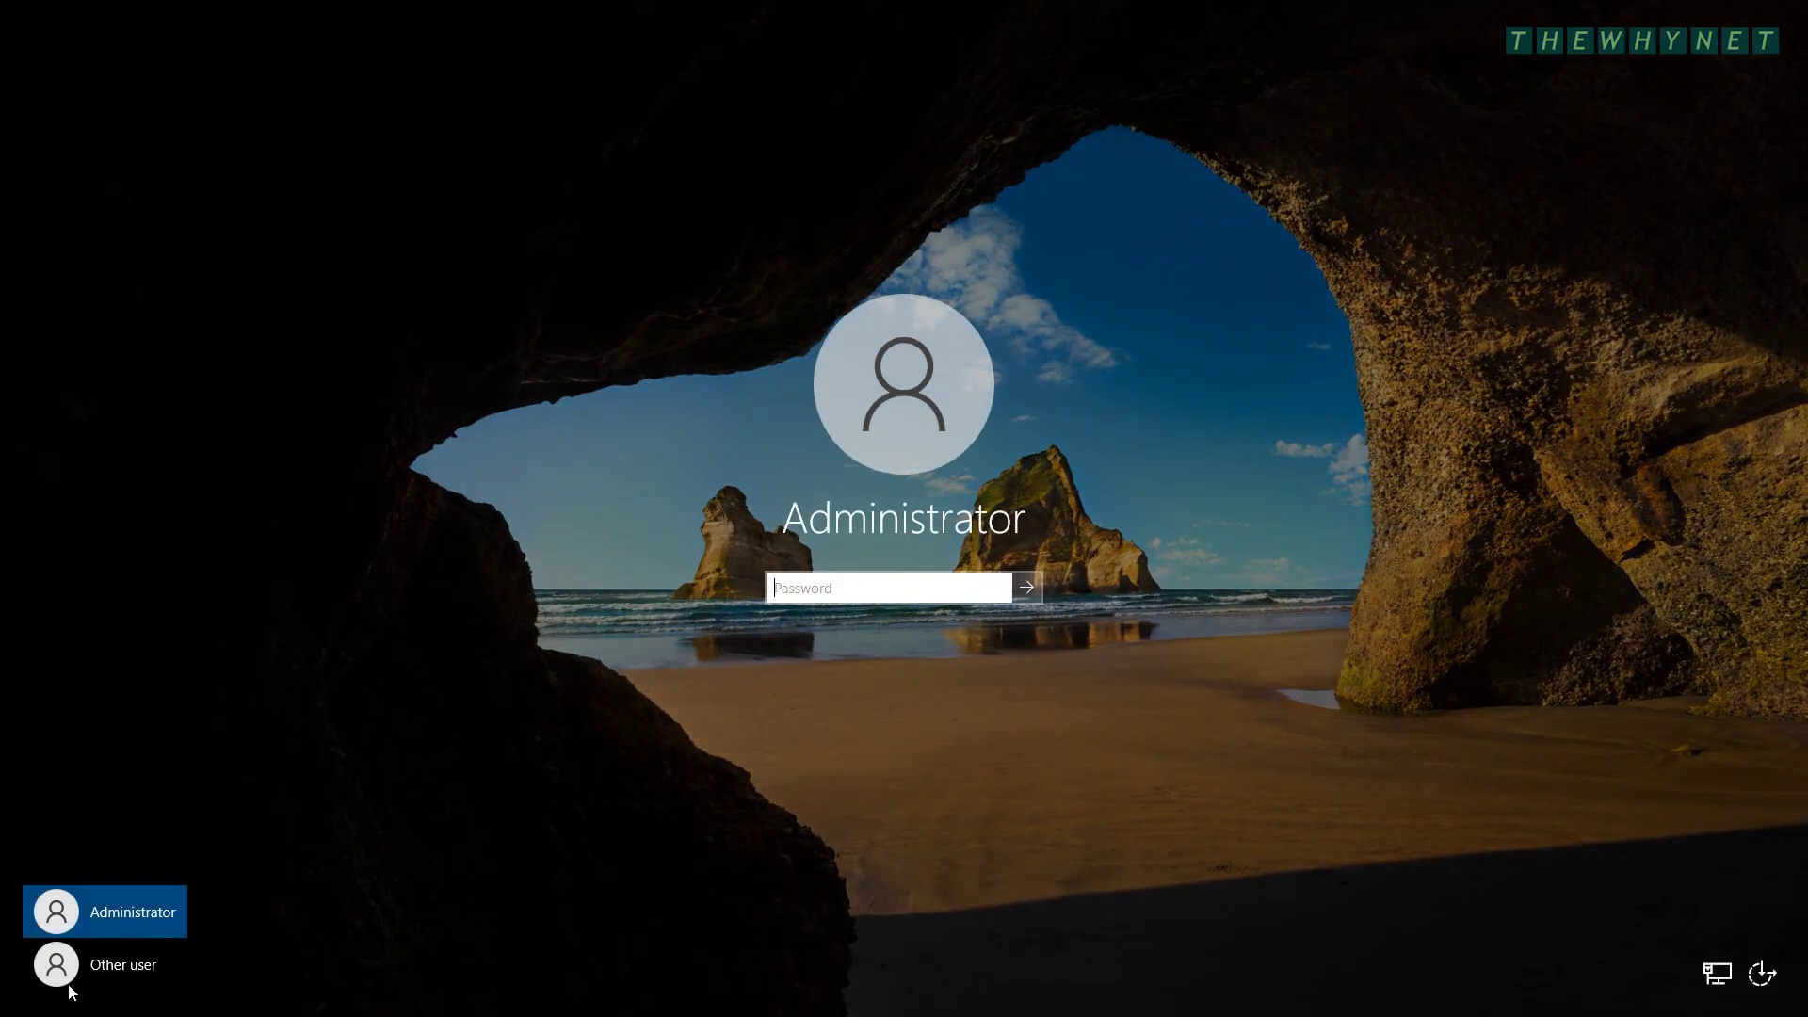
{"action": "left_click", "coordinate": [73, 984]}
{"action": "type", "text": "twn\\administrator"}
{"action": "key", "text": "Tab"}
{"action": "type", "text": "••••••"}
{"action": "key", "text": "Return"}
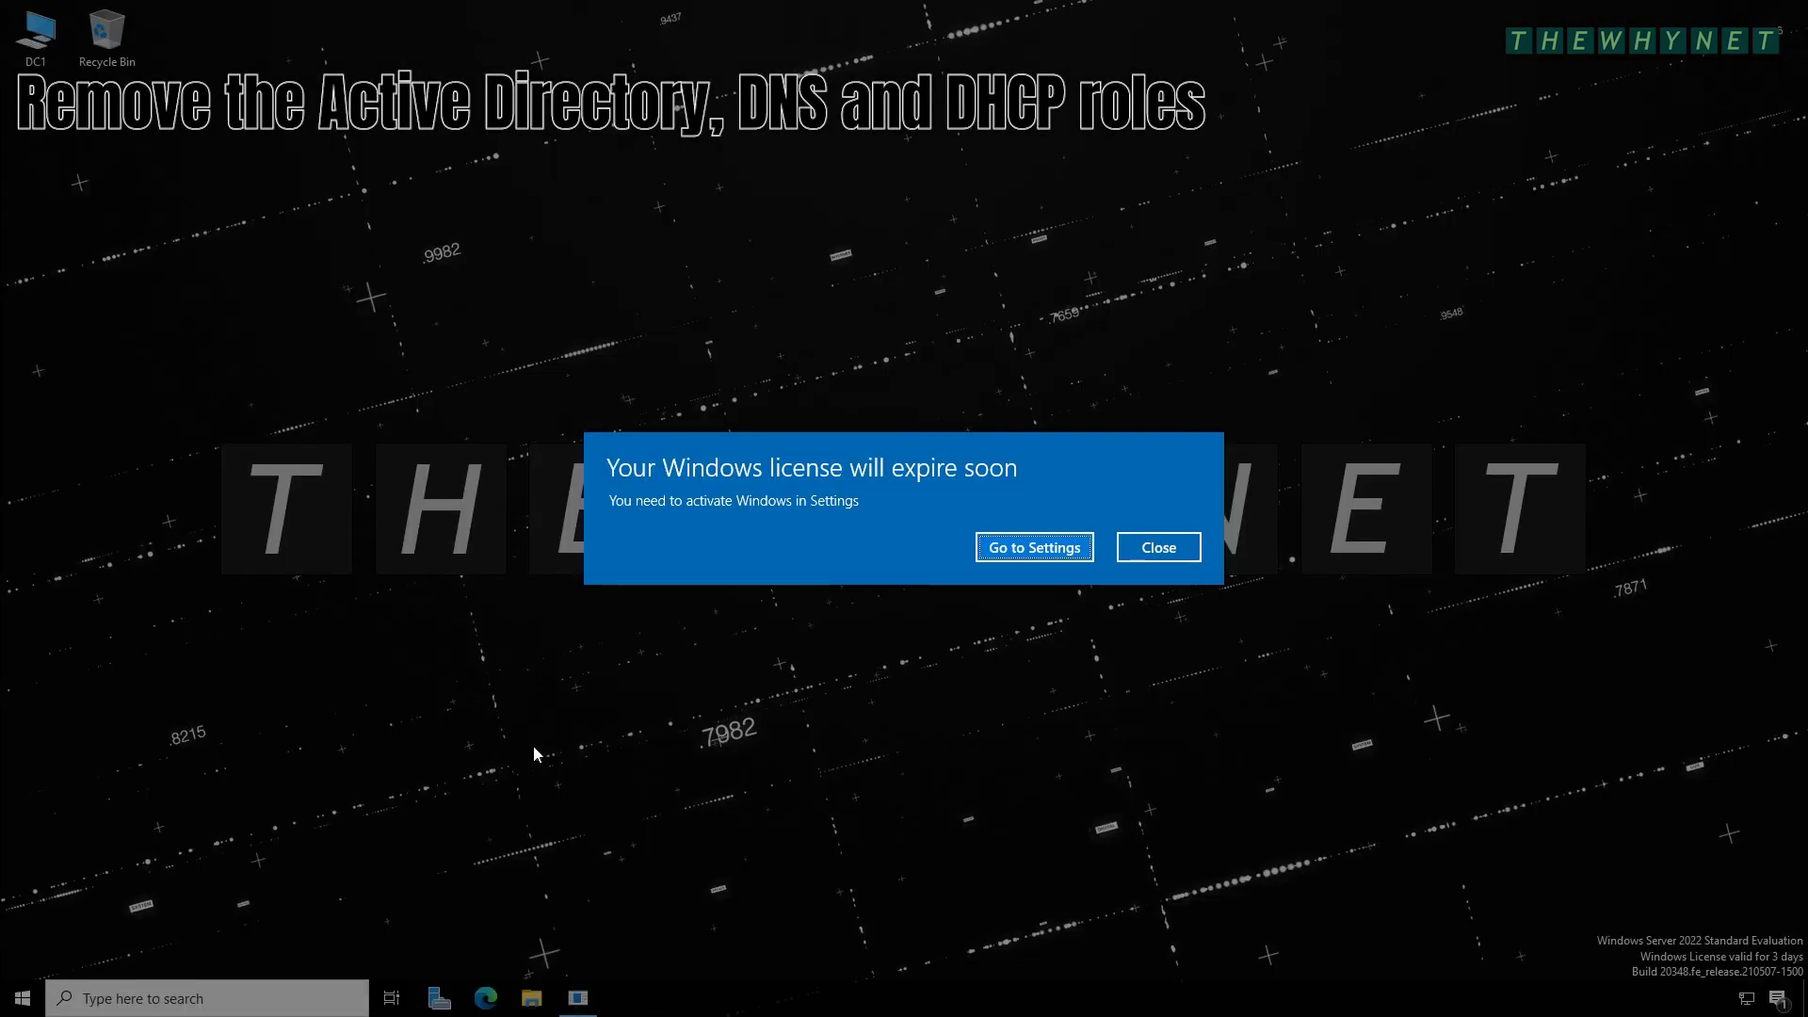
Step: Launch the Remove Roles and Features wizard from Server Manager's Local Server page
{"action": "left_click", "coordinate": [1137, 550]}
{"action": "left_click", "coordinate": [439, 998]}
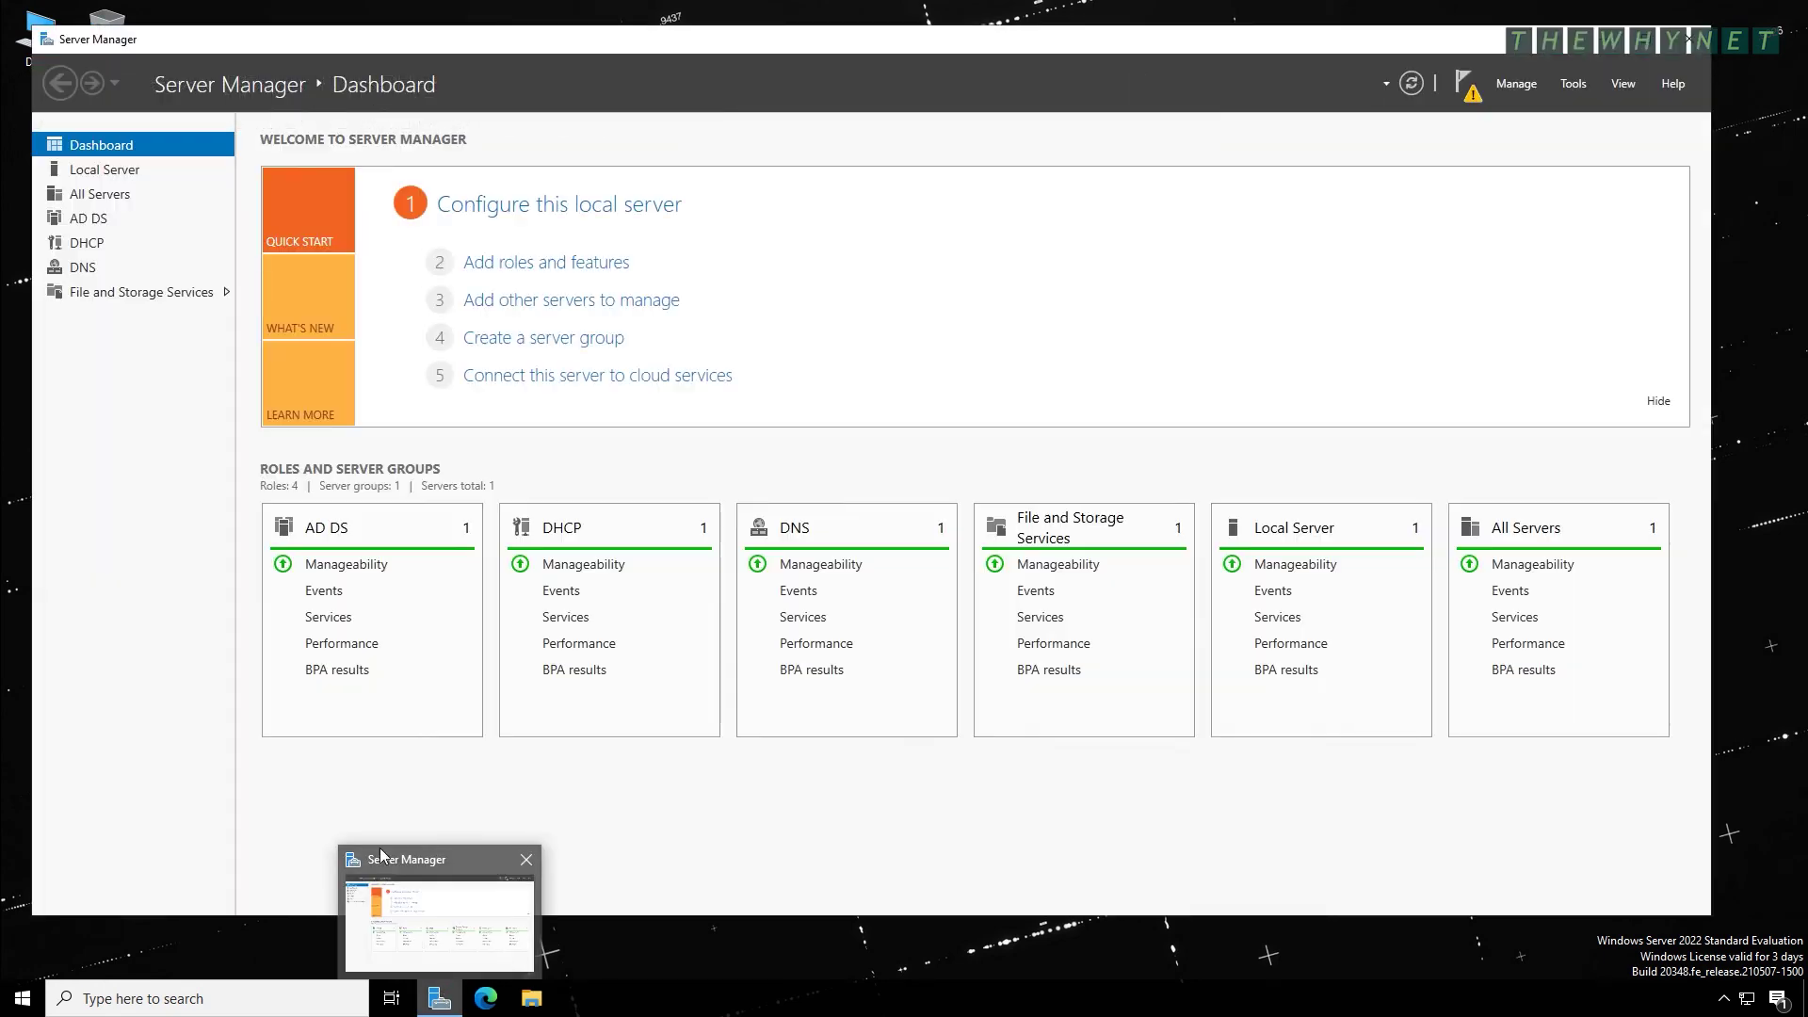
{"action": "left_click", "coordinate": [106, 170]}
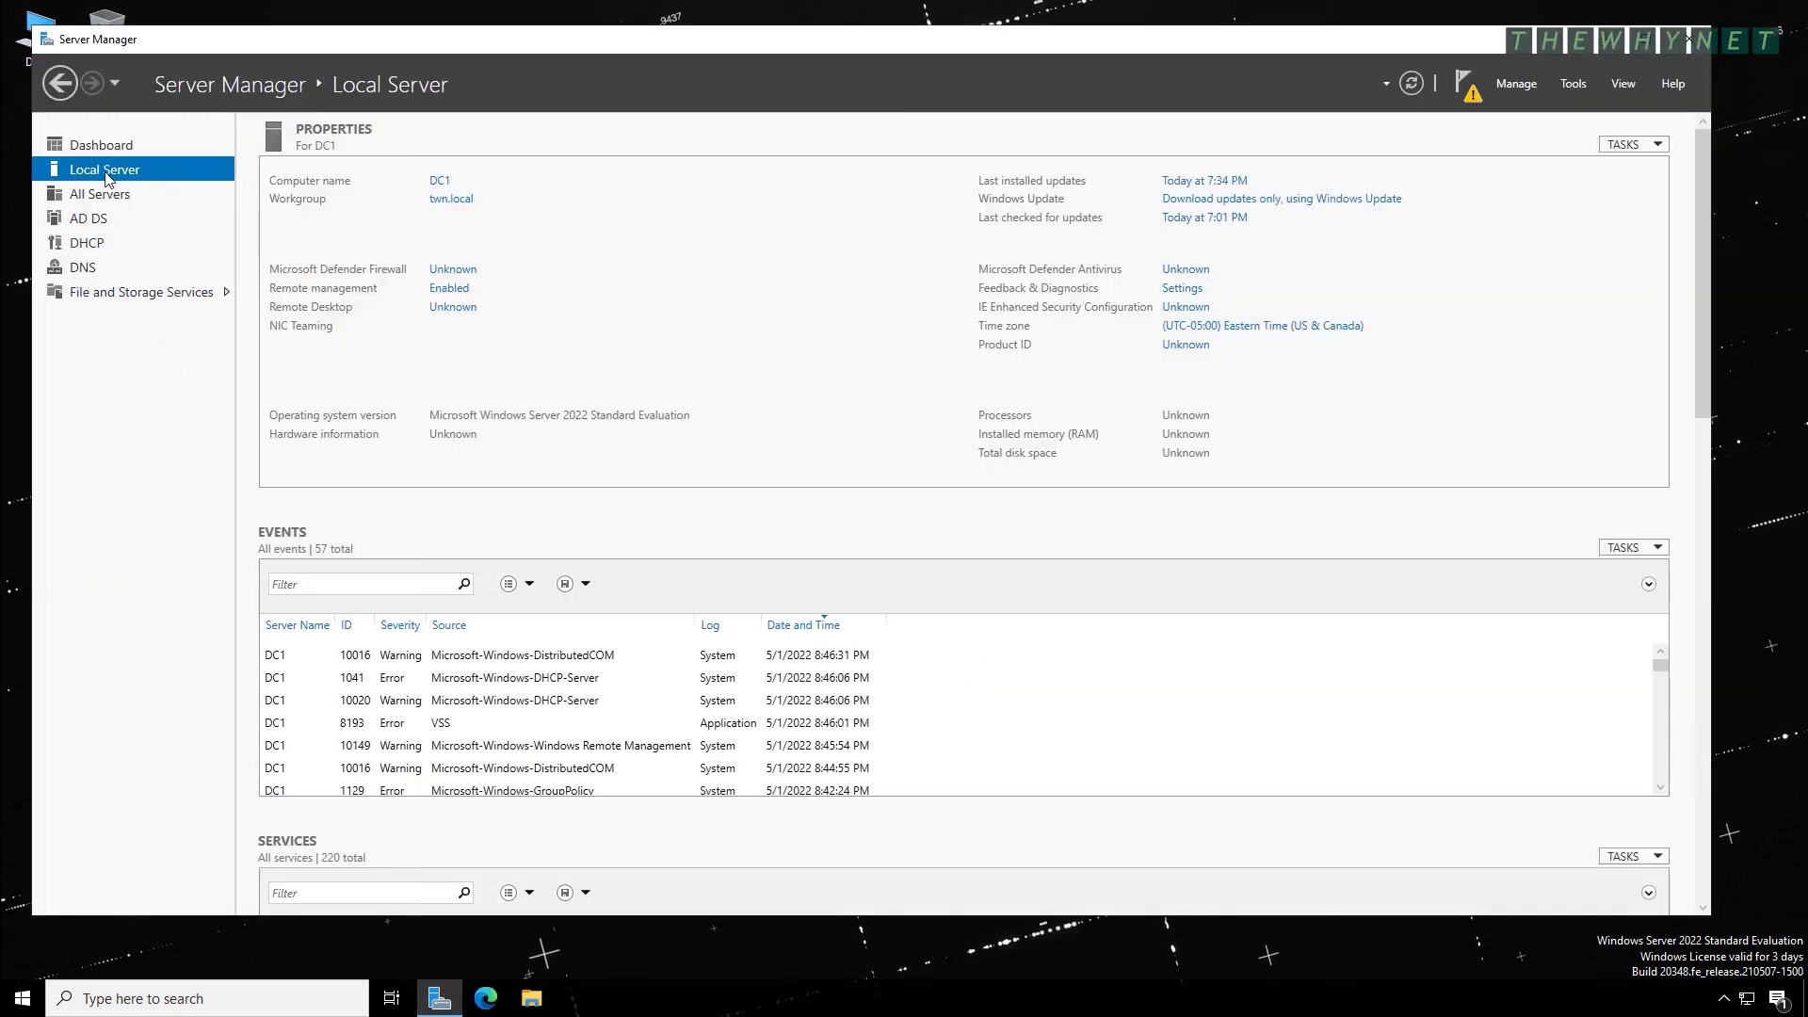
{"action": "left_click", "coordinate": [1706, 894]}
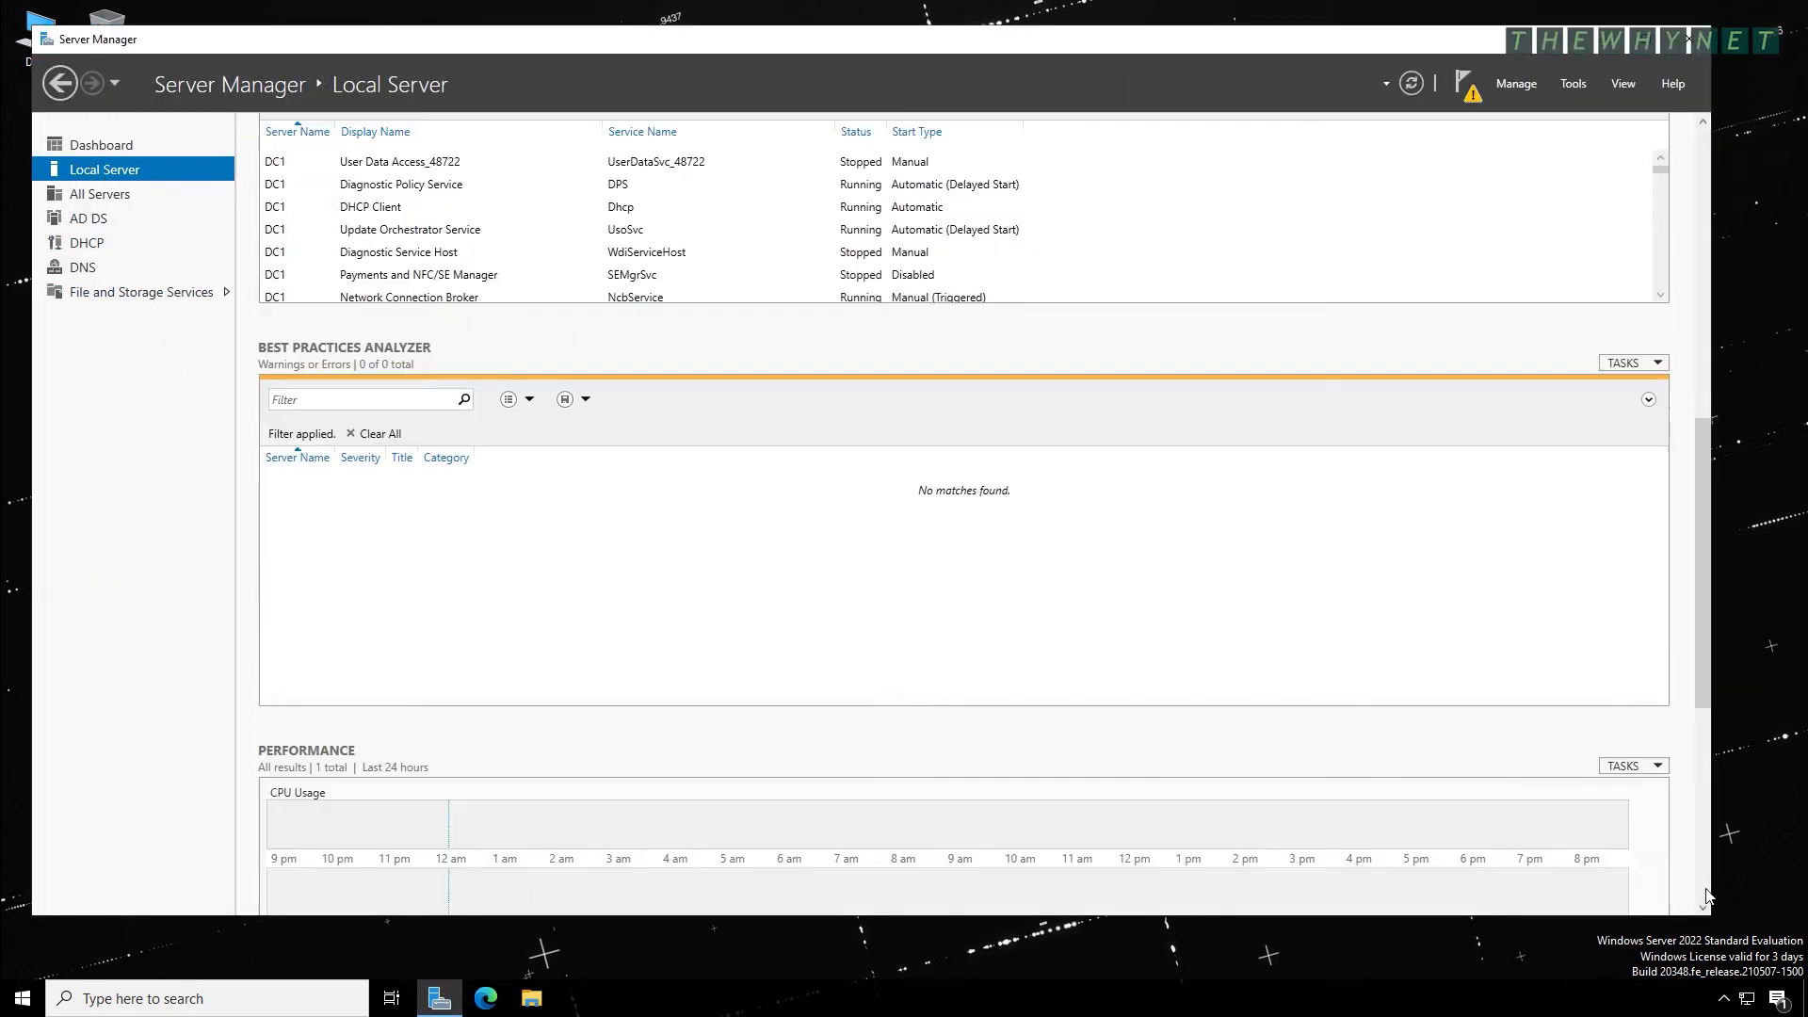
{"action": "left_click", "coordinate": [1634, 637]}
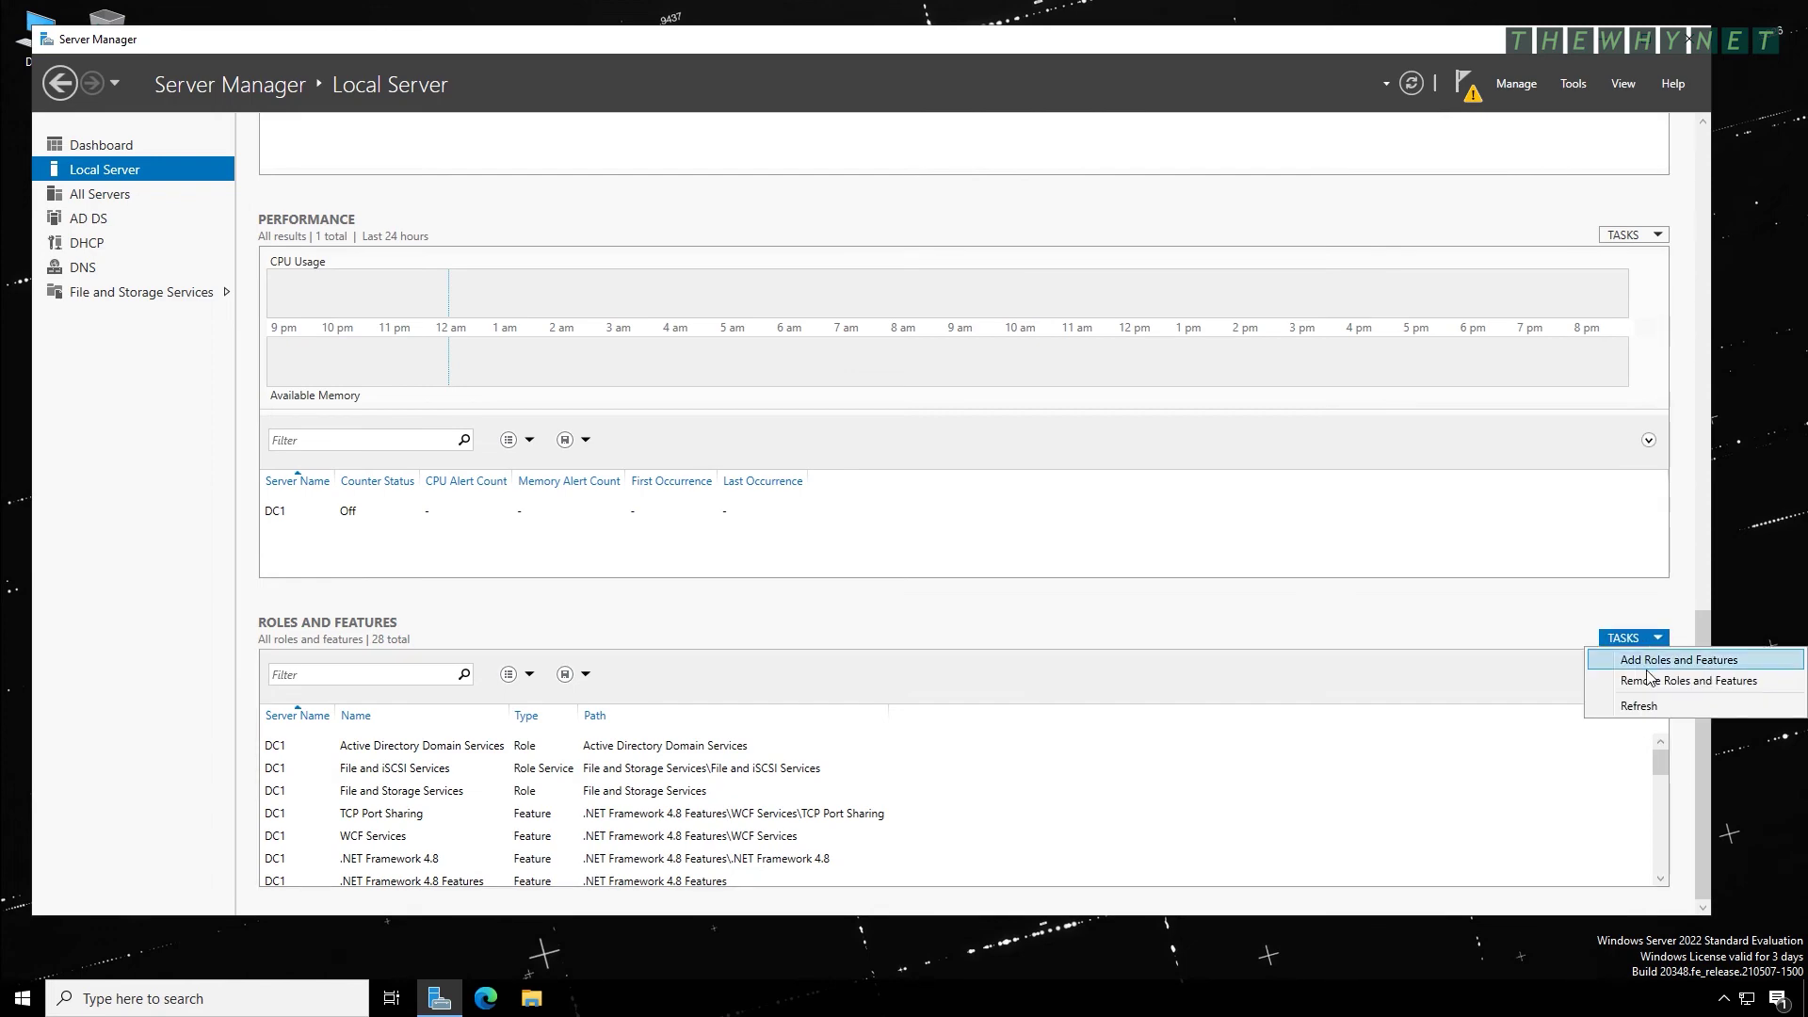
{"action": "left_click", "coordinate": [1649, 687]}
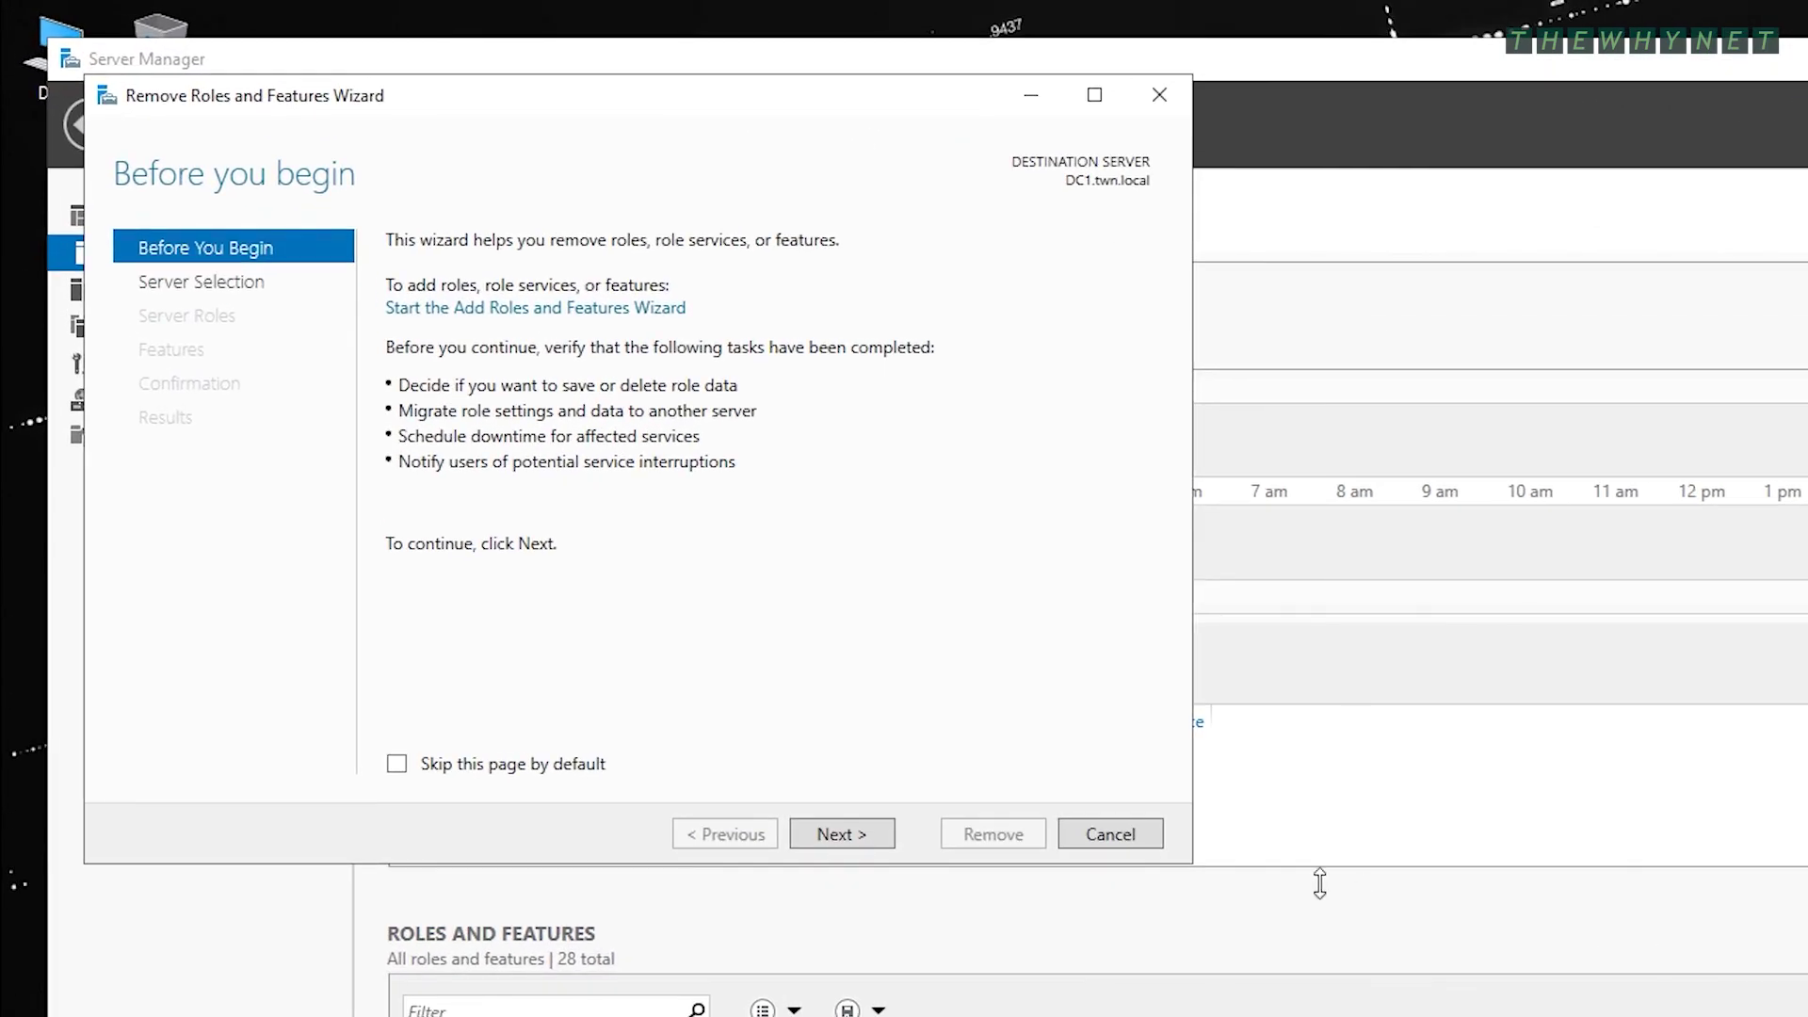
Step: On DC1, deselect AD DS, DHCP Server and DNS Server along with their management tools
{"action": "left_click", "coordinate": [844, 837]}
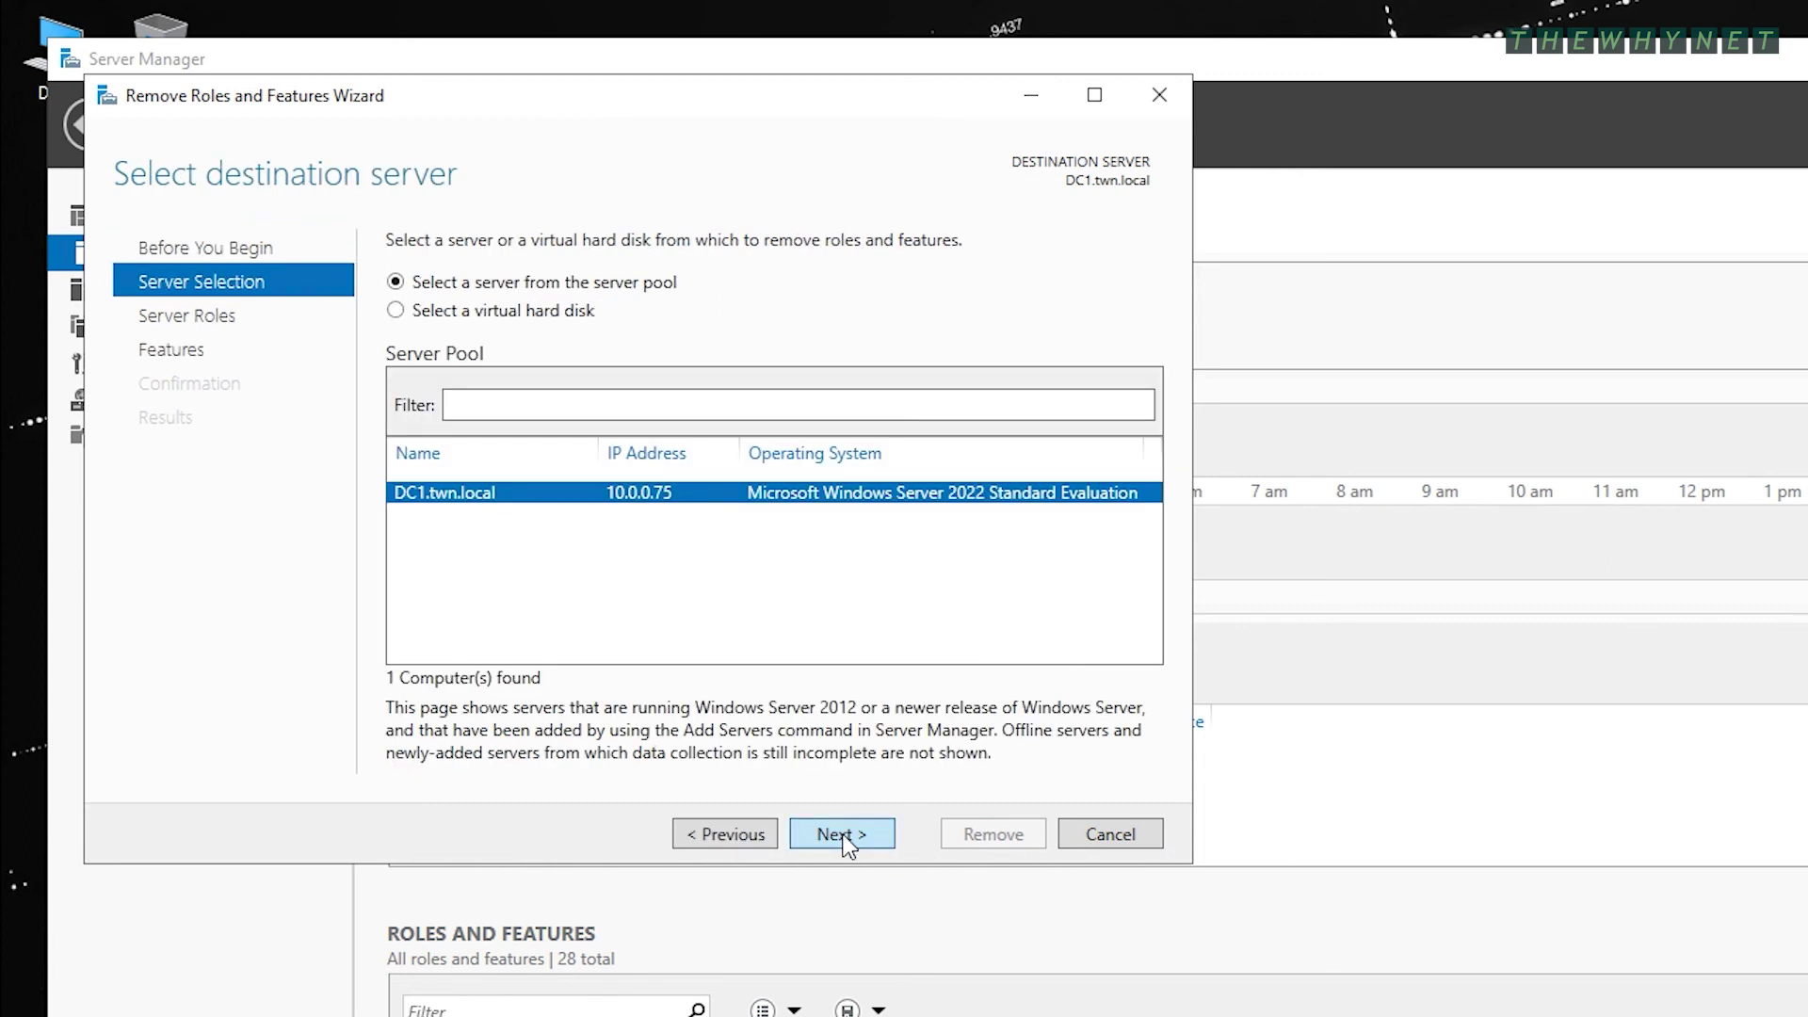
{"action": "left_click", "coordinate": [845, 836]}
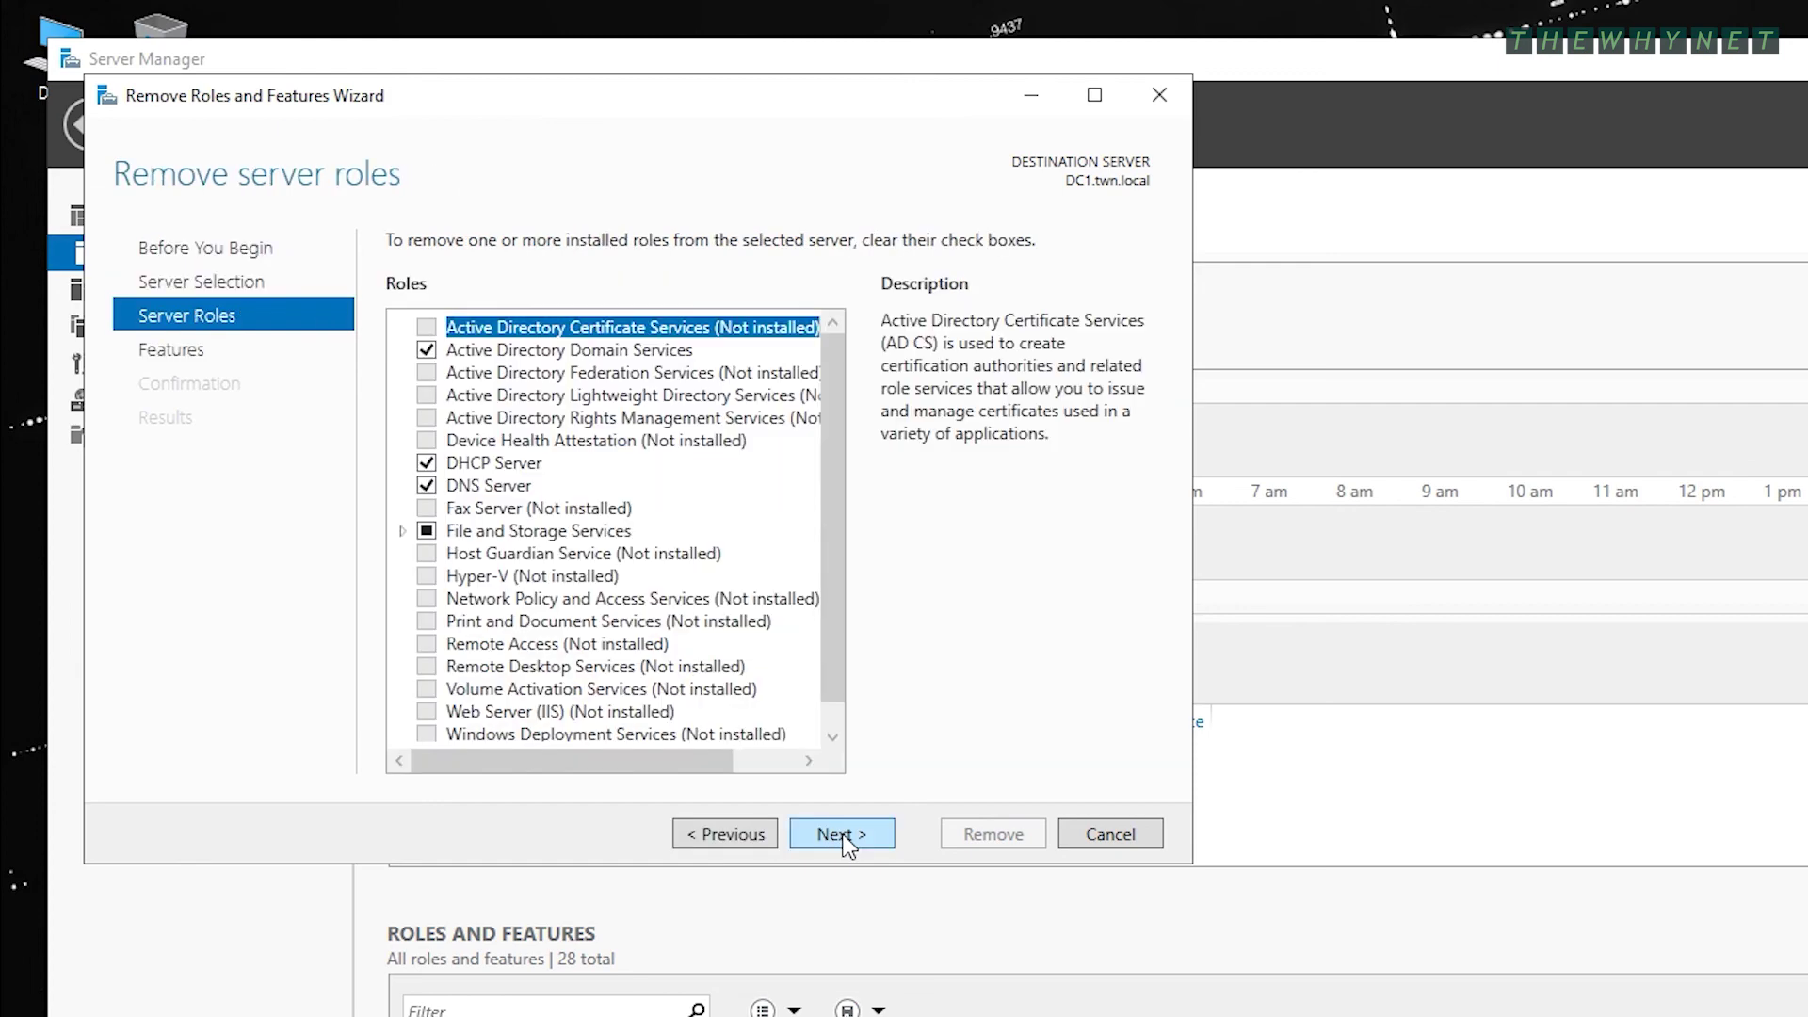
{"action": "left_click", "coordinate": [428, 349]}
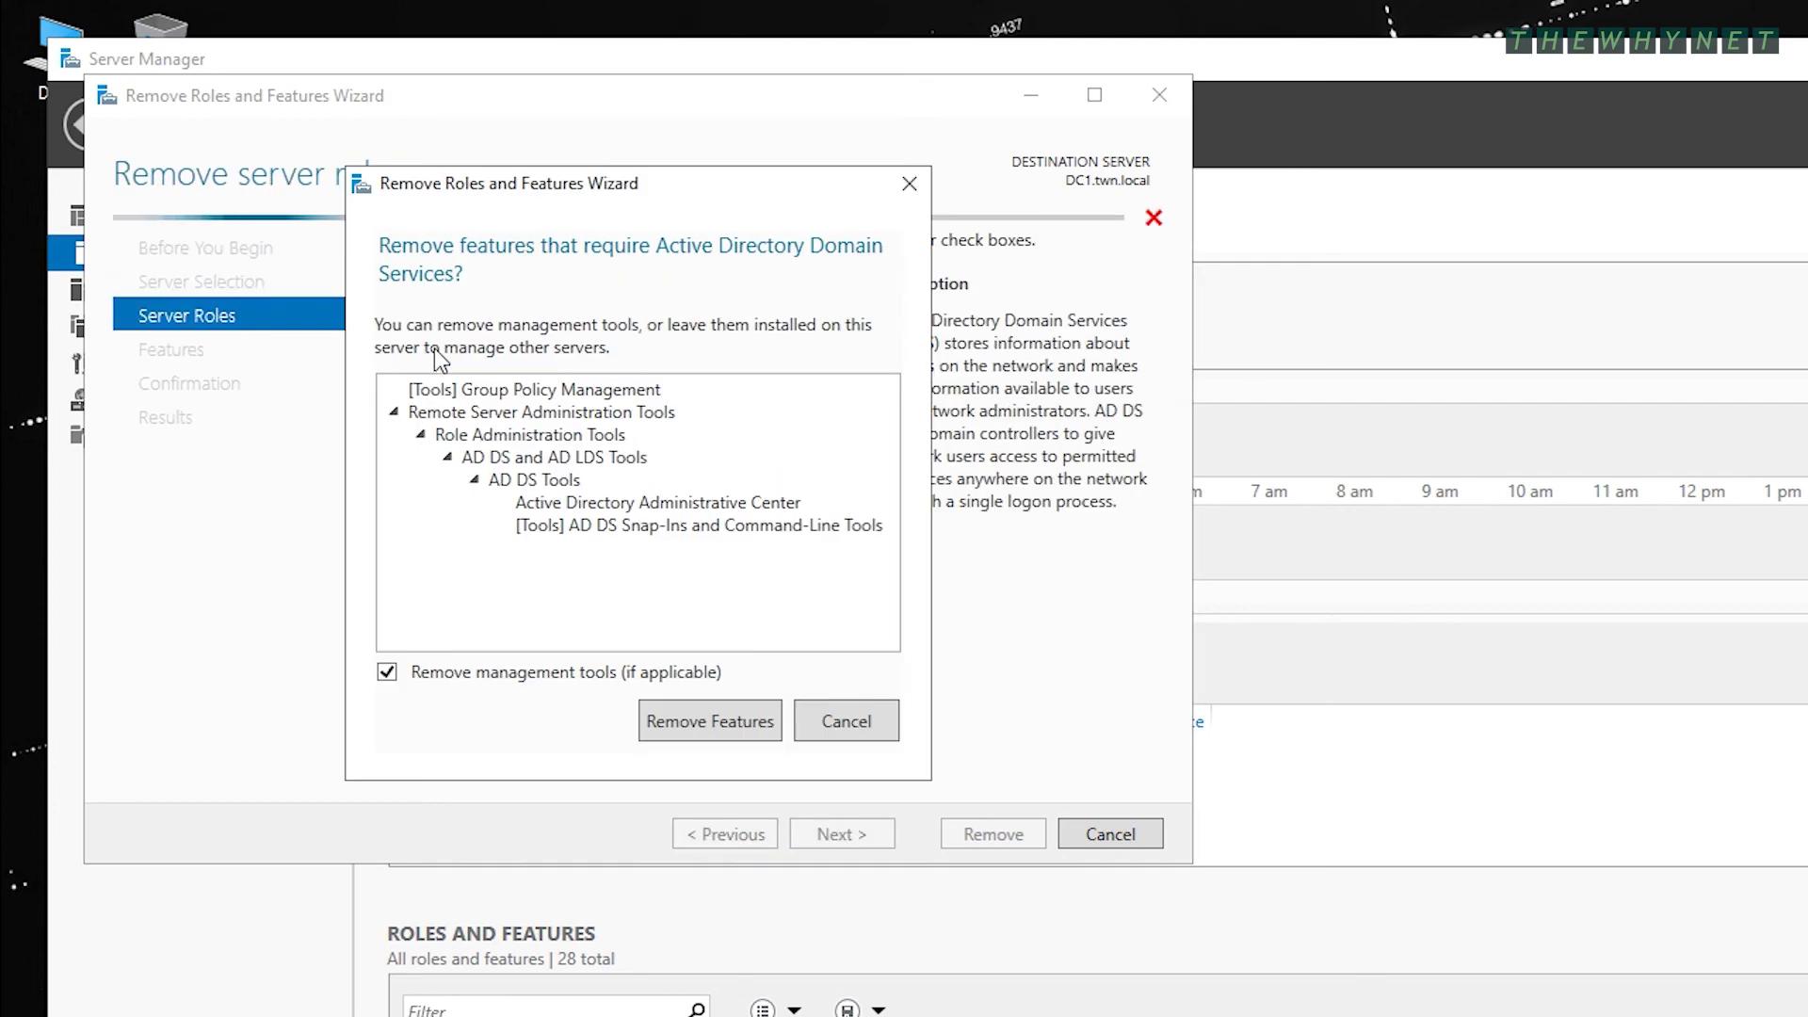
{"action": "left_click", "coordinate": [723, 716]}
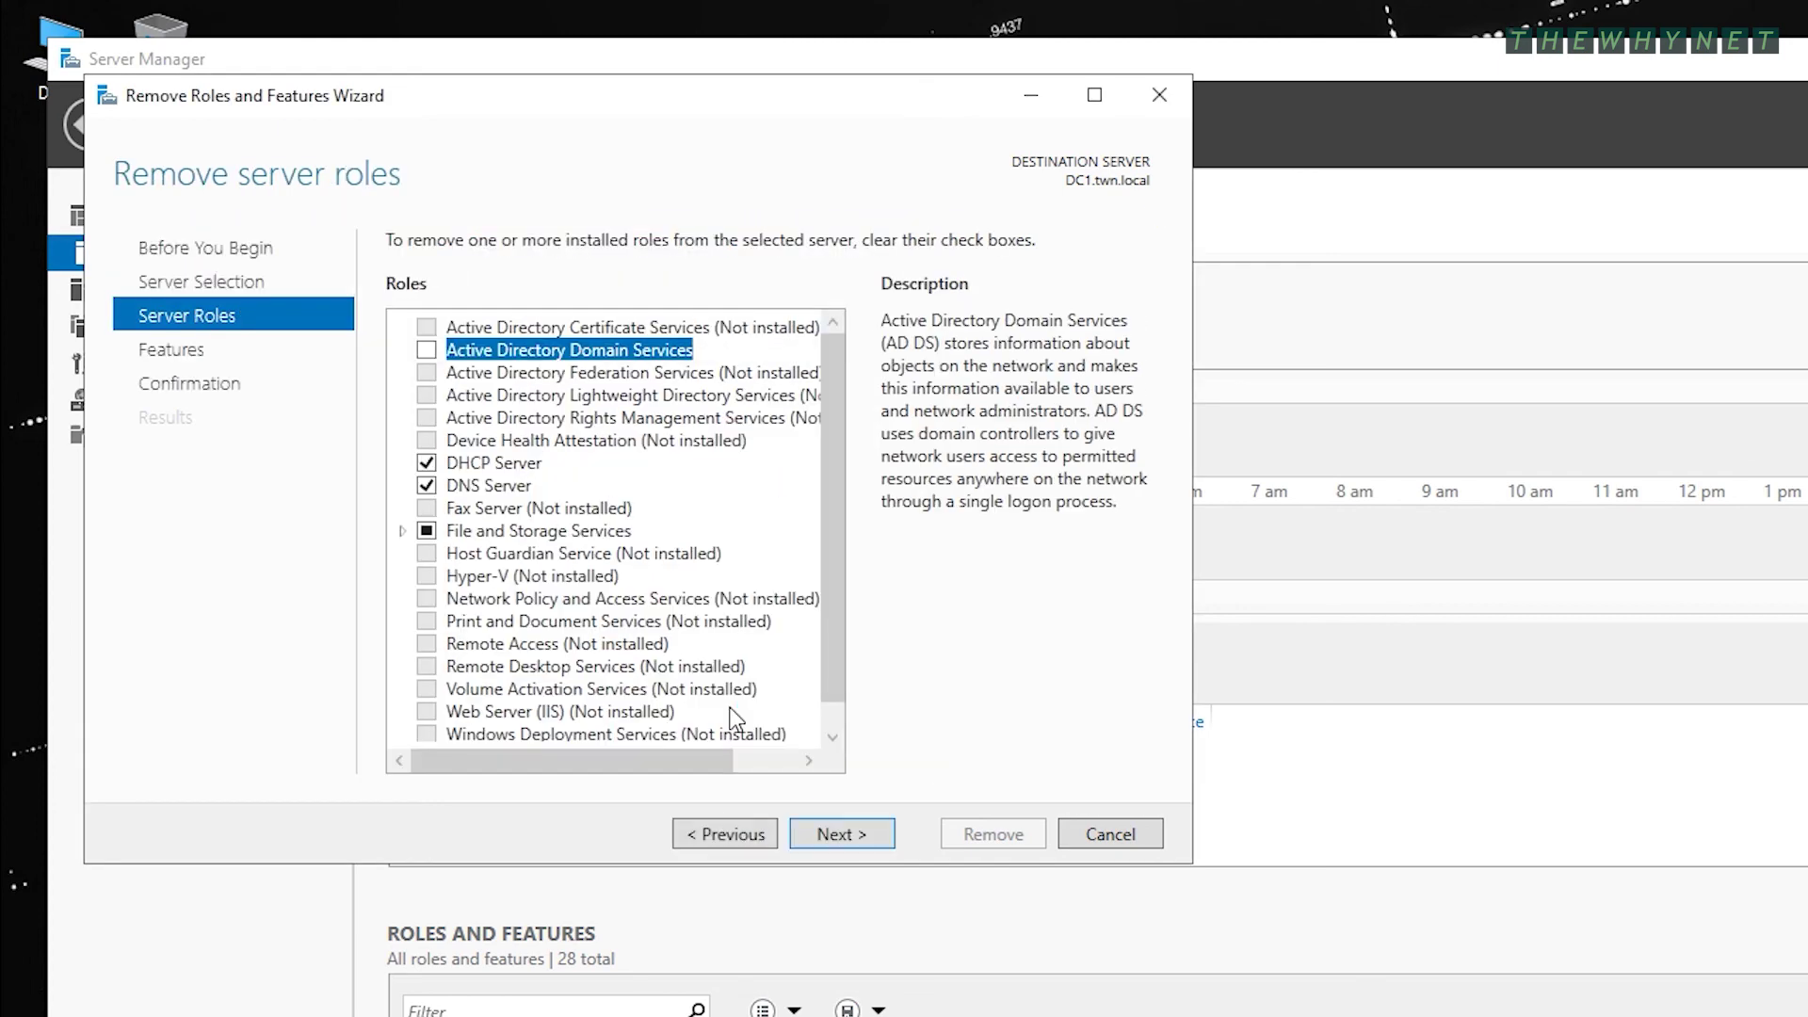
{"action": "left_click", "coordinate": [426, 462]}
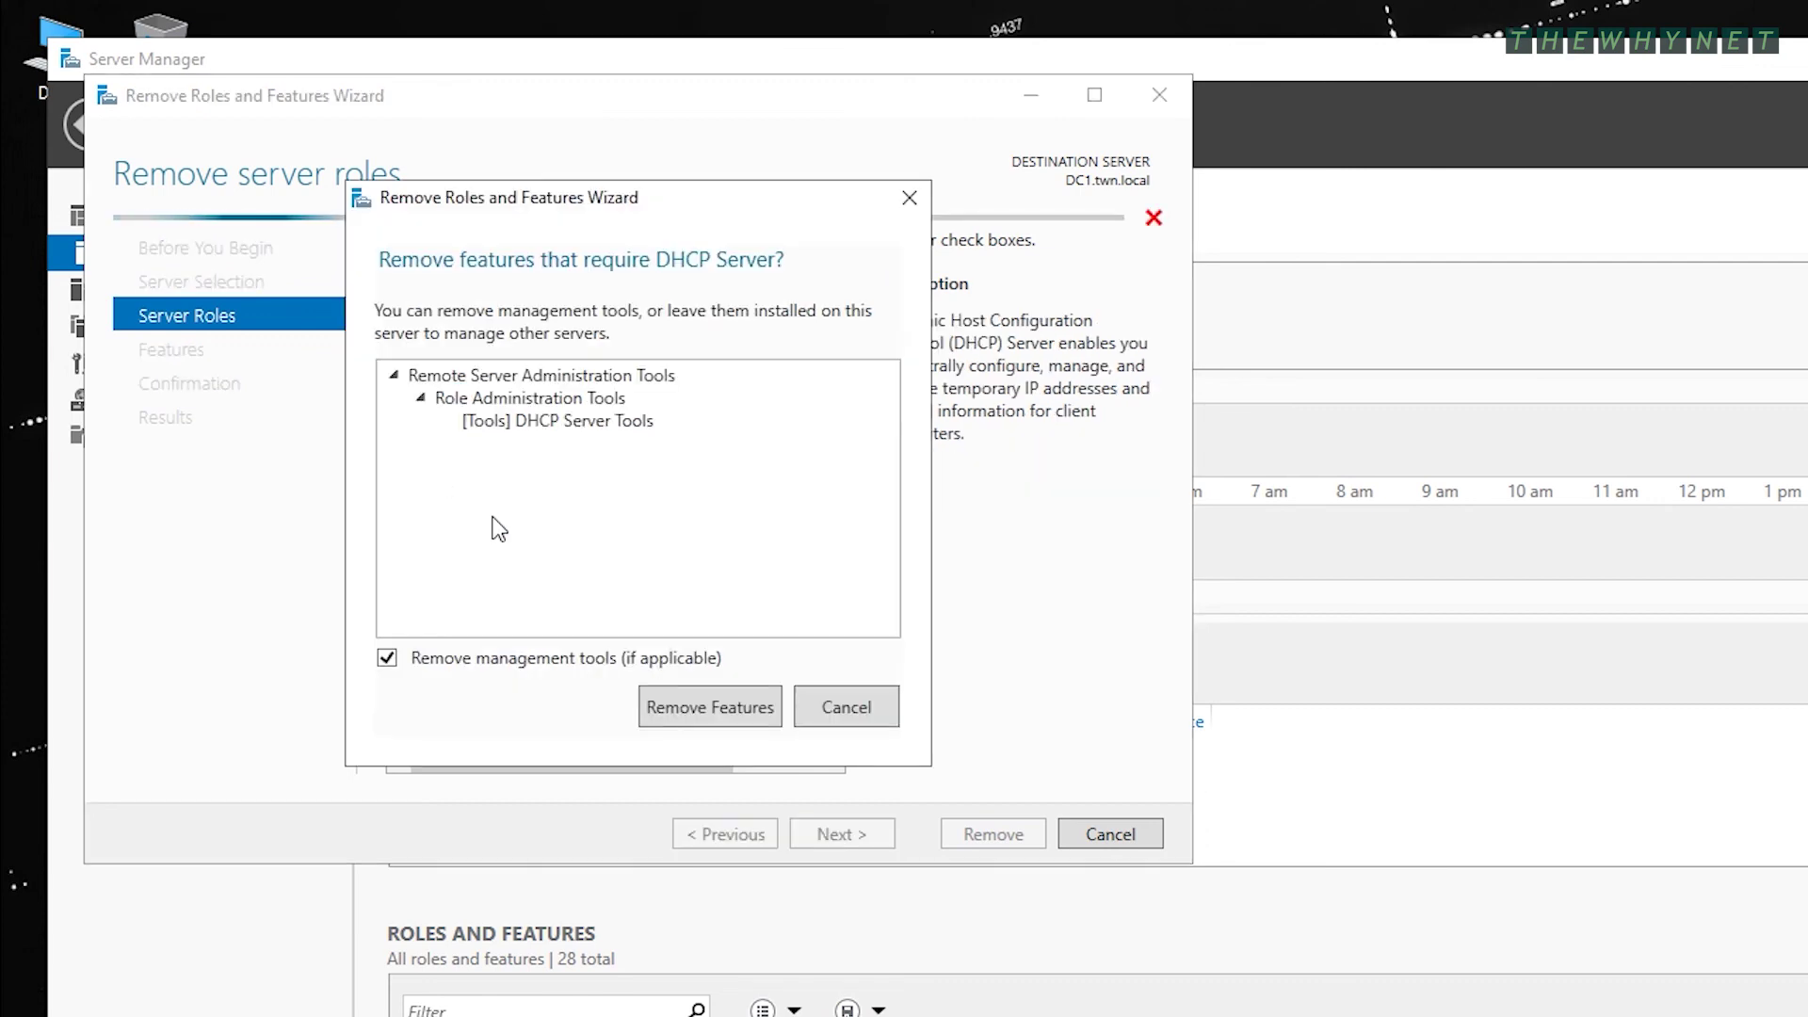
{"action": "left_click", "coordinate": [659, 701]}
{"action": "left_click", "coordinate": [426, 485]}
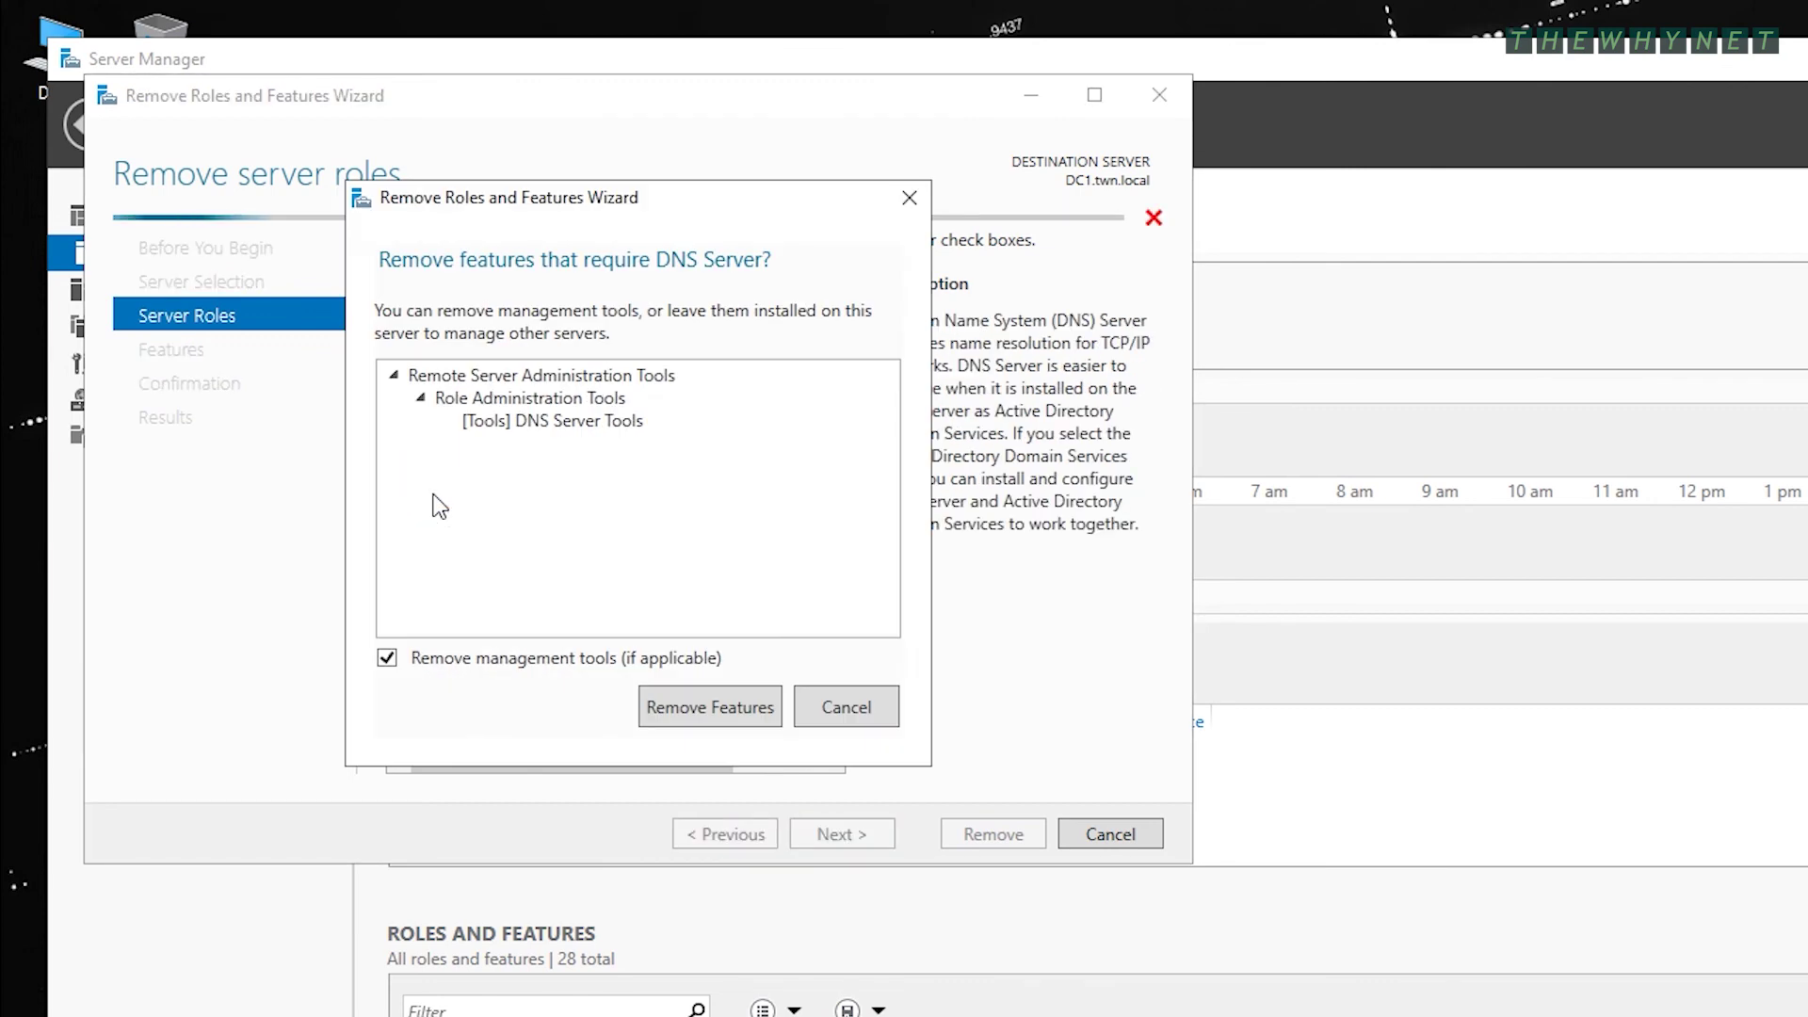
{"action": "left_click", "coordinate": [687, 708]}
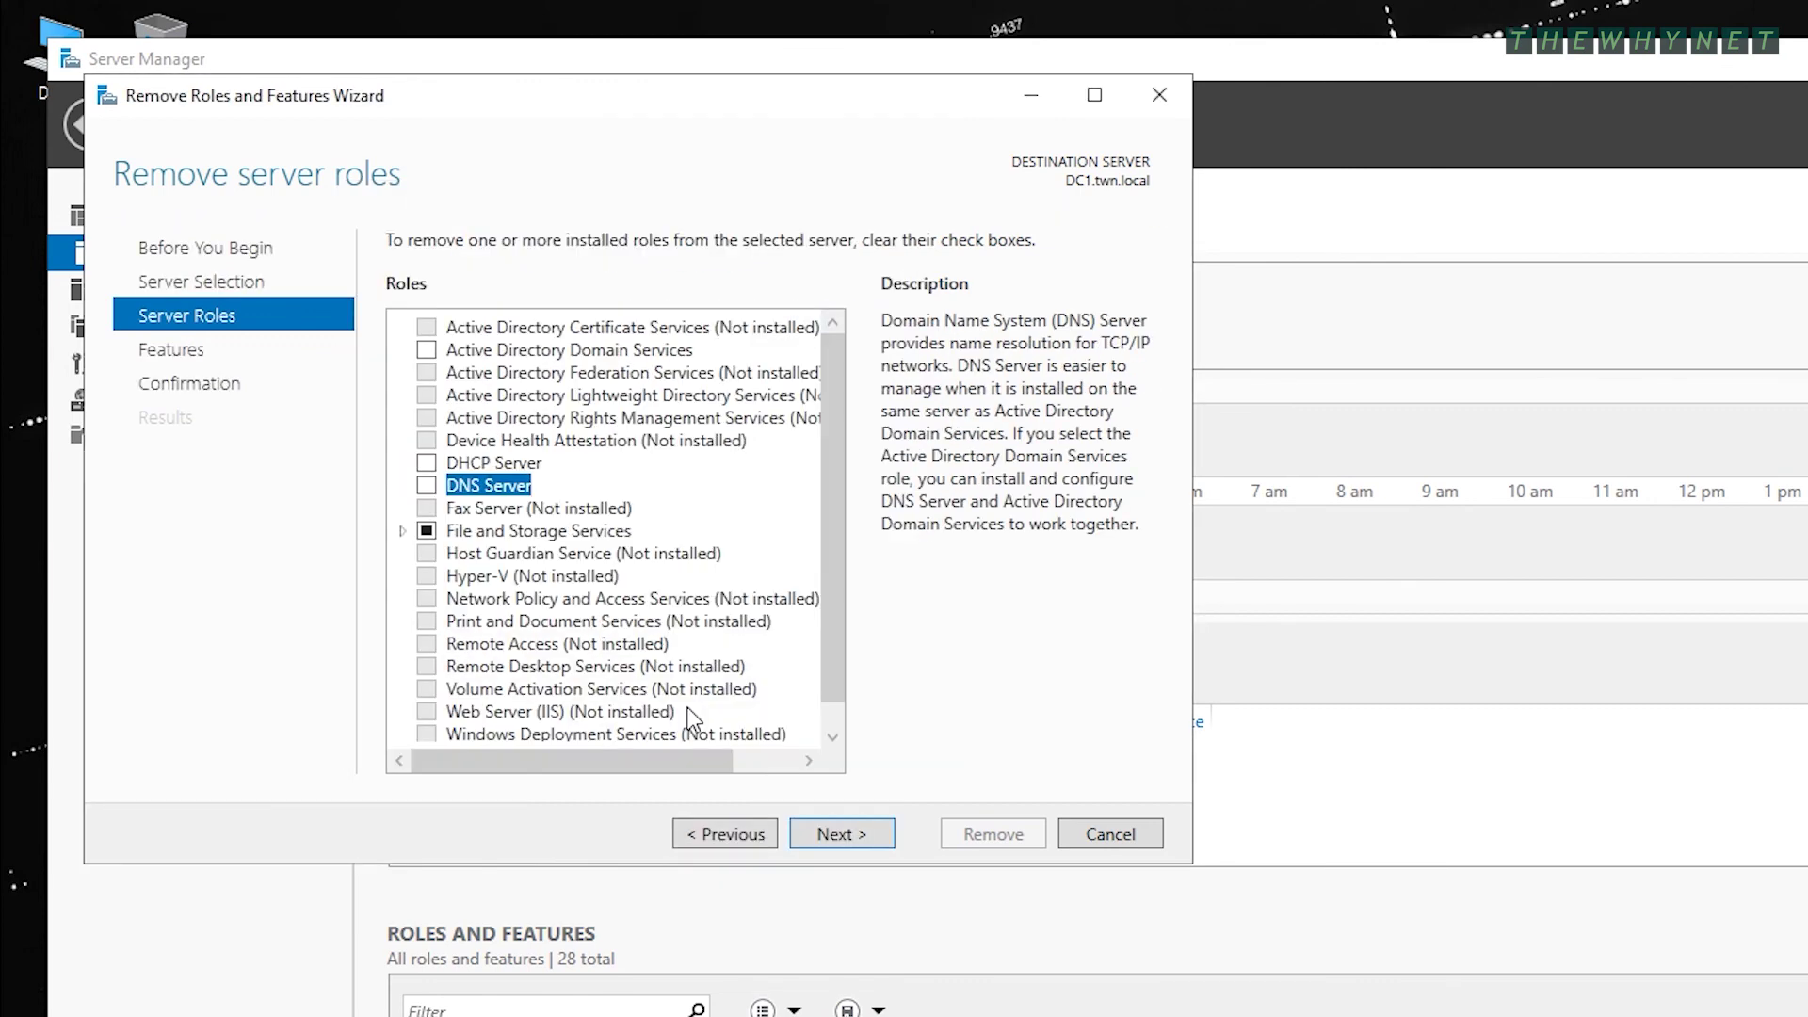
Step: Confirm and run the removal, then close the finished wizard
{"action": "left_click", "coordinate": [856, 829]}
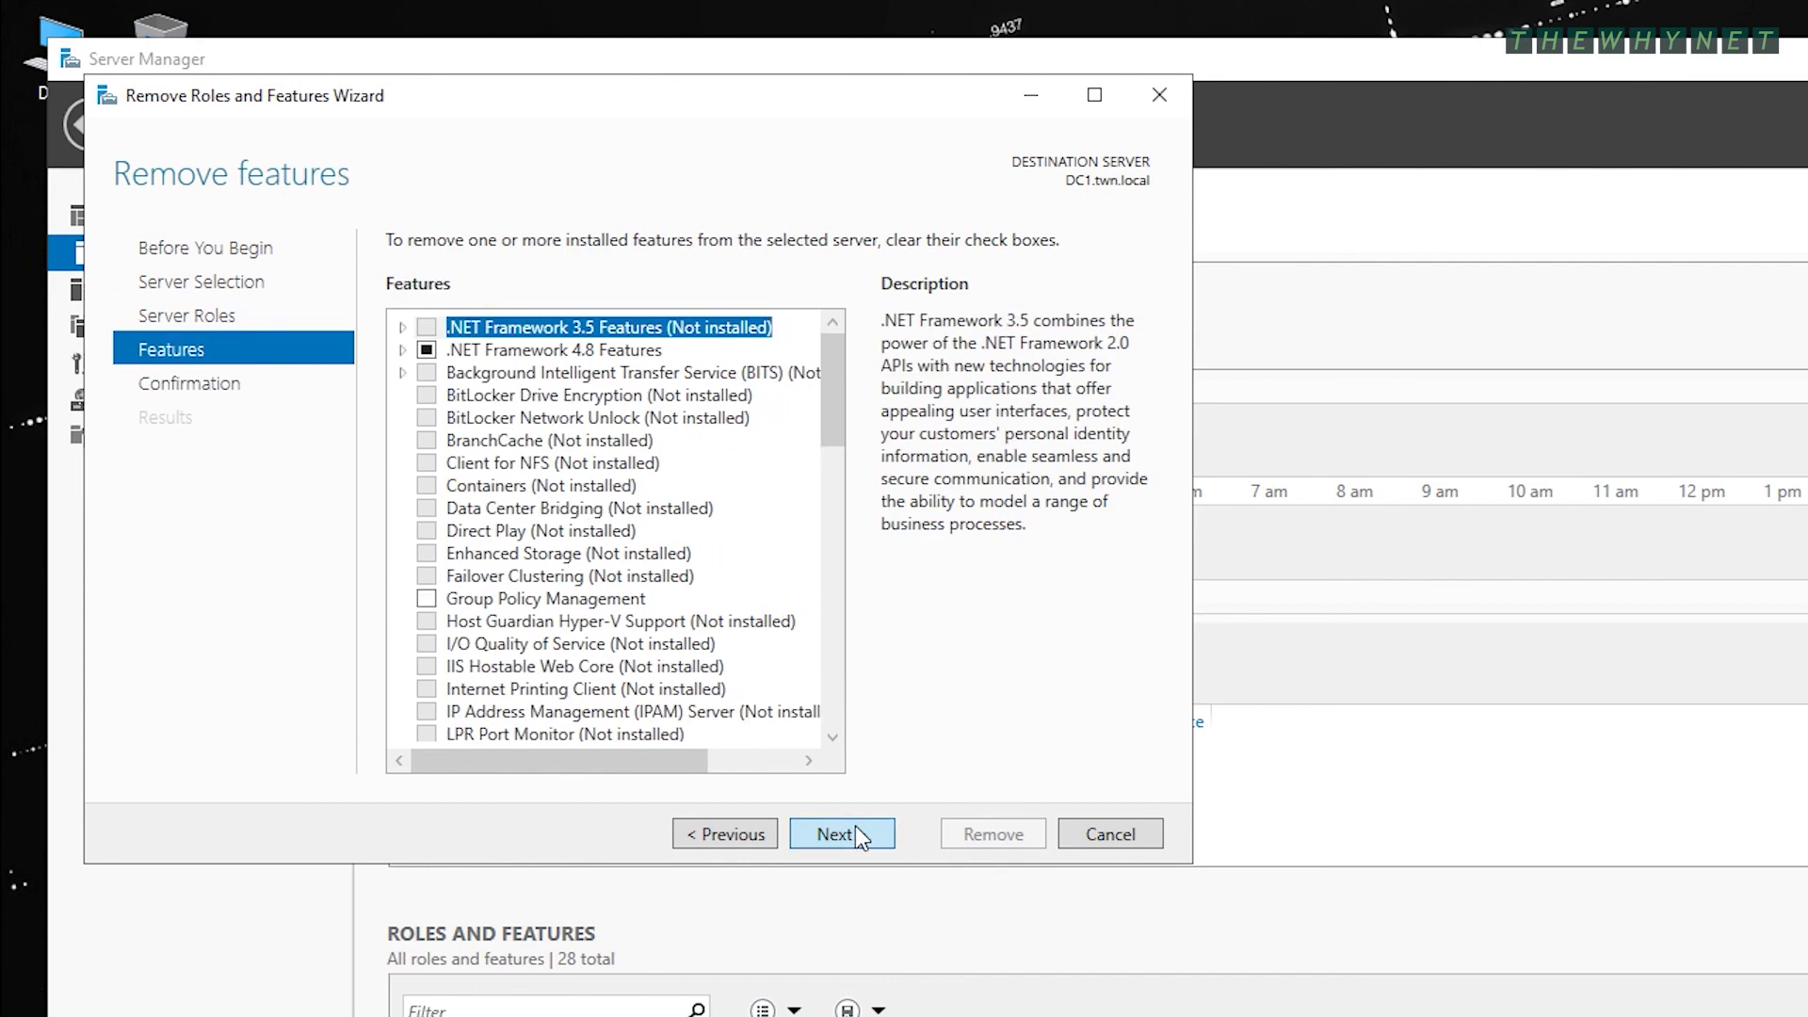
{"action": "left_click", "coordinate": [856, 832]}
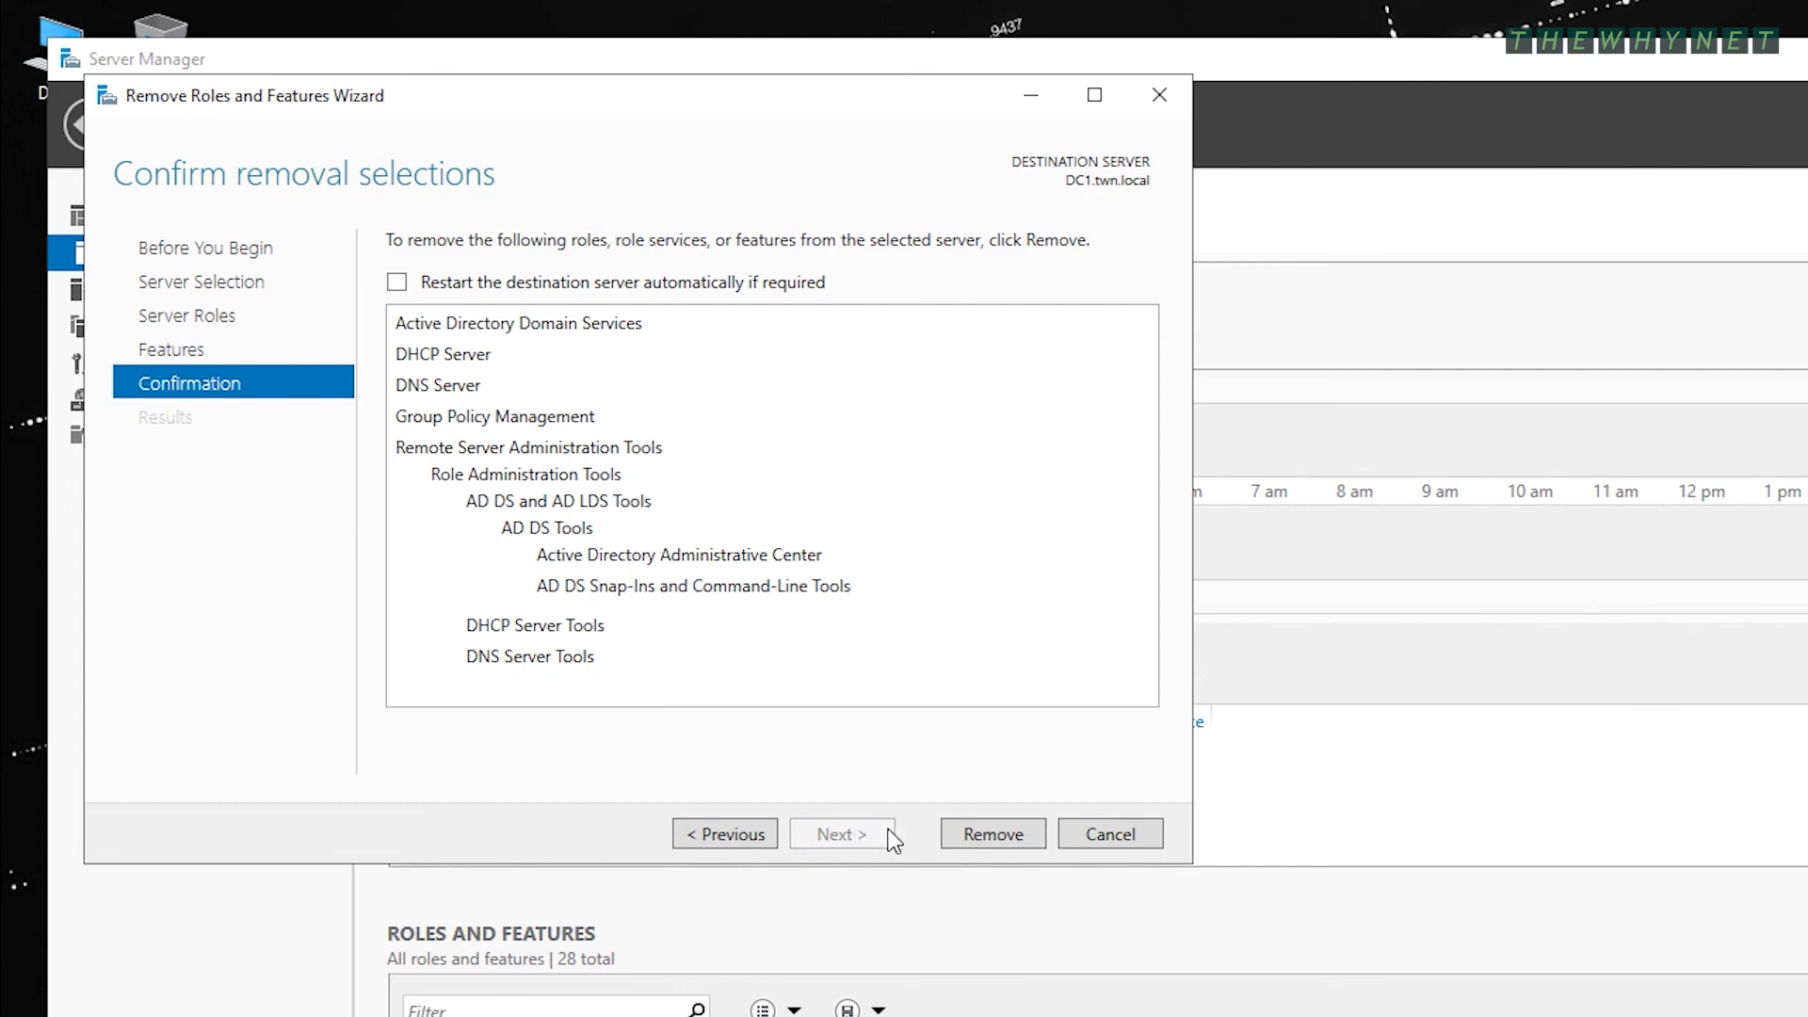
{"action": "left_click", "coordinate": [1008, 833]}
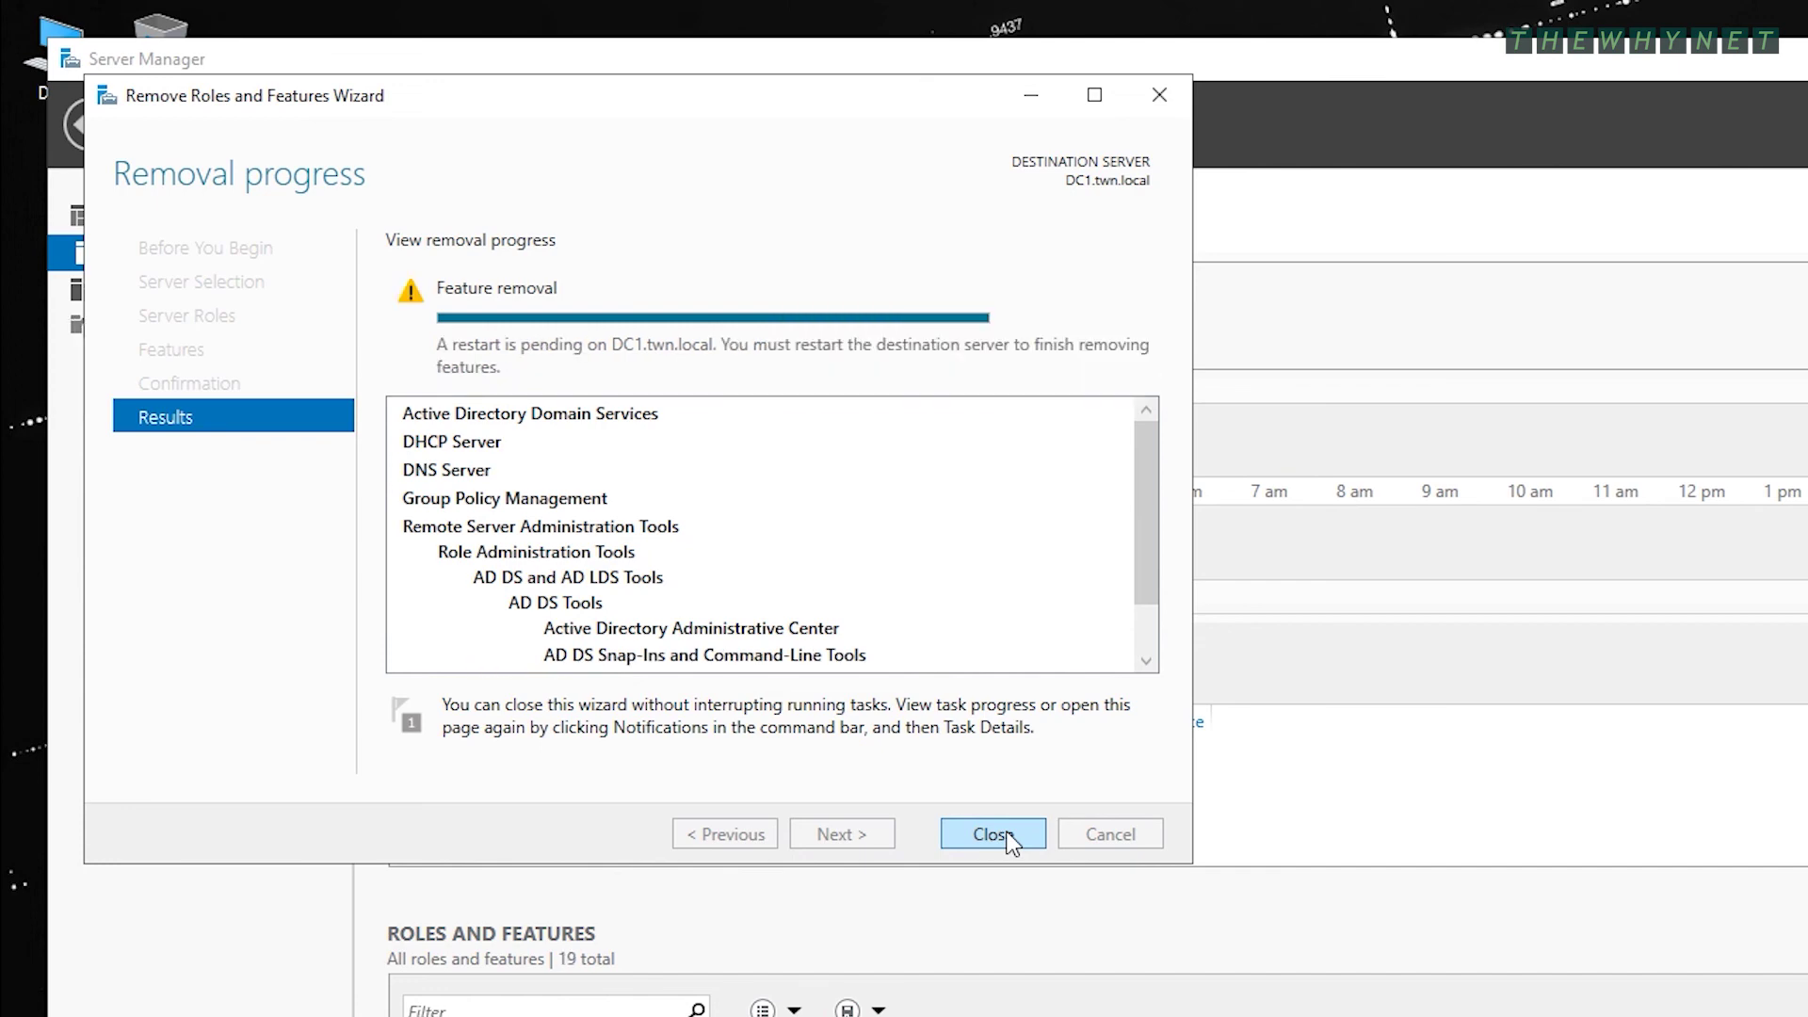
{"action": "left_click", "coordinate": [1005, 834]}
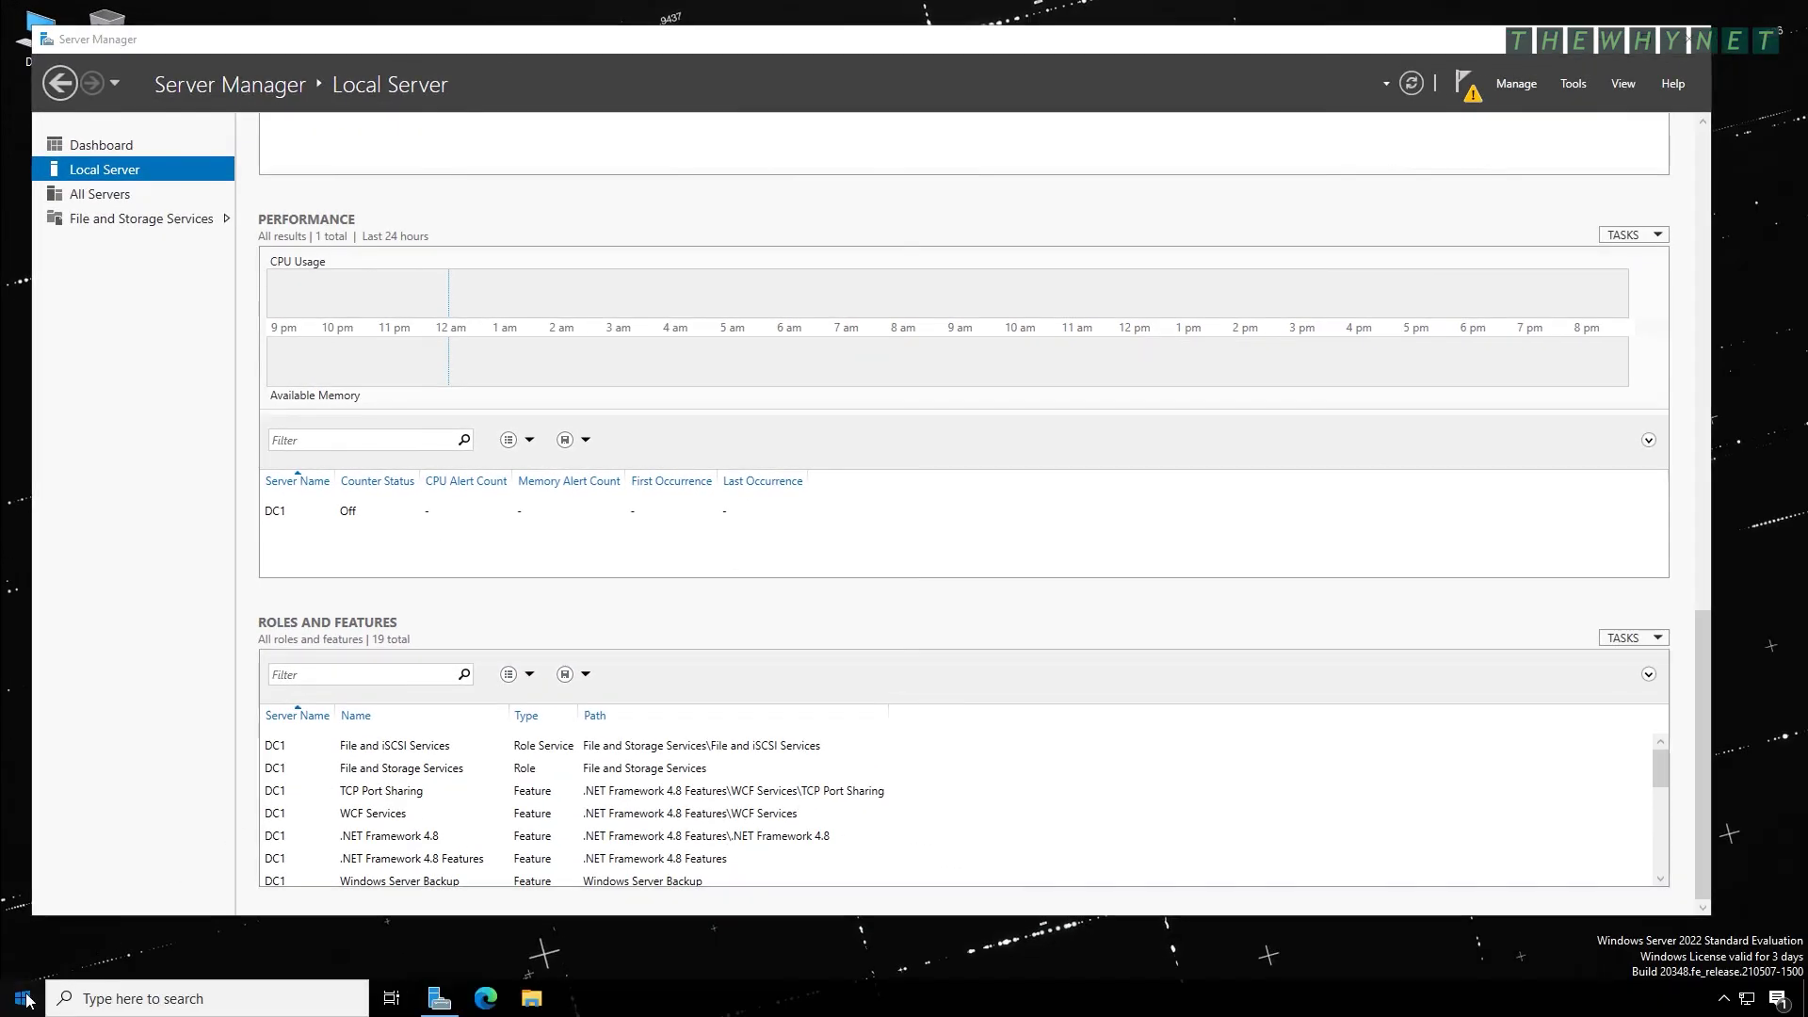
{"action": "left_click", "coordinate": [23, 997]}
Step: Restart DC1 to complete the role removal, sign back in and dismiss the license notice
{"action": "left_click", "coordinate": [23, 958]}
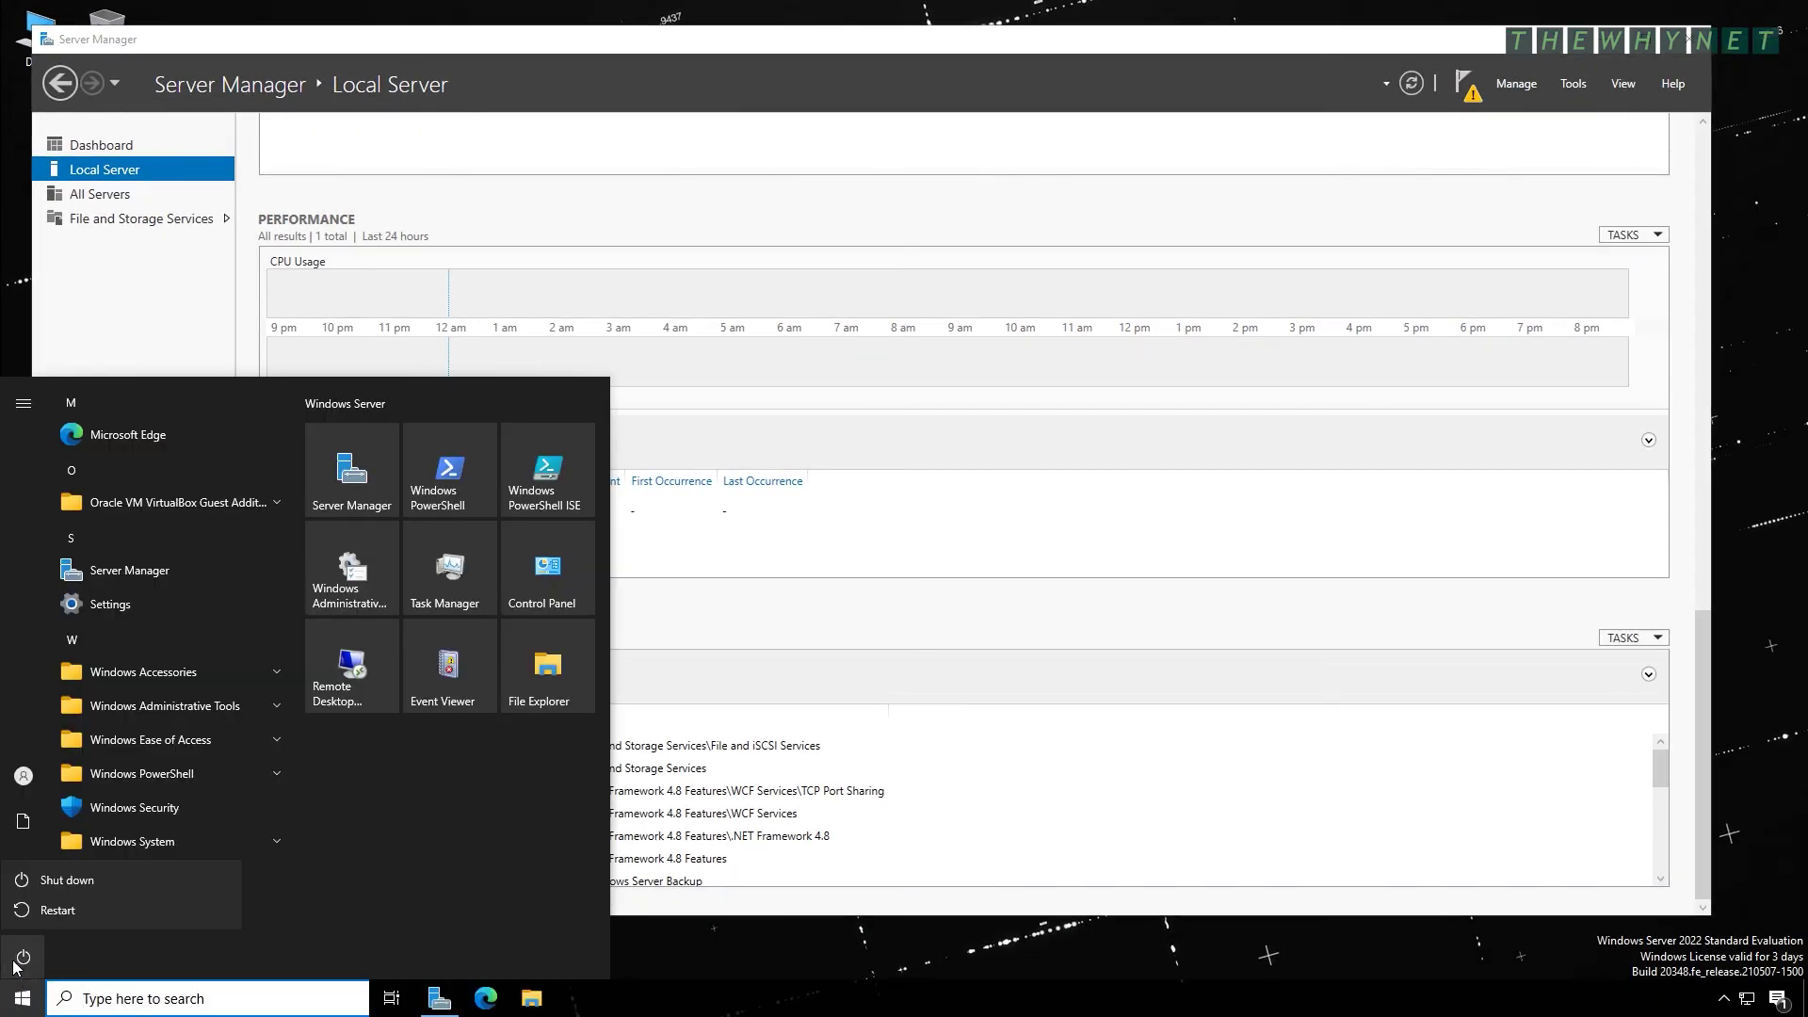
{"action": "left_click", "coordinate": [51, 907]}
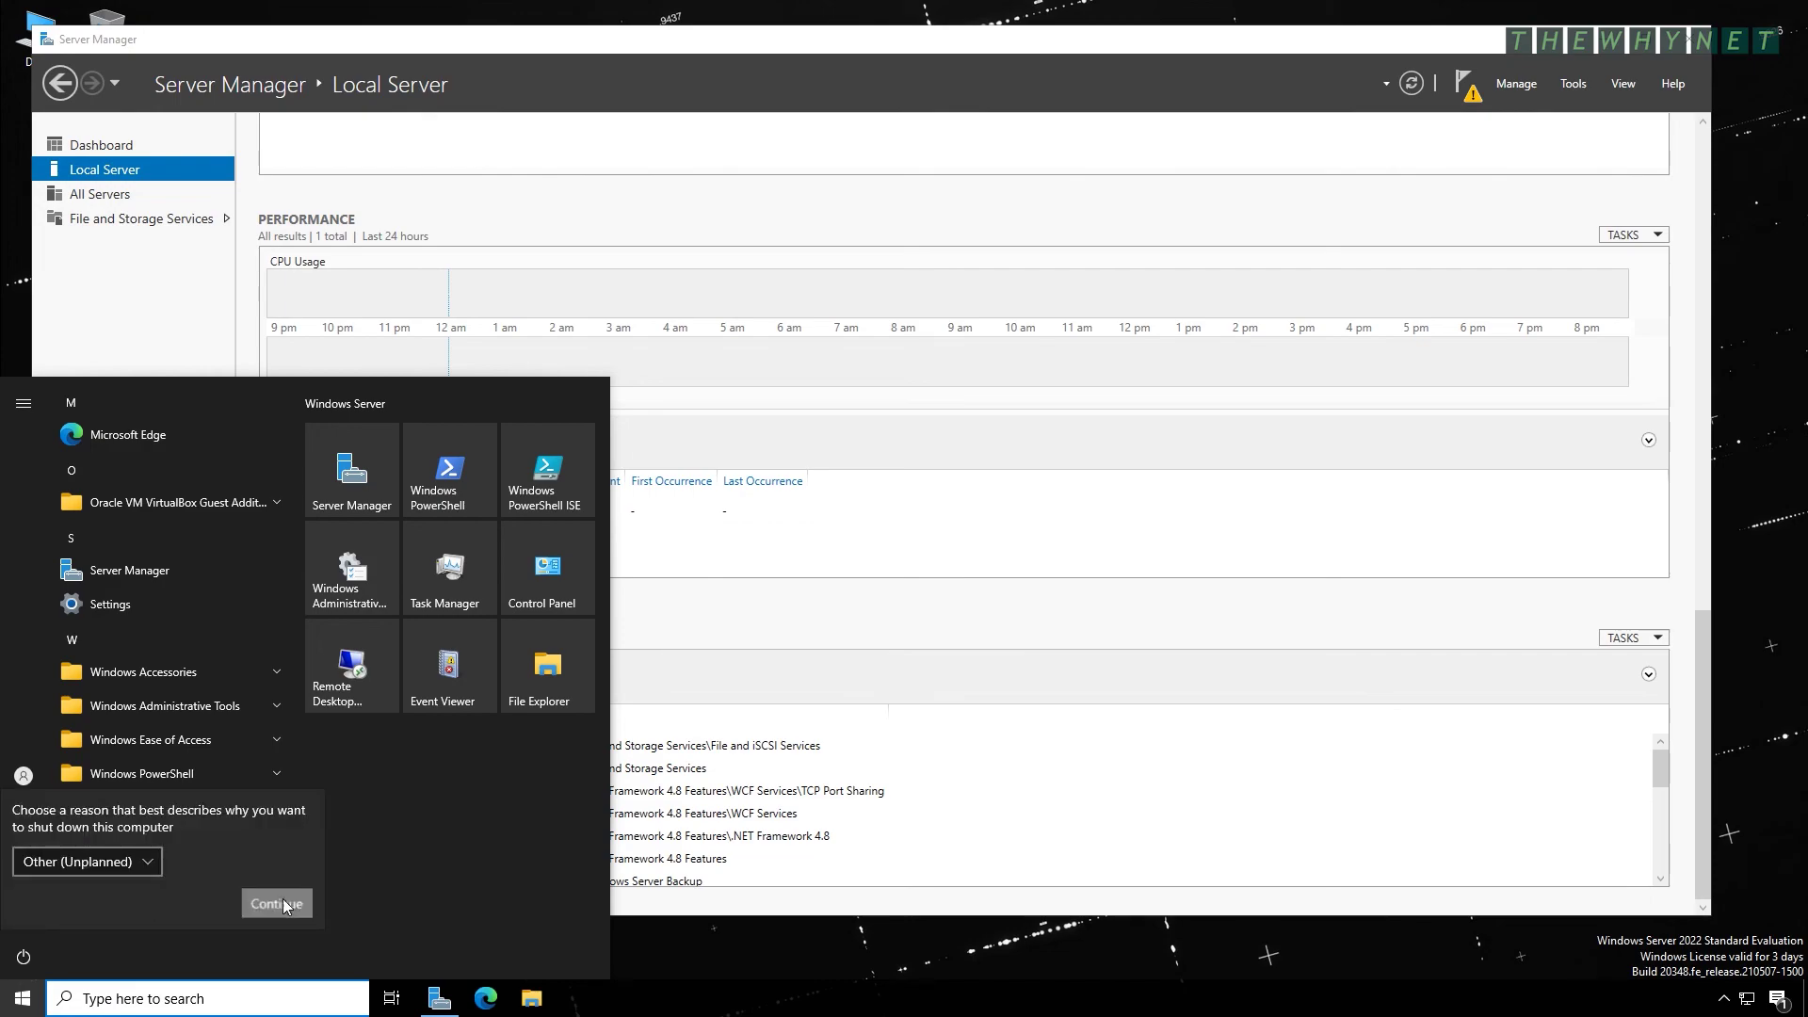
{"action": "left_click", "coordinate": [280, 901]}
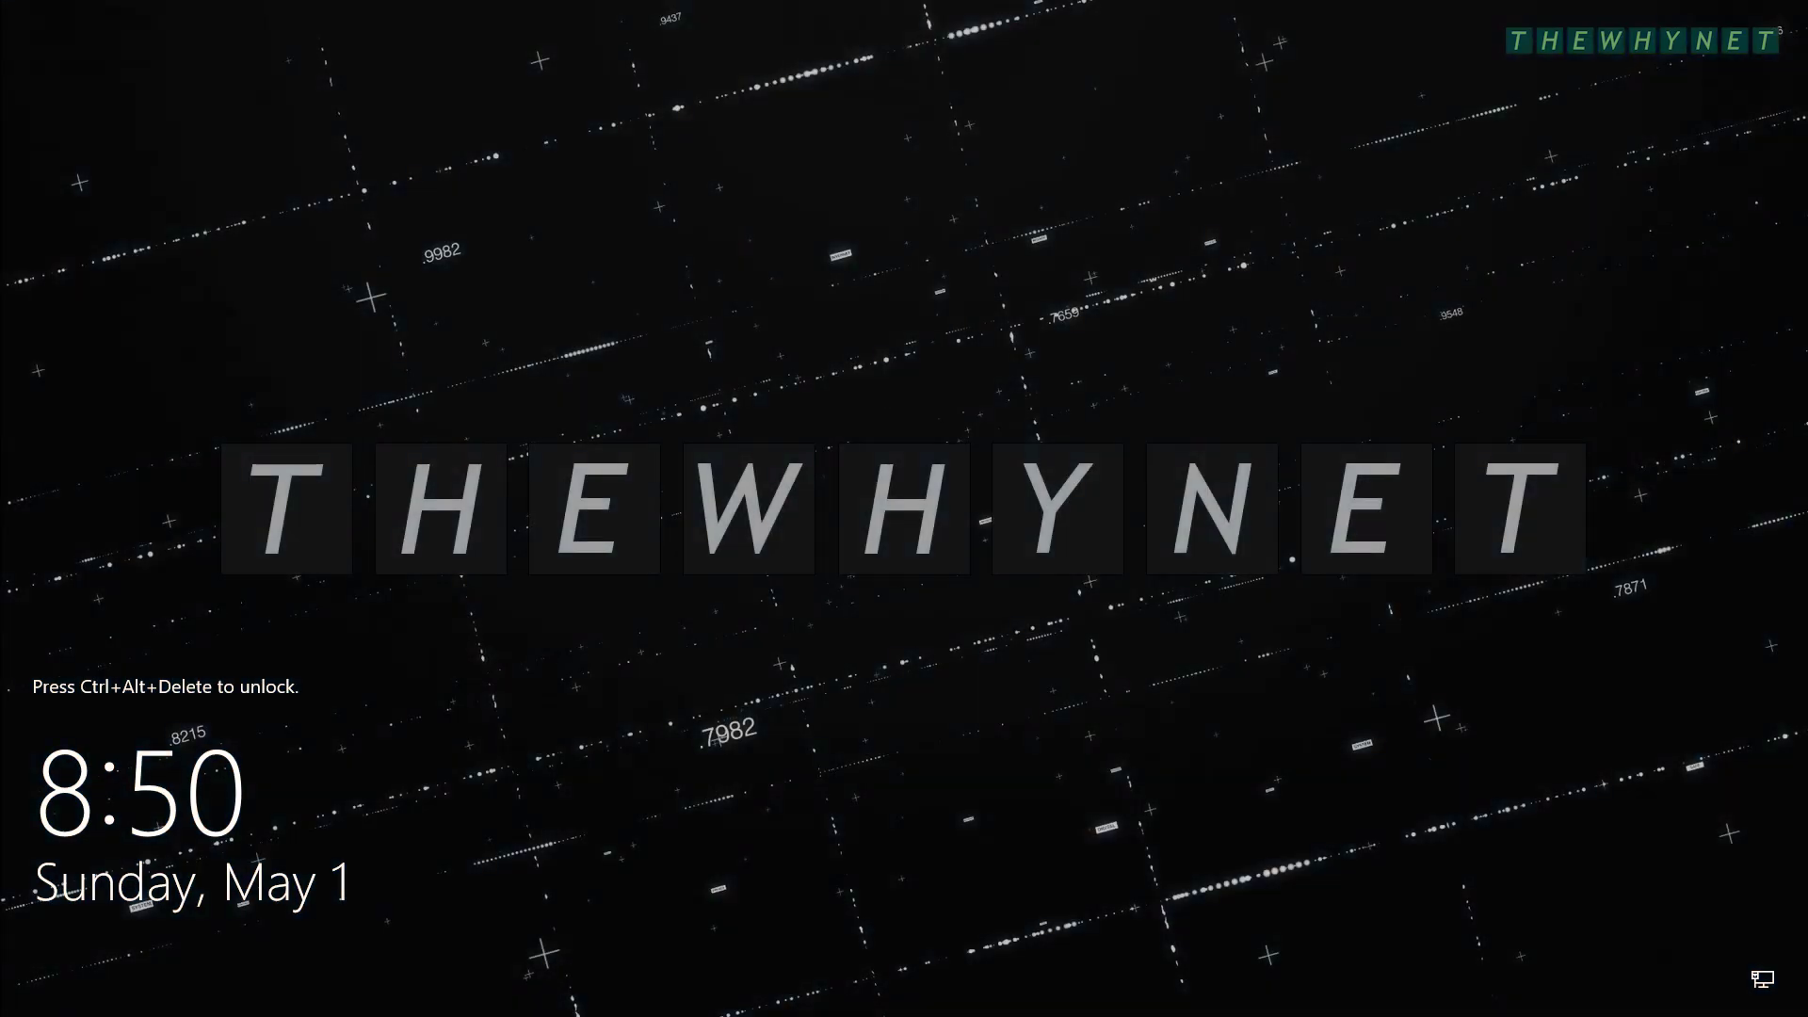
{"action": "key", "text": "ctrl+alt+Delete"}
{"action": "type", "text": "•••••••"}
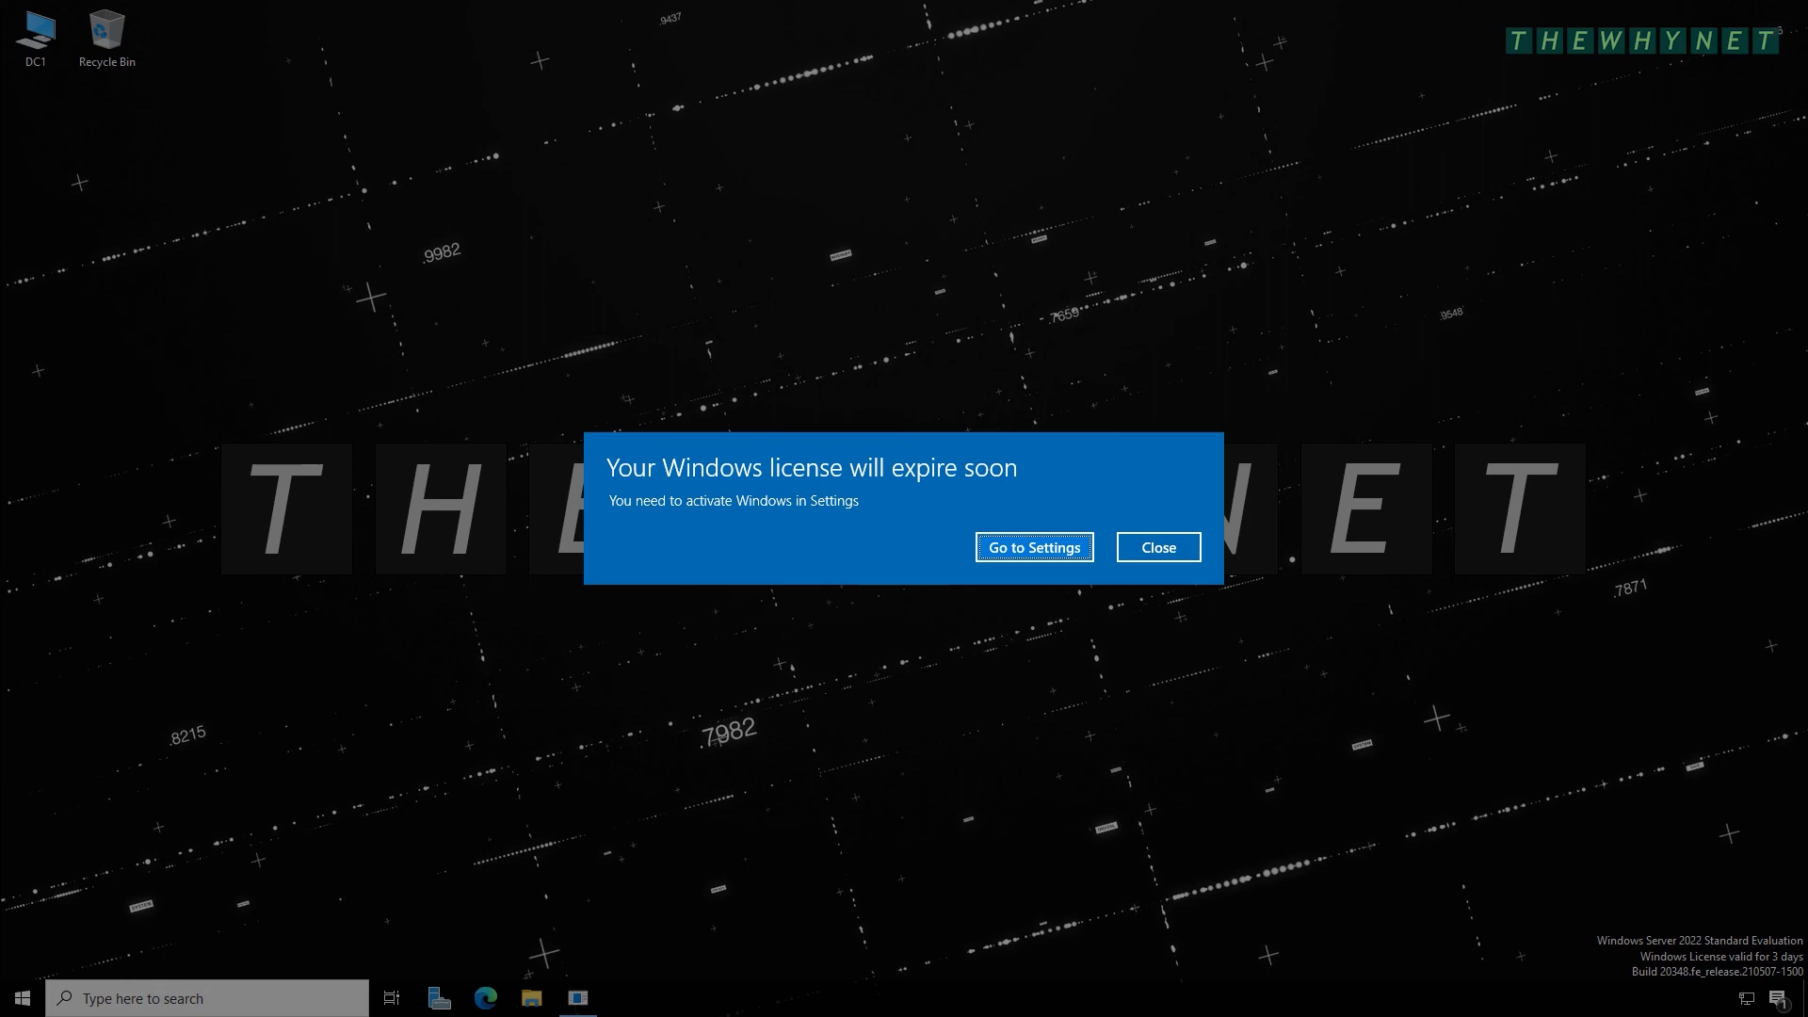
{"action": "left_click", "coordinate": [1149, 550]}
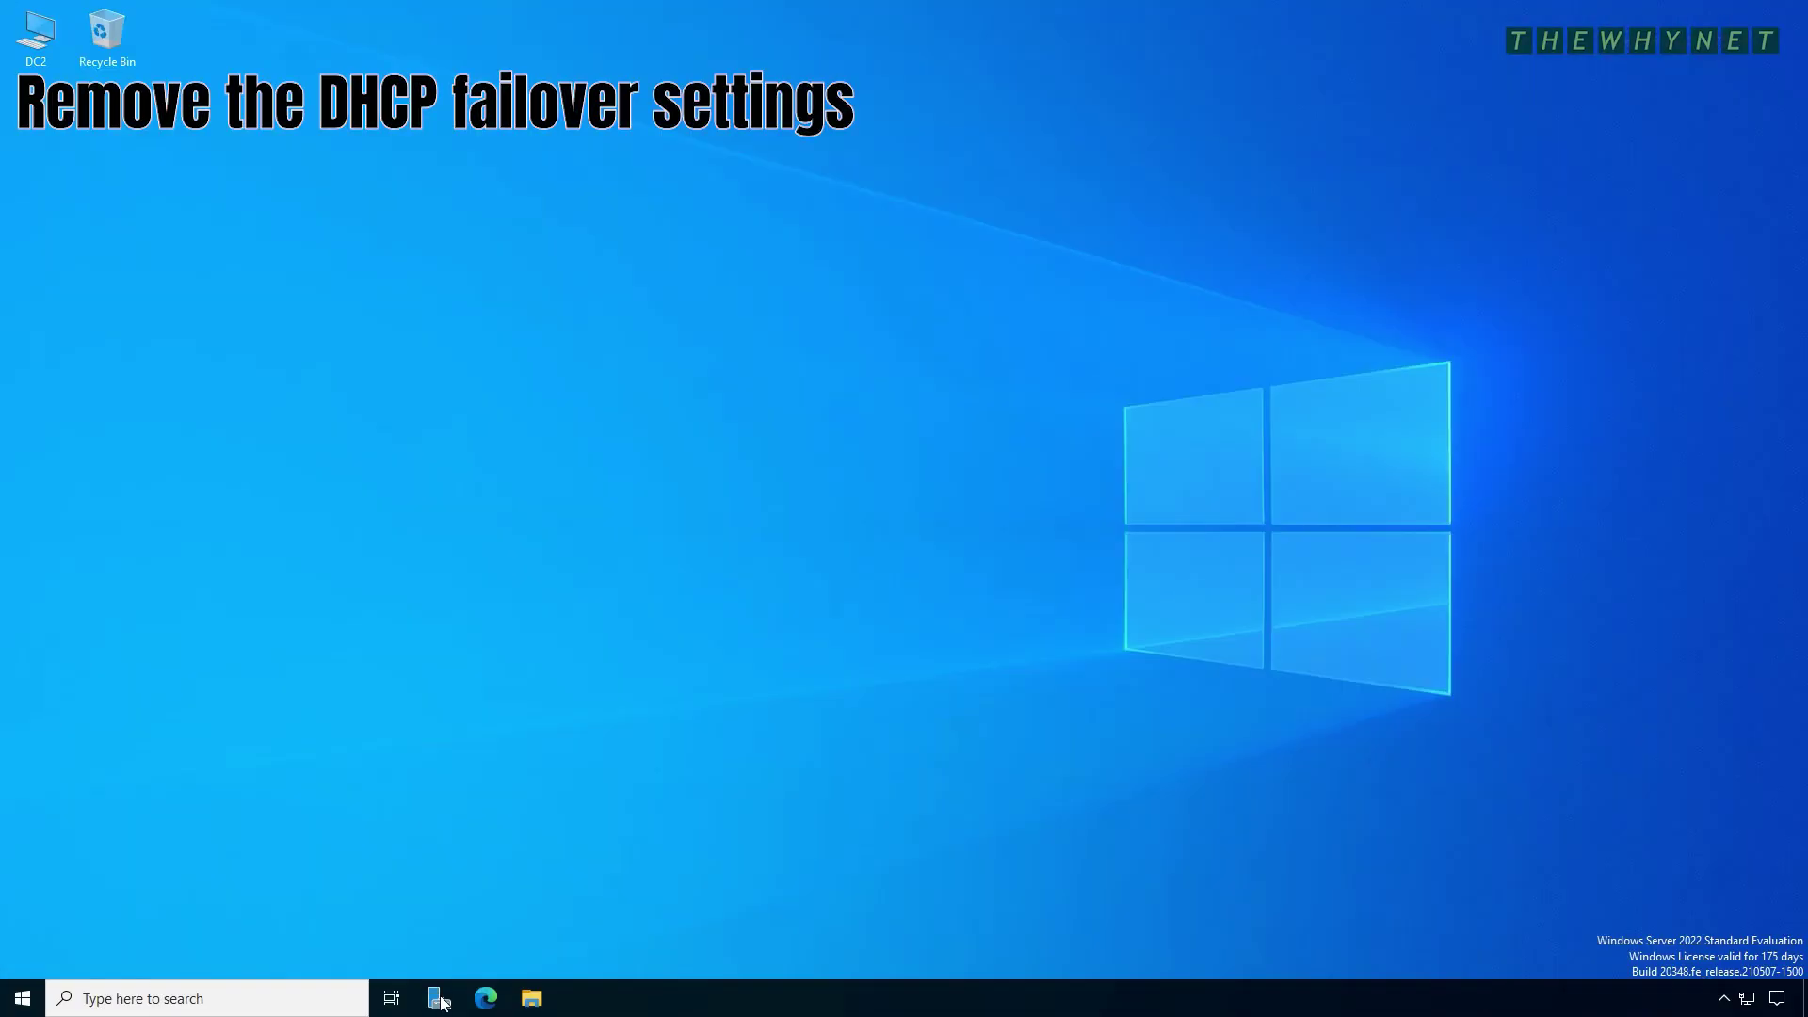
Step: Open the DHCP console on DC2, expand dc2.twn.local and bring up IPv4 Properties
{"action": "left_click", "coordinate": [440, 1000]}
{"action": "left_click", "coordinate": [1579, 85]}
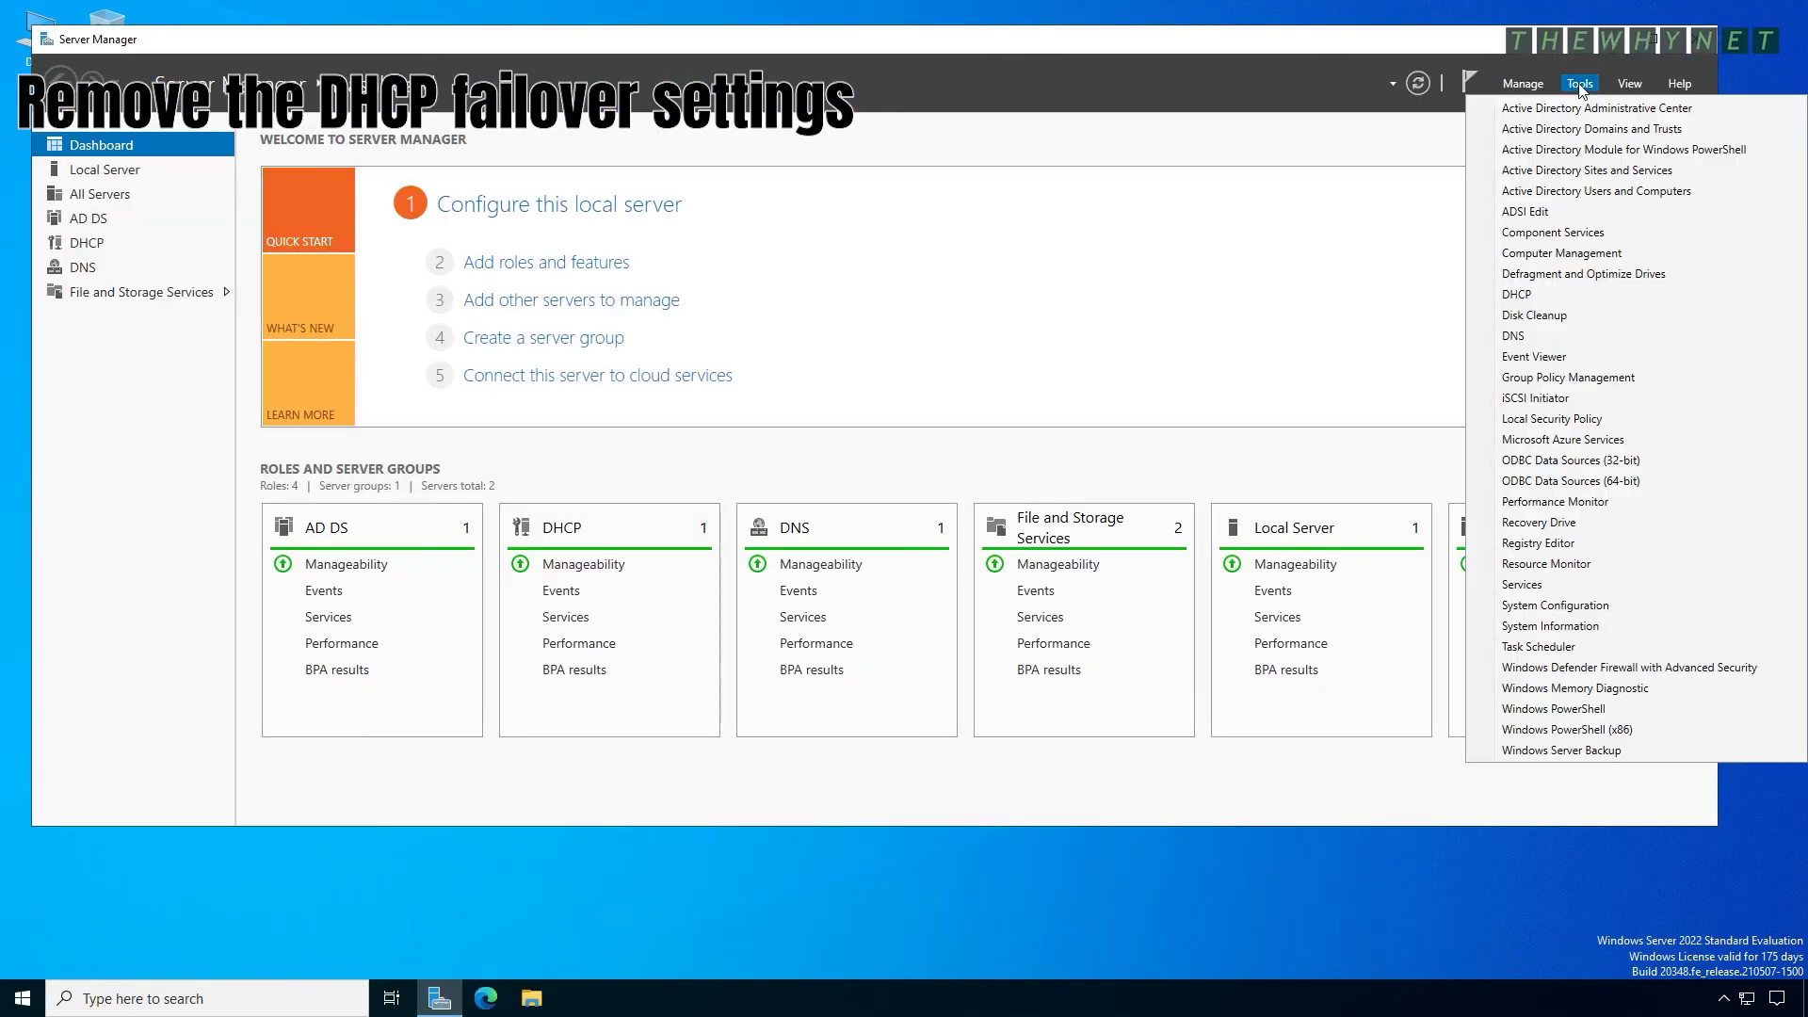
{"action": "left_click", "coordinate": [1563, 294]}
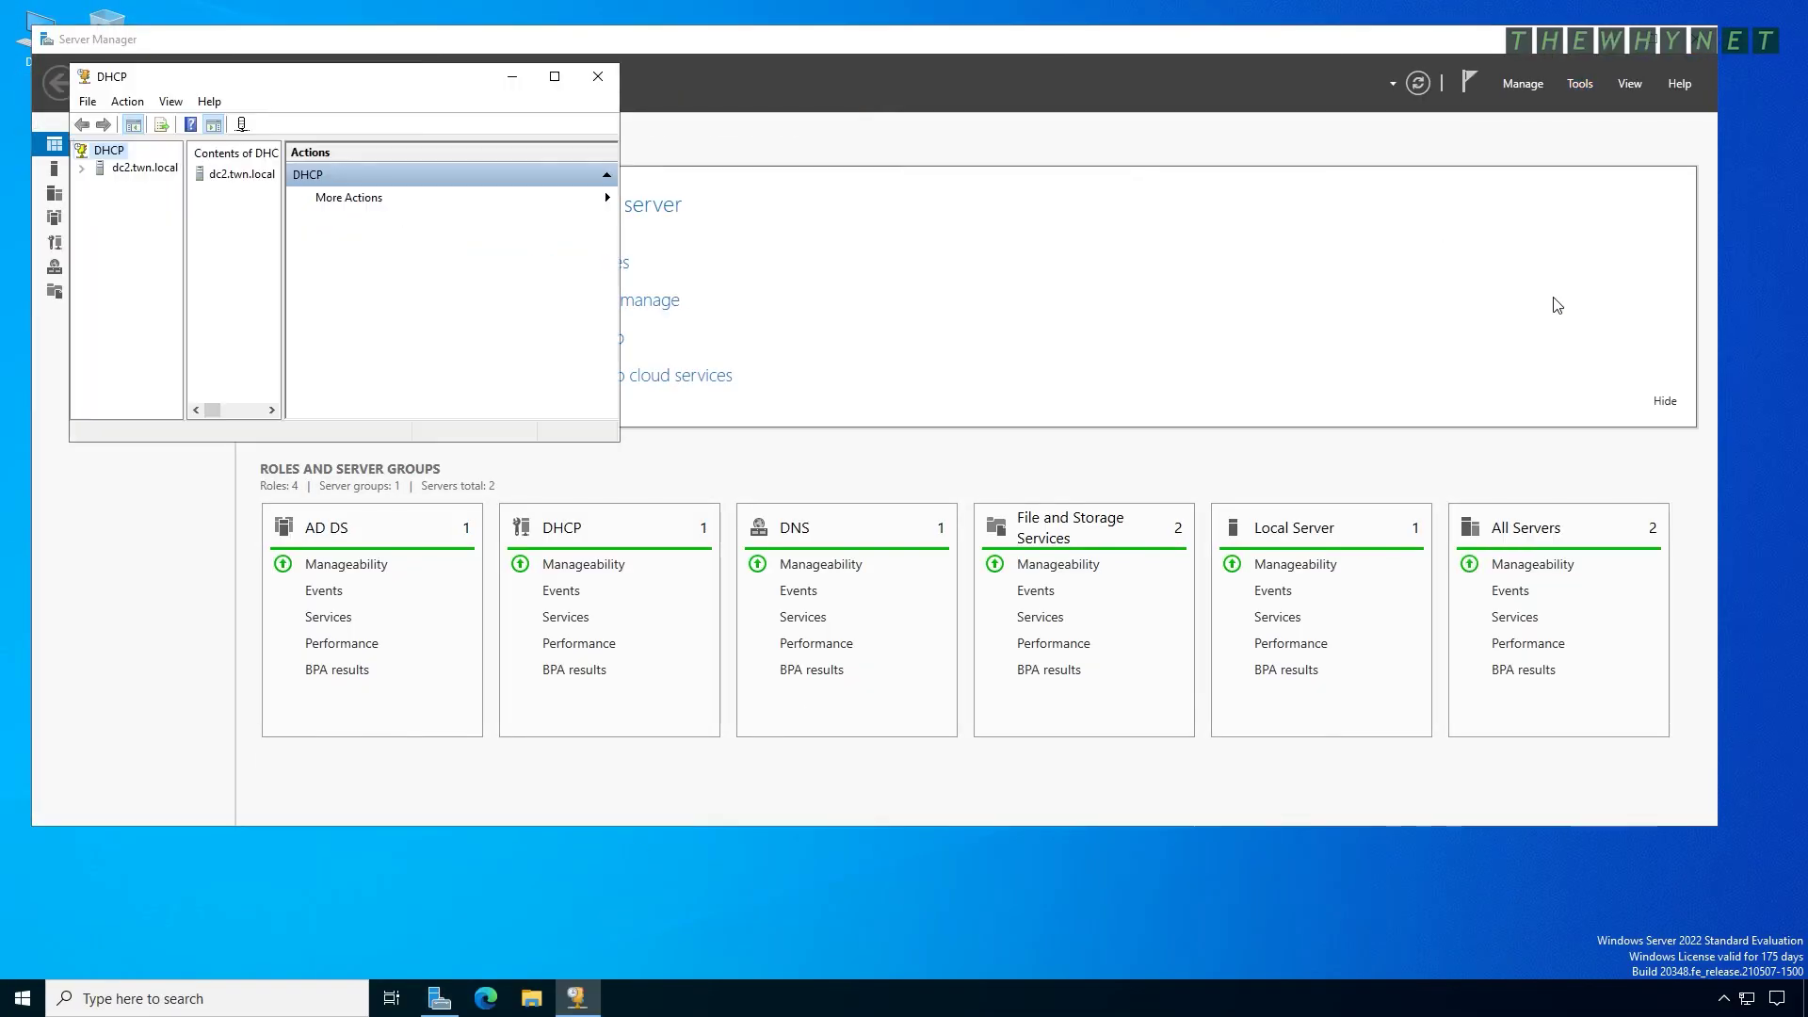
{"action": "left_click_drag", "start_coordinate": [930, 663], "coordinate": [1750, 1016]}
{"action": "left_click", "coordinate": [122, 253]}
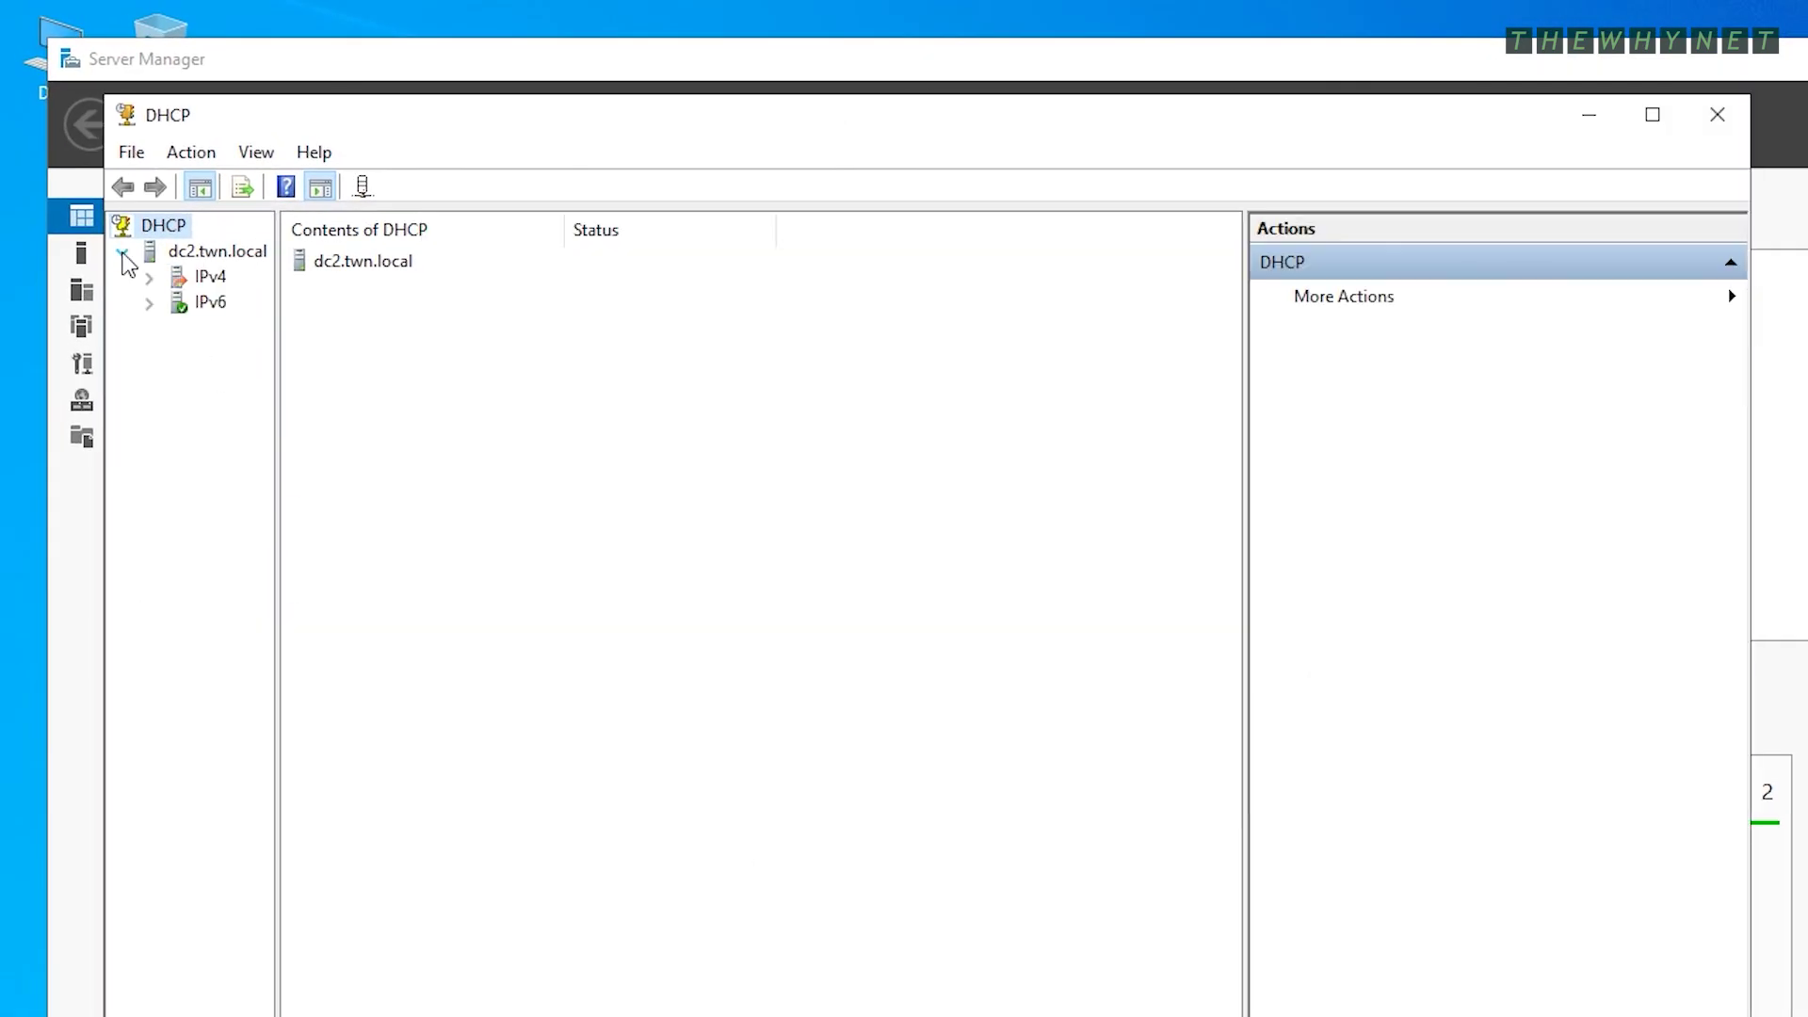
{"action": "double_click", "coordinate": [209, 278]}
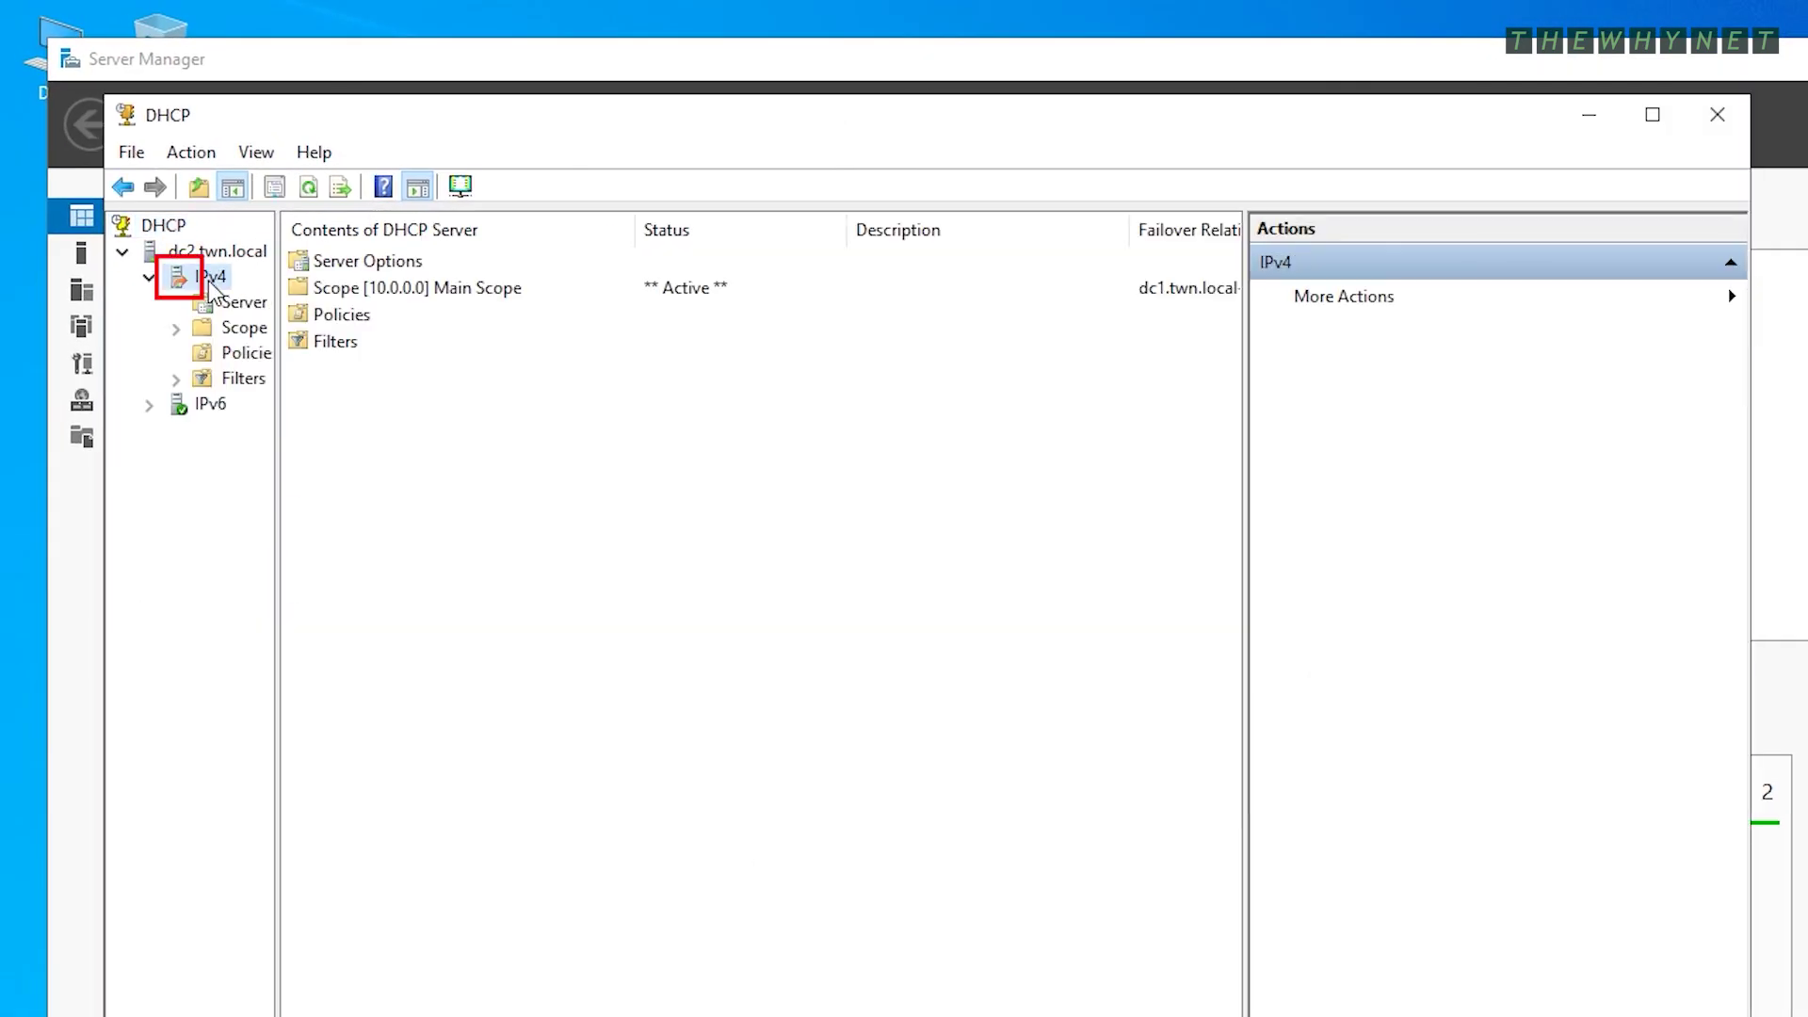
{"action": "right_click", "coordinate": [208, 280]}
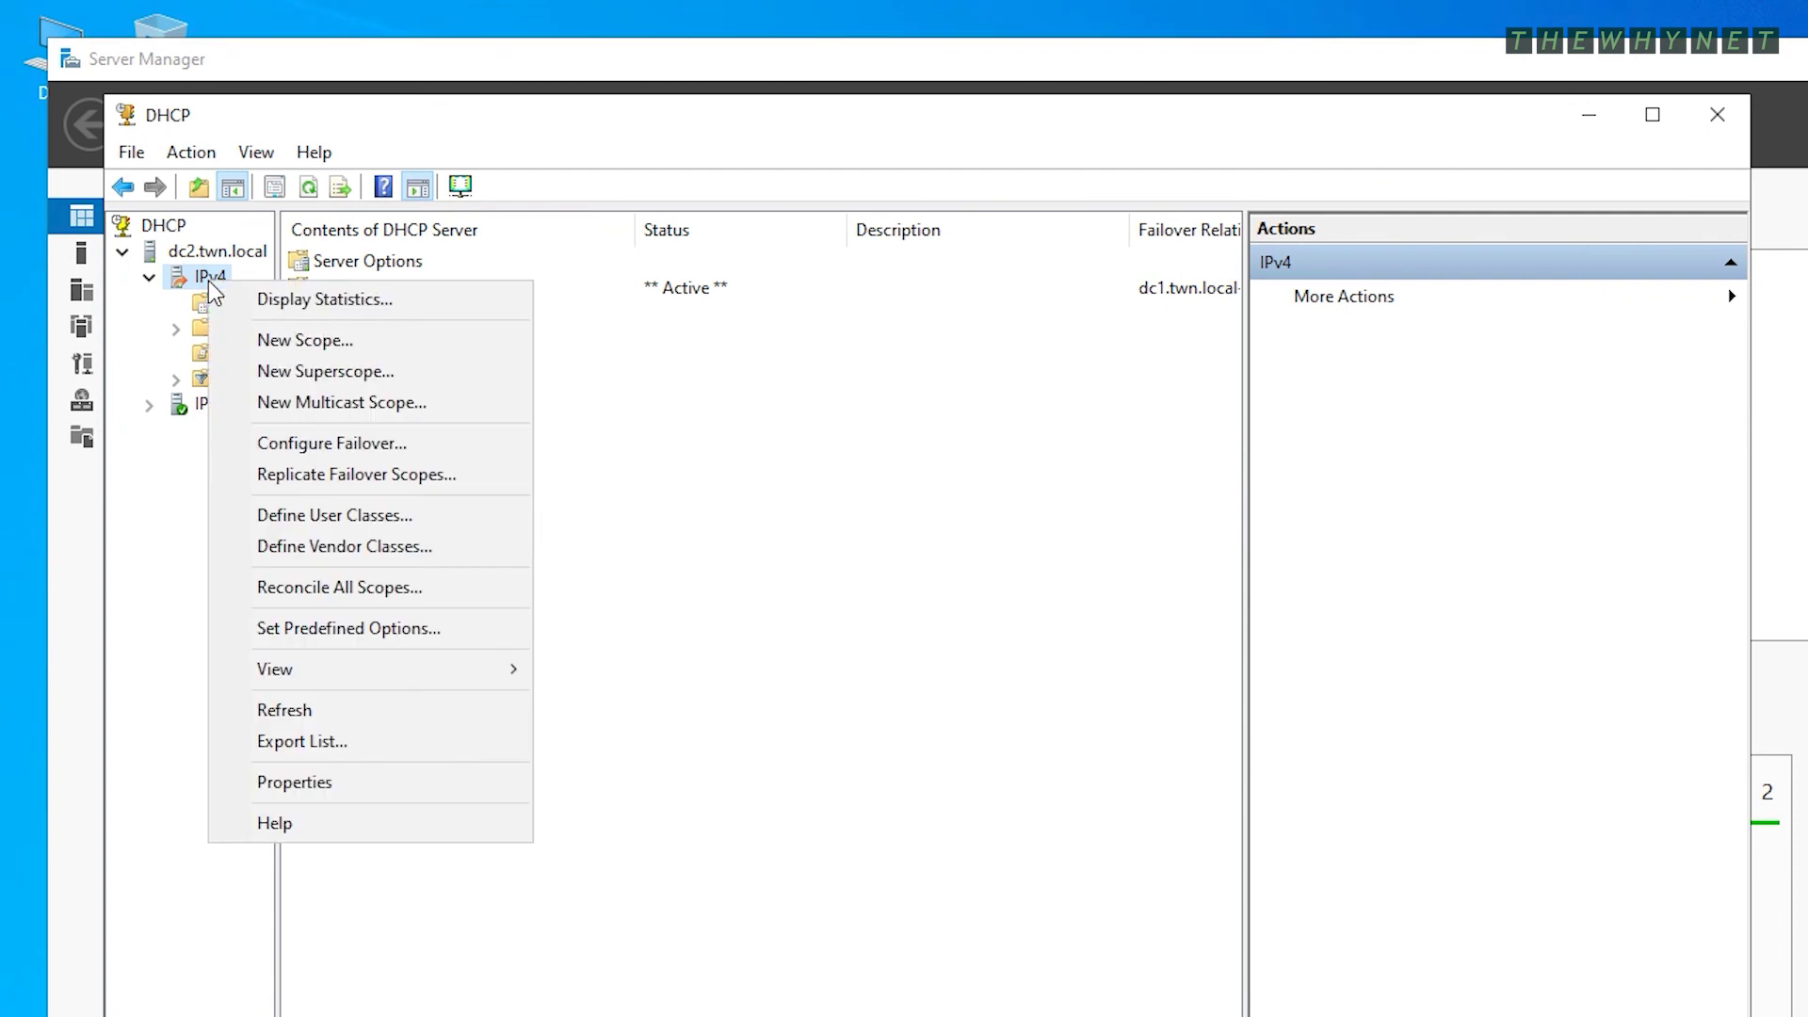
{"action": "left_click", "coordinate": [523, 783]}
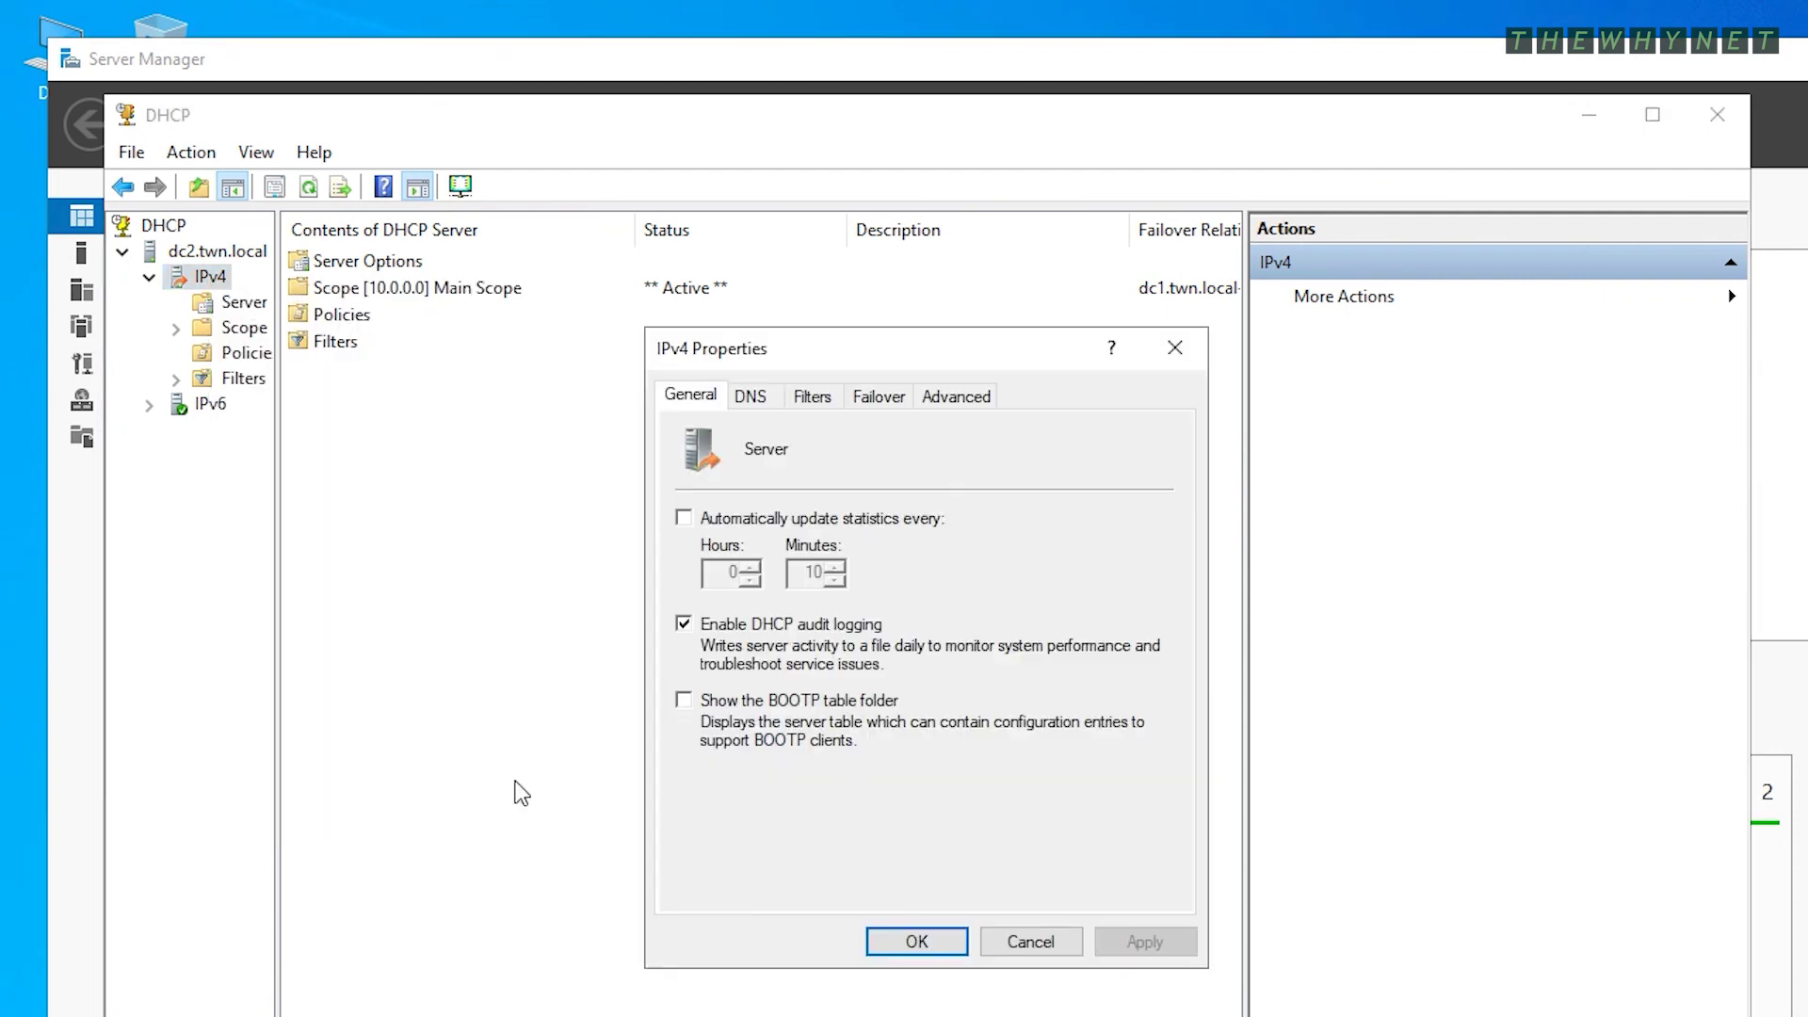
Step: Delete the dc1.twn.local–dc2.twn.local relationship on the Failover tab despite the unreachable partner
{"action": "left_click", "coordinate": [874, 400]}
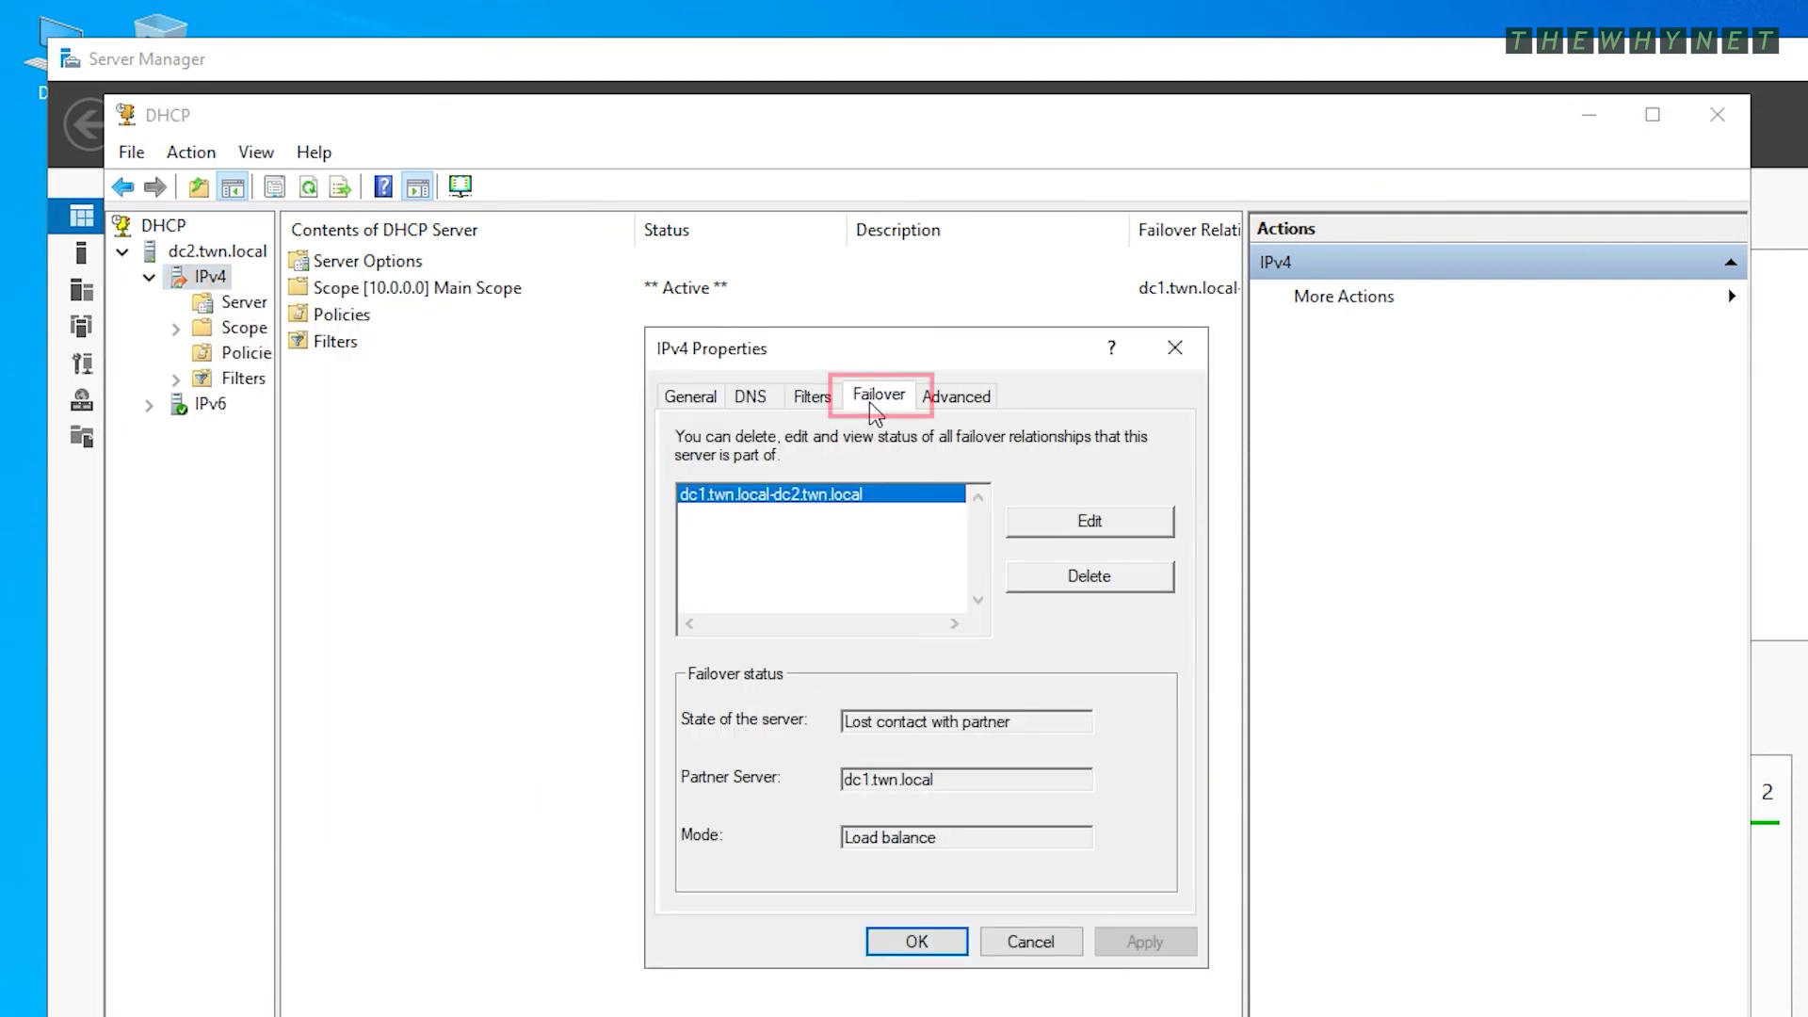
{"action": "left_click", "coordinate": [1073, 579]}
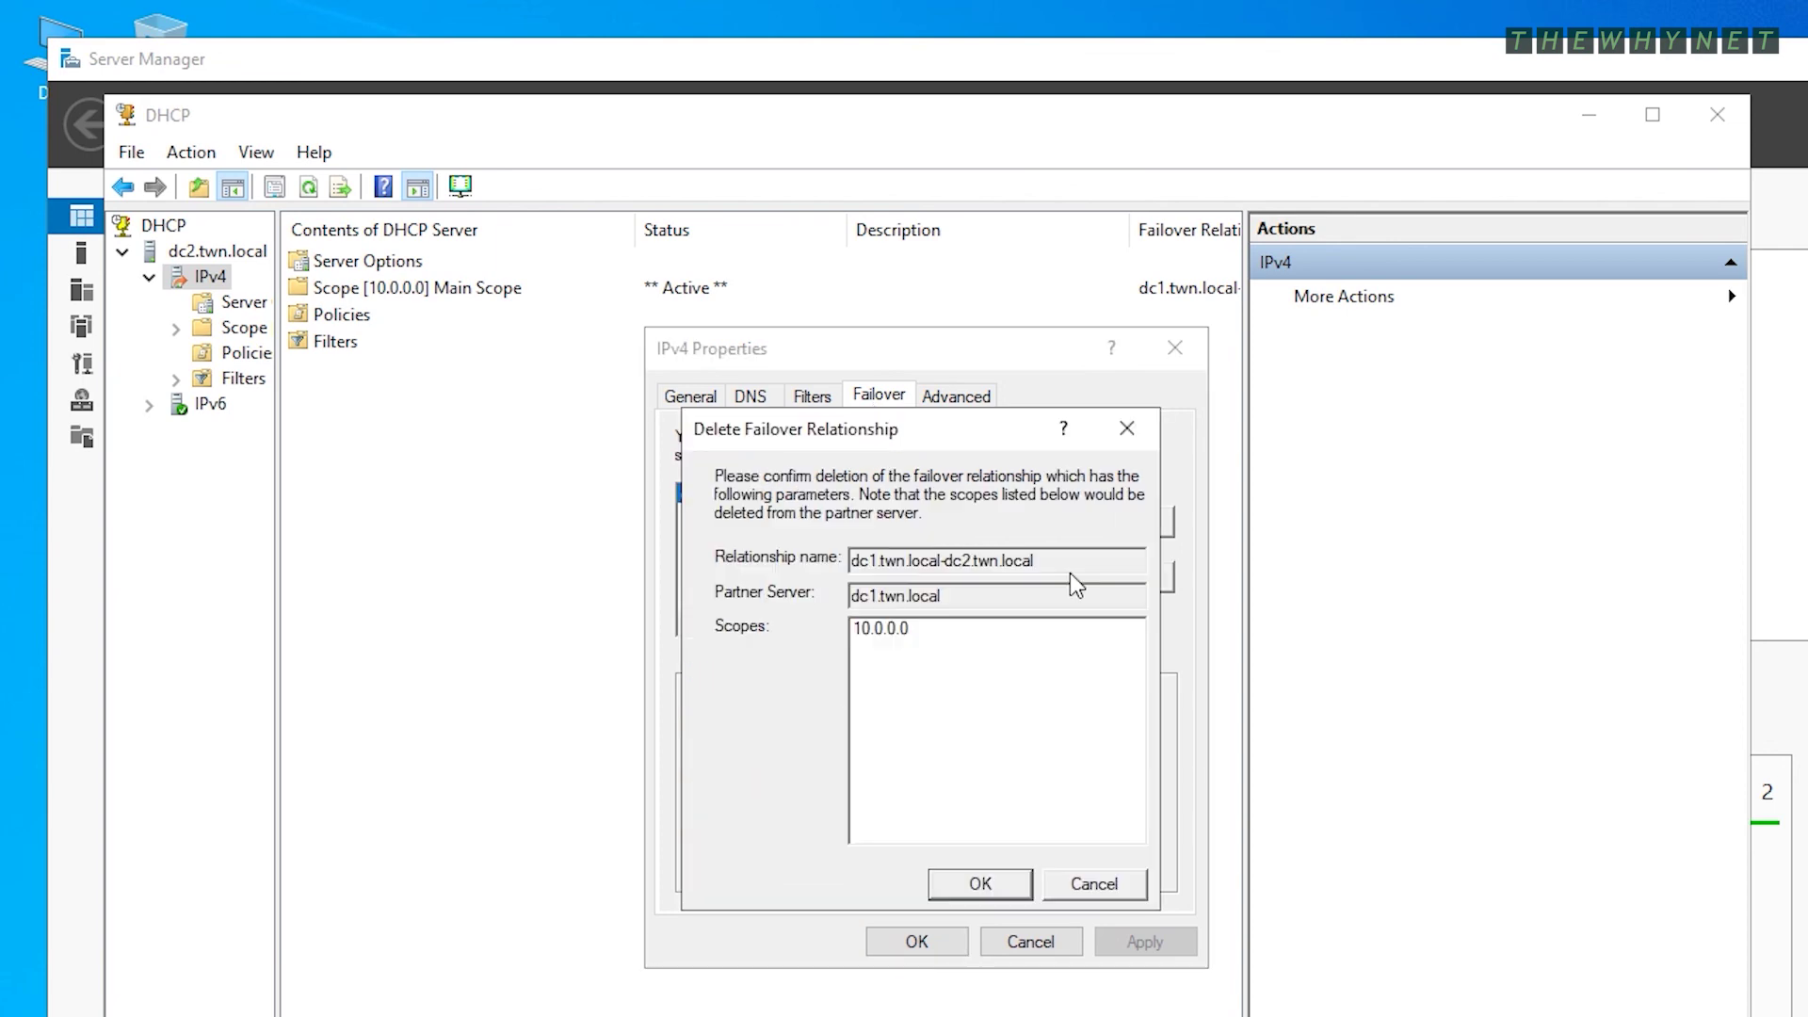
{"action": "left_click", "coordinate": [999, 881]}
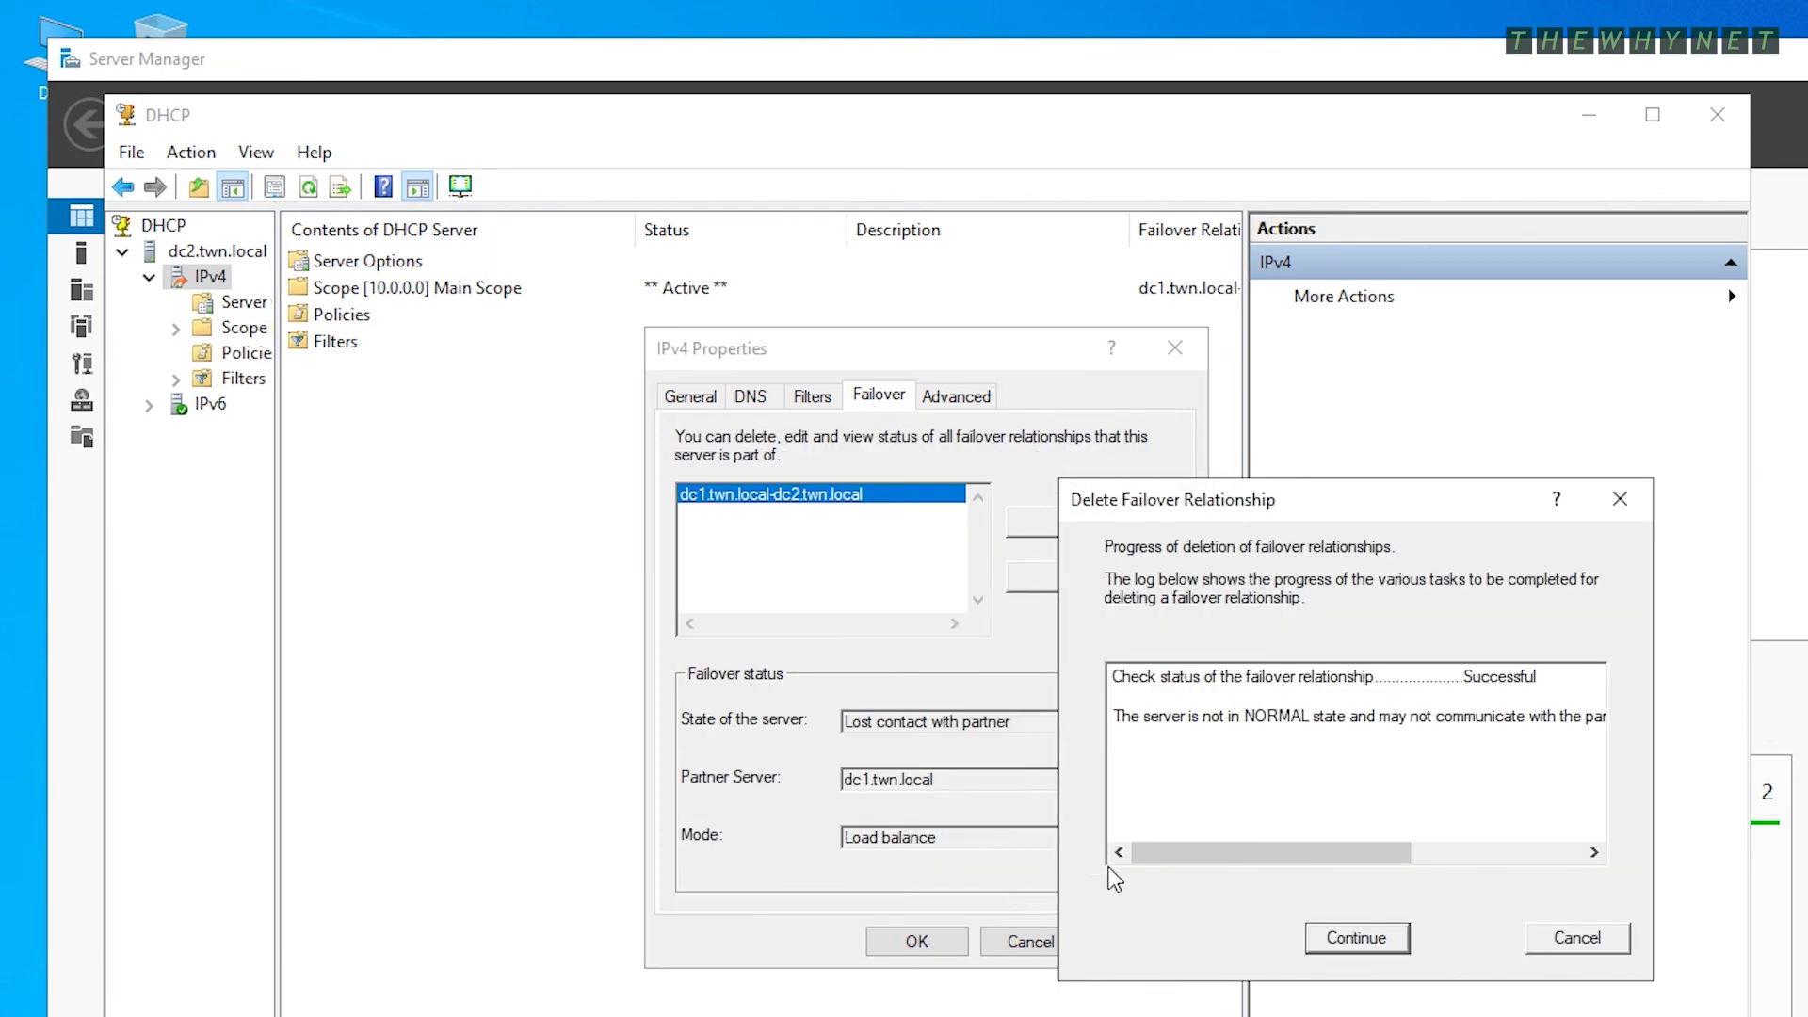
{"action": "left_click_drag", "start_coordinate": [1207, 855], "coordinate": [1405, 859]}
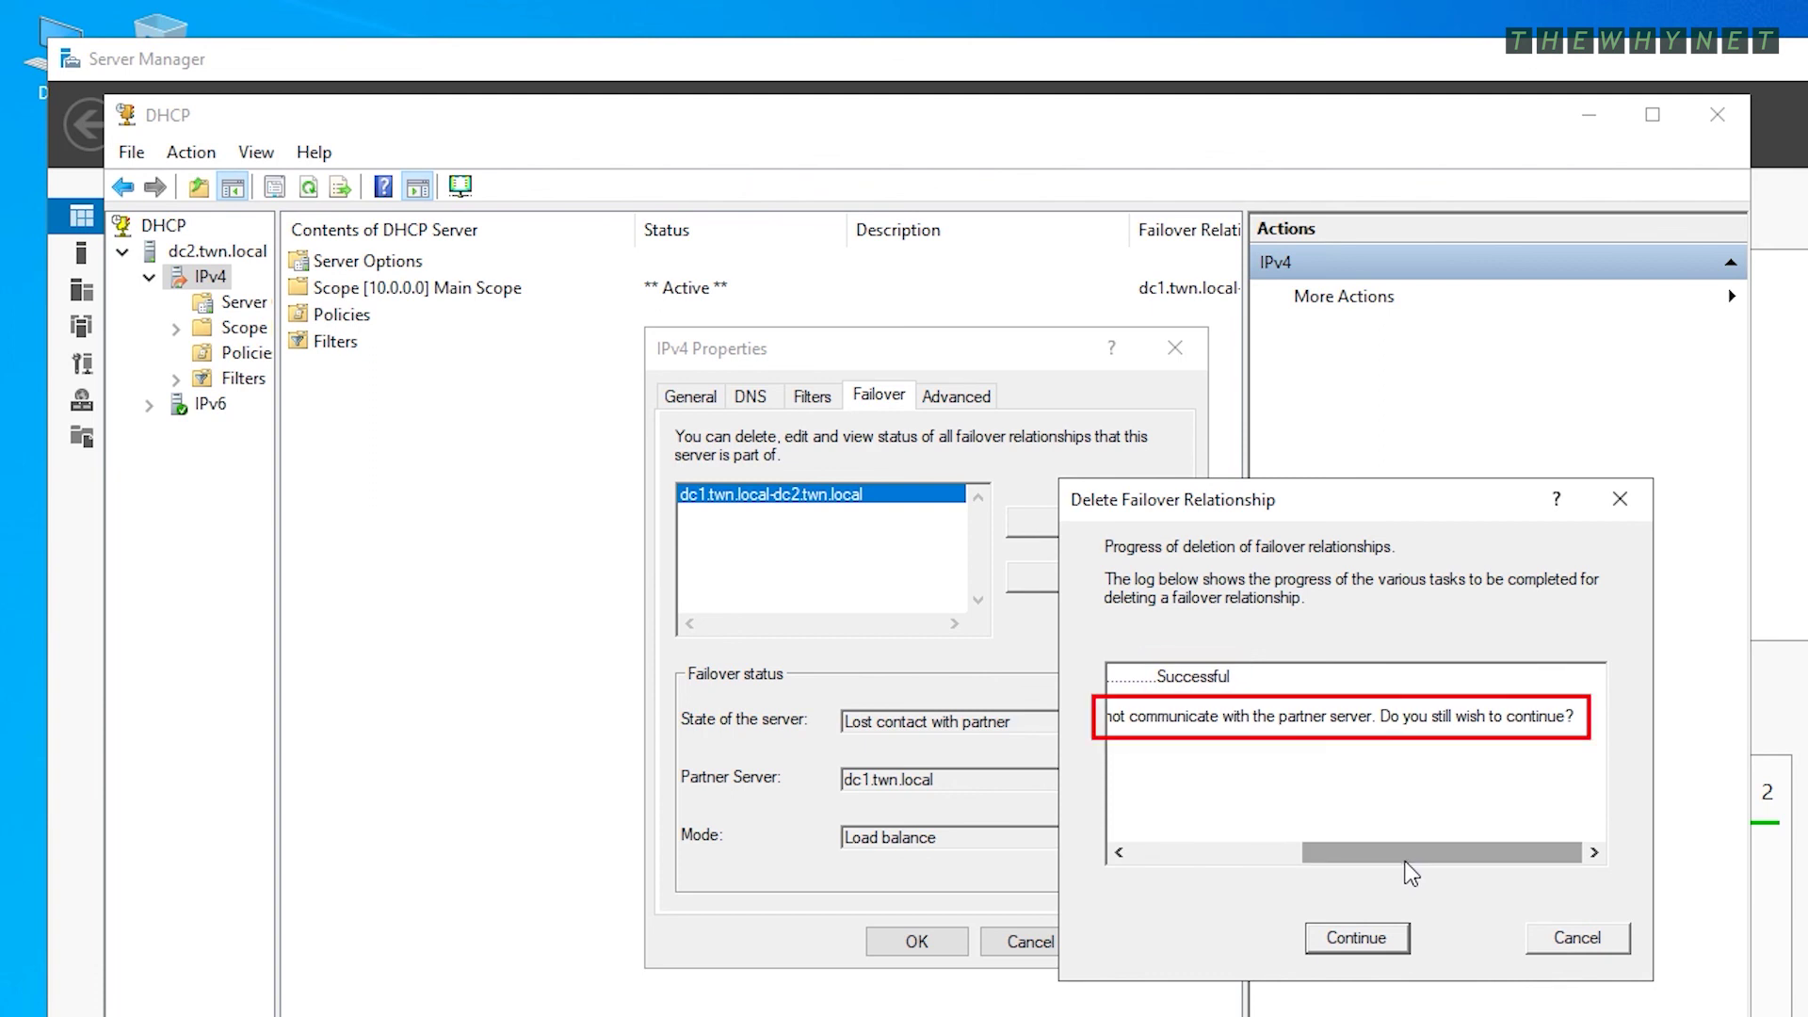
{"action": "left_click", "coordinate": [1353, 940]}
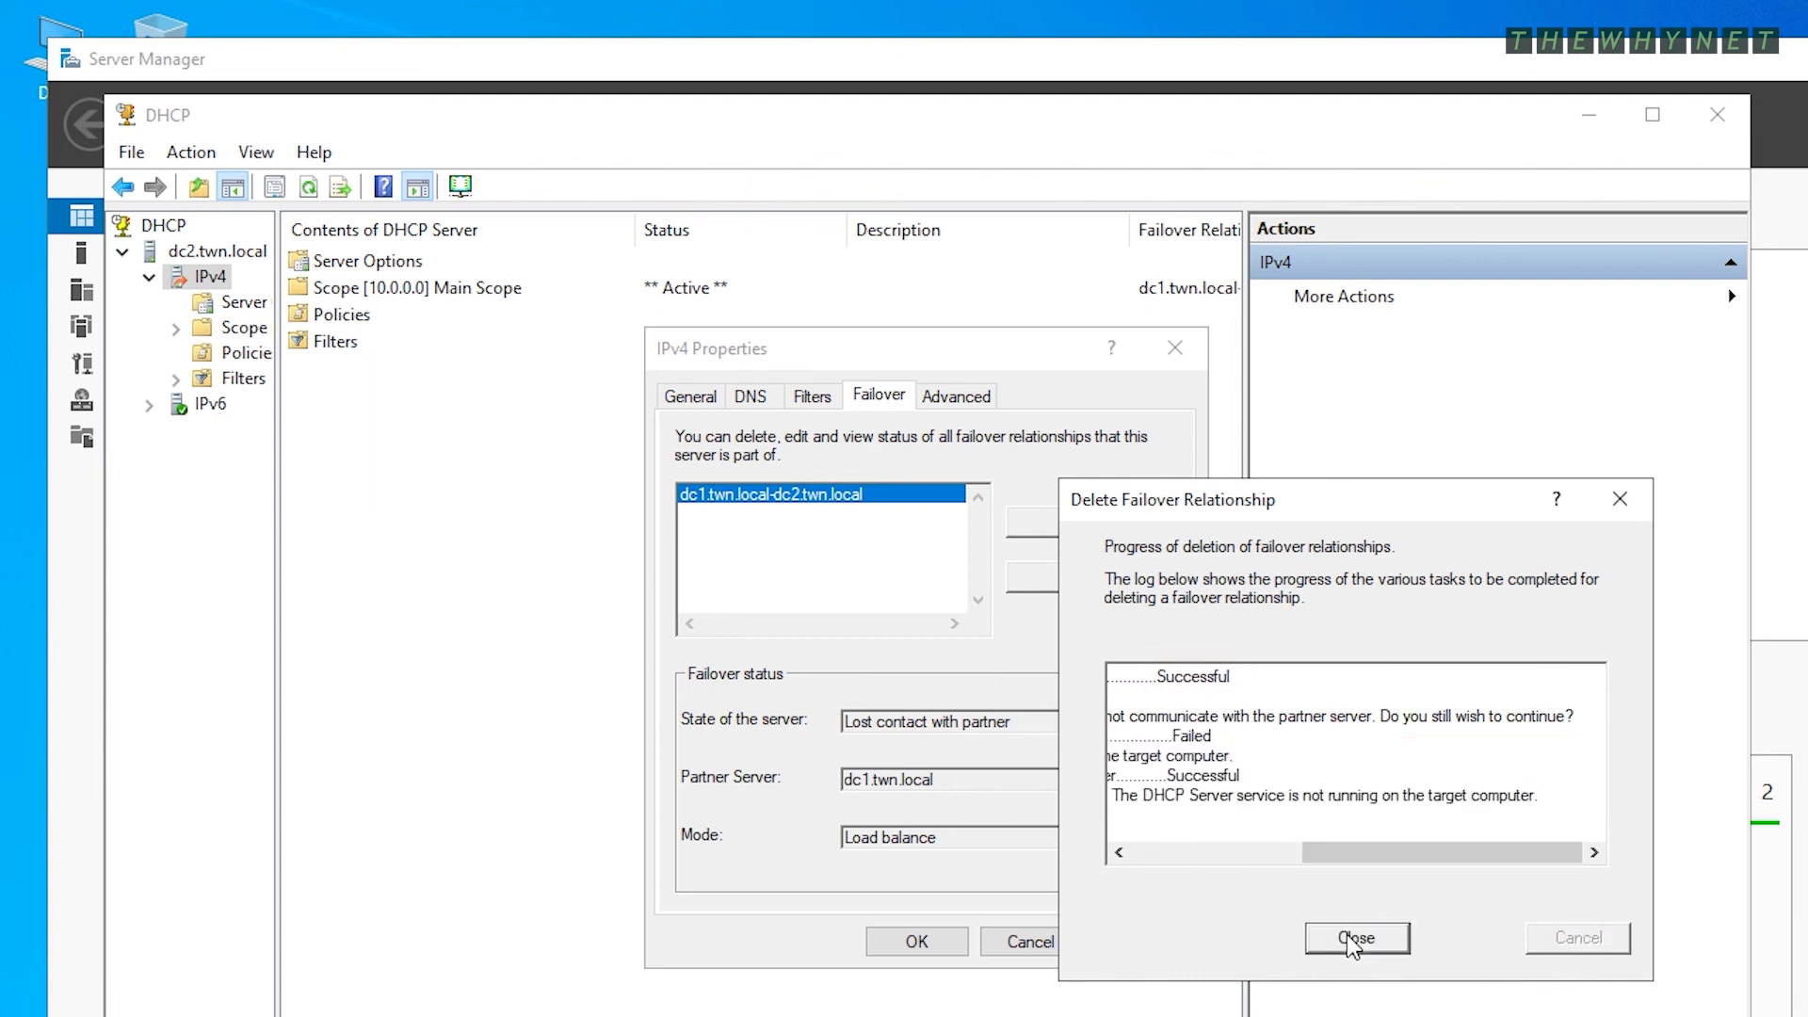
{"action": "left_click", "coordinate": [1143, 853]}
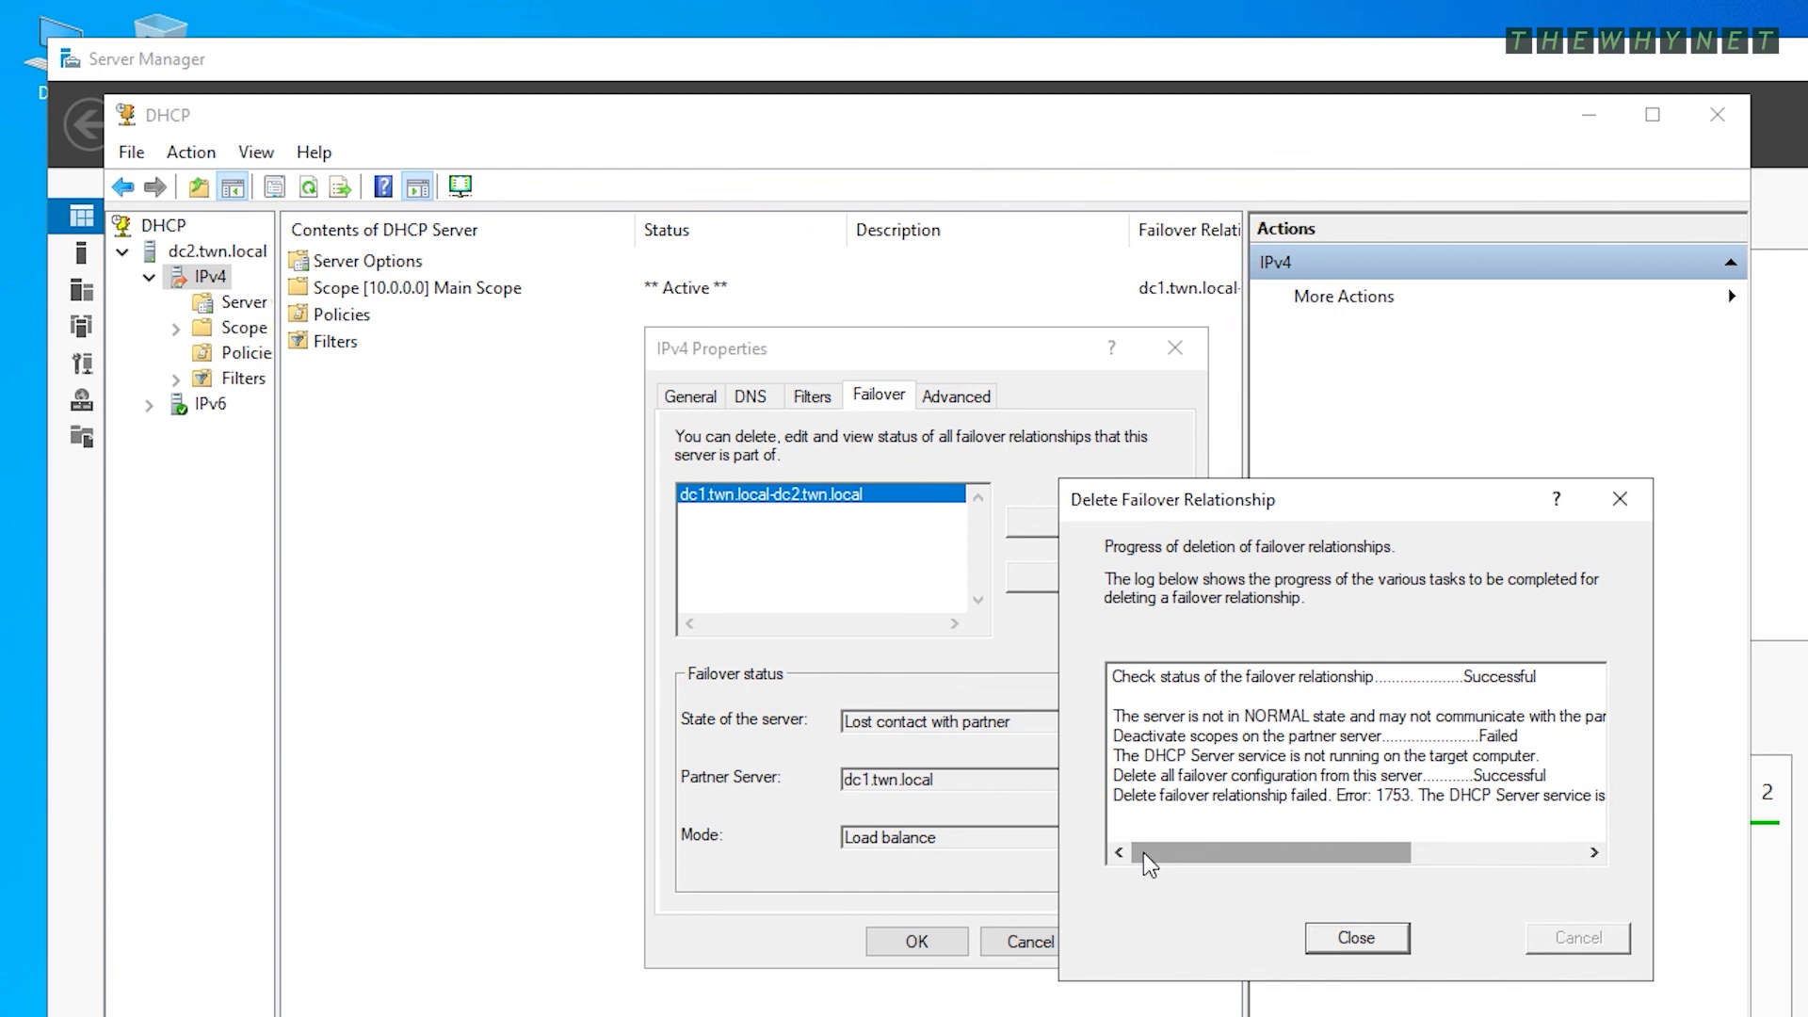
{"action": "left_click_drag", "start_coordinate": [1143, 852], "coordinate": [1342, 864]}
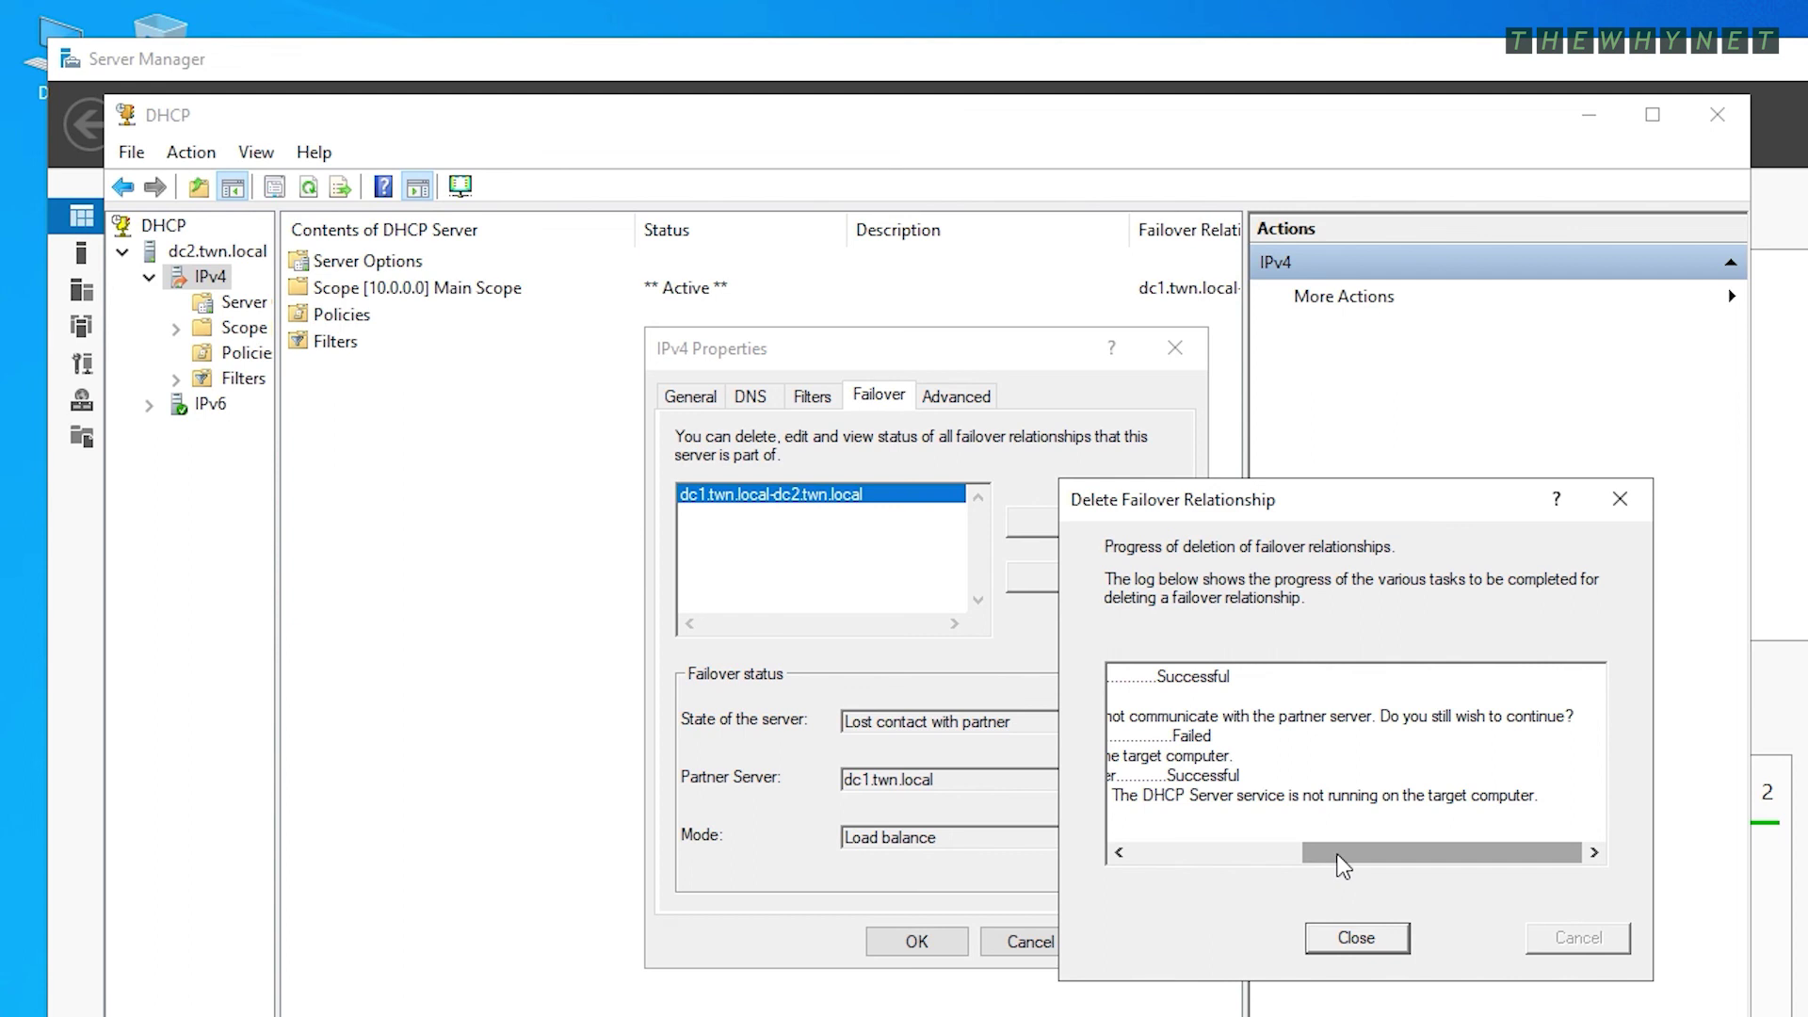
{"action": "left_click", "coordinate": [1360, 942]}
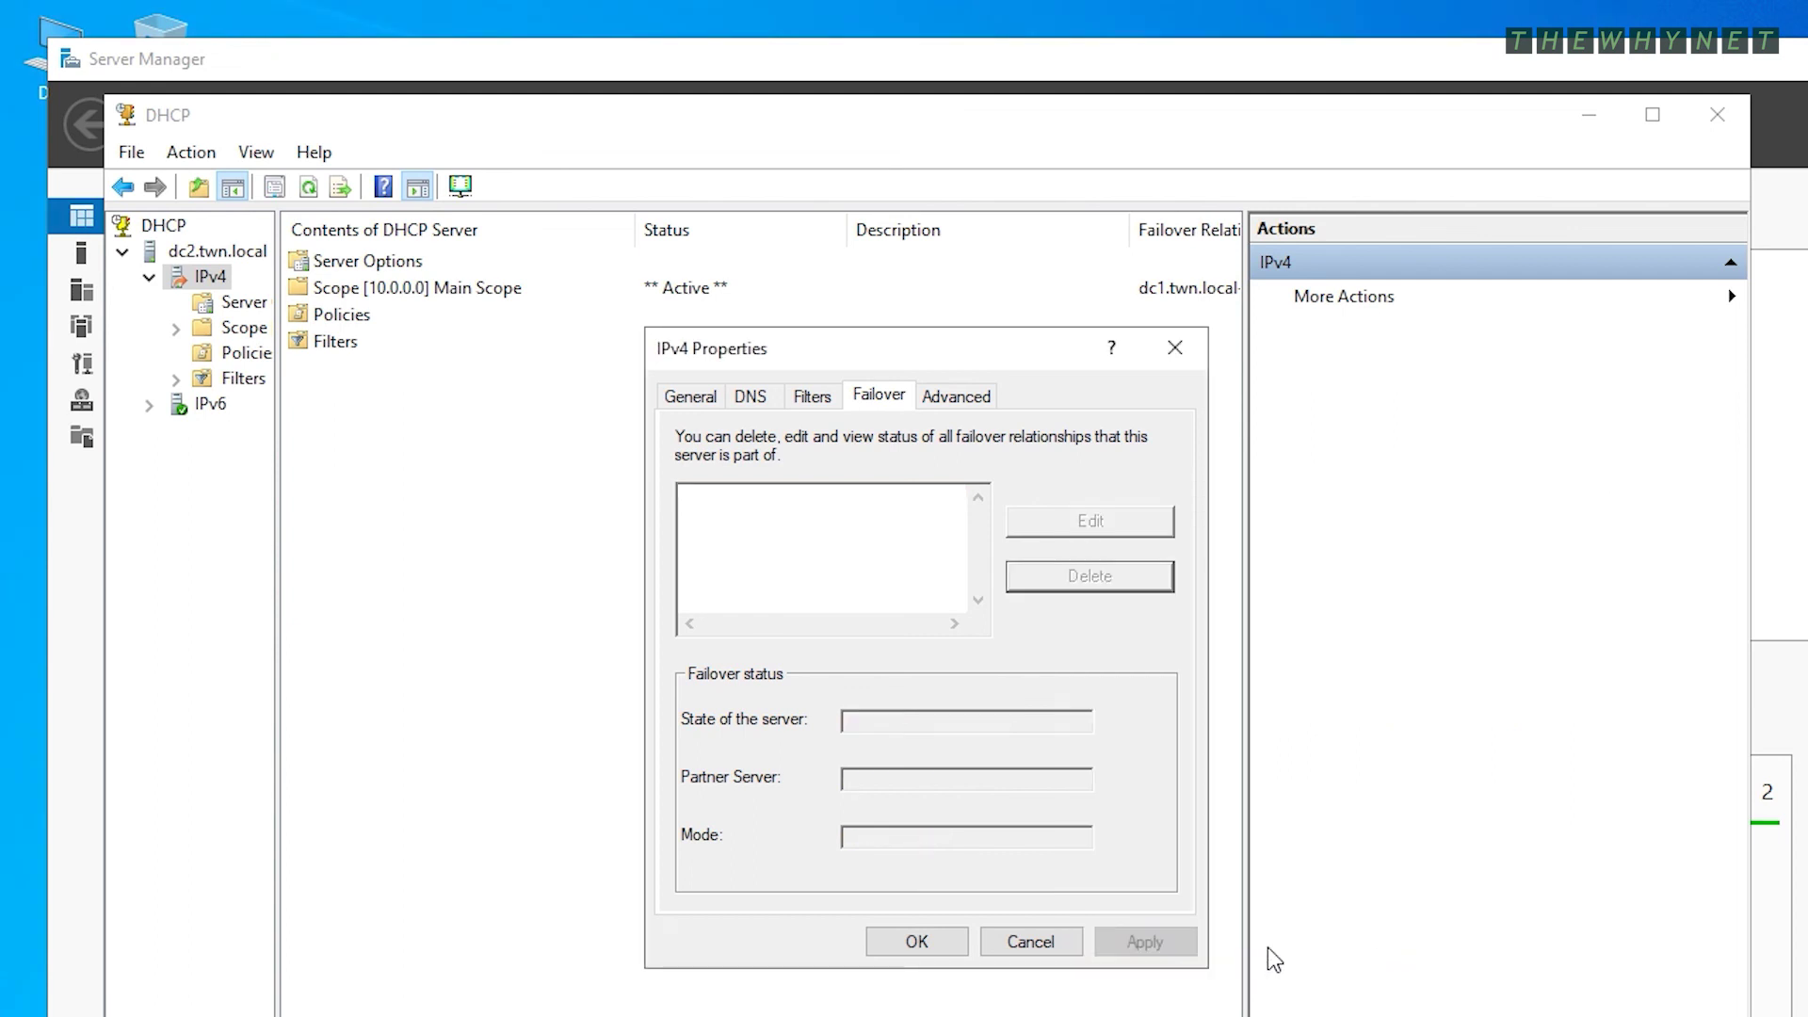
{"action": "left_click", "coordinate": [918, 944]}
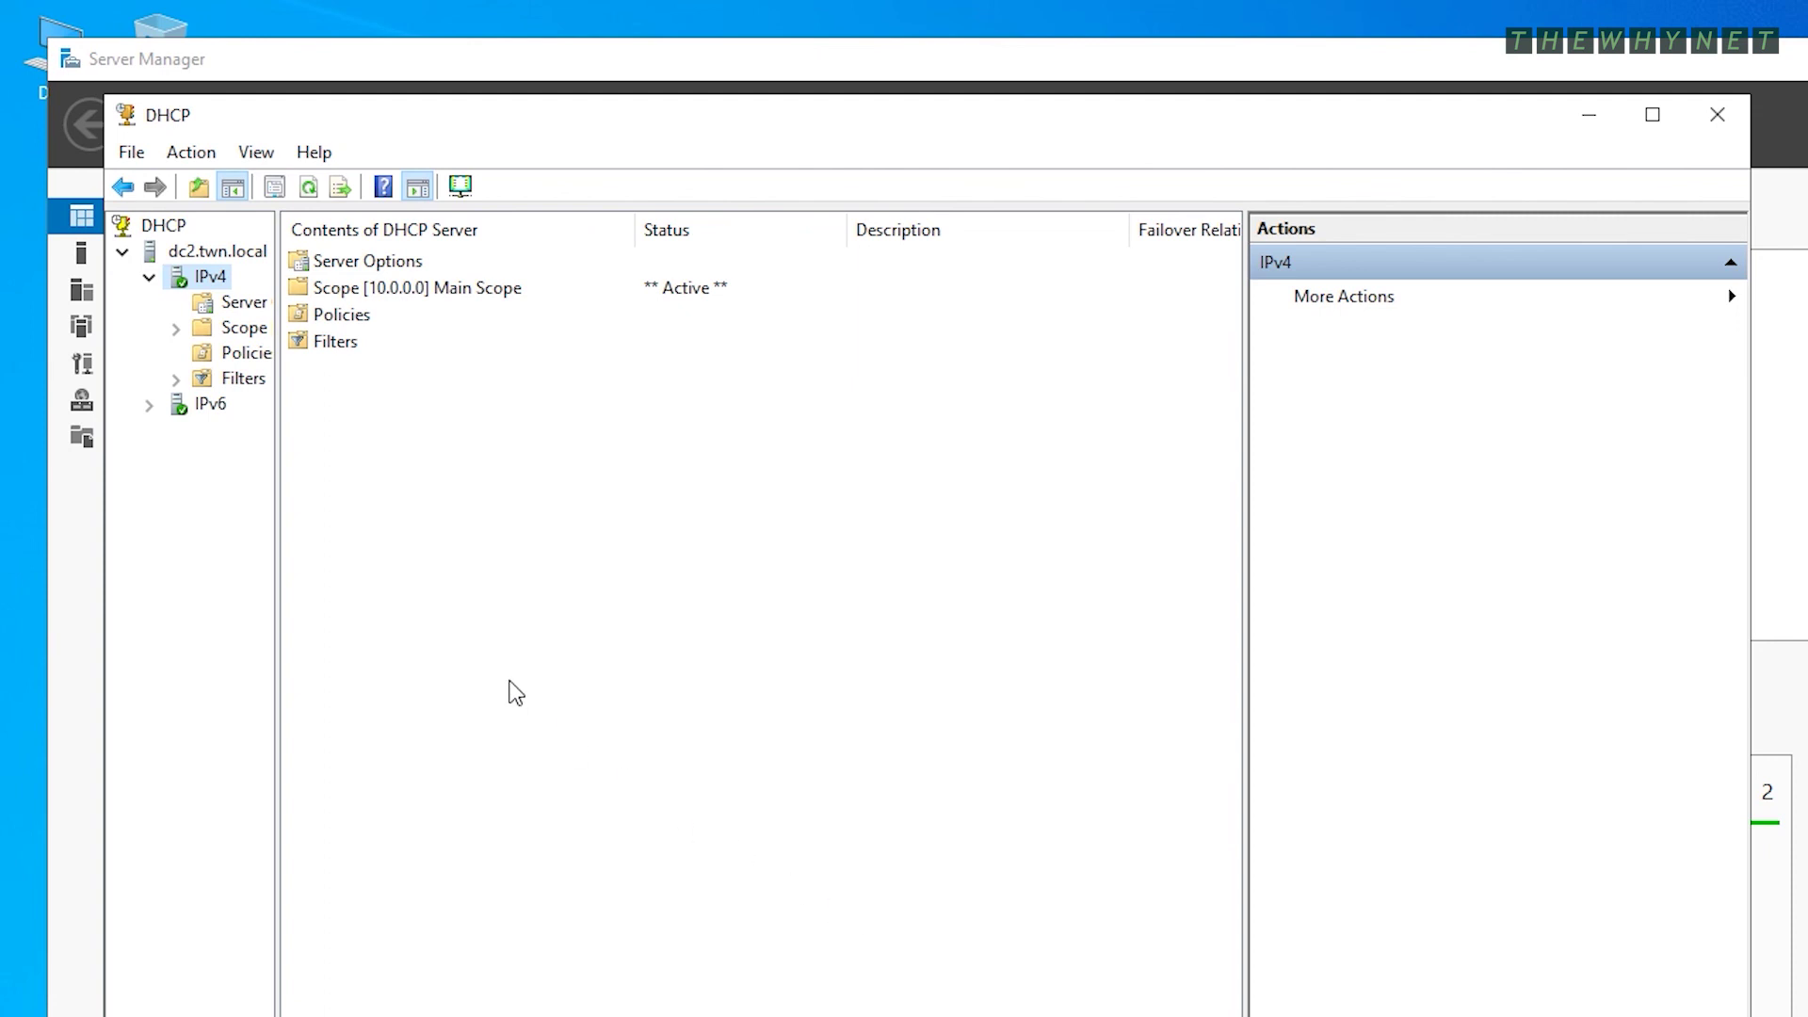
Step: Check the scope's Address Pool, Leases, Reservations, Scope Options and Policies, then close DHCP and Server Manager
{"action": "double_click", "coordinate": [206, 327]}
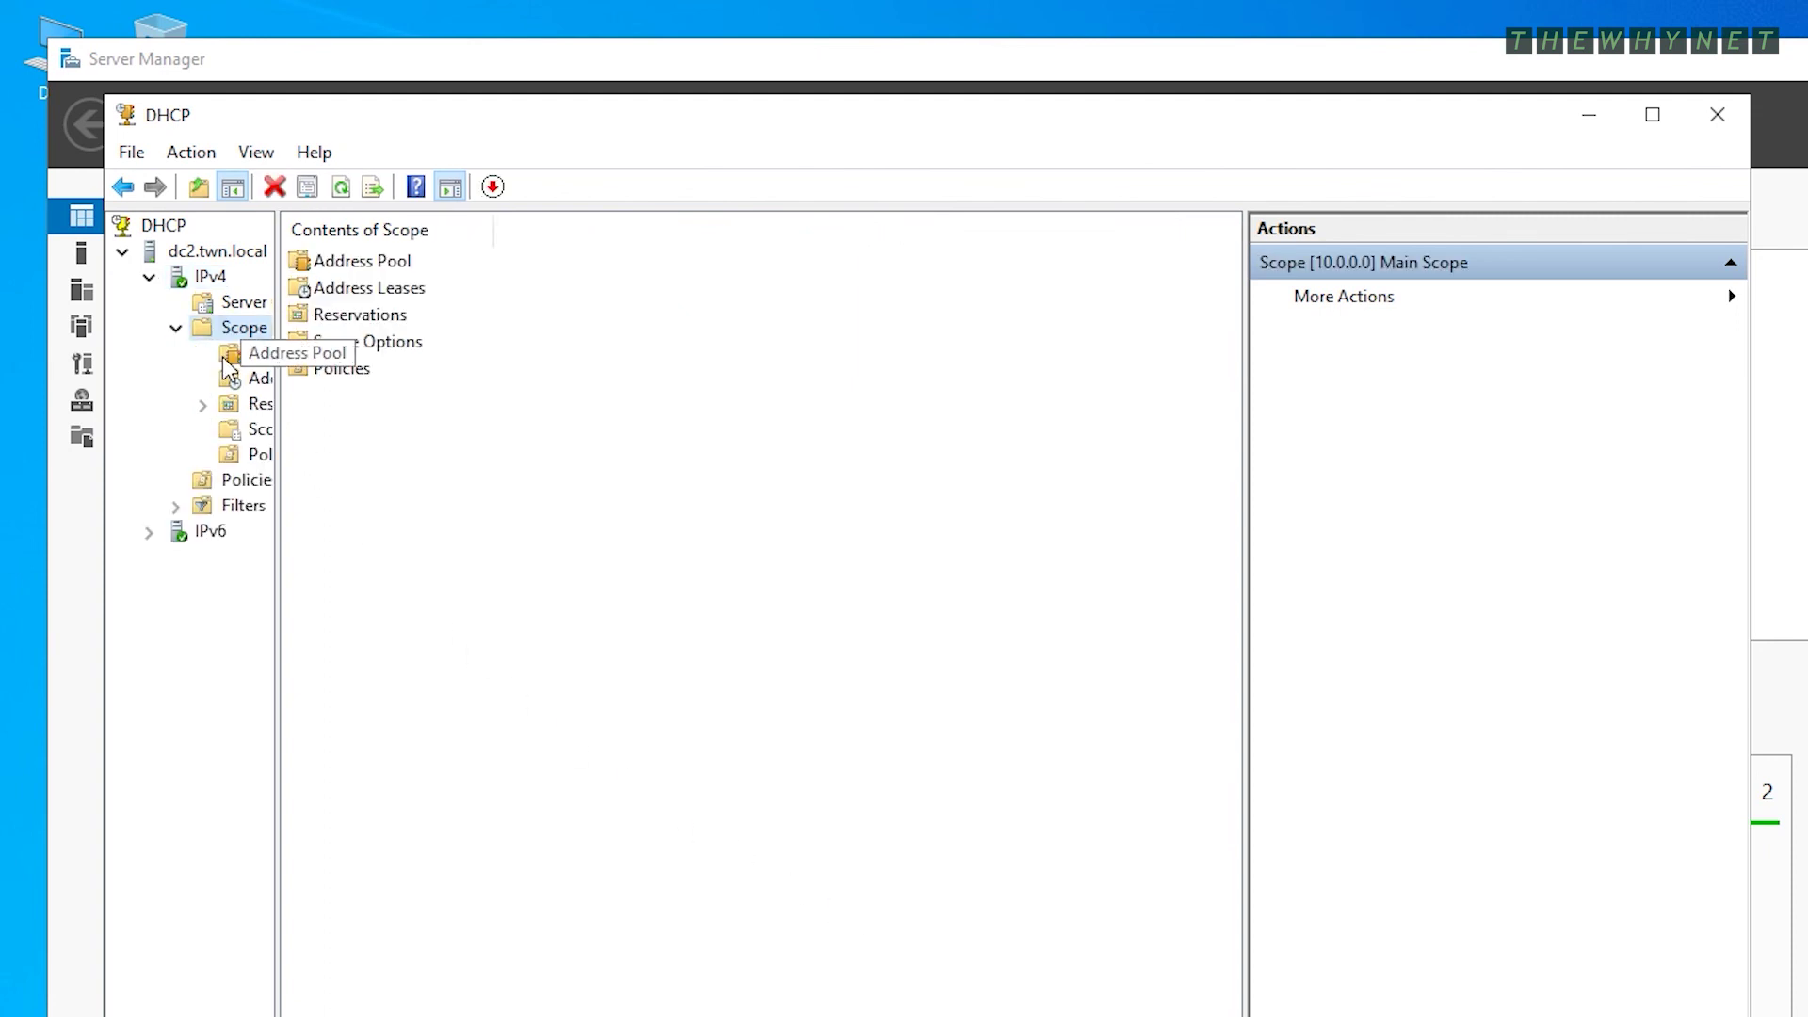
{"action": "left_click", "coordinate": [226, 355]}
{"action": "left_click", "coordinate": [249, 384]}
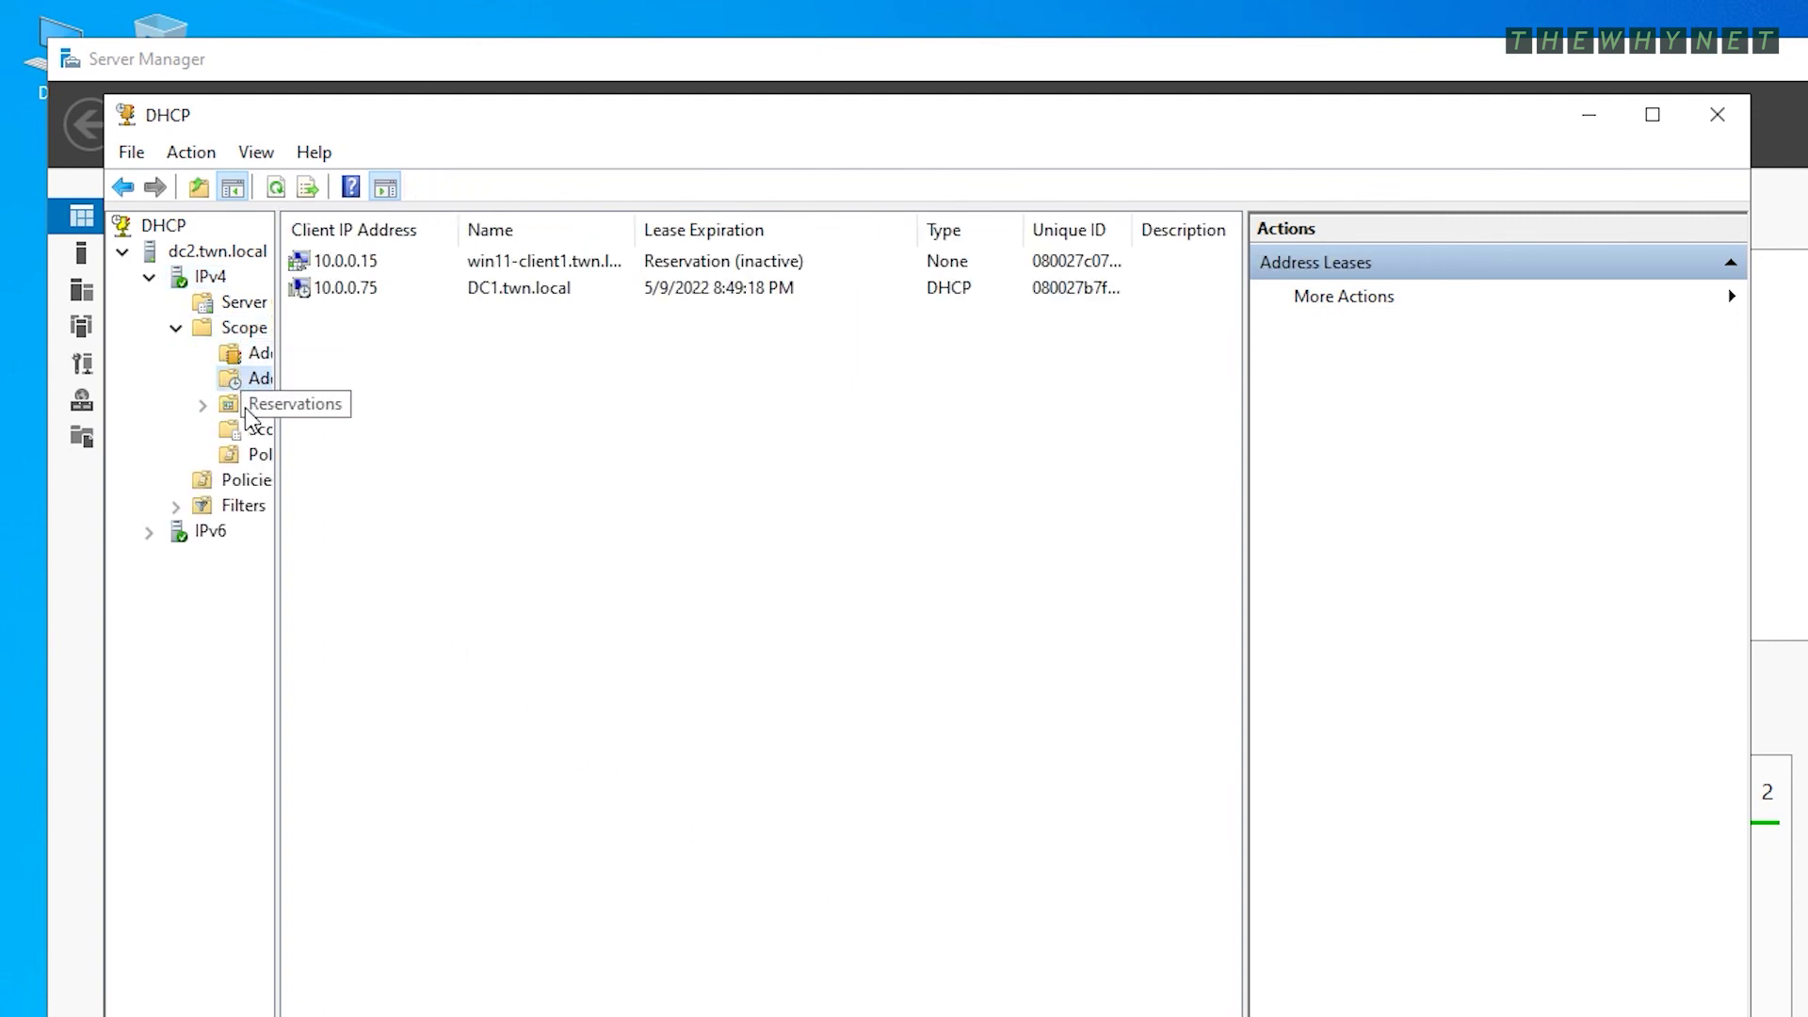
{"action": "double_click", "coordinate": [252, 403]}
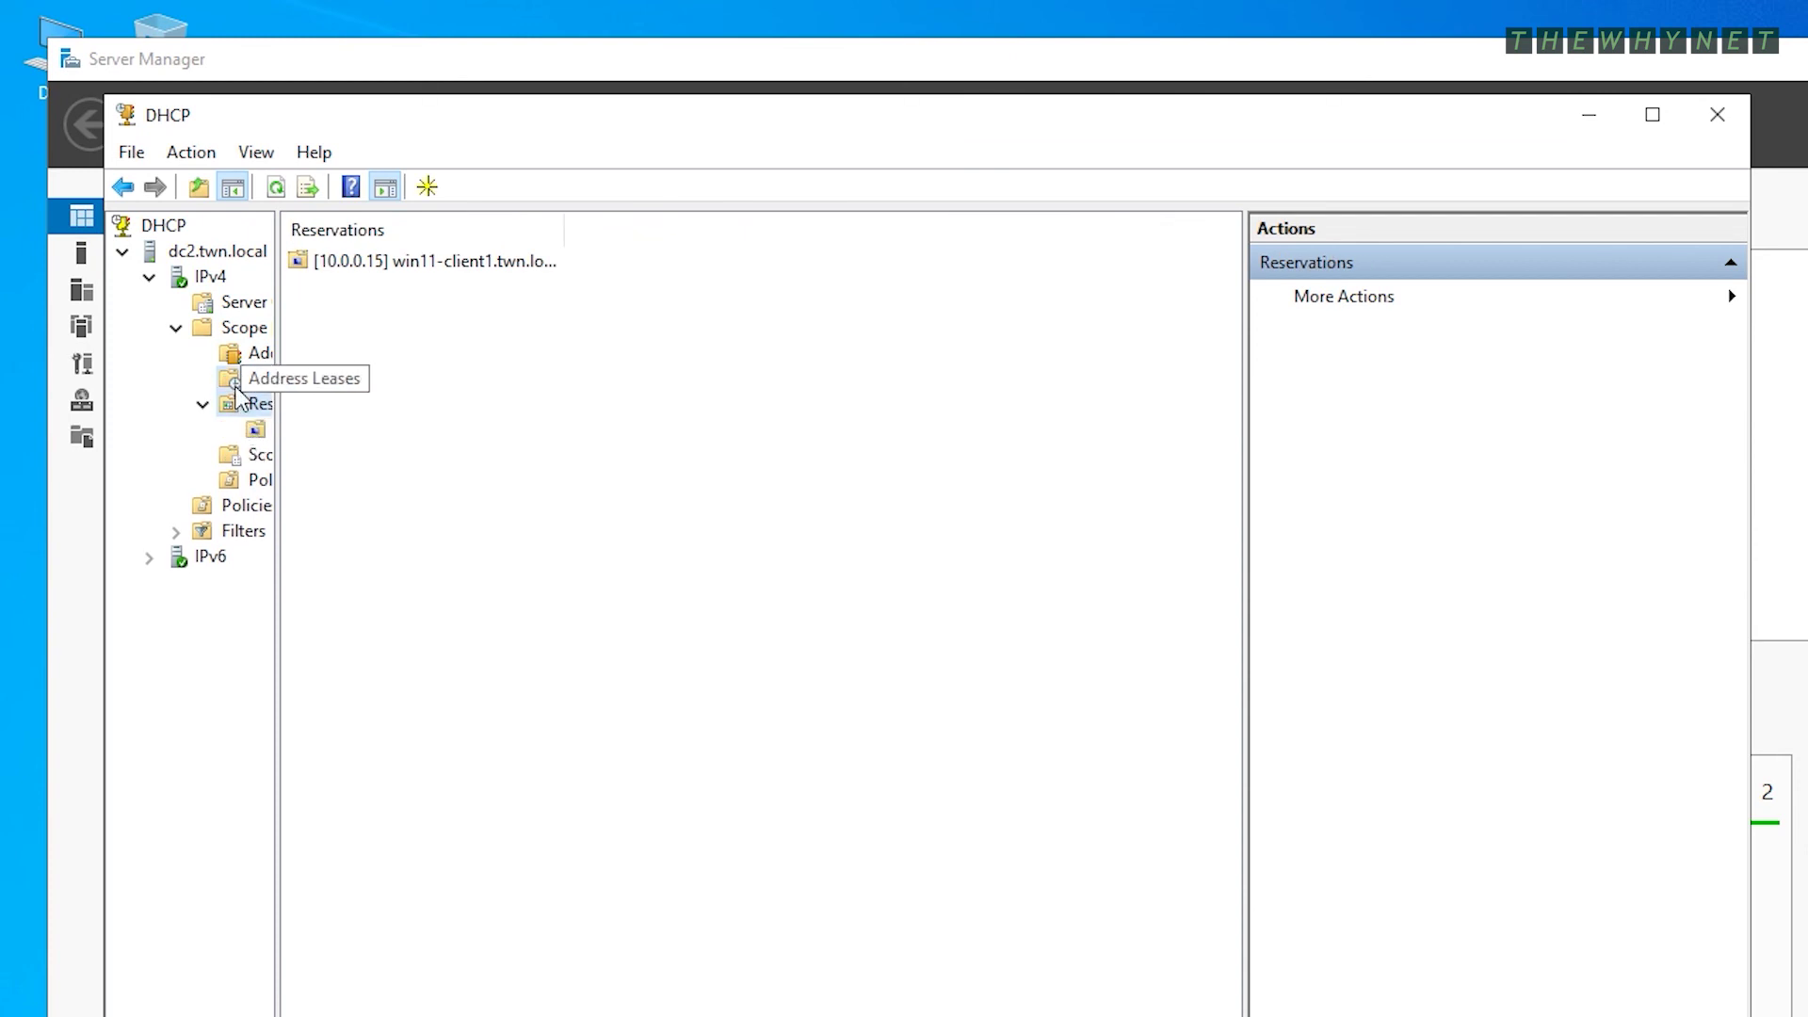
{"action": "left_click", "coordinate": [236, 384]}
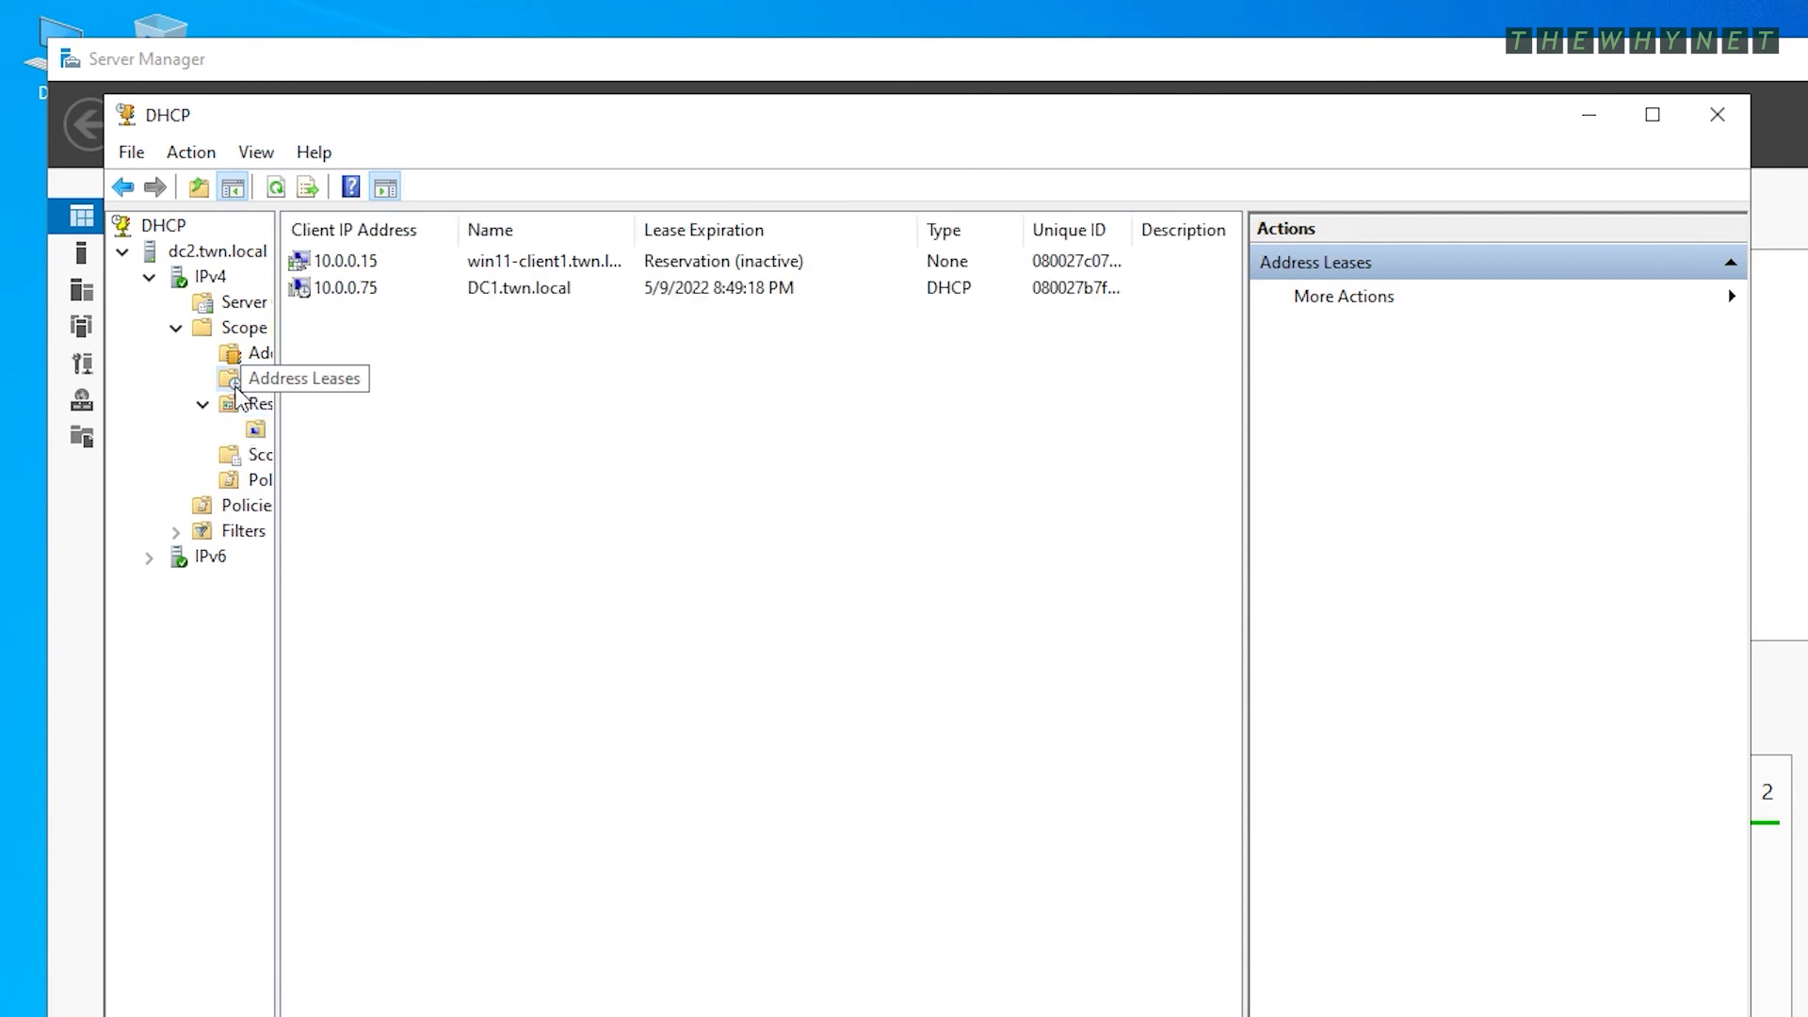
{"action": "left_click", "coordinate": [233, 455]}
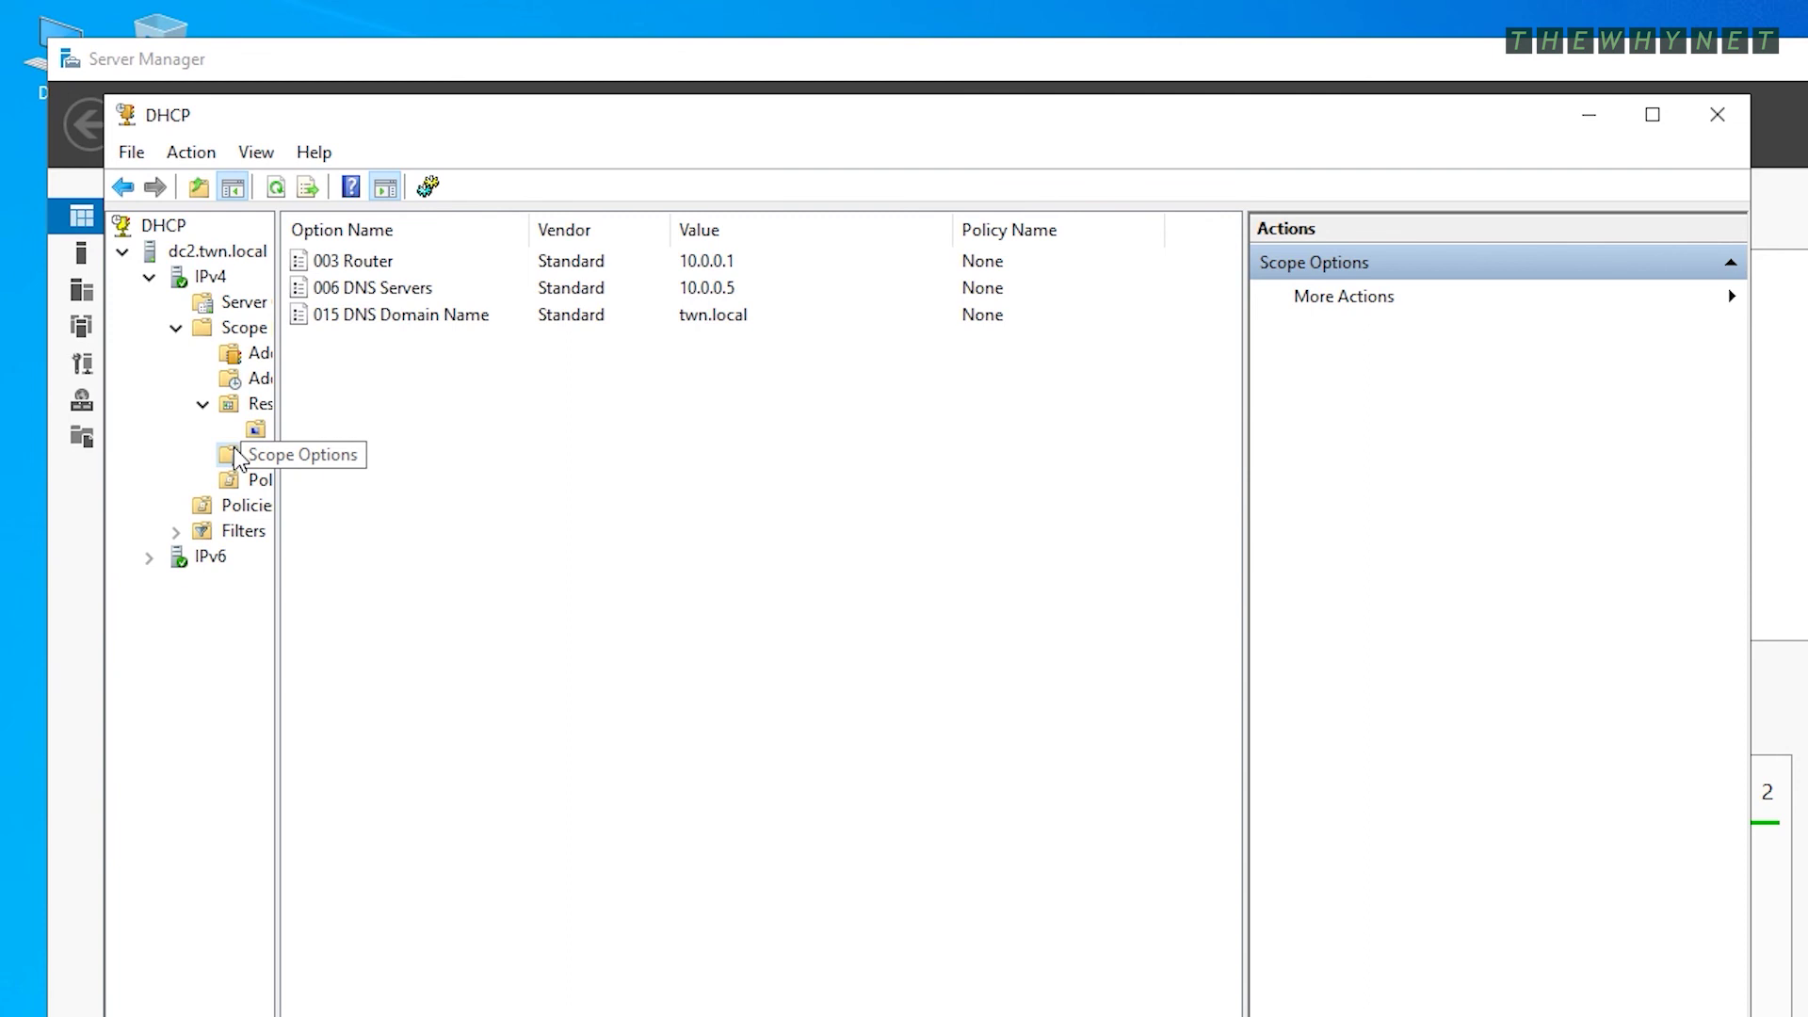
{"action": "left_click", "coordinate": [237, 482]}
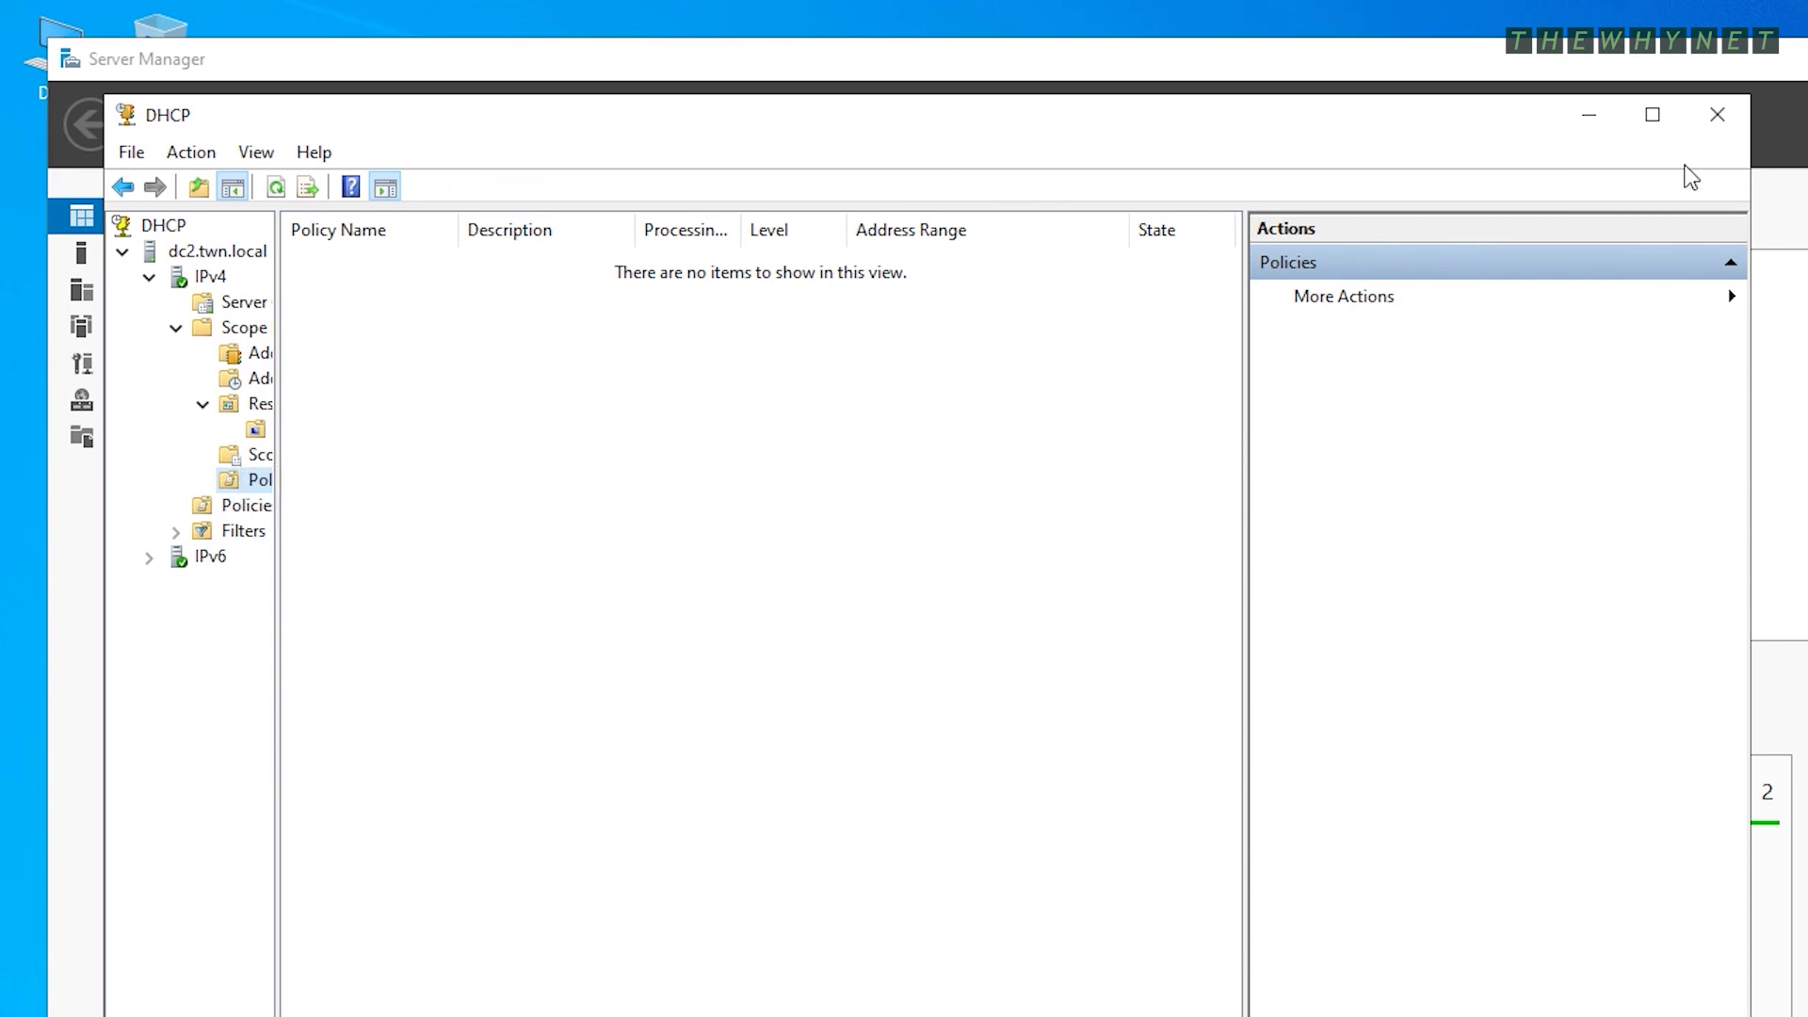
{"action": "left_click", "coordinate": [1717, 114]}
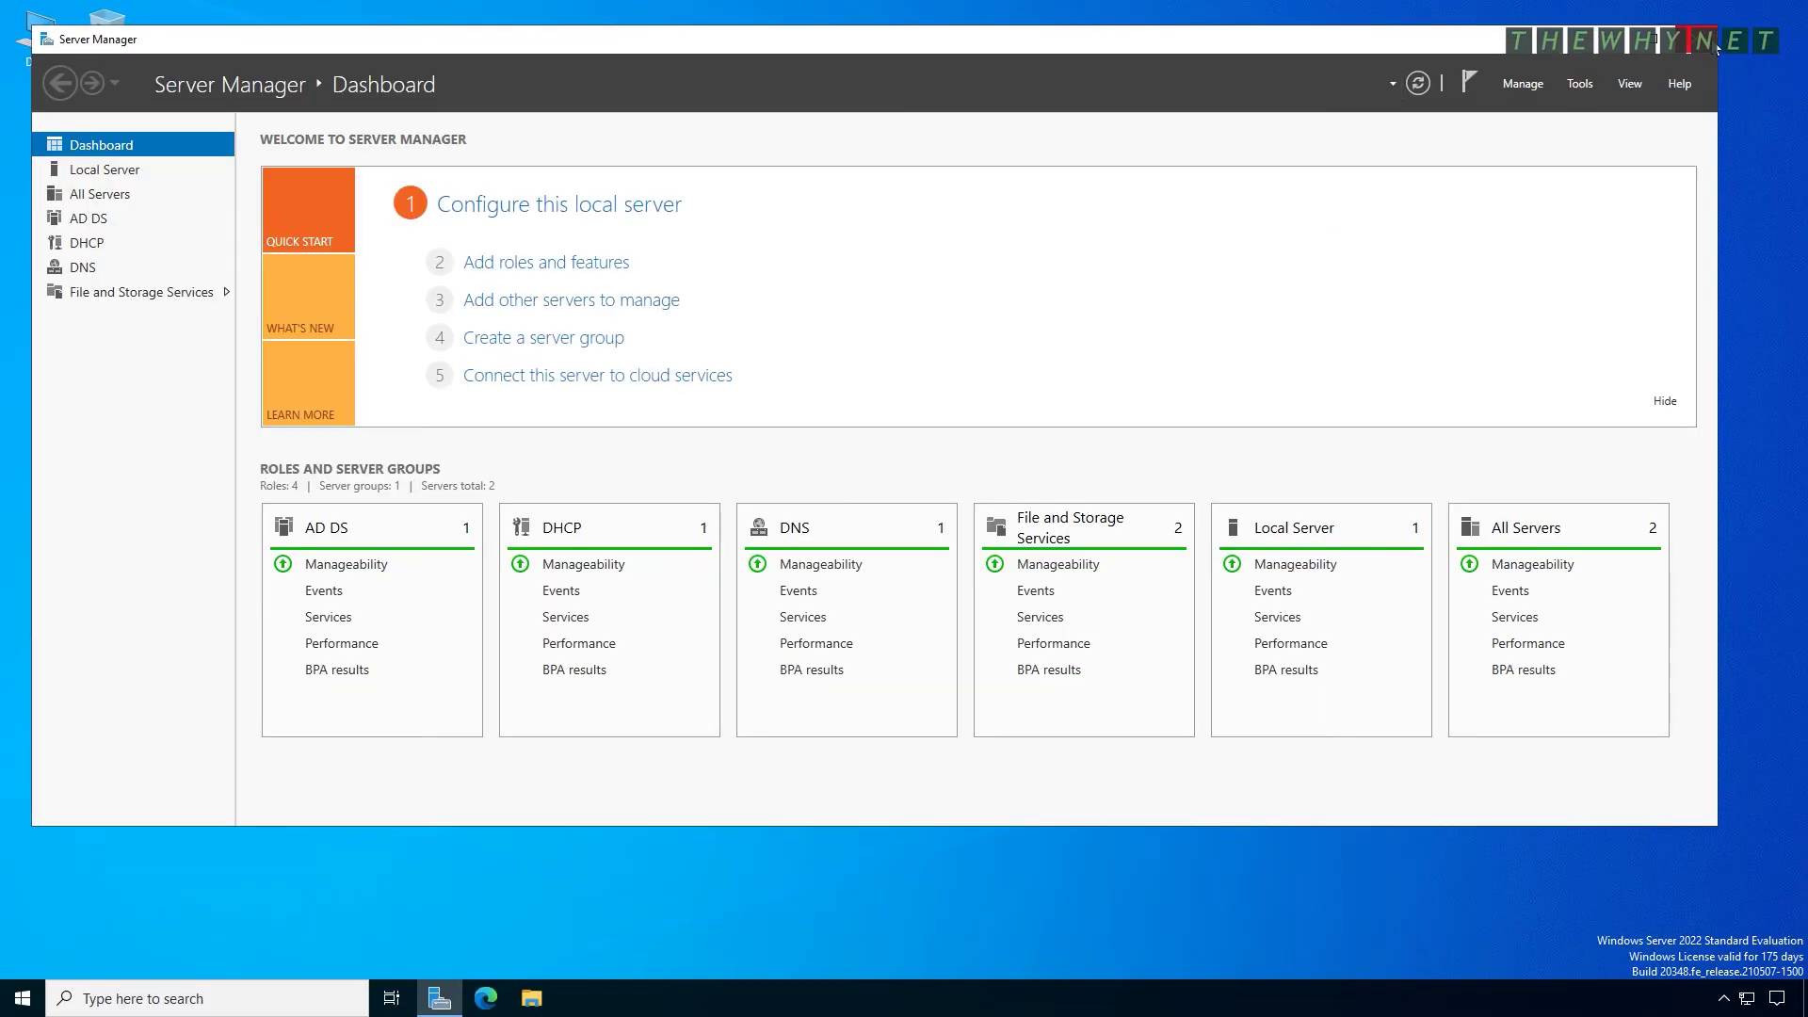
{"action": "left_click", "coordinate": [1715, 46]}
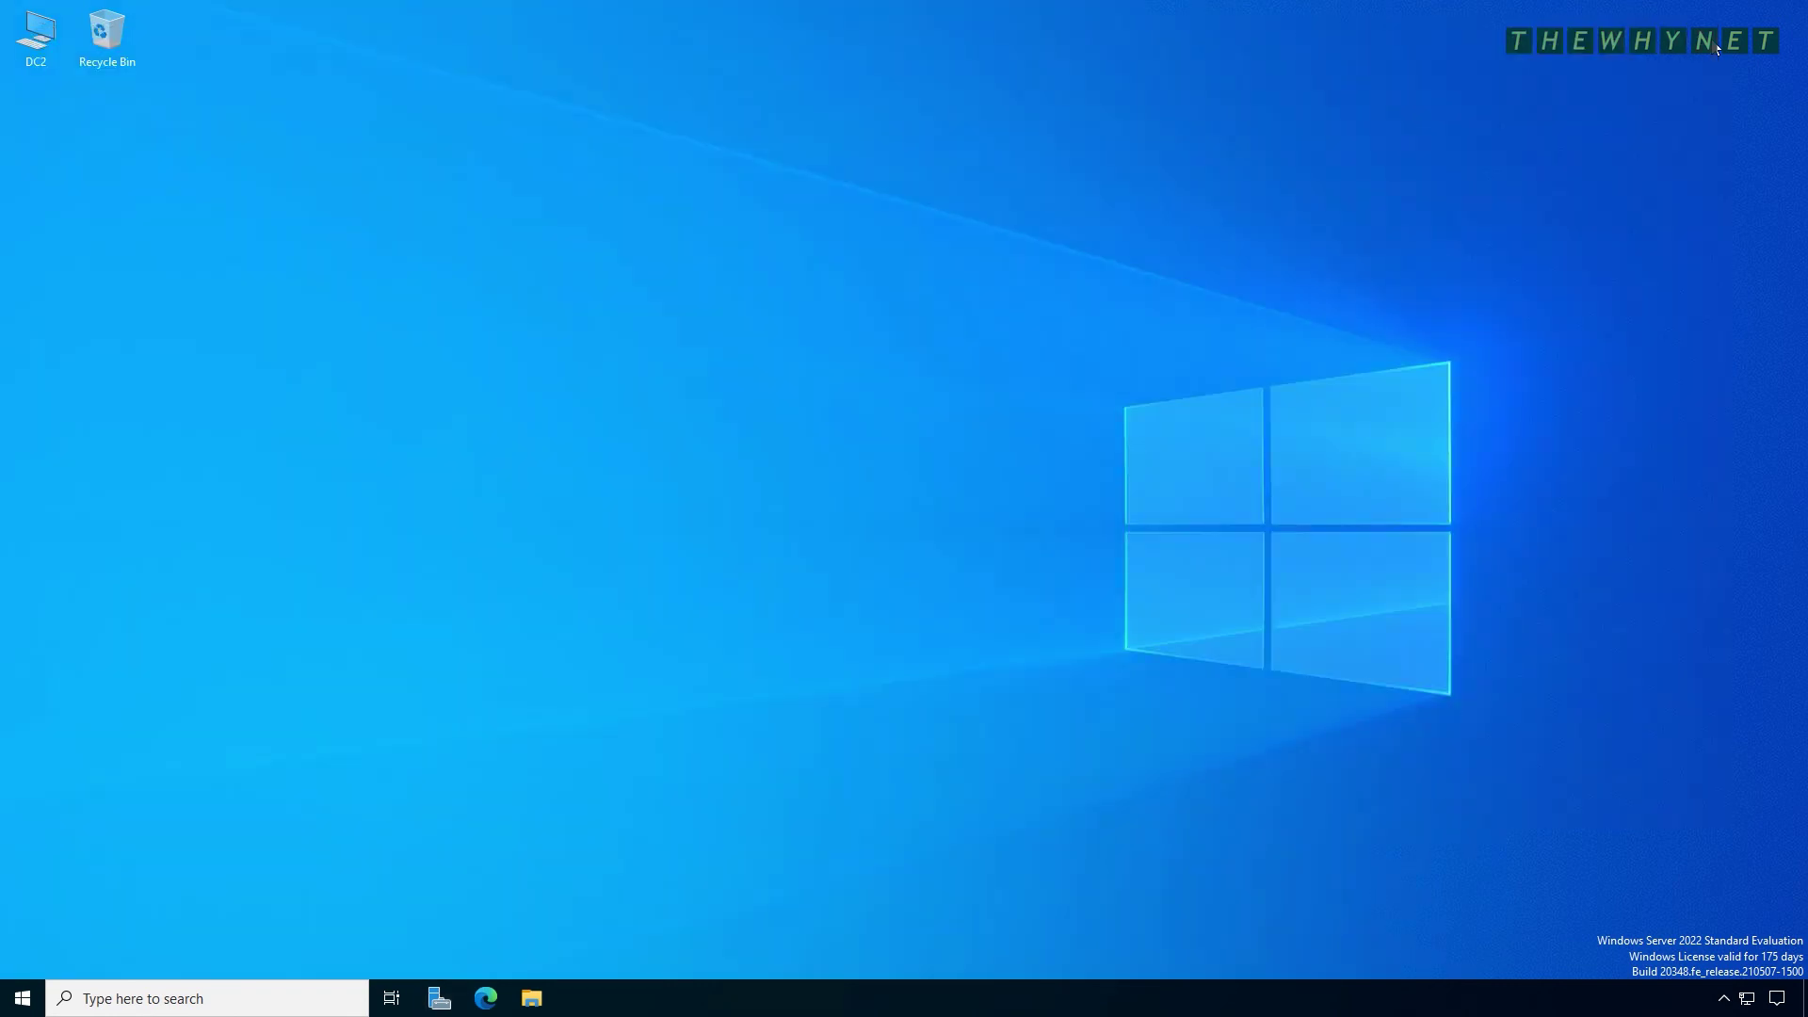